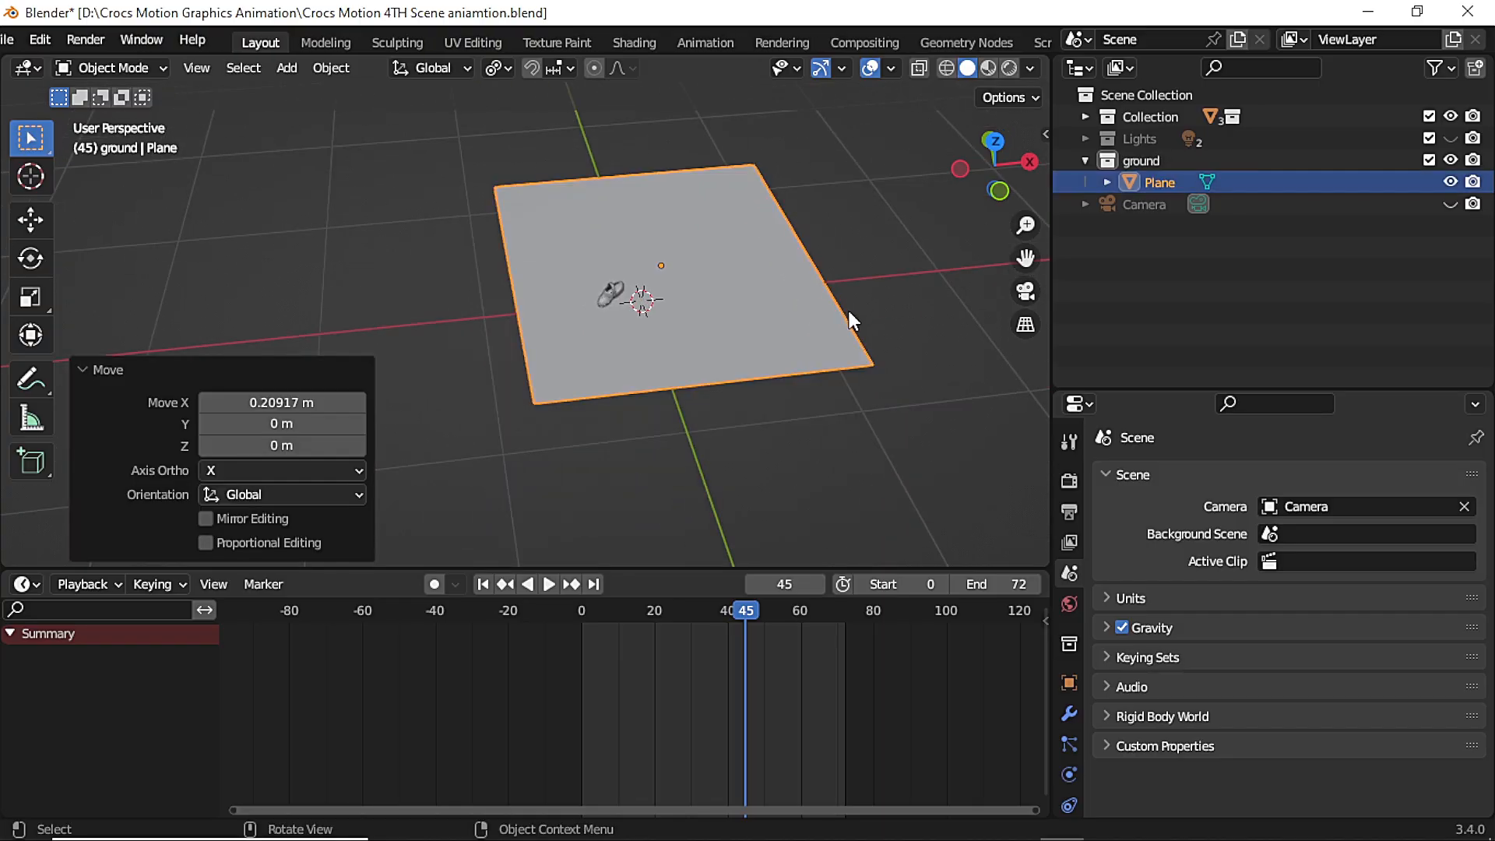
# Extrude the rear edge of the ground plane upward along Z to form a back wall
pyautogui.press('Tab')
pyautogui.scroll(-3, 857, 234)
pyautogui.press('e')
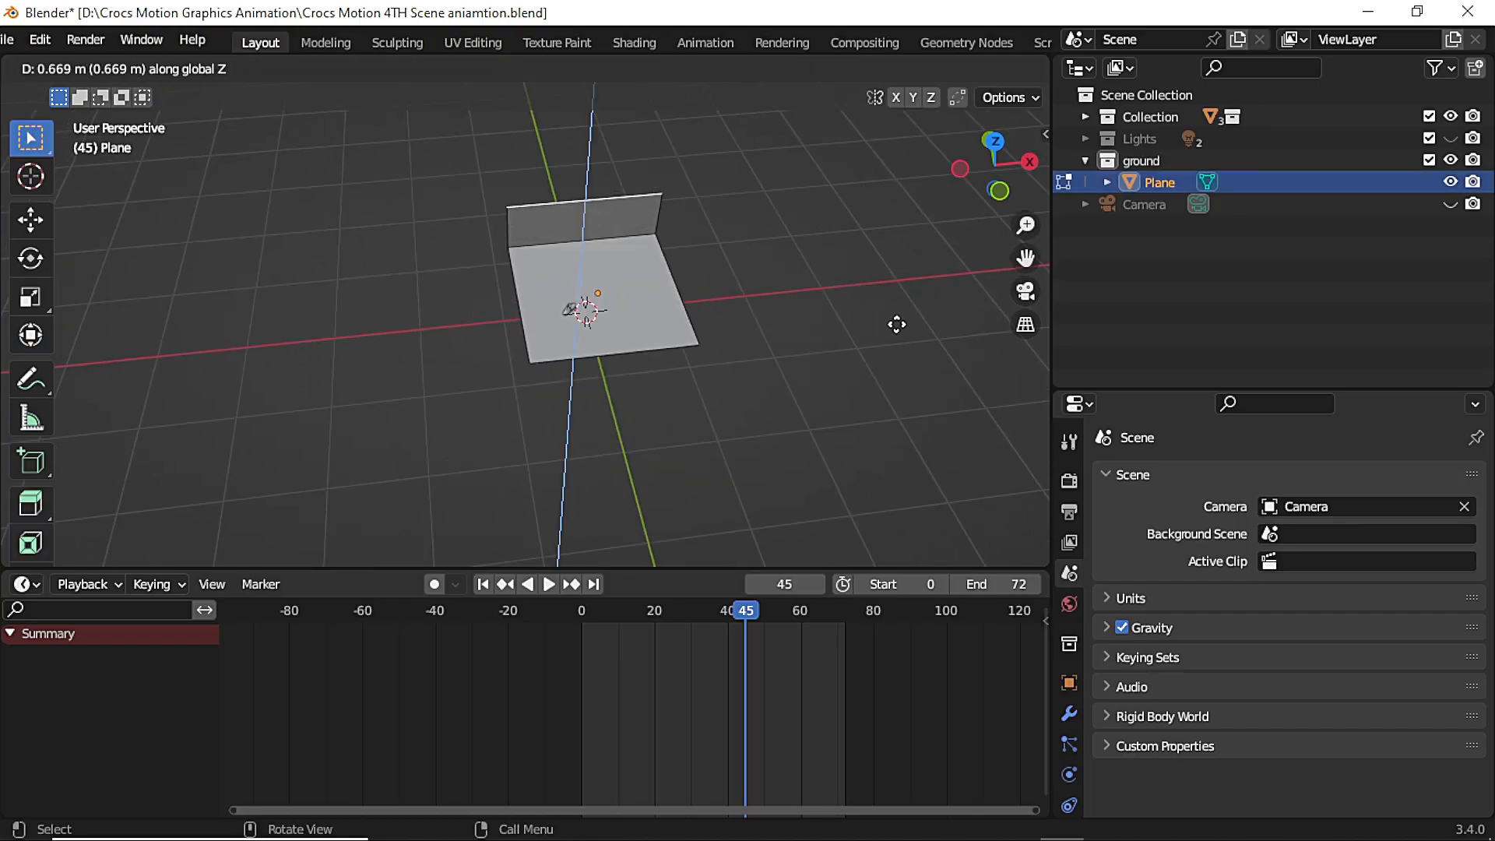
pyautogui.click(904, 300)
pyautogui.press('Tab')
pyautogui.click(1024, 292)
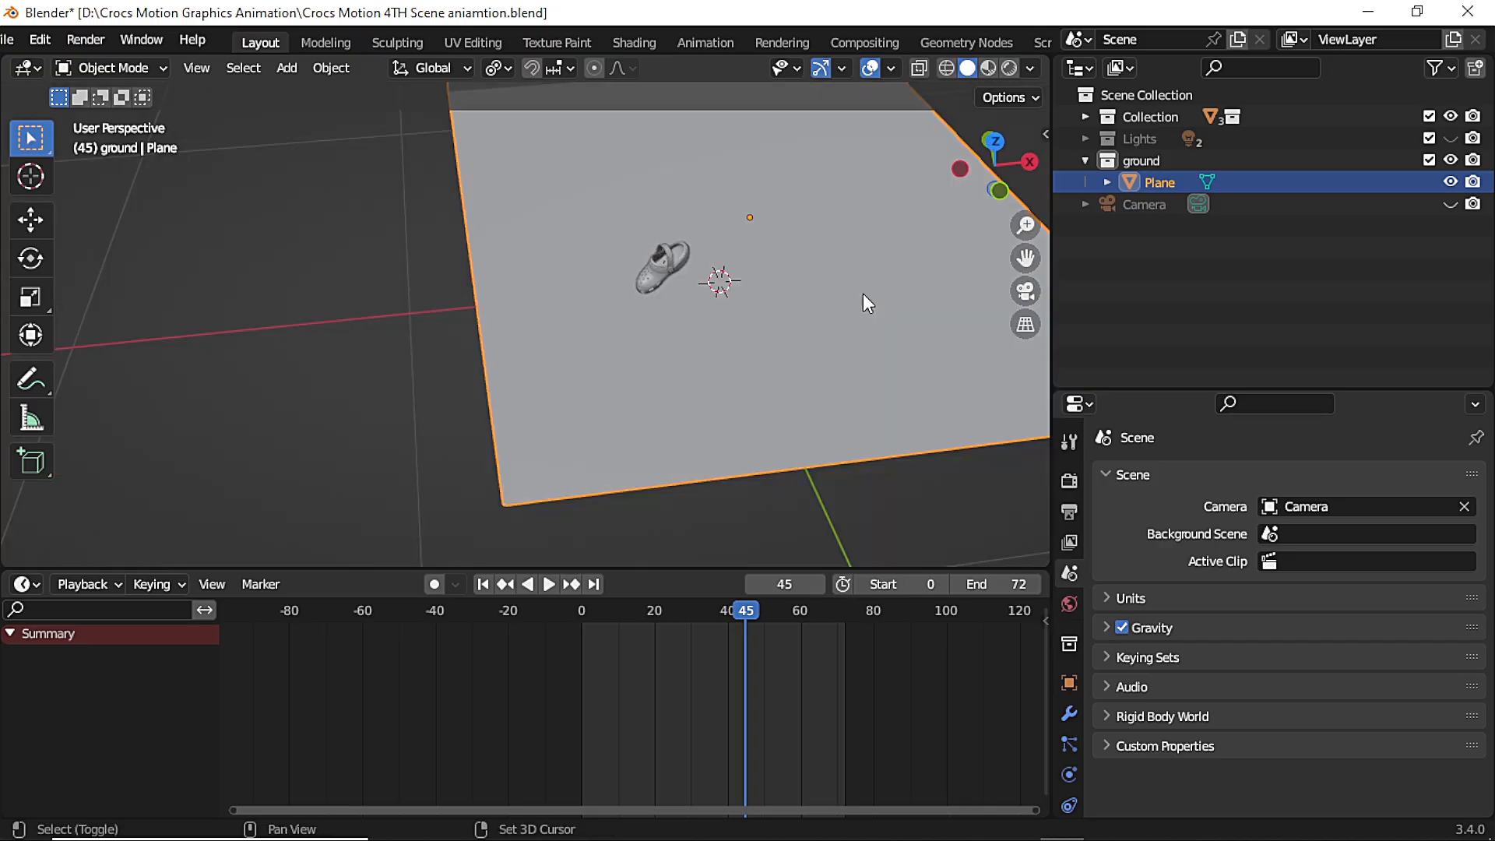
# Add a cube to the ground collection and scale it down uniformly to about 0.118
pyautogui.hotkey('shift', 'a')
pyautogui.click(941, 311)
pyautogui.moveTo(1026, 225); pyautogui.dragTo(1025, 246)
pyautogui.scroll(-6, 538, 320)
pyautogui.press('s')
pyautogui.click(594, 318)
pyautogui.scroll(4, 594, 318)
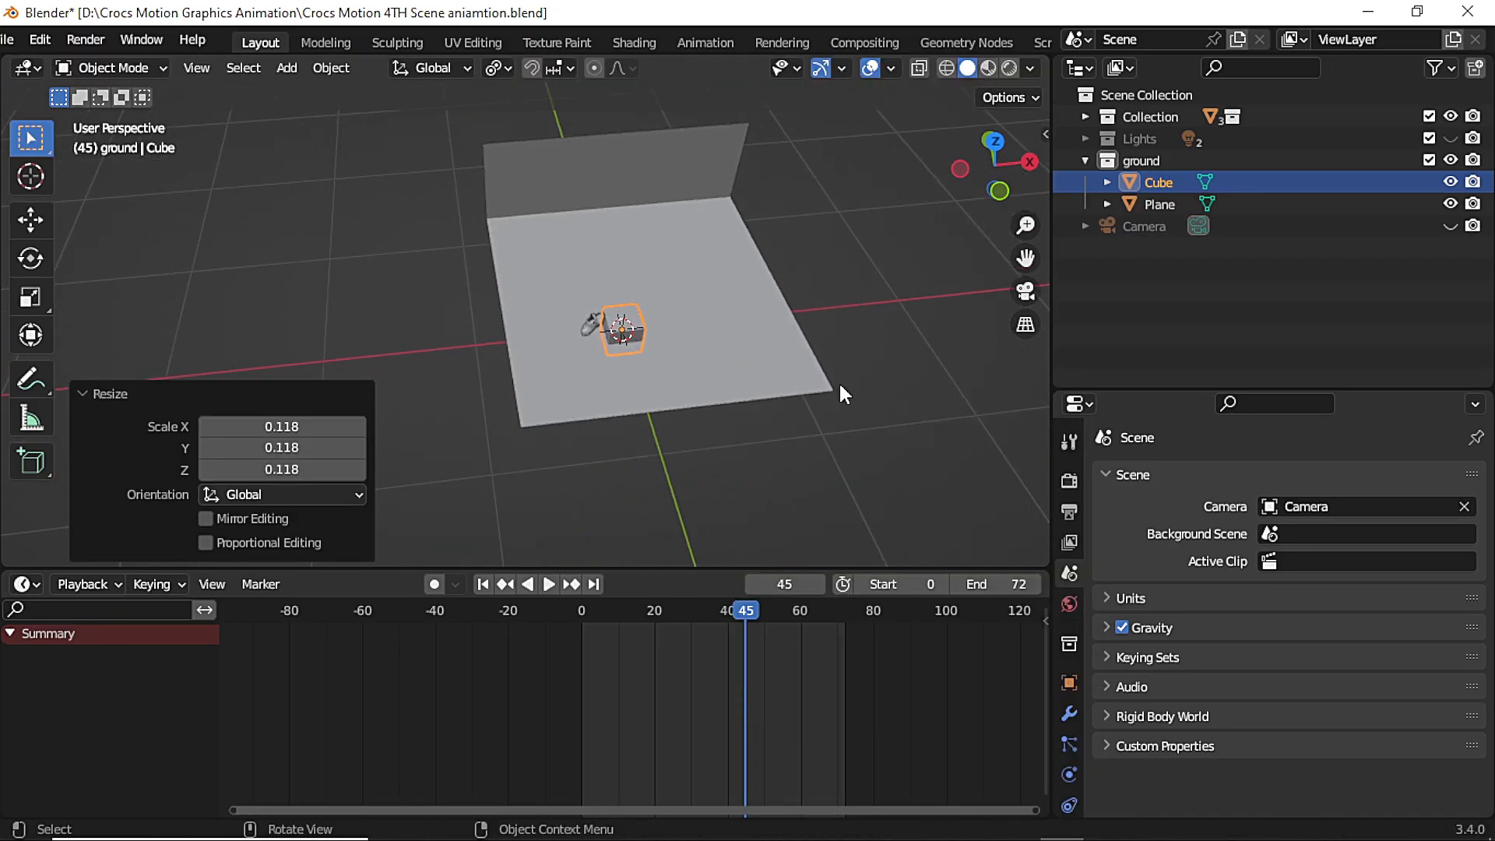
# Stretch the cube along the Y axis by a factor of about 2.355
pyautogui.scroll(5, 731, 352)
pyautogui.scroll(2, 314, 246)
pyautogui.moveTo(314, 246); pyautogui.dragTo(315, 221, button='middle')
pyautogui.moveTo(592, 408); pyautogui.dragTo(764, 411, button='middle')
pyautogui.press('s')
pyautogui.press('x')
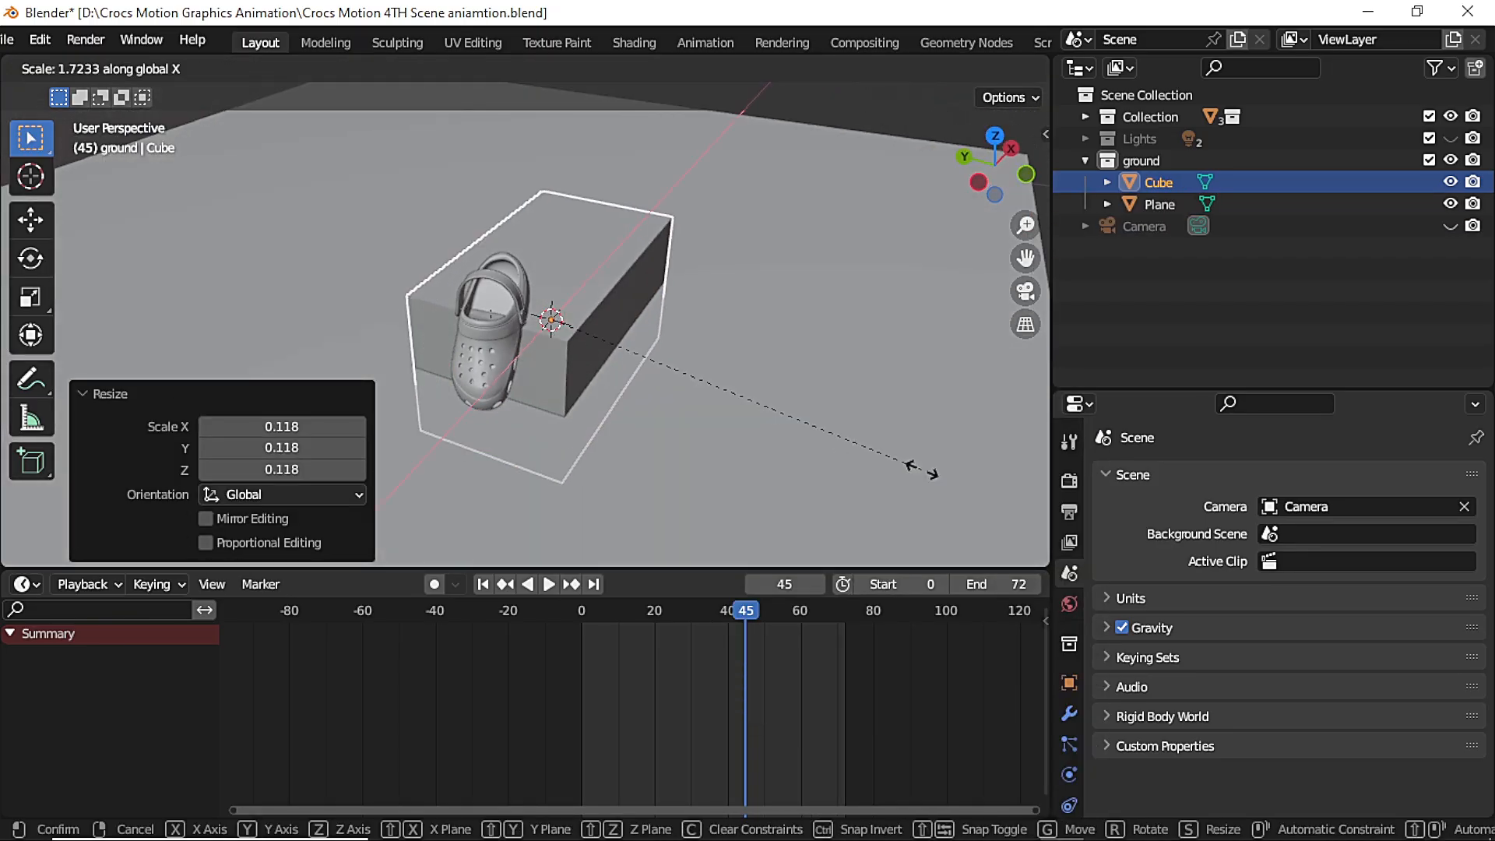
pyautogui.press('y')
pyautogui.click(35, 487)
# Stretch the cube along the X axis by a factor of about 1.92
pyautogui.press('s')
pyautogui.press('y')
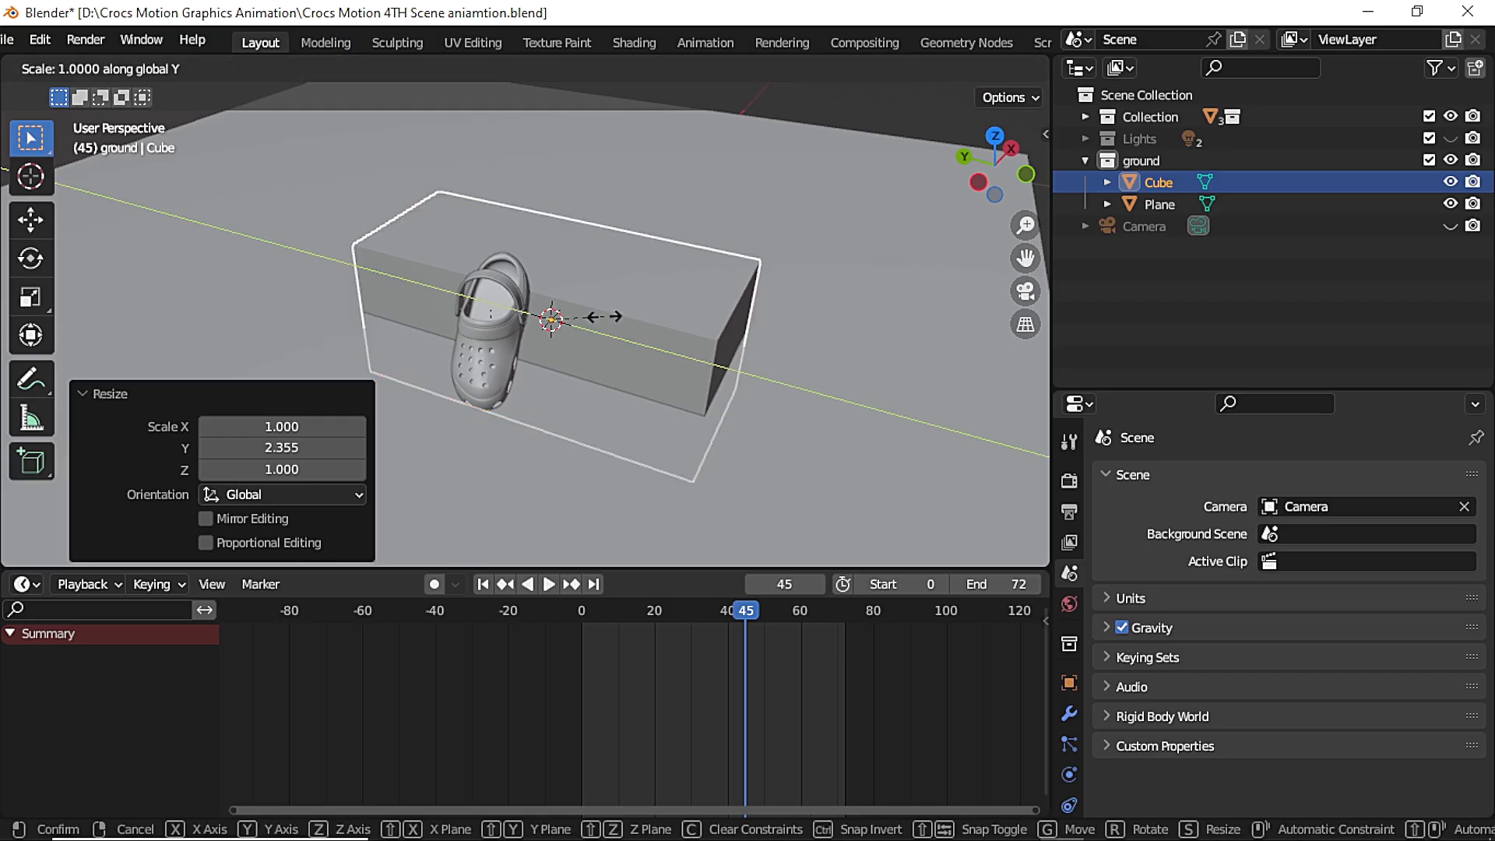
pyautogui.press('x')
pyautogui.click(778, 273)
# In the front view, move the cube about 0.104 m along X and 0.07 m up, clear of the shoe
pyautogui.moveTo(1003, 183); pyautogui.dragTo(914, 158)
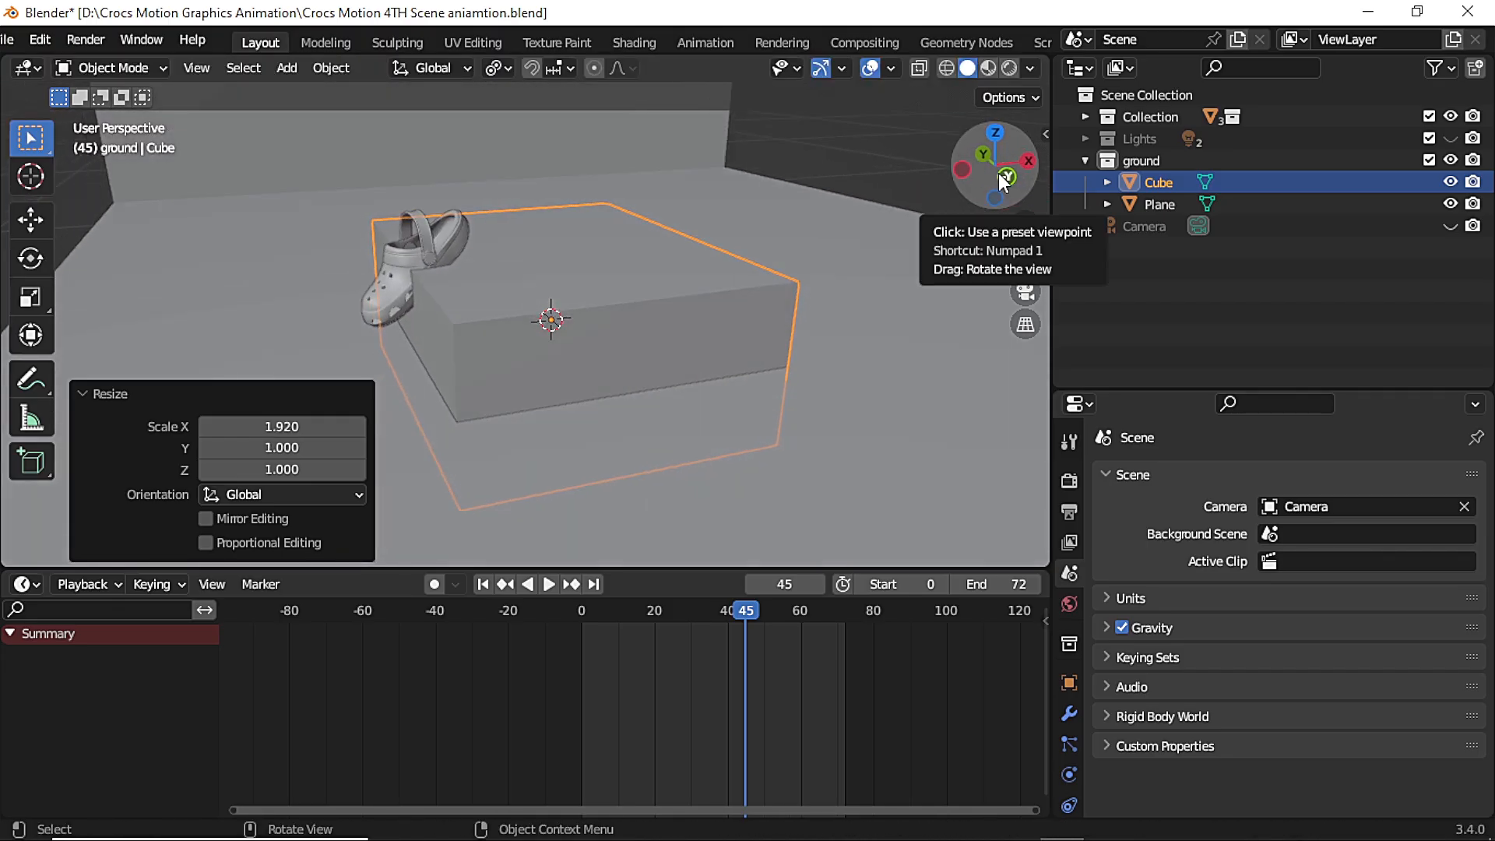
pyautogui.click(1005, 178)
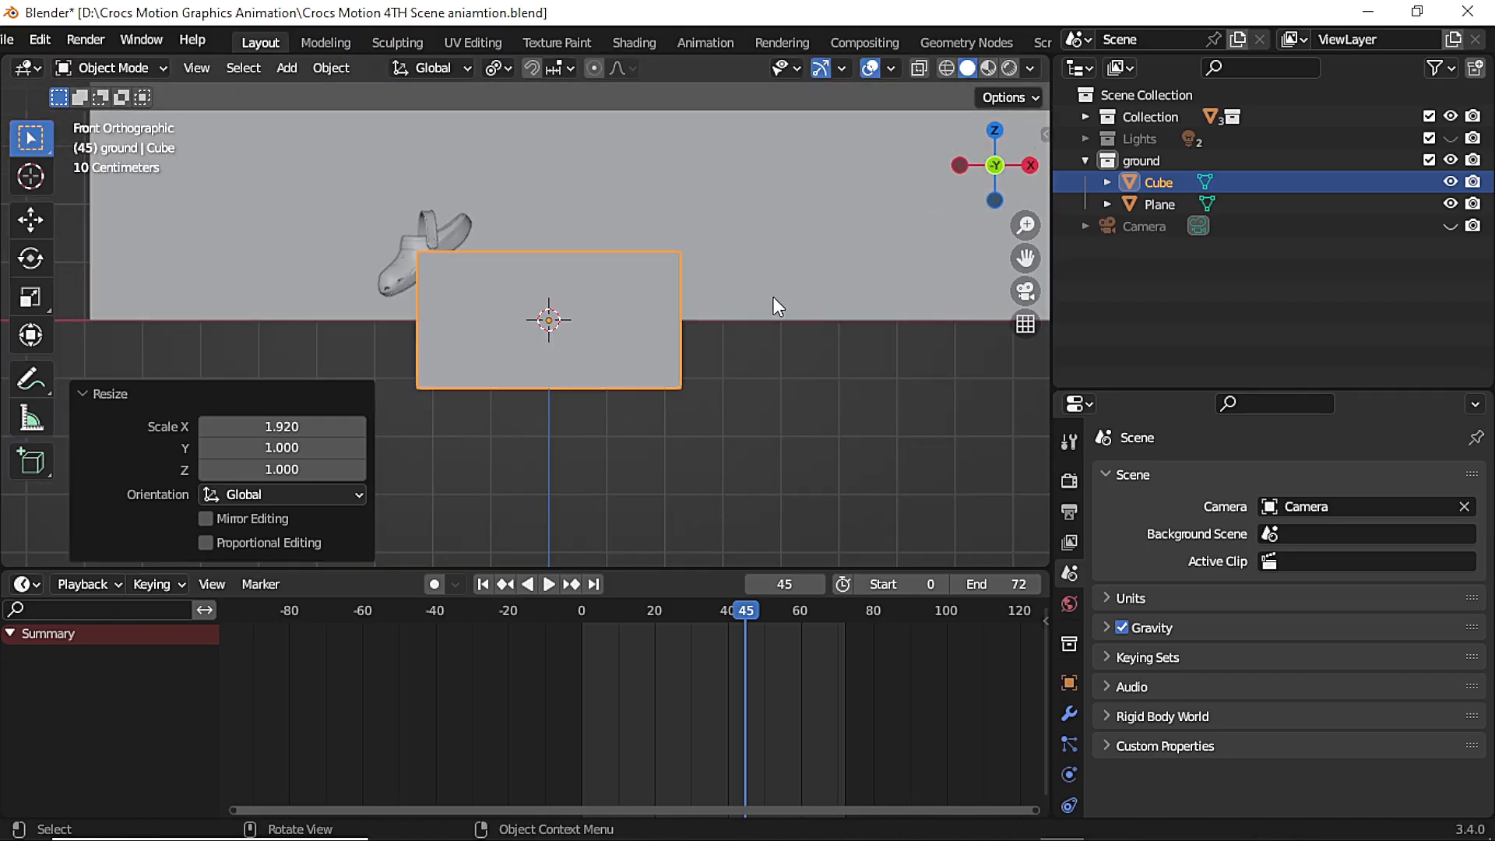
pyautogui.press('g')
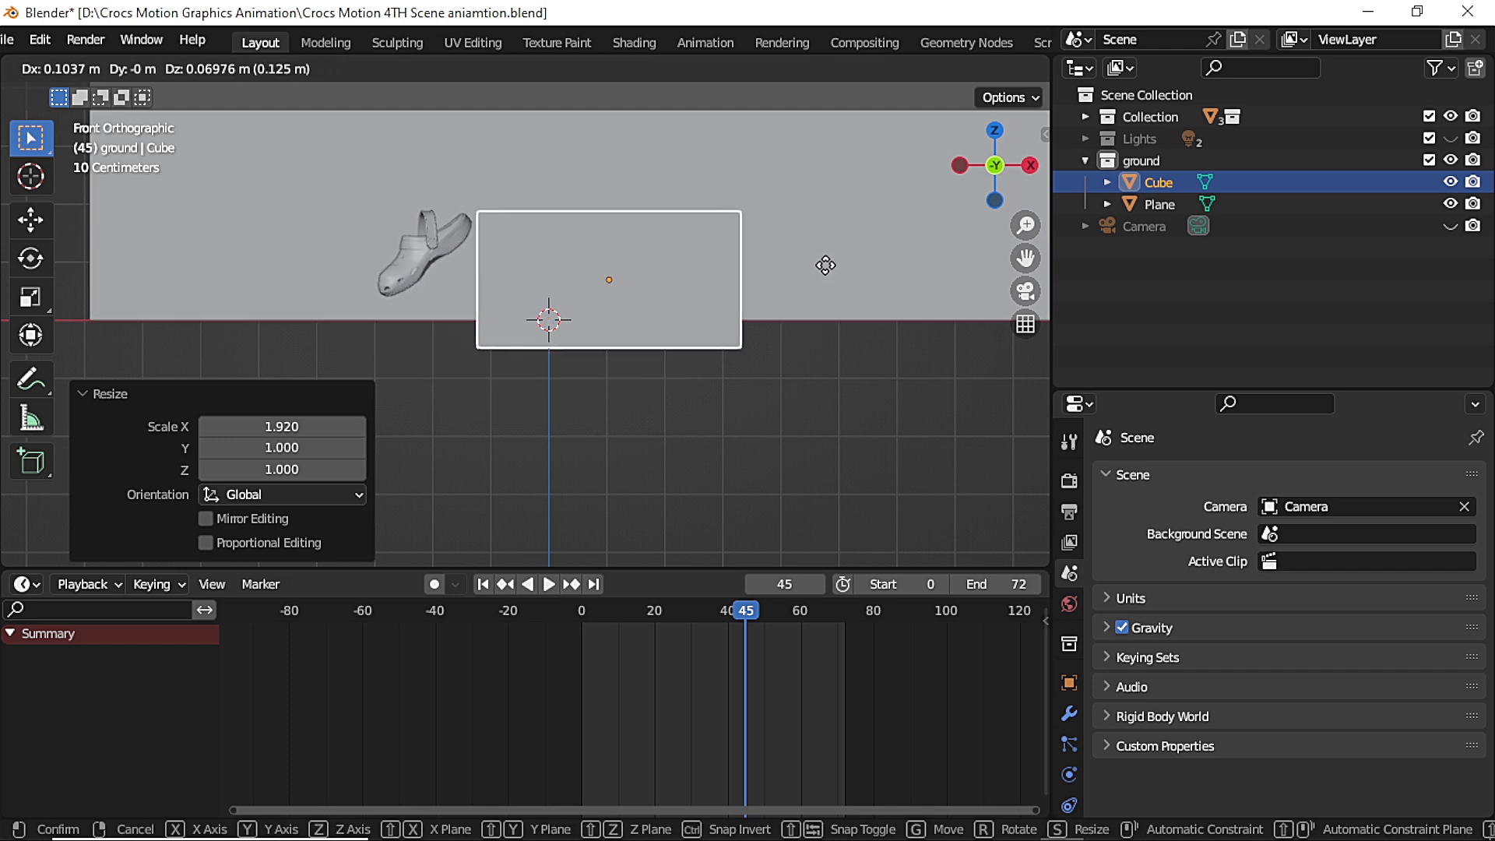
pyautogui.click(824, 264)
# Flatten the cube into a low box by scaling it down along the Z axis
pyautogui.moveTo(827, 272); pyautogui.dragTo(885, 398, button='middle')
pyautogui.press('g')
pyautogui.press('s')
pyautogui.press('z')
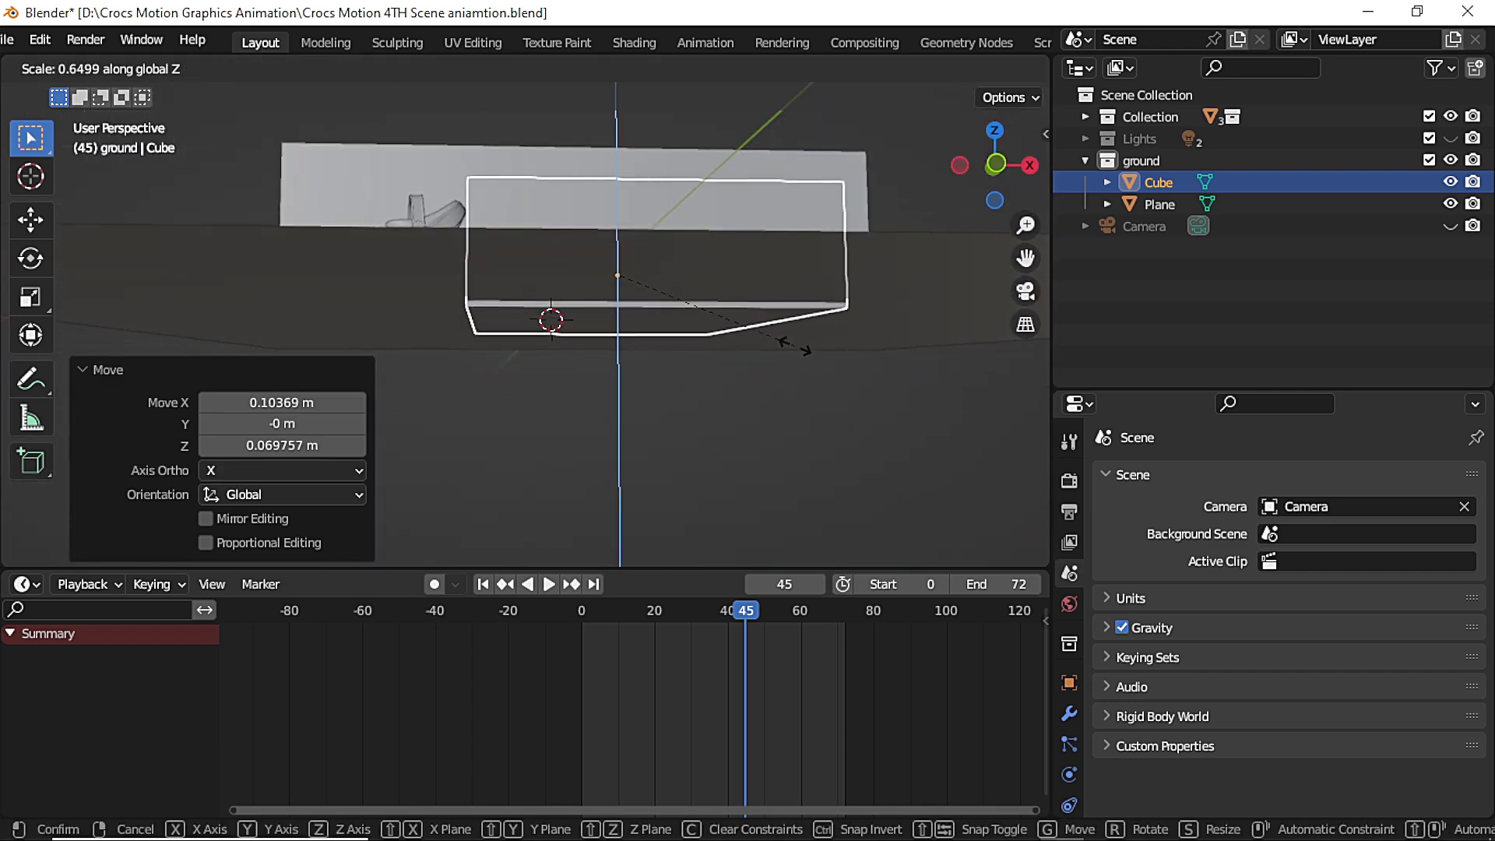
pyautogui.click(734, 299)
pyautogui.moveTo(997, 167); pyautogui.dragTo(967, 162)
pyautogui.press('s')
pyautogui.press('z')
pyautogui.click(914, 367)
# Move the box vertically along Z so it sits on the ground plane
pyautogui.press('g')
pyautogui.press('z')
pyautogui.click(911, 379)
pyautogui.press('g')
pyautogui.press('z')
pyautogui.click(923, 374)
# Rescale the box along the Y axis and fine-tune its vertical position along Z
pyautogui.click(467, 223)
pyautogui.click(693, 269)
pyautogui.press('s')
pyautogui.press('x')
pyautogui.press('y')
pyautogui.click(782, 331)
pyautogui.click(375, 153)
pyautogui.press('g')
pyautogui.press('z')
pyautogui.click(839, 340)
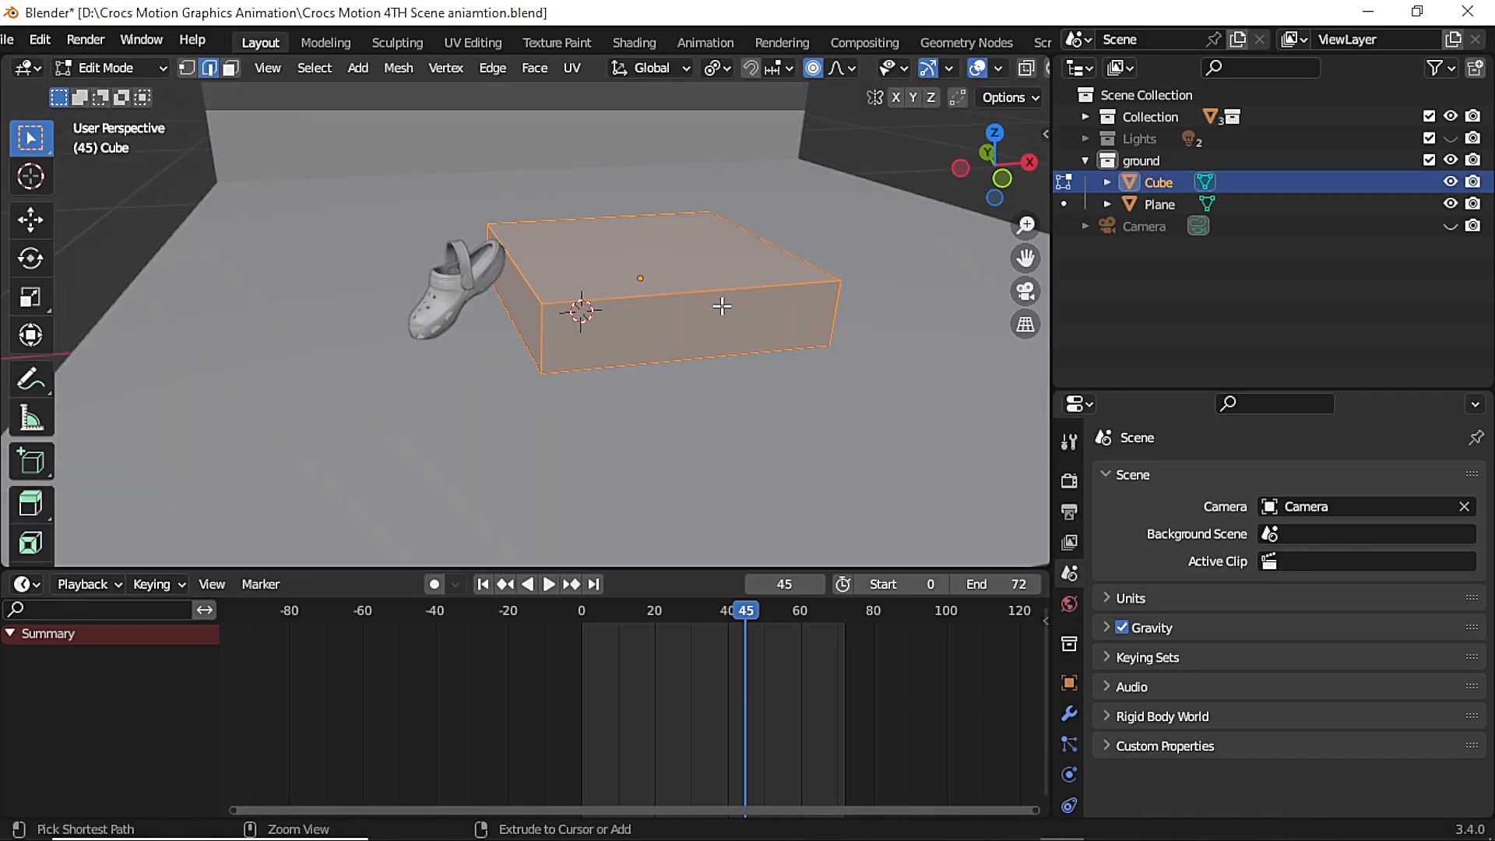
# Bevel all edges of the box with a width of about 0.0444 m and 3 segments
pyautogui.hotkey('ctrl', 'b')
pyautogui.click(740, 299)
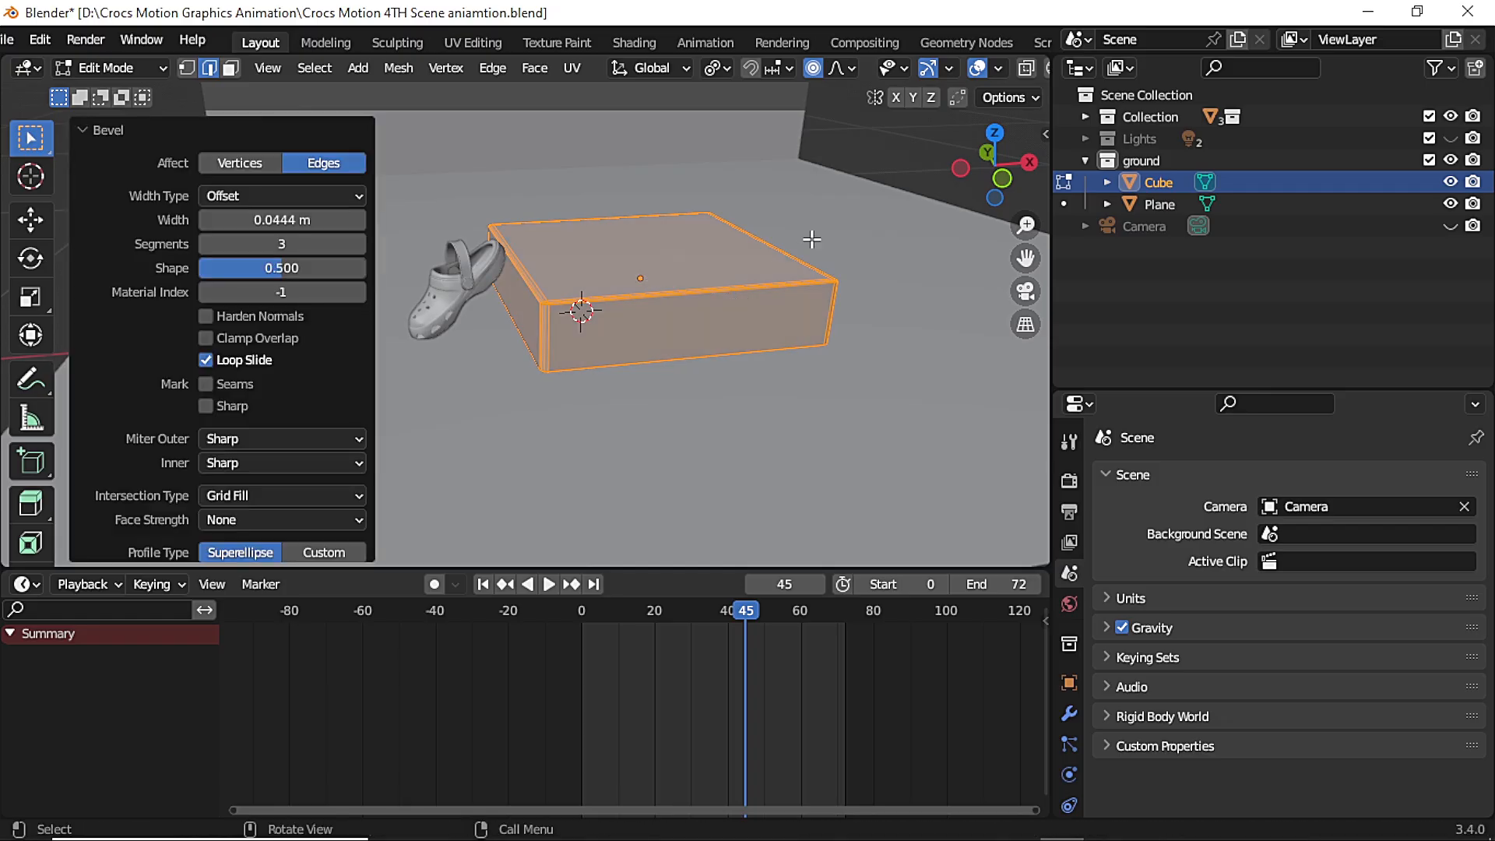
pyautogui.press('Tab')
pyautogui.click(811, 241)
# Move the shoe about 0.019 m along X toward the box
pyautogui.moveTo(504, 298); pyautogui.dragTo(564, 290, button='middle')
pyautogui.press('g')
pyautogui.press('x')
pyautogui.click(511, 268)
pyautogui.scroll(2, 545, 284)
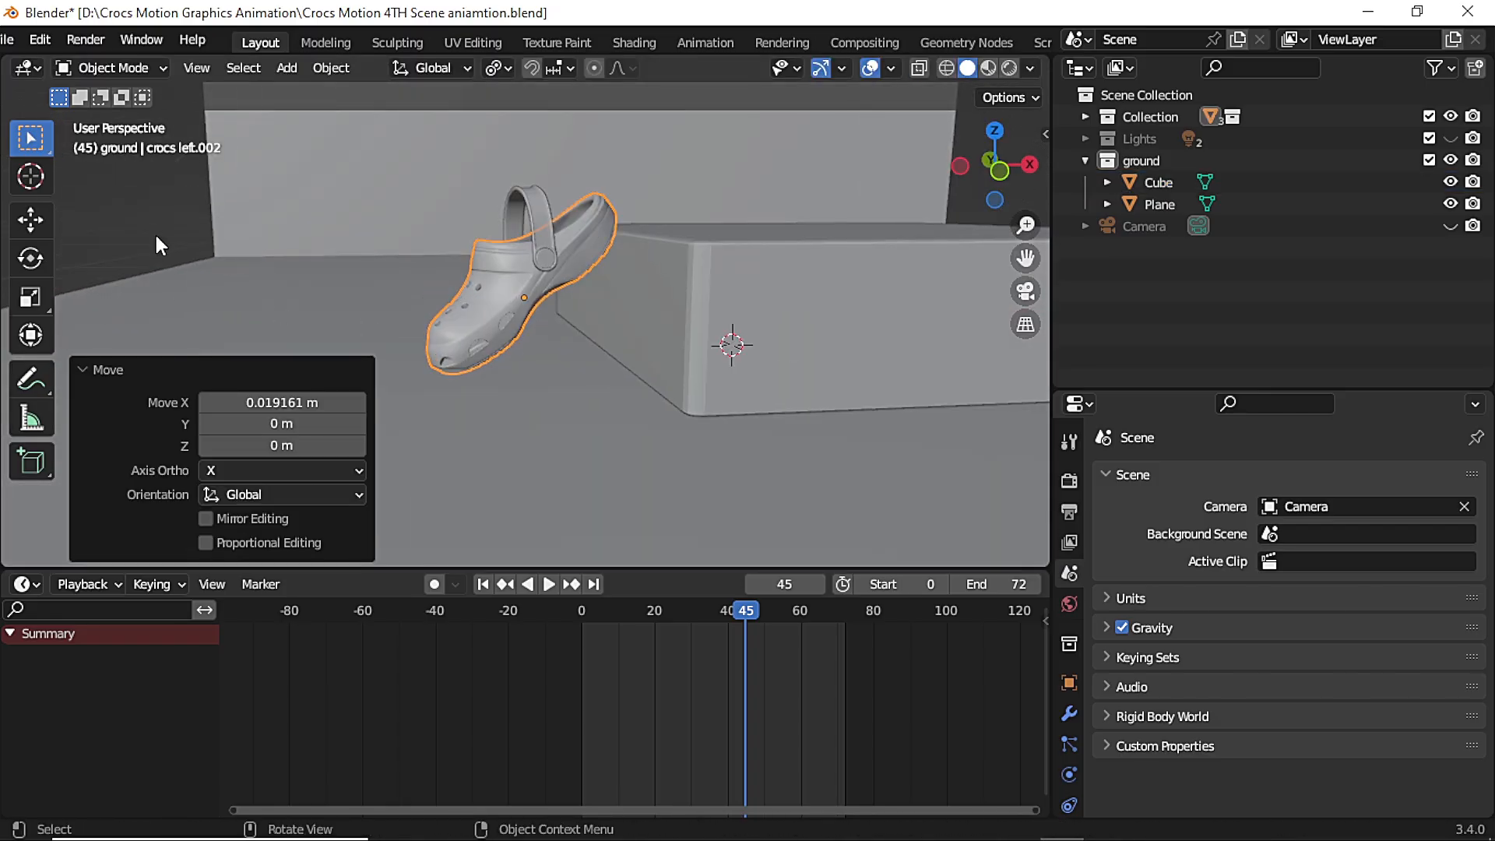
# Reposition the shoe beside the box edge and rotate it about 2.96° around the Y axis
pyautogui.click(156, 241)
pyautogui.scroll(2, 591, 218)
pyautogui.click(624, 215)
pyautogui.moveTo(624, 215); pyautogui.dragTo(603, 183, button='middle')
pyautogui.press('g')
pyautogui.moveTo(982, 166); pyautogui.dragTo(971, 196)
pyautogui.click(816, 382)
pyautogui.press('r')
pyautogui.press('x')
pyautogui.click(805, 285)
# Shift the shoe slightly along X, away from the box
pyautogui.press('g')
pyautogui.press('x')
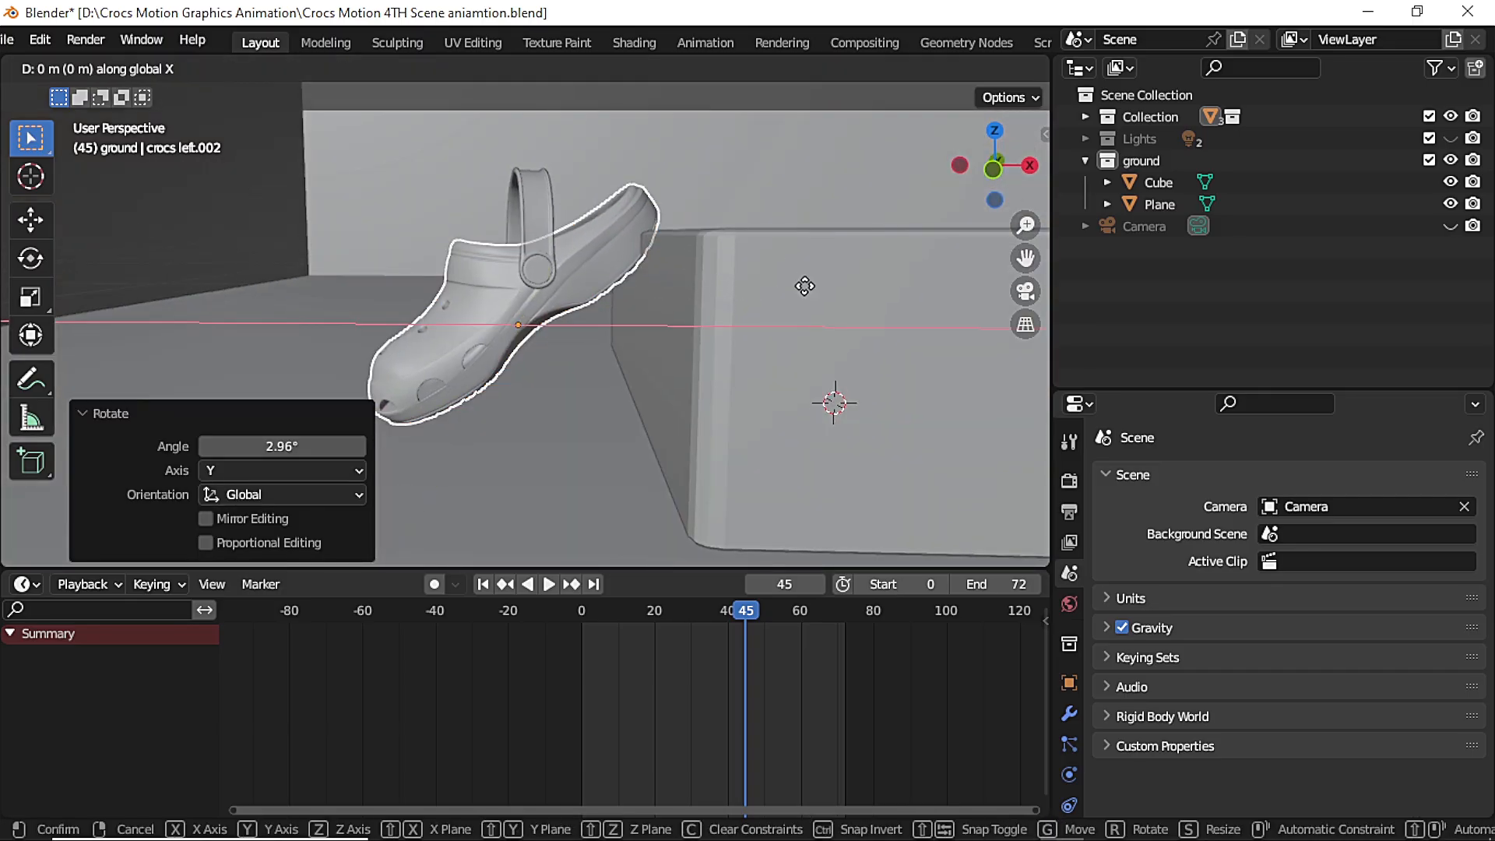
pyautogui.click(802, 303)
pyautogui.hotkey('ctrl', 'z')
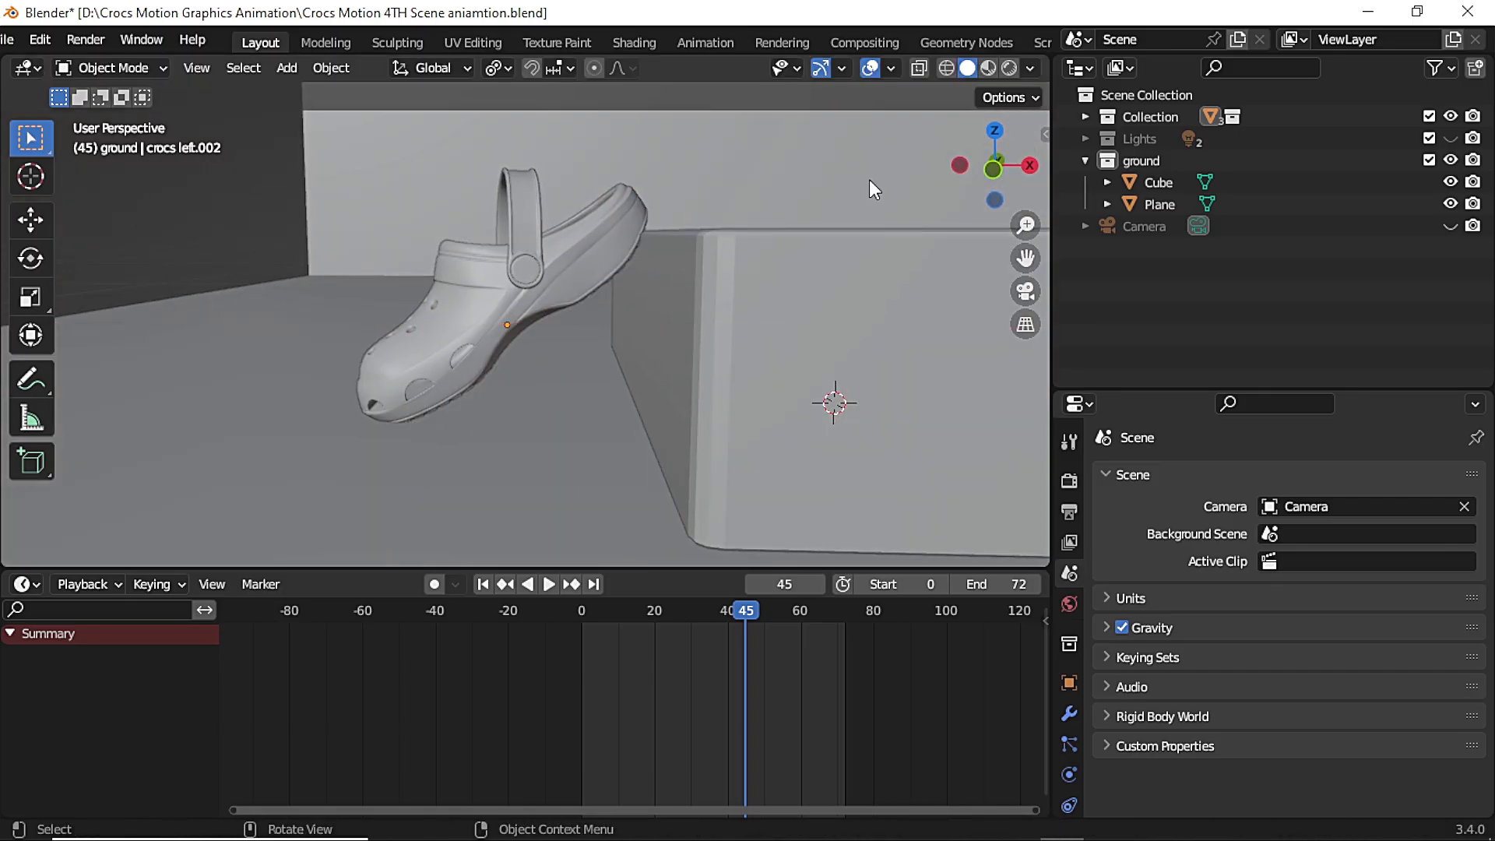
# Rotate the shoe slightly around the Z axis and adjust its tilt around the Y axis
pyautogui.moveTo(965, 165); pyautogui.dragTo(669, 299)
pyautogui.press('r')
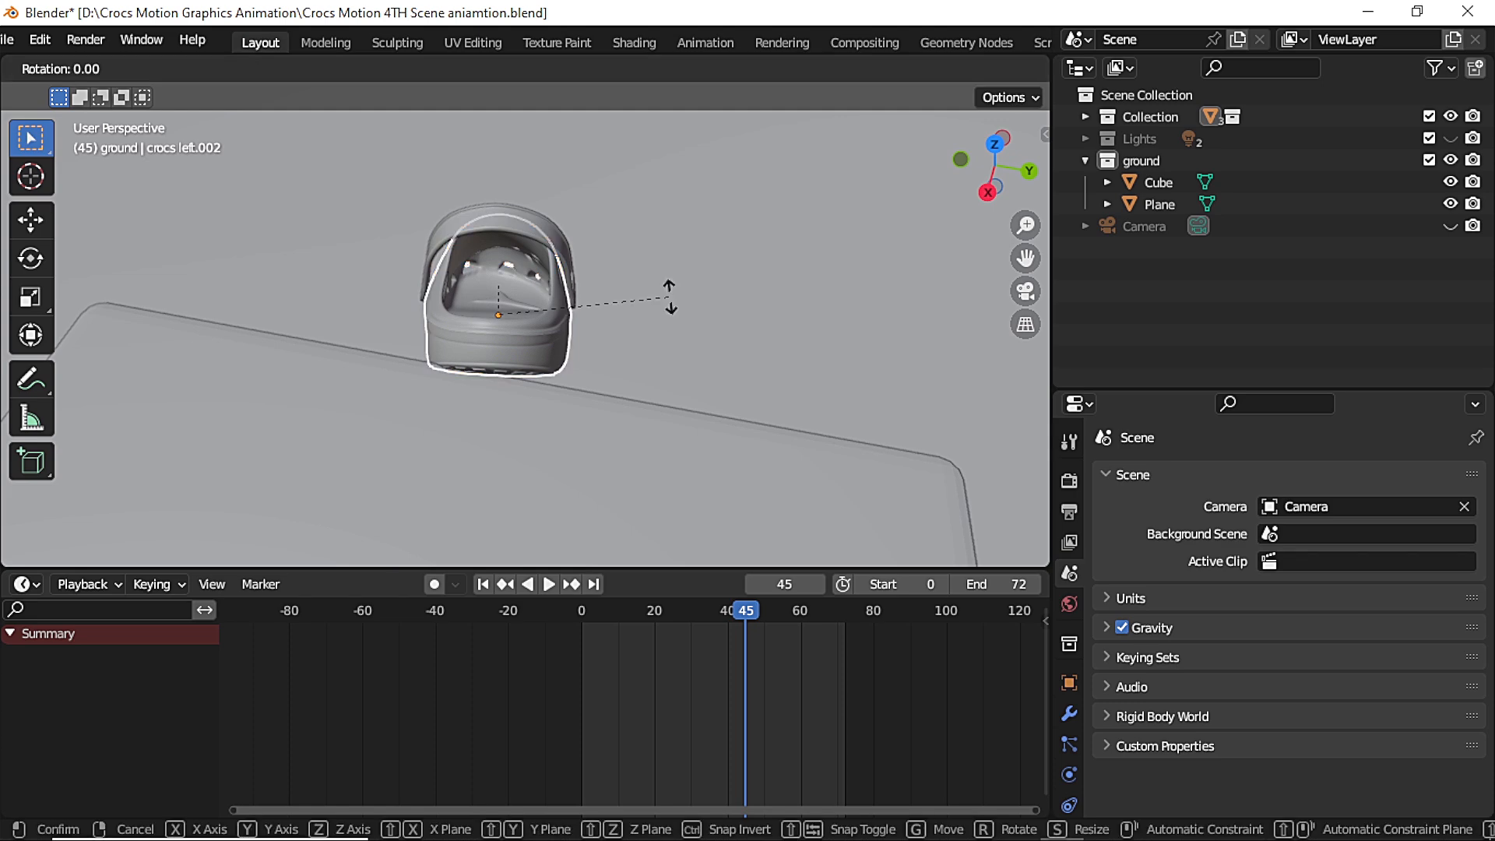
pyautogui.press('z')
pyautogui.click(692, 319)
pyautogui.moveTo(693, 320); pyautogui.dragTo(881, 367, button='middle')
pyautogui.press('r')
pyautogui.press('y')
pyautogui.click(872, 257)
# Fine-tune the shoe's position against the box along Z, about -0.002 m along X, and along Y
pyautogui.press('g')
pyautogui.press('z')
pyautogui.click(858, 337)
pyautogui.press('g')
pyautogui.press('x')
pyautogui.click(857, 324)
pyautogui.press('g')
pyautogui.press('y')
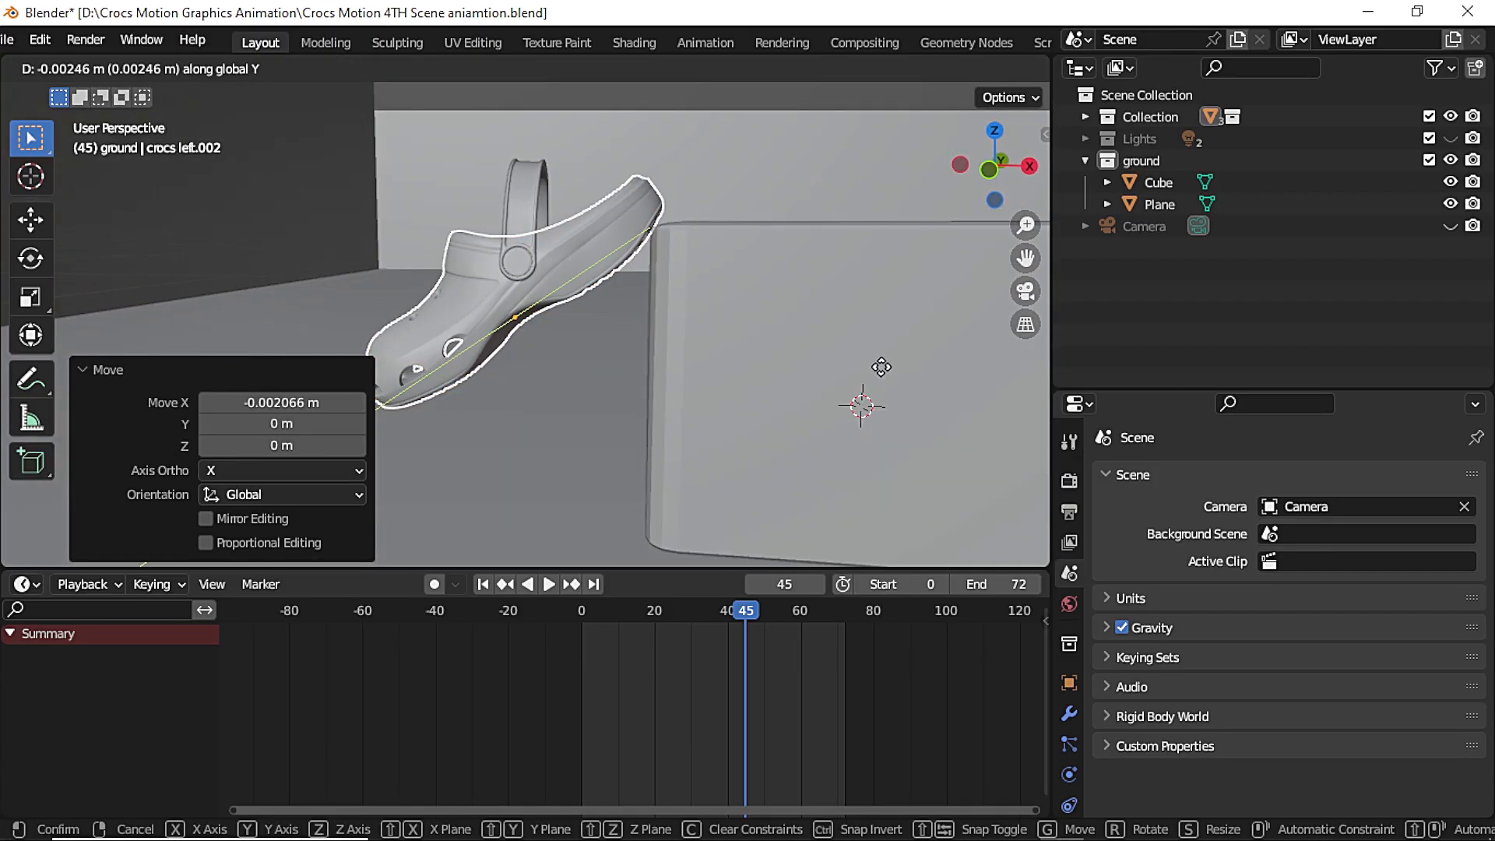
pyautogui.click(882, 376)
# Add a loop cut around the sides of the box, sliding it near the bottom edge with a factor of about 0.814
pyautogui.moveTo(995, 192)
pyautogui.mouseDown()
pyautogui.moveTo(1012, 257)
pyautogui.moveTo(1000, 140)
pyautogui.moveTo(1012, 238)
pyautogui.moveTo(998, 219)
pyautogui.mouseUp()
pyautogui.moveTo(997, 224); pyautogui.dragTo(1040, 257, button='middle')
pyautogui.scroll(-6, 857, 327)
pyautogui.click(816, 334)
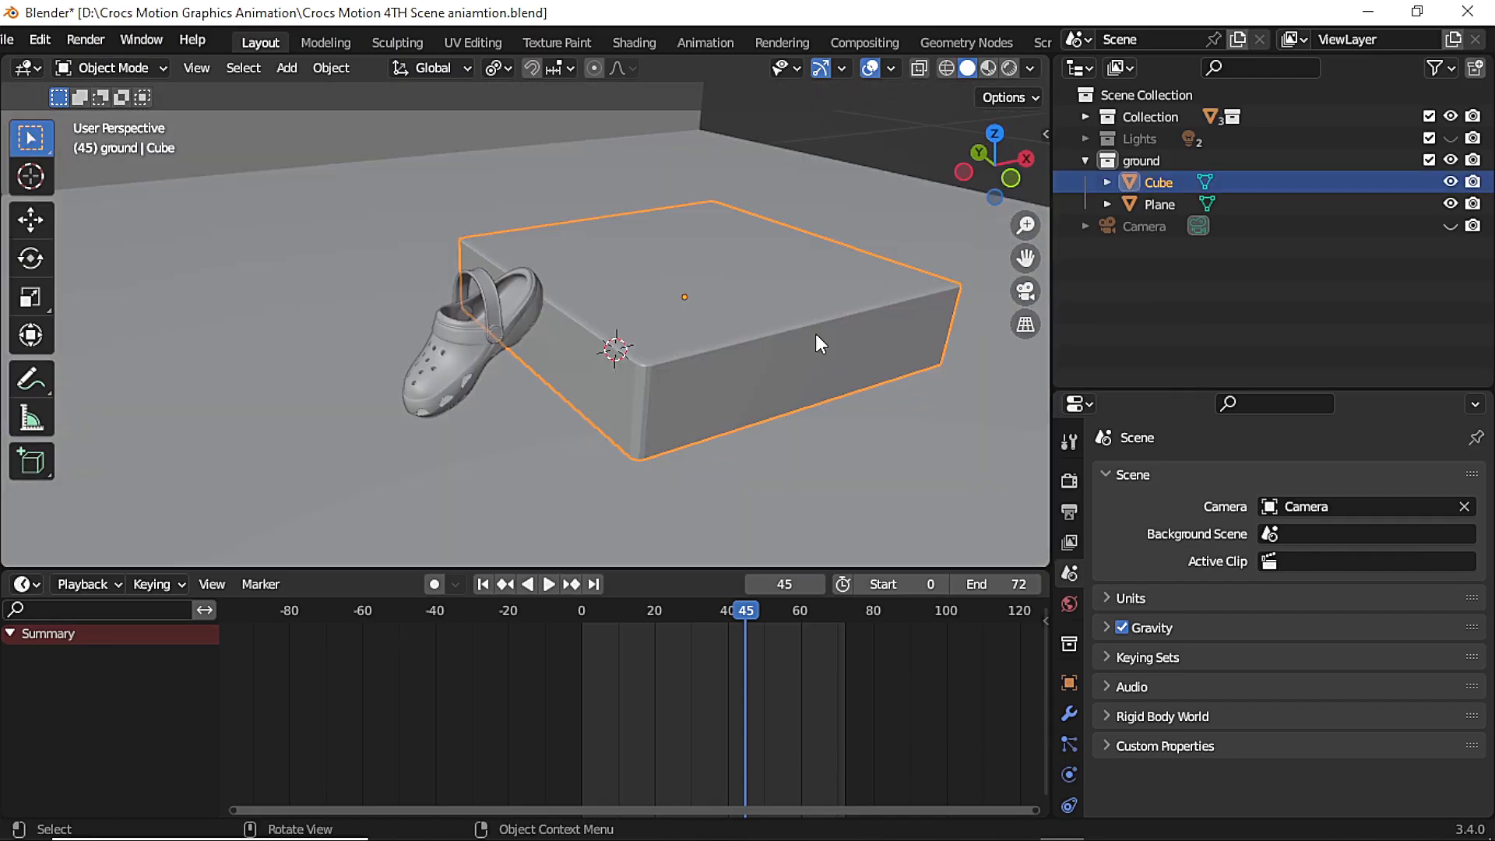
pyautogui.rightClick(815, 333)
pyautogui.click(816, 333)
pyautogui.press('Tab')
pyautogui.hotkey('ctrl', 'r')
pyautogui.click(687, 400)
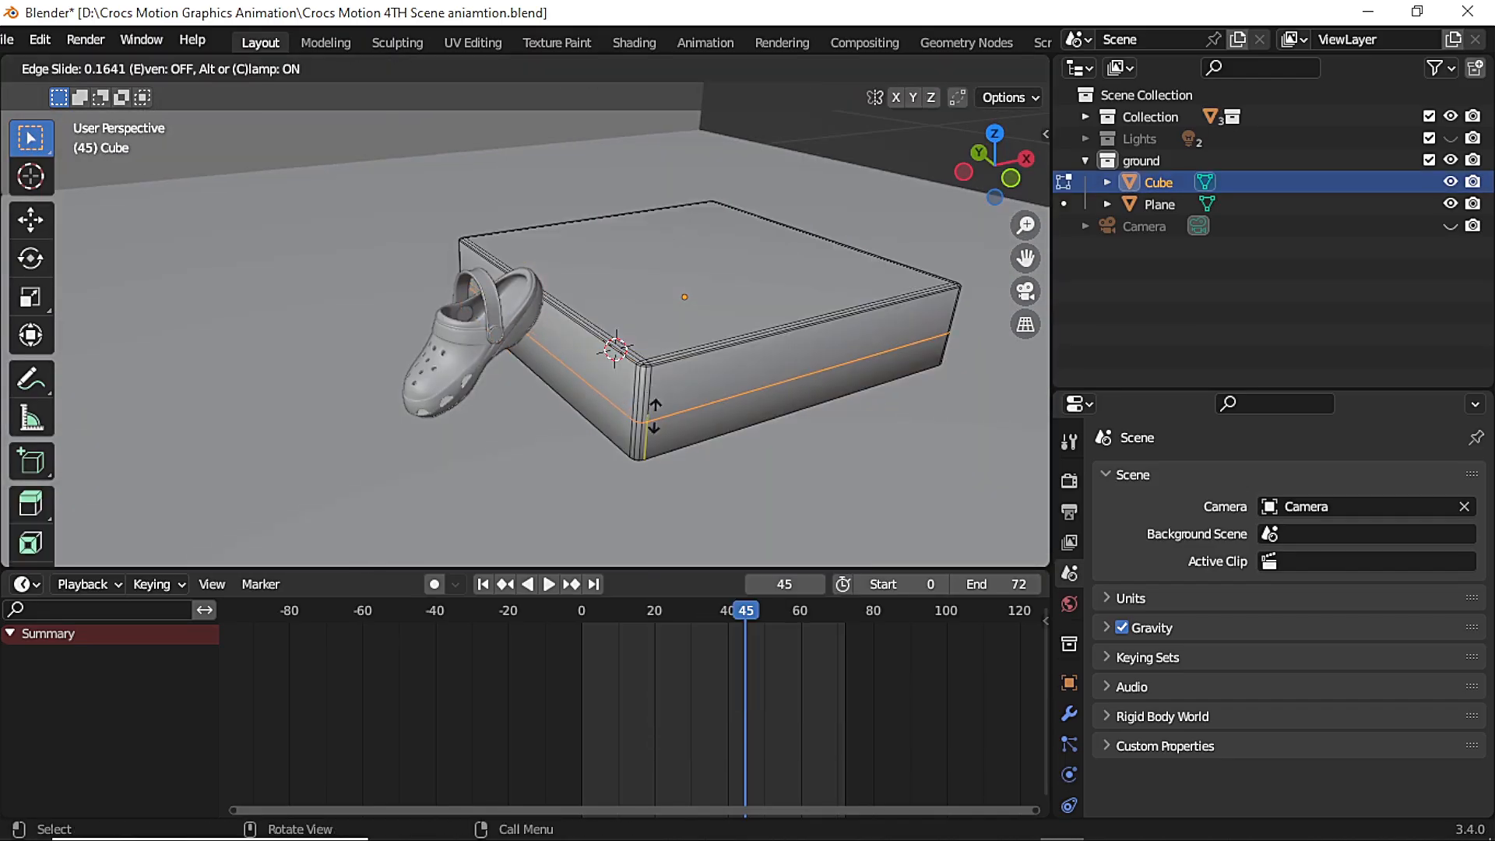
pyautogui.click(689, 424)
# Add a second loop cut around the box near its top edge with a factor of about -0.792
pyautogui.press('g')
pyautogui.press('g')
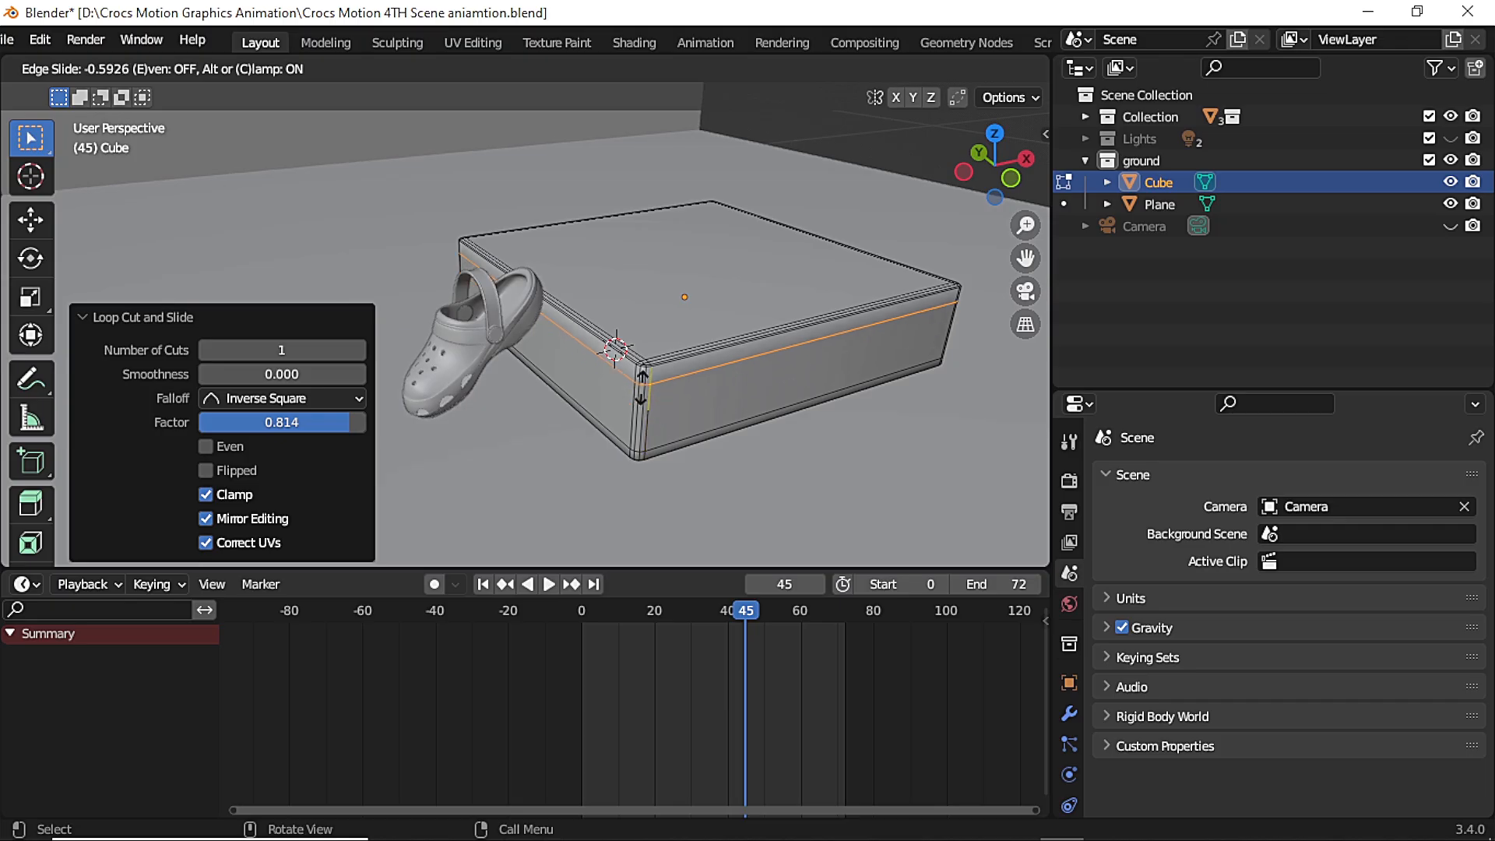
pyautogui.click(646, 378)
pyautogui.press('`')
pyautogui.press('Escape')
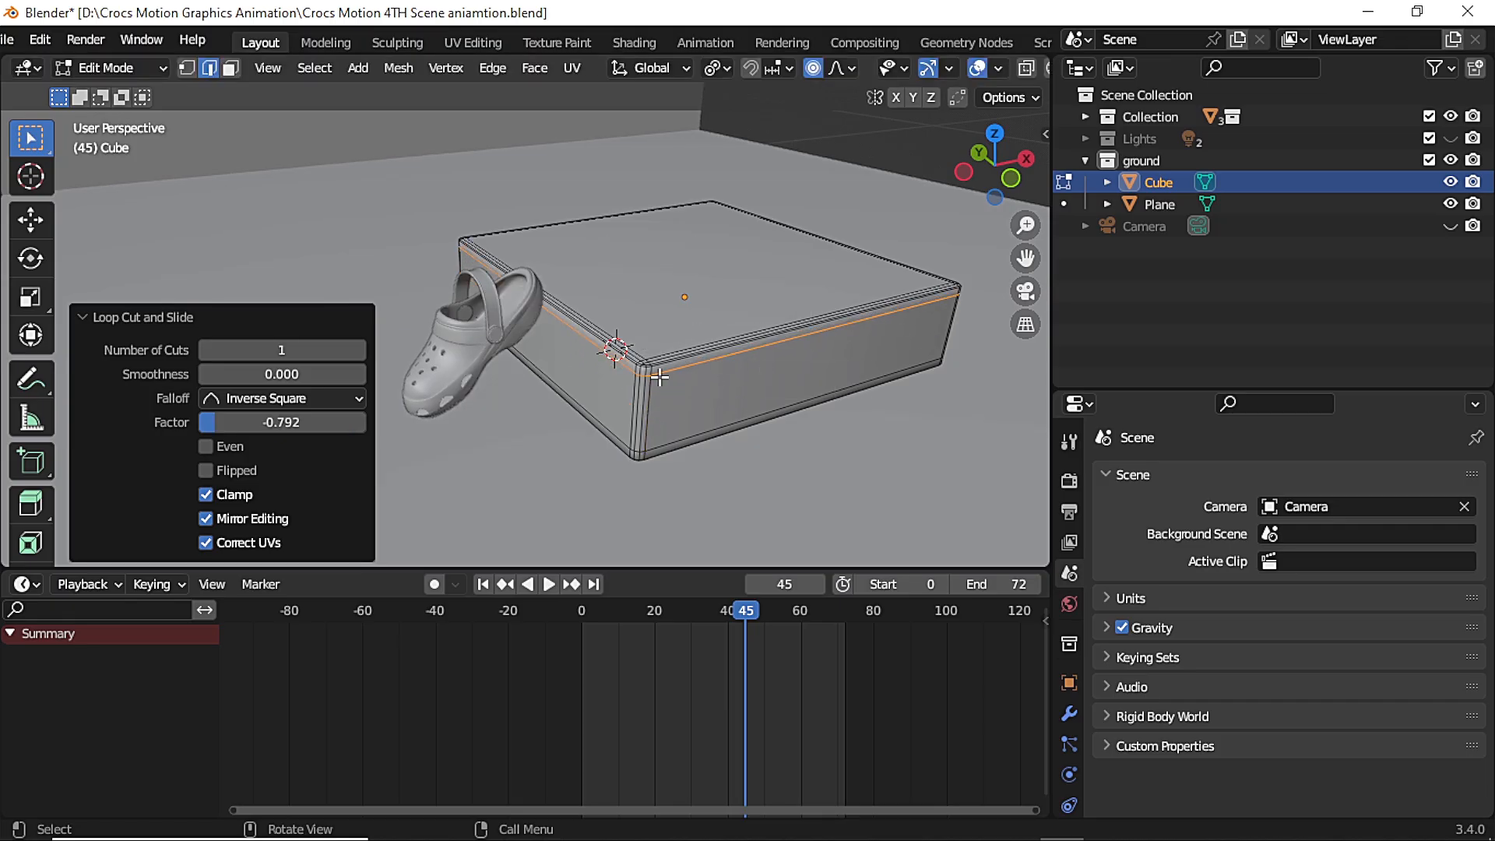
pyautogui.press('Tab')
pyautogui.click(879, 222)
# Show the camera in the viewport and check how it frames the shoe and box
pyautogui.moveTo(998, 145); pyautogui.dragTo(976, 135)
pyautogui.press('n')
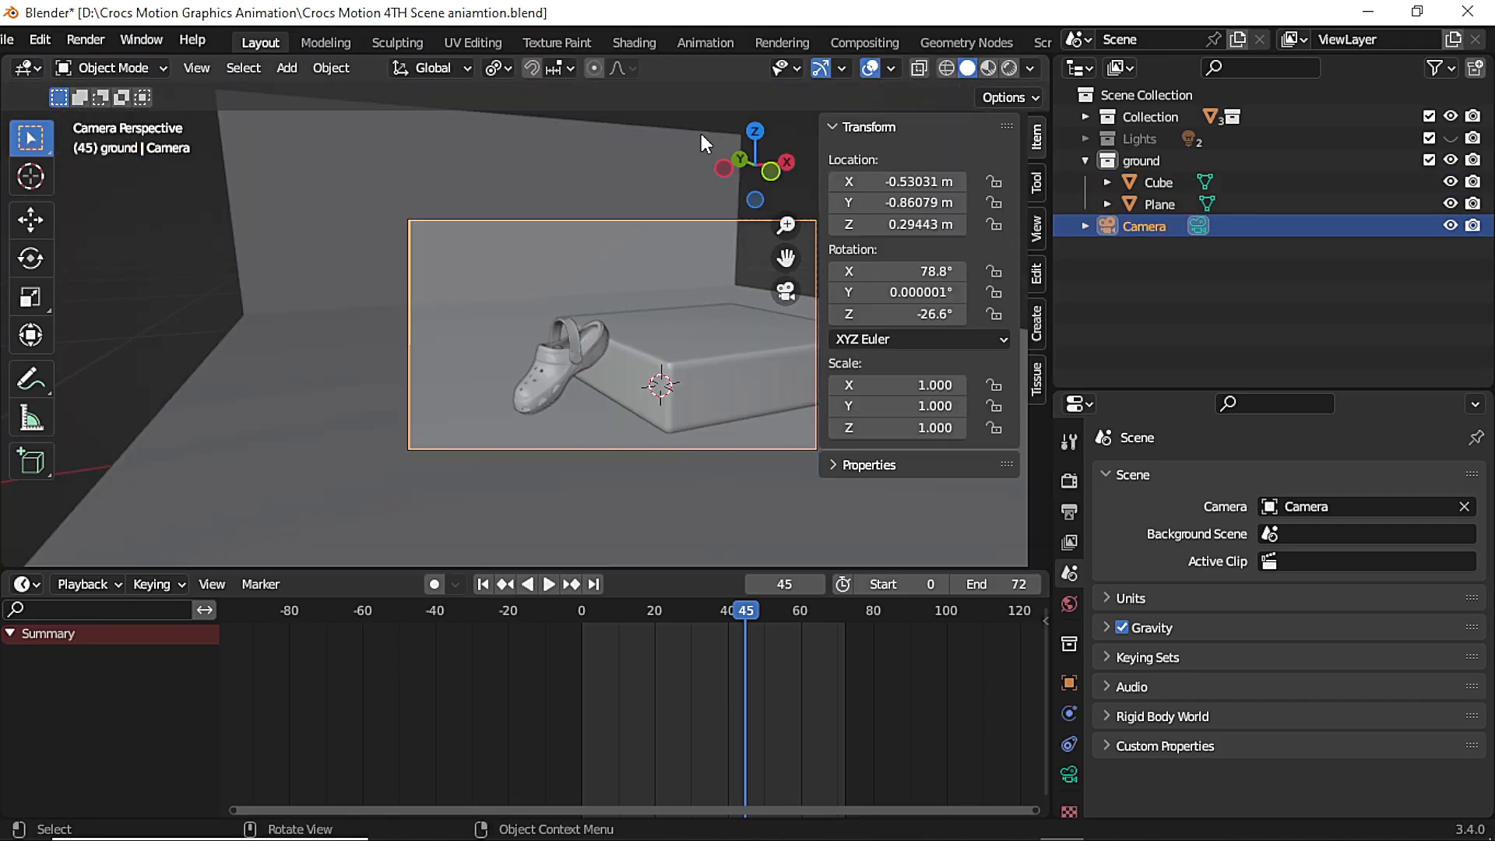
pyautogui.click(1034, 229)
pyautogui.press('n')
pyautogui.click(1026, 291)
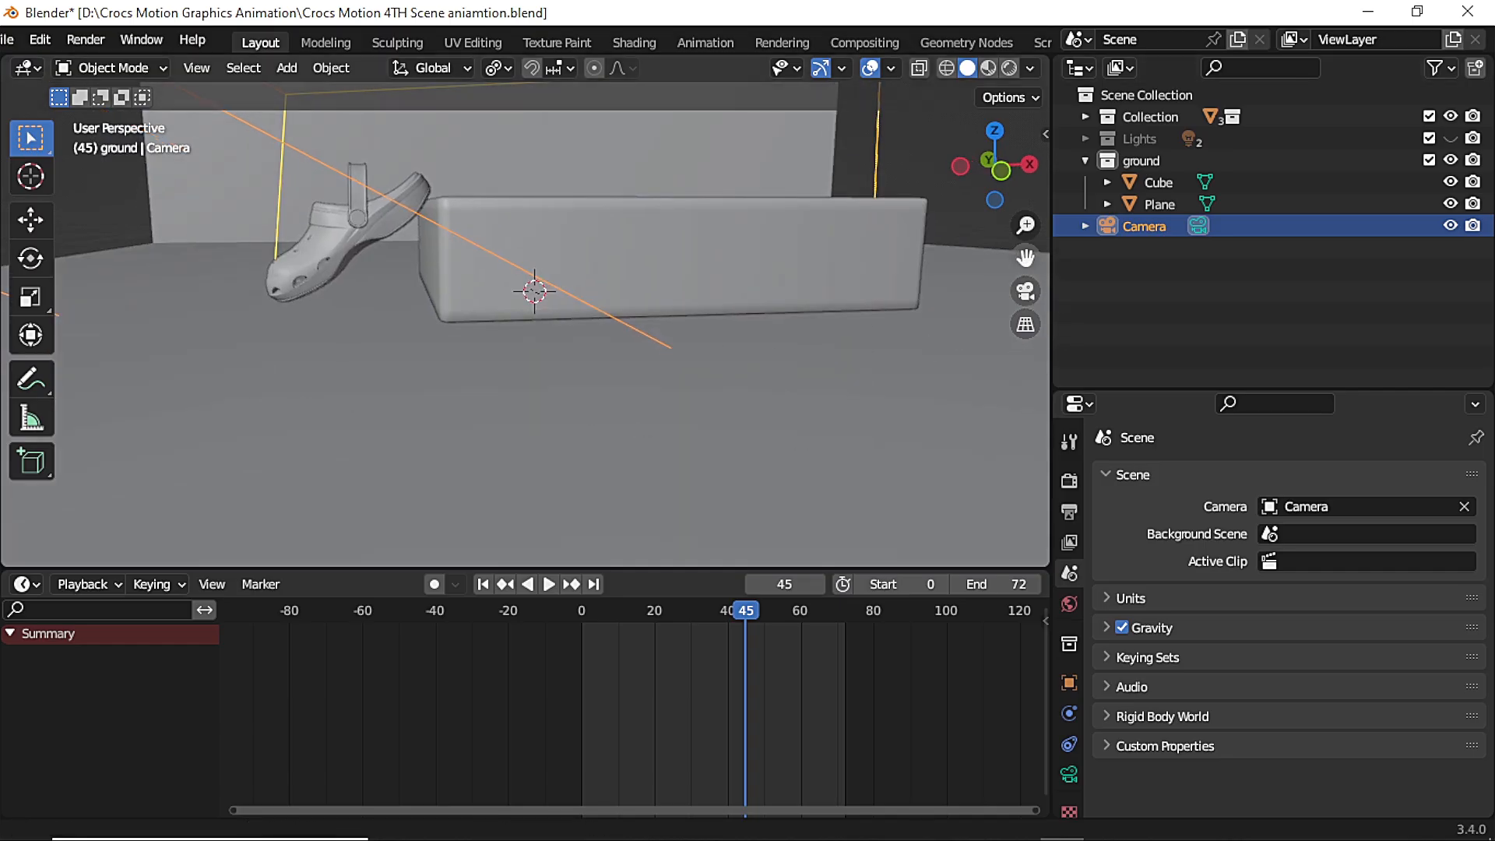
pyautogui.moveTo(1026, 258); pyautogui.dragTo(1010, 152)
pyautogui.moveTo(997, 164); pyautogui.dragTo(1000, 201)
pyautogui.click(1026, 291)
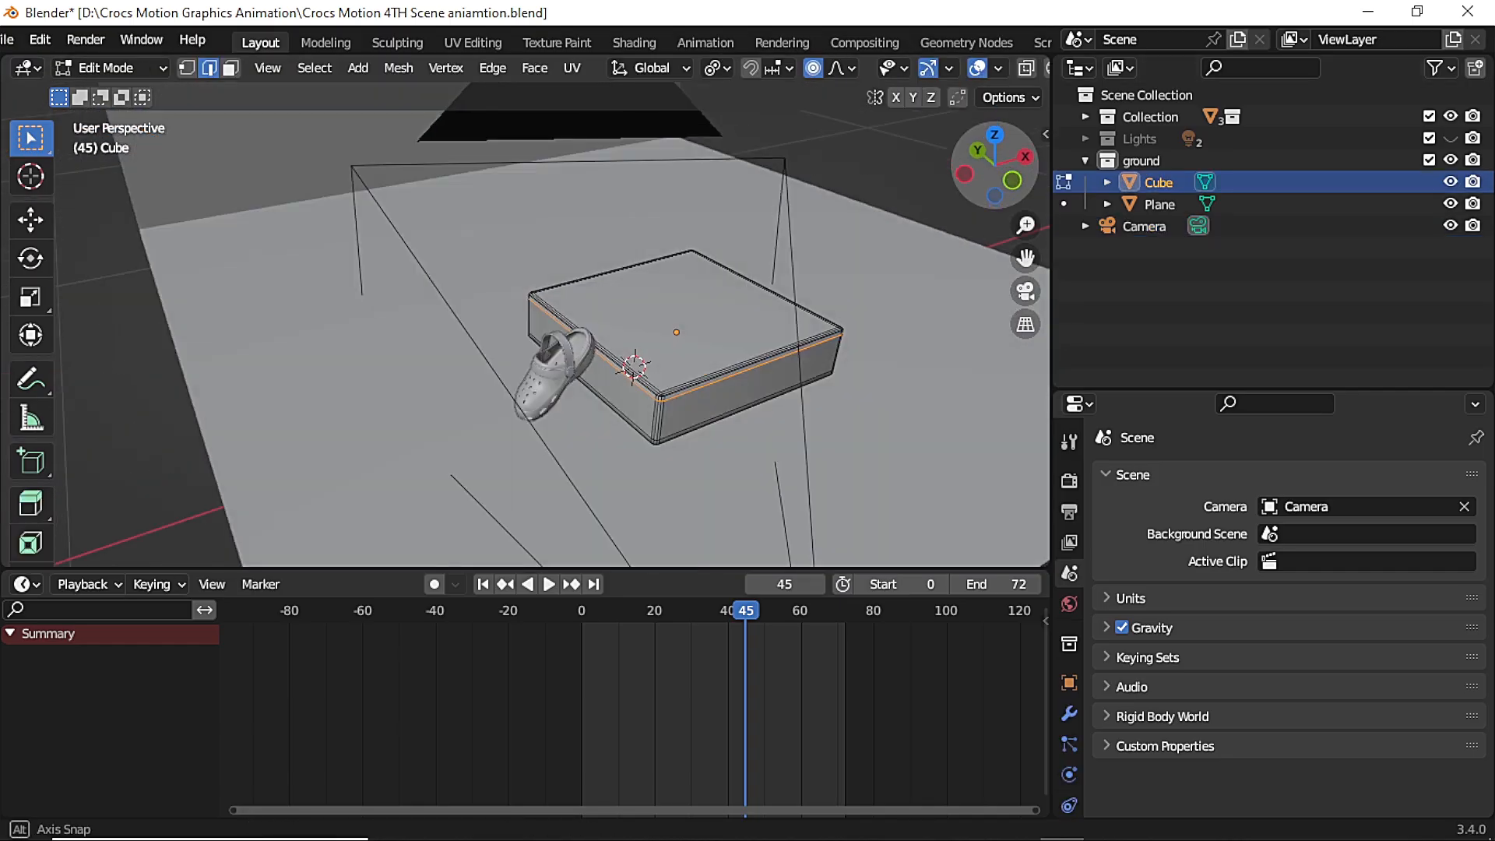
# Stretch the box further along the Y axis and check it in the camera view
pyautogui.press('Tab')
pyautogui.press('s')
pyautogui.press('y')
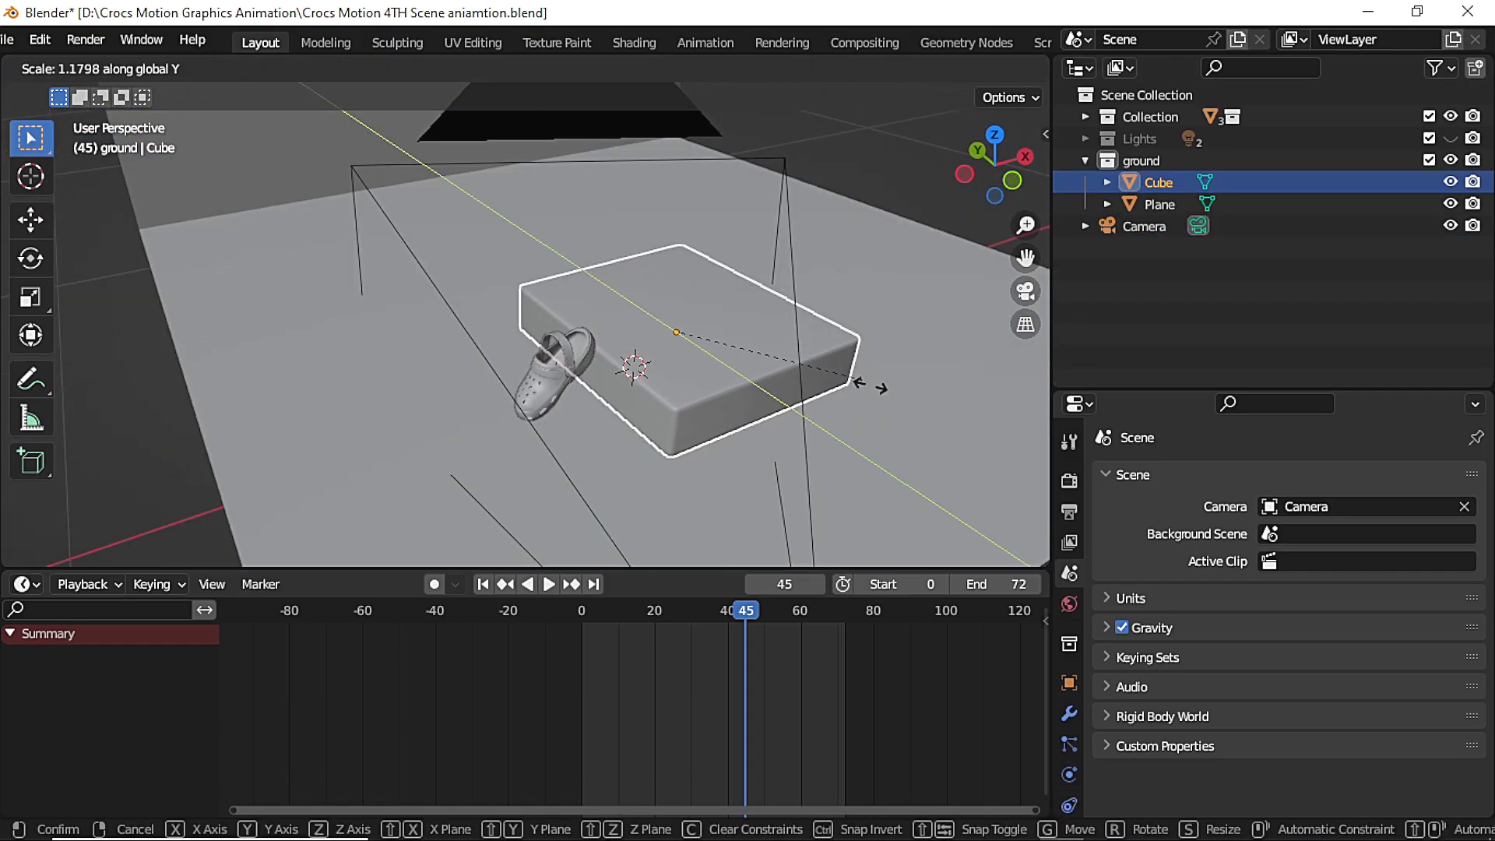
pyautogui.click(956, 450)
pyautogui.click(928, 176)
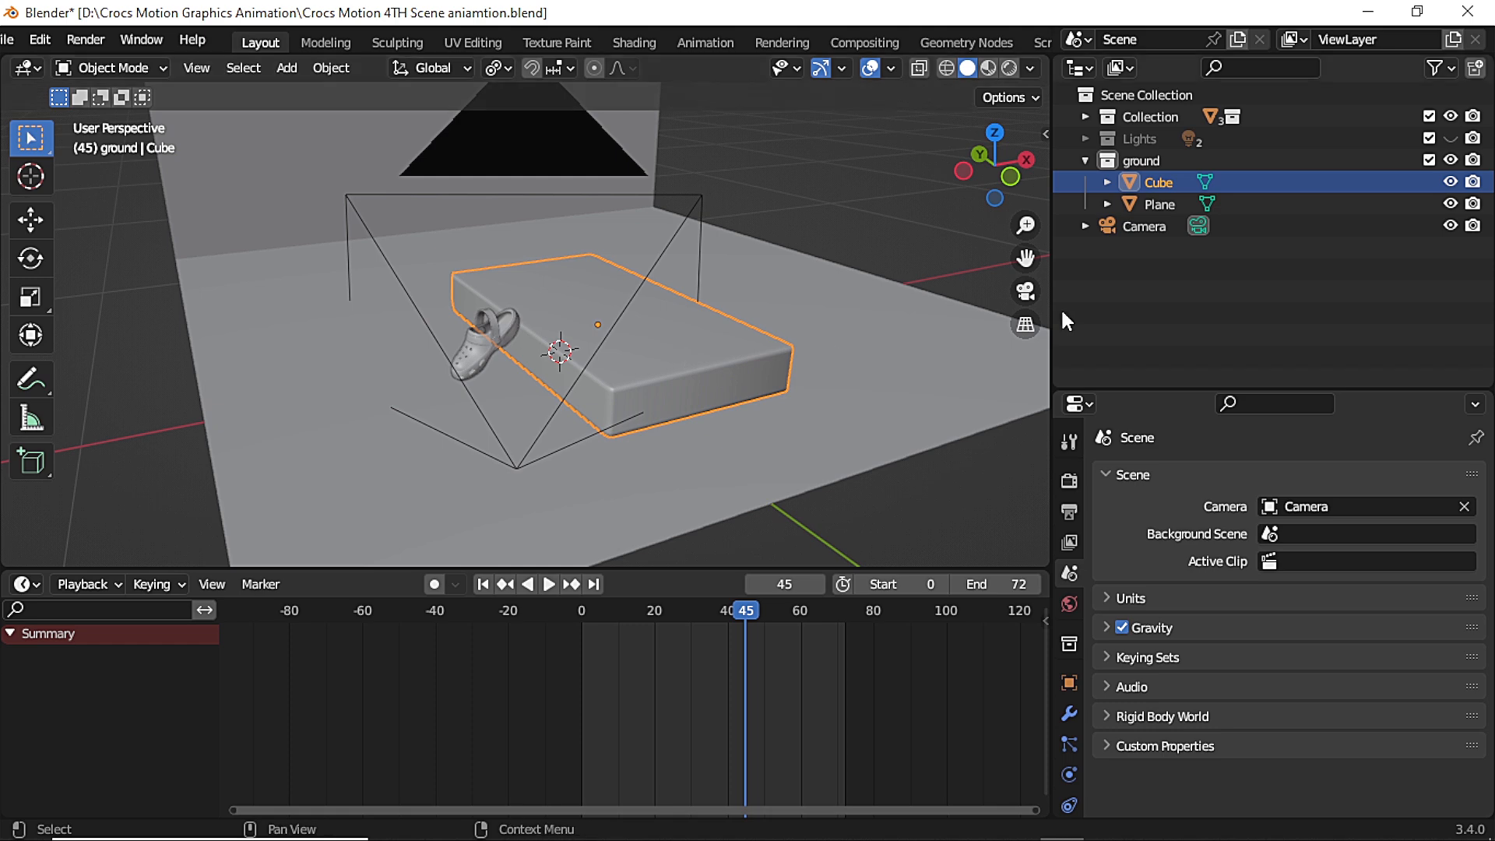
pyautogui.click(1024, 292)
pyautogui.click(1025, 292)
pyautogui.click(1024, 292)
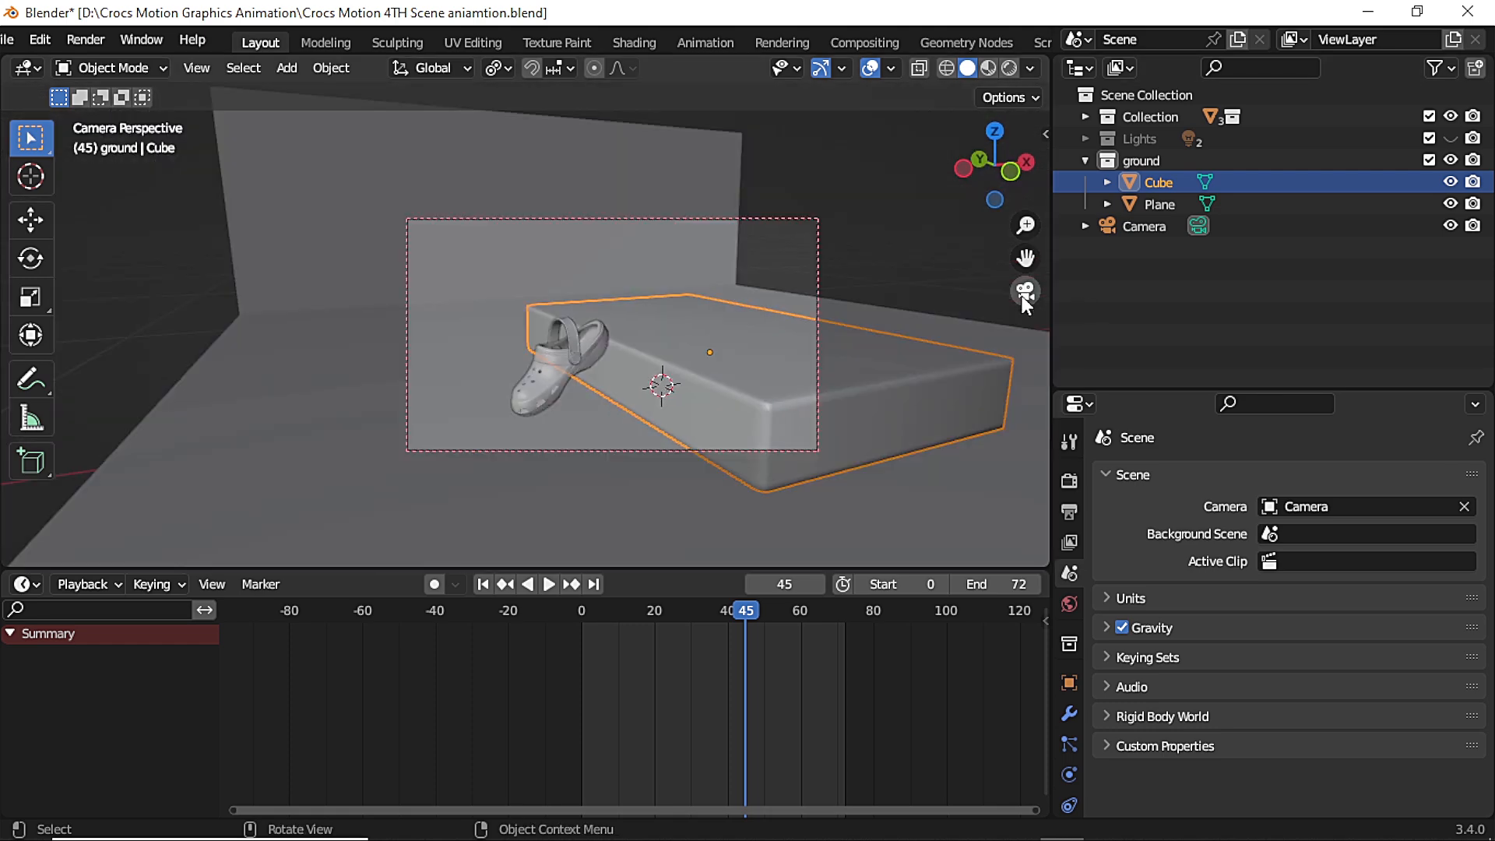
pyautogui.click(1025, 293)
# Turn off proportional editing and move the plane's back wall face along Y toward the box
pyautogui.click(792, 286)
pyautogui.press('Tab')
pyautogui.press('3')
pyautogui.click(517, 209)
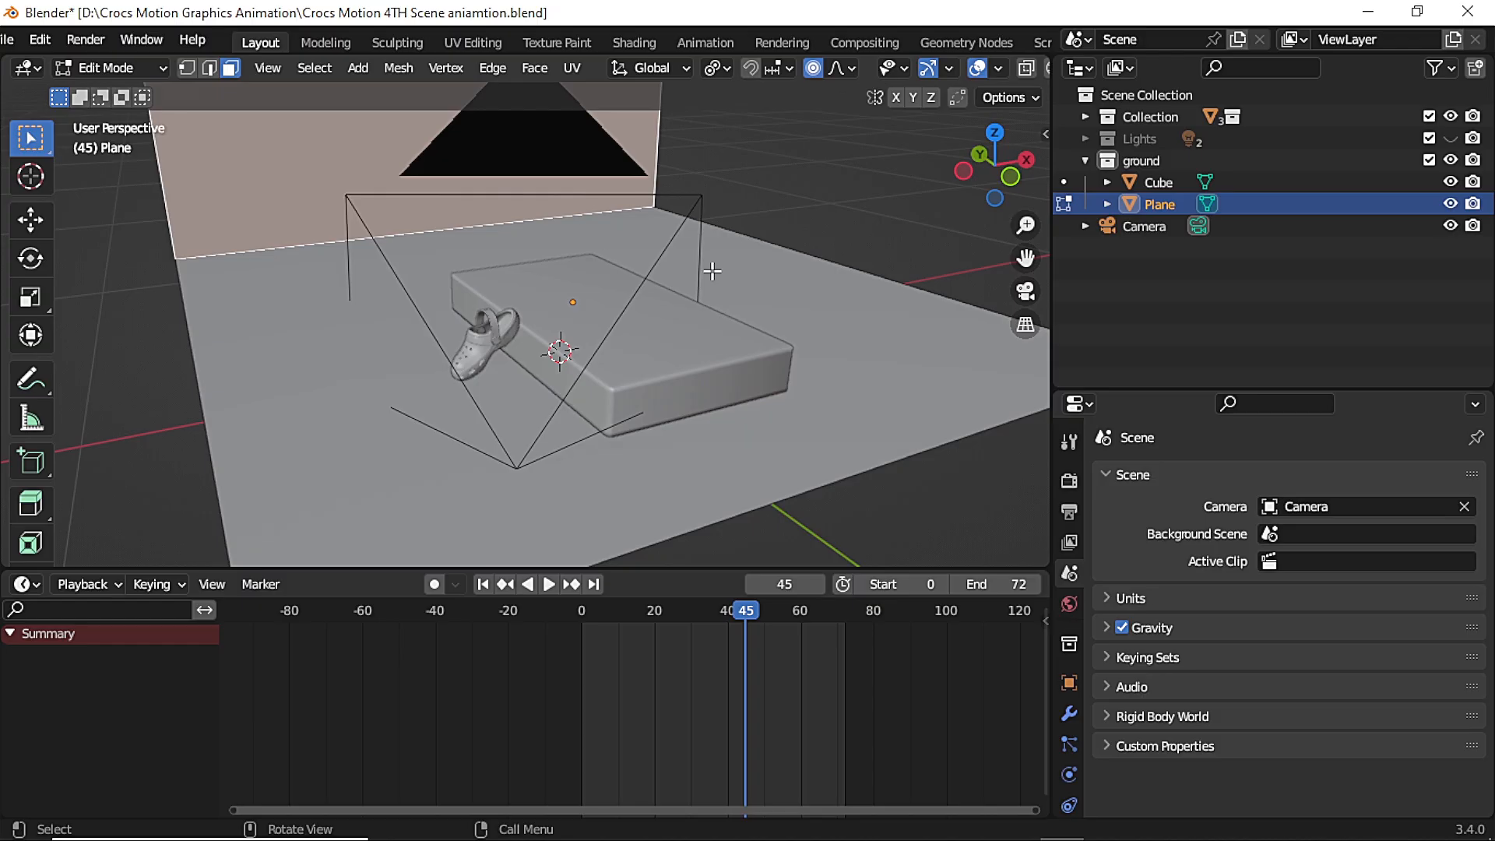
pyautogui.press('g')
pyautogui.press('y')
pyautogui.click(710, 271)
pyautogui.click(813, 67)
pyautogui.press('g')
pyautogui.press('y')
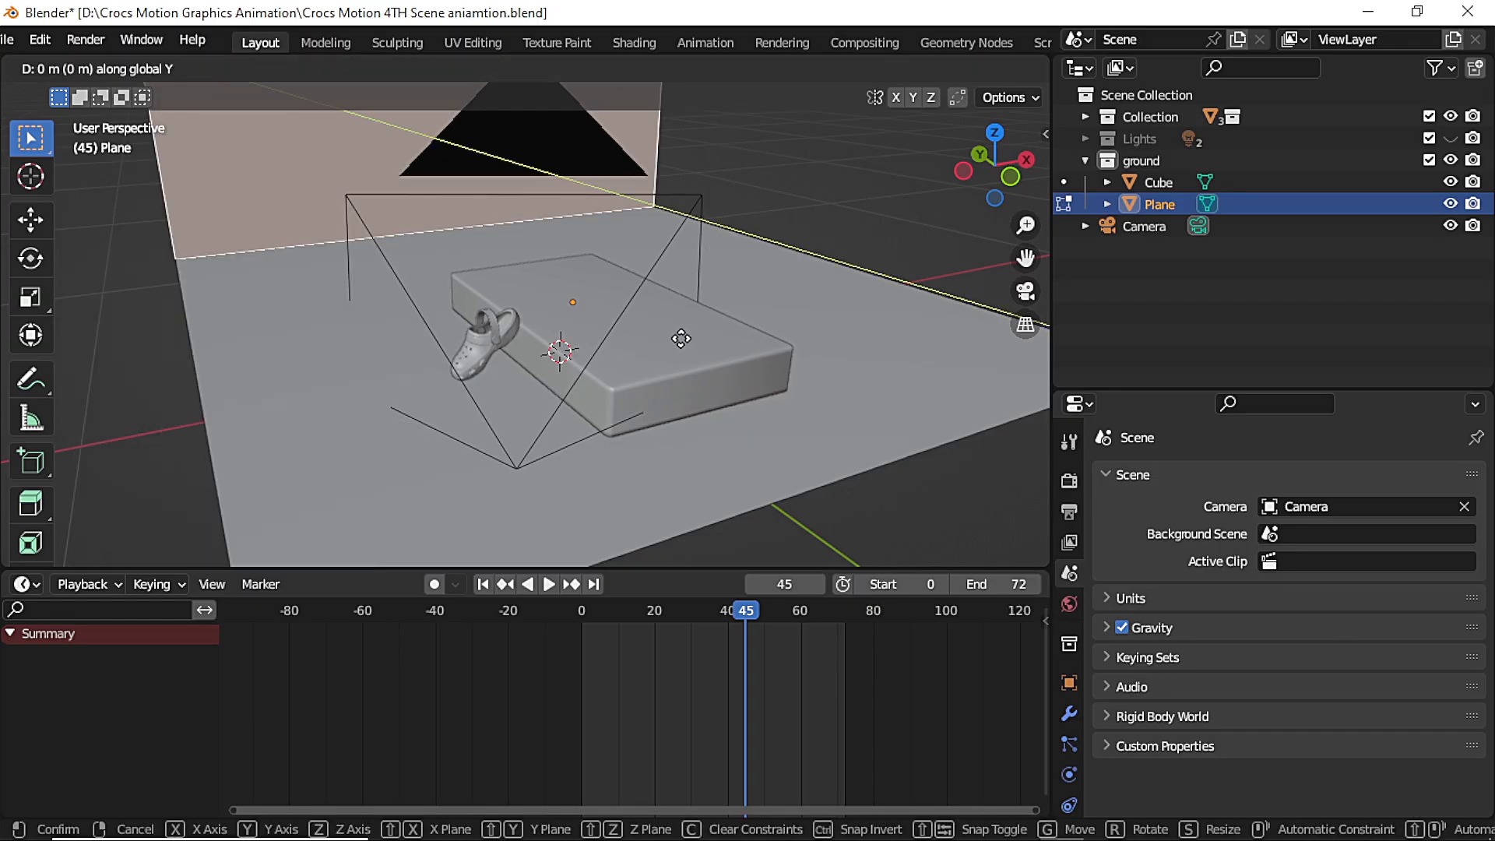
pyautogui.click(711, 367)
pyautogui.press('Tab')
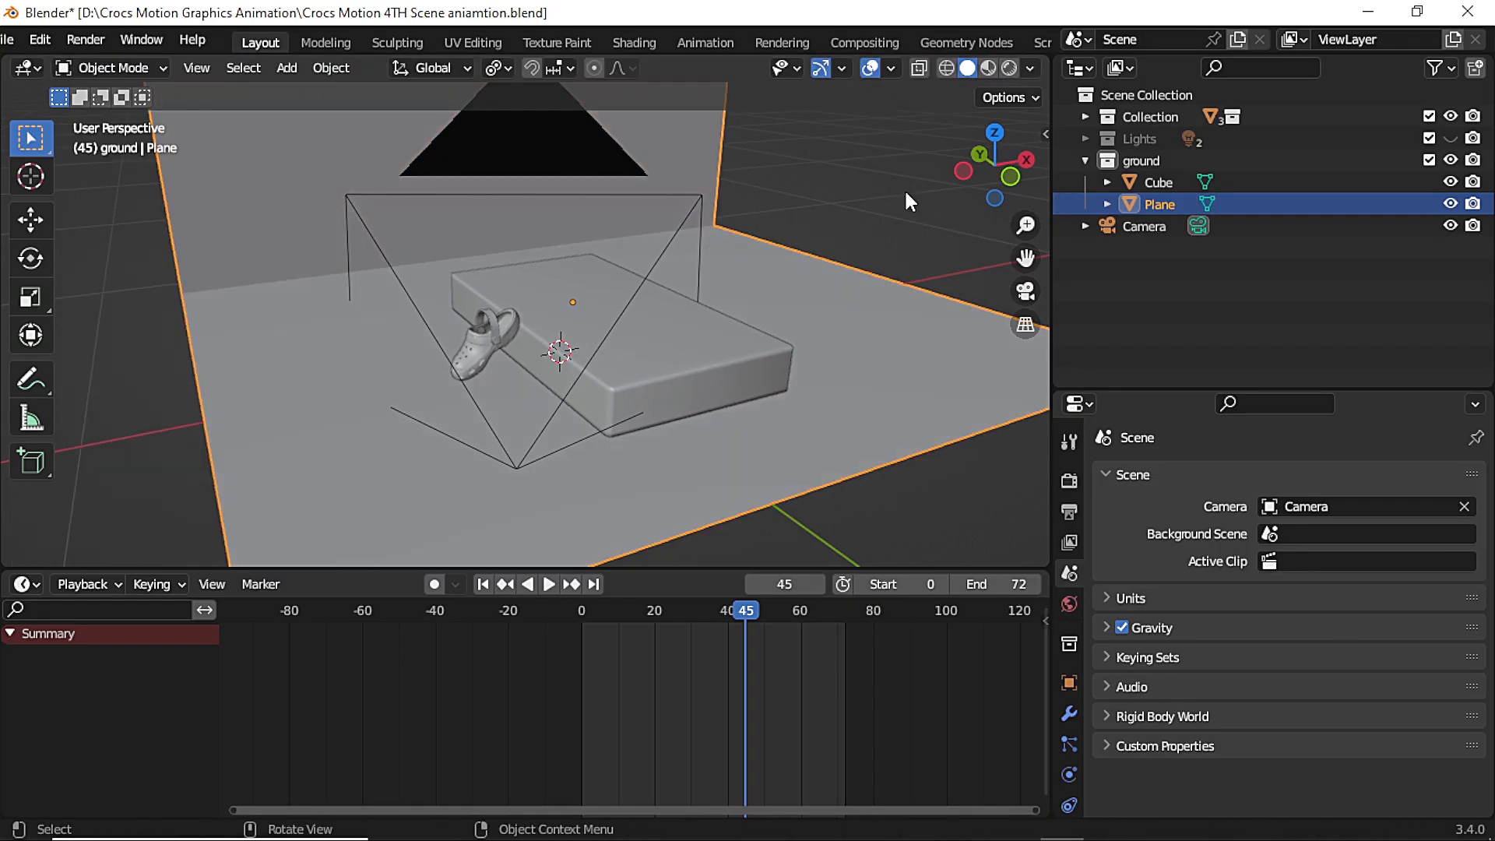
# Widen the ground and back wall by moving their side edges about 1.012 m along X
pyautogui.press('Tab')
pyautogui.scroll(-3, 841, 340)
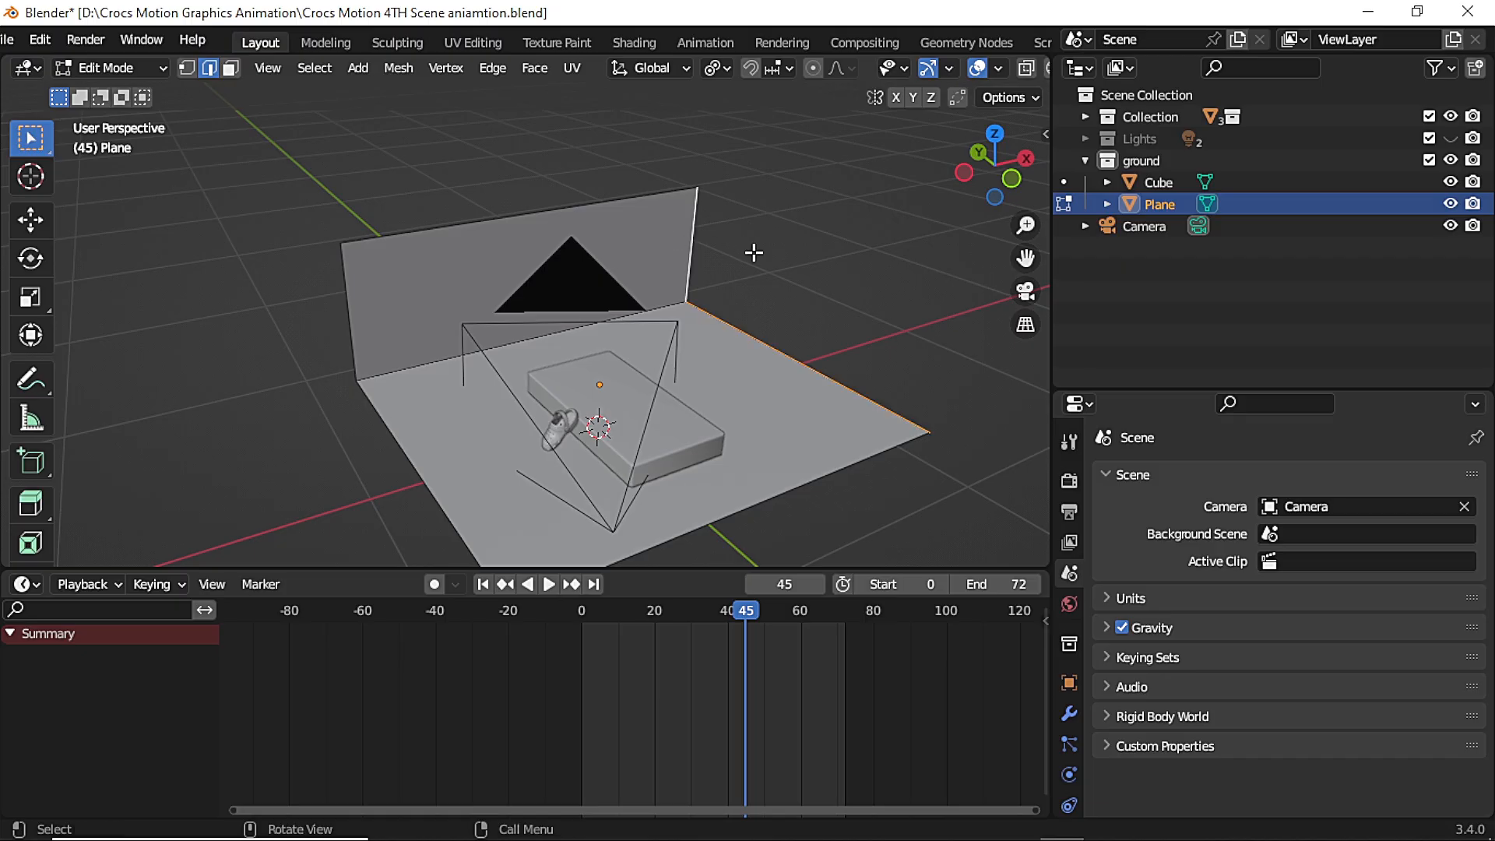
pyautogui.press('g')
pyautogui.press('x')
pyautogui.click(779, 243)
pyautogui.press('KP_0')
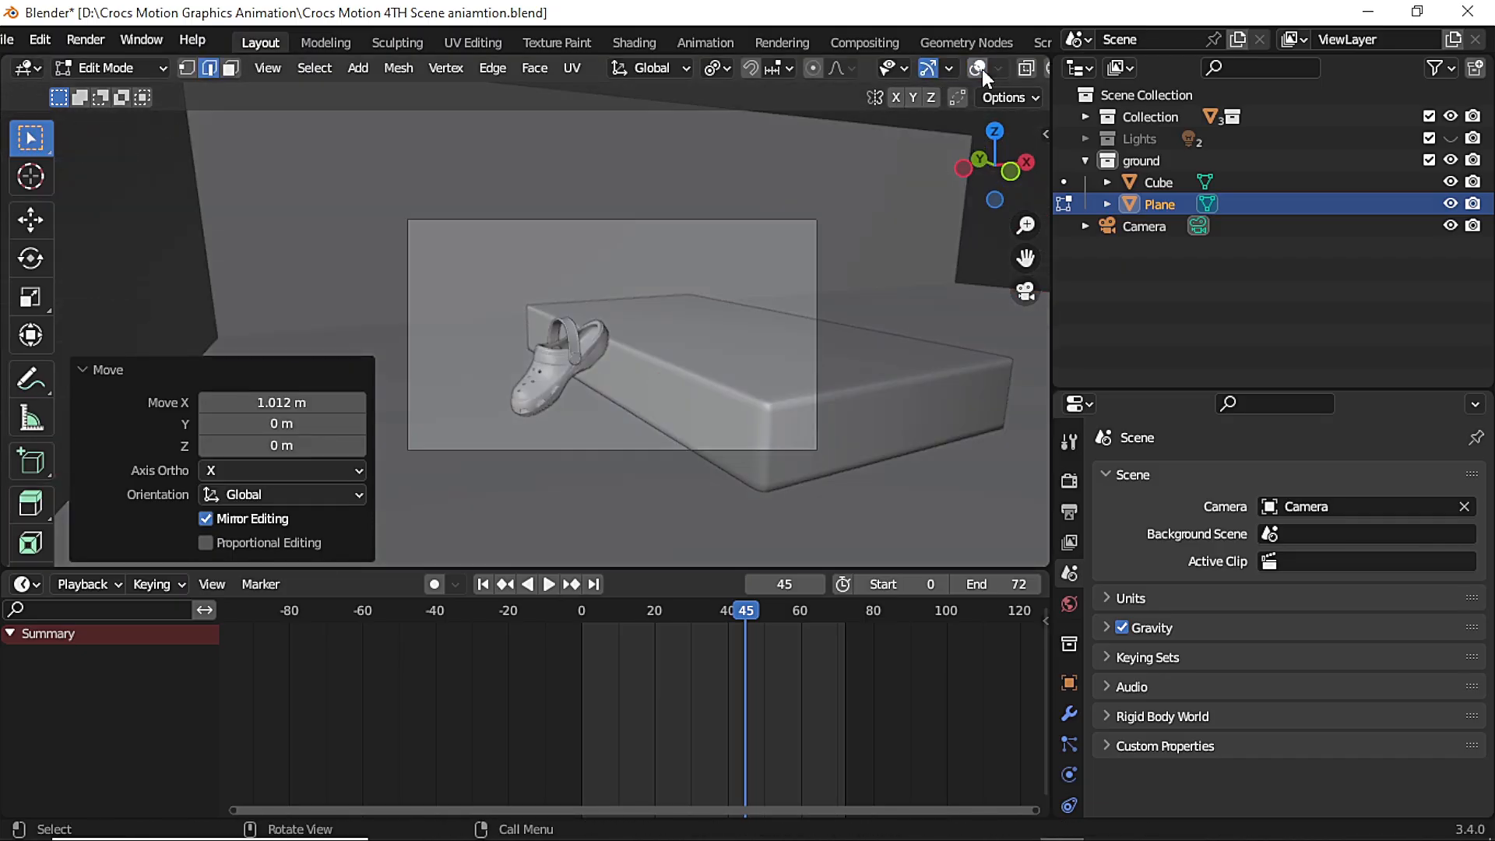
pyautogui.press('Tab')
# Select the box and set the transform pivot point to the 3D cursor
pyautogui.click(866, 363)
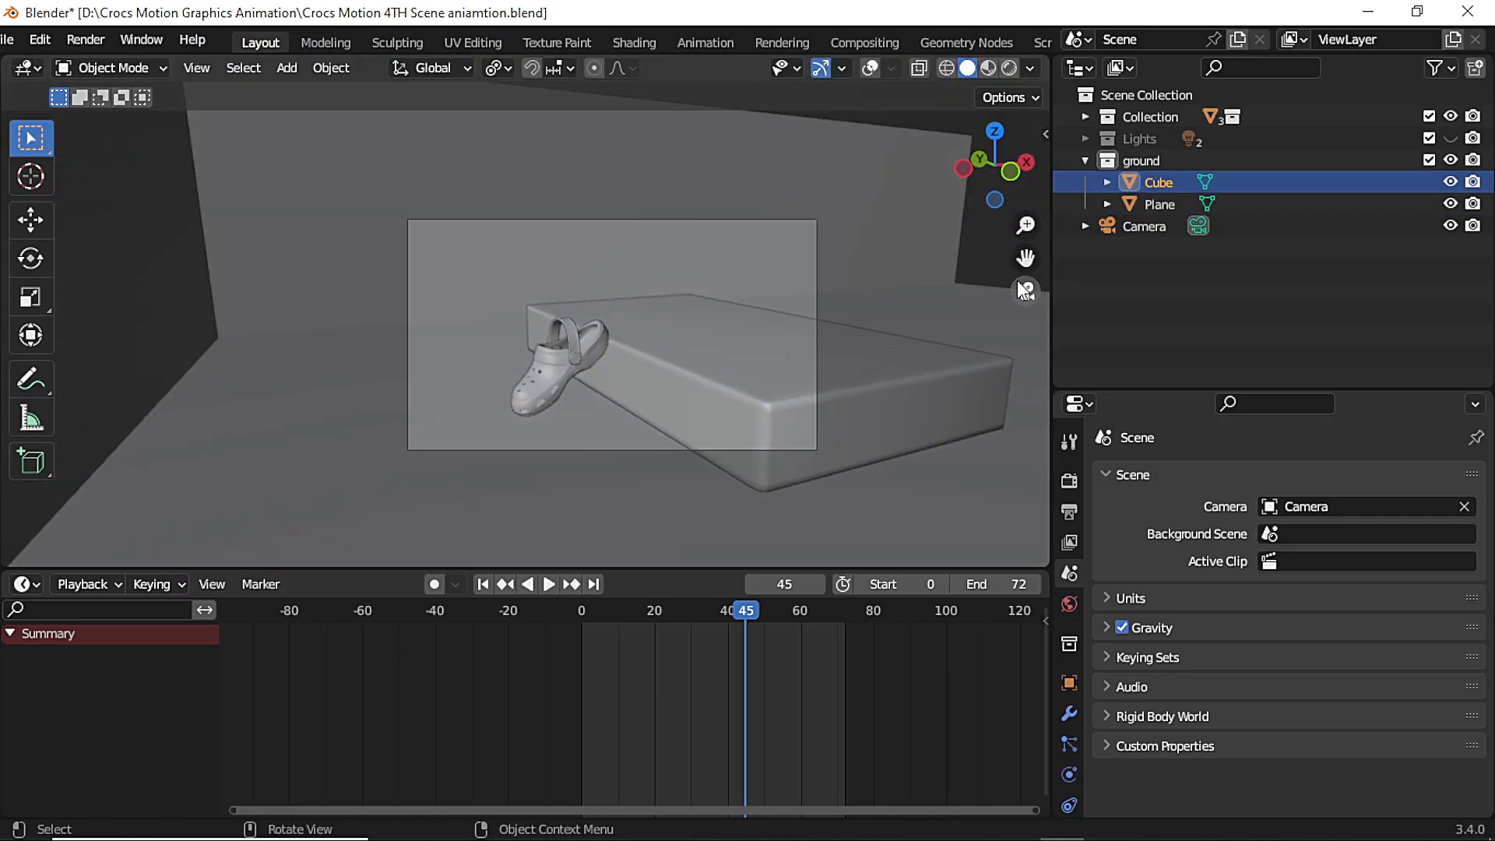
pyautogui.click(1025, 291)
pyautogui.hotkey('shift', 'alt', 'z')
pyautogui.click(507, 72)
pyautogui.click(544, 119)
# Try to scale the box uniformly by a factor of 6
pyautogui.press('s')
pyautogui.press('6')
pyautogui.press('Return')
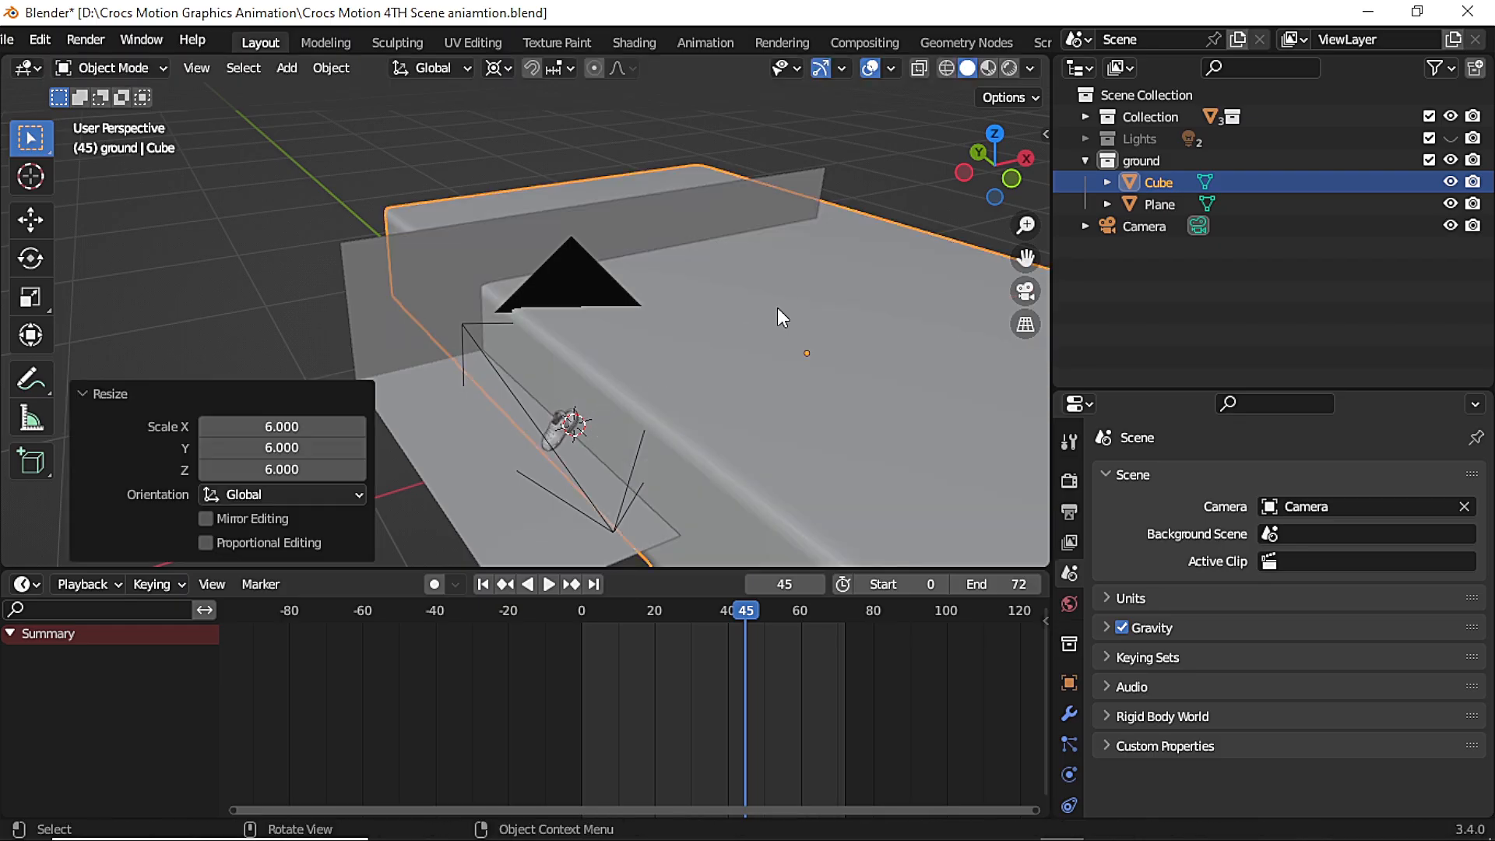
pyautogui.hotkey('ctrl', 'z')
# Stretch the box along the X axis from the pivot by a factor of about 3.077
pyautogui.press('s')
pyautogui.press('y')
pyautogui.press('x')
pyautogui.click(240, 201)
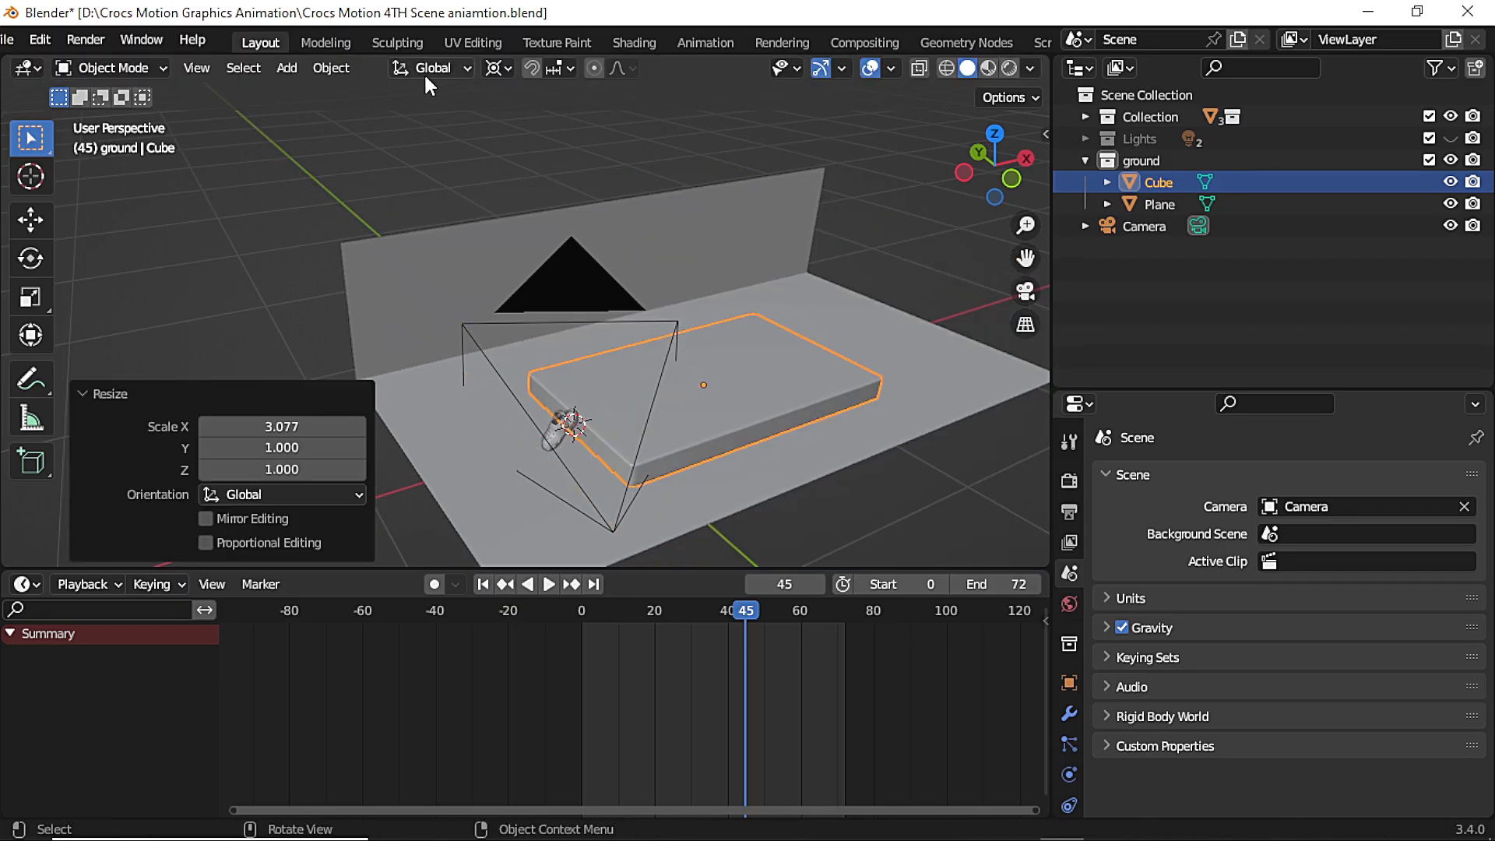
# Align the active camera to the current view of the shoe against the box and frame the camera bounds
pyautogui.click(895, 195)
pyautogui.click(1020, 290)
pyautogui.click(325, 73)
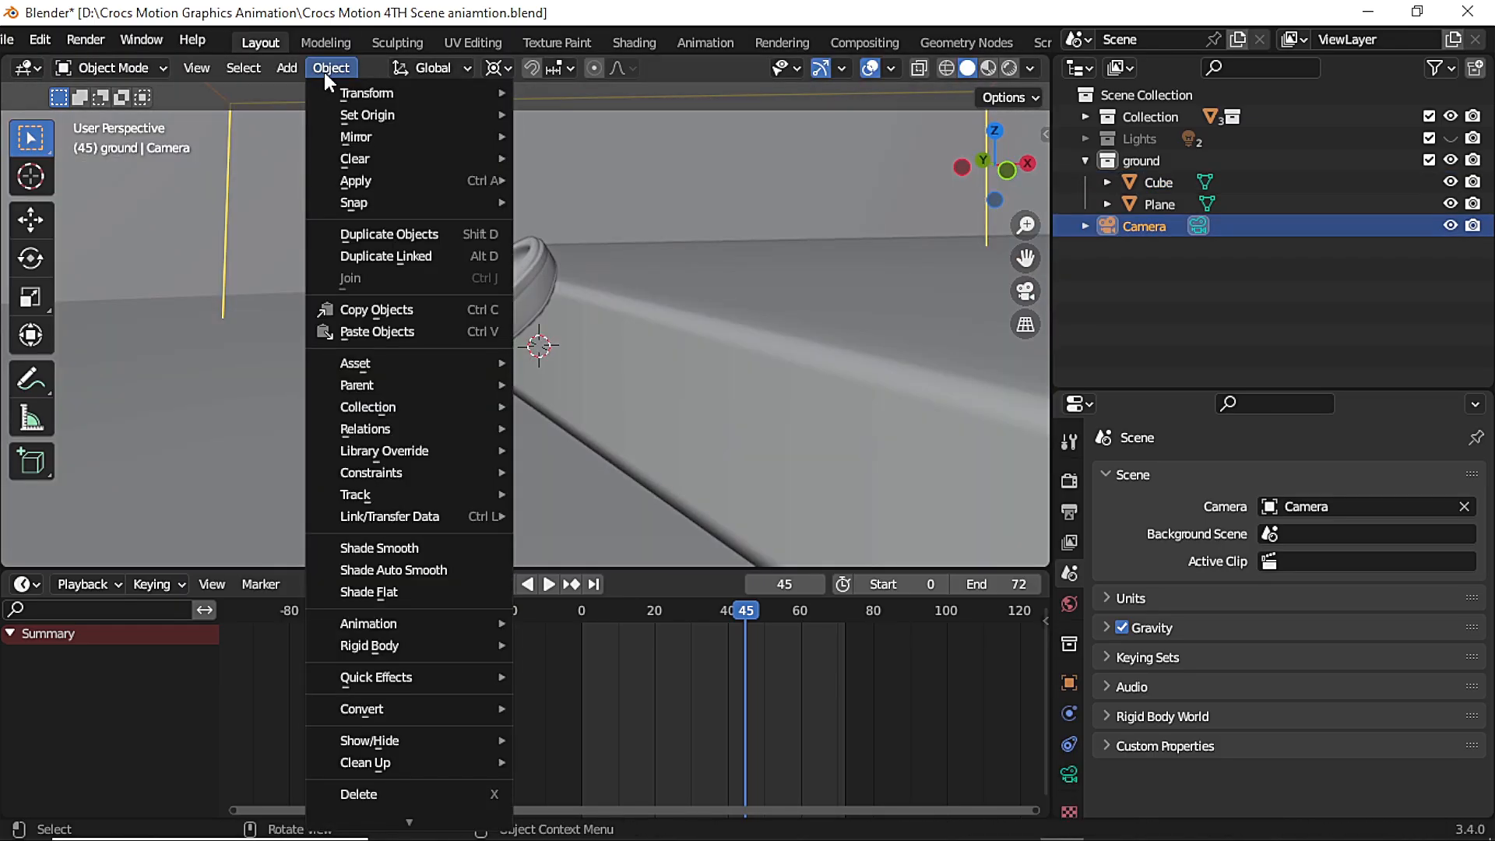
pyautogui.moveTo(207, 67)
pyautogui.moveTo(351, 340)
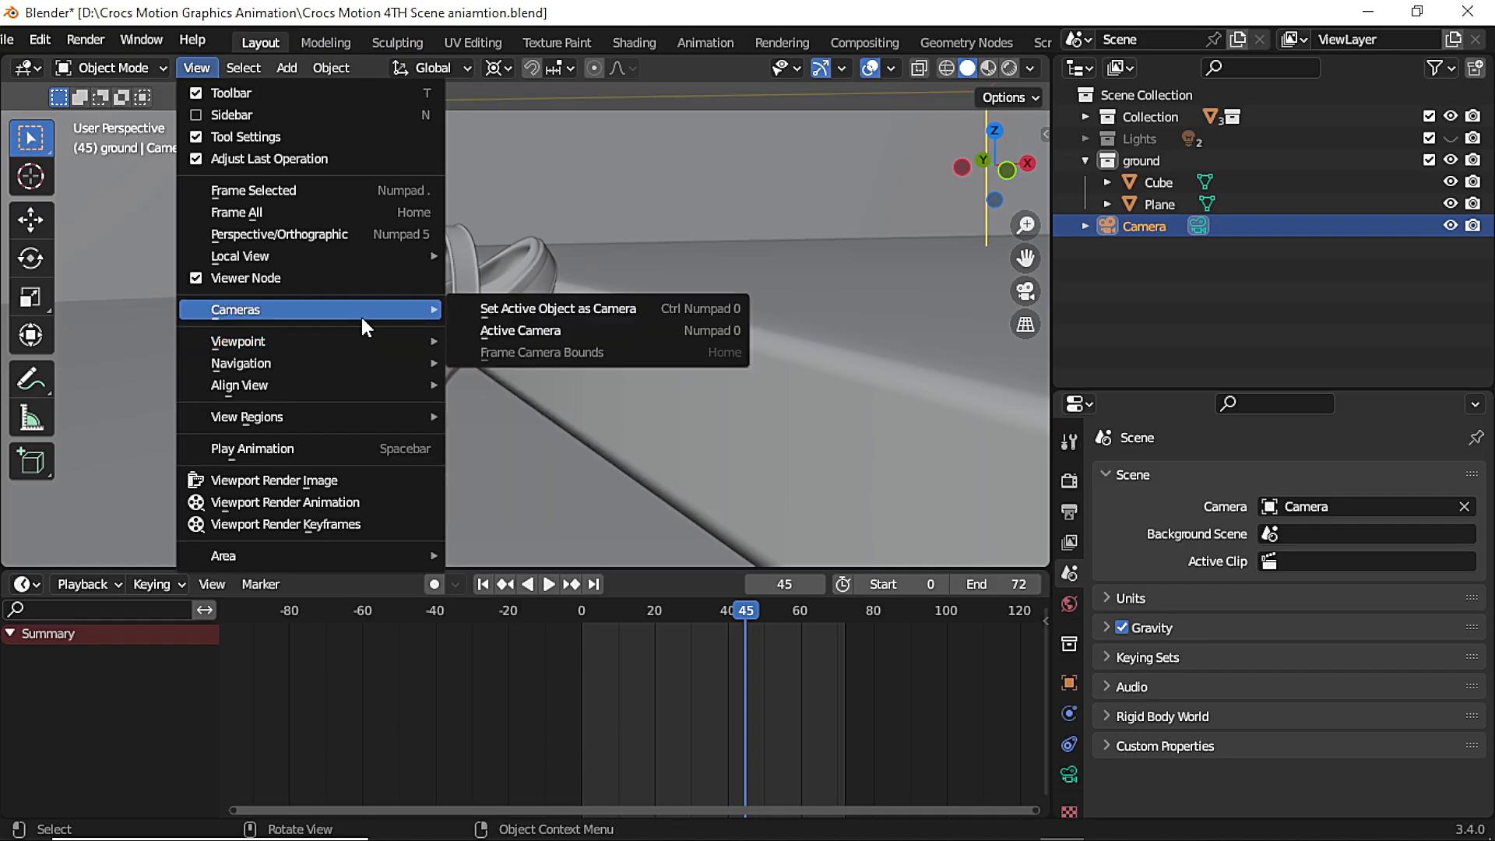
pyautogui.moveTo(381, 383)
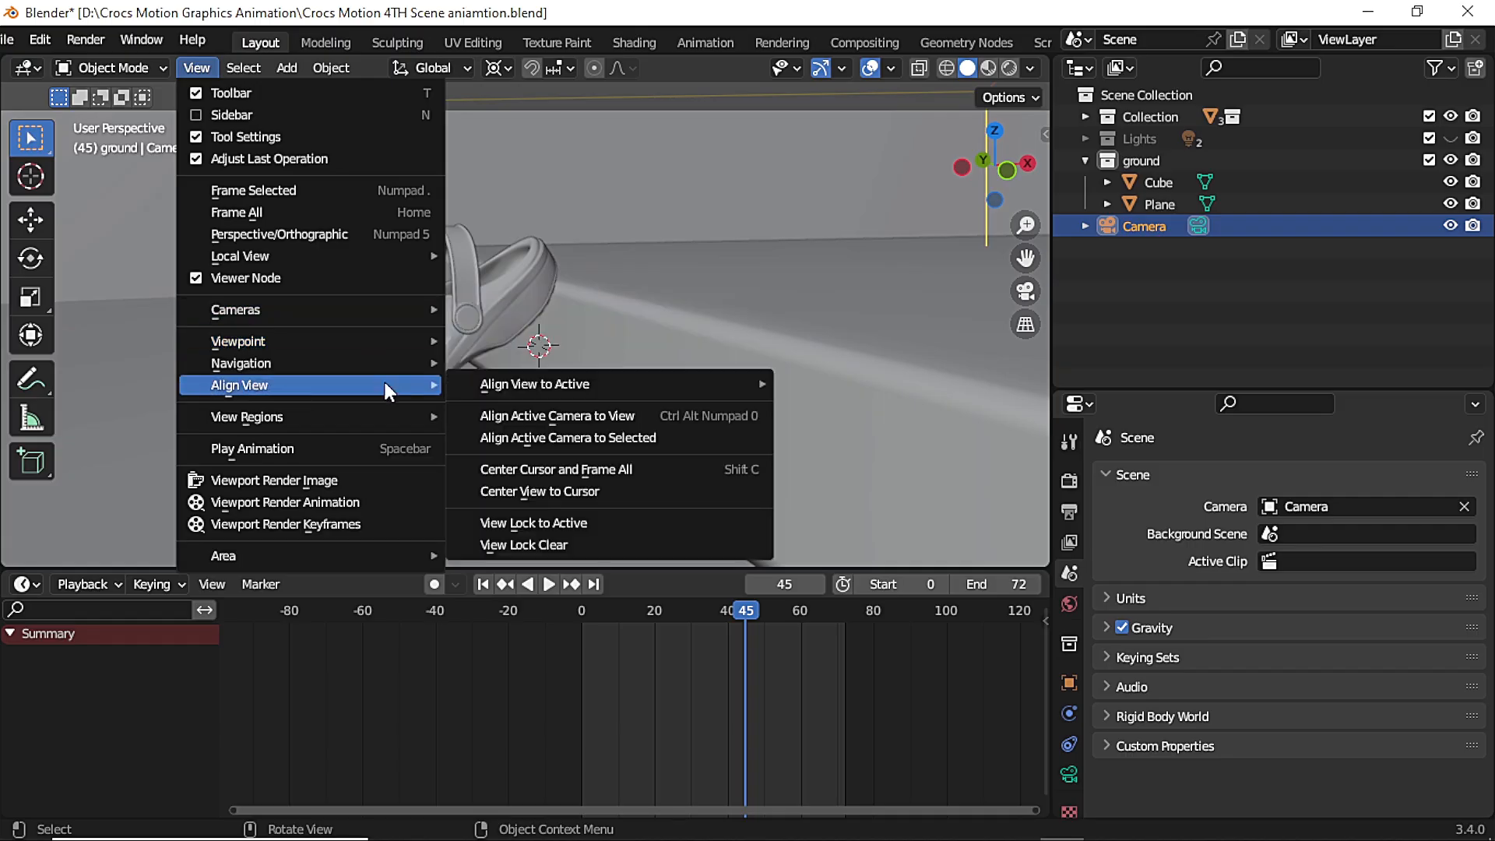
pyautogui.moveTo(474, 384)
pyautogui.click(558, 415)
pyautogui.press('n')
pyautogui.press('n')
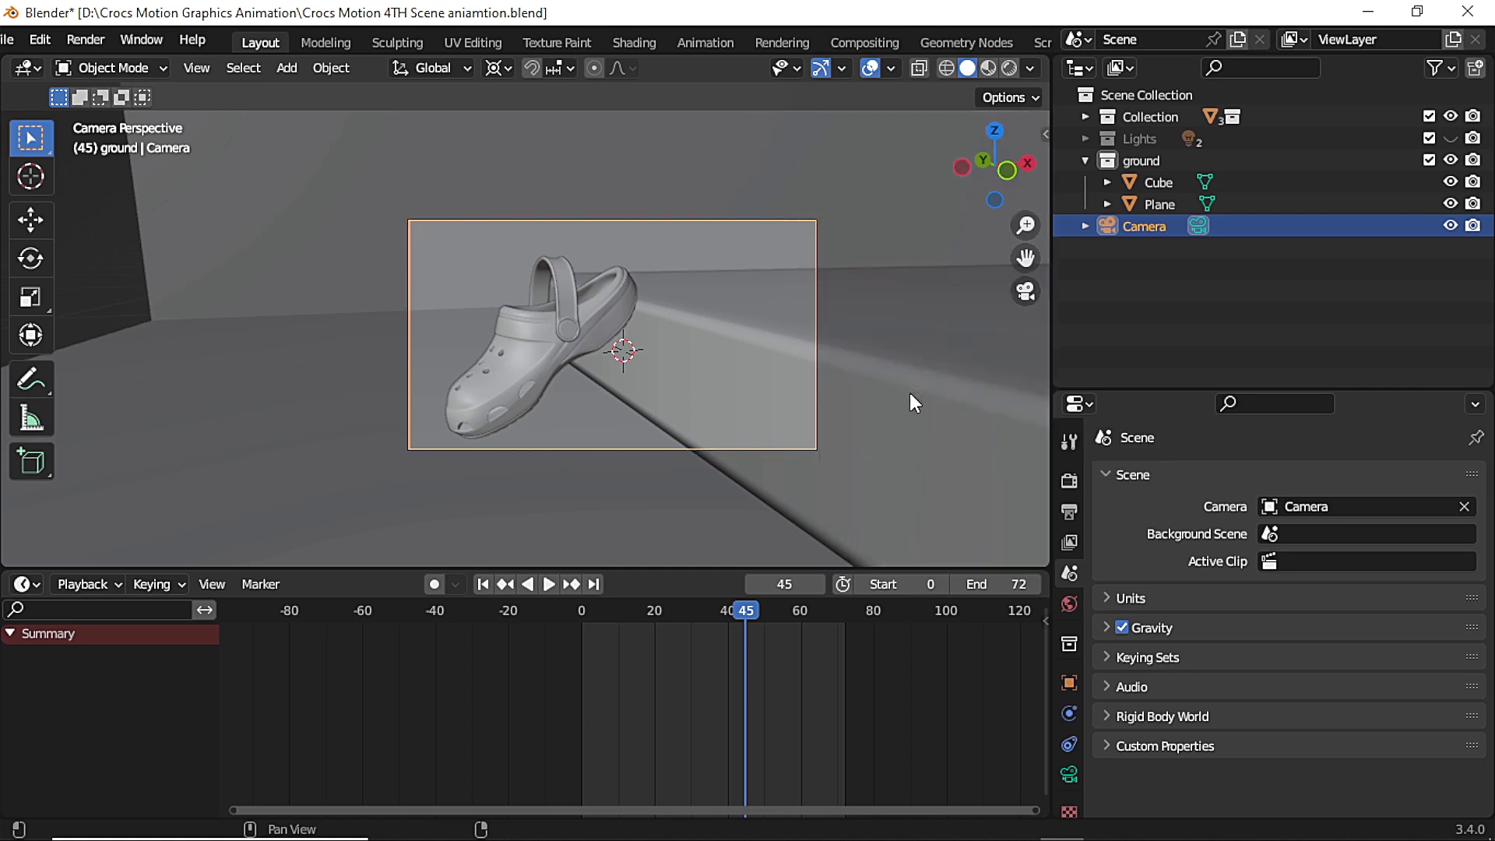
pyautogui.press('Home')
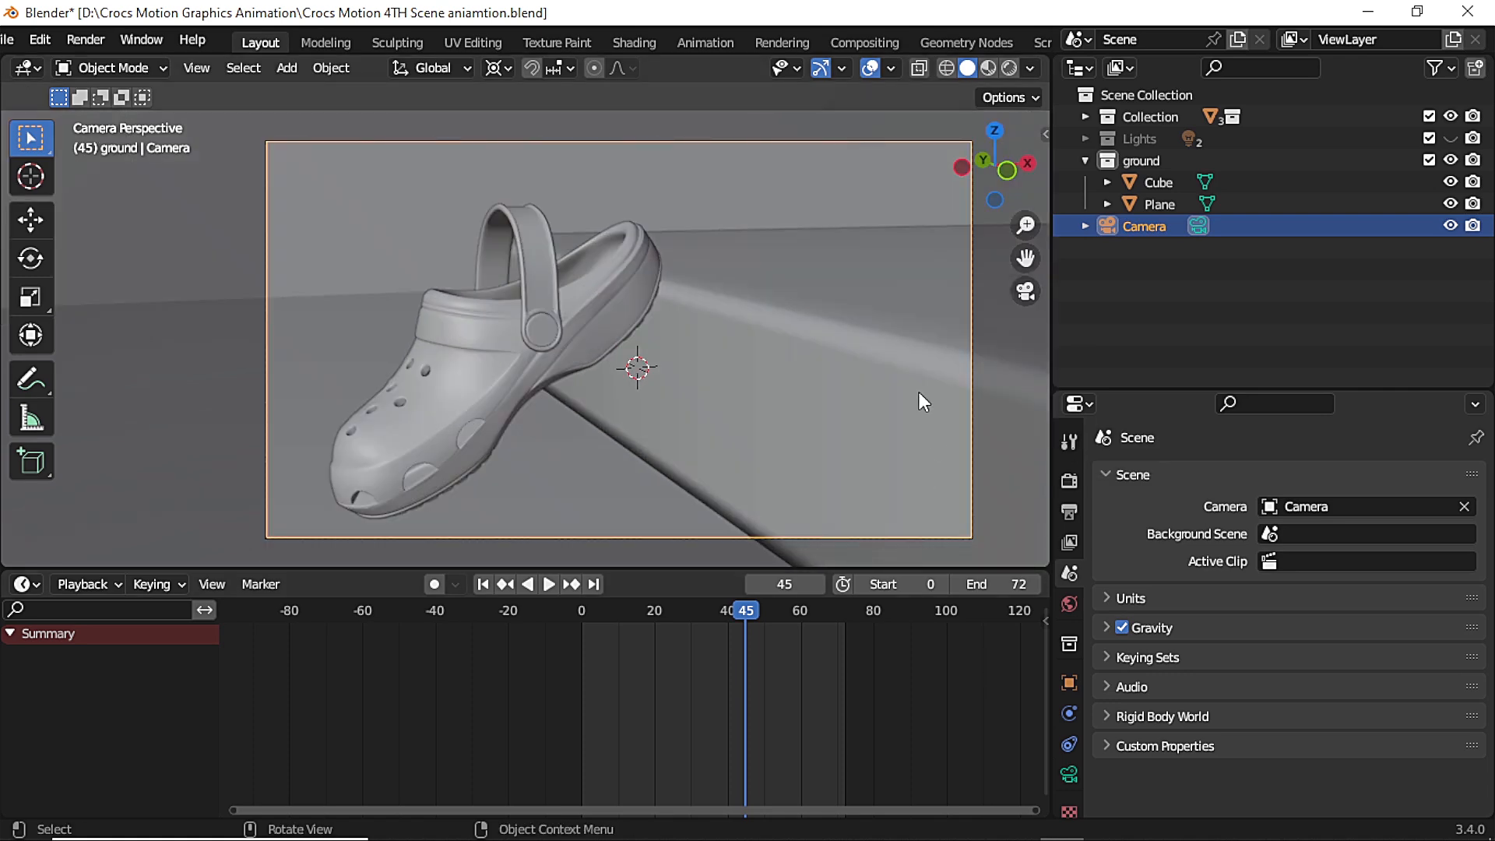
# Rotate the camera 8.32° around the global Z axis and shift it along the global X axis
pyautogui.press('r')
pyautogui.press('z')
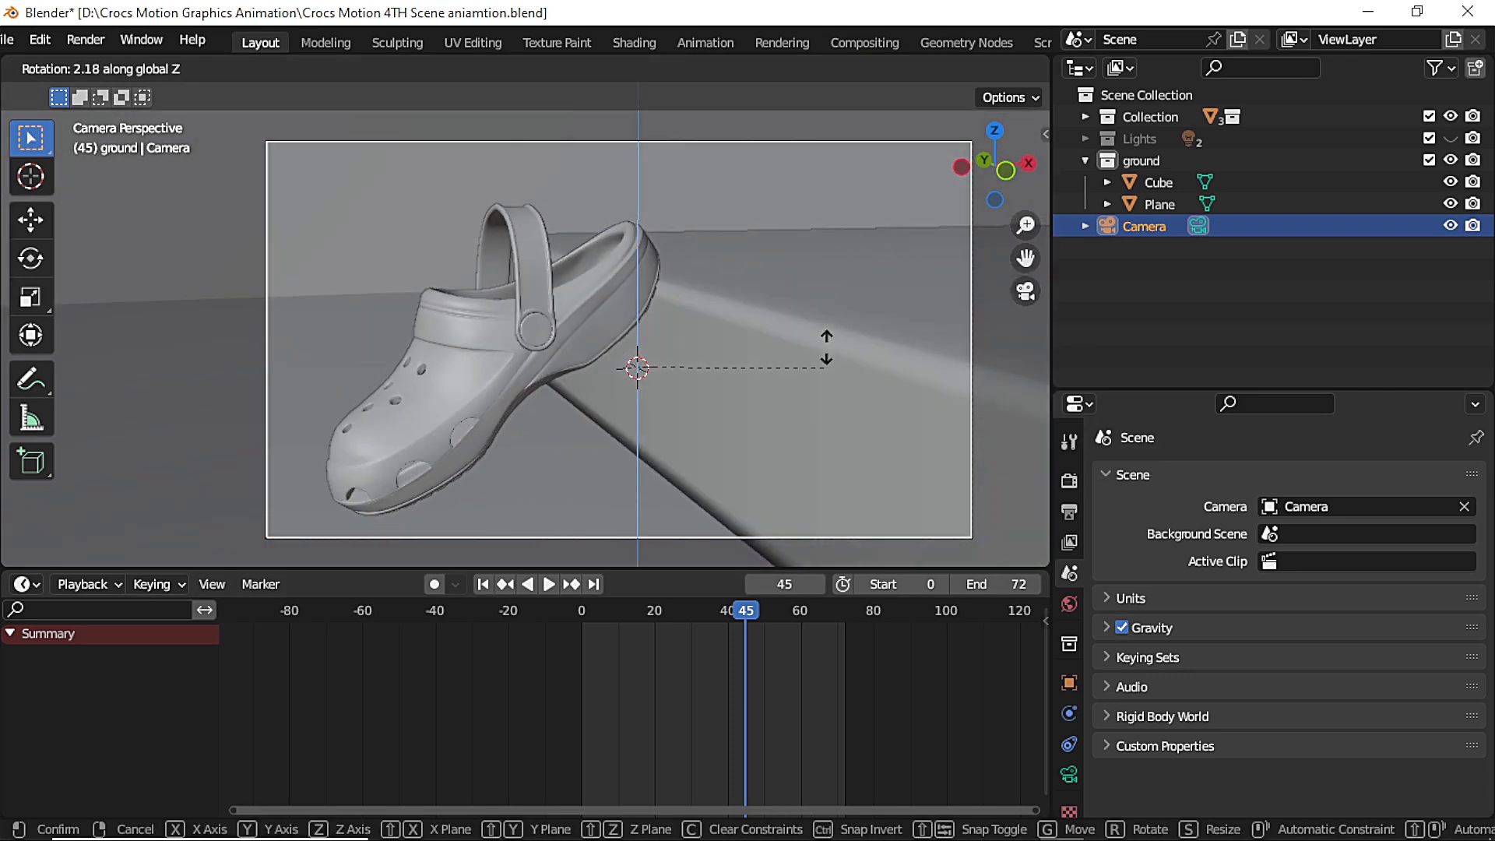
pyautogui.click(872, 334)
pyautogui.press('x')
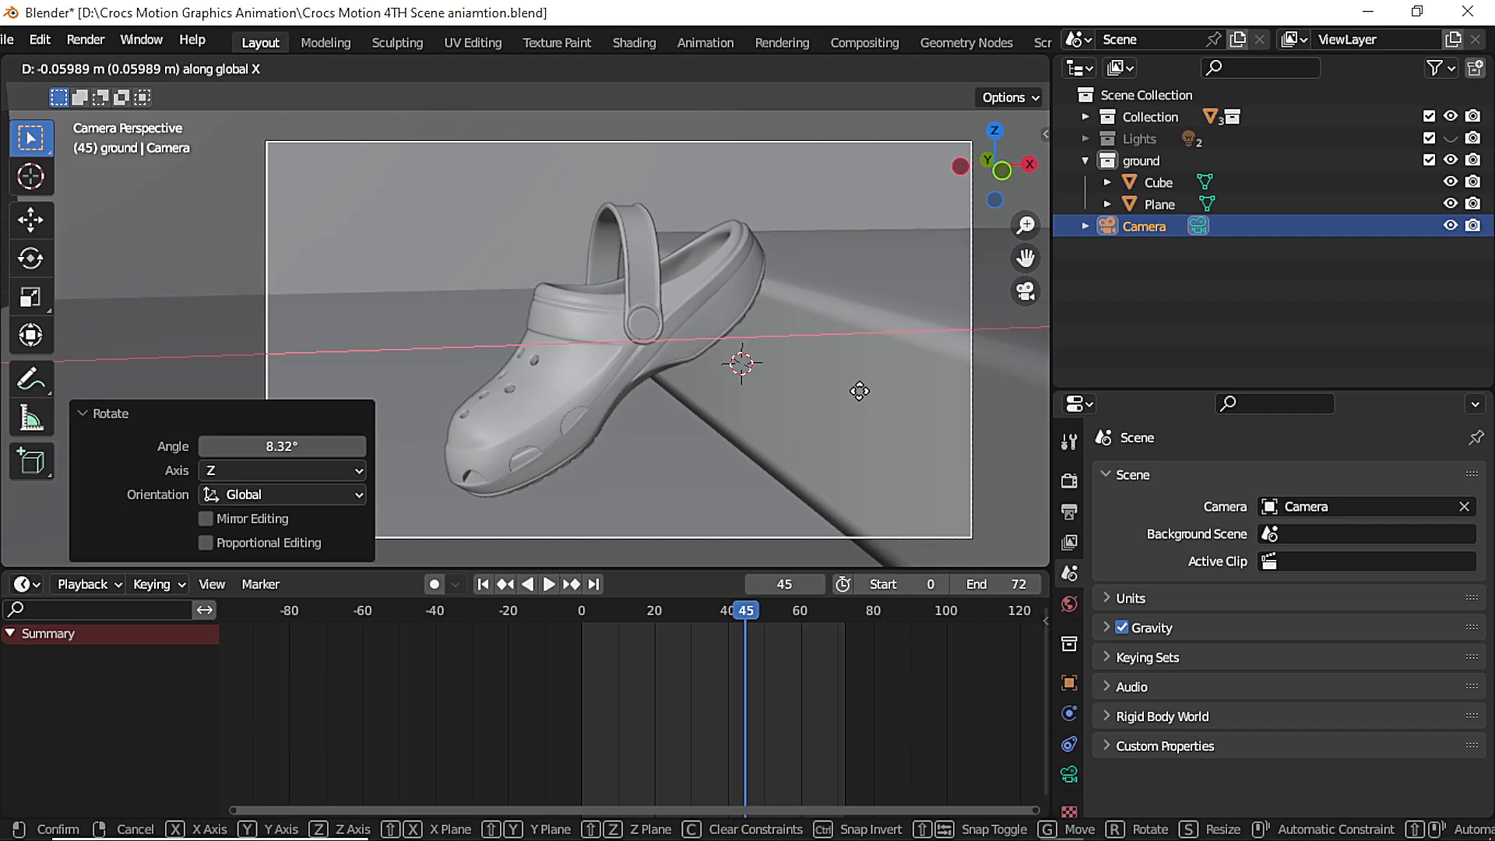
pyautogui.click(911, 401)
# Rotate the camera a further 0.398° around global Z and lower it about 0.003 m along Z
pyautogui.scroll(-4, 908, 397)
pyautogui.press('r')
pyautogui.press('z')
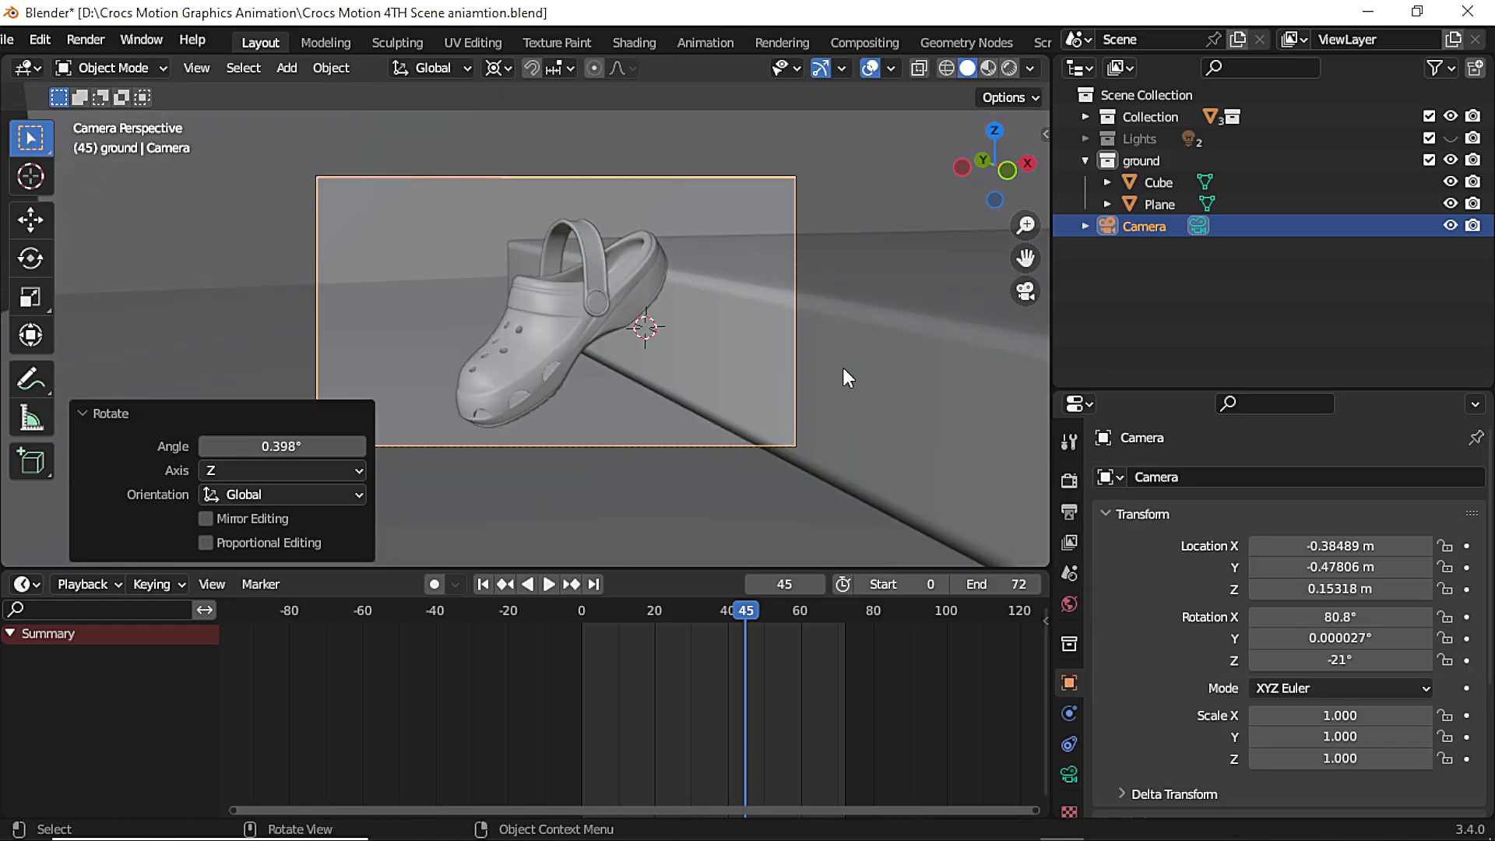
pyautogui.press('g')
pyautogui.press('z')
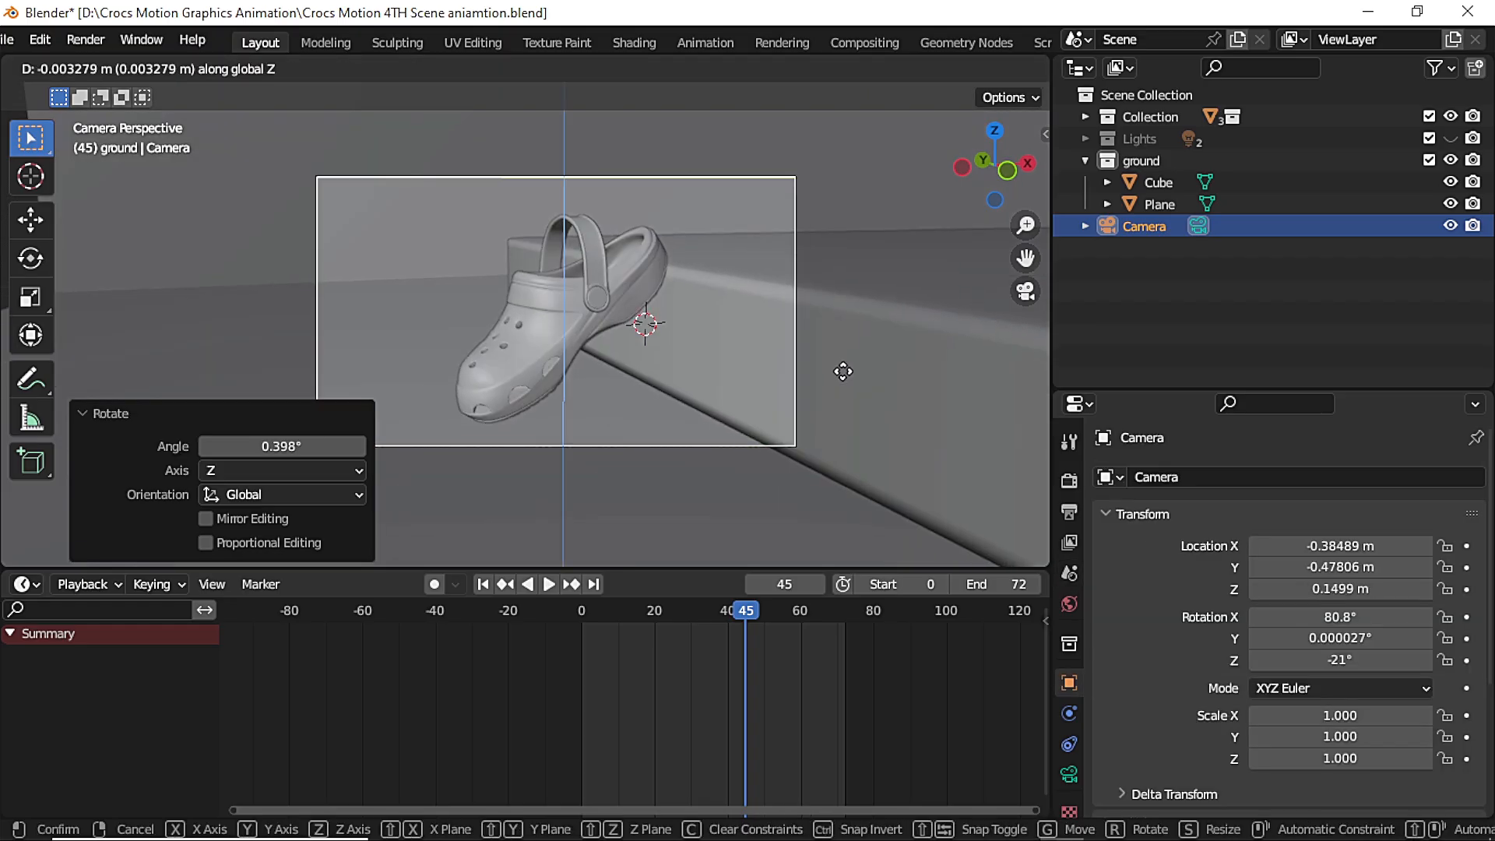
pyautogui.click(844, 371)
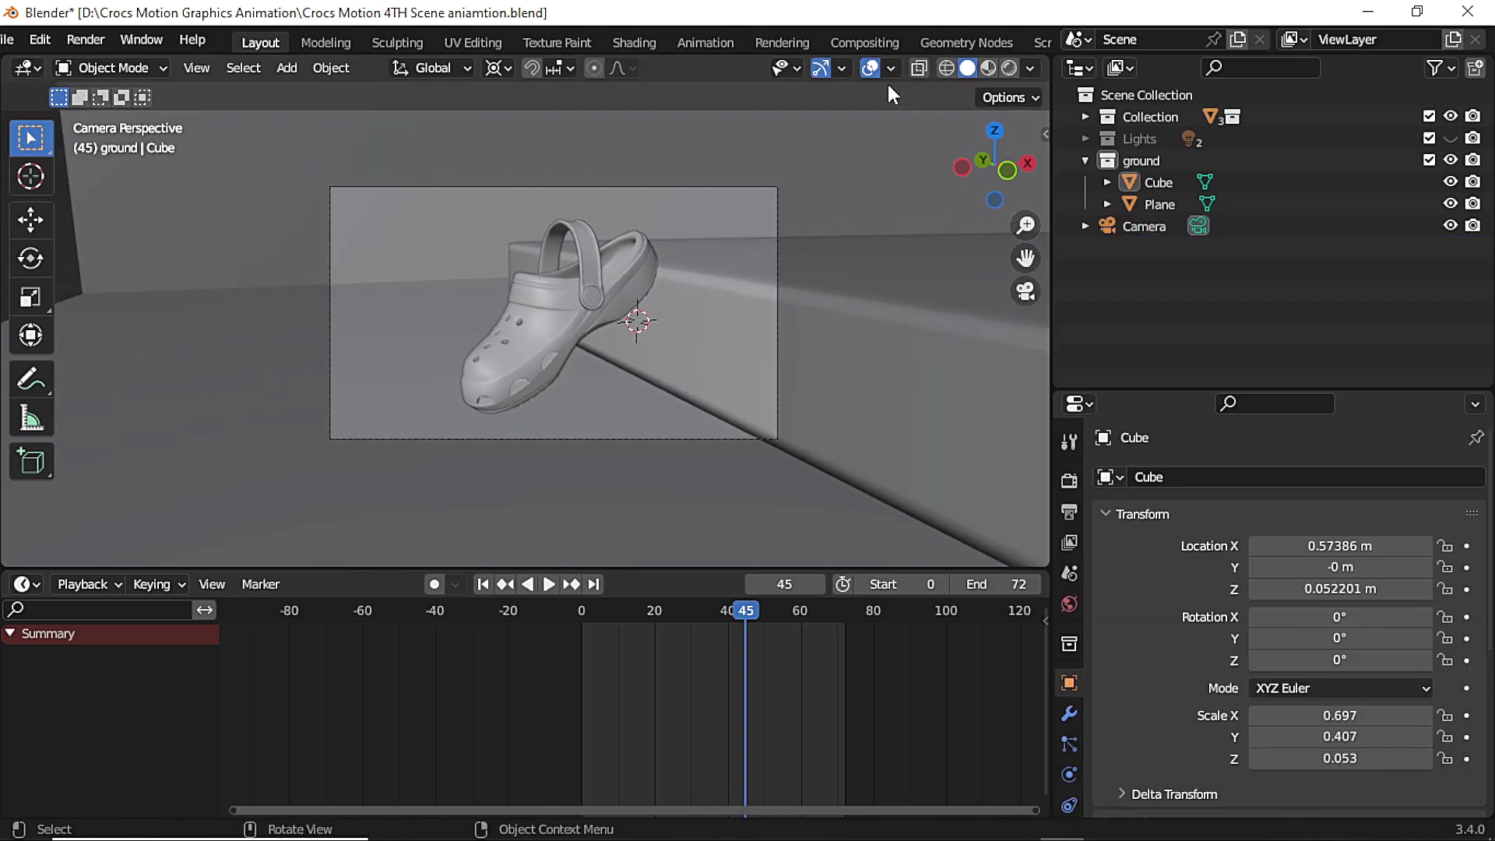
# Switch to the Geometry Nodes workspace and enlarge the outliner area to show the whole scene hierarchy
pyautogui.click(869, 69)
pyautogui.click(869, 69)
pyautogui.click(1024, 290)
pyautogui.moveTo(997, 167); pyautogui.dragTo(983, 185)
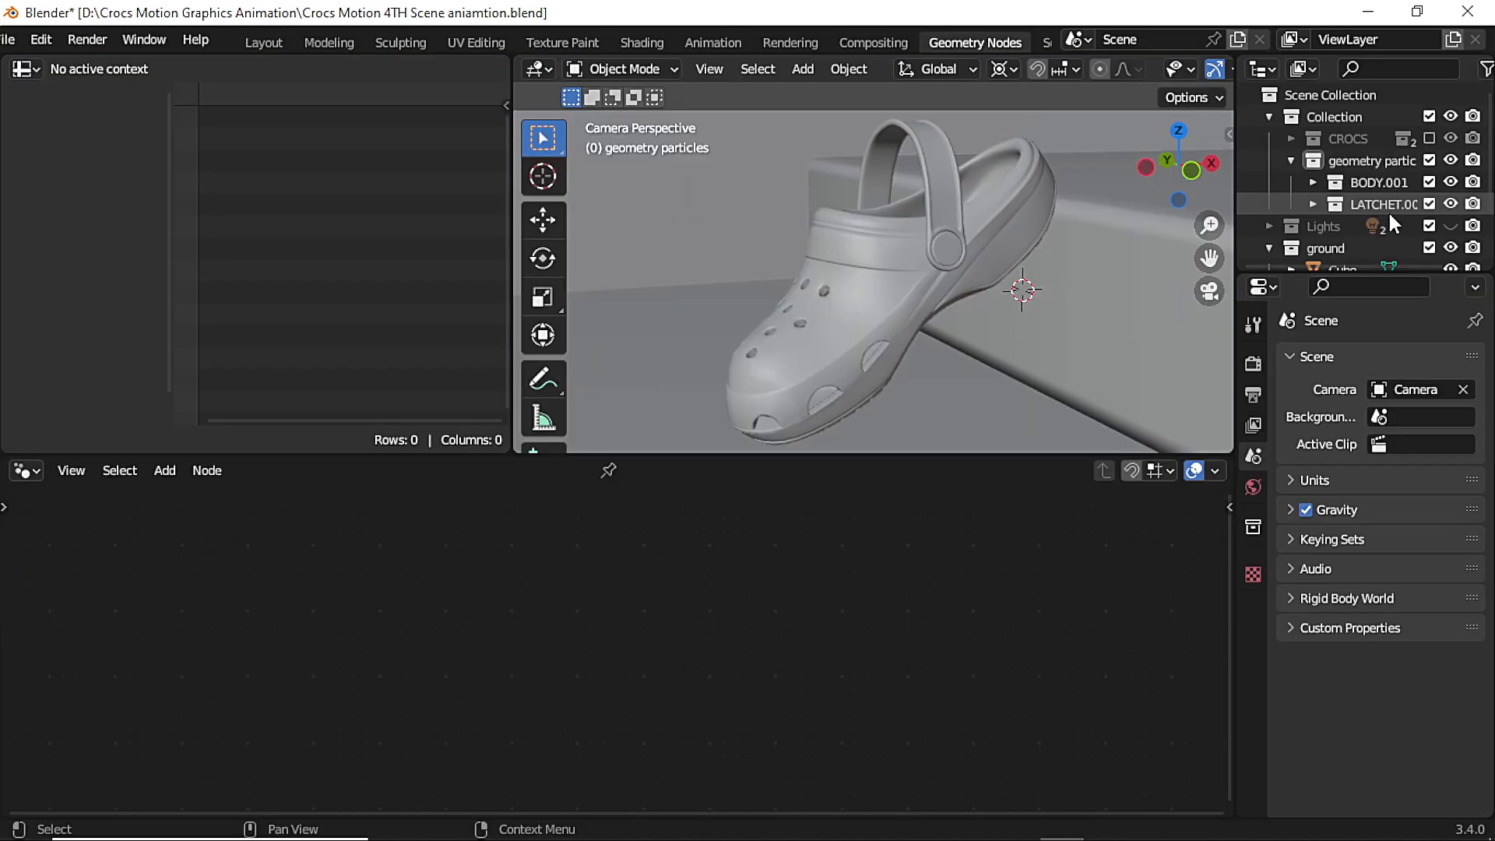
pyautogui.moveTo(1365, 275); pyautogui.dragTo(1371, 370)
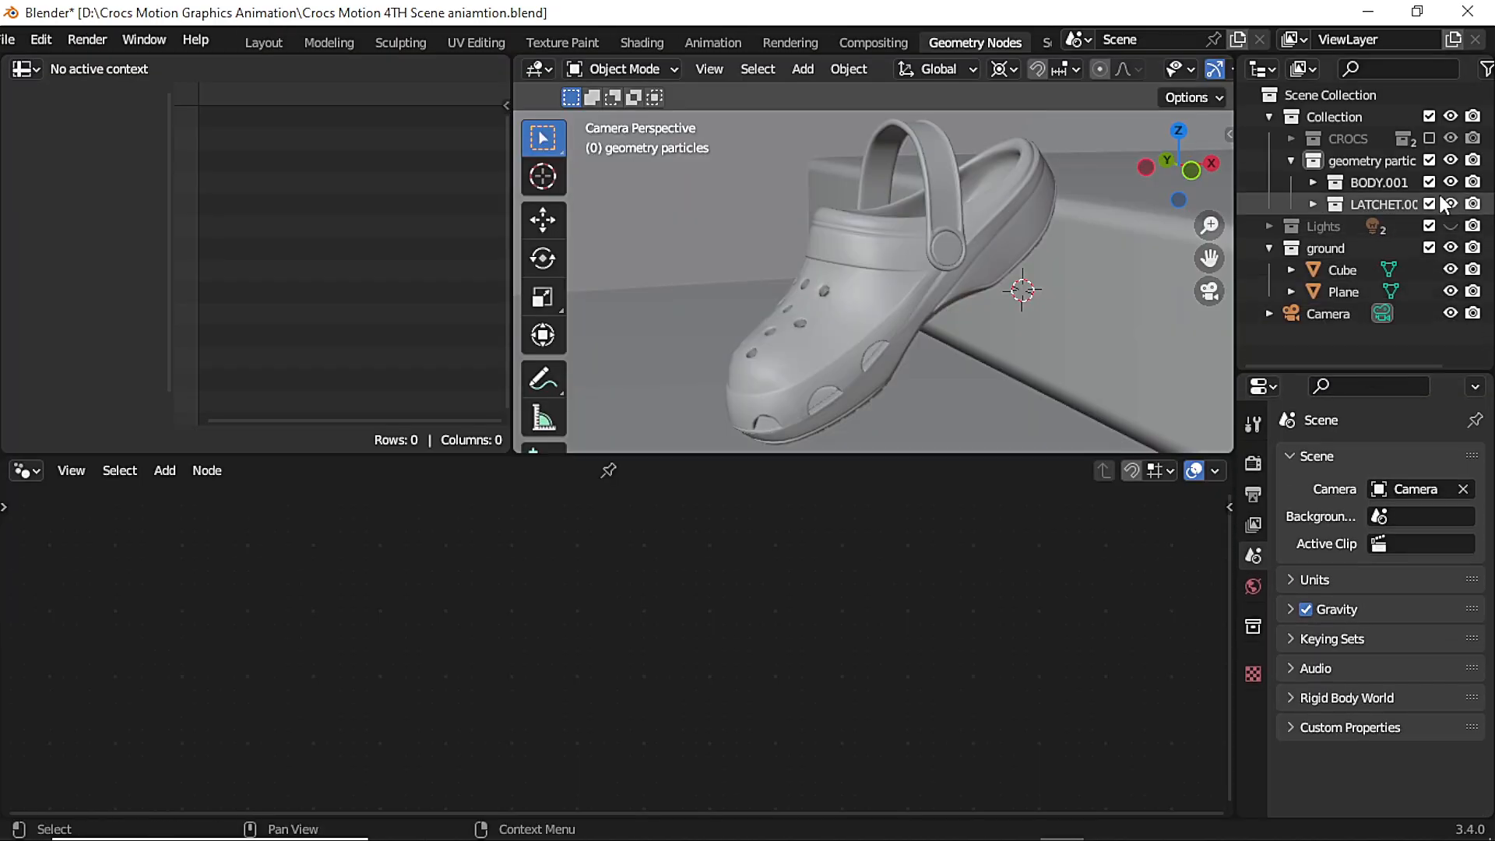
# Create a geometry node tree on the shoe body and insert an Instance on Points node between Group Input and Group Output
pyautogui.click(1012, 228)
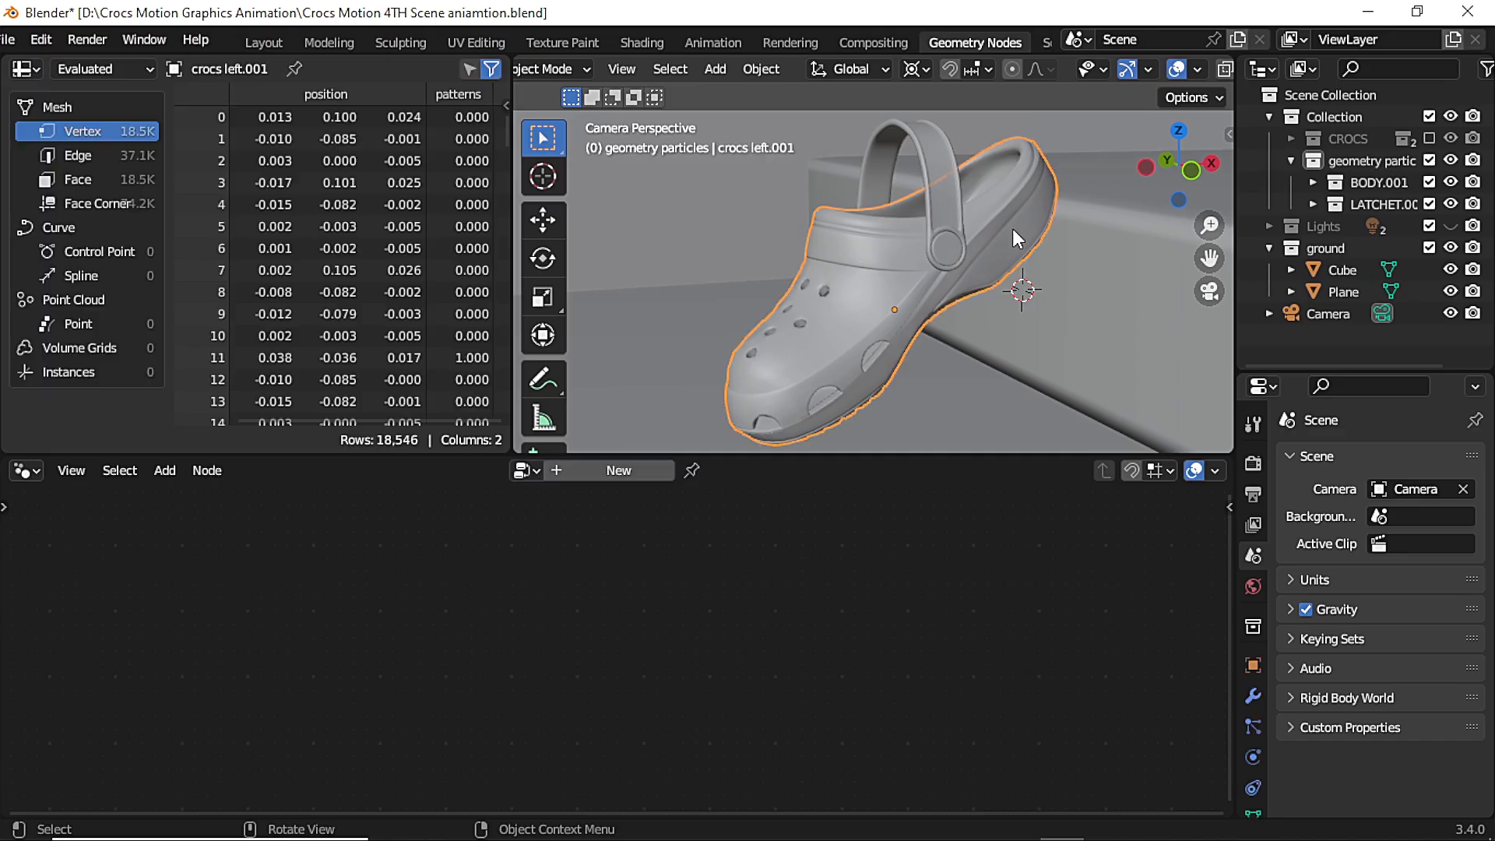
pyautogui.click(623, 475)
pyautogui.hotkey('shift', 'a')
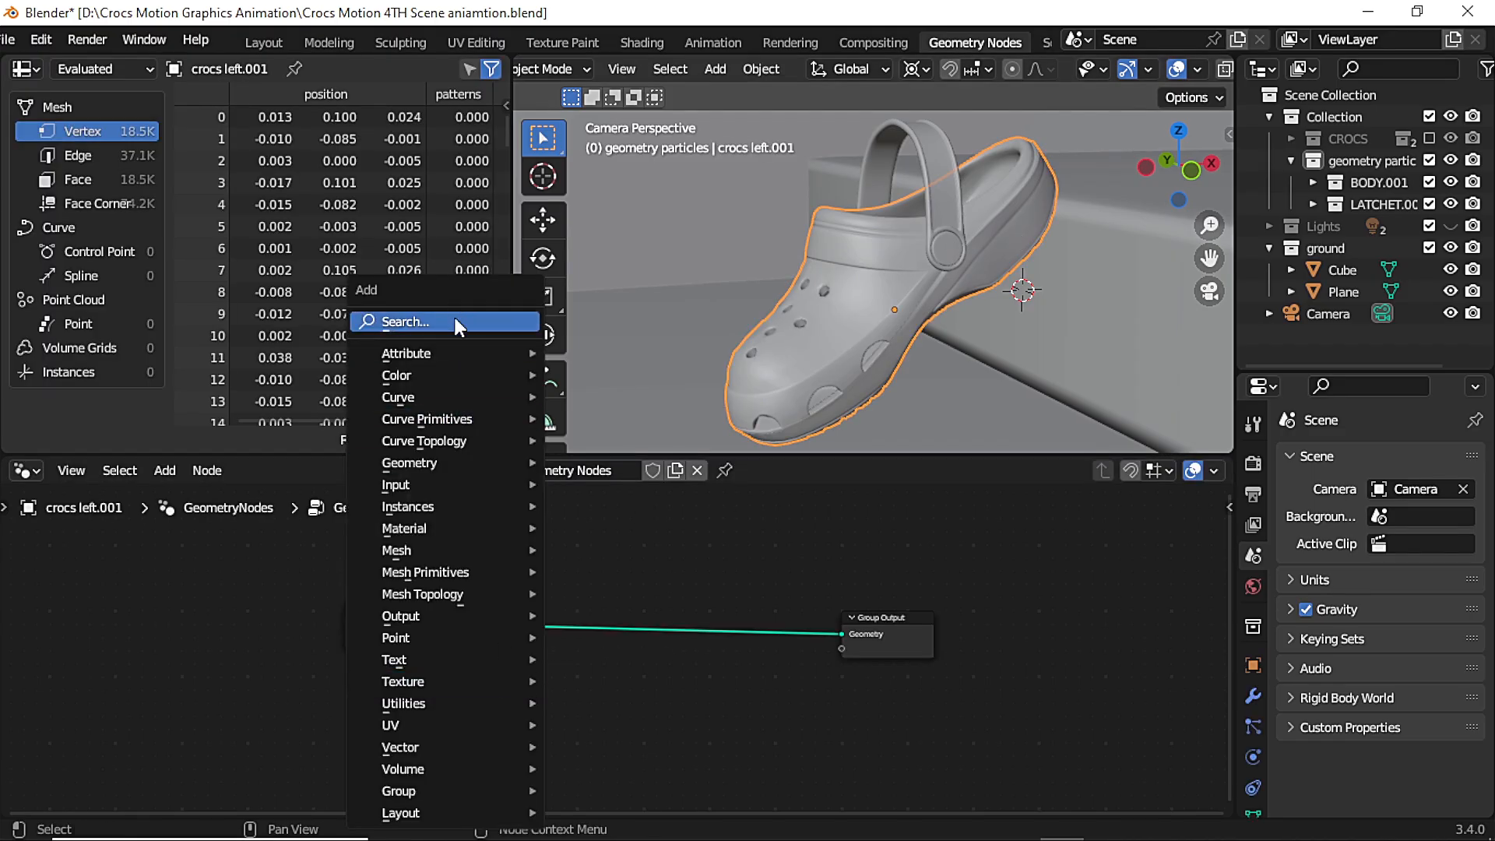
pyautogui.click(457, 319)
pyautogui.write('in')
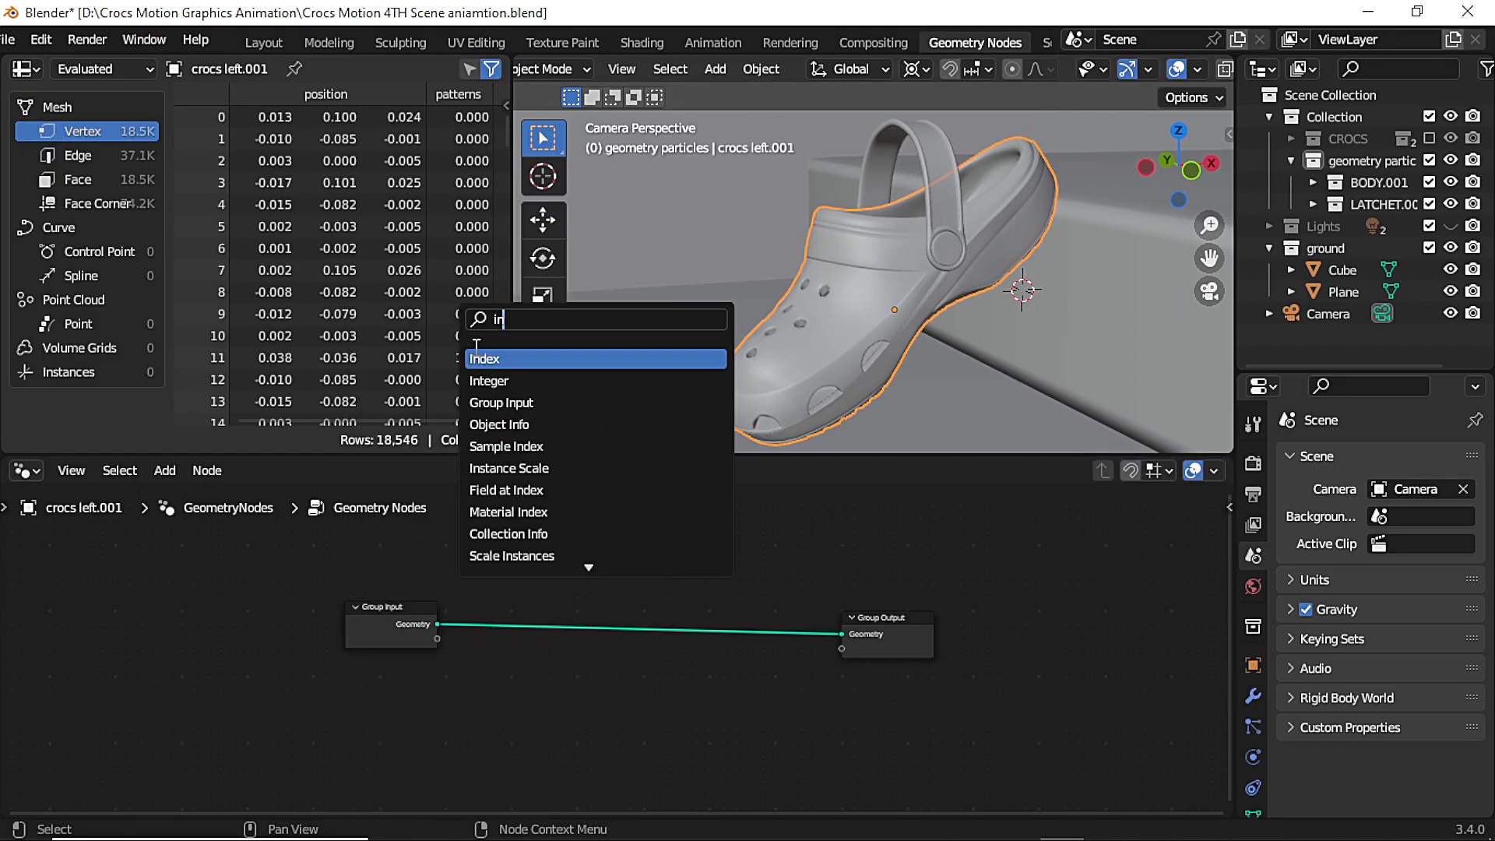
pyautogui.write('sta')
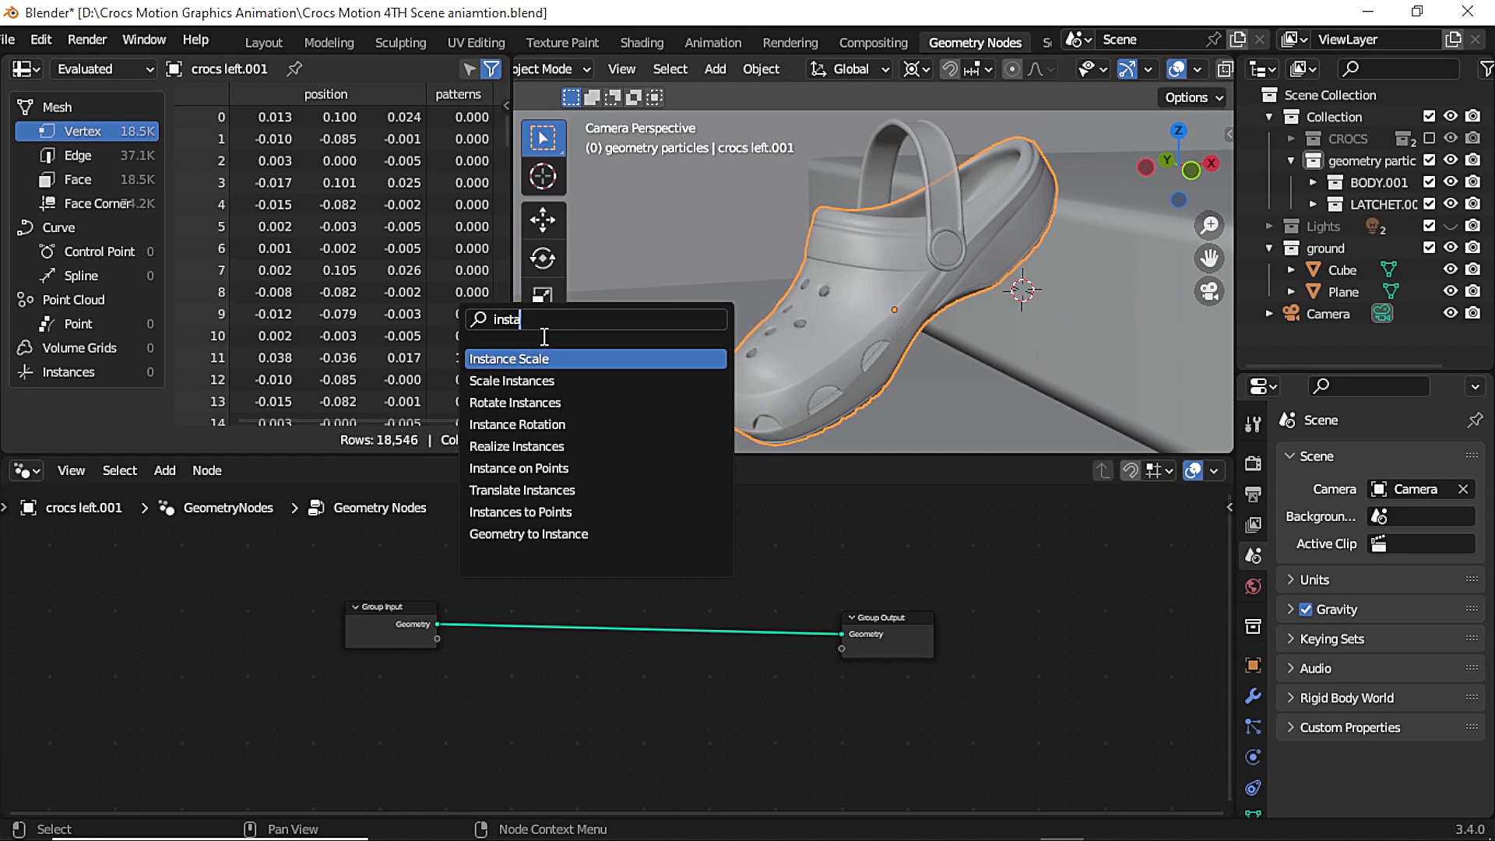
pyautogui.click(581, 468)
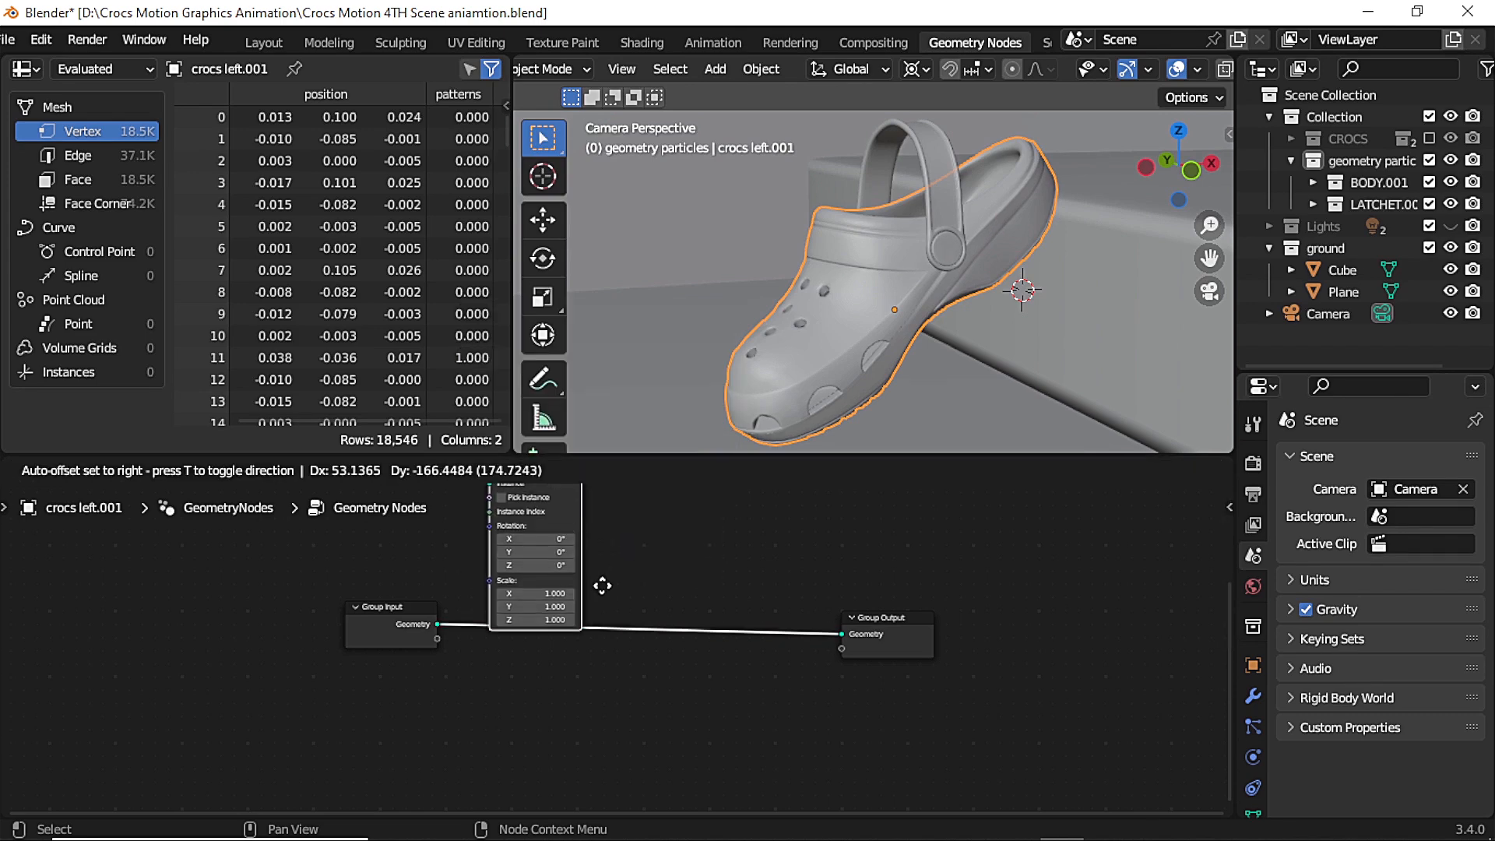
pyautogui.click(626, 749)
pyautogui.moveTo(405, 613); pyautogui.dragTo(328, 598)
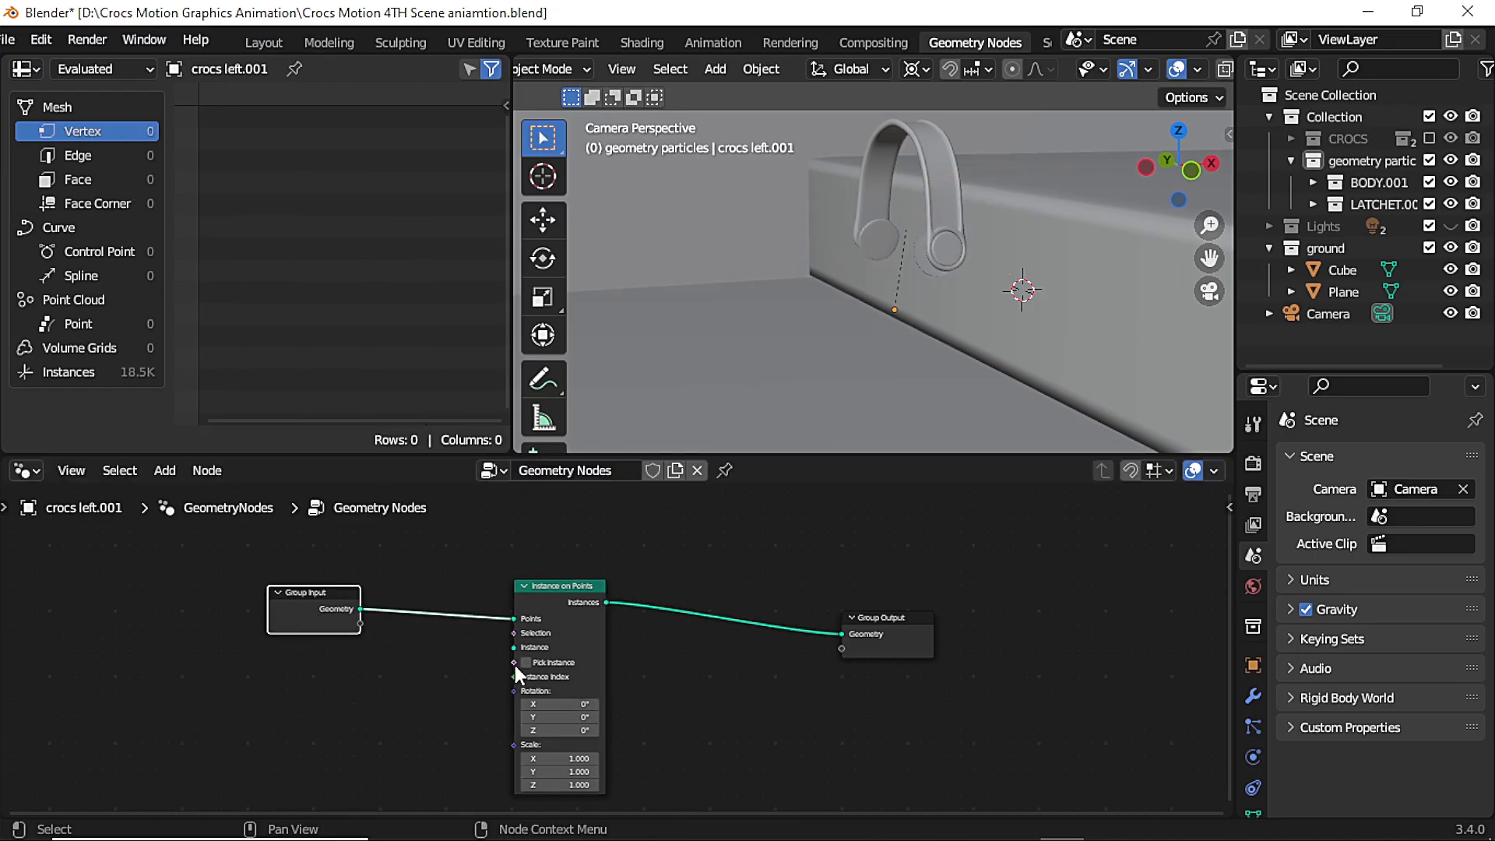
# Add a Distribute Points on Faces node to the shoe body's node tree
pyautogui.hotkey('shift', 'a')
pyautogui.write('insta')
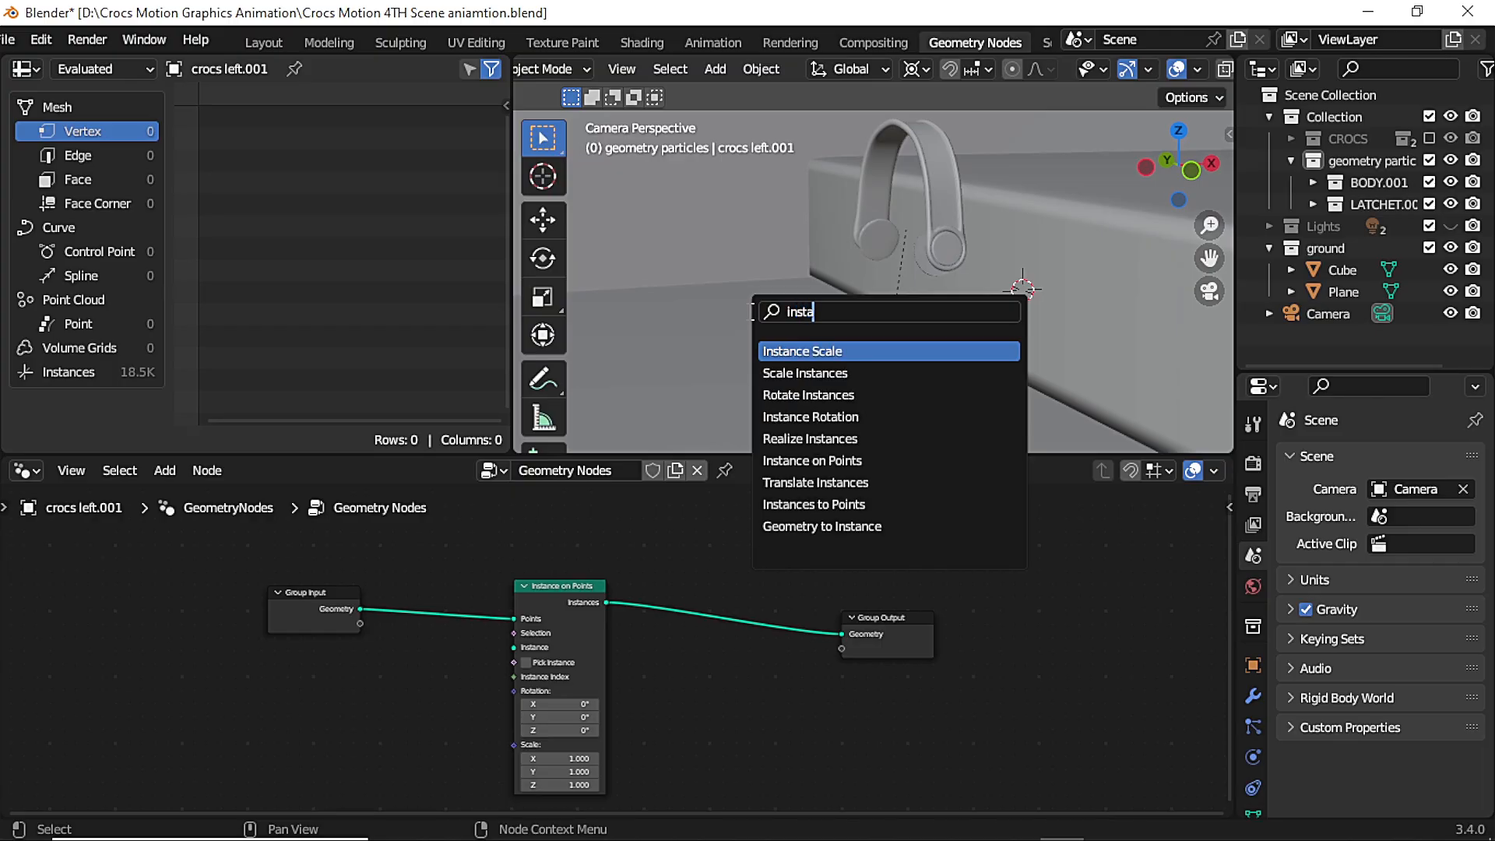
pyautogui.press('BackSpace')
pyautogui.press('BackSpace')
pyautogui.press('BackSpace')
pyautogui.press('BackSpace')
pyautogui.press('BackSpace')
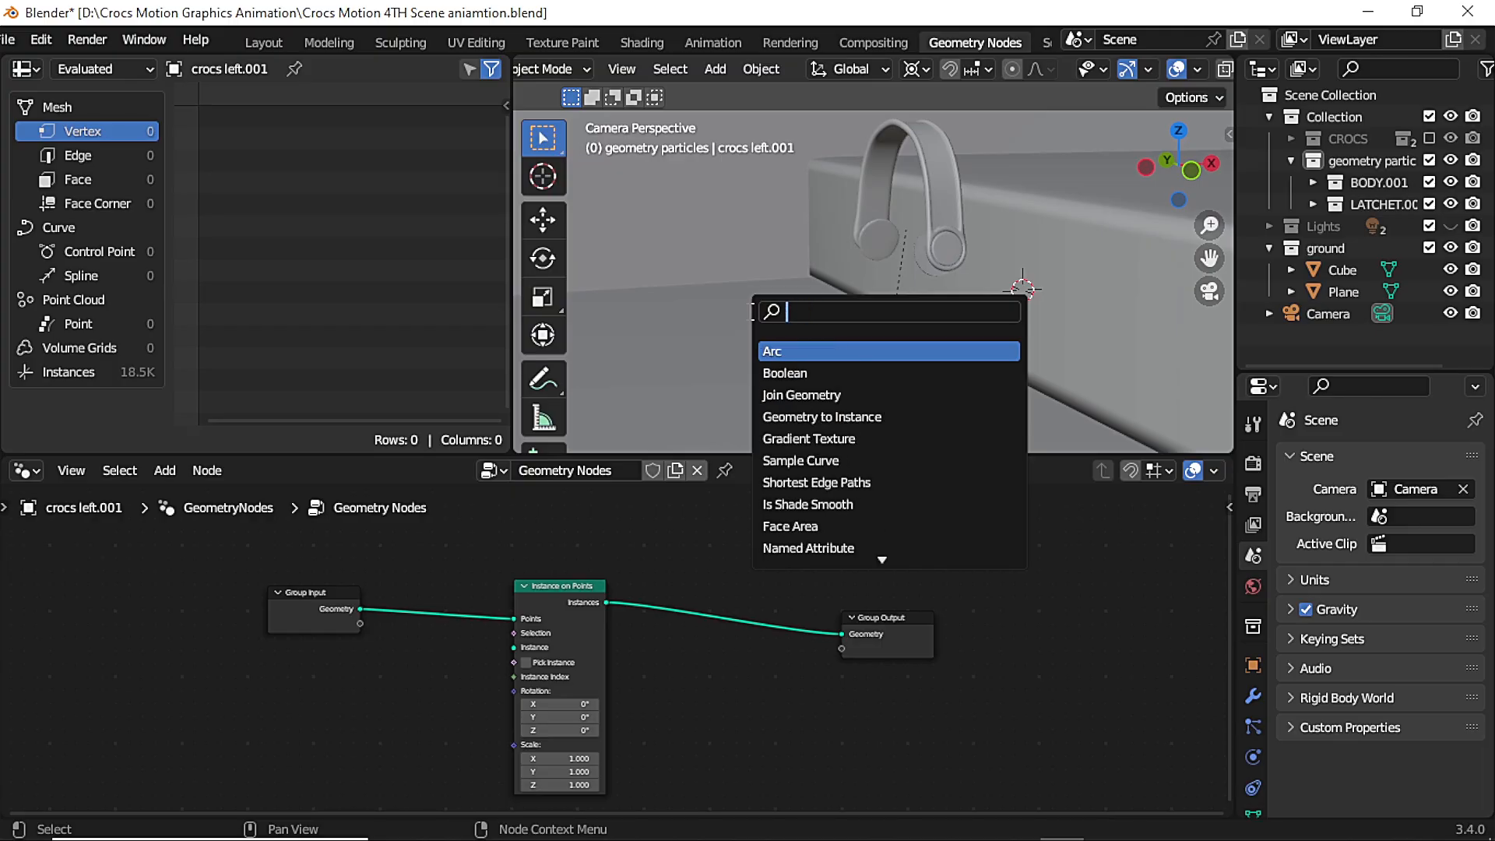
pyautogui.write('dist')
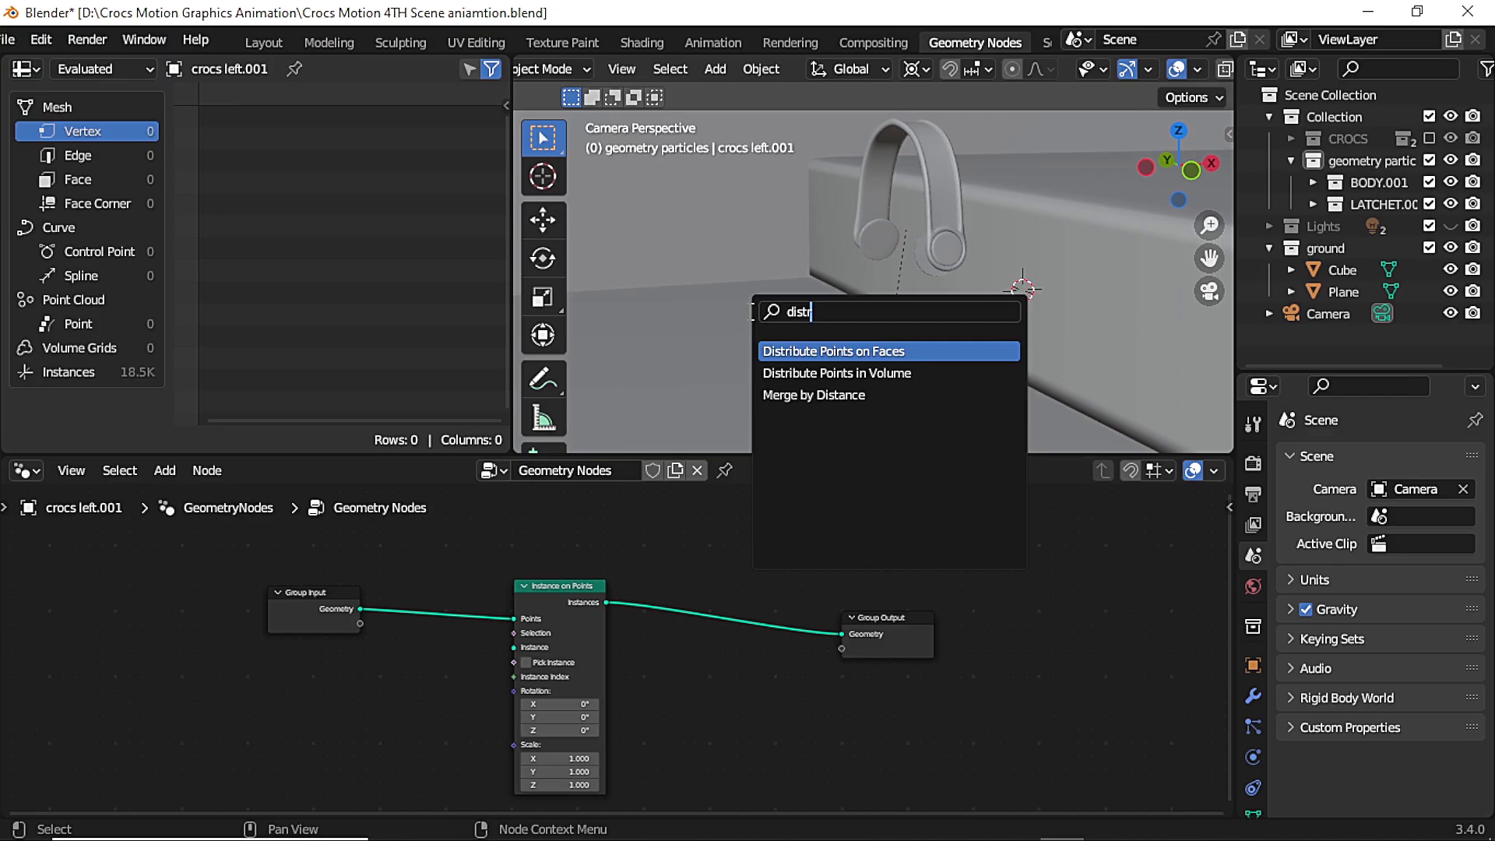
pyautogui.write('r')
pyautogui.click(792, 350)
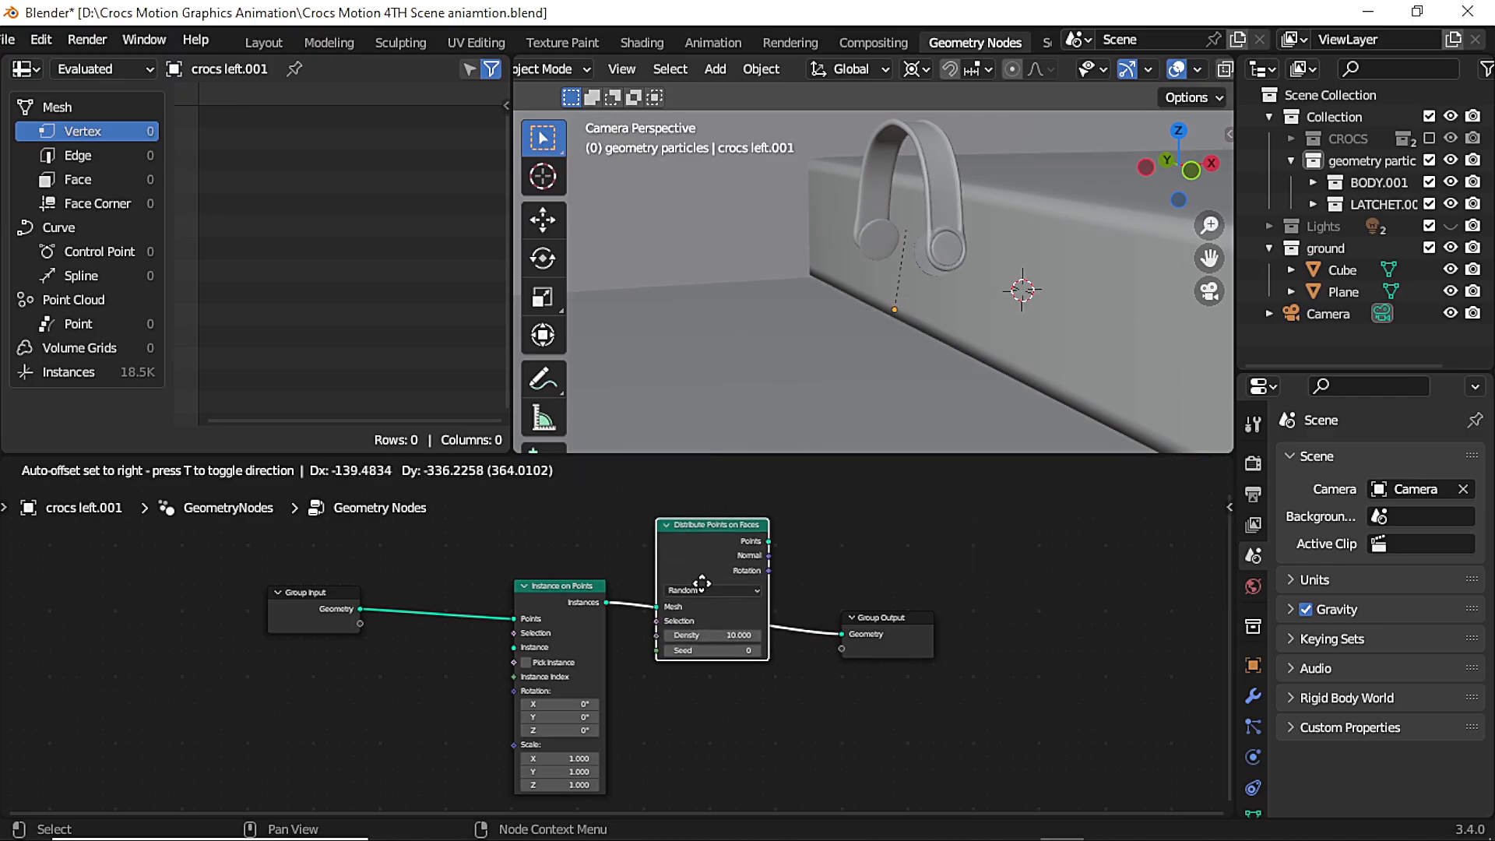
pyautogui.click(713, 716)
# Wire Group Input through Distribute Points on Faces into Instance on Points and Group Output, and arrange the nodes in that order
pyautogui.moveTo(502, 620); pyautogui.dragTo(678, 724)
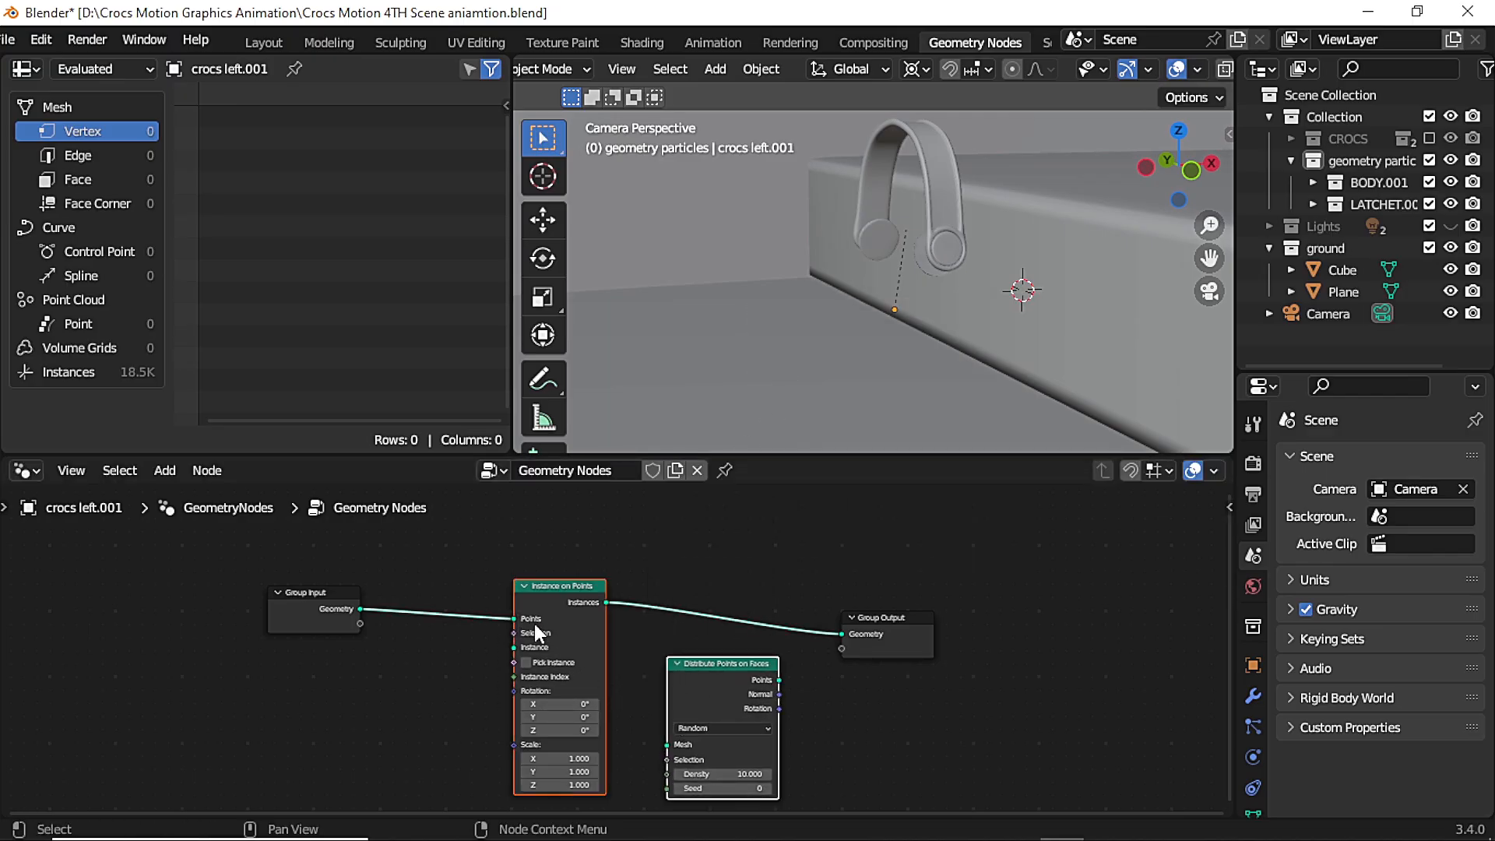
pyautogui.moveTo(842, 632); pyautogui.dragTo(844, 633)
pyautogui.moveTo(577, 592); pyautogui.dragTo(664, 554)
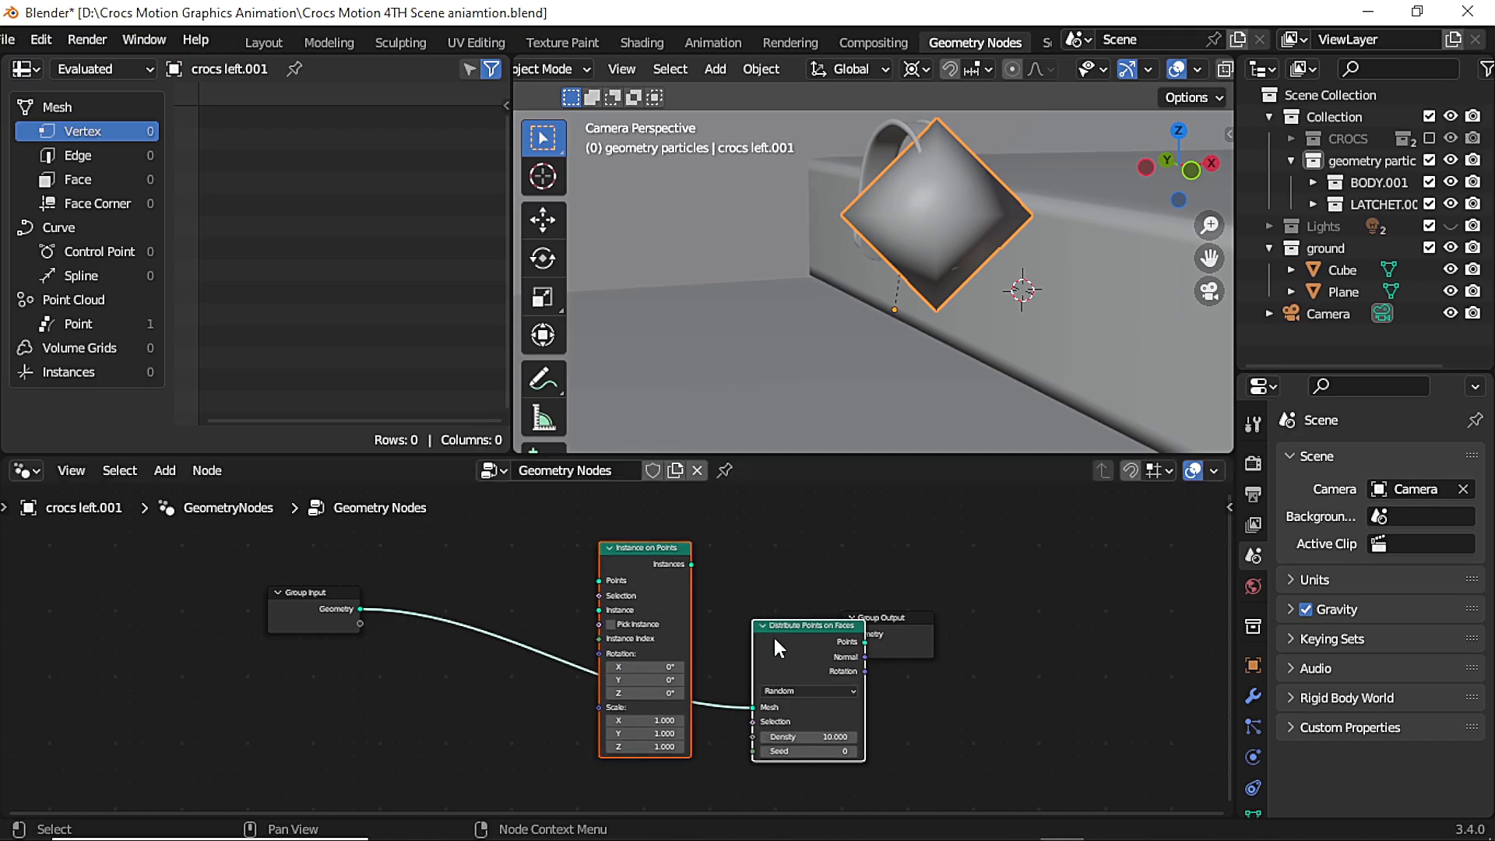
pyautogui.moveTo(774, 638); pyautogui.dragTo(654, 638)
pyautogui.click(595, 559)
pyautogui.moveTo(523, 601); pyautogui.dragTo(744, 579)
pyautogui.moveTo(663, 623); pyautogui.dragTo(558, 561)
pyautogui.moveTo(332, 594); pyautogui.dragTo(322, 563)
pyautogui.scroll(6, 665, 625)
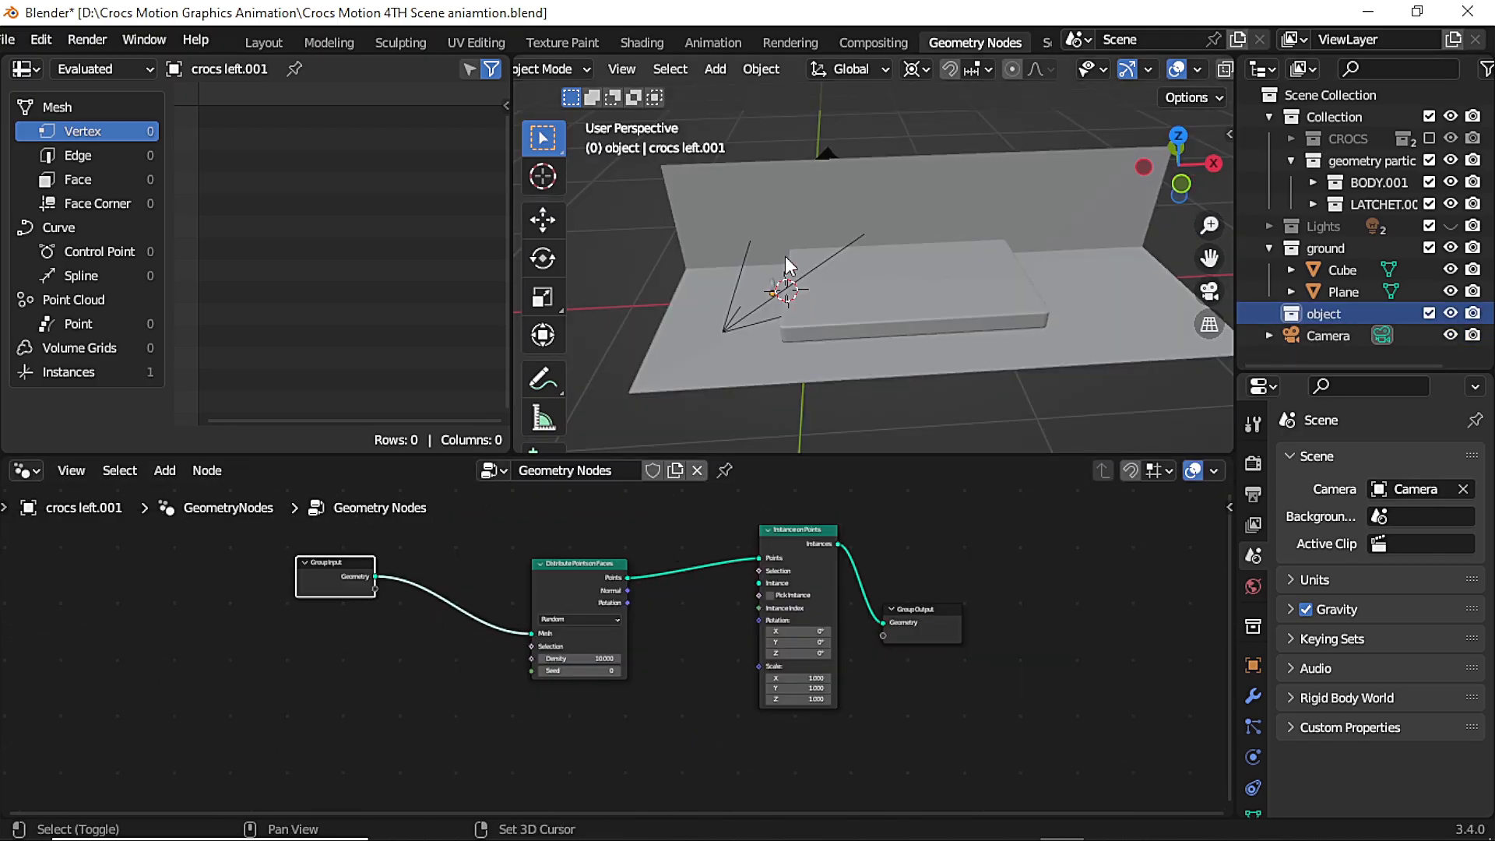
pyautogui.hotkey('shift', 'a')
pyautogui.moveTo(787, 261)
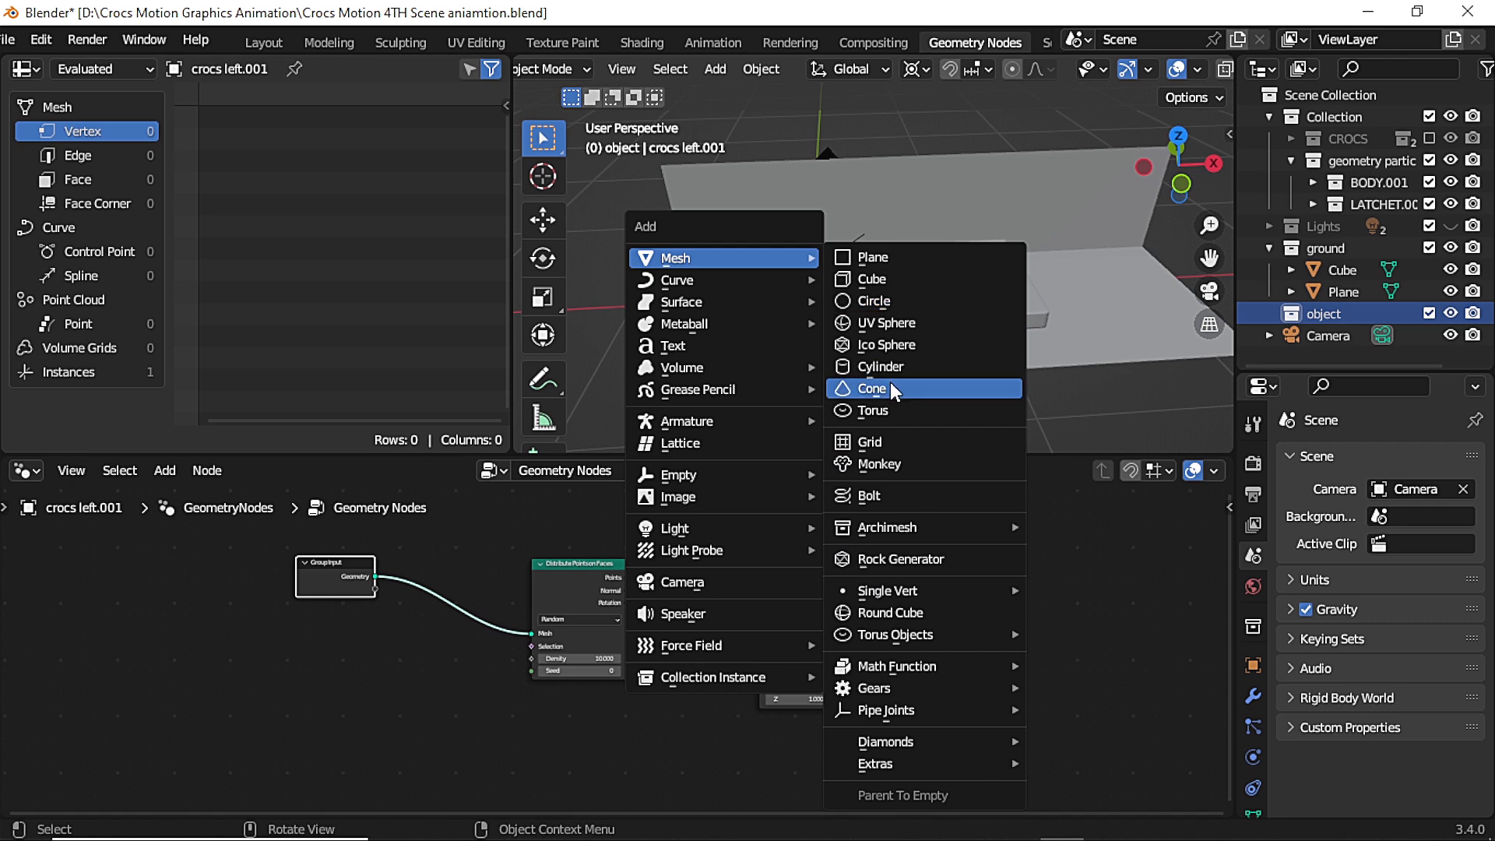
pyautogui.click(884, 322)
pyautogui.press('s')
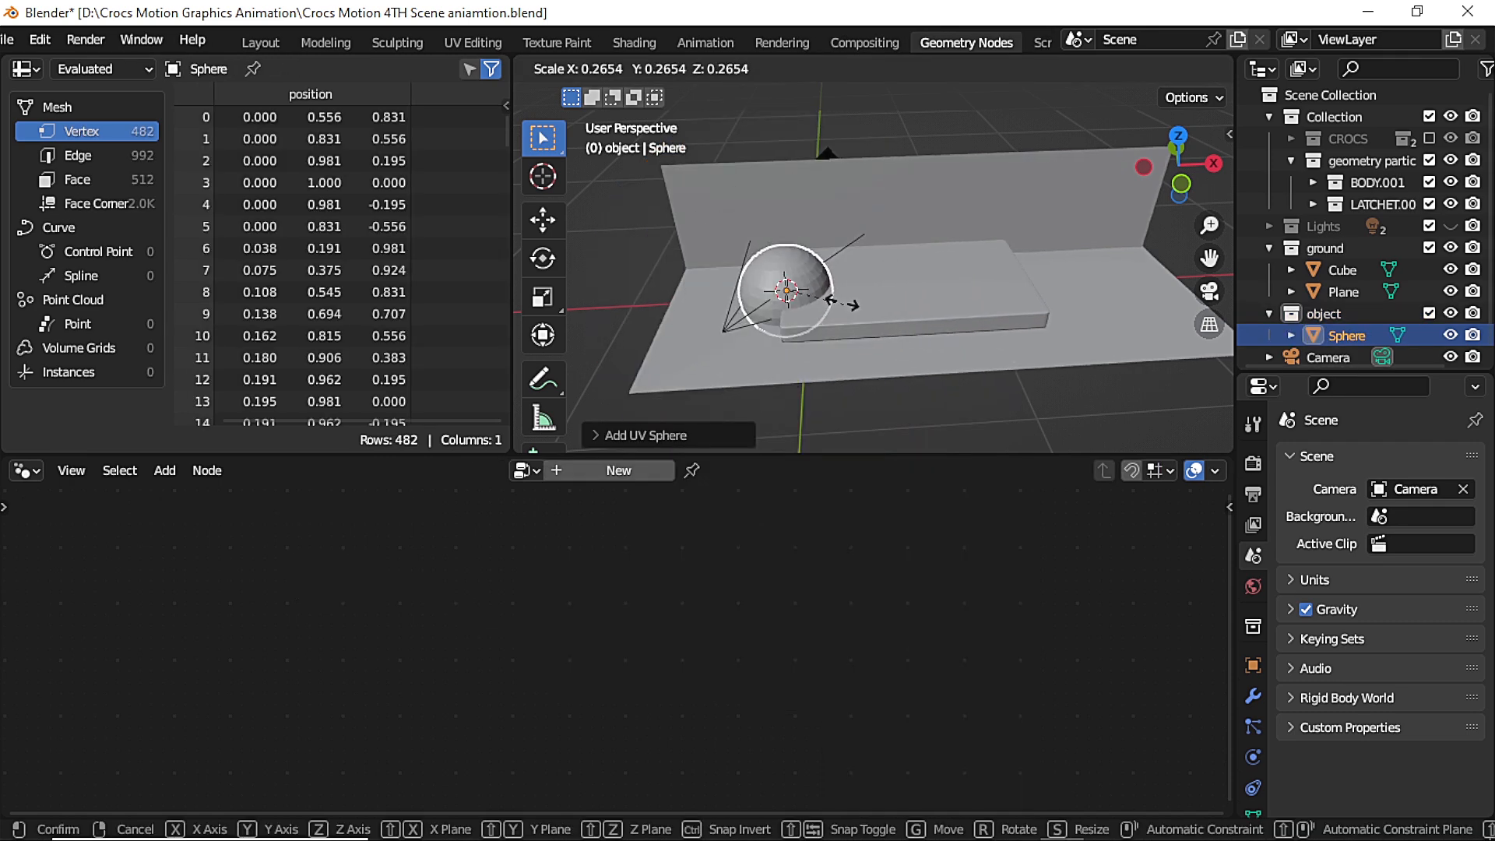
pyautogui.click(834, 301)
pyautogui.click(607, 432)
pyautogui.hotkey('ctrl', 'z')
pyautogui.hotkey('ctrl', 'z')
# Add a UV sphere with 16 segments to the object collection and shade it smooth
pyautogui.hotkey('shift', 'a')
pyautogui.moveTo(825, 309)
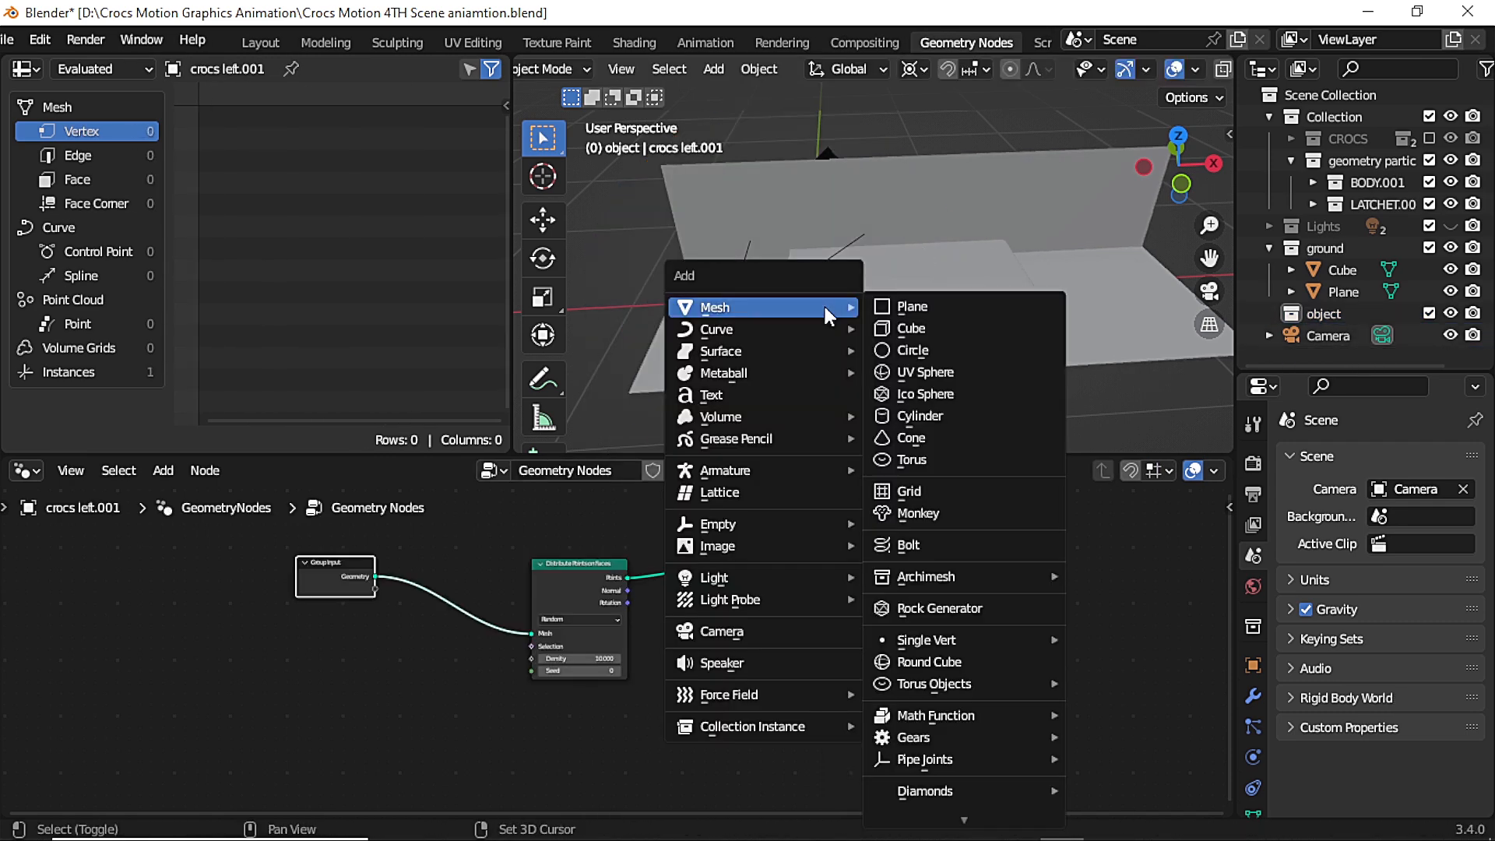
pyautogui.click(884, 372)
pyautogui.click(794, 192)
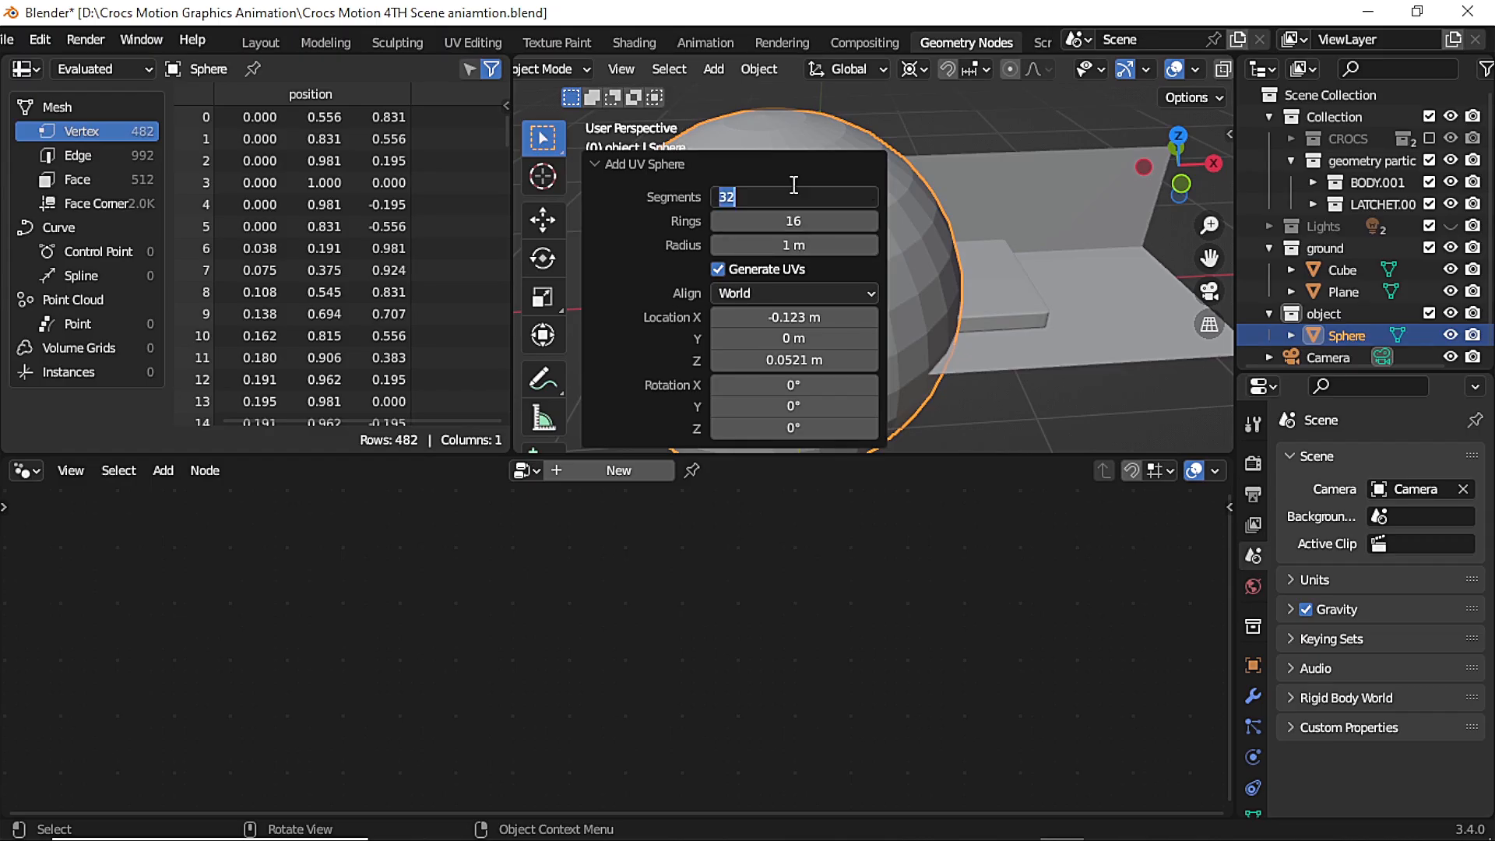
pyautogui.press('Return')
pyautogui.click(967, 77)
pyautogui.click(819, 121)
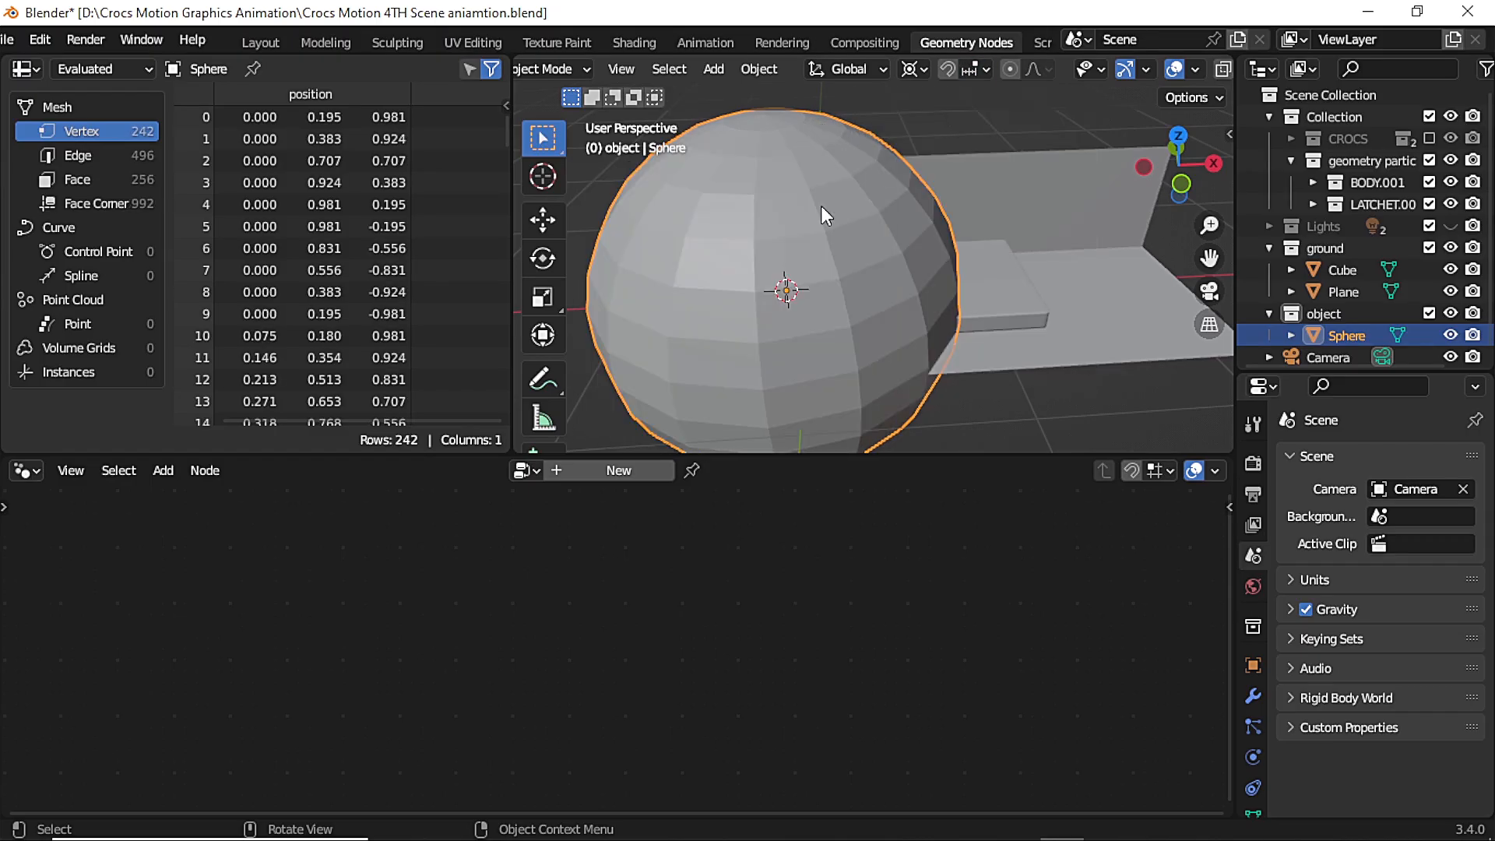
pyautogui.rightClick(810, 217)
pyautogui.click(811, 217)
# Scale the sphere down twice to a tiny size beside the shoe, using a factor of -0.143 for the second scaling
pyautogui.press('s')
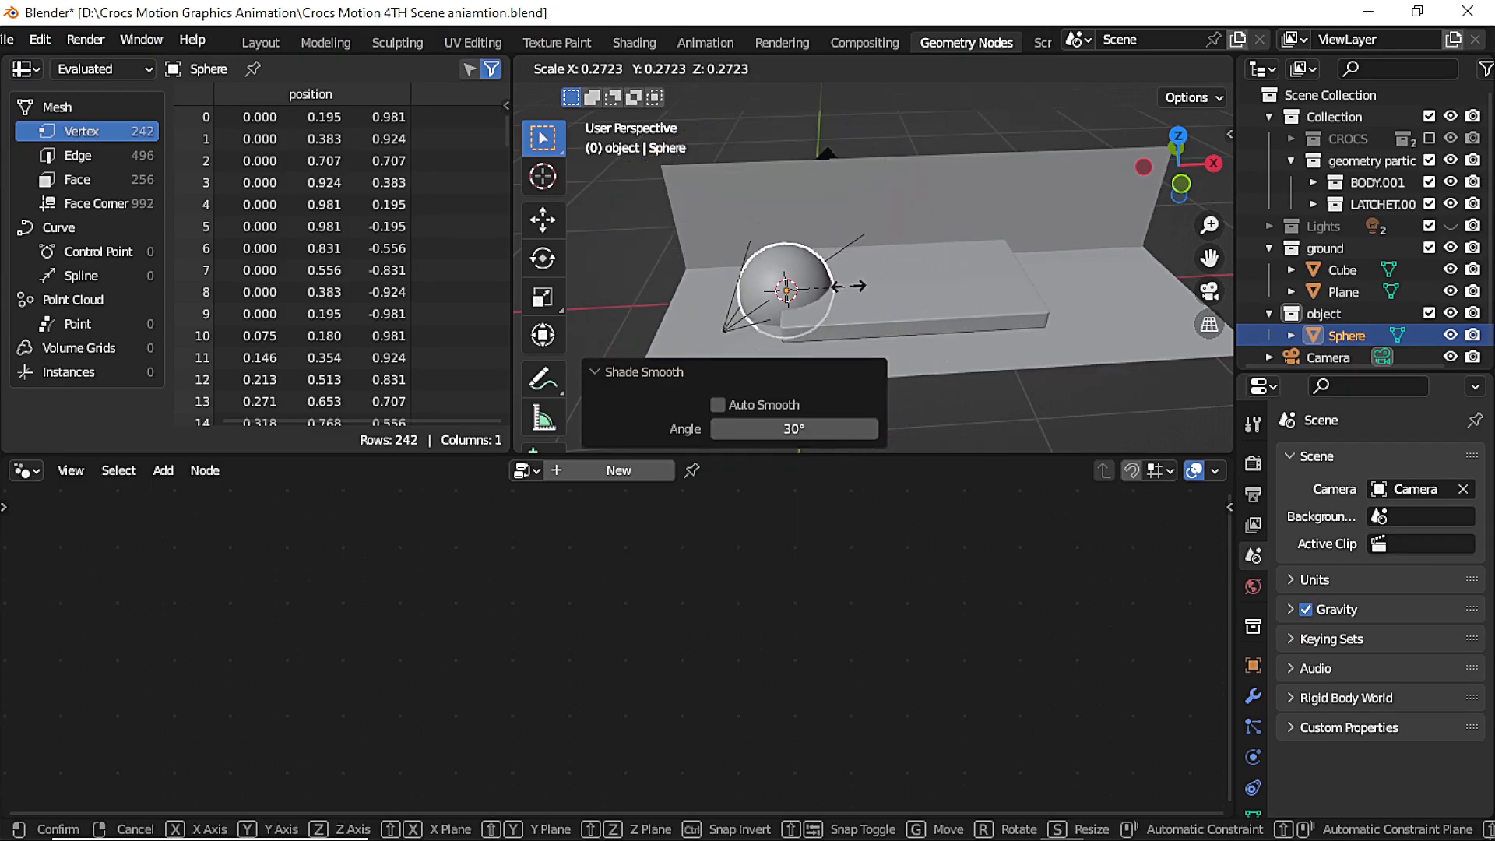
pyautogui.click(814, 284)
pyautogui.click(610, 223)
pyautogui.scroll(3, 610, 223)
pyautogui.click(873, 320)
pyautogui.moveTo(876, 325); pyautogui.dragTo(903, 309, button='middle')
pyautogui.scroll(4, 870, 349)
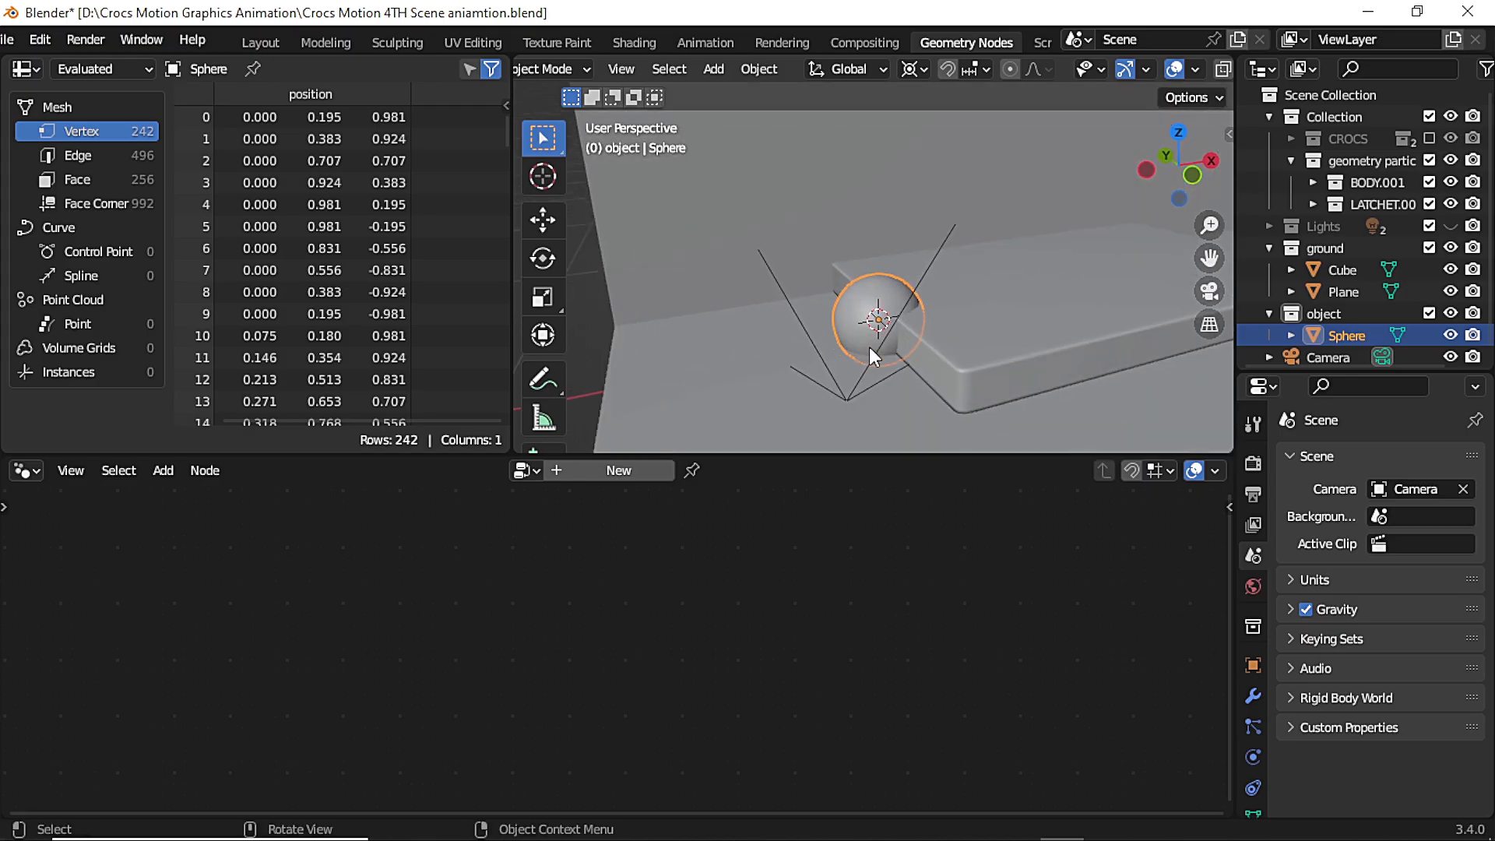
pyautogui.press('s')
pyautogui.click(879, 315)
pyautogui.scroll(-5, 1173, 222)
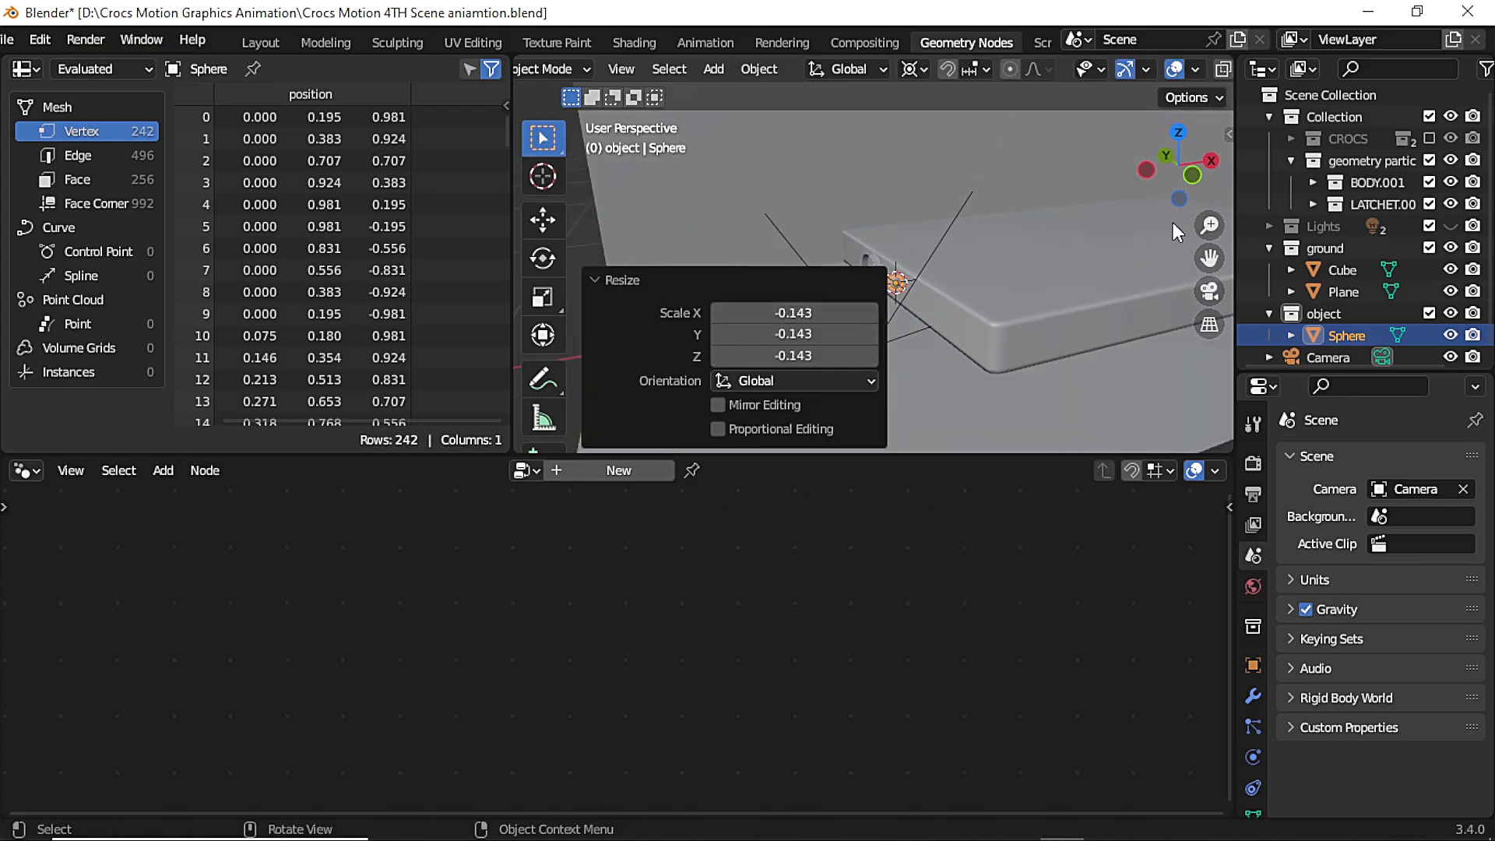
# Raise the small sphere by about 0.4 m along Z, above the shoe box set
pyautogui.click(701, 218)
pyautogui.scroll(2, 849, 246)
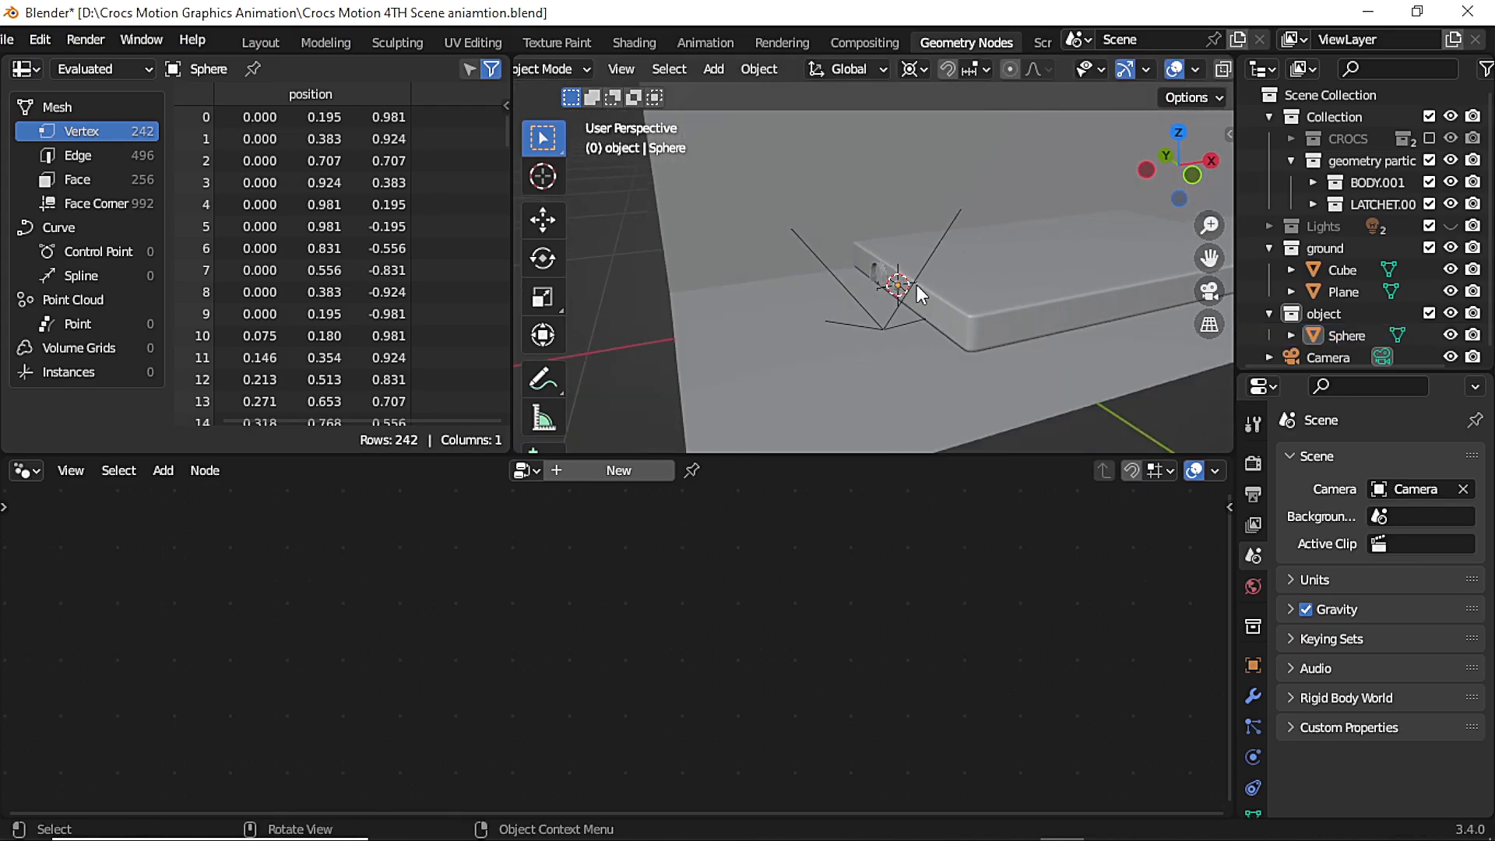
pyautogui.scroll(-2, 915, 308)
pyautogui.scroll(4, 914, 310)
pyautogui.click(892, 280)
pyautogui.click(890, 276)
pyautogui.press('g')
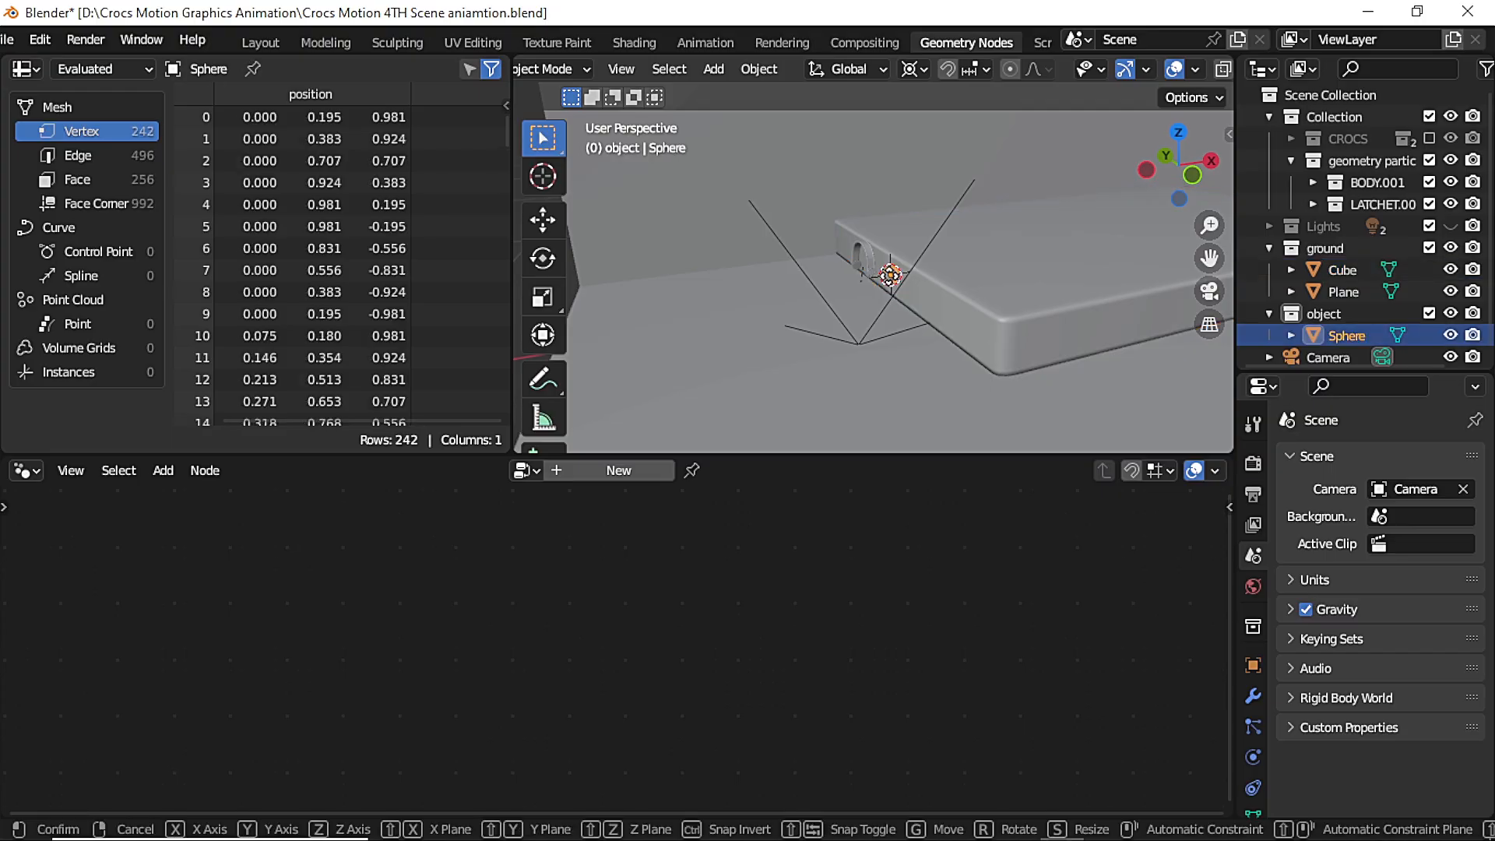
pyautogui.press('z')
pyautogui.click(908, 91)
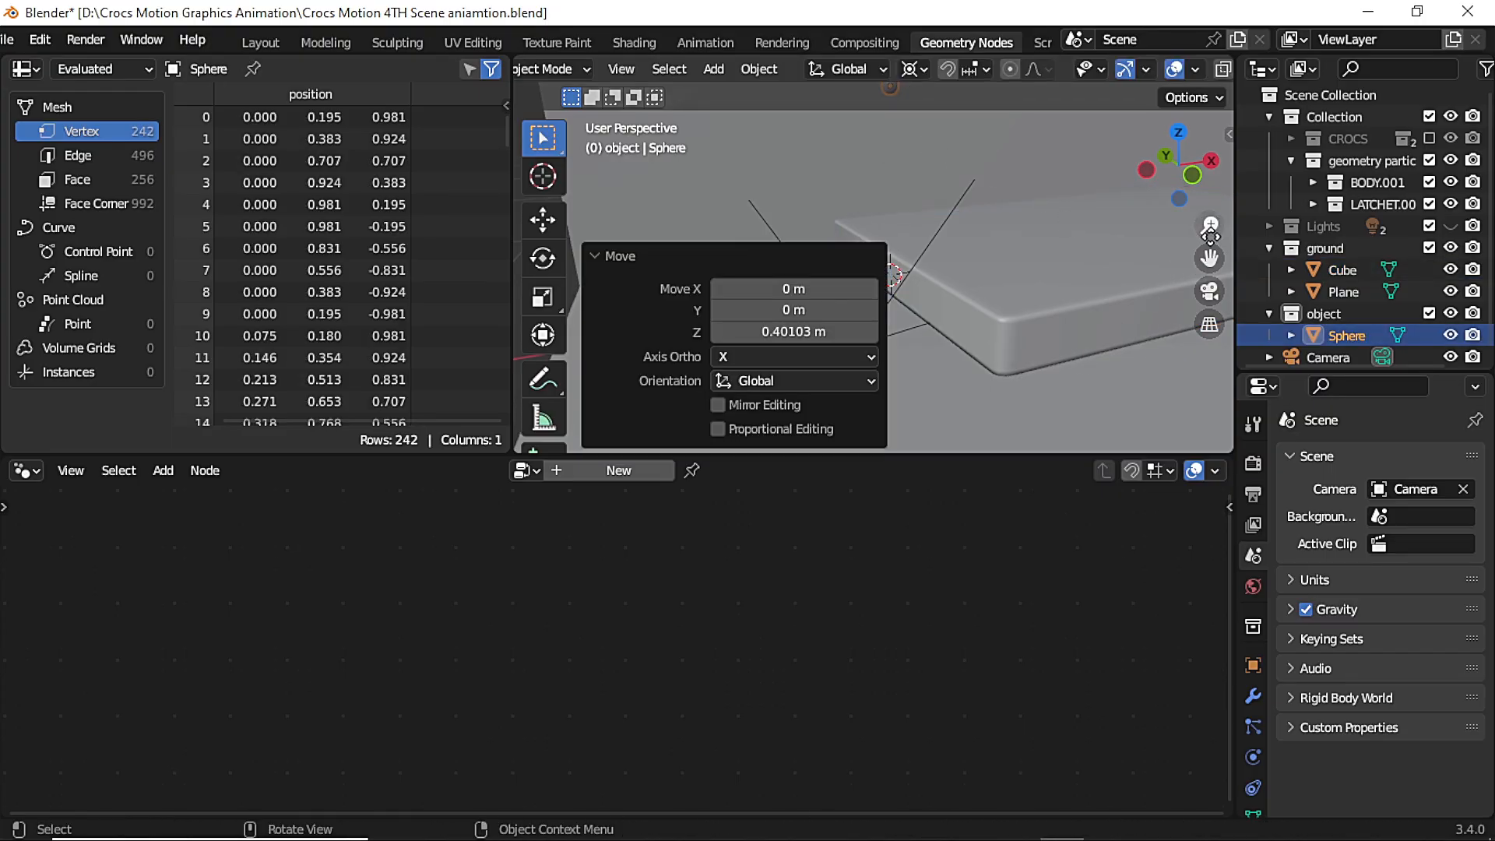
pyautogui.click(903, 141)
pyautogui.click(889, 121)
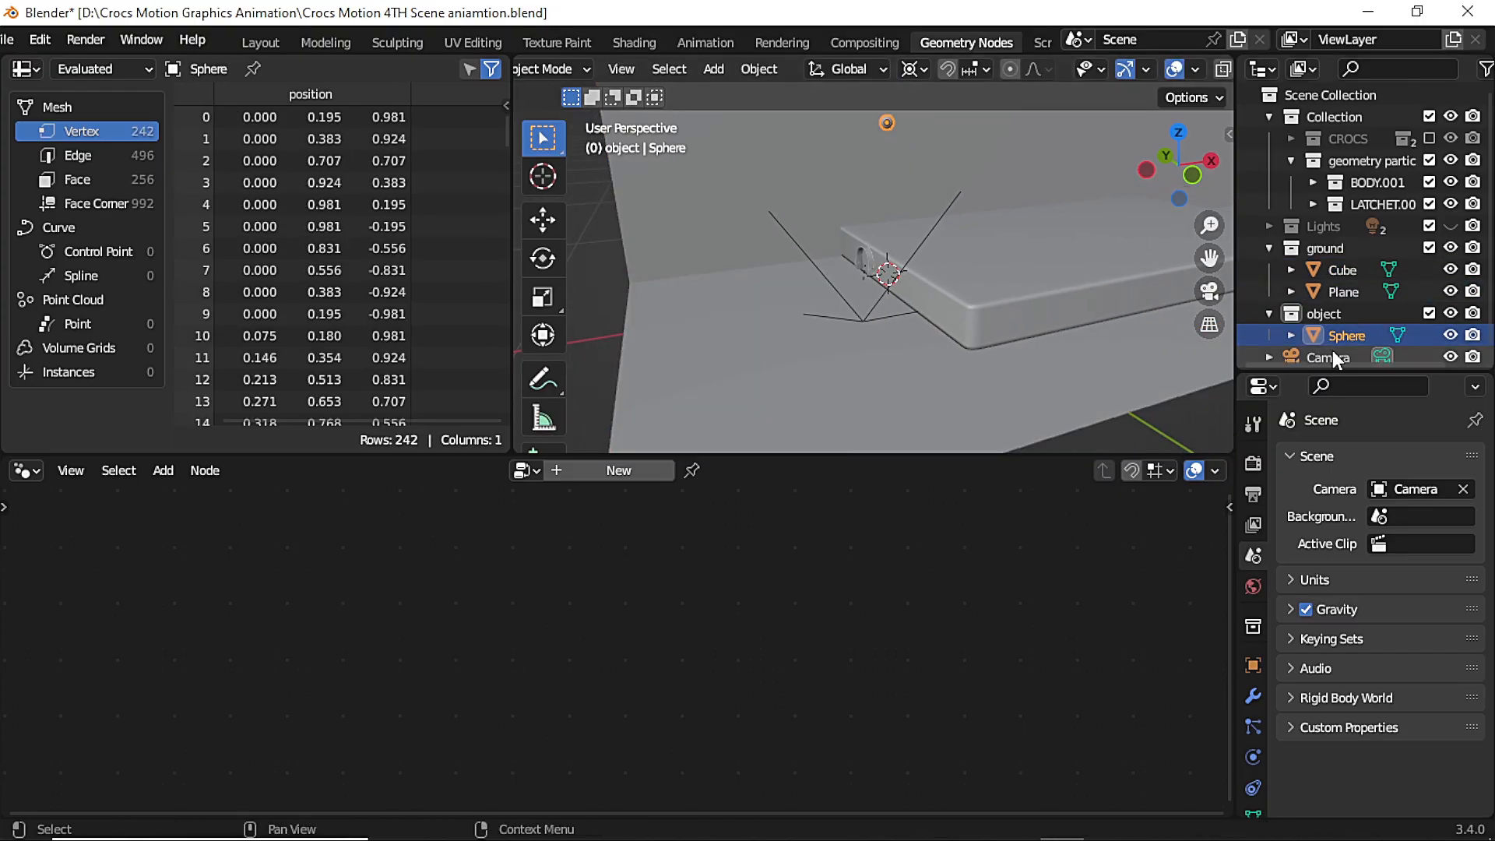
# Bring the sphere into the shoe body's node tree as an Object Info node and connect its Geometry to Instance on Points' Instance input
pyautogui.click(855, 278)
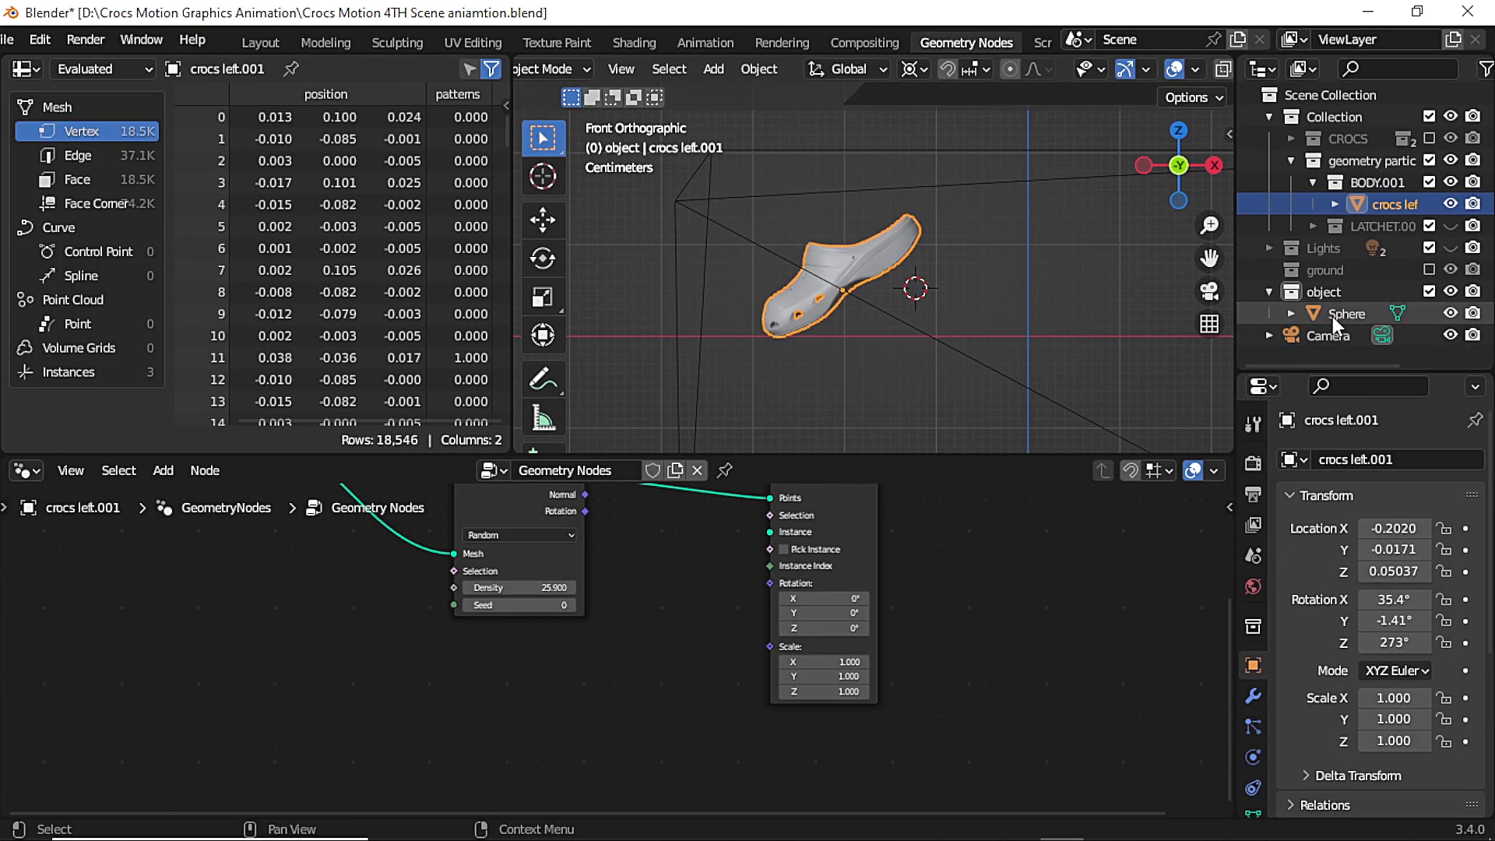
pyautogui.moveTo(1333, 316); pyautogui.dragTo(597, 706)
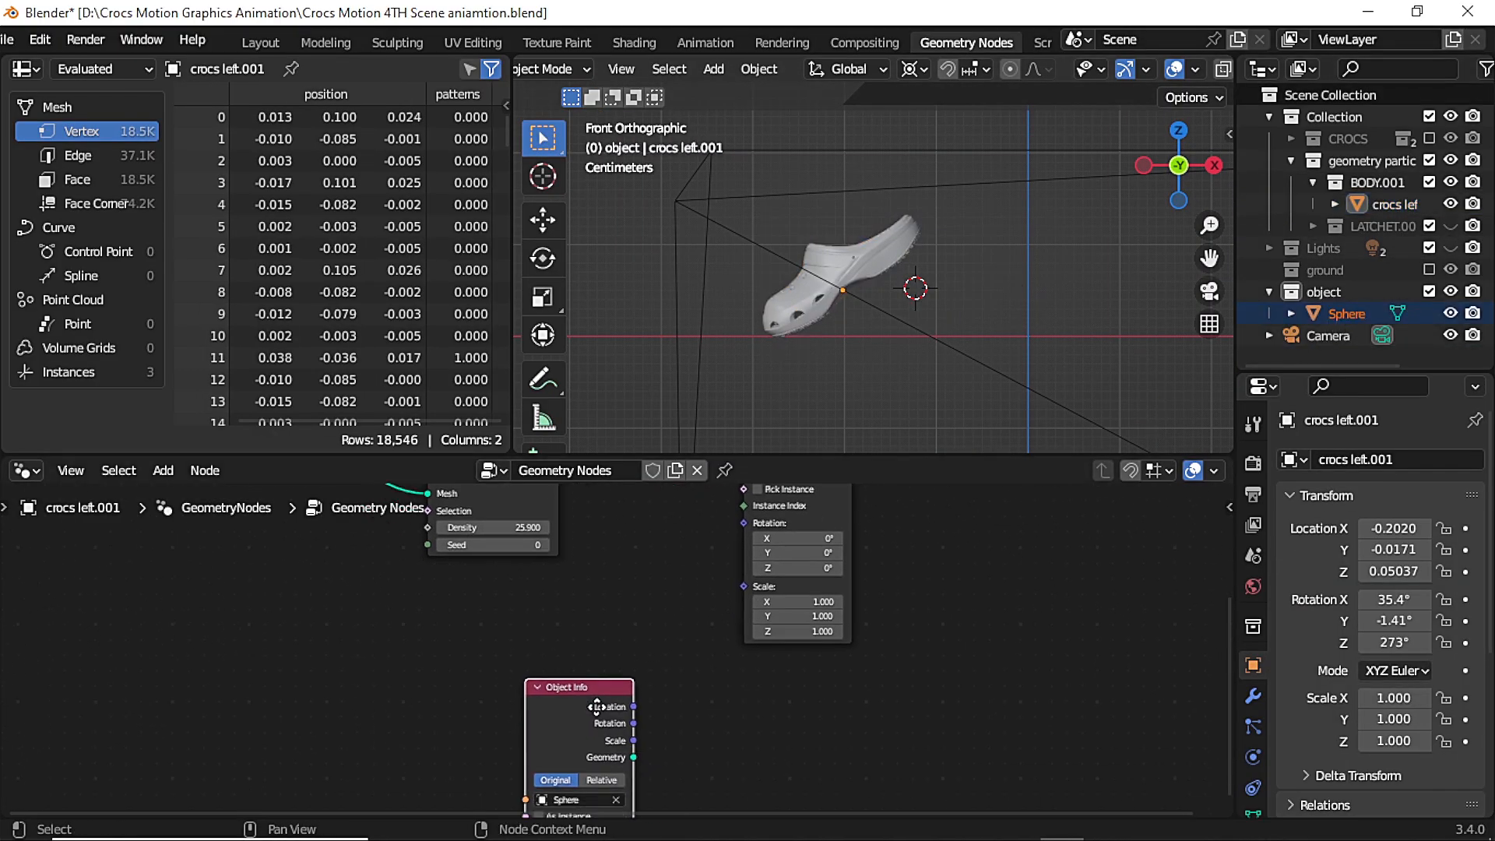
pyautogui.moveTo(596, 706); pyautogui.dragTo(635, 809, button='middle')
pyautogui.moveTo(647, 802); pyautogui.dragTo(782, 576)
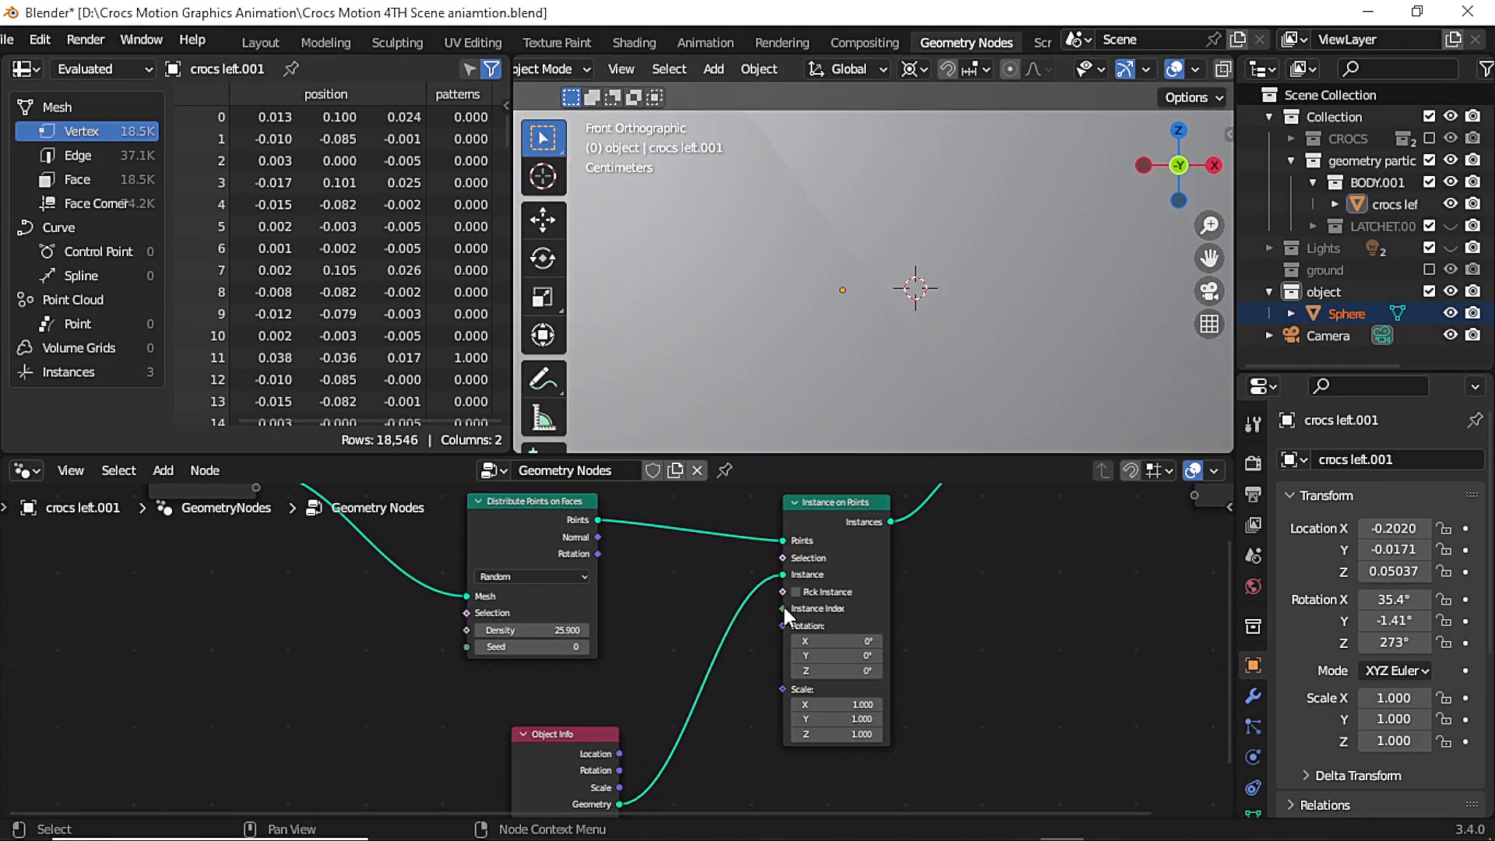
pyautogui.moveTo(1210, 225); pyautogui.dragTo(720, 611)
pyautogui.scroll(-1, 717, 617)
pyautogui.scroll(-4, 926, 656)
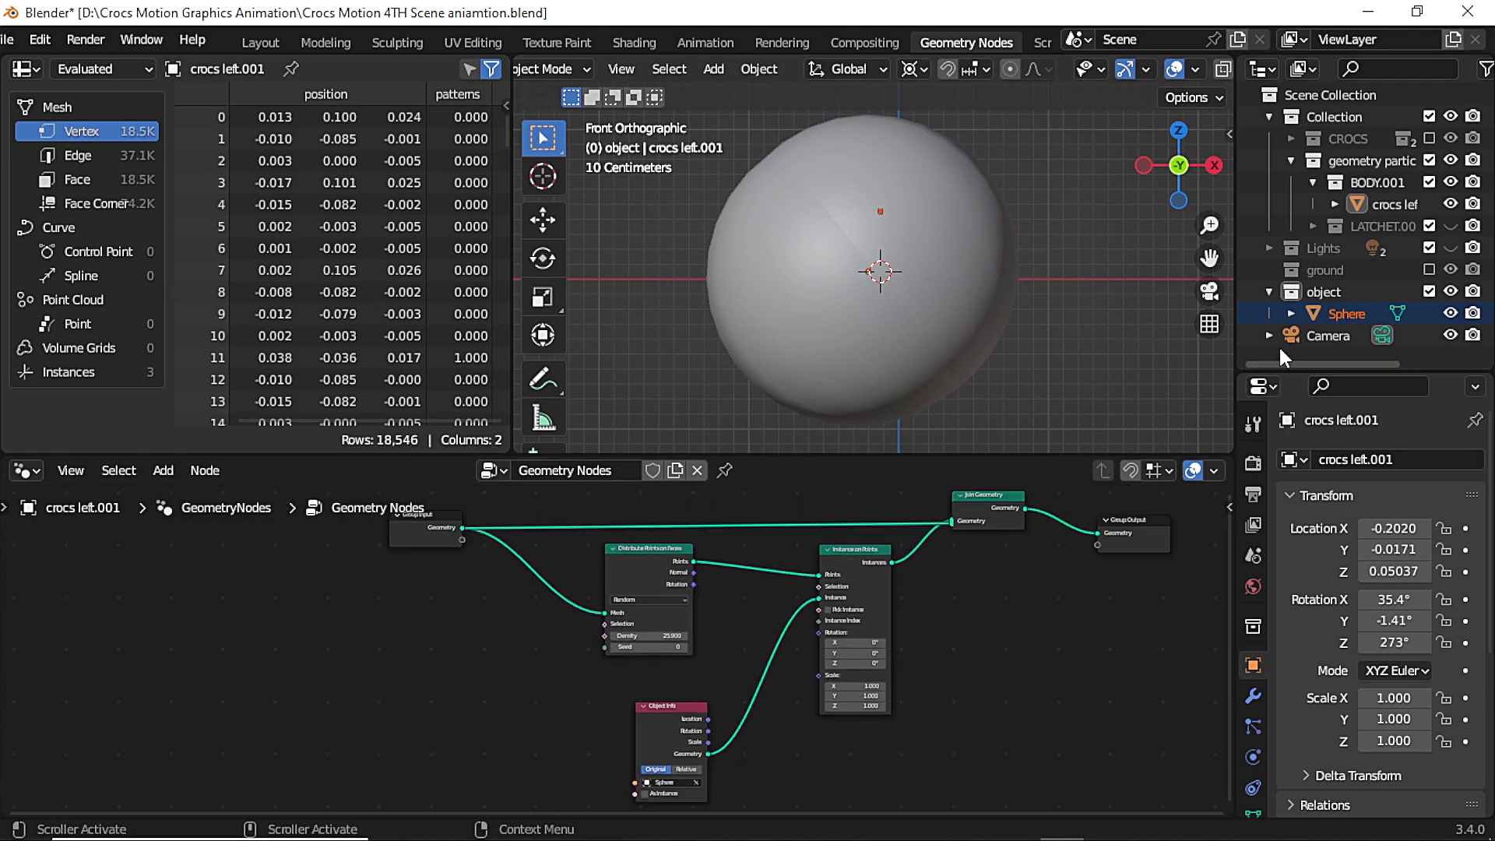
# Save the file and apply the scale of the sphere from the object collection
pyautogui.click(1352, 315)
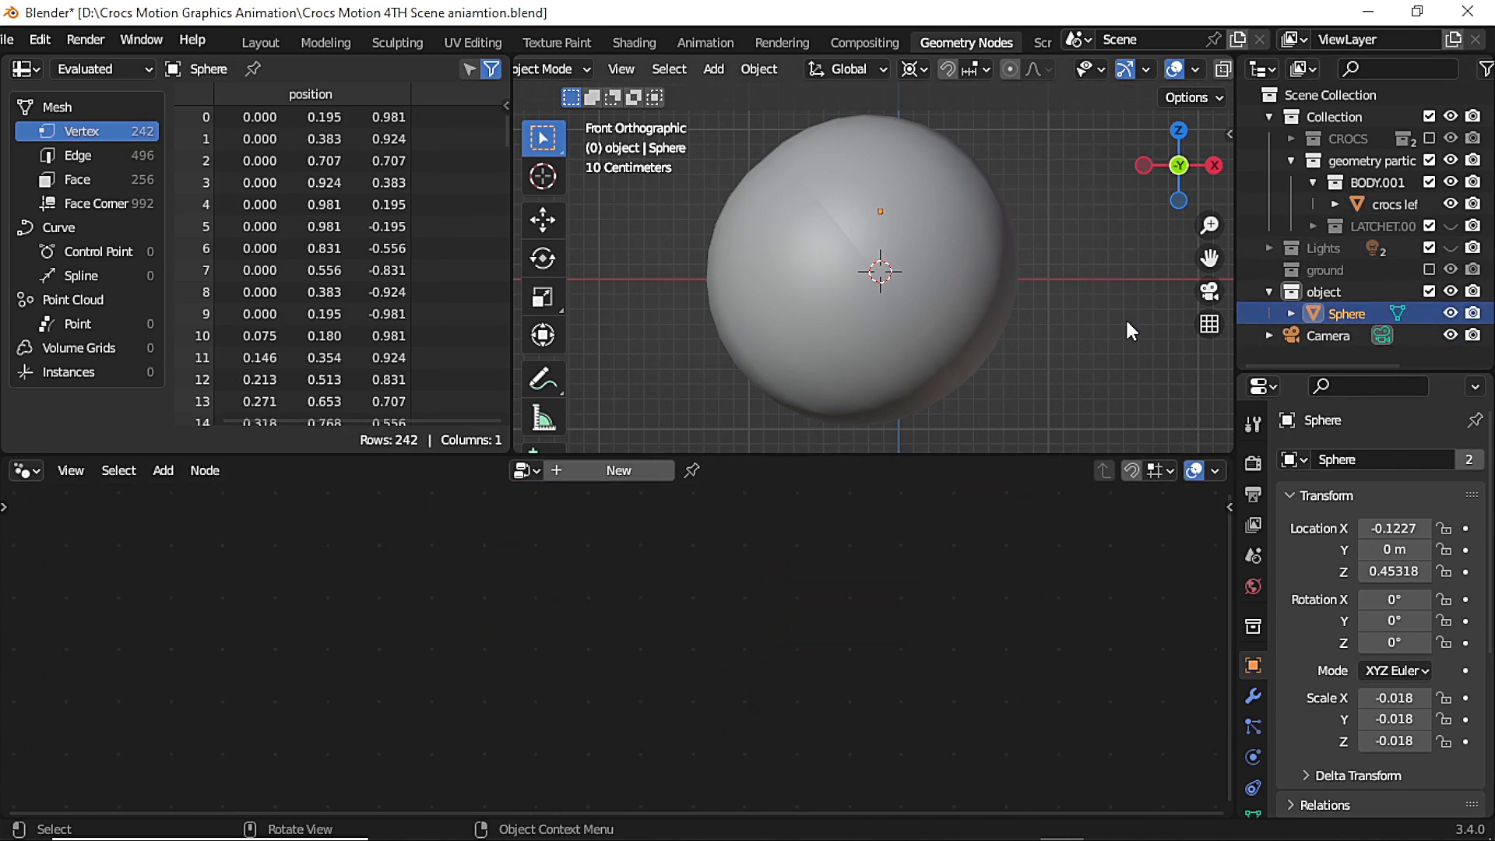
pyautogui.hotkey('ctrl', 's')
pyautogui.hotkey('ctrl', 'a')
pyautogui.click(1073, 367)
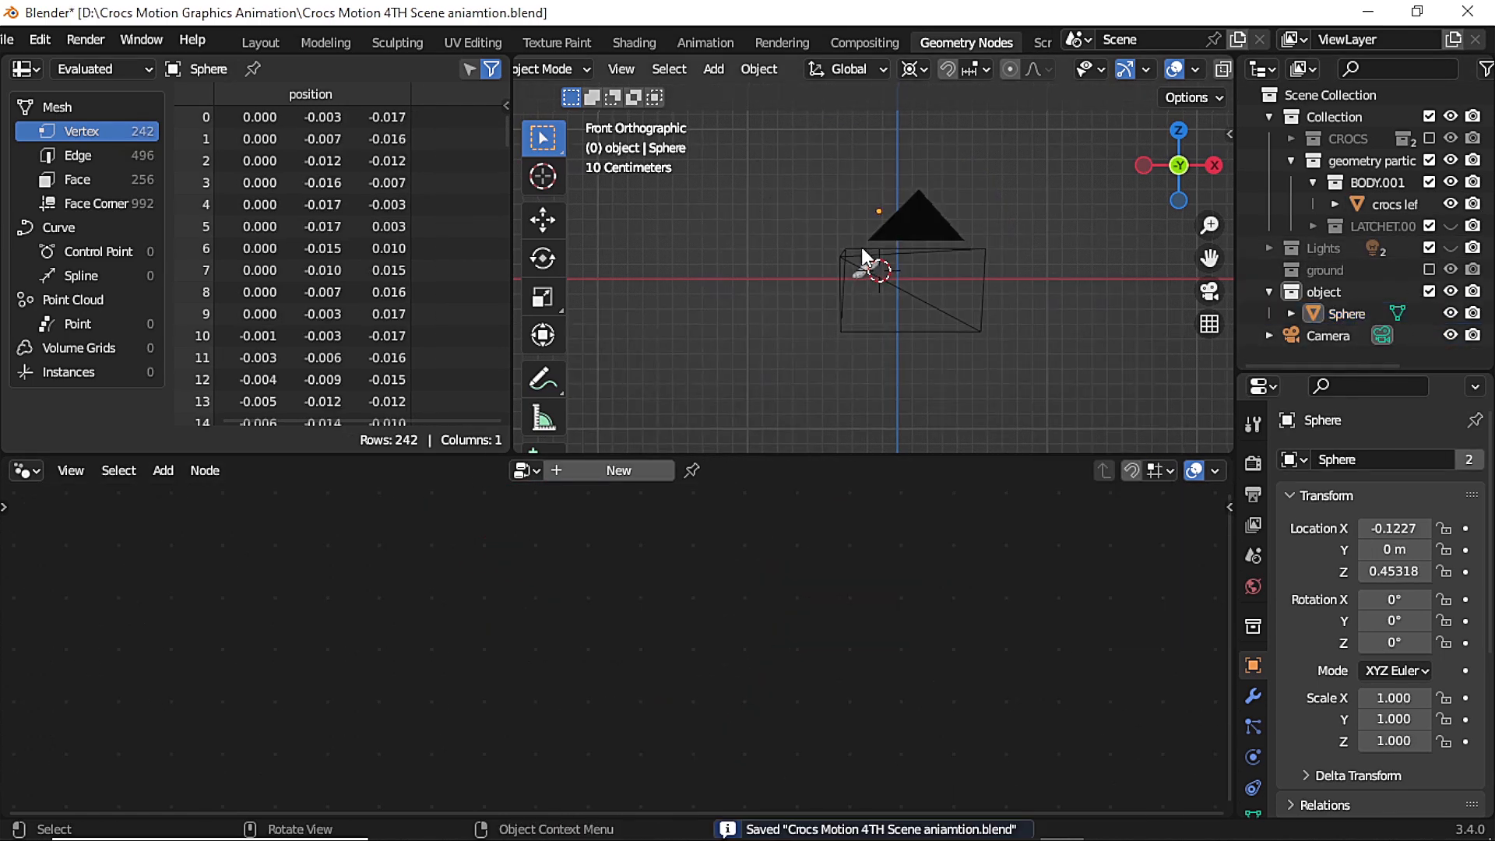
# Look through the camera and select the shoe body to bring back its node tree
pyautogui.press('KP_0')
pyautogui.click(899, 332)
pyautogui.scroll(3, 839, 698)
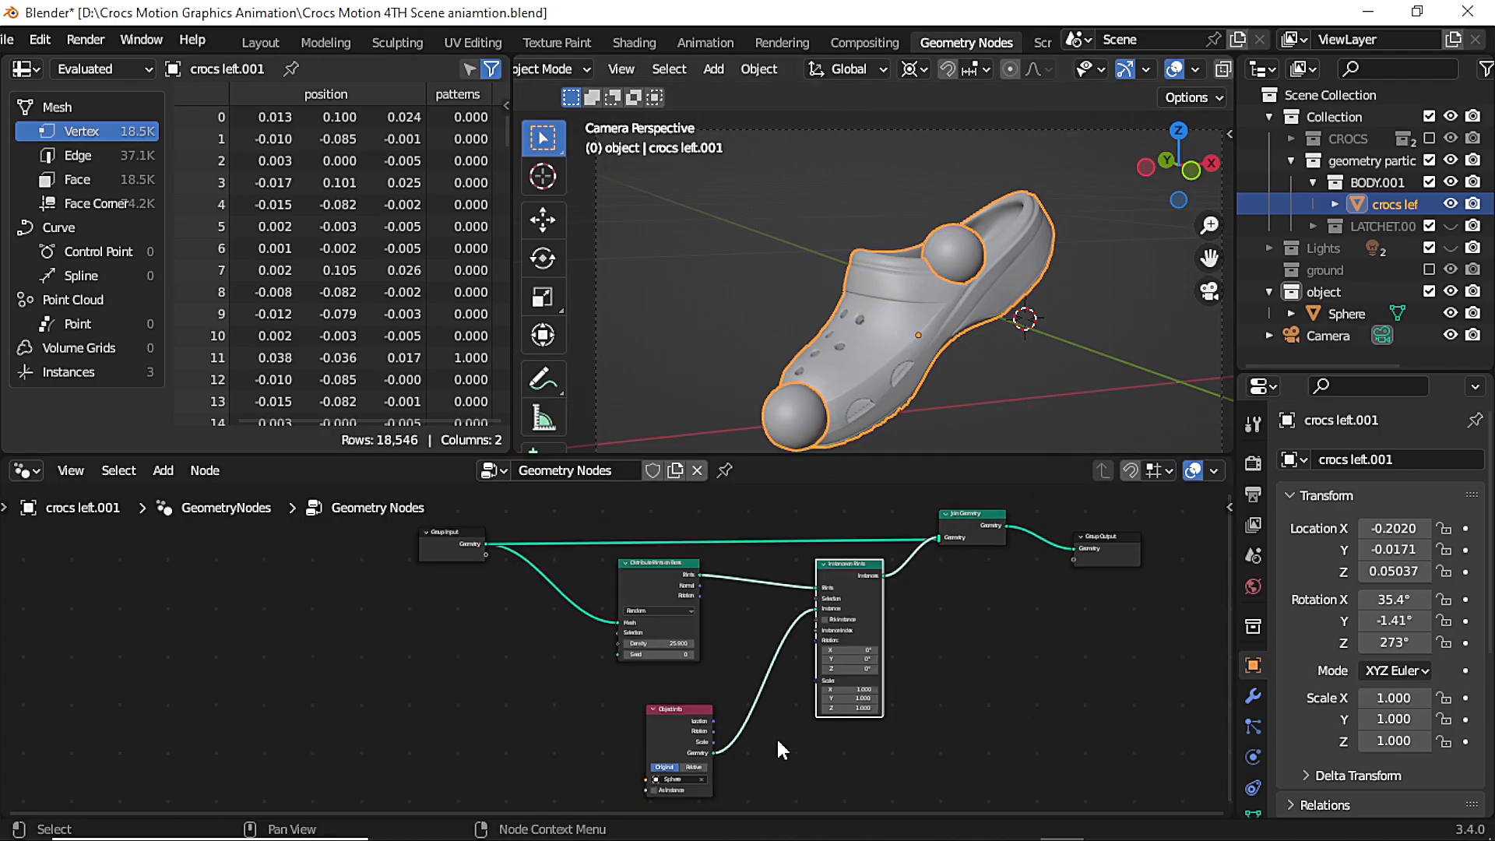
pyautogui.moveTo(839, 693); pyautogui.dragTo(802, 721)
pyautogui.hotkey('ctrl', 'z')
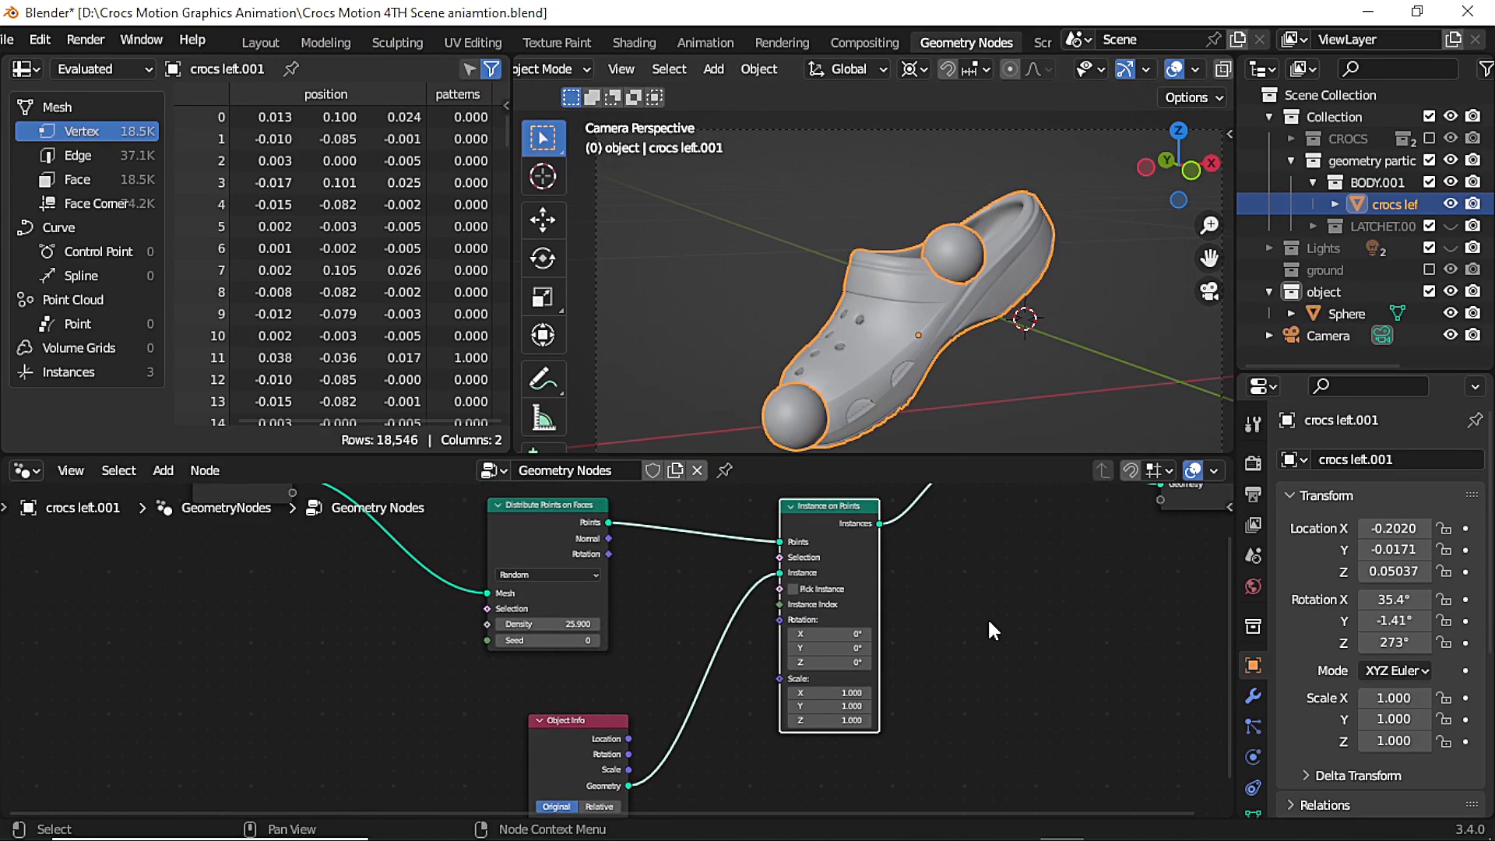
pyautogui.scroll(-4, 988, 621)
pyautogui.scroll(4, 872, 689)
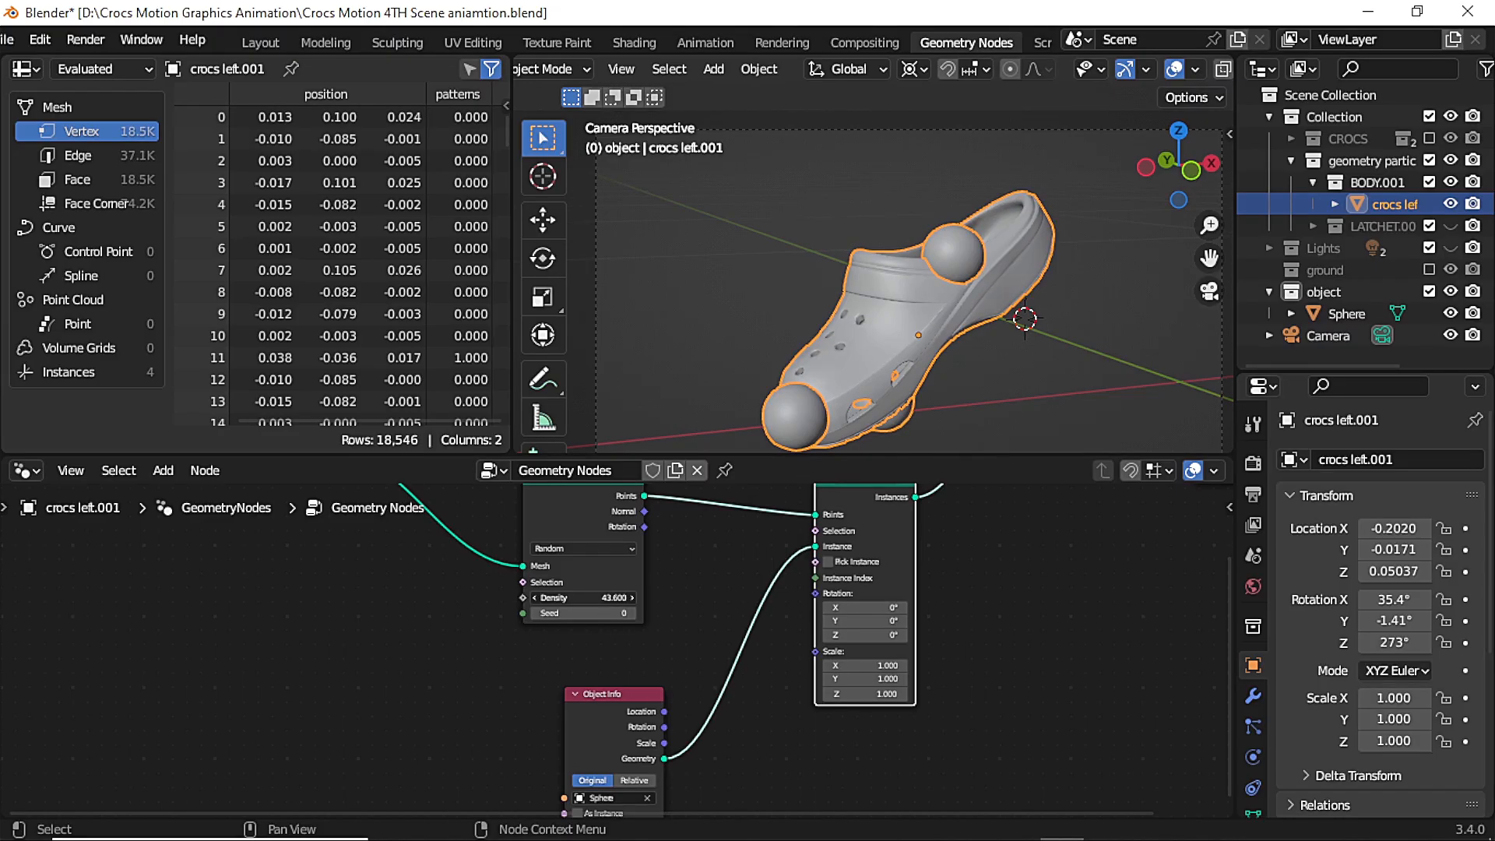
# Set the Distribute Points on Faces density to 1000 and the Instance on Points scale to -0.5 on all axes
pyautogui.moveTo(598, 599); pyautogui.dragTo(640, 599)
pyautogui.scroll(1, 598, 599)
pyautogui.moveTo(1108, 335); pyautogui.dragTo(872, 284, button='middle')
pyautogui.scroll(1, 876, 292)
pyautogui.scroll(2, 608, 598)
pyautogui.moveTo(811, 698); pyautogui.dragTo(838, 642, button='middle')
pyautogui.moveTo(960, 628); pyautogui.dragTo(946, 662)
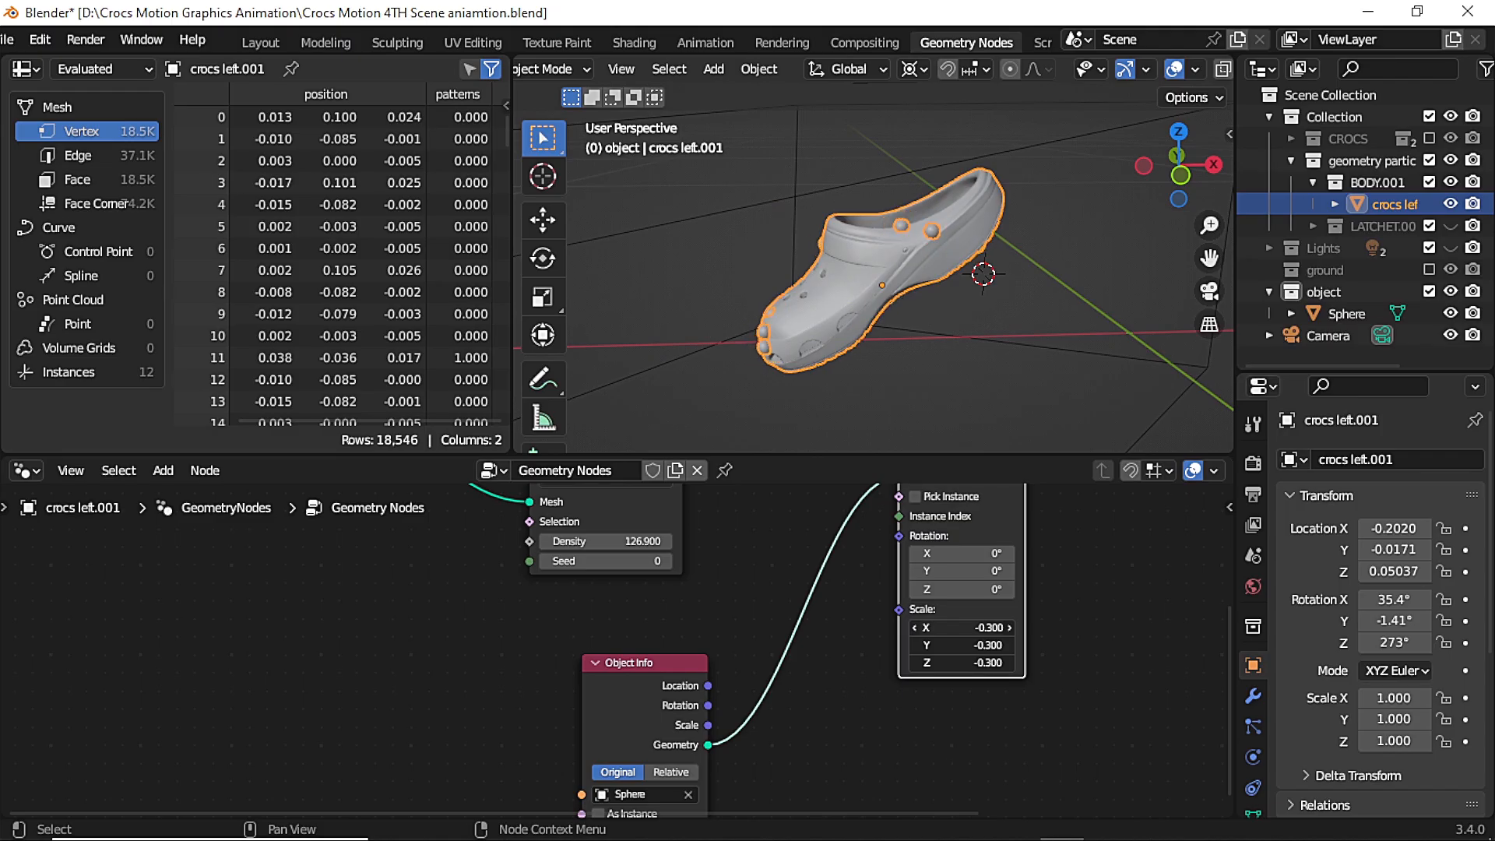
pyautogui.press('Return')
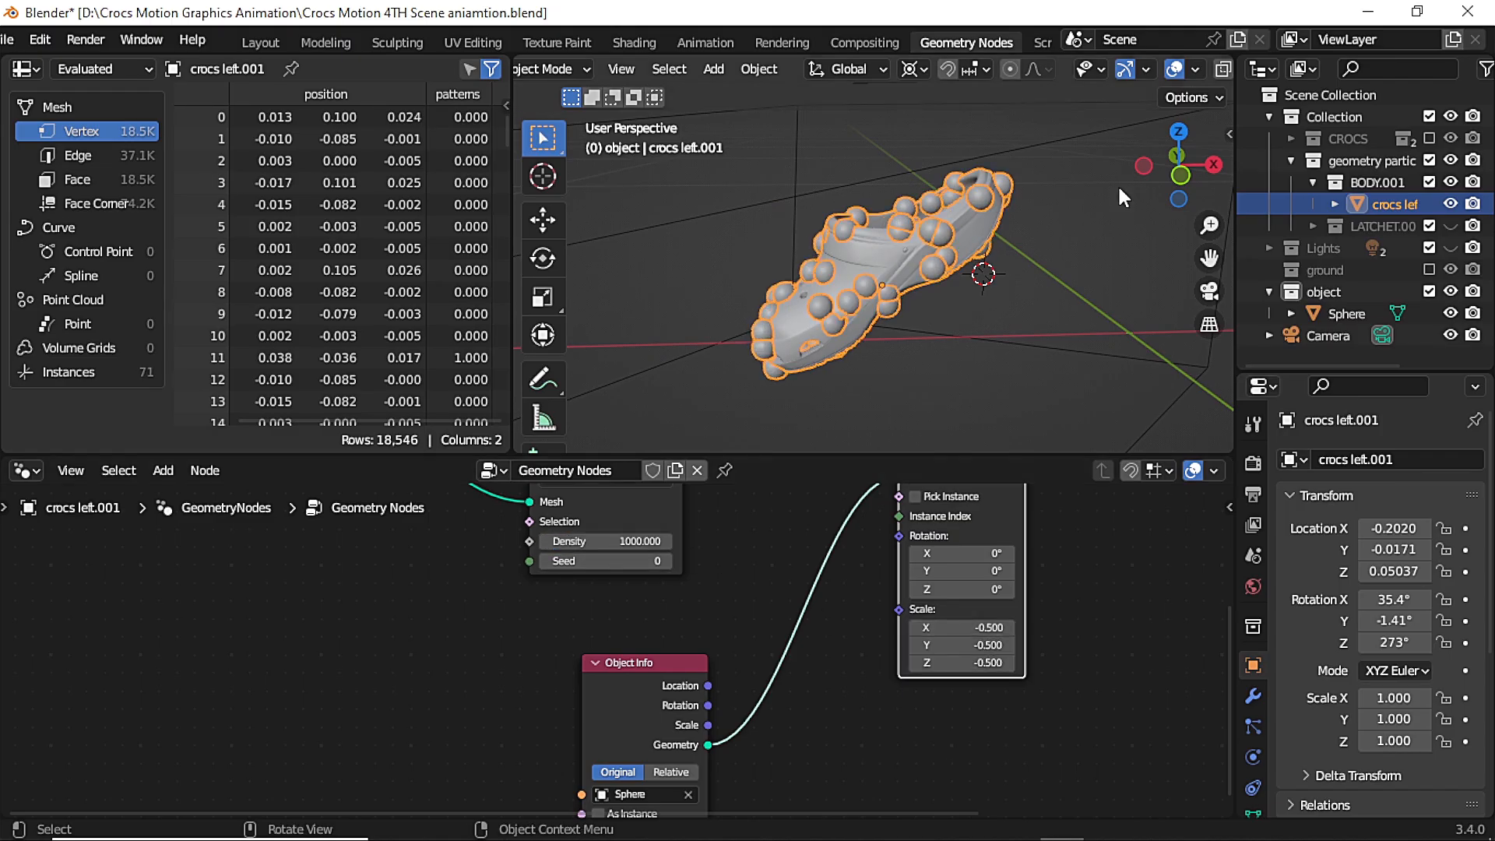
# Try a point density of 3000 on the shoe body and settle on 6000
pyautogui.moveTo(1179, 187)
pyautogui.mouseDown()
pyautogui.moveTo(982, 194)
pyautogui.moveTo(1176, 187)
pyautogui.mouseUp()
pyautogui.click(1179, 182)
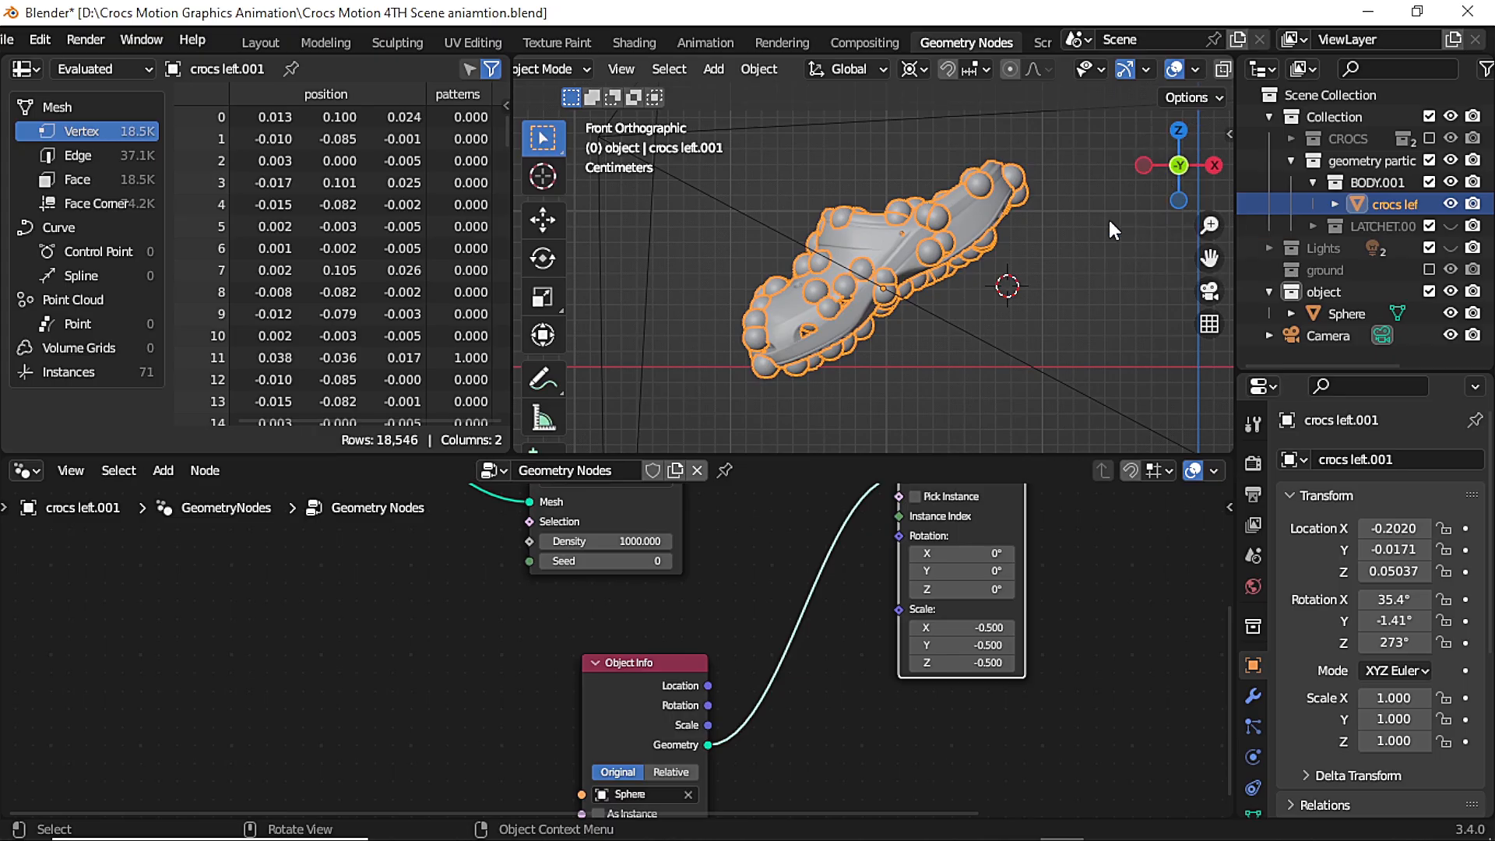
pyautogui.scroll(1, 621, 561)
pyautogui.click(622, 538)
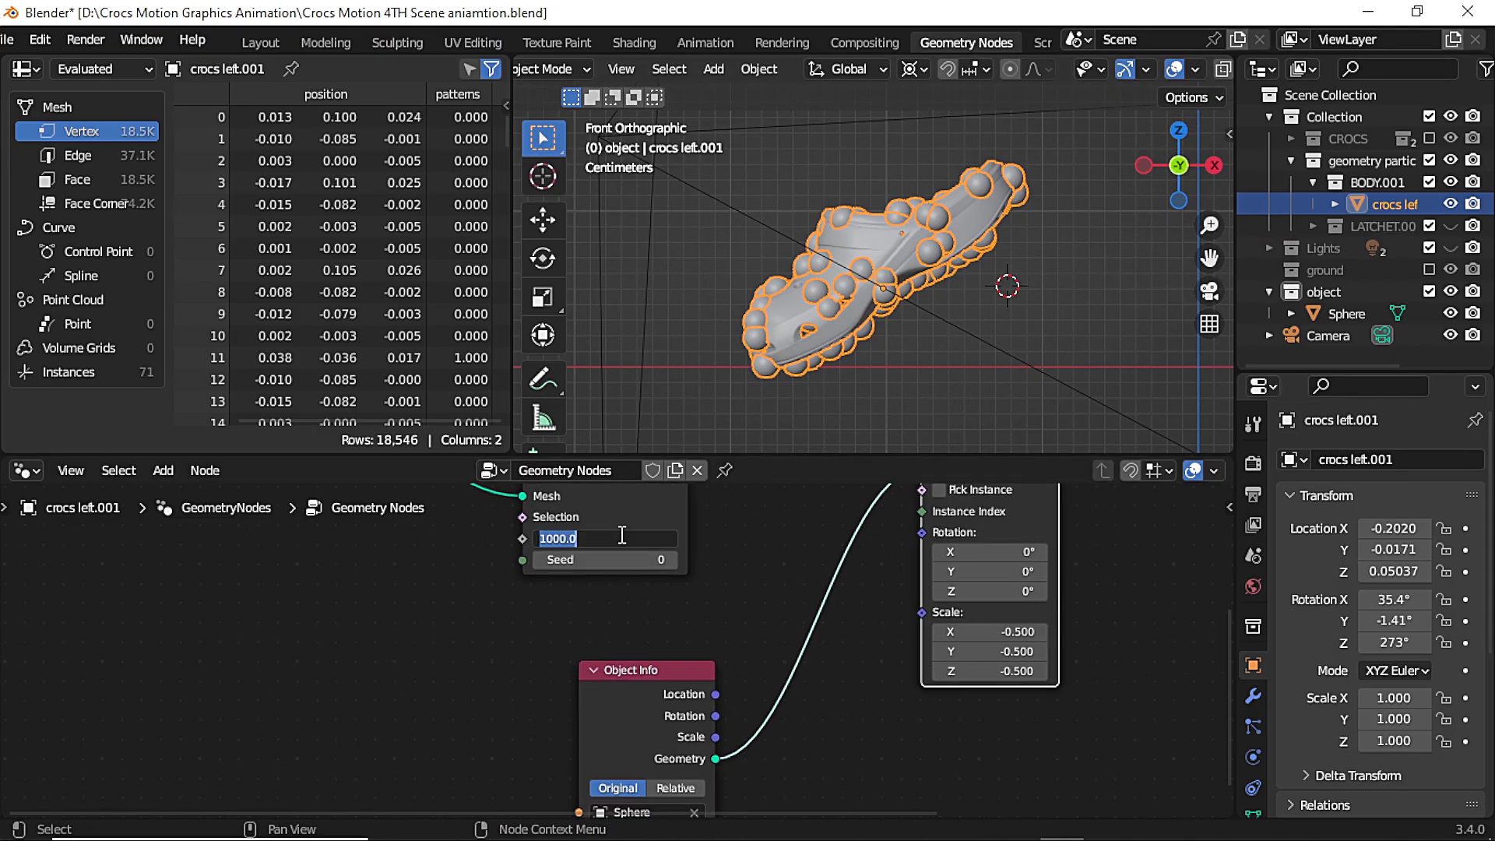
pyautogui.write('3000')
pyautogui.press('Return')
pyautogui.moveTo(1180, 168); pyautogui.dragTo(1153, 194)
pyautogui.click(647, 538)
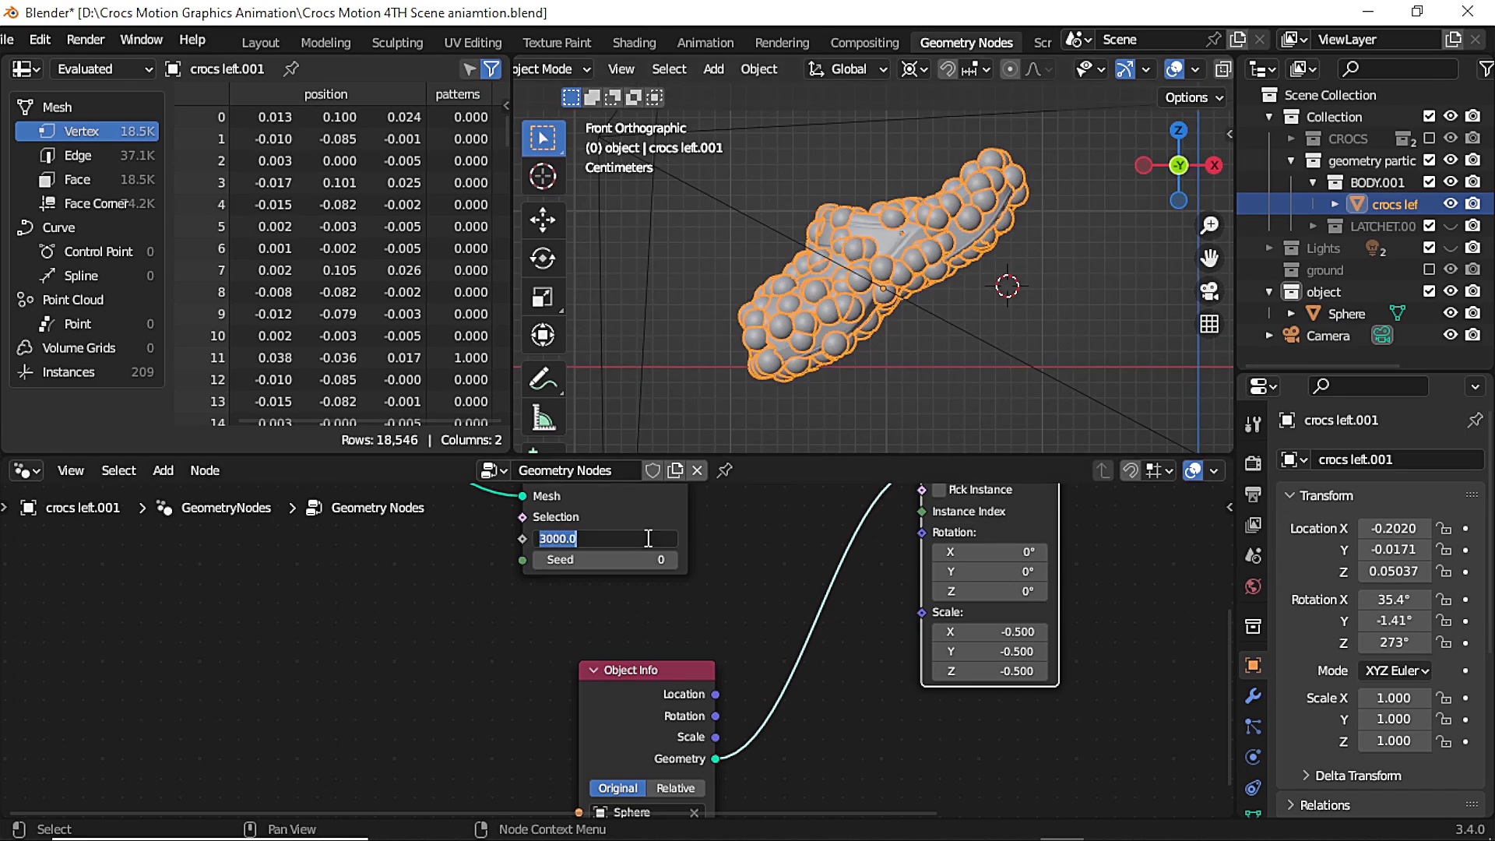
pyautogui.write('6000')
pyautogui.press('Return')
pyautogui.moveTo(667, 625); pyautogui.dragTo(659, 670, button='middle')
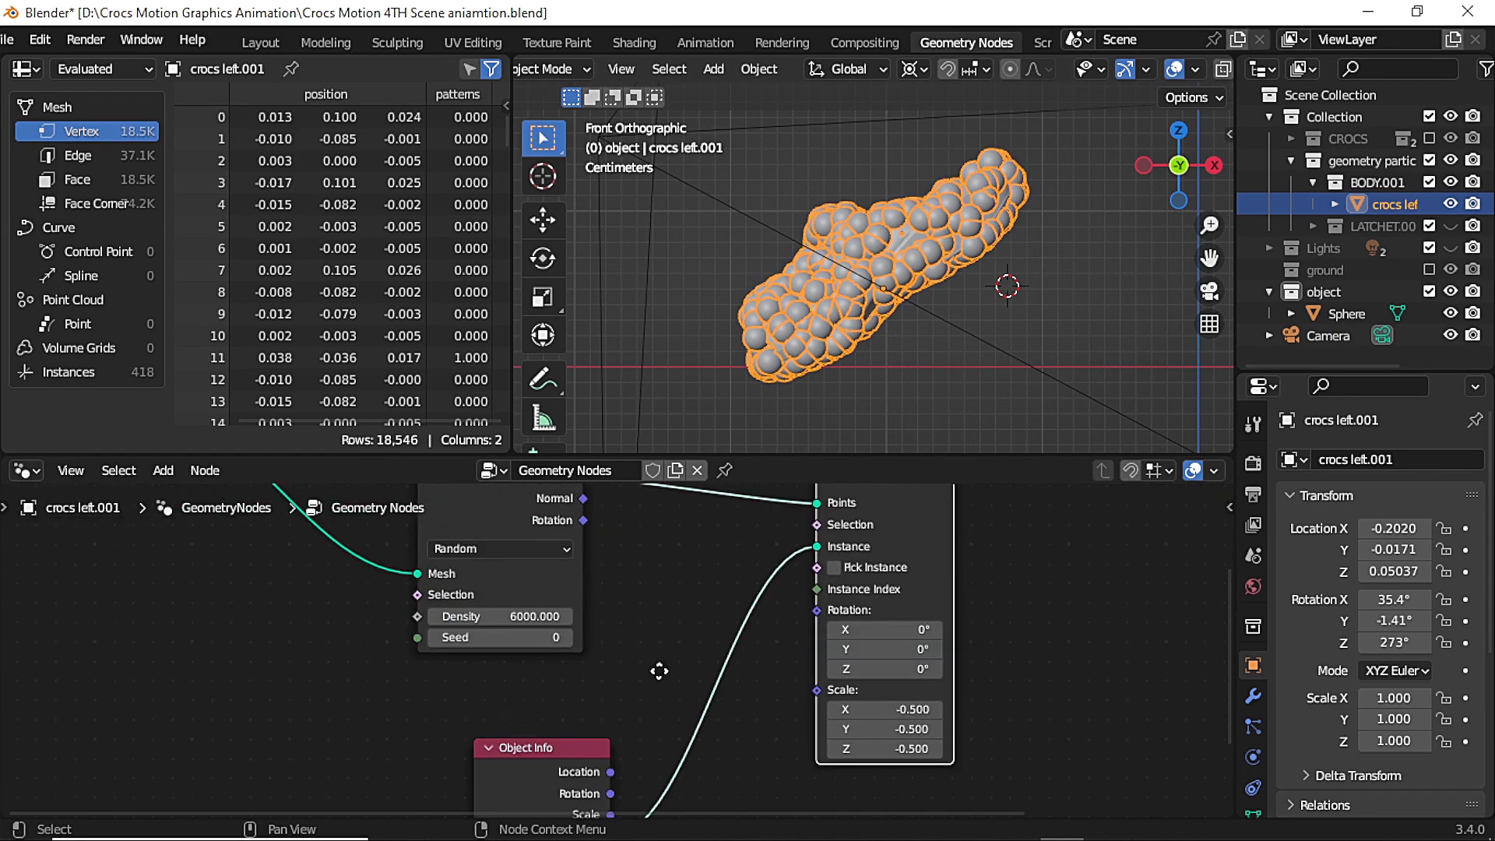
# Inspect the sphere-covered shoe up close, show its modifier properties and hide the viewport overlays
pyautogui.click(1108, 243)
pyautogui.scroll(3, 1108, 244)
pyautogui.moveTo(1177, 166)
pyautogui.mouseDown()
pyautogui.moveTo(1324, 257)
pyautogui.moveTo(1351, 176)
pyautogui.moveTo(1326, 241)
pyautogui.moveTo(1177, 166)
pyautogui.mouseUp()
pyautogui.click(1177, 163)
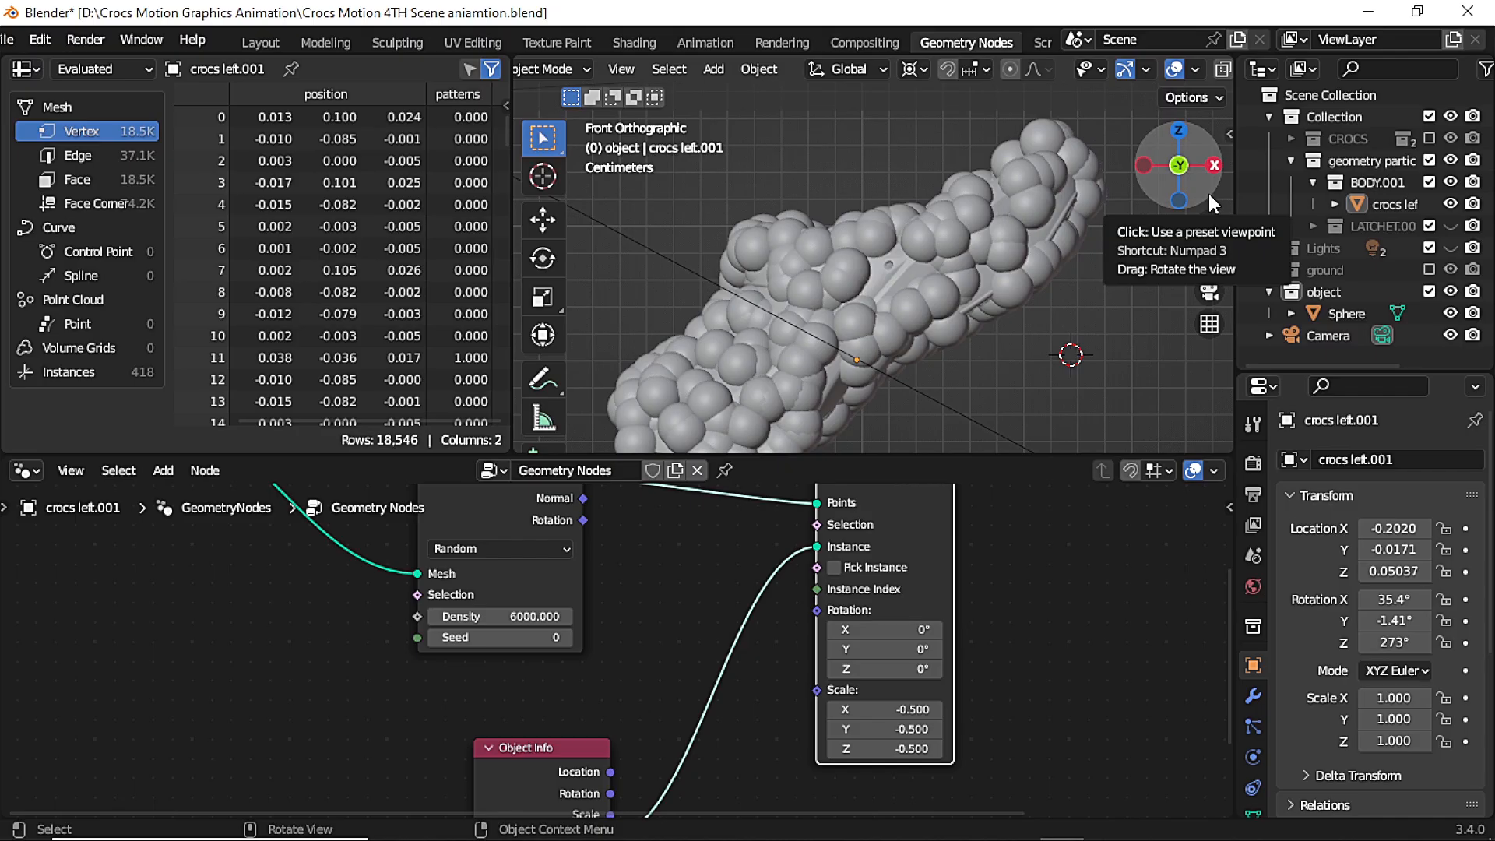
pyautogui.scroll(1, 1011, 287)
pyautogui.scroll(-1, 1011, 287)
pyautogui.click(1012, 287)
pyautogui.click(1252, 696)
pyautogui.scroll(1, 953, 231)
pyautogui.click(1174, 70)
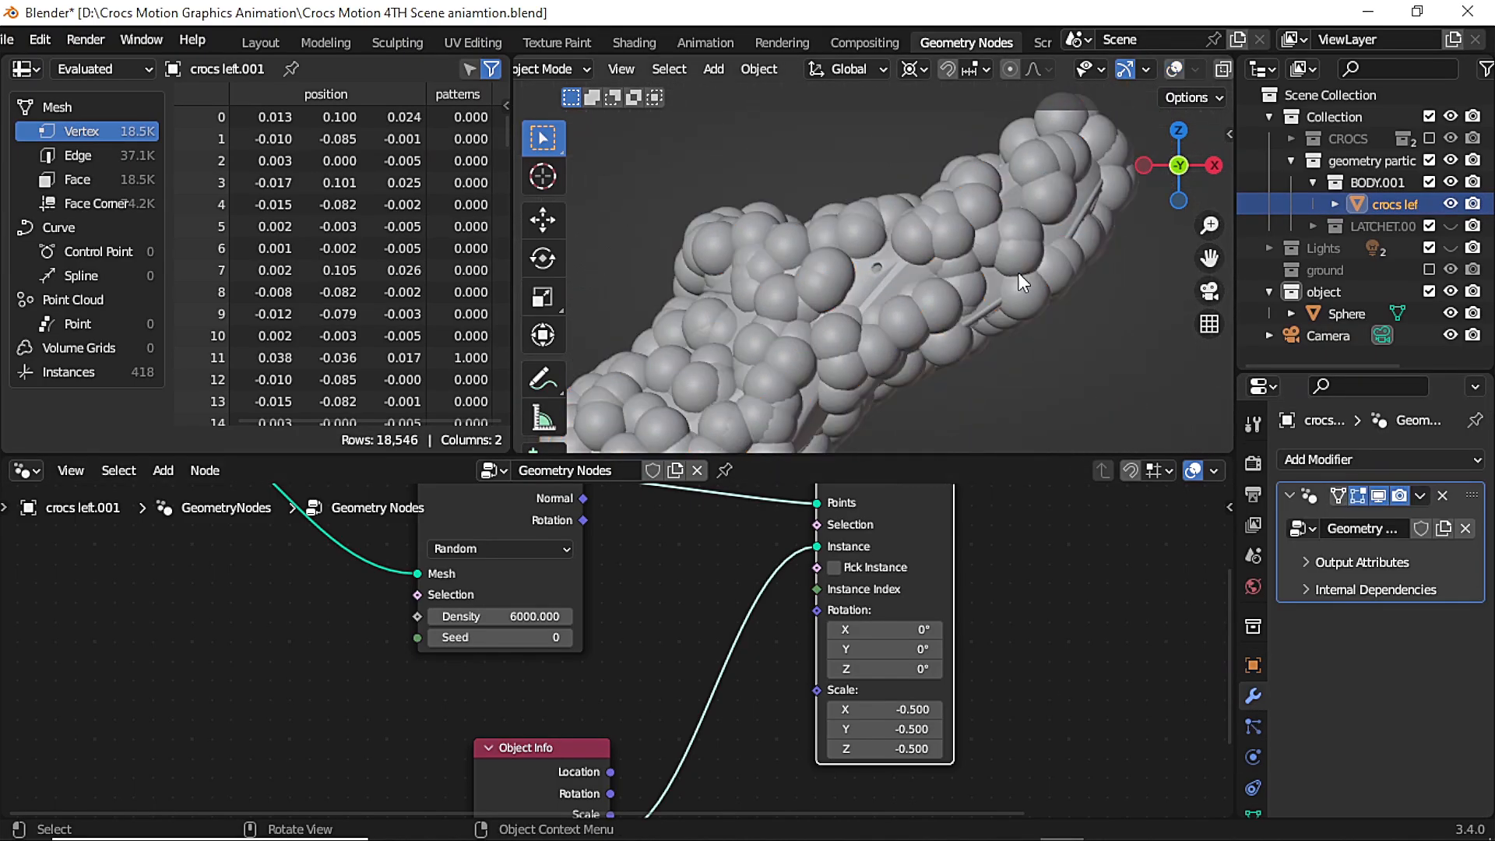
# Set the Distribute Points on Faces seed to 124
pyautogui.scroll(-4, 1019, 274)
pyautogui.moveTo(1177, 167)
pyautogui.mouseDown()
pyautogui.moveTo(1402, 131)
pyautogui.moveTo(1172, 171)
pyautogui.mouseUp()
pyautogui.click(1131, 185)
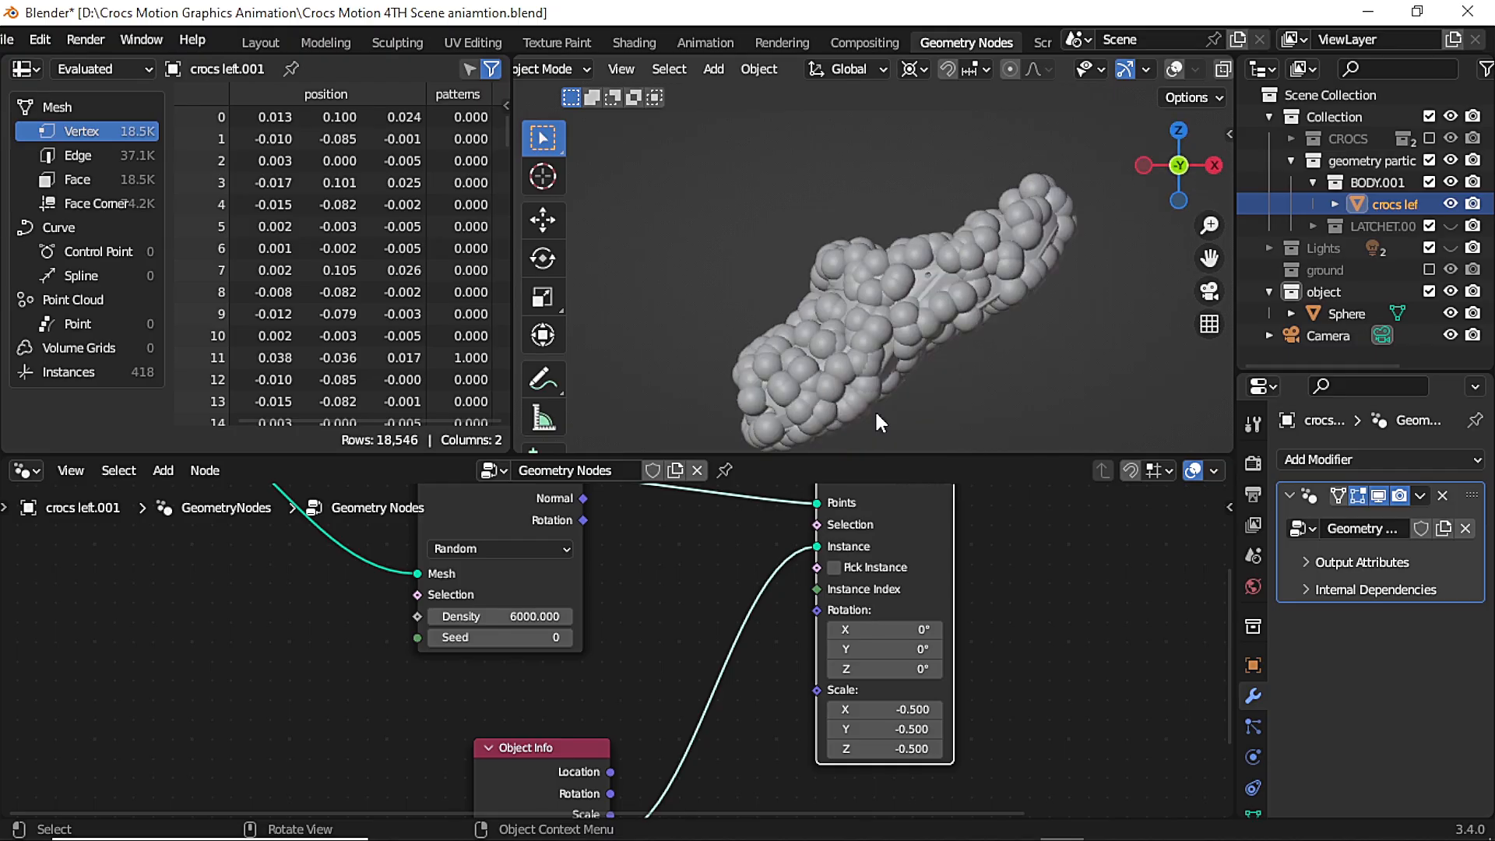
pyautogui.moveTo(551, 637); pyautogui.dragTo(577, 636)
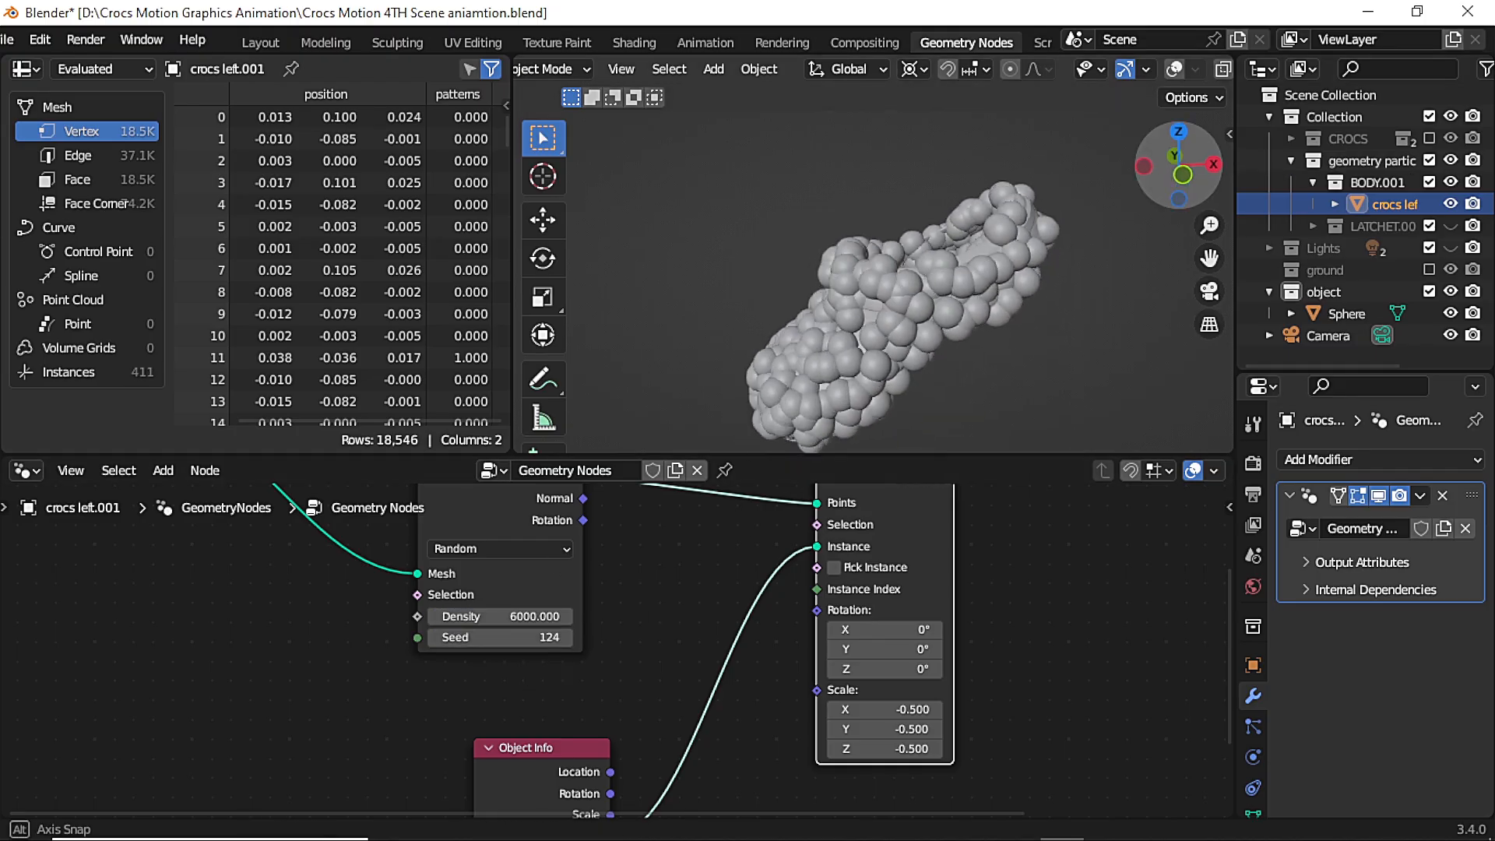
# Add a Random Value node and place it in the free space beside the Object Info node
pyautogui.moveTo(800, 699); pyautogui.dragTo(809, 697, button='middle')
pyautogui.scroll(-5, 806, 697)
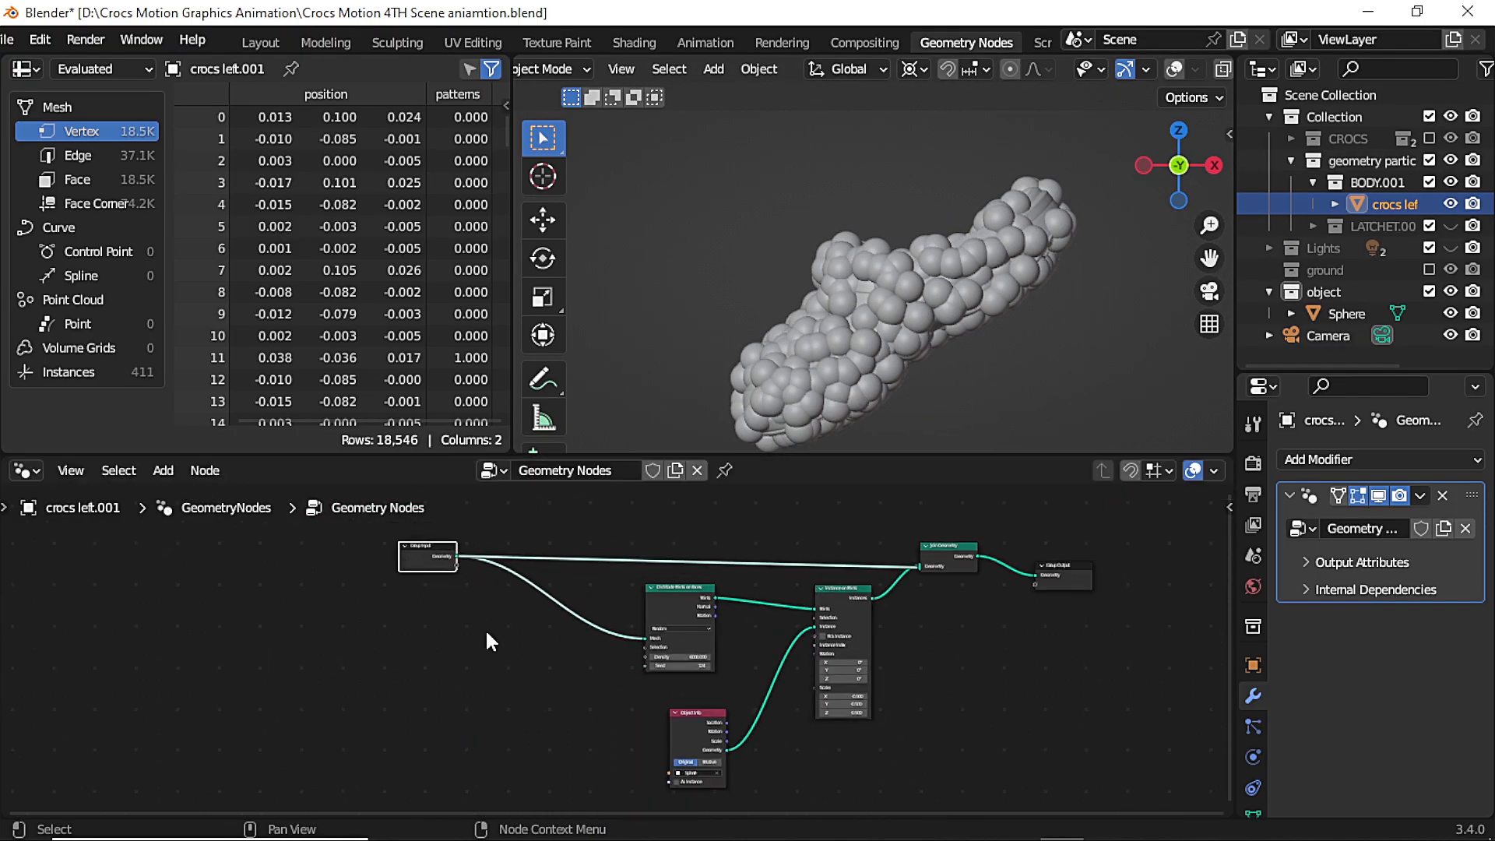
pyautogui.hotkey('shift', 'a')
pyautogui.click(411, 321)
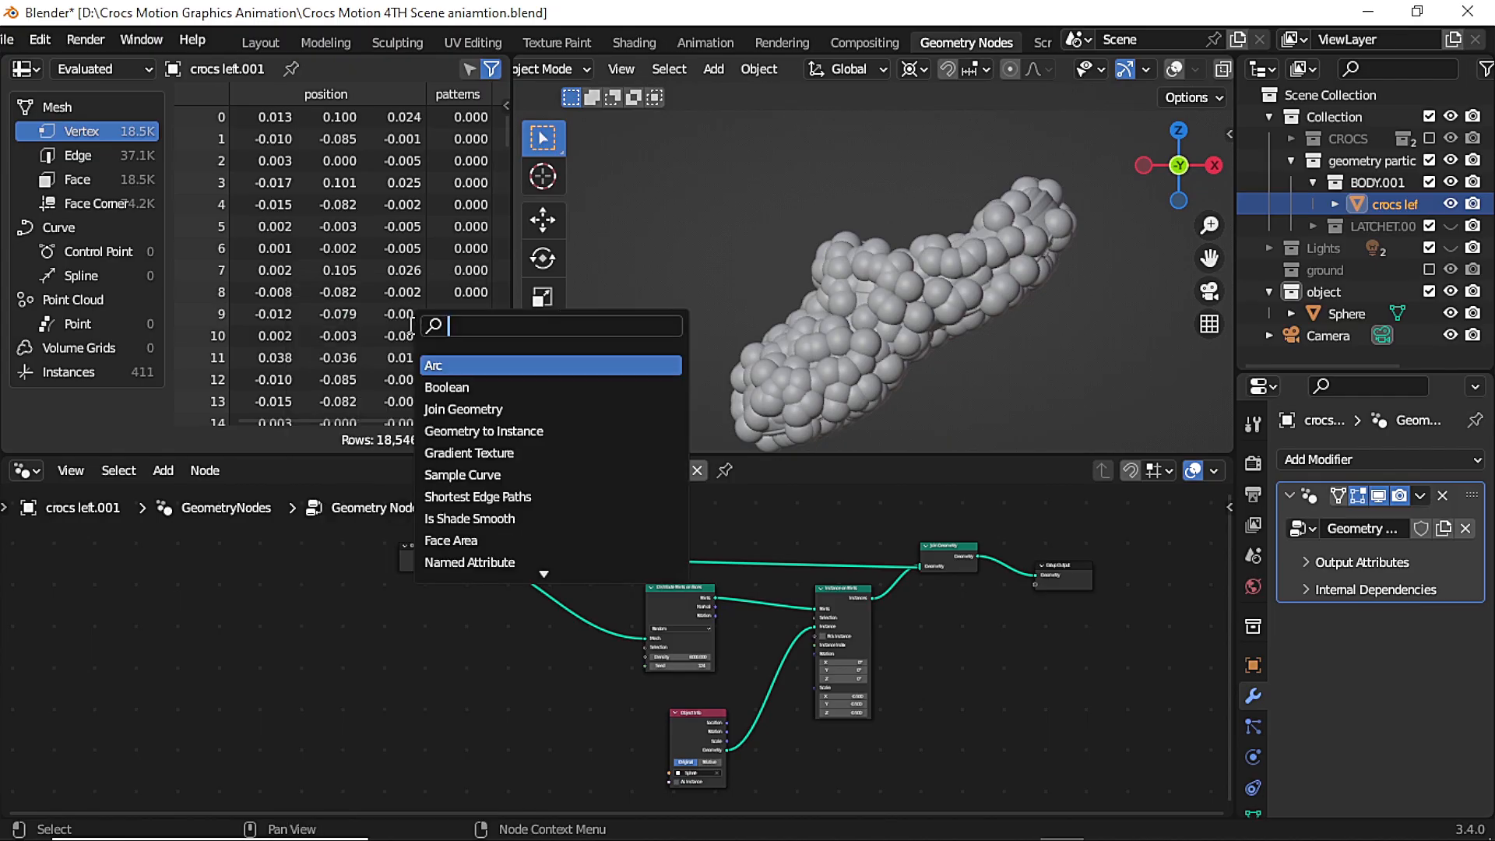
pyautogui.write('rand')
pyautogui.press('Return')
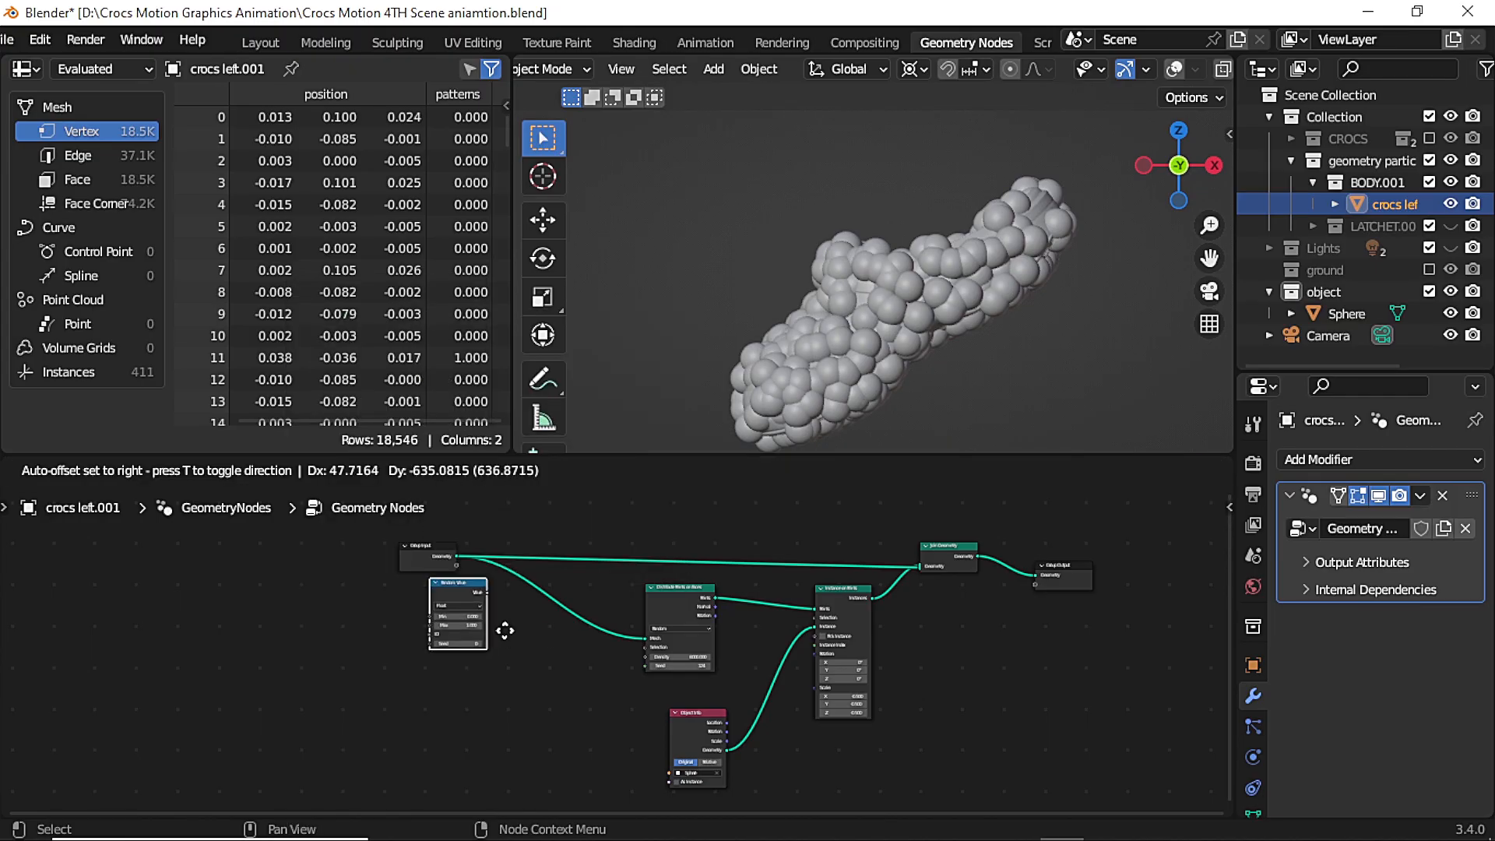
pyautogui.click(606, 731)
pyautogui.click(436, 564)
pyautogui.scroll(2, 544, 677)
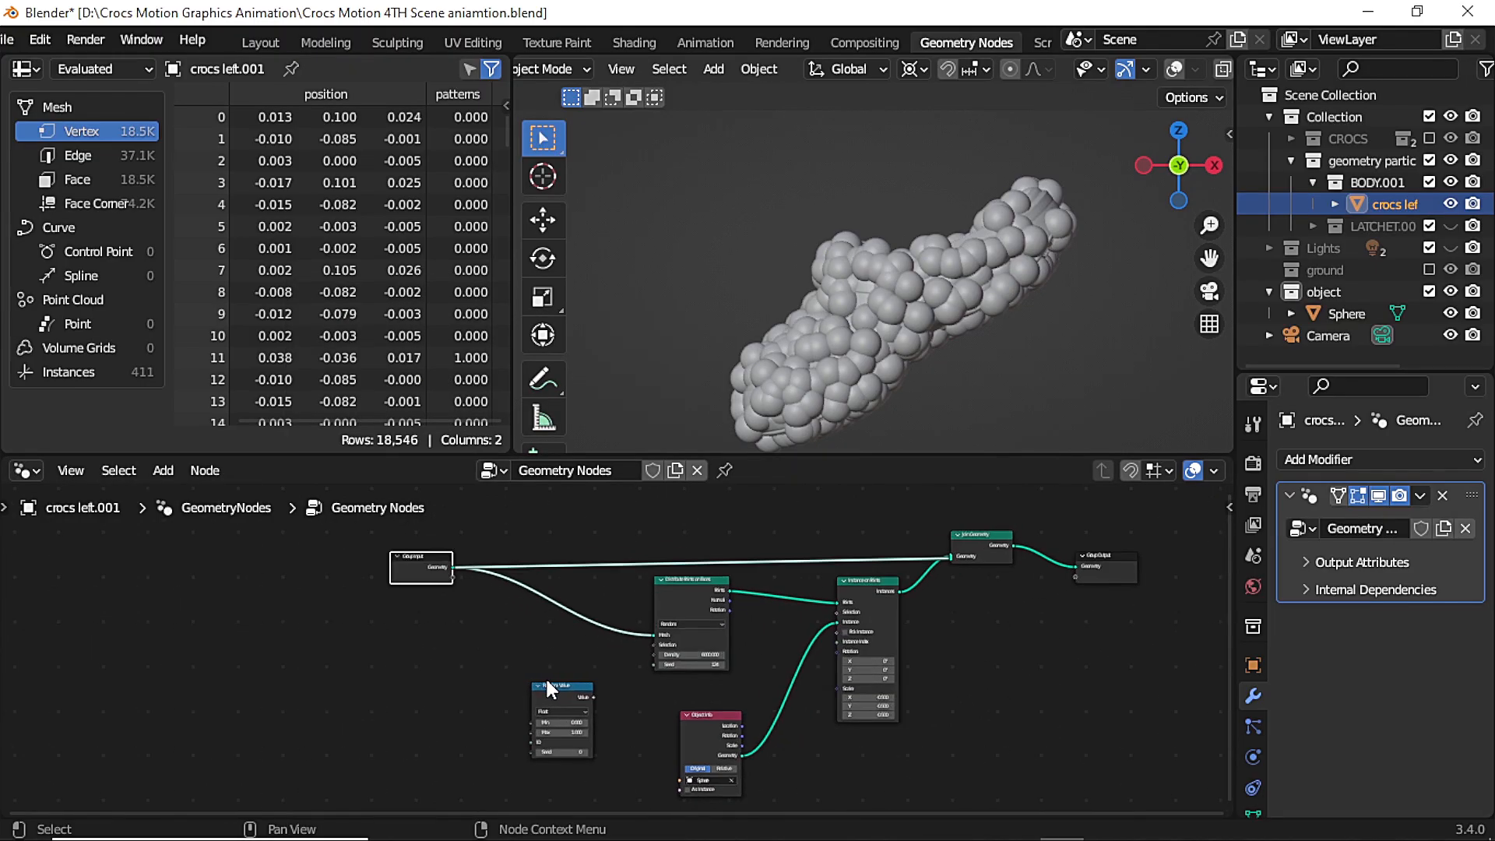
pyautogui.moveTo(562, 690); pyautogui.dragTo(555, 683)
pyautogui.scroll(4, 560, 688)
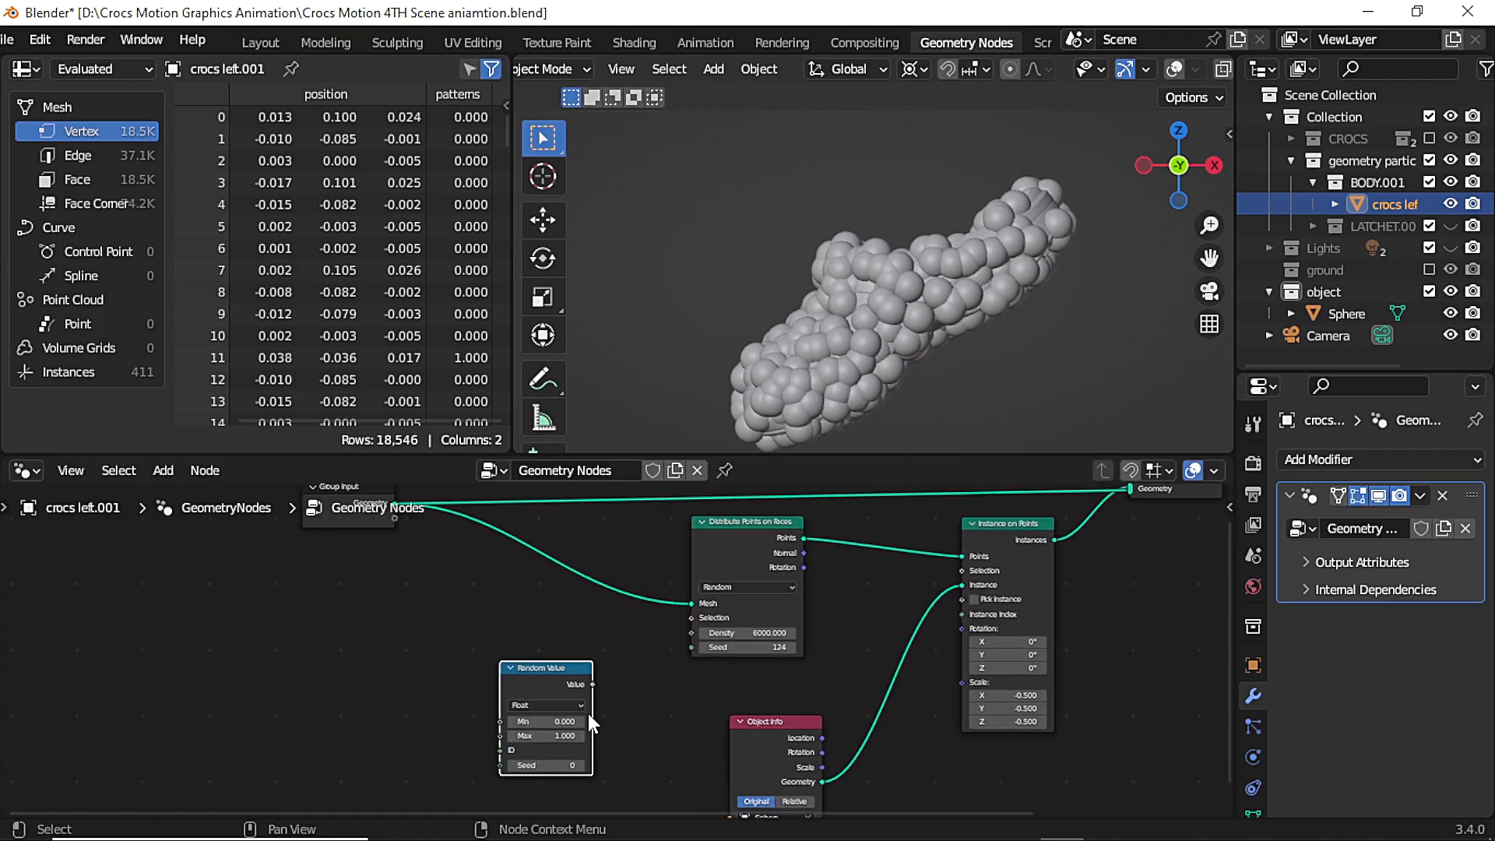
# Add a new Float input to the node group's inputs
pyautogui.click(359, 521)
pyautogui.moveTo(761, 533); pyautogui.dragTo(760, 556)
pyautogui.moveTo(656, 710); pyautogui.dragTo(690, 728, button='middle')
pyautogui.press('n')
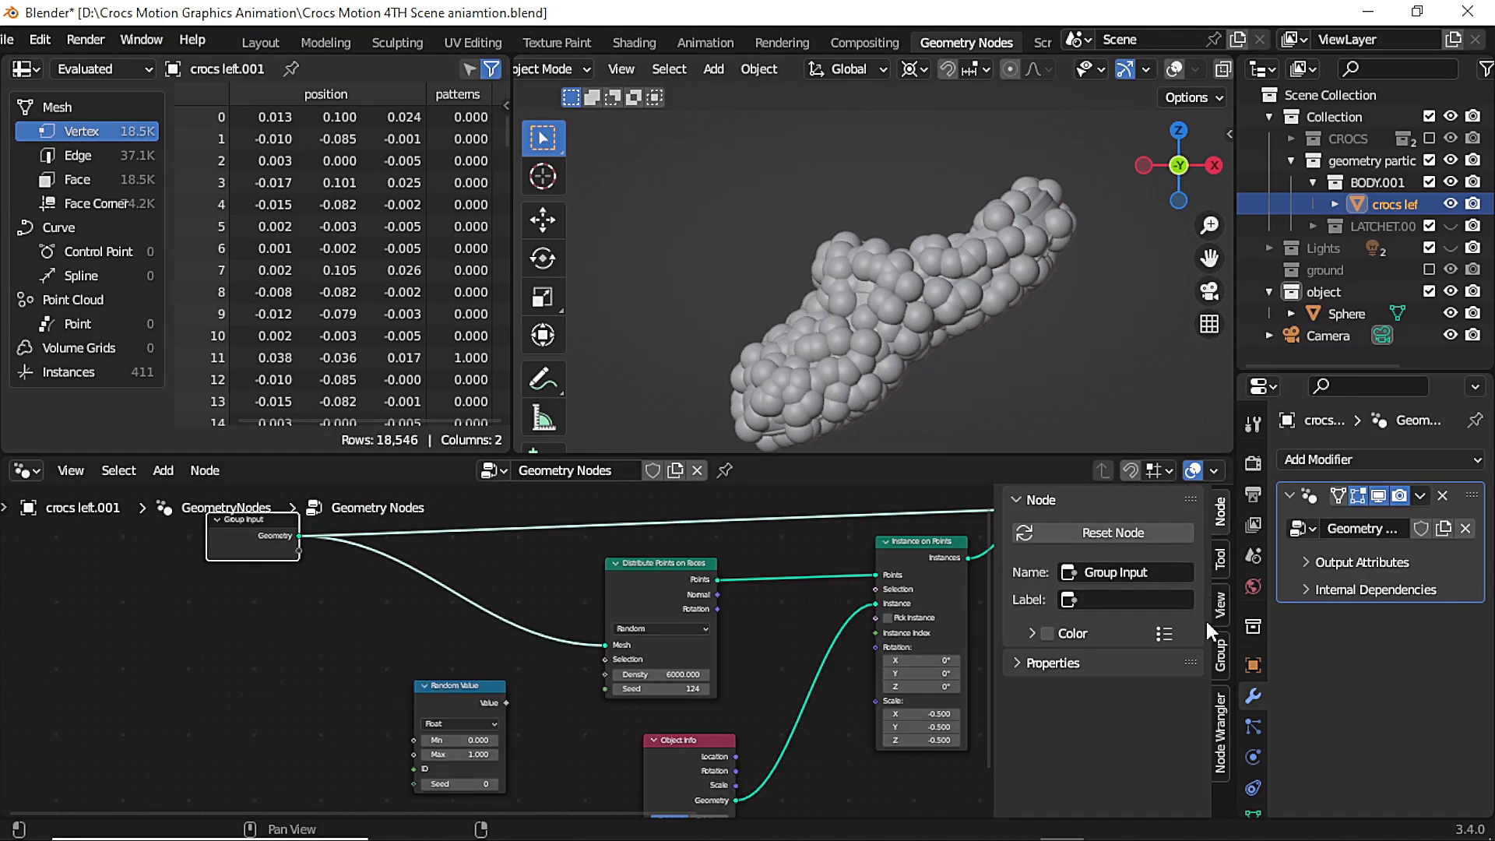
pyautogui.click(1220, 558)
pyautogui.click(1220, 514)
pyautogui.click(1221, 653)
pyautogui.click(1185, 532)
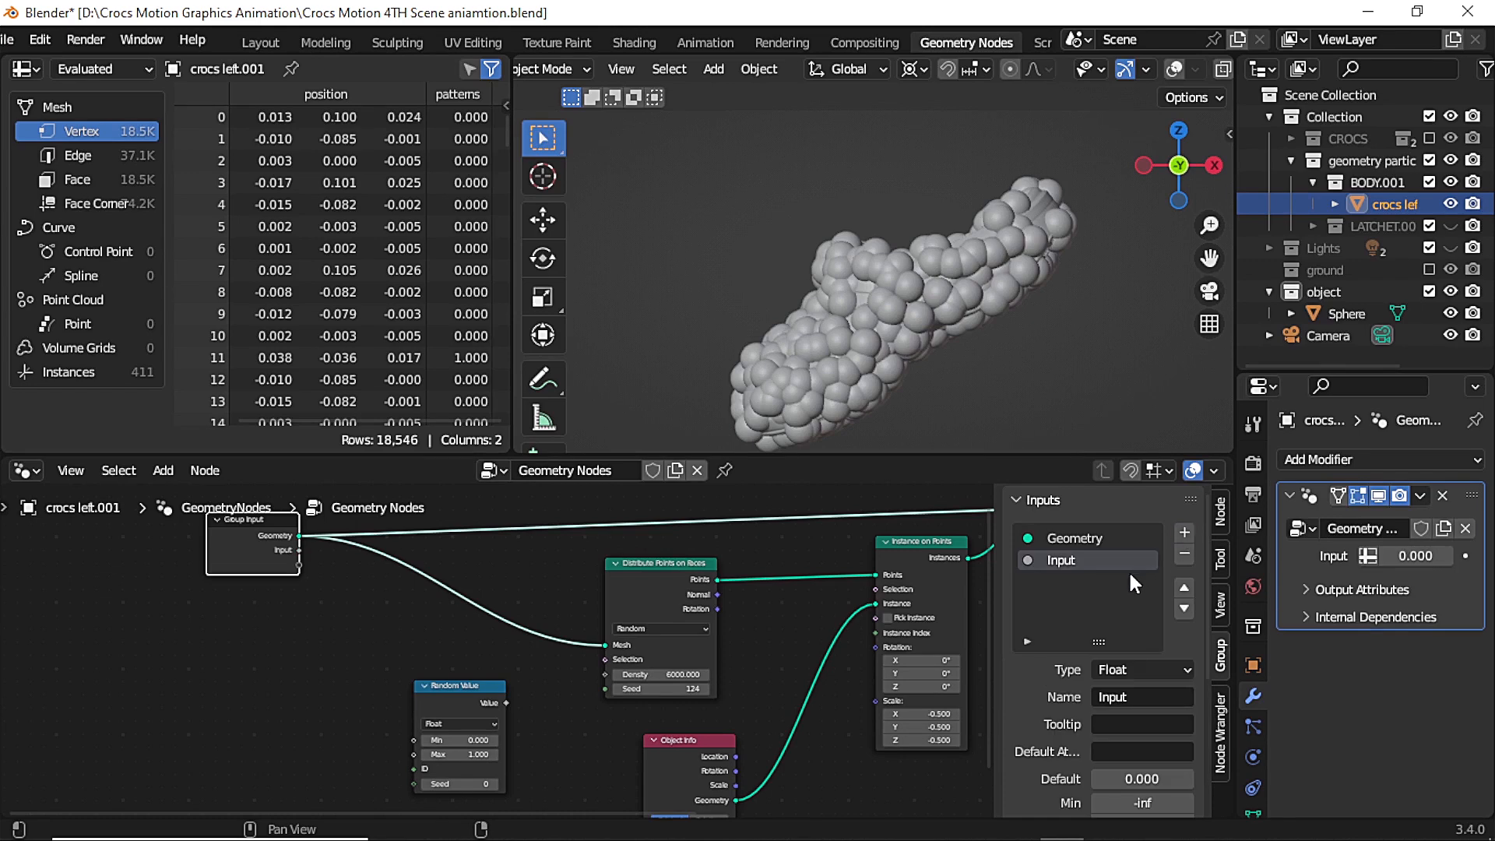
# Make room beside the Random Value node and add a Map Range node between it and the Object Info node
pyautogui.moveTo(377, 683); pyautogui.dragTo(353, 689, button='middle')
pyautogui.moveTo(407, 712); pyautogui.dragTo(423, 706)
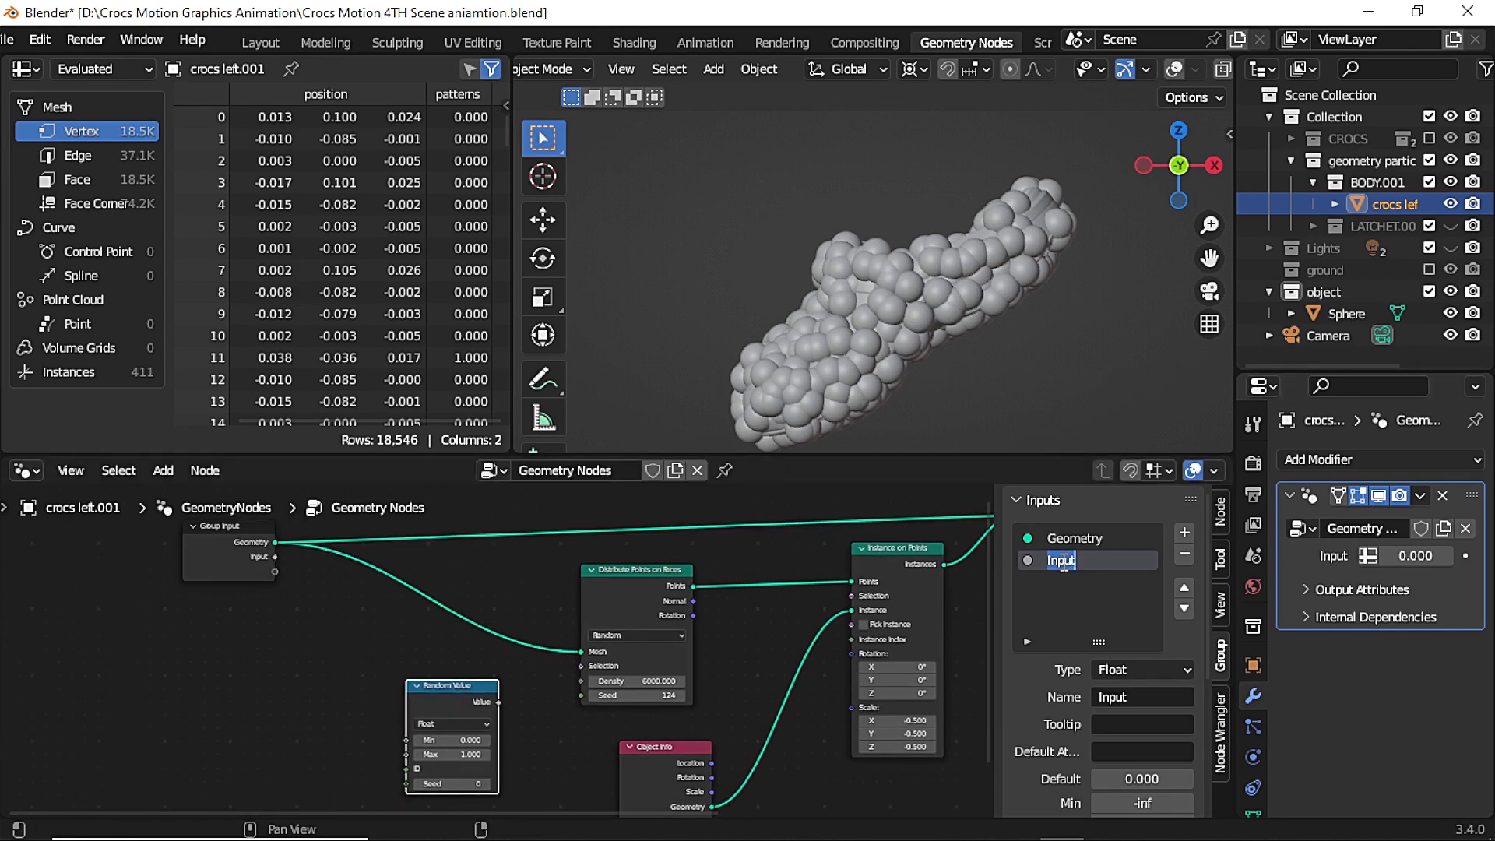
pyautogui.moveTo(433, 698); pyautogui.dragTo(385, 690)
pyautogui.hotkey('shift', 'a')
pyautogui.click(504, 320)
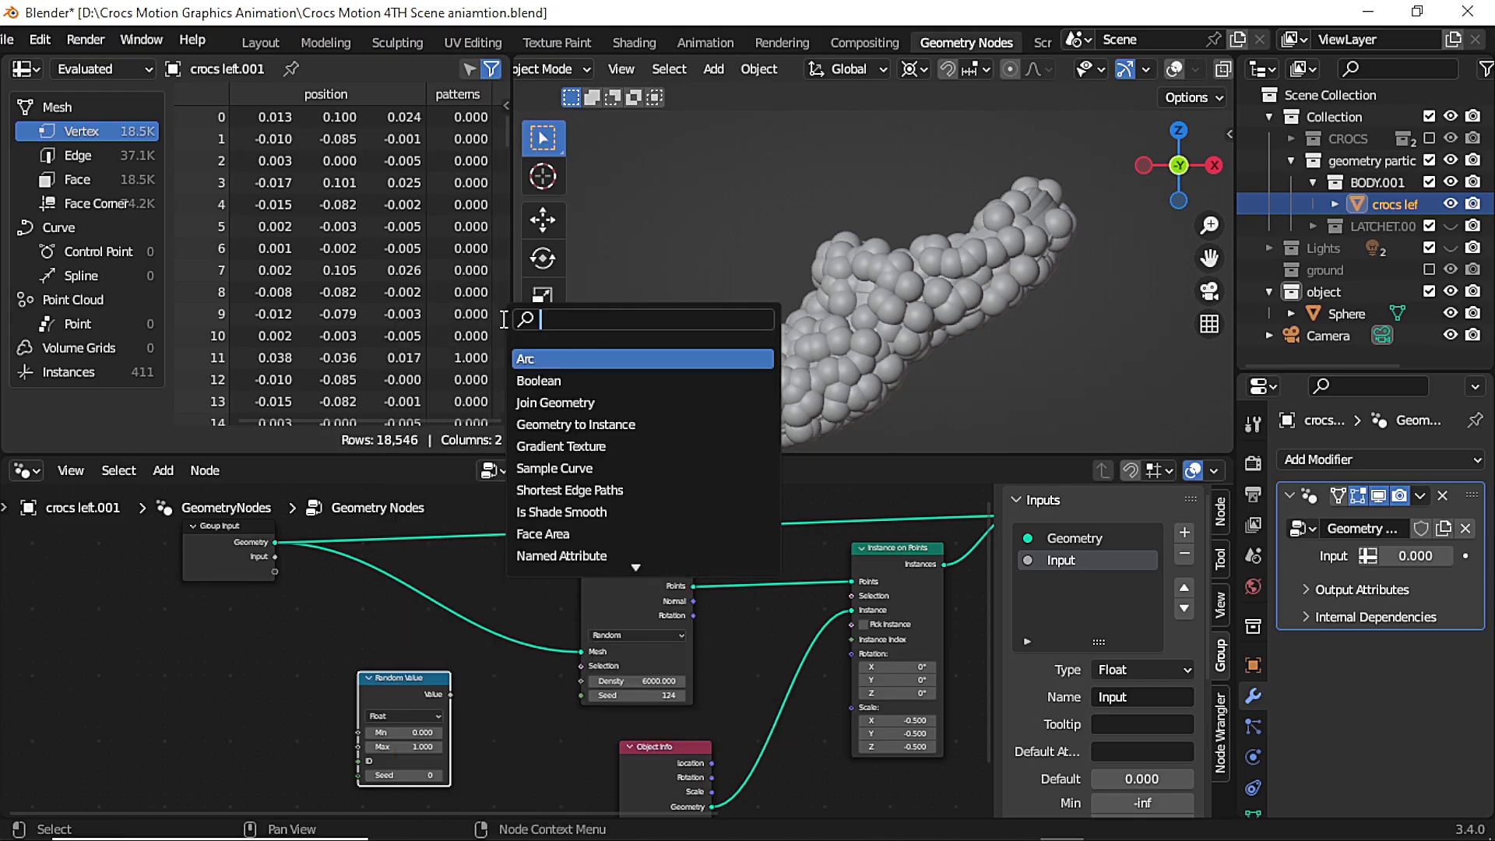
pyautogui.write('p')
pyautogui.press('Return')
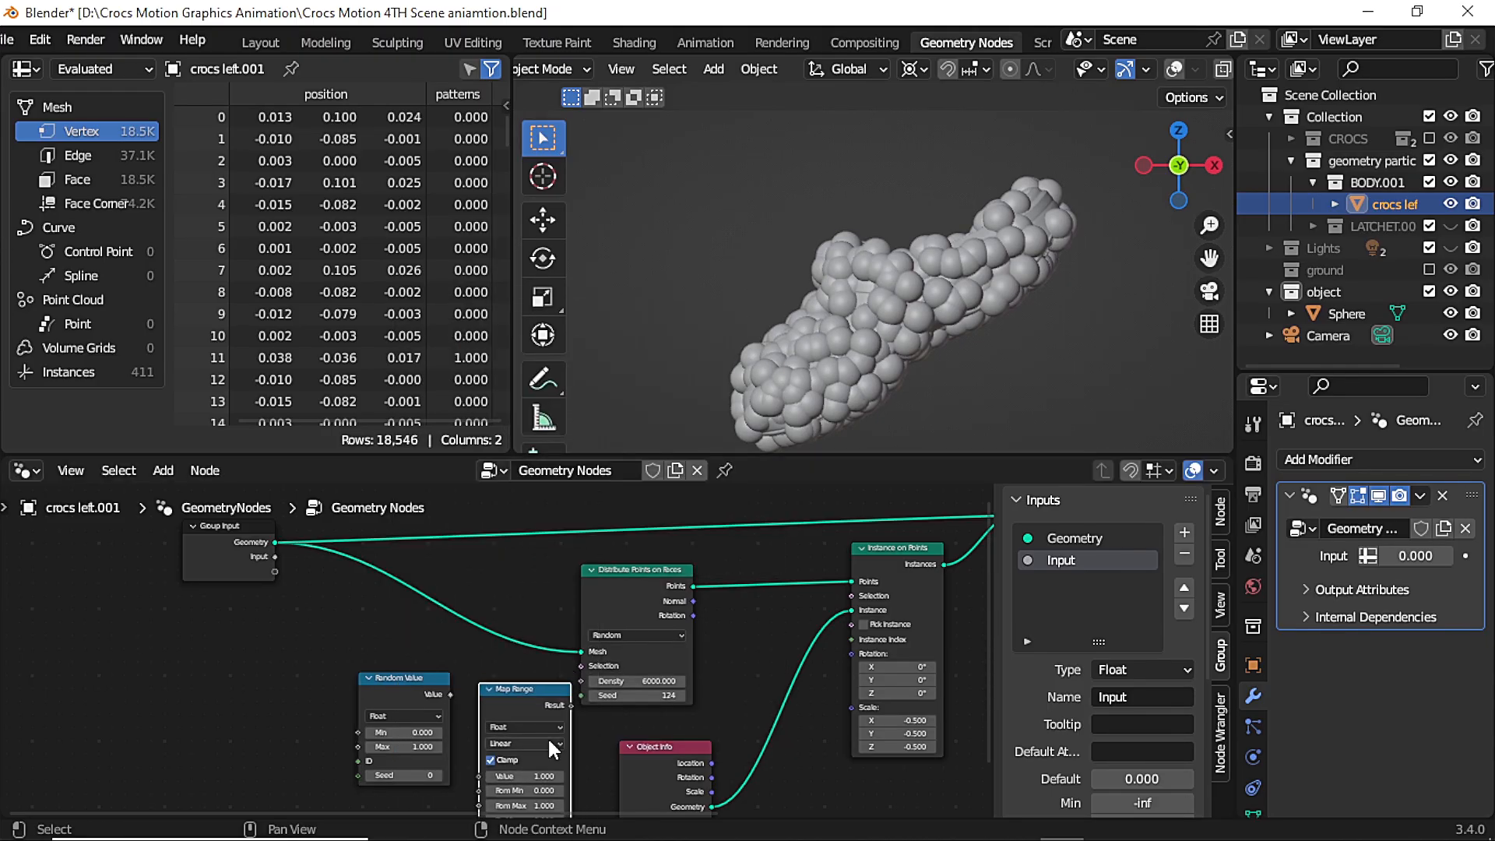
pyautogui.click(537, 732)
pyautogui.moveTo(623, 583); pyautogui.dragTo(632, 586)
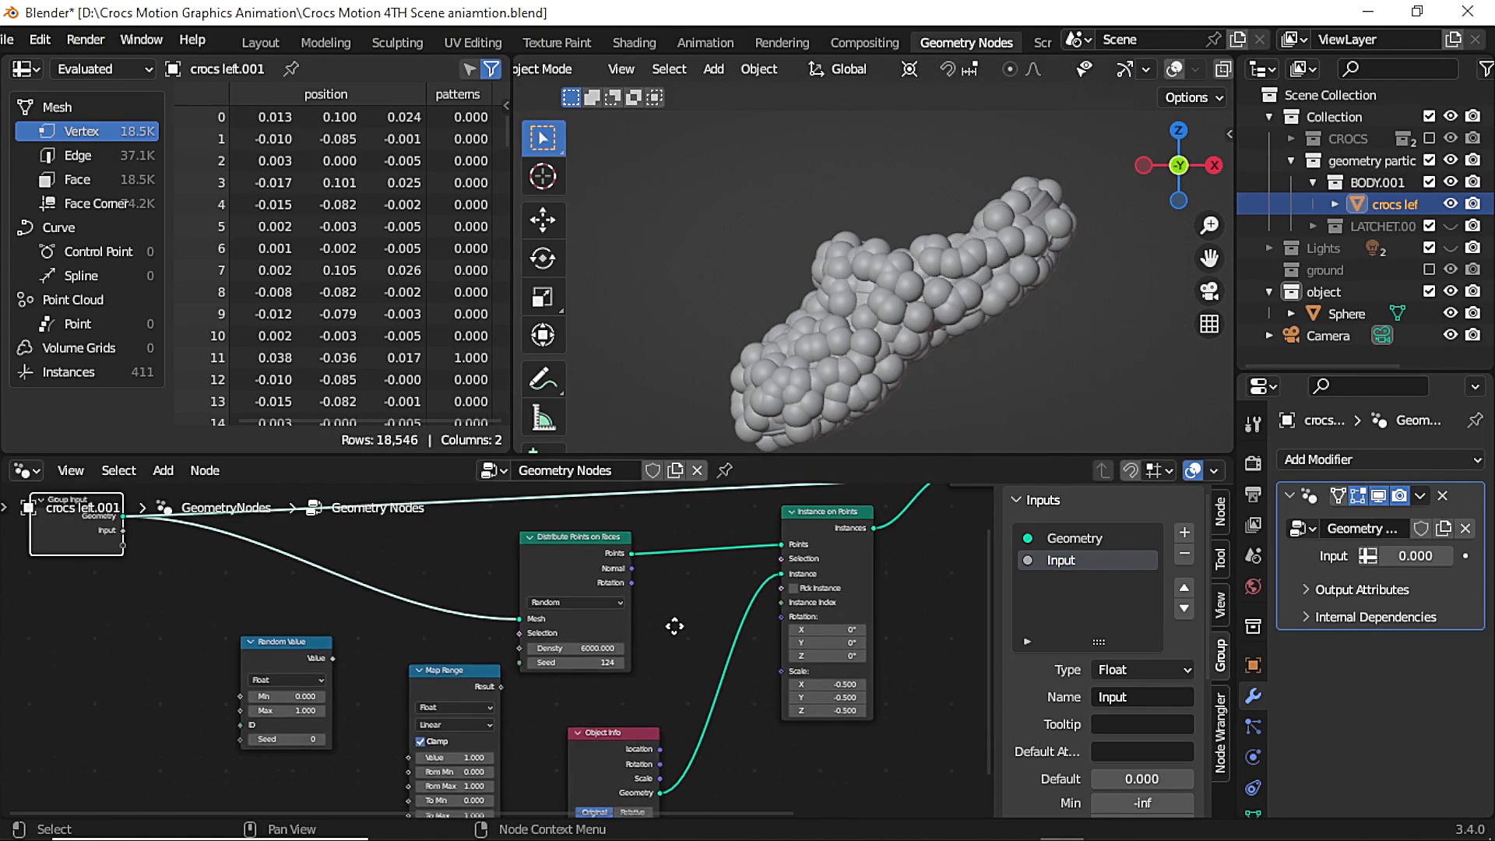
pyautogui.moveTo(674, 623); pyautogui.dragTo(810, 644, button='middle')
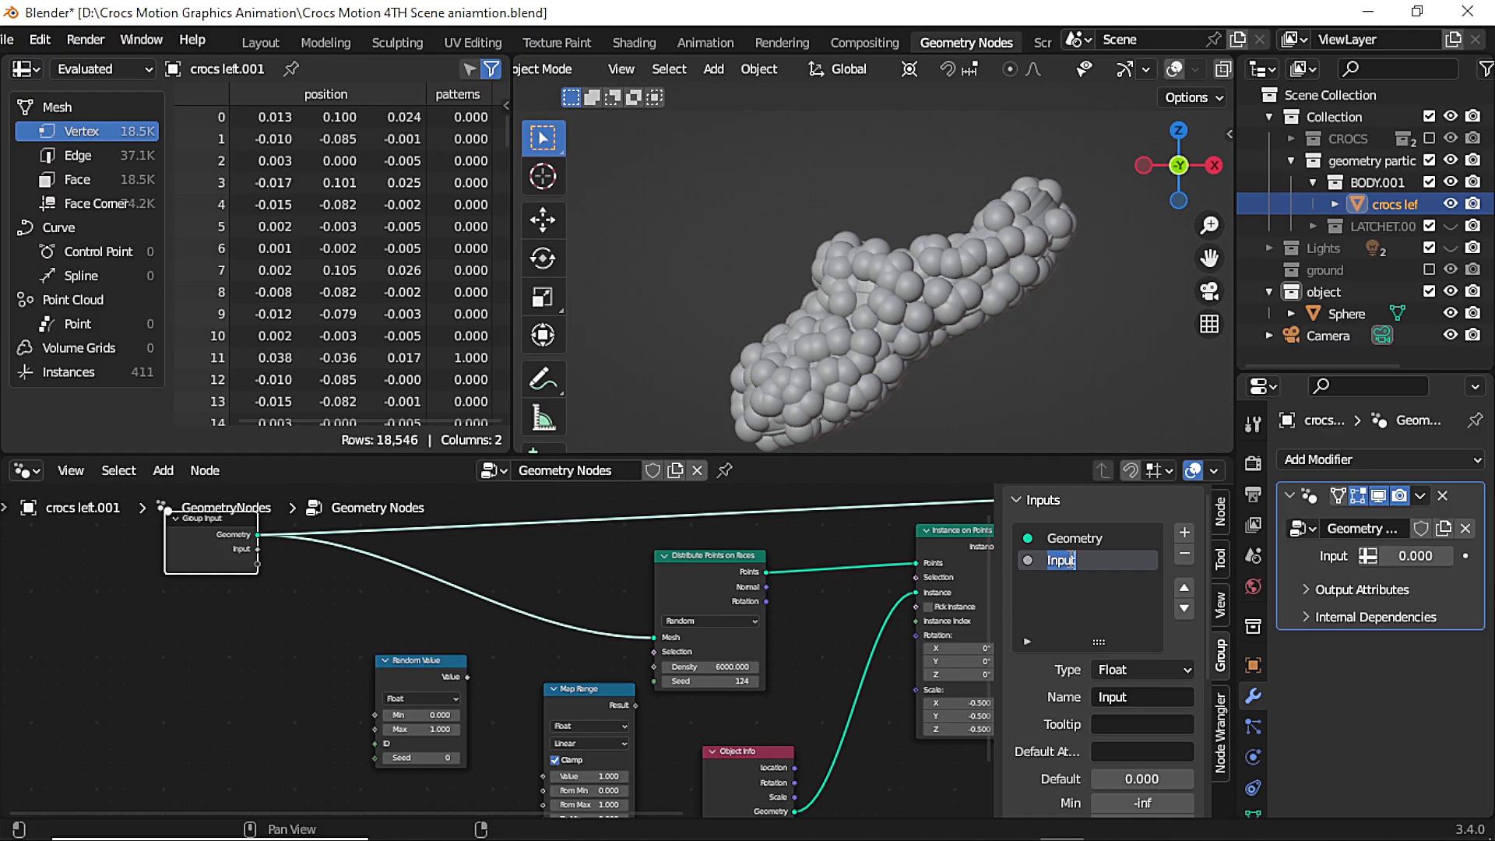
# Connect the group's Input to the Random Value node's Max and the random Value output to the Map Range node's Value
pyautogui.scroll(1, 499, 751)
pyautogui.moveTo(499, 751); pyautogui.dragTo(645, 816, button='middle')
pyautogui.scroll(1, 494, 665)
pyautogui.scroll(2, 662, 677)
pyautogui.moveTo(661, 678); pyautogui.dragTo(627, 572, button='middle')
pyautogui.scroll(-2, 646, 615)
pyautogui.moveTo(638, 646); pyautogui.dragTo(627, 685, button='middle')
pyautogui.moveTo(552, 685); pyautogui.dragTo(576, 713)
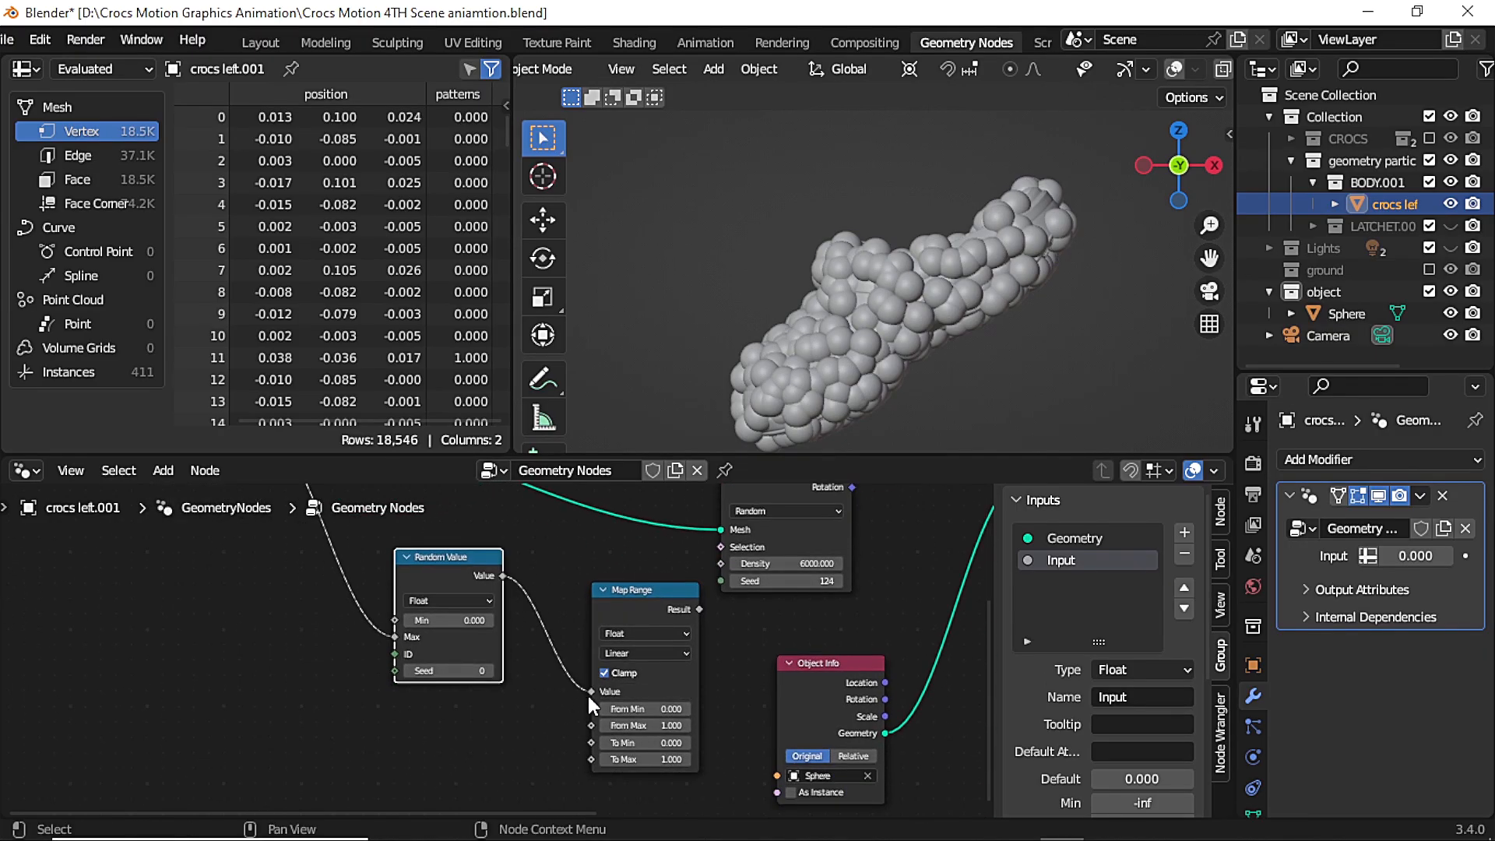
# Connect the Map Range Result to the Scale of Instance on Points and set the modifier's Input to 0.500
pyautogui.moveTo(723, 630); pyautogui.dragTo(571, 638, button='middle')
pyautogui.moveTo(535, 622); pyautogui.dragTo(507, 654)
pyautogui.moveTo(518, 648); pyautogui.dragTo(874, 600)
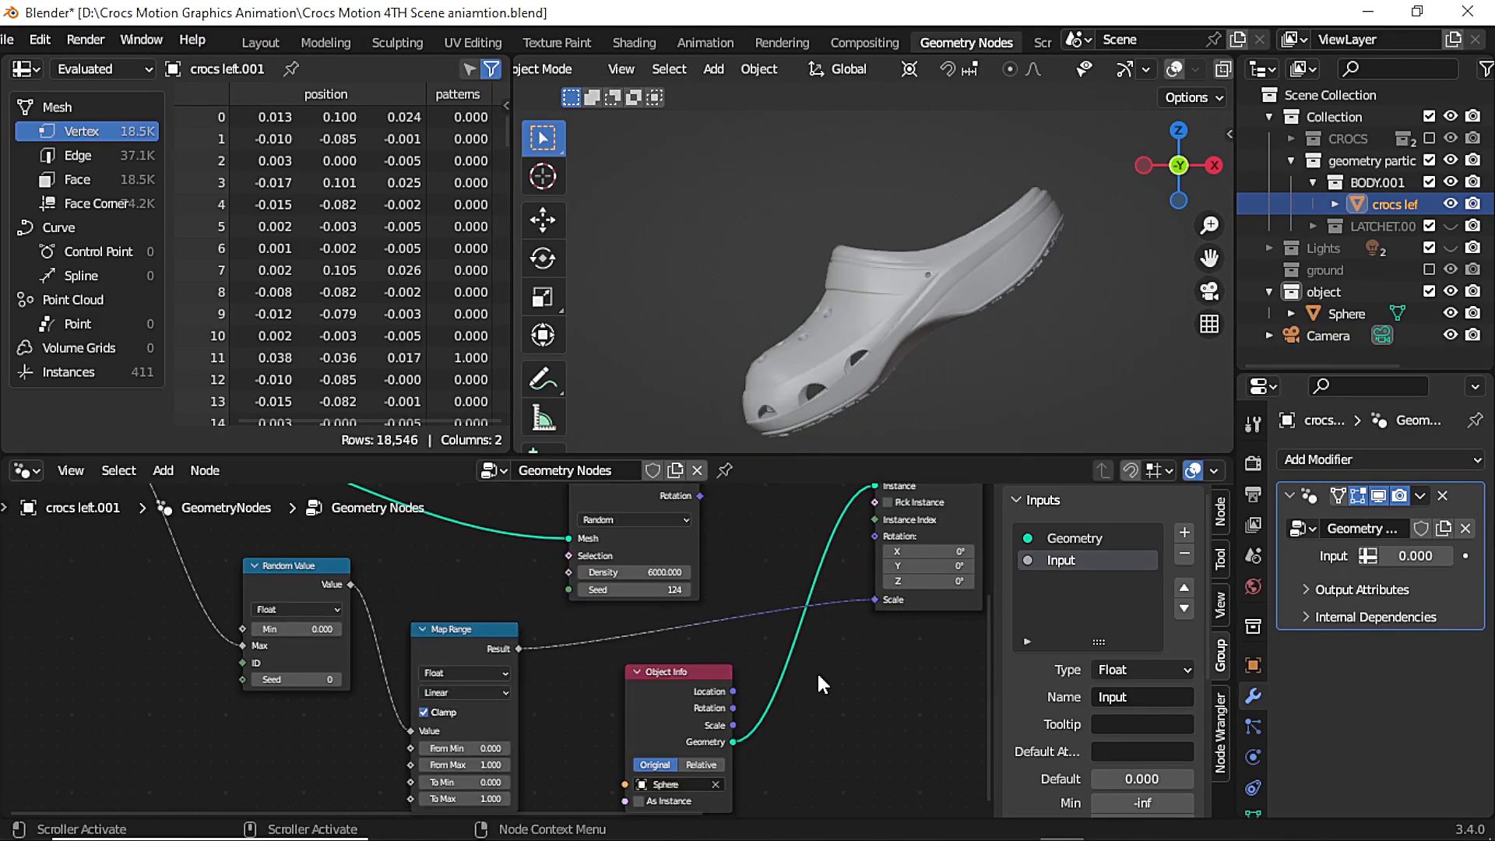
pyautogui.scroll(-1, 824, 677)
pyautogui.moveTo(1413, 556); pyautogui.dragTo(1447, 556)
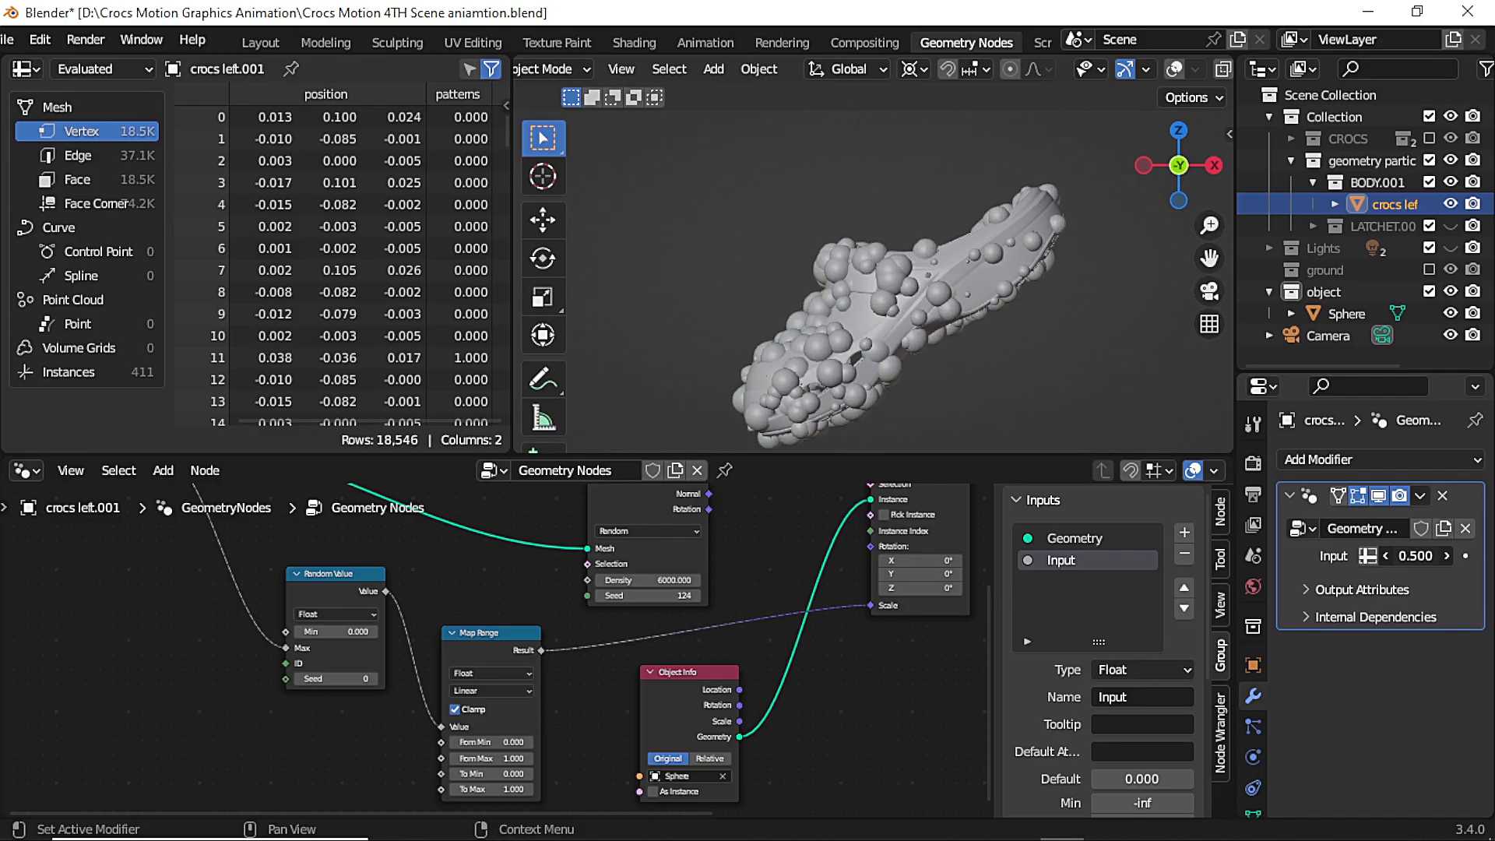
# Set the Map Range node's From Min to 0.300
pyautogui.scroll(1, 584, 717)
pyautogui.moveTo(584, 716); pyautogui.dragTo(729, 701, button='middle')
pyautogui.moveTo(619, 731); pyautogui.dragTo(641, 731)
pyautogui.scroll(-2, 714, 708)
pyautogui.moveTo(715, 718); pyautogui.dragTo(768, 733, button='middle')
pyautogui.scroll(2, 544, 714)
# Rename the group's Float input to "scale max"
pyautogui.scroll(-1, 544, 714)
pyautogui.moveTo(592, 709); pyautogui.dragTo(560, 732, button='middle')
pyautogui.scroll(-1, 559, 732)
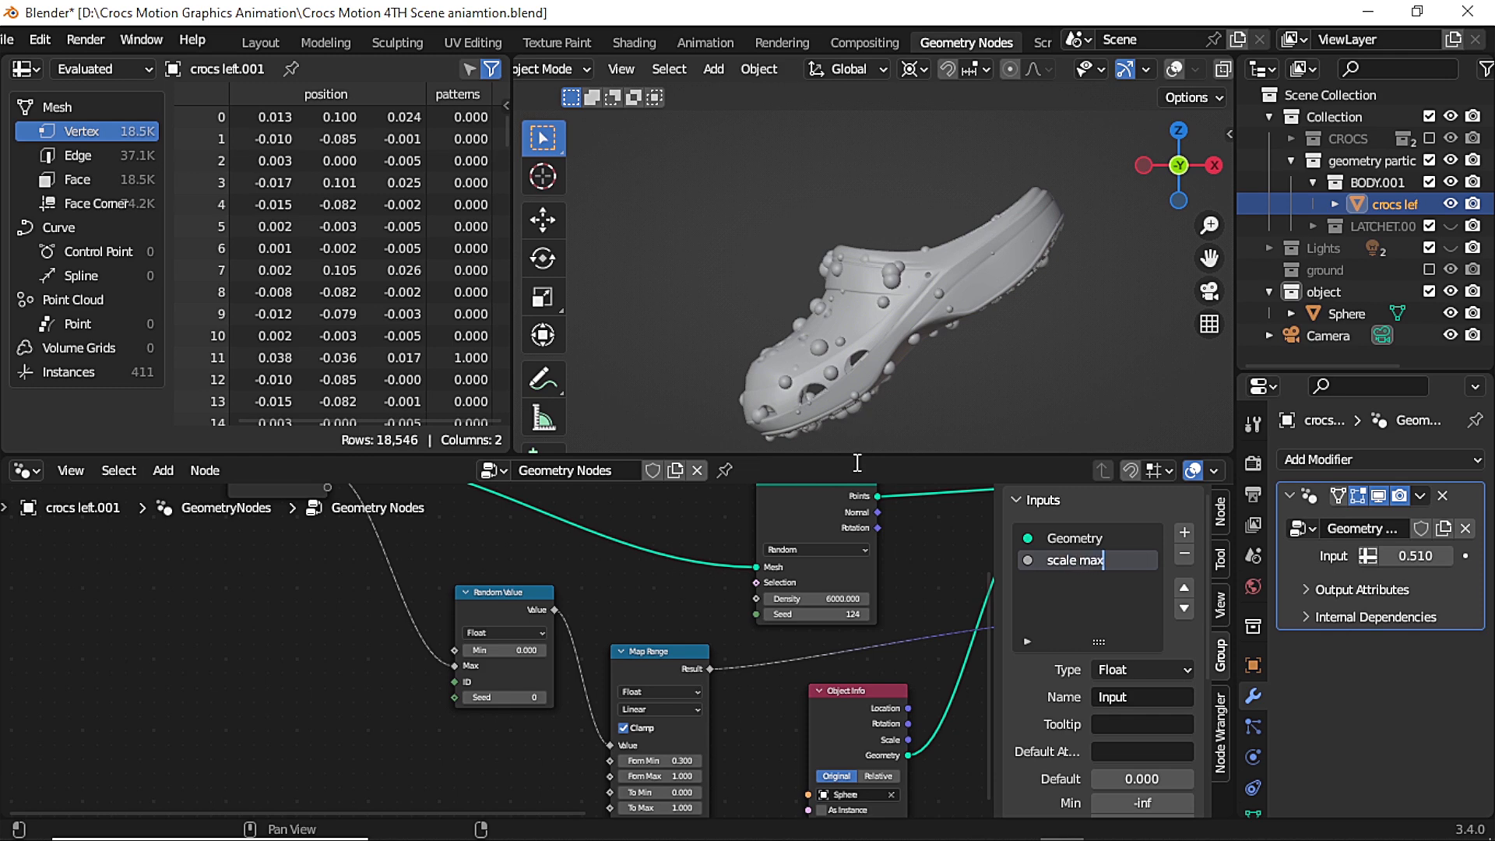
pyautogui.press('Return')
# Add a second Float group input named "SCALE ULT" and connect it to the Map Range node's From Min
pyautogui.click(1185, 532)
pyautogui.doubleClick(1085, 581)
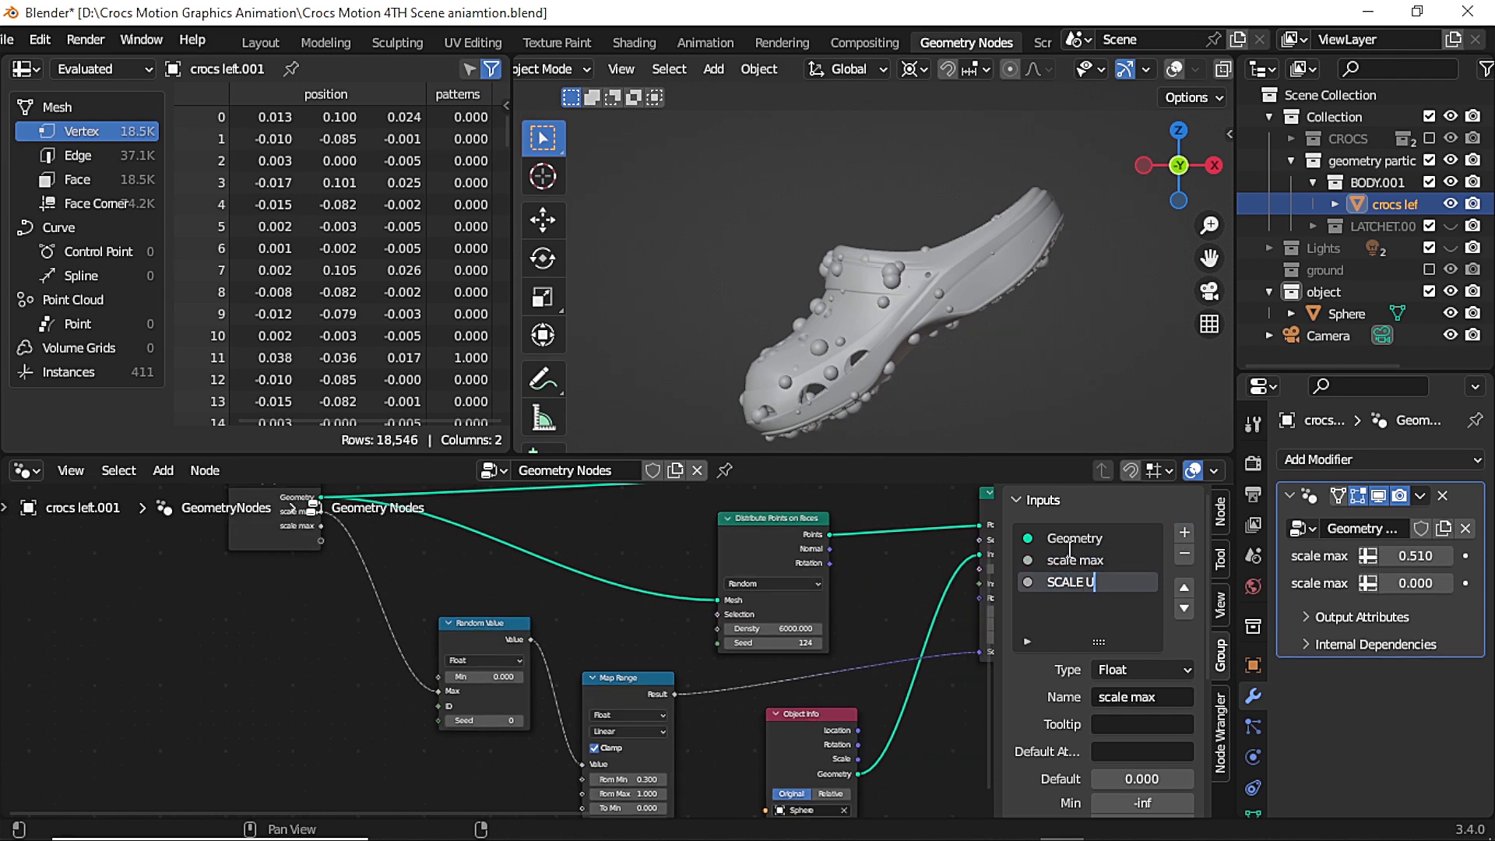
pyautogui.moveTo(322, 526); pyautogui.dragTo(633, 740)
pyautogui.moveTo(577, 683); pyautogui.dragTo(583, 668)
pyautogui.scroll(1, 729, 713)
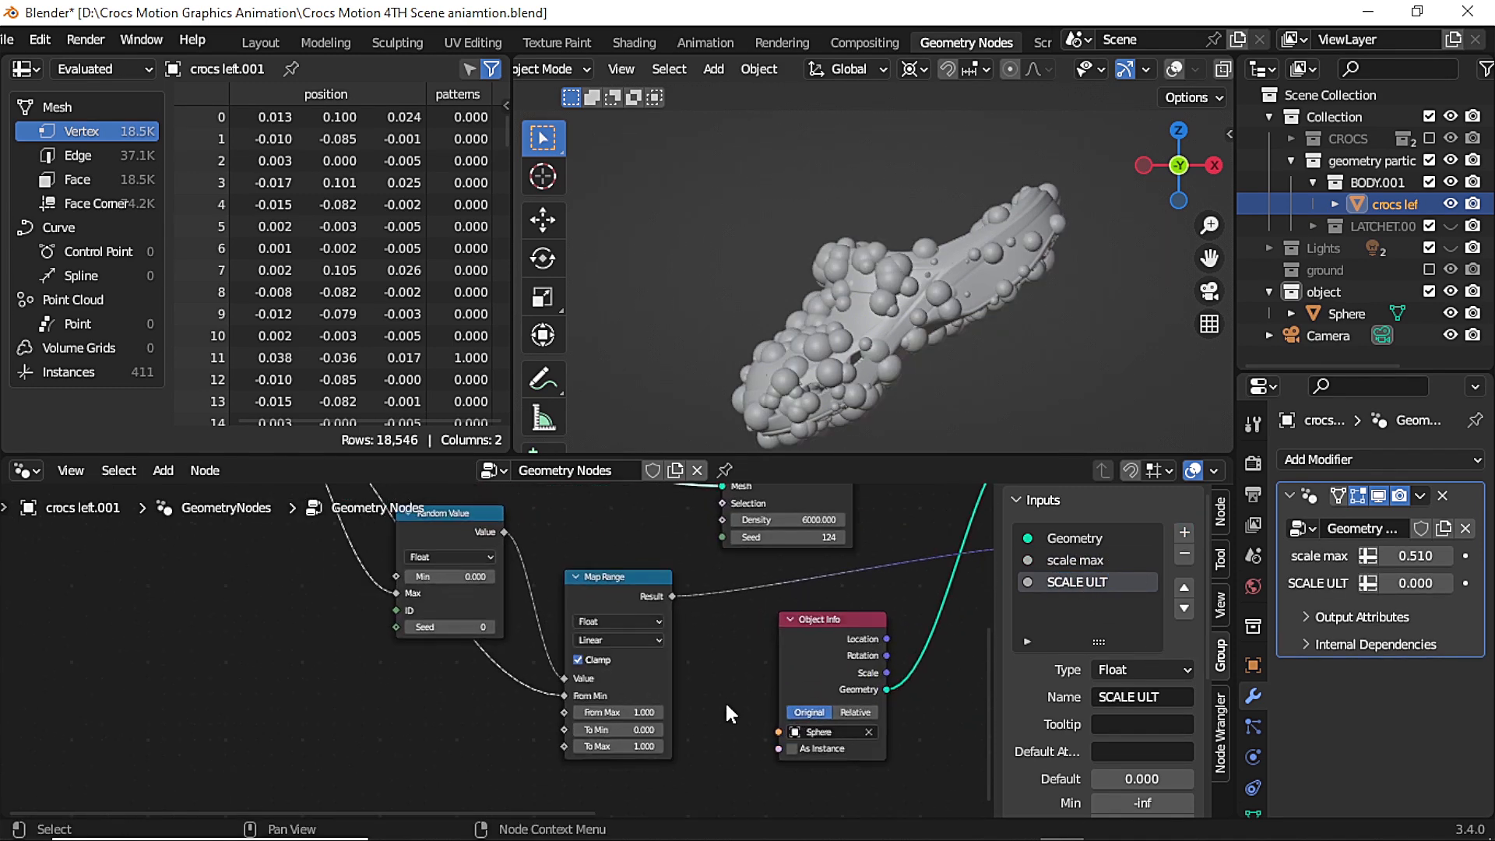
# Set the modifier's SCALE ULT to 0.050 and scale max to 0.470, checking the spheres on the shoe
pyautogui.moveTo(1406, 582)
pyautogui.mouseDown()
pyautogui.moveTo(1425, 582)
pyautogui.moveTo(1383, 582)
pyautogui.moveTo(1402, 555)
pyautogui.mouseUp()
pyautogui.scroll(-2, 677, 657)
pyautogui.scroll(1, 637, 736)
pyautogui.scroll(-1, 598, 658)
pyautogui.scroll(1, 598, 658)
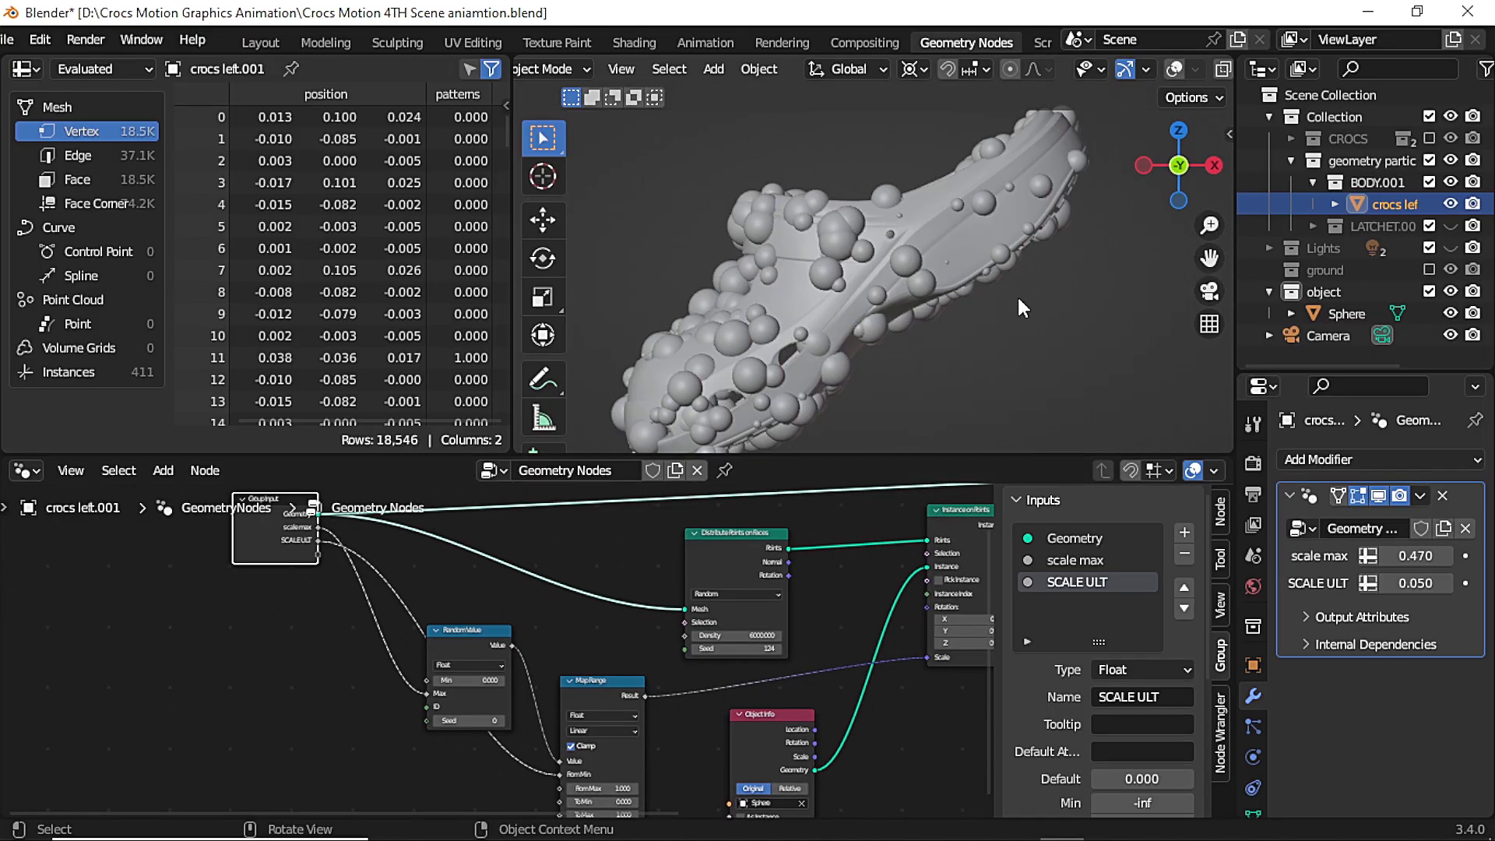
pyautogui.press('n')
pyautogui.click(1178, 65)
pyautogui.click(1178, 64)
pyautogui.press('n')
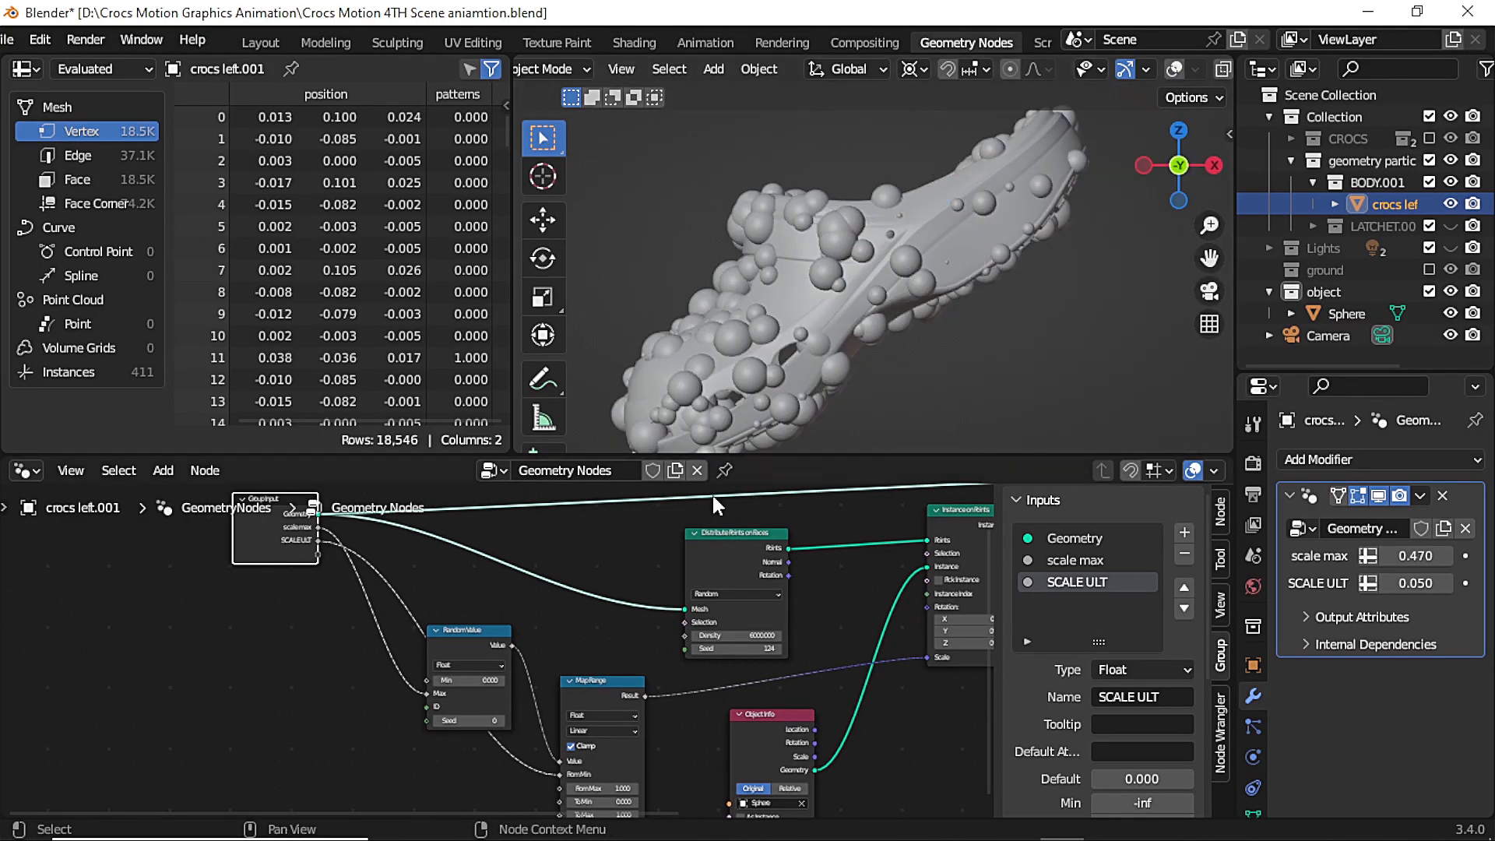
# Set the Distribute Points on Faces Density to 10000 and Seed to 92, viewing the shoe from several angles
pyautogui.scroll(-1, 763, 642)
pyautogui.scroll(5, 754, 646)
pyautogui.moveTo(751, 651); pyautogui.dragTo(726, 651)
pyautogui.moveTo(1178, 165); pyautogui.dragTo(1181, 202)
pyautogui.scroll(3, 766, 598)
pyautogui.click(772, 646)
pyautogui.press('Return')
pyautogui.click(1181, 187)
pyautogui.click(1181, 203)
pyautogui.scroll(-4, 834, 606)
pyautogui.scroll(-1, 835, 615)
# Try a From Max of 0.100 on the Map Range node and undo the change
pyautogui.moveTo(846, 662); pyautogui.dragTo(768, 576, button='middle')
pyautogui.scroll(-1, 798, 745)
pyautogui.scroll(1, 794, 746)
pyautogui.moveTo(660, 720); pyautogui.dragTo(757, 441, button='middle')
pyautogui.scroll(5, 748, 775)
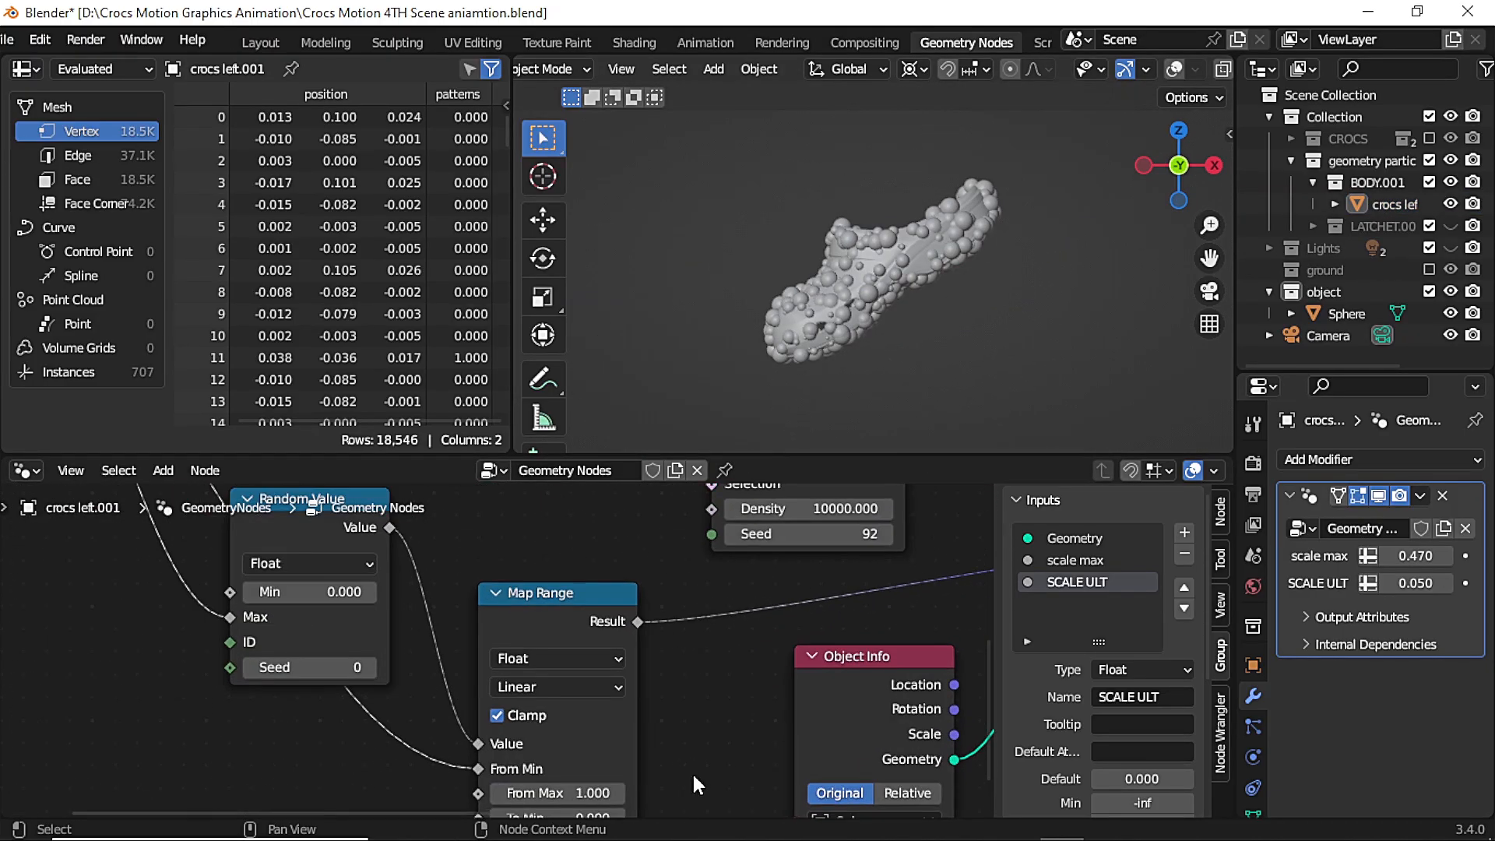
pyautogui.moveTo(694, 784); pyautogui.dragTo(721, 743, button='middle')
pyautogui.scroll(-2, 721, 748)
pyautogui.scroll(2, 721, 747)
pyautogui.moveTo(593, 730); pyautogui.dragTo(563, 730)
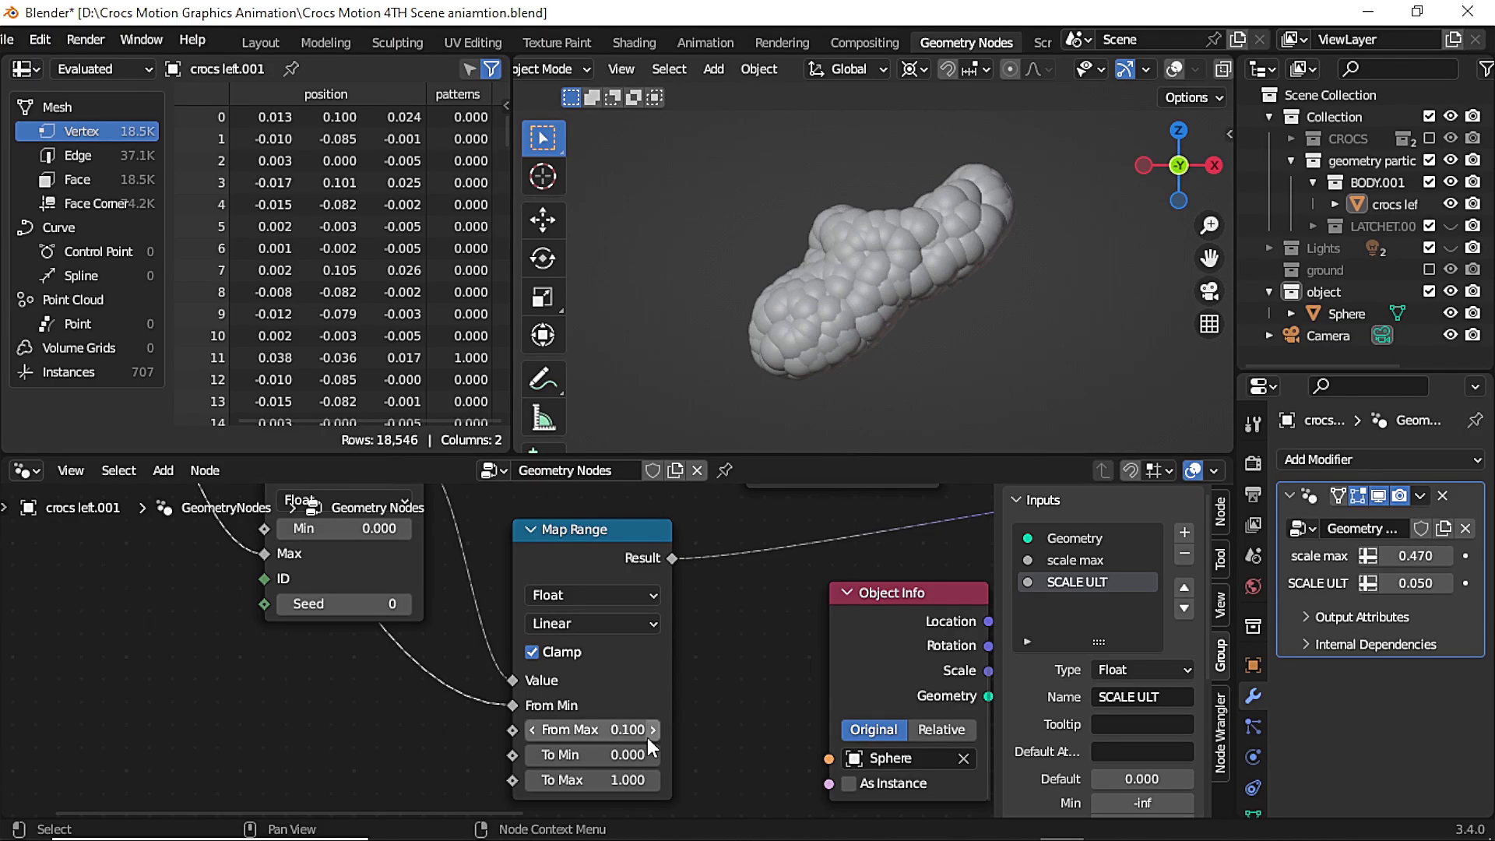
pyautogui.hotkey('ctrl', 'z')
pyautogui.moveTo(643, 754)
pyautogui.mouseDown()
pyautogui.moveTo(767, 754)
pyautogui.moveTo(642, 754)
pyautogui.mouseUp()
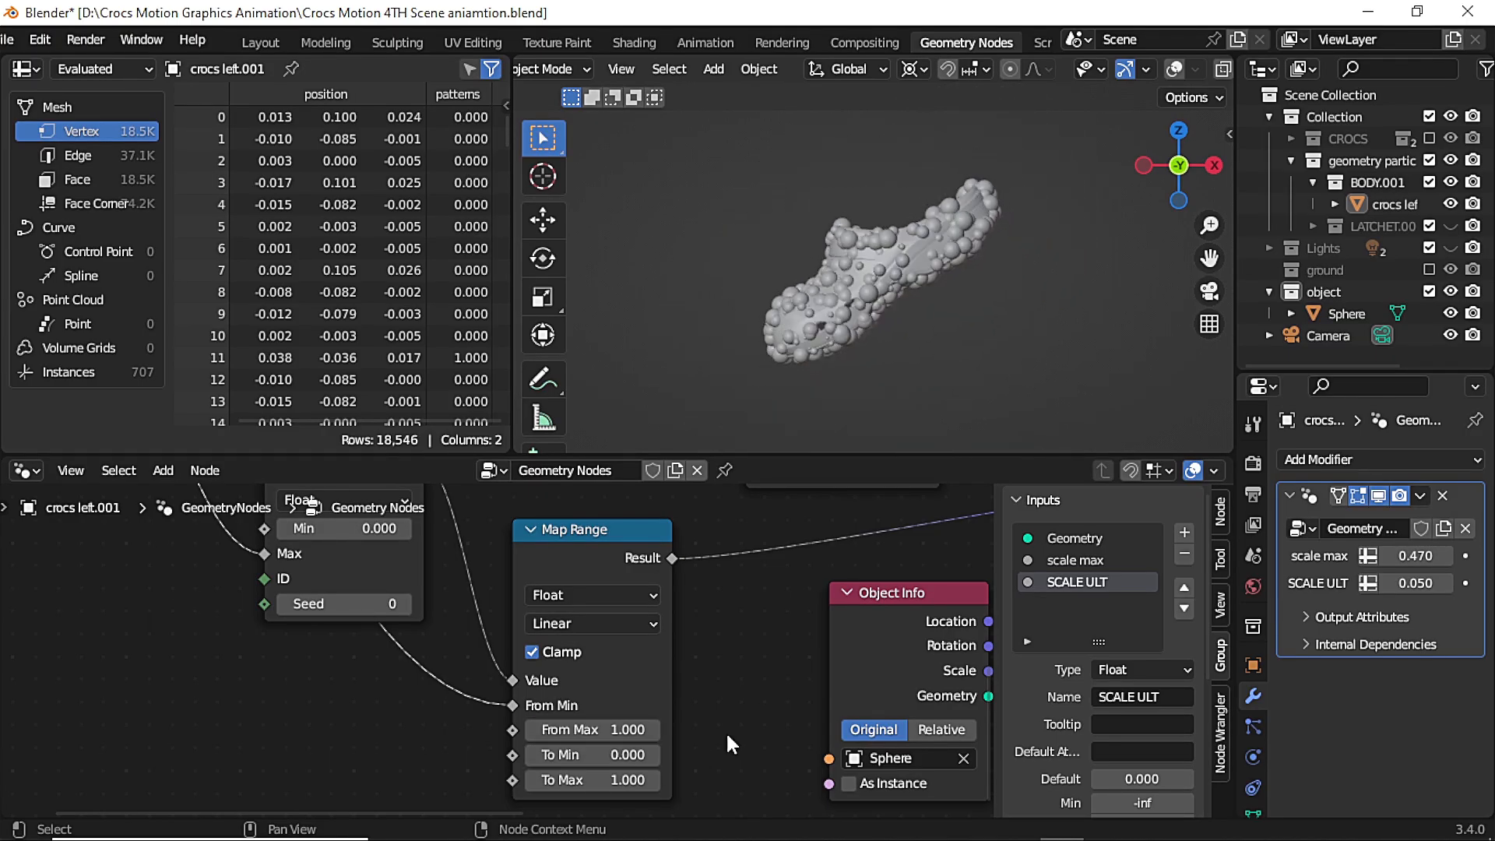
# Try Distribute Points on Faces densities of 100000 and 50000
pyautogui.scroll(1, 731, 743)
pyautogui.moveTo(715, 664); pyautogui.dragTo(721, 764, button='middle')
pyautogui.scroll(-1, 898, 270)
pyautogui.scroll(4, 898, 272)
pyautogui.moveTo(893, 357); pyautogui.dragTo(872, 524, button='middle')
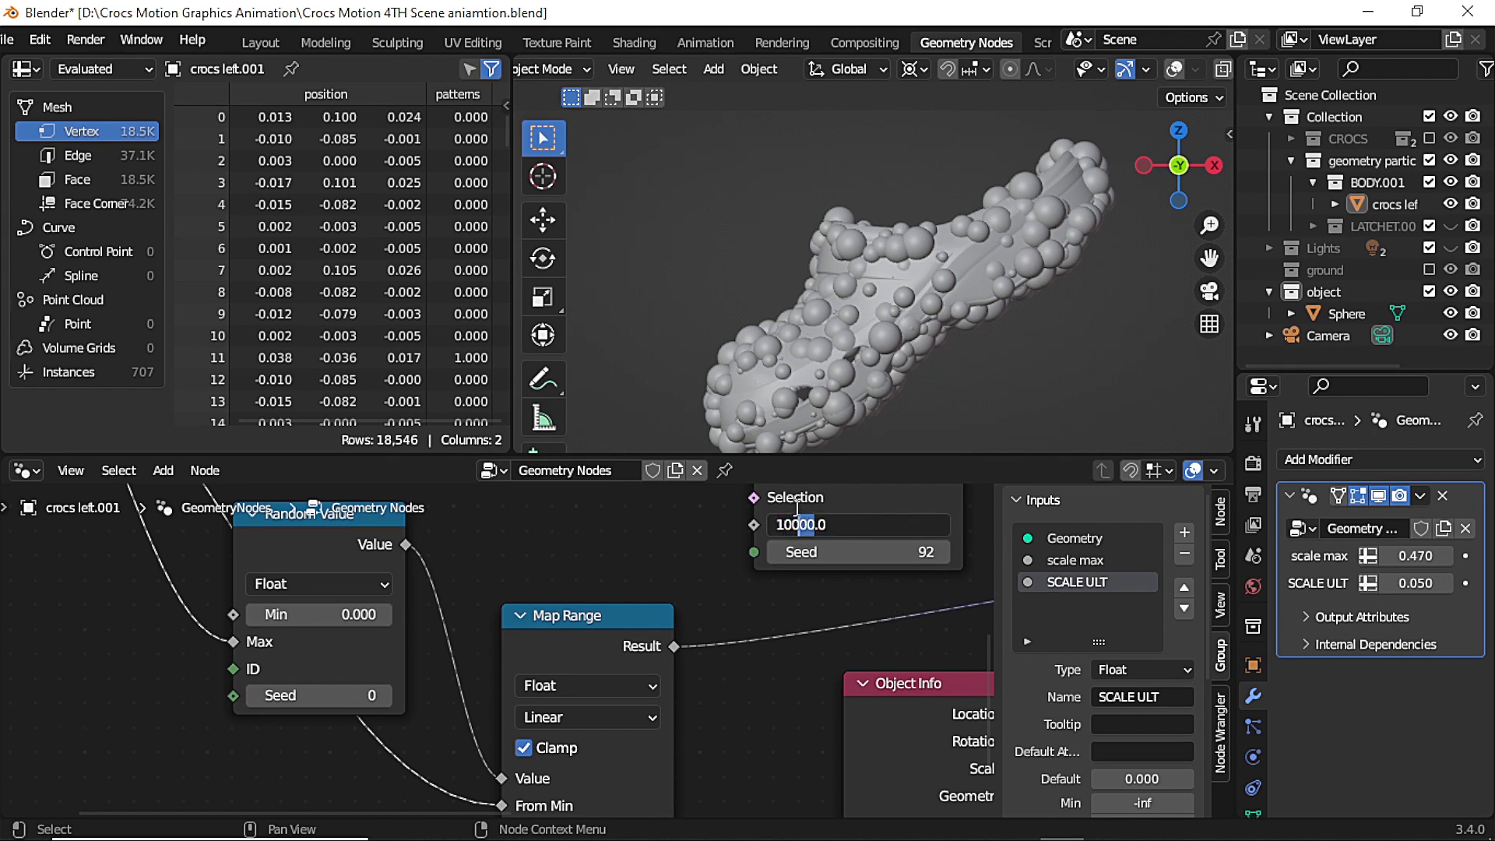
pyautogui.write('0')
pyautogui.press('Return')
pyautogui.click(825, 522)
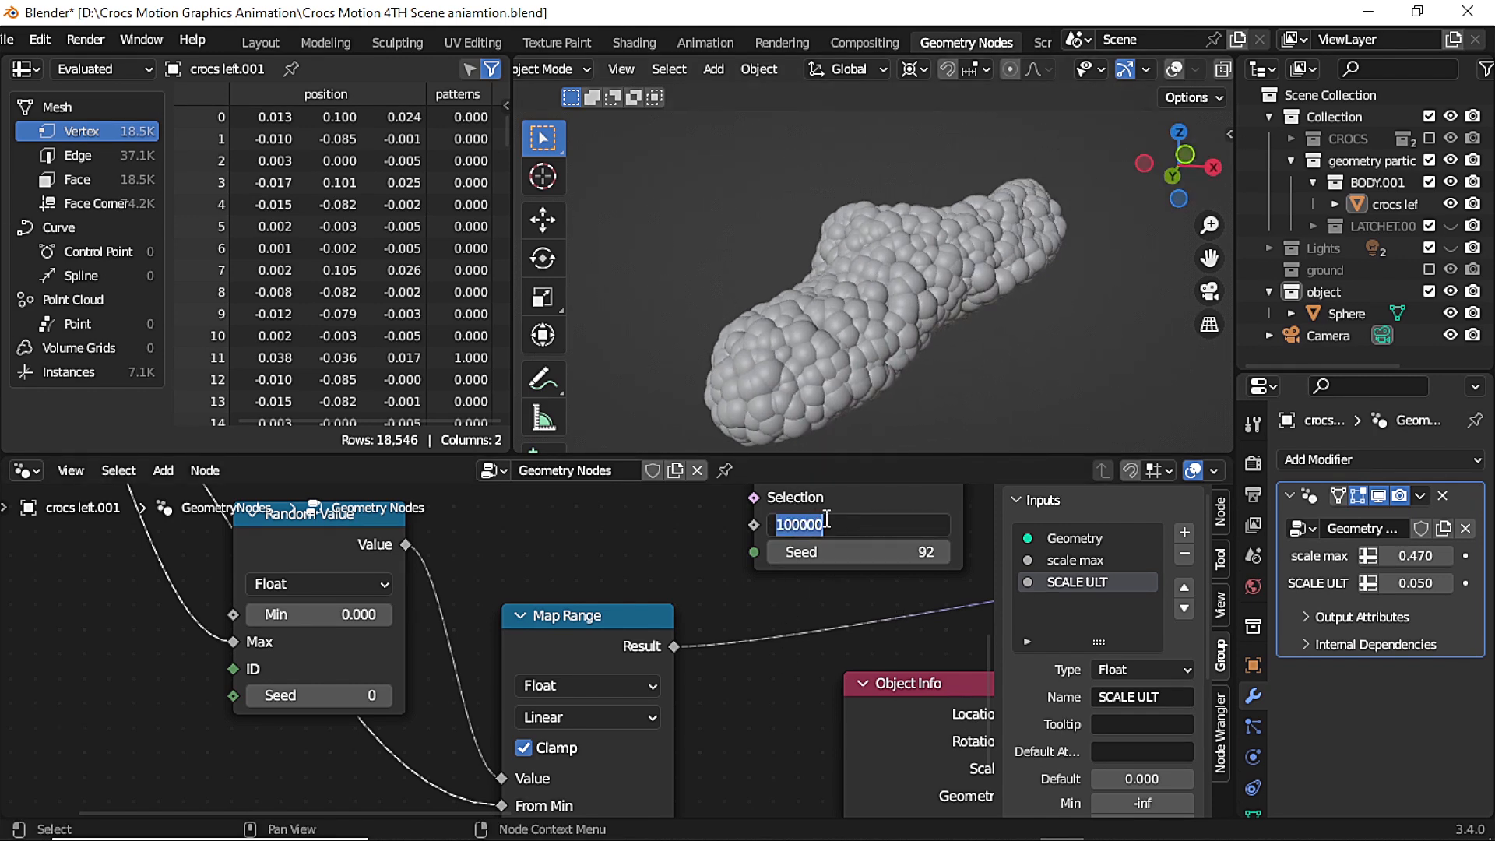
pyautogui.write('50')
pyautogui.press('Return')
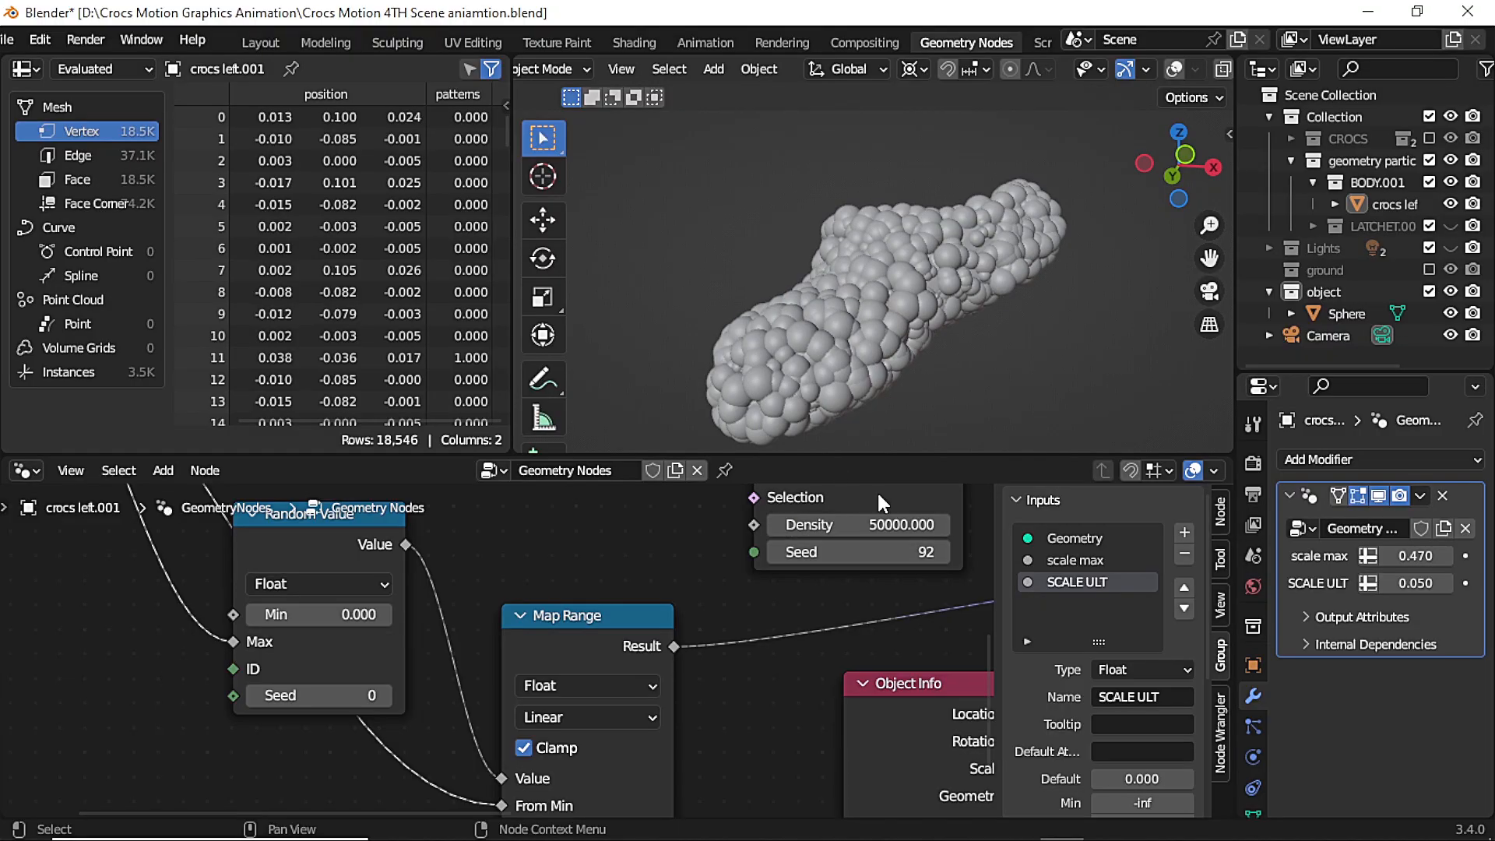
# Try lower Distribute Points on Faces densities of 20000 and 30000
pyautogui.moveTo(1177, 170); pyautogui.dragTo(1170, 216)
pyautogui.scroll(1, 844, 542)
pyautogui.click(838, 525)
pyautogui.moveTo(782, 523); pyautogui.dragTo(771, 516)
pyautogui.write('2')
pyautogui.press('Return')
pyautogui.write('3')
pyautogui.press('Return')
# Set the Distribute Points on Faces Density to 40000 and Seed to 99, inspecting the shoe from different sides
pyautogui.click(779, 526)
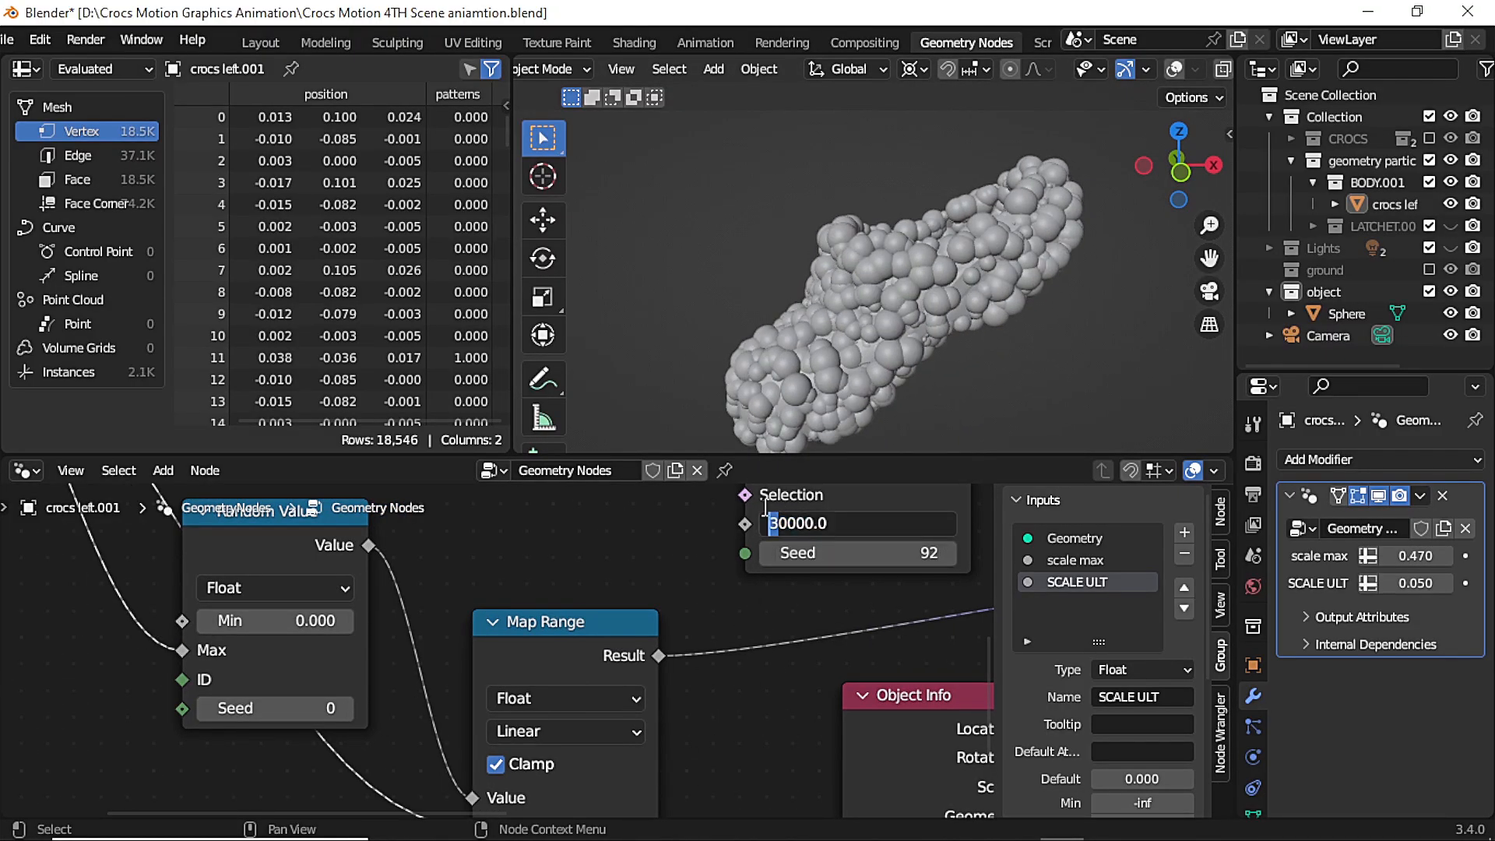
pyautogui.write('4')
pyautogui.press('Return')
pyautogui.moveTo(1177, 168); pyautogui.dragTo(1149, 98)
pyautogui.moveTo(857, 553); pyautogui.dragTo(903, 553)
pyautogui.moveTo(1178, 167); pyautogui.dragTo(1090, 218)
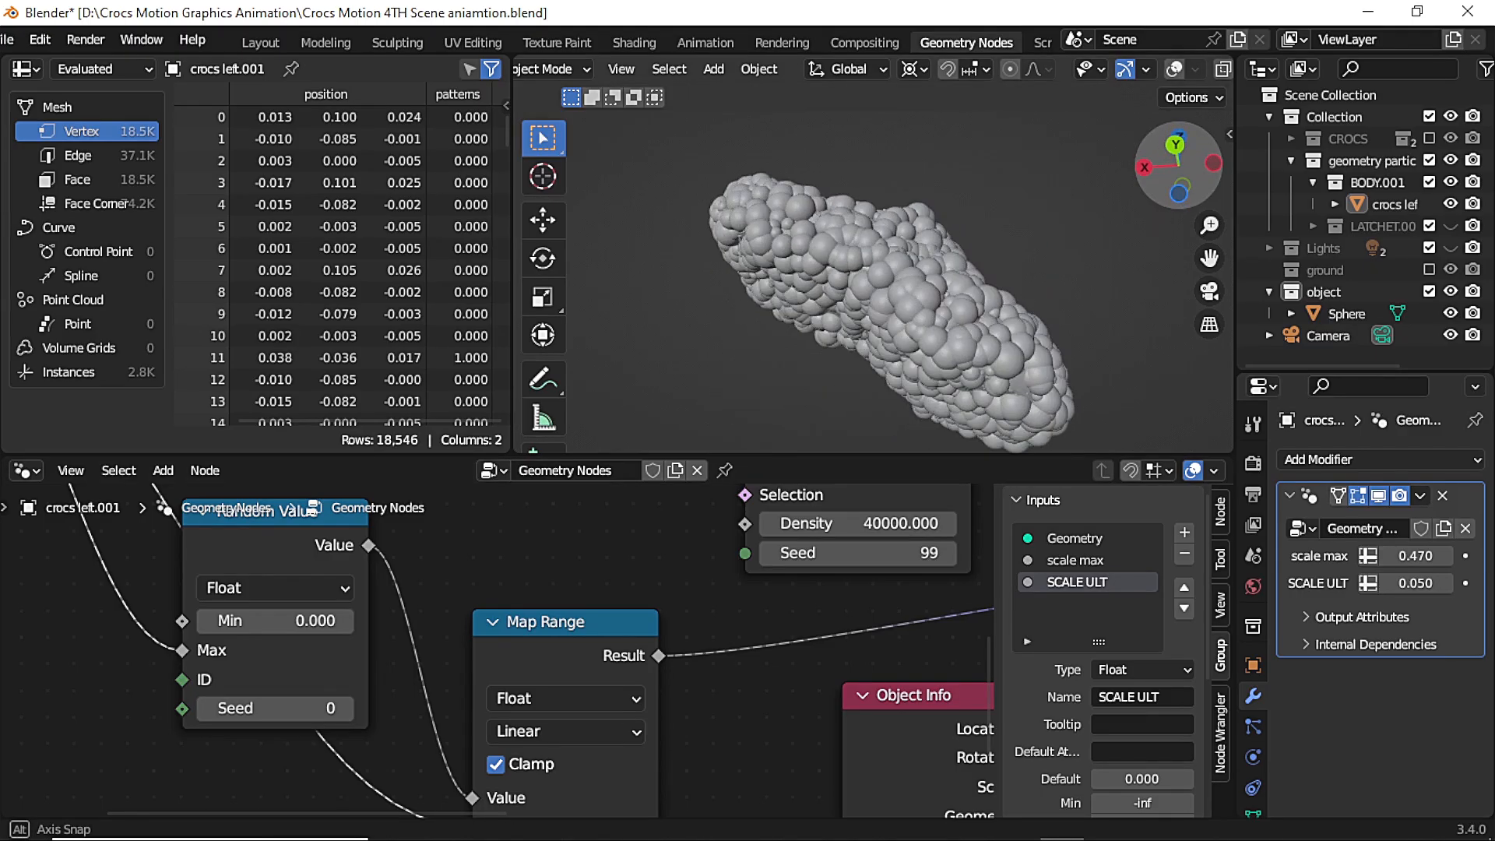
pyautogui.click(1176, 150)
pyautogui.scroll(-2, 841, 389)
# Enlarge the timeline, go to frame 32 and keyframe SCALE ULT at 0.050
pyautogui.moveTo(799, 455); pyautogui.dragTo(794, 328)
pyautogui.scroll(-10, 741, 605)
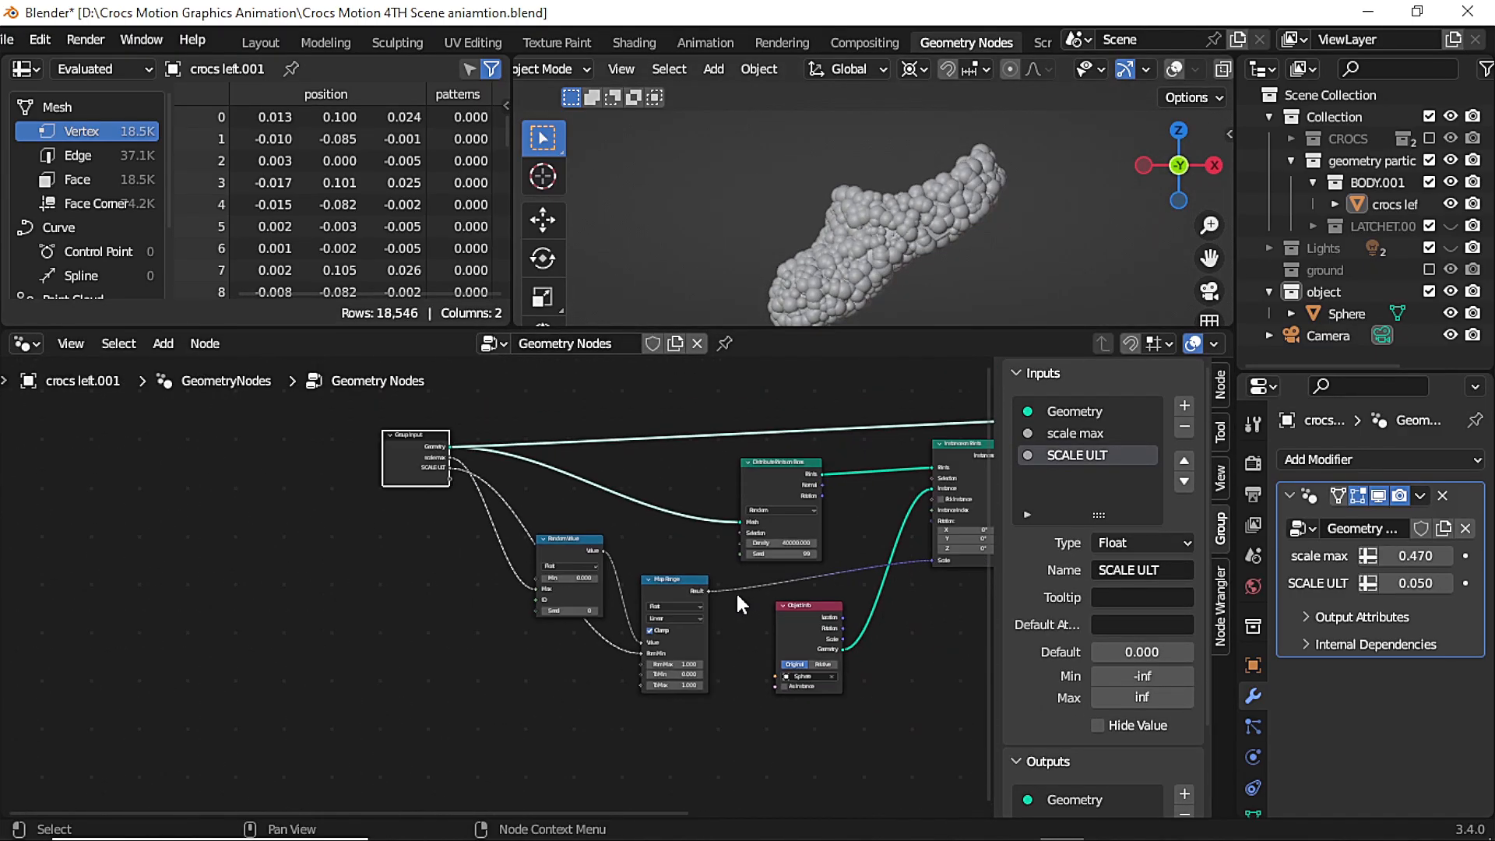
pyautogui.moveTo(724, 817); pyautogui.dragTo(720, 649)
pyautogui.moveTo(304, 691); pyautogui.dragTo(471, 714)
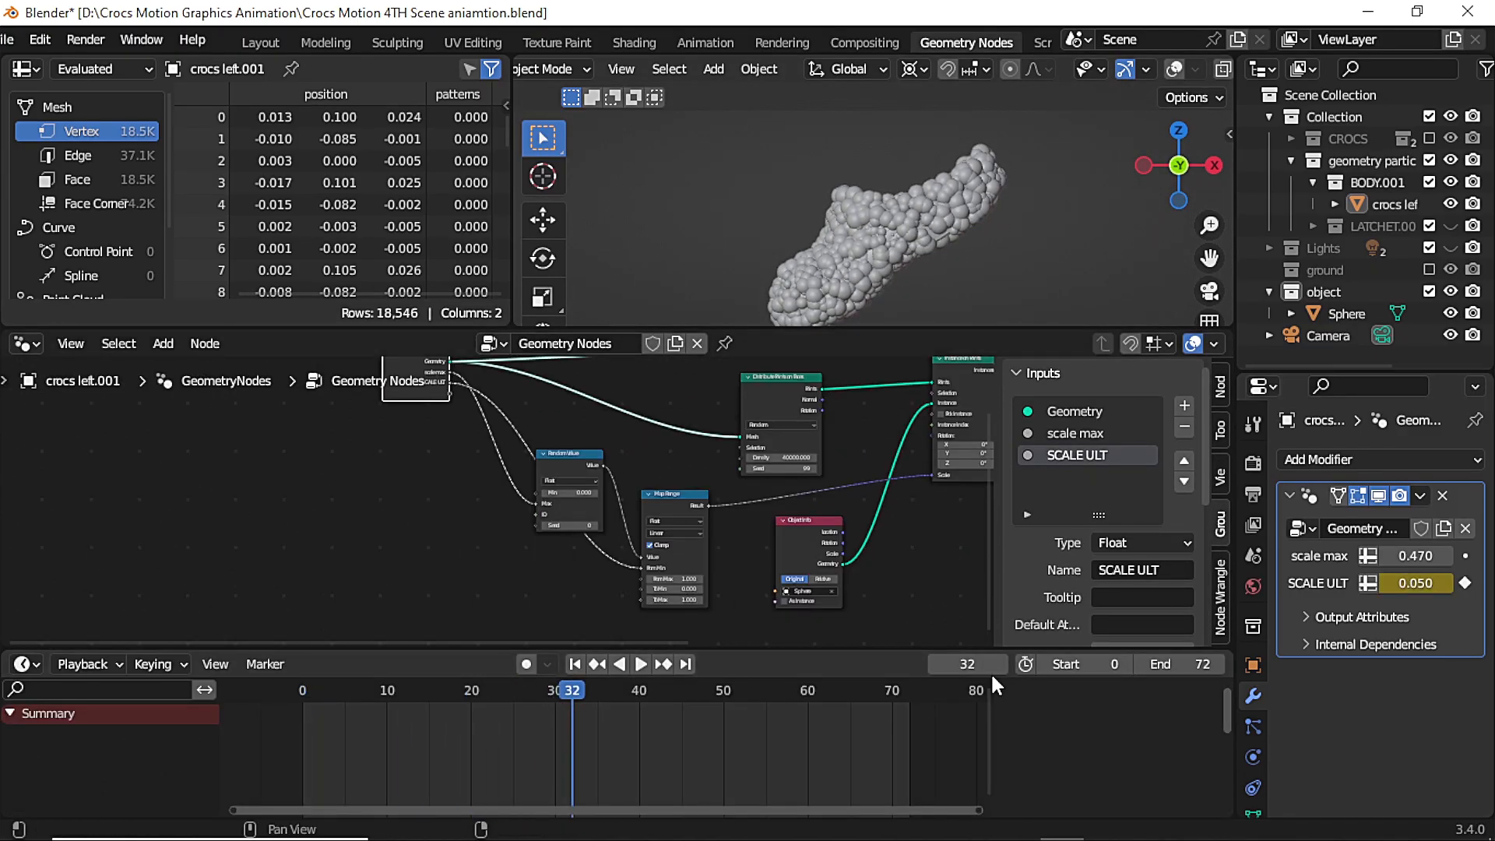
pyautogui.click(879, 254)
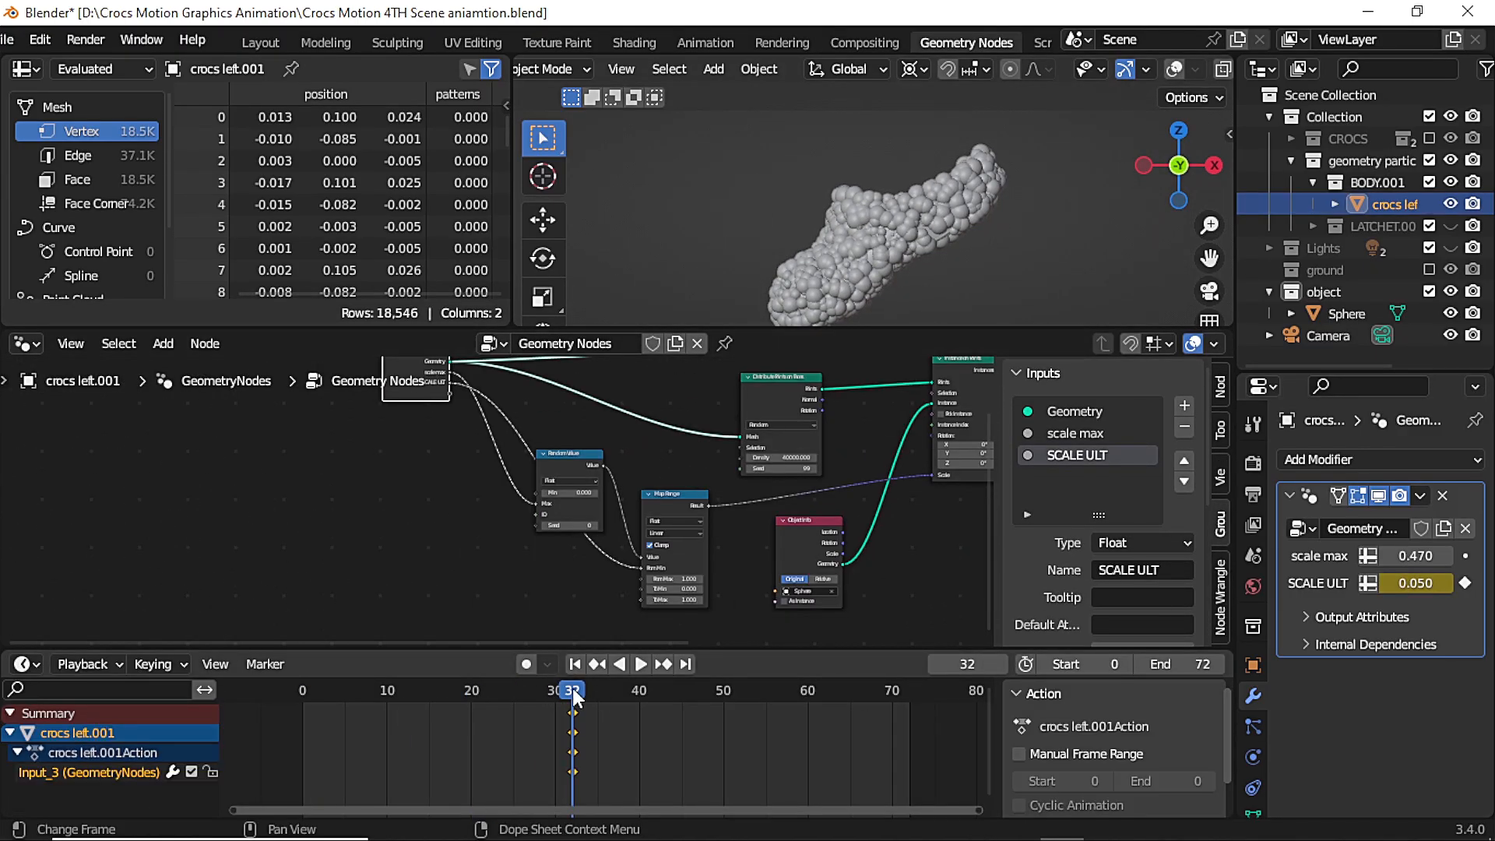
# Keyframe SCALE ULT at 0.460 on frame 0 and play the animation
pyautogui.click(1465, 586)
pyautogui.press('space')
pyautogui.moveTo(856, 328); pyautogui.dragTo(856, 420)
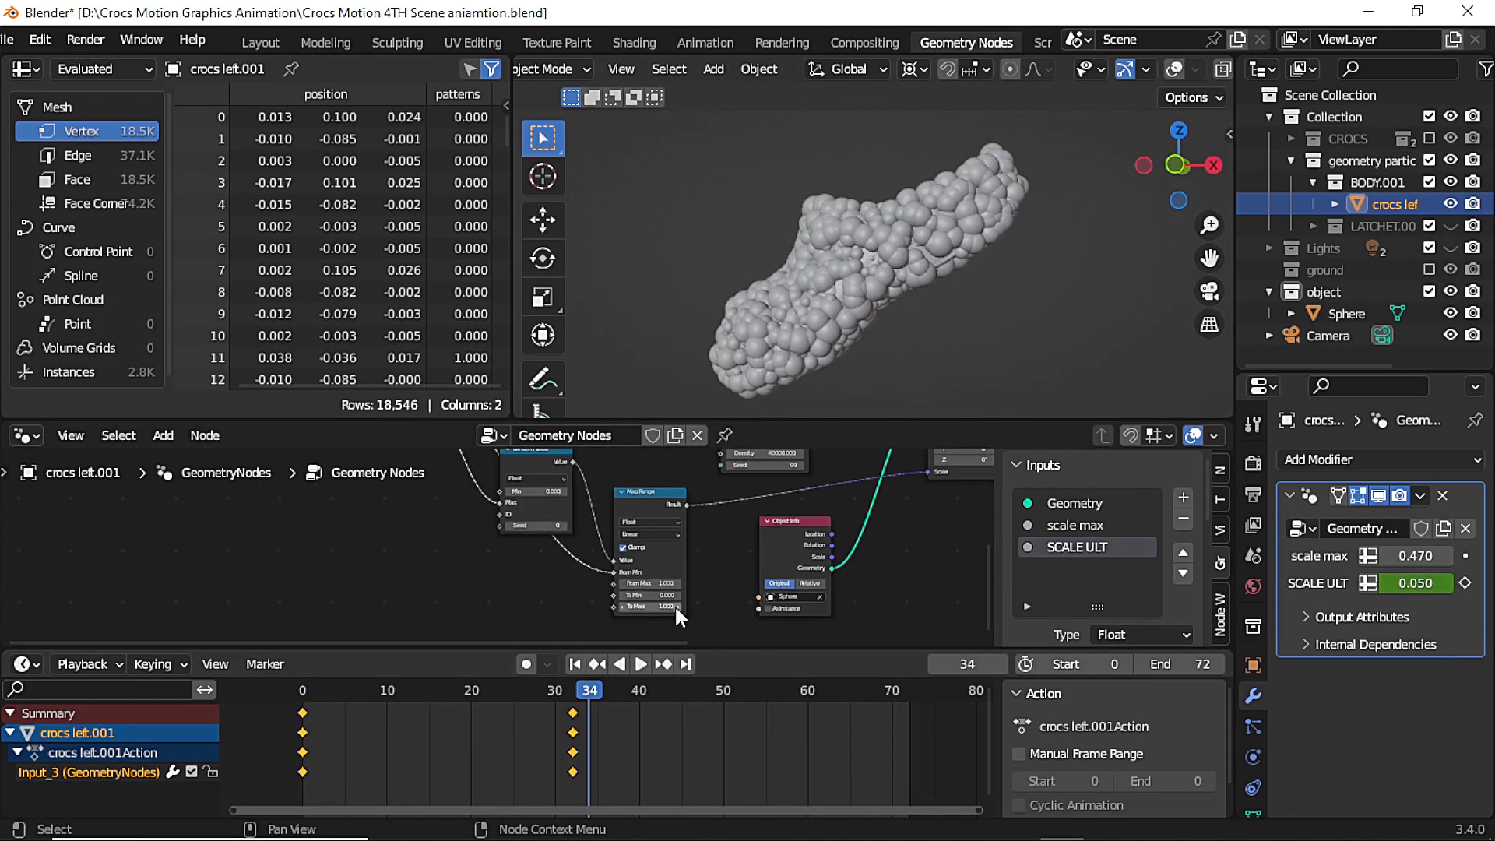
# Set the Distribute Points on Faces Seed to 101 and replay the animation from the start
pyautogui.scroll(2, 679, 616)
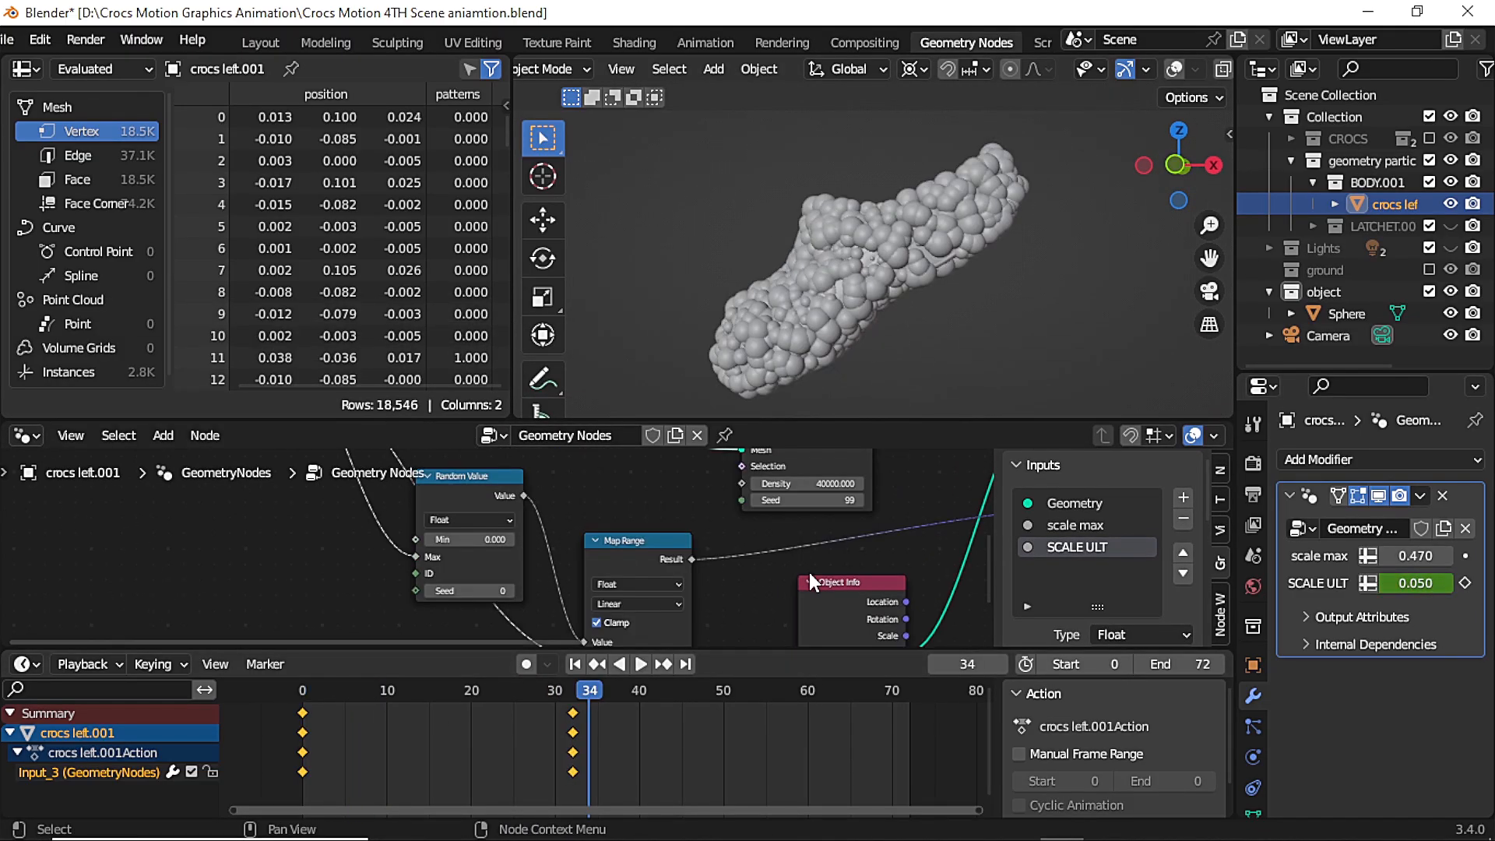
pyautogui.click(859, 500)
pyautogui.moveTo(1174, 166); pyautogui.dragTo(1200, 186)
pyautogui.click(315, 691)
pyautogui.press('space')
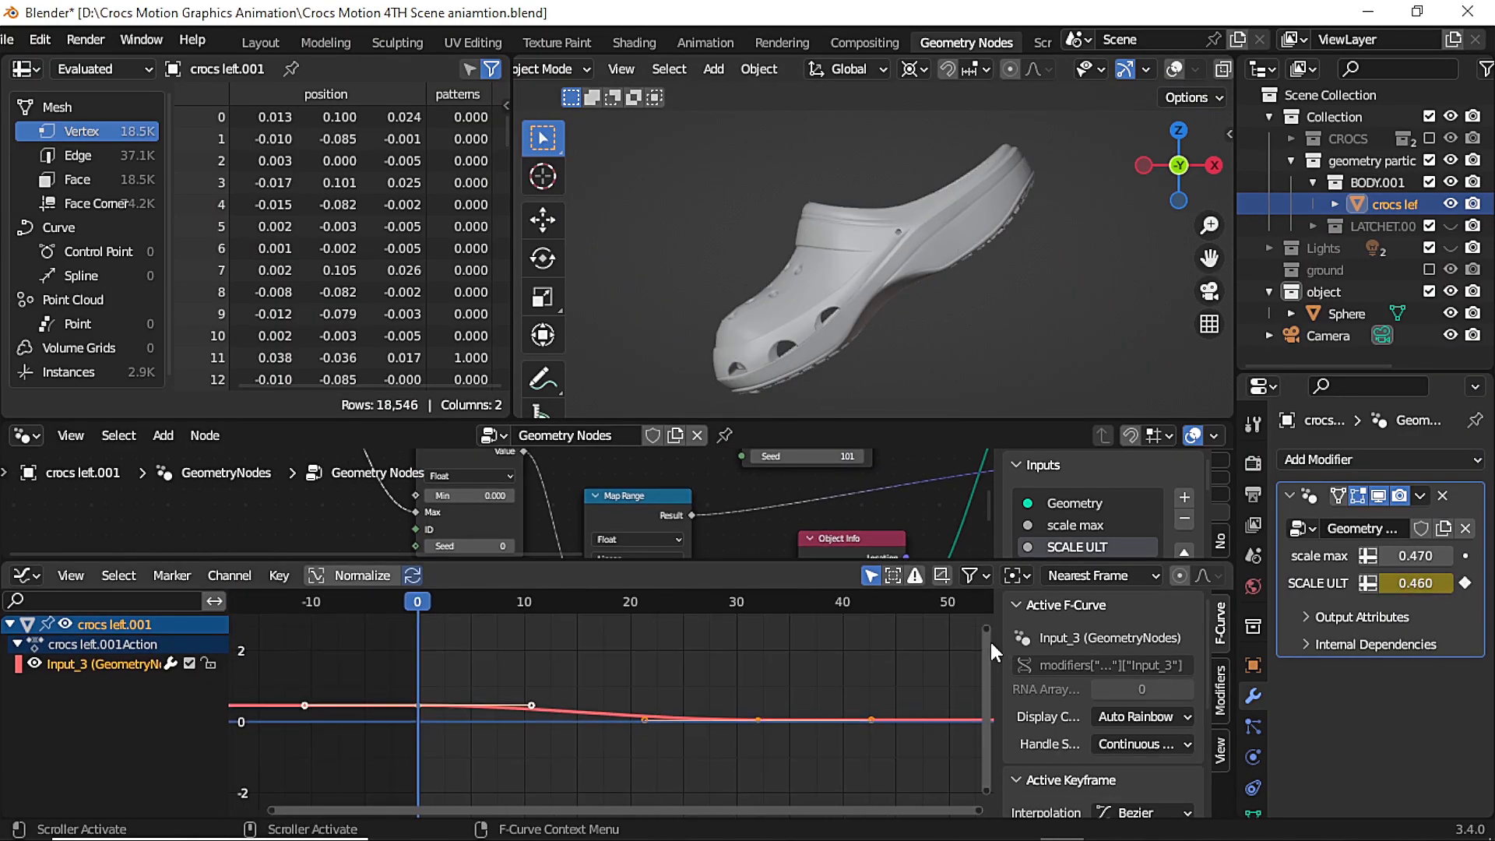
# Lengthen the frame 0 keyframe's outgoing handle on the SCALE ULT curve by about 1.27 and preview the motion
pyautogui.press('Home')
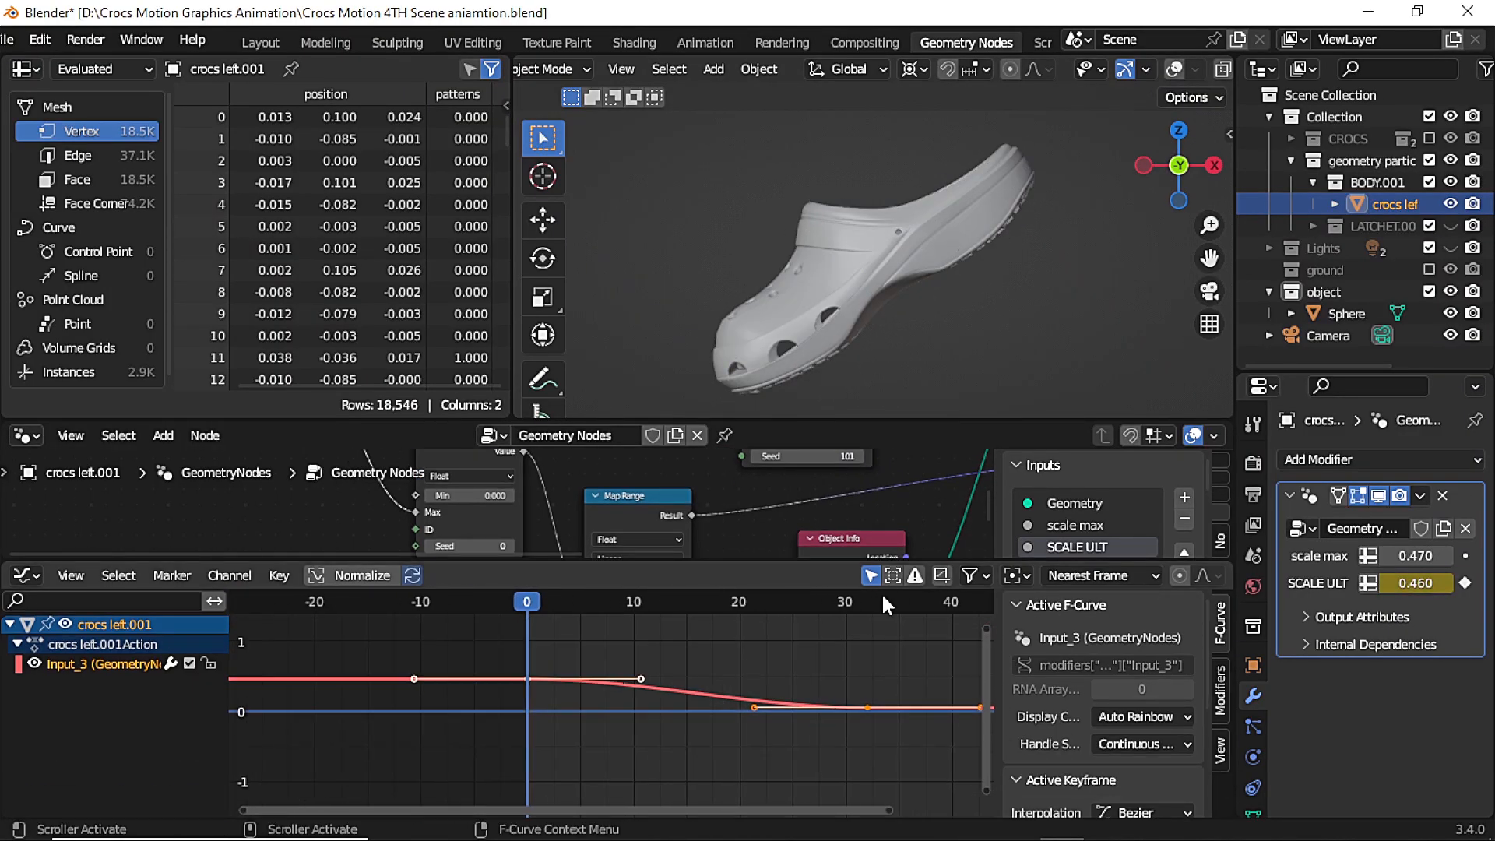
pyautogui.press('s')
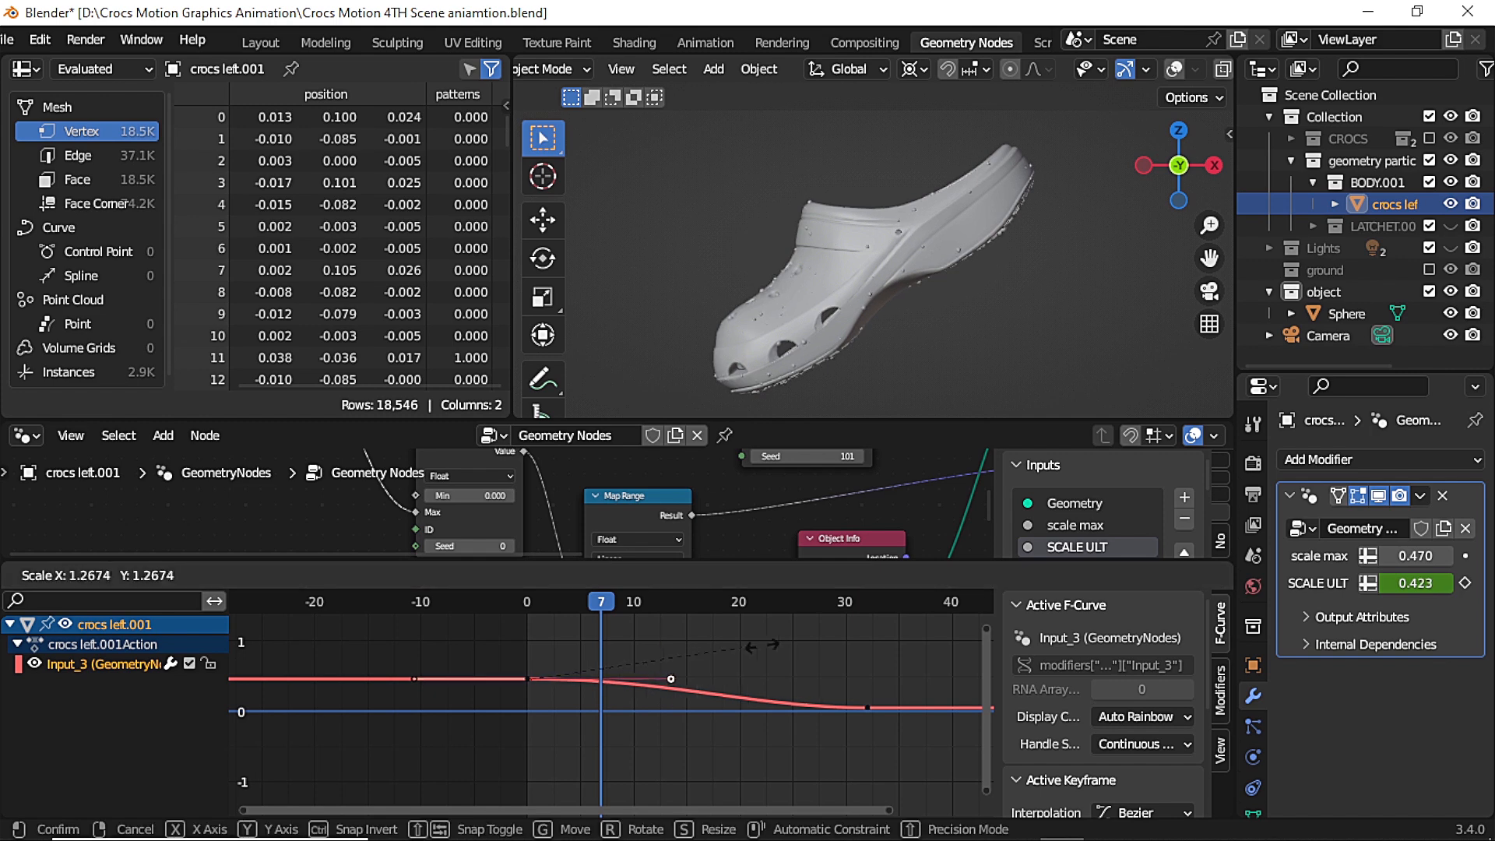
pyautogui.click(766, 647)
pyautogui.click(507, 610)
pyautogui.press('space')
pyautogui.press('space')
# Lengthen the incoming handle of the frame 32 keyframe on the SCALE ULT curve
pyautogui.click(867, 708)
pyautogui.click(756, 708)
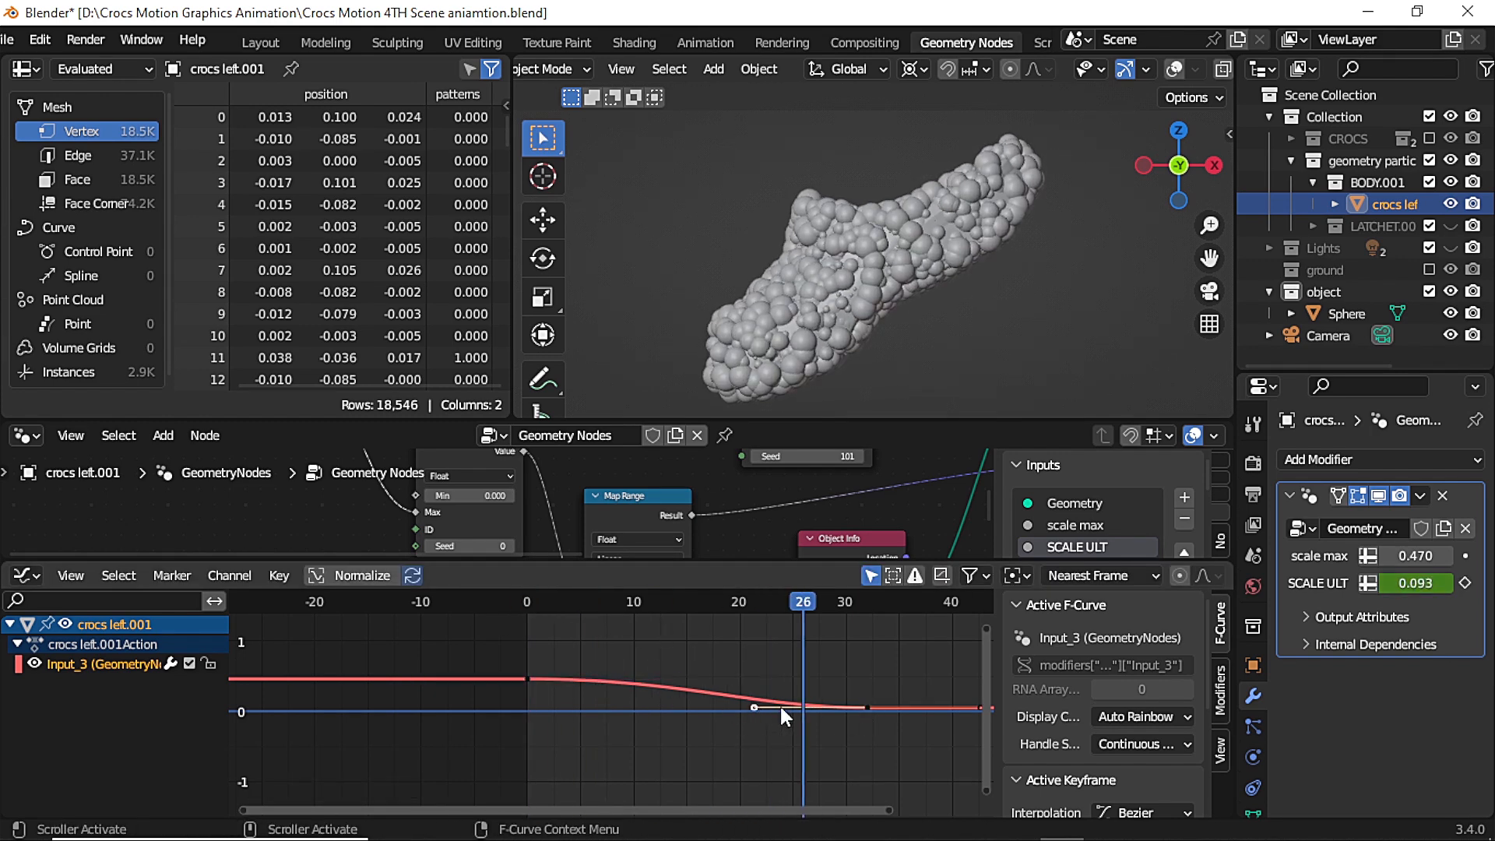
pyautogui.press('s')
pyautogui.click(767, 701)
# Enlarge the node editor and remove the link from the Group Input Geometry to the Join Geometry node
pyautogui.moveTo(840, 420); pyautogui.dragTo(825, 281)
pyautogui.scroll(-6, 618, 414)
pyautogui.moveTo(701, 324); pyautogui.dragTo(610, 430, button='middle')
pyautogui.scroll(-1, 612, 435)
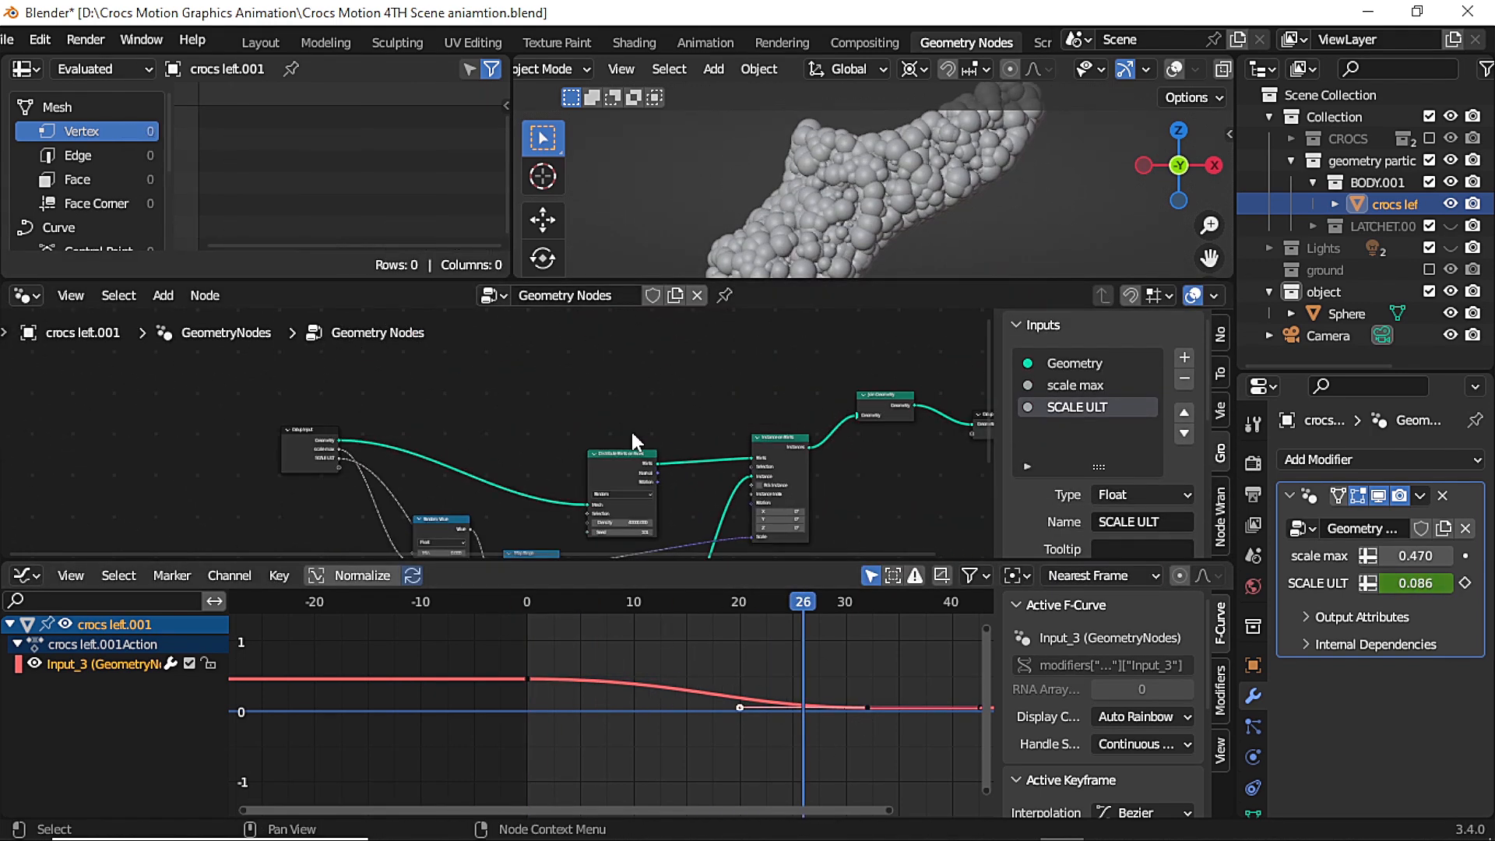
# Enable the CROCS collection alongside the particles and play the animation from the start
pyautogui.click(1429, 138)
pyautogui.press('Left')
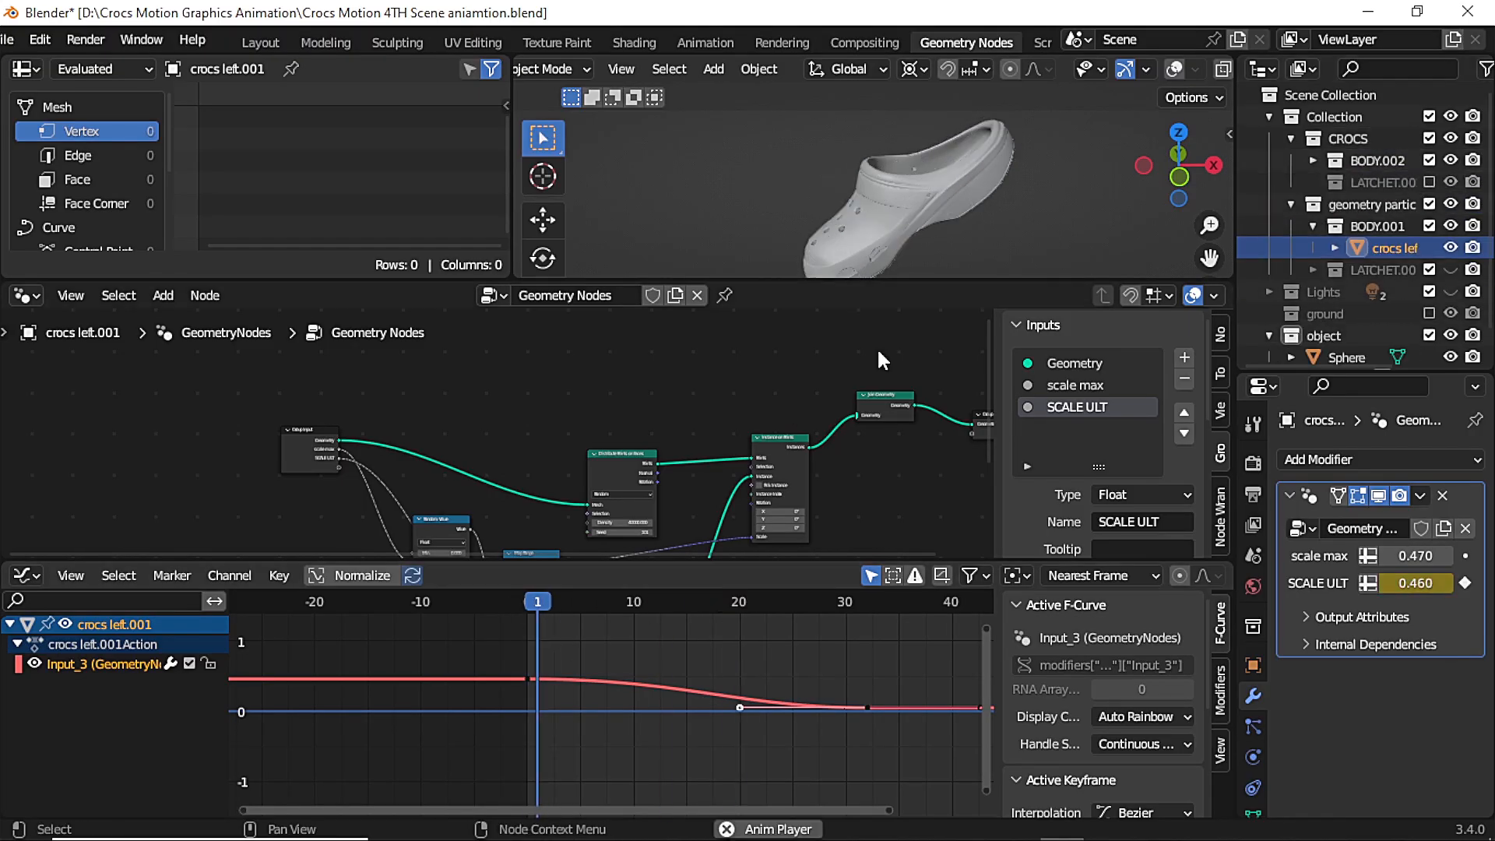
pyautogui.press('space')
pyautogui.moveTo(1091, 279); pyautogui.dragTo(1059, 354)
pyautogui.hotkey('shift', 'Left')
# Preview the particle growth through the scene camera, replaying it from frame 0
pyautogui.press('space')
pyautogui.click(978, 282)
pyautogui.press('KP_0')
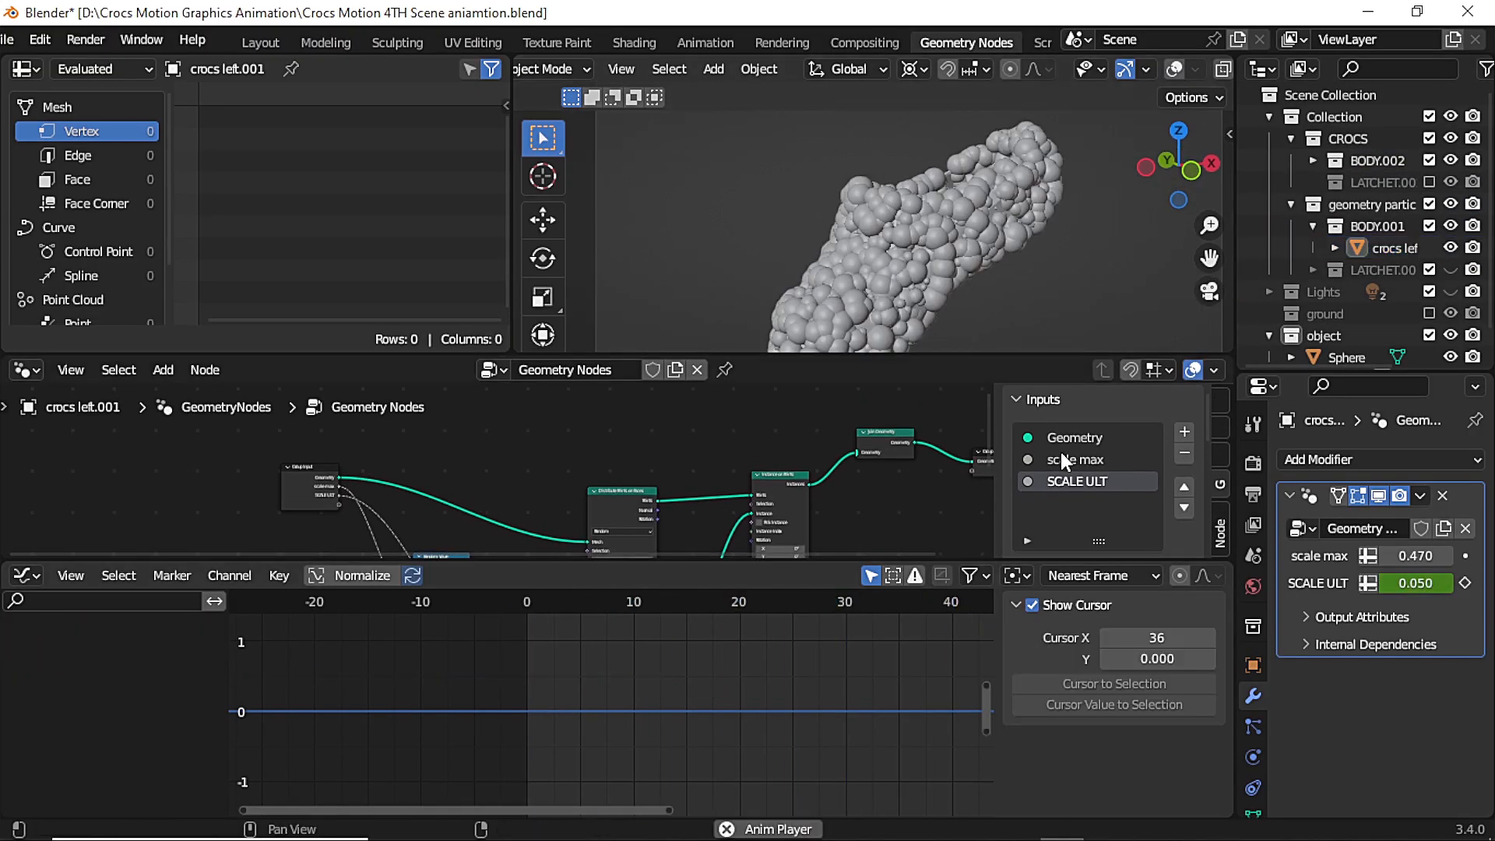
pyautogui.scroll(2, 937, 257)
pyautogui.press('space')
pyautogui.moveTo(834, 601); pyautogui.dragTo(470, 651)
pyautogui.press('space')
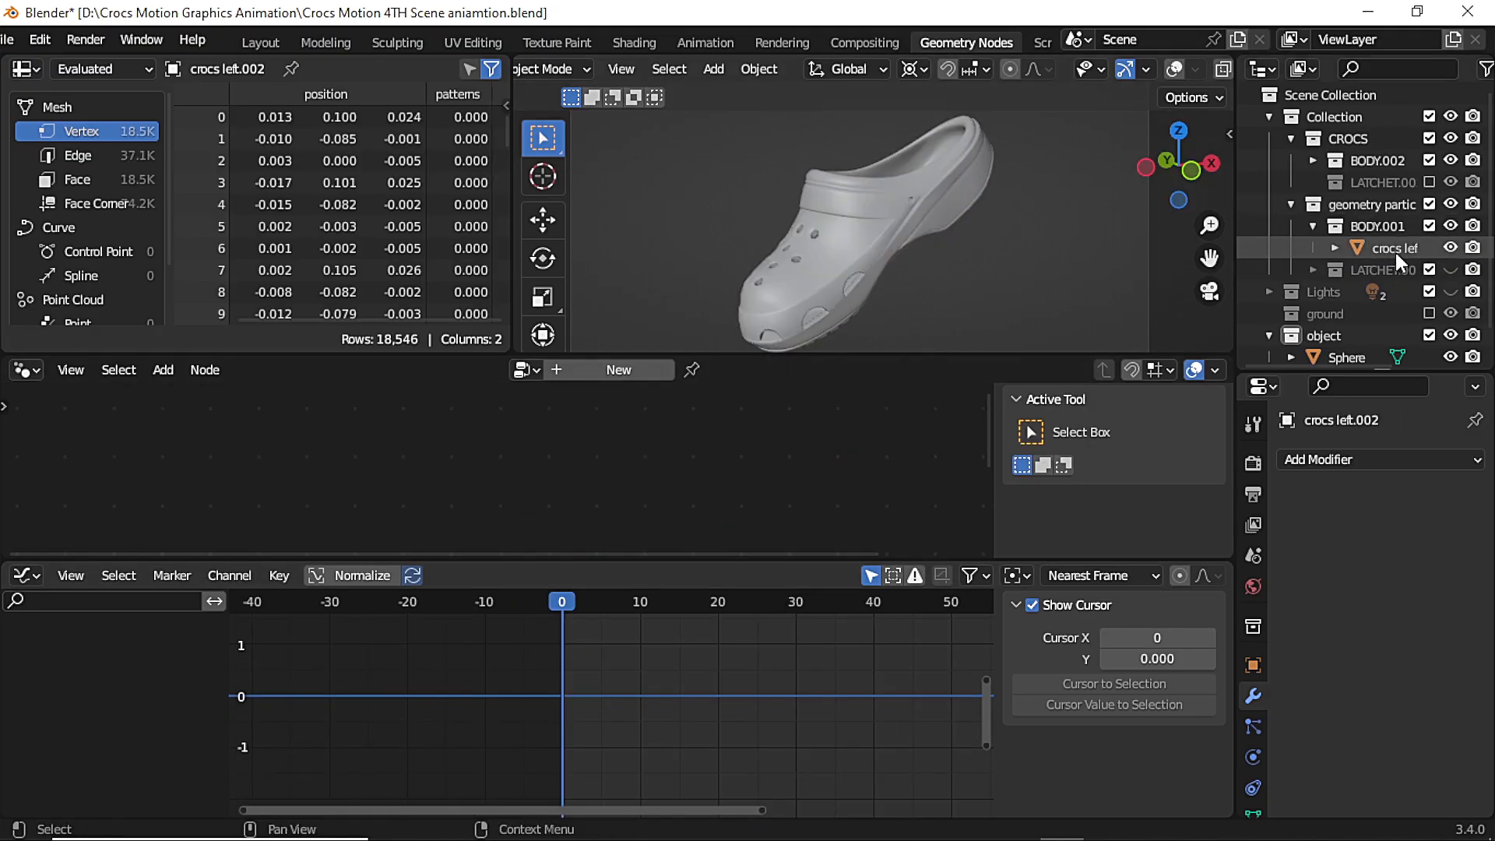
# Select the particle shoe and shorten the incoming handle of the frame 32 keyframe on its SCALE ULT curve
pyautogui.click(1394, 248)
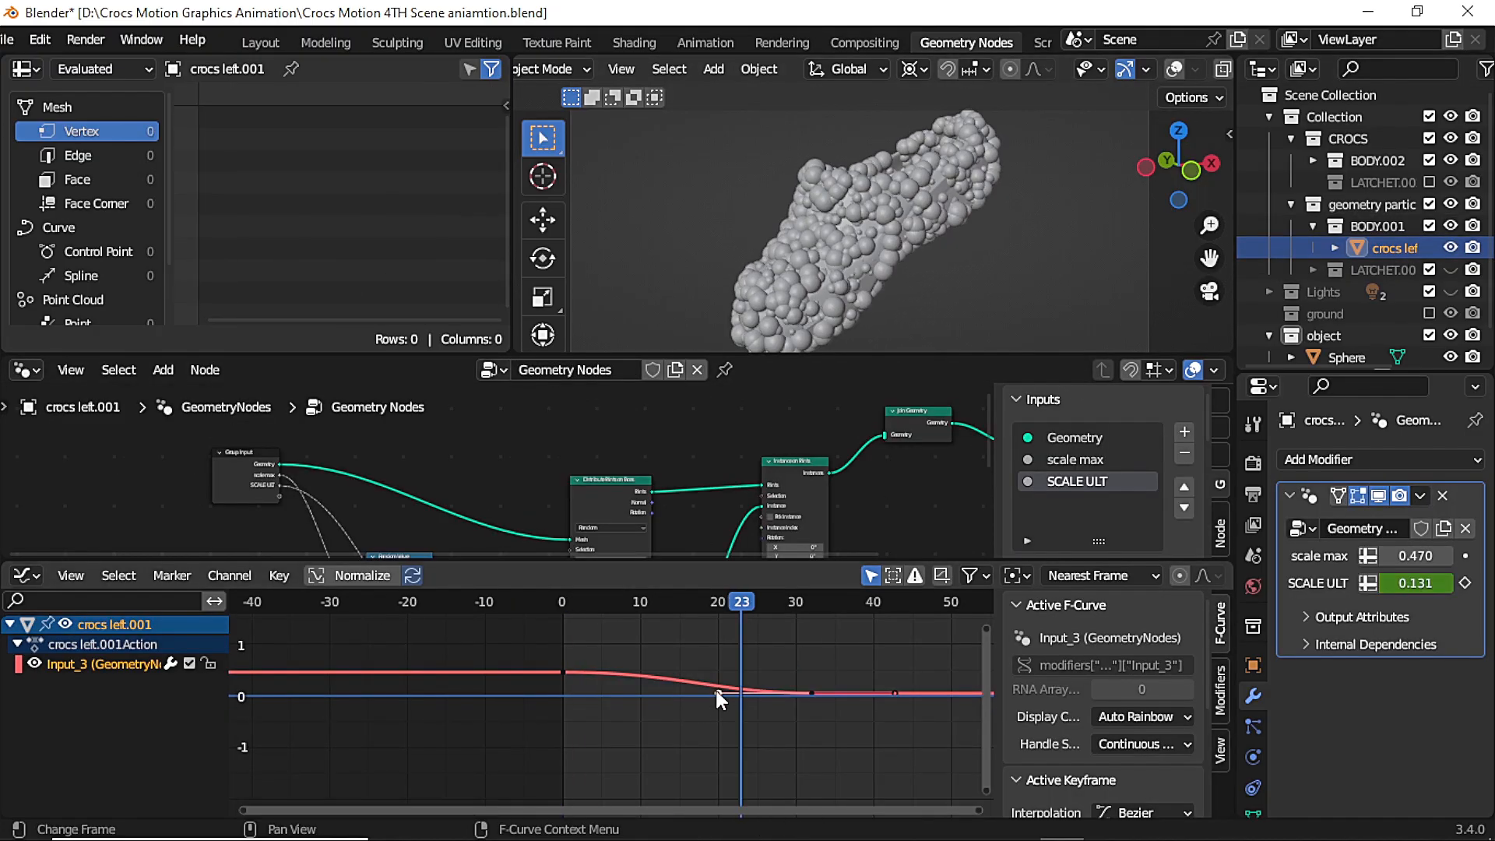
pyautogui.press('s')
pyautogui.click(840, 692)
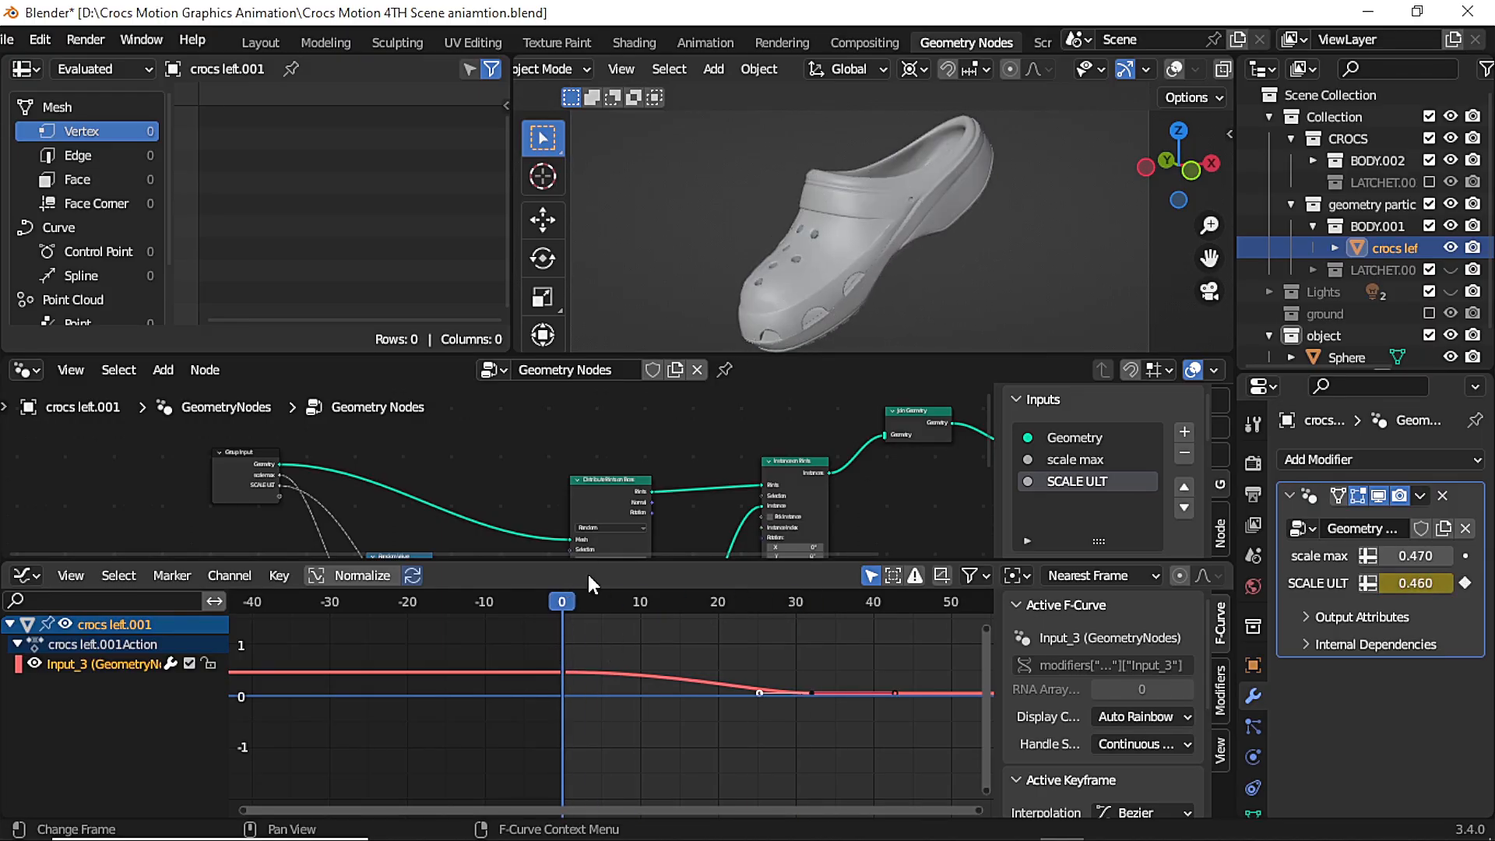
# Switch the graph editor area to the timeline, fit all keyframes in view and play the animation
pyautogui.click(30, 576)
pyautogui.click(269, 364)
pyautogui.press('Home')
pyautogui.moveTo(738, 353); pyautogui.dragTo(752, 278)
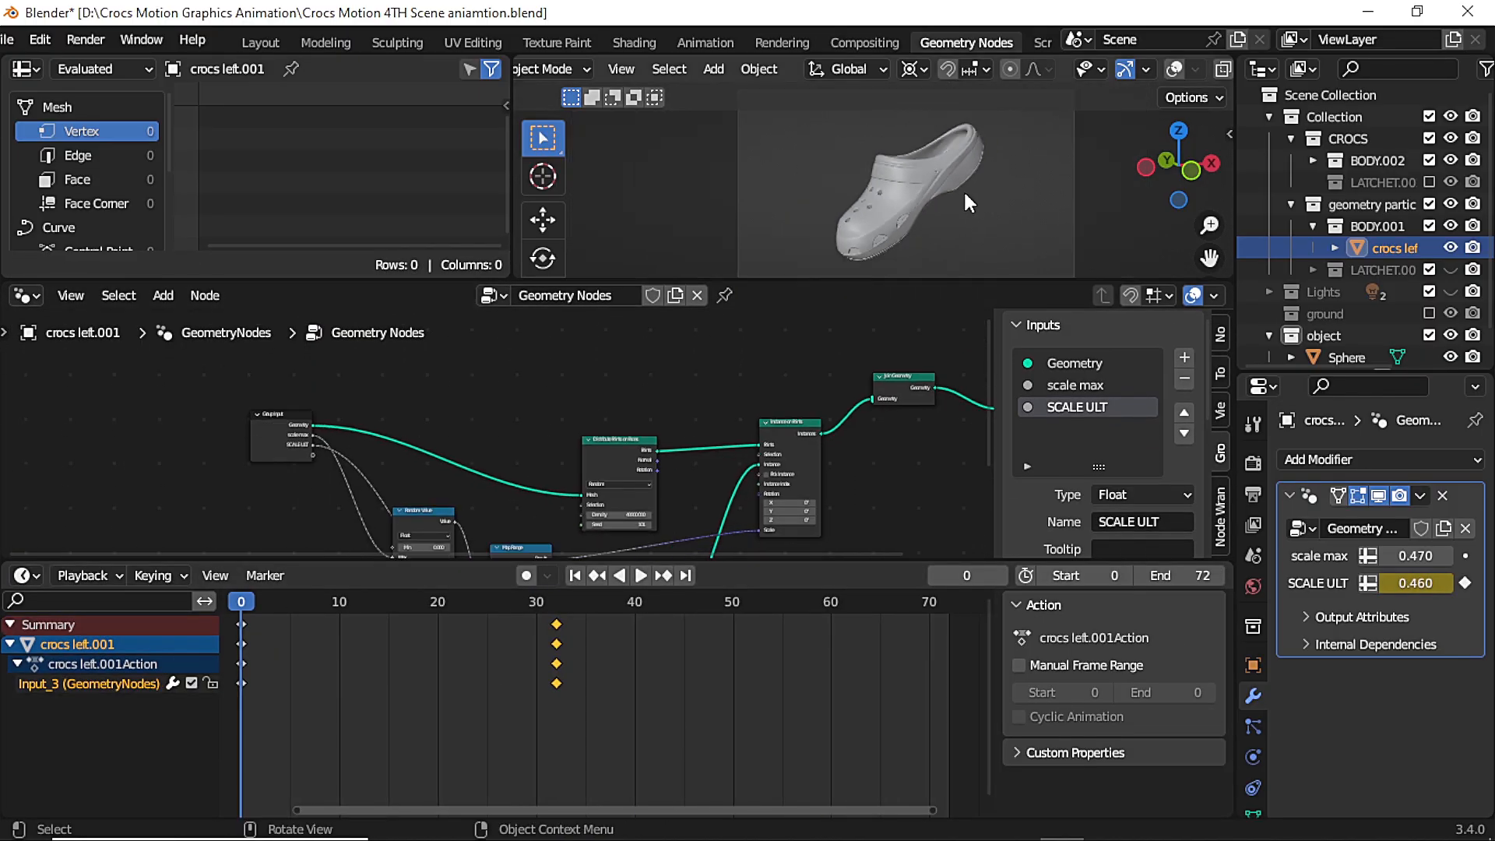
pyautogui.press('space')
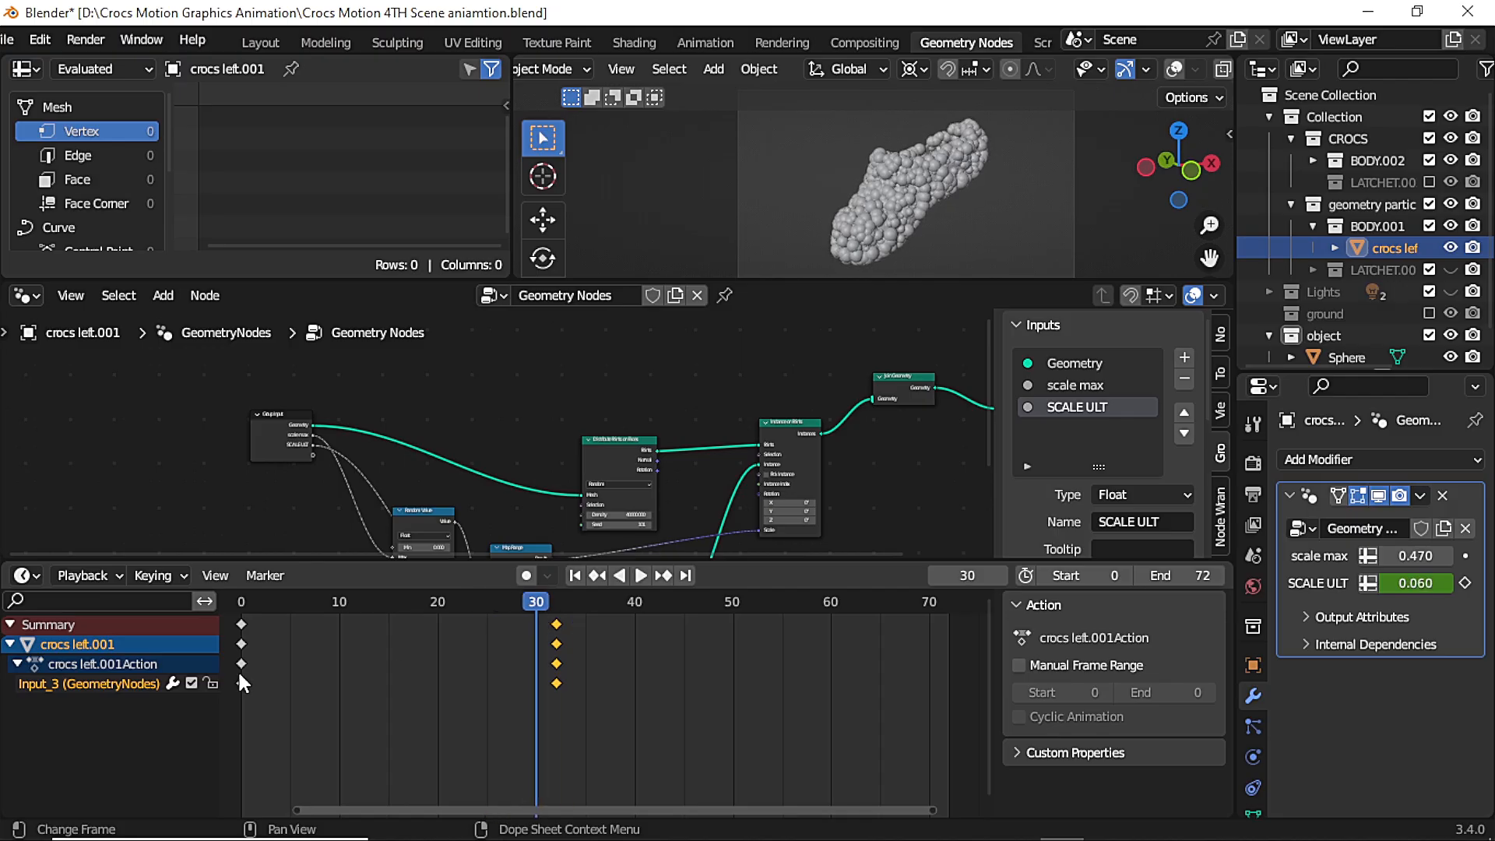
# Shift both SCALE ULT keyframes to frames 30 and 62
pyautogui.press('g')
pyautogui.rightClick(632, 674)
pyautogui.moveTo(652, 712); pyautogui.dragTo(236, 642)
pyautogui.press('g')
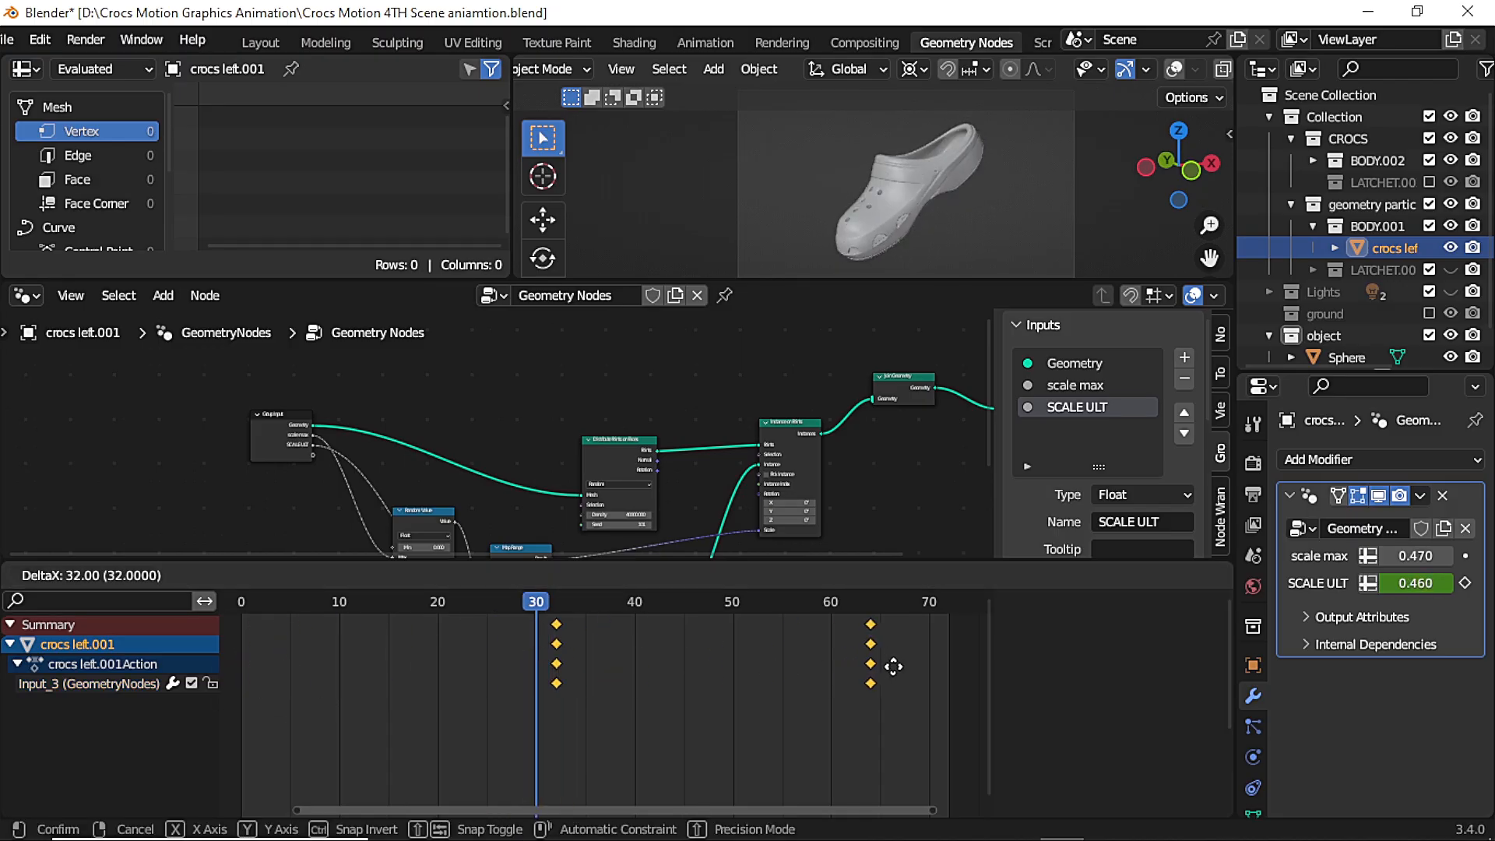
pyautogui.click(873, 676)
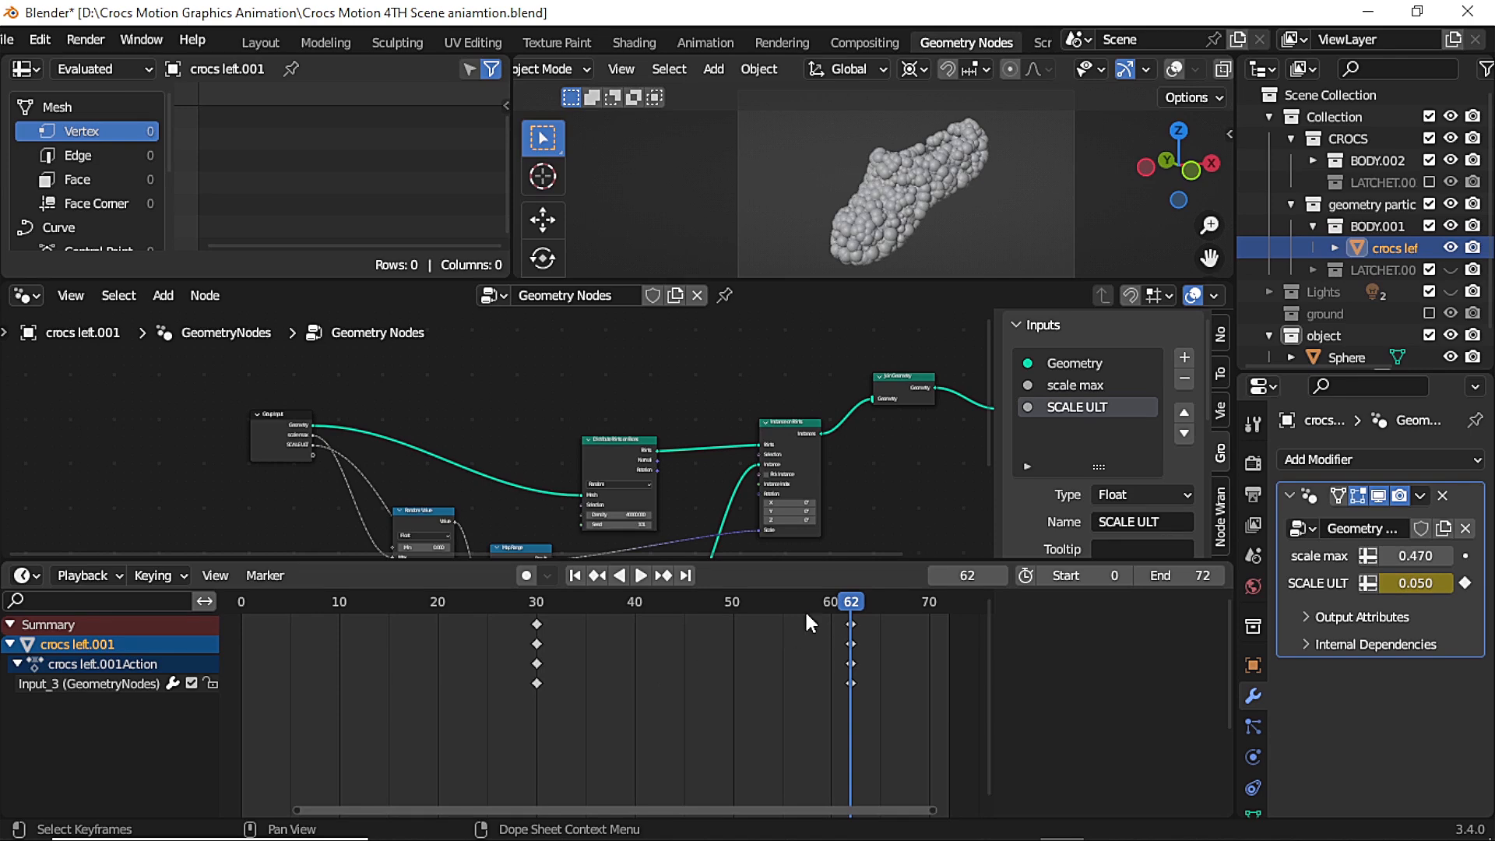
# Set the timeline's end frame to 250 and play the animation past frame 62
pyautogui.scroll(-3, 672, 654)
pyautogui.press('space')
pyautogui.scroll(-1, 628, 722)
pyautogui.click(1151, 575)
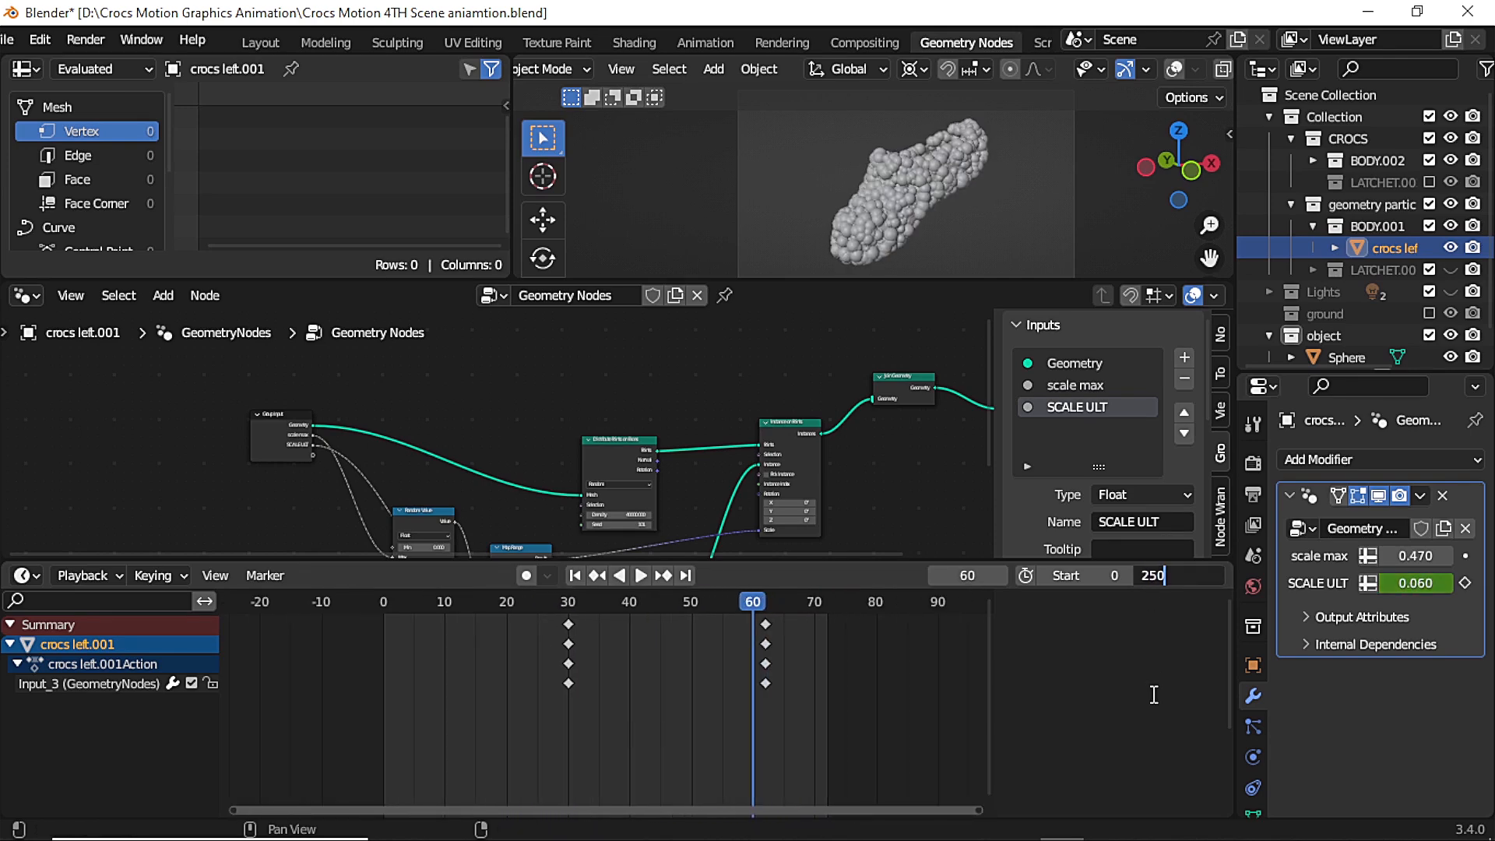
pyautogui.press('Return')
pyautogui.moveTo(853, 740); pyautogui.dragTo(584, 756, button='middle')
pyautogui.scroll(1, 584, 757)
pyautogui.scroll(-1, 584, 756)
pyautogui.press('space')
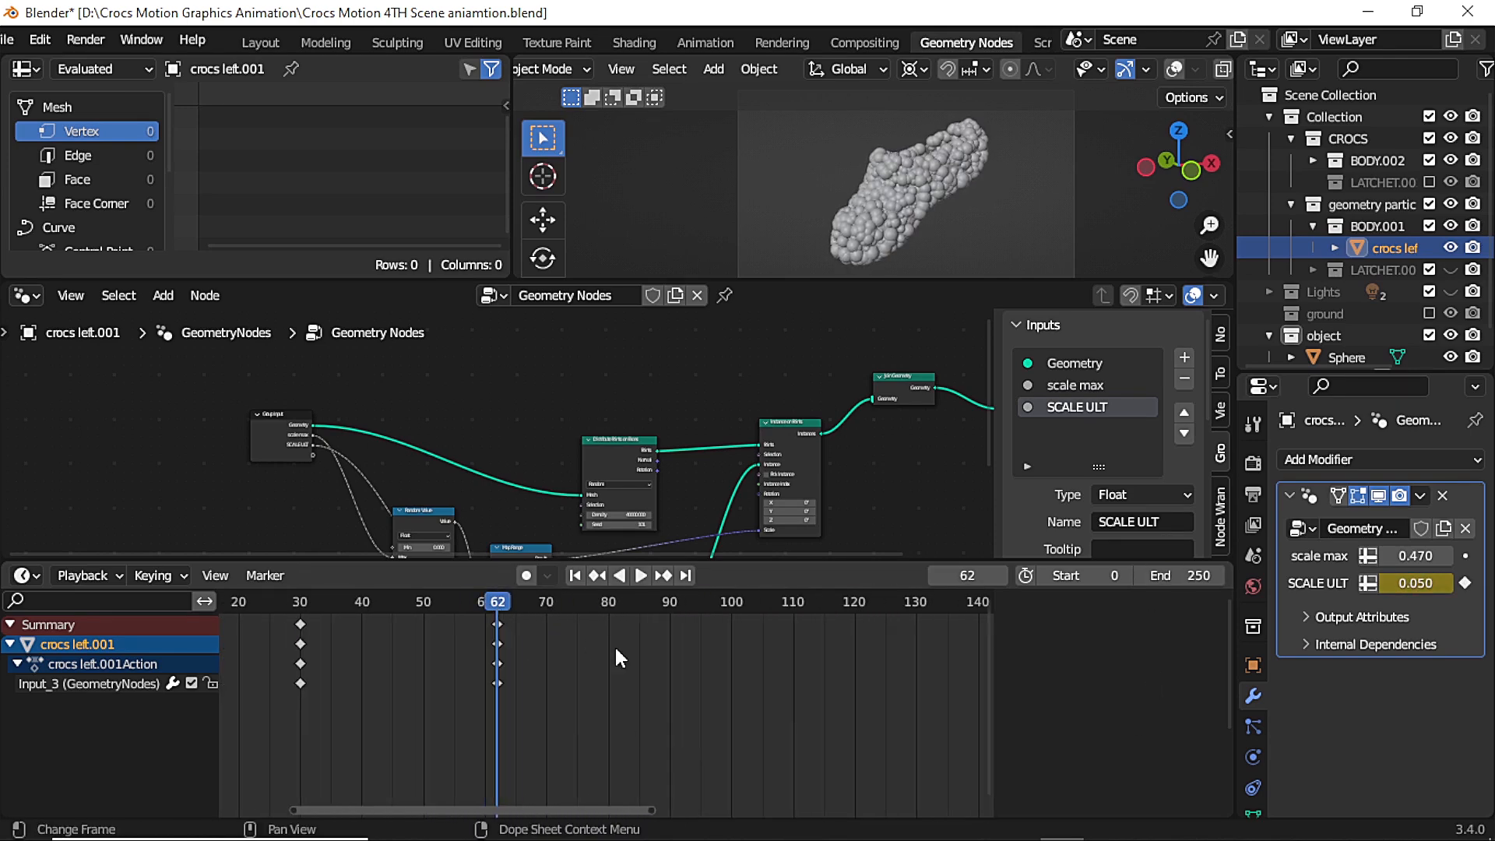
pyautogui.press('space')
pyautogui.press('space')
# Switch to the Layout workspace and view the scene through the camera
pyautogui.click(261, 43)
pyautogui.click(1025, 292)
pyautogui.moveTo(1026, 225); pyautogui.dragTo(1026, 183)
pyautogui.click(1026, 292)
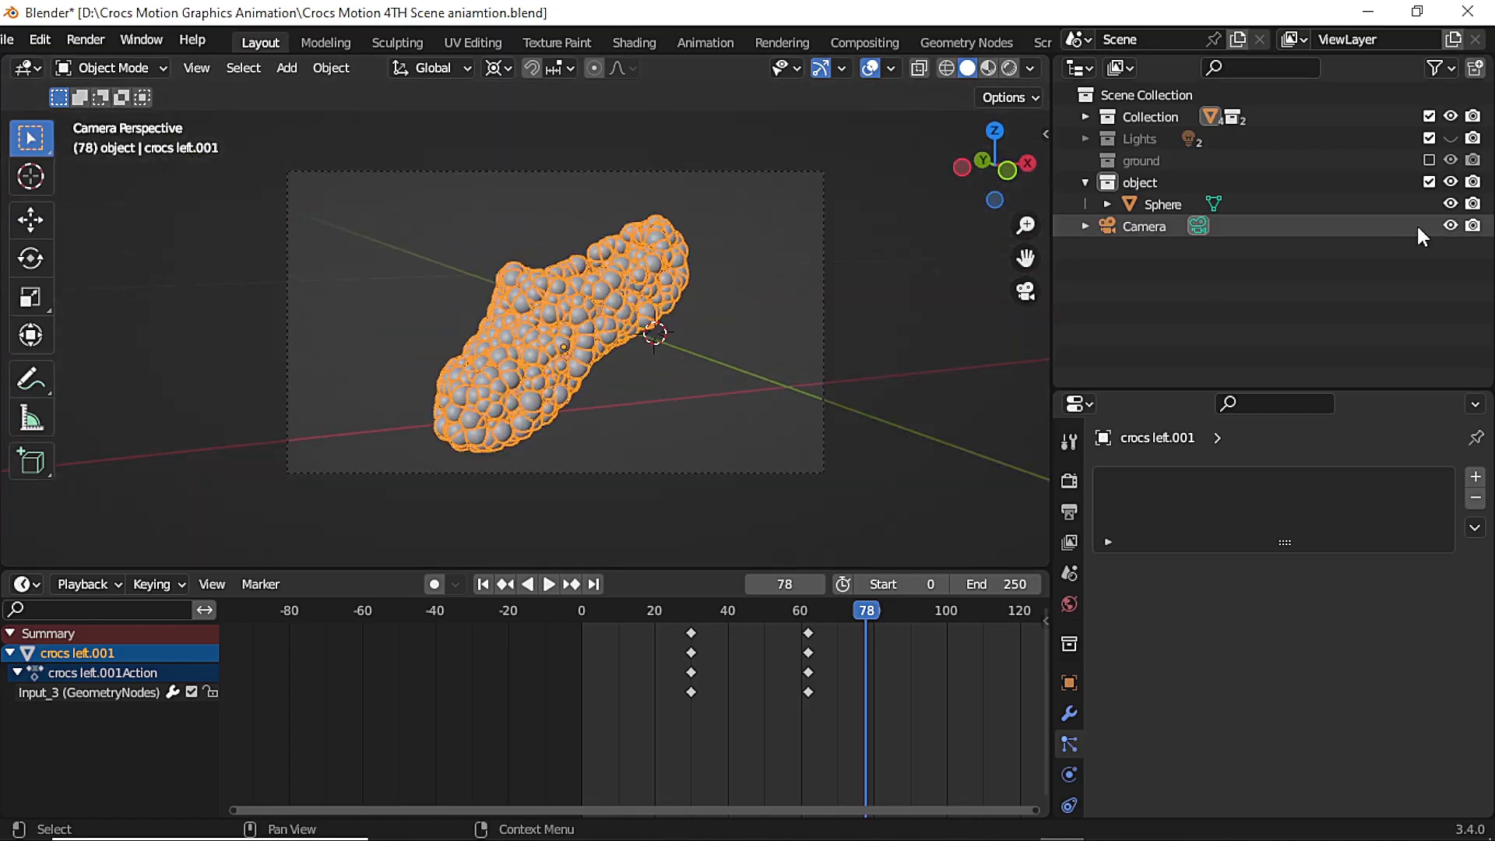
# Enable the ground collection, hide the viewport overlays and play the animation from frame 0
pyautogui.click(1429, 160)
pyautogui.click(870, 69)
pyautogui.moveTo(833, 613); pyautogui.dragTo(590, 617)
pyautogui.press('space')
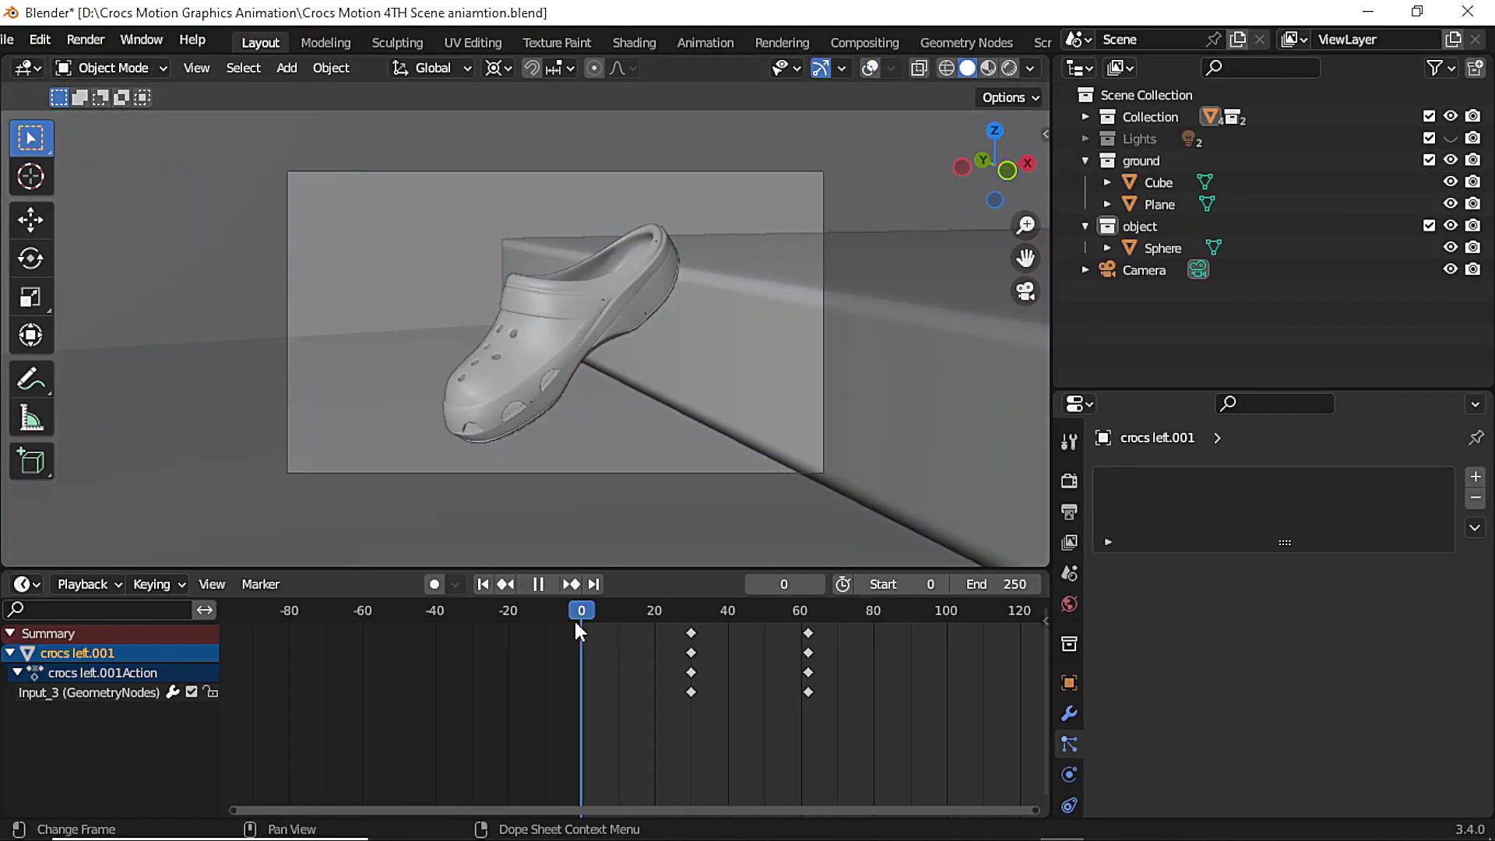
# Select the camera with overlays shown, keyframe its location and rotation at frame 24, and return to frame 0
pyautogui.click(825, 221)
pyautogui.click(870, 68)
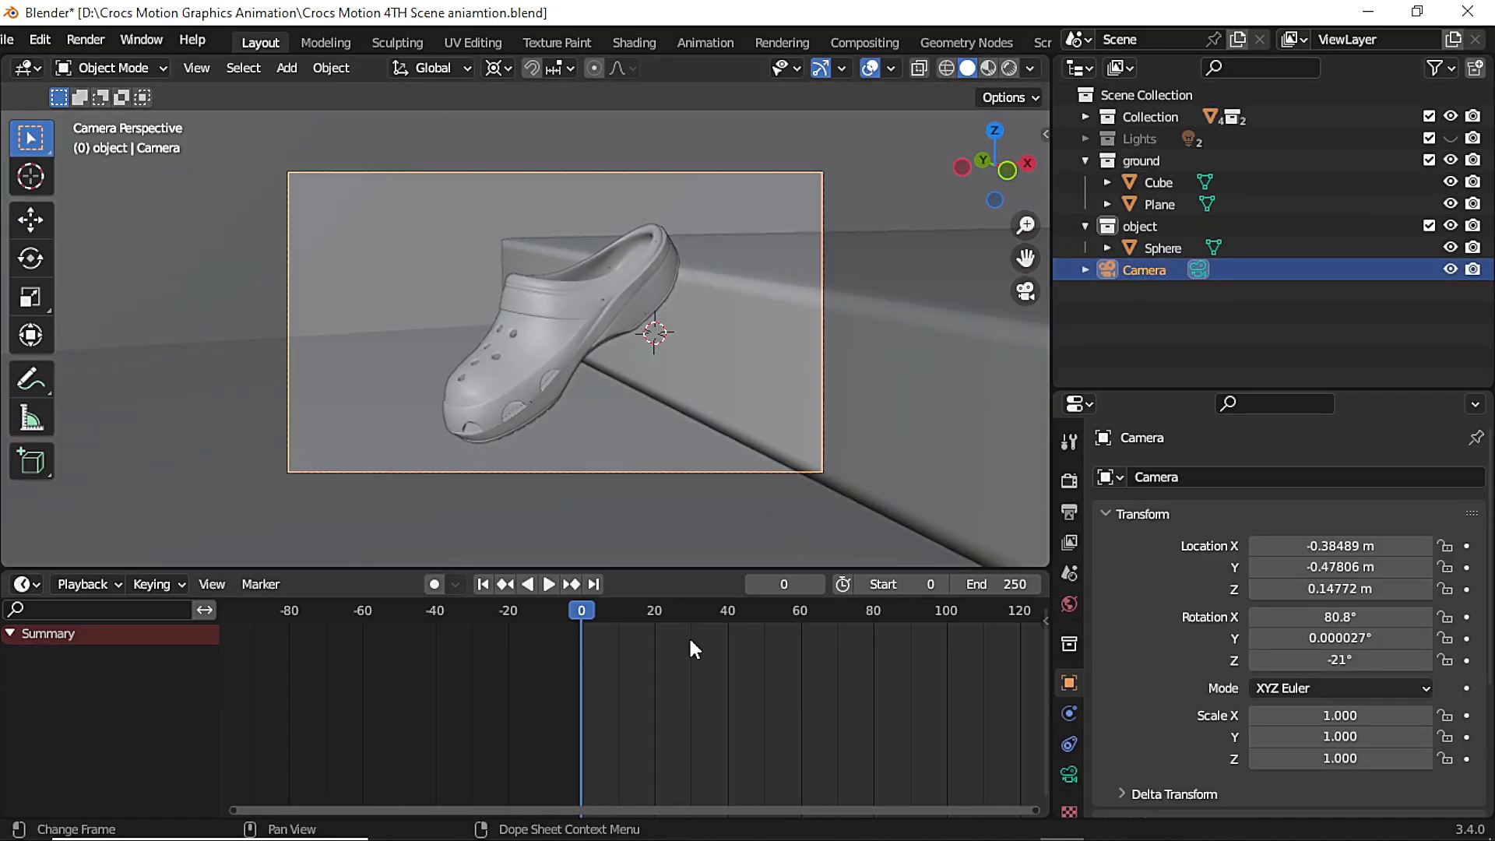
pyautogui.moveTo(661, 625); pyautogui.dragTo(670, 618)
pyautogui.press('i')
pyautogui.click(845, 381)
pyautogui.click(581, 609)
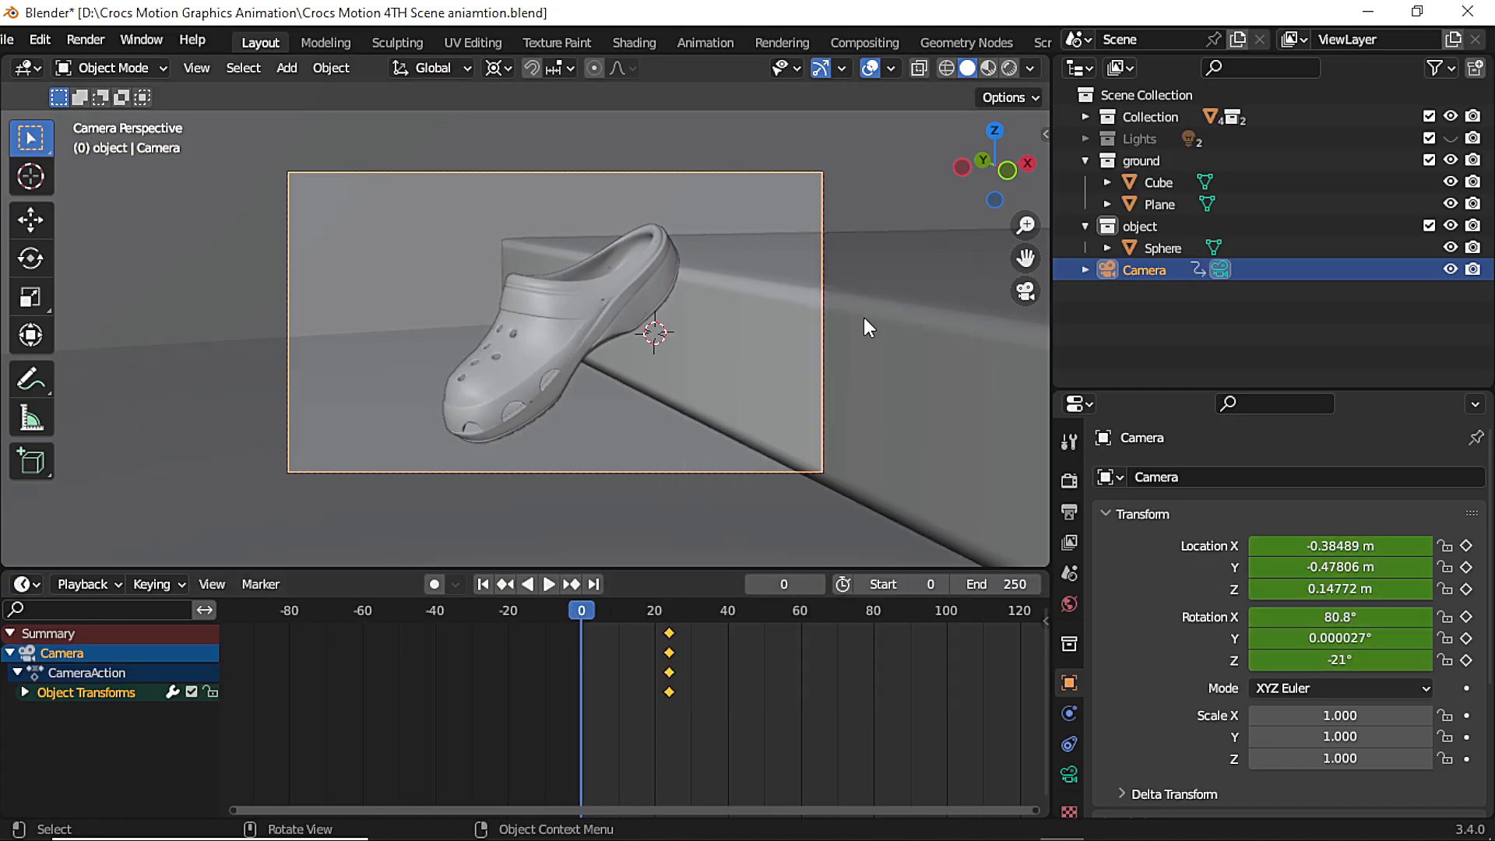
pyautogui.press('g')
pyautogui.press('y')
pyautogui.rightClick(862, 309)
# Lock the camera to the view, pull it back slightly from the shoe, and keyframe its location and rotation at frame 0
pyautogui.press('n')
pyautogui.click(905, 400)
pyautogui.press('n')
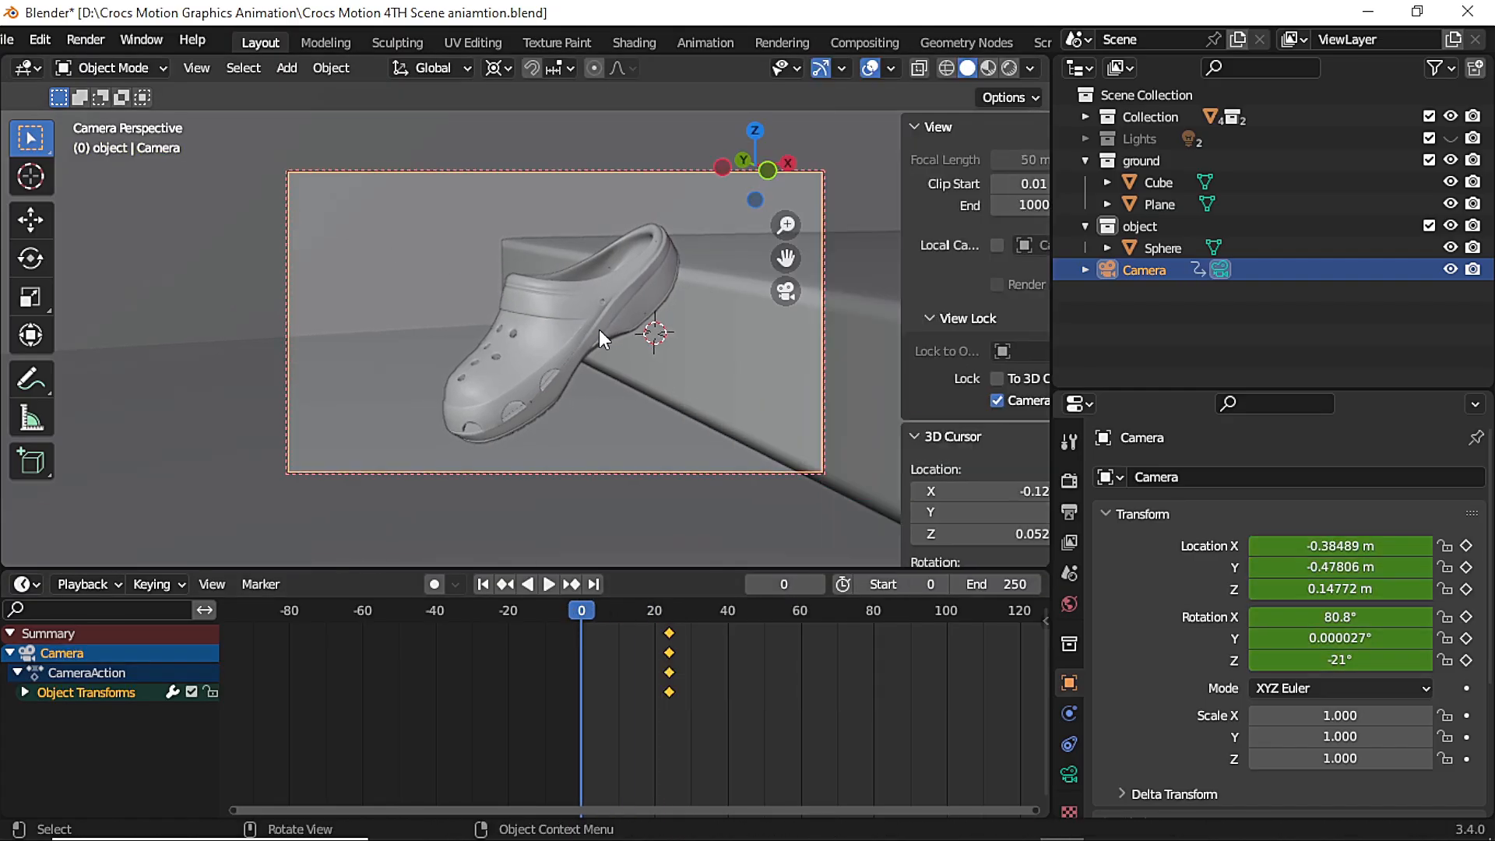
pyautogui.scroll(1, 600, 338)
pyautogui.scroll(-1, 601, 337)
pyautogui.moveTo(1026, 225); pyautogui.dragTo(1026, 247)
pyautogui.press('o')
pyautogui.press('i')
pyautogui.click(848, 292)
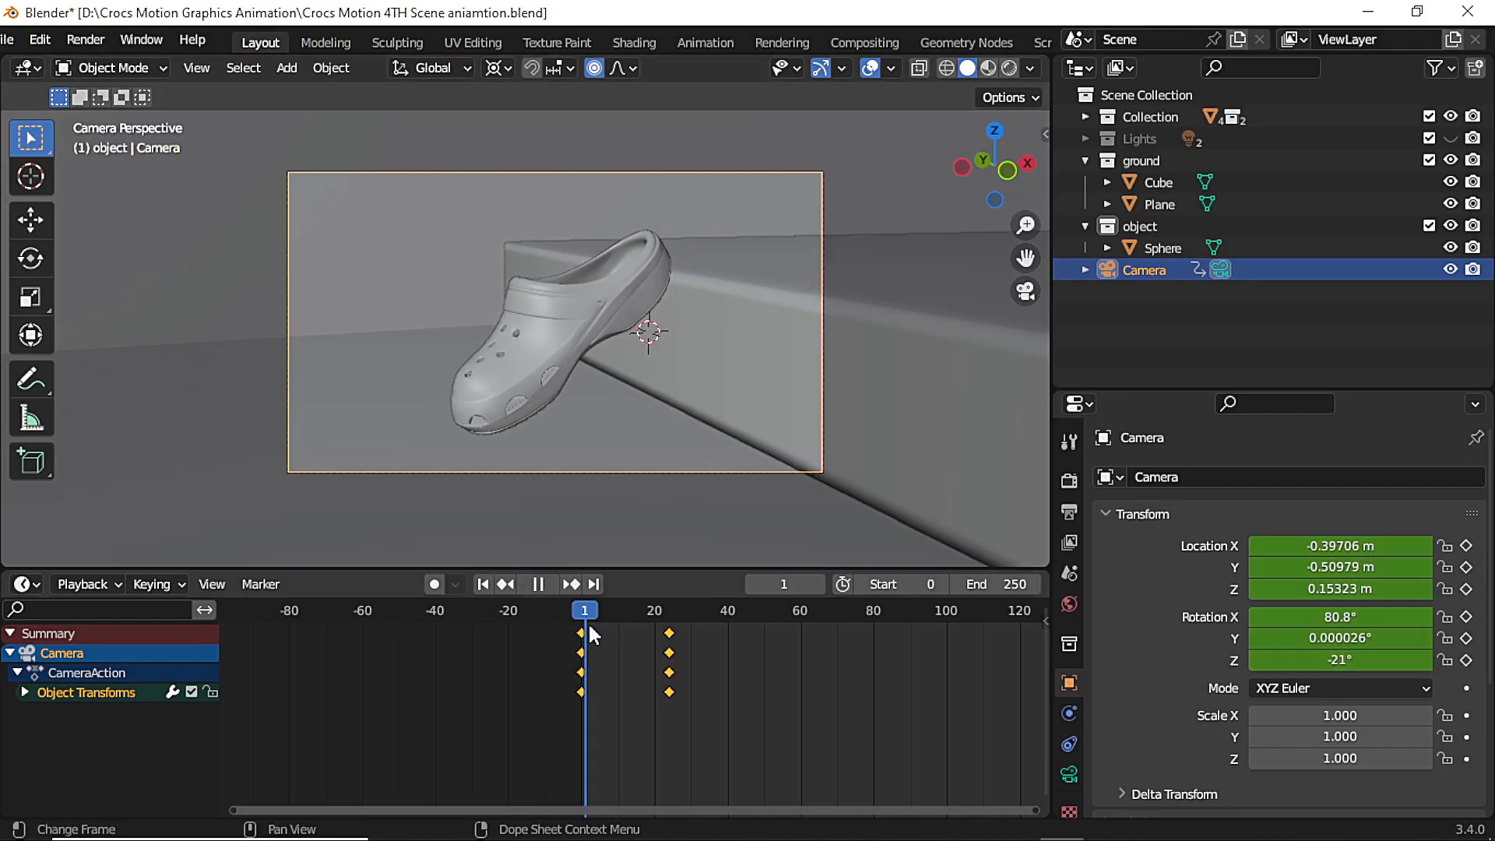
# Keyframe the camera's in-between pose at frame 11 and move that keyframe to frame 0, replacing the starting one
pyautogui.press('space')
pyautogui.click(732, 304)
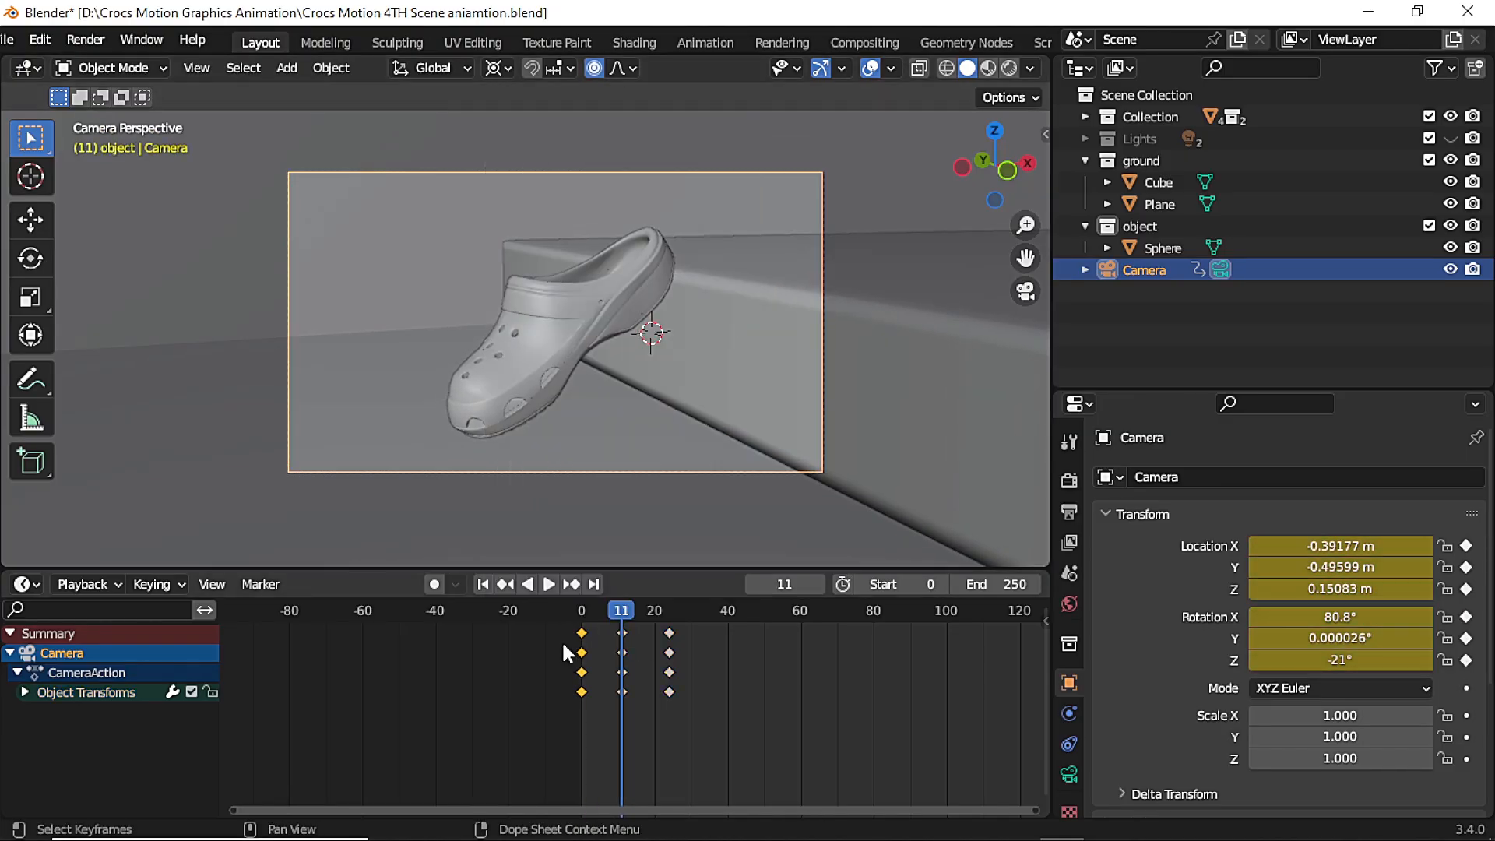
pyautogui.press('g')
pyautogui.click(574, 644)
# Replay the camera's push-in several times from frame 0 to judge its movement
pyautogui.moveTo(594, 608); pyautogui.dragTo(582, 611)
pyautogui.press('space')
pyautogui.press('space')
pyautogui.click(669, 604)
pyautogui.press('space')
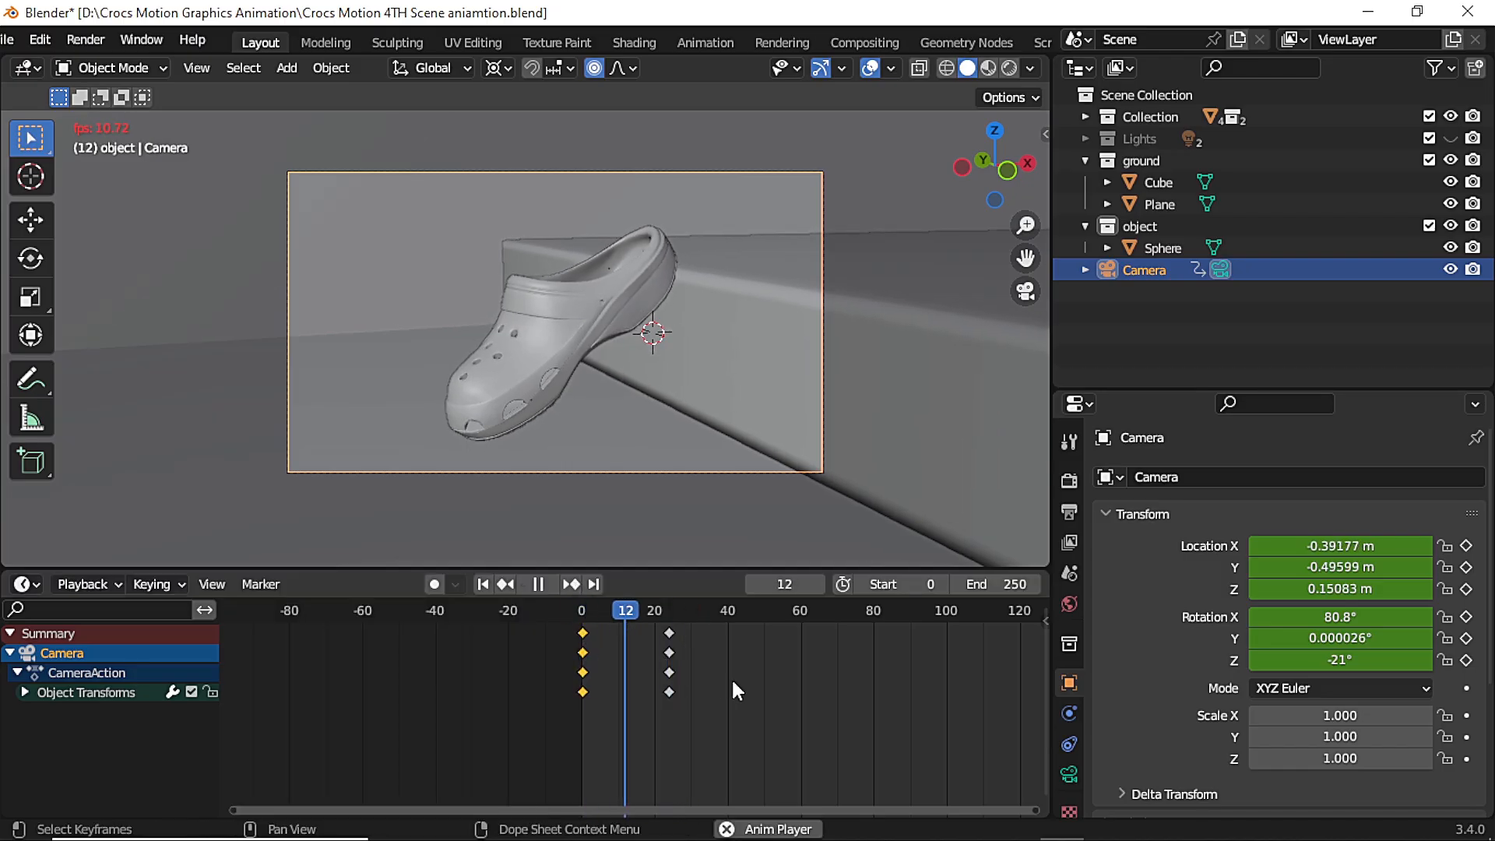
pyautogui.press('space')
pyautogui.click(731, 678)
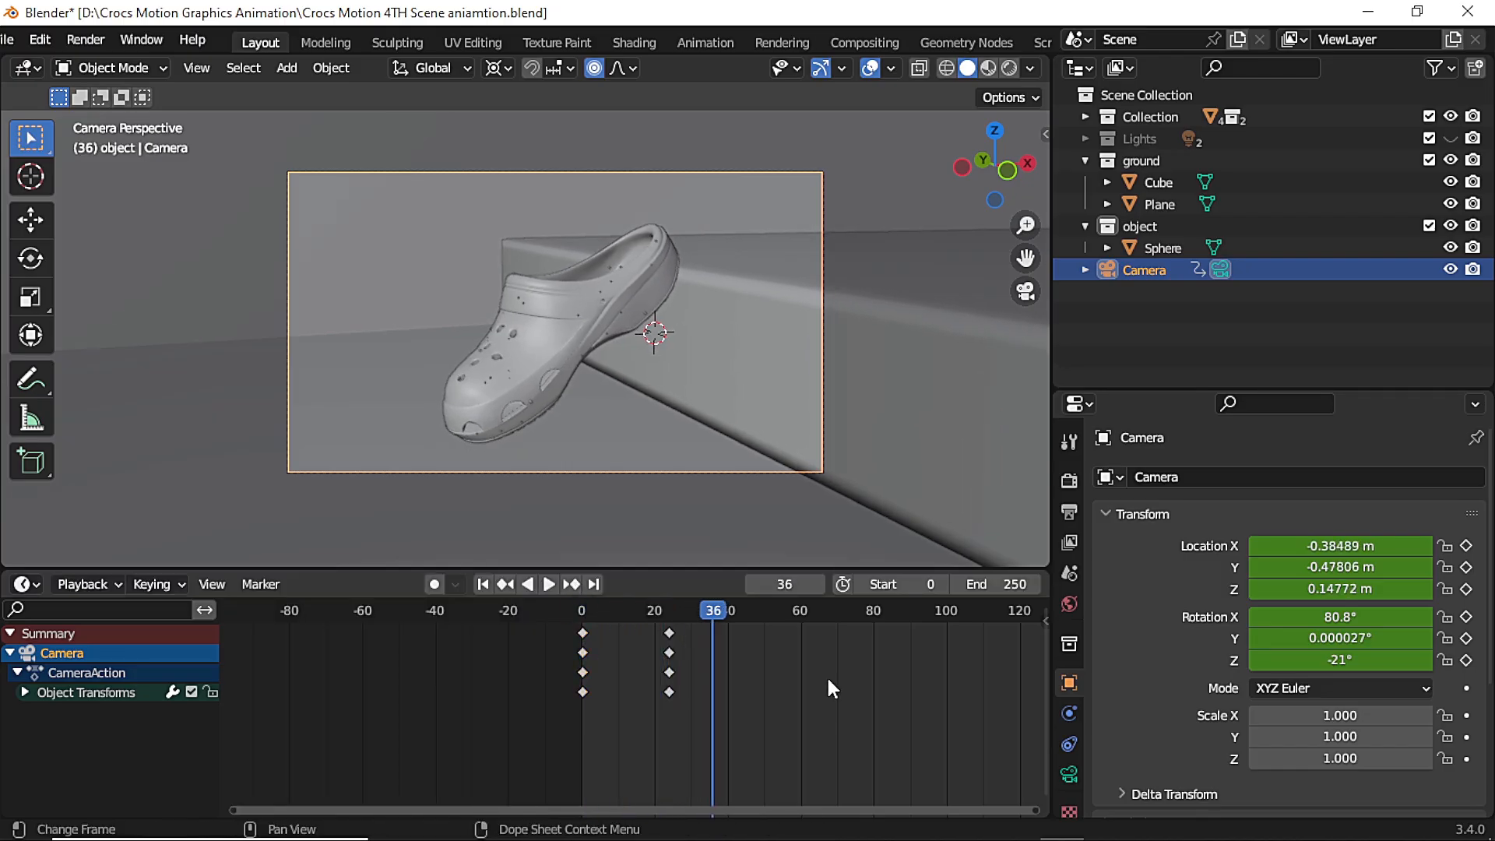
pyautogui.click(585, 648)
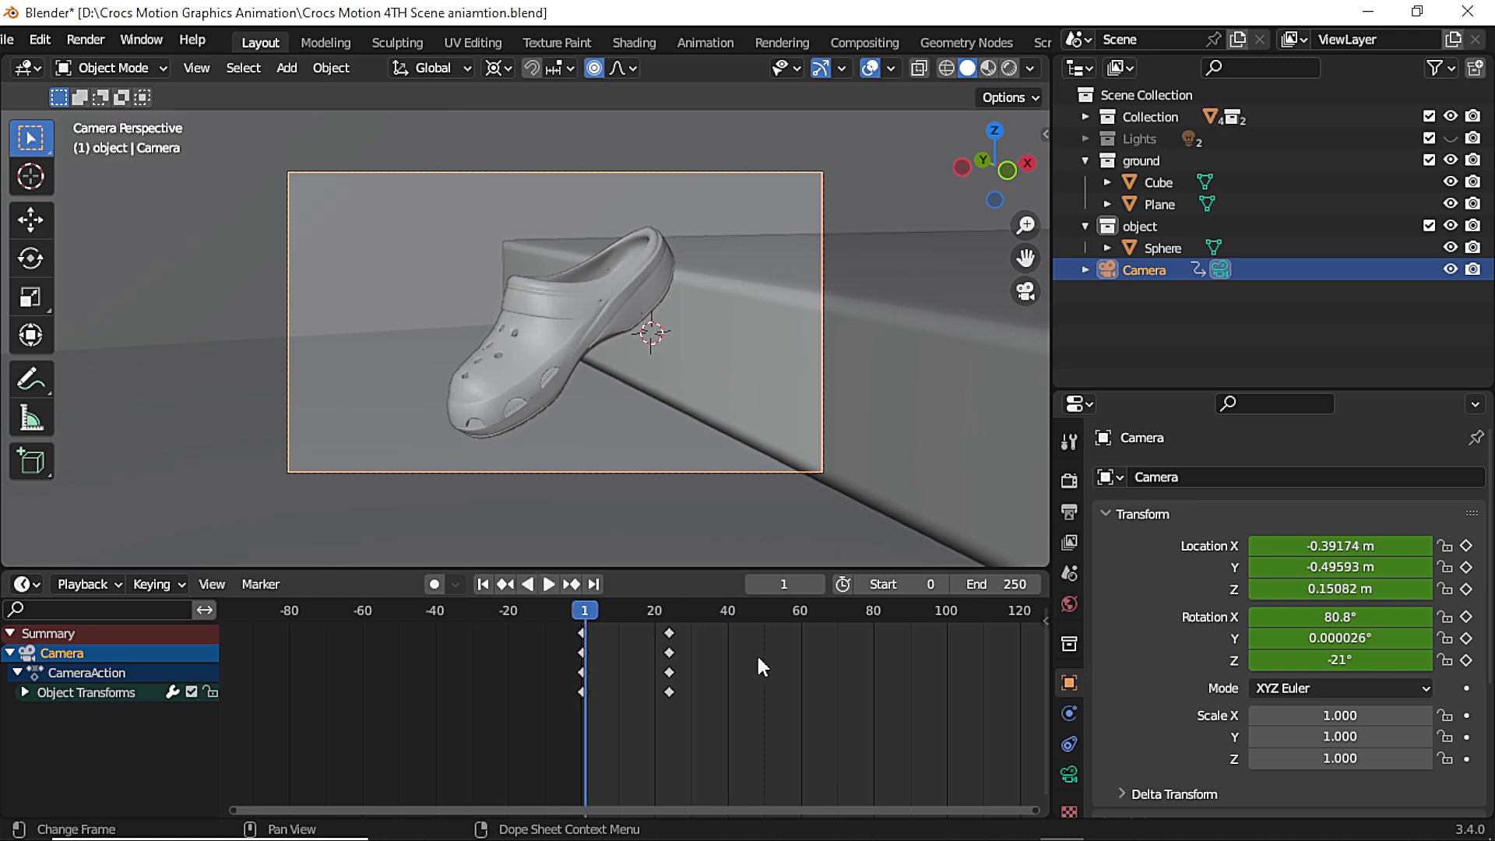
pyautogui.press('space')
pyautogui.press('space')
pyautogui.click(577, 641)
pyautogui.press('space')
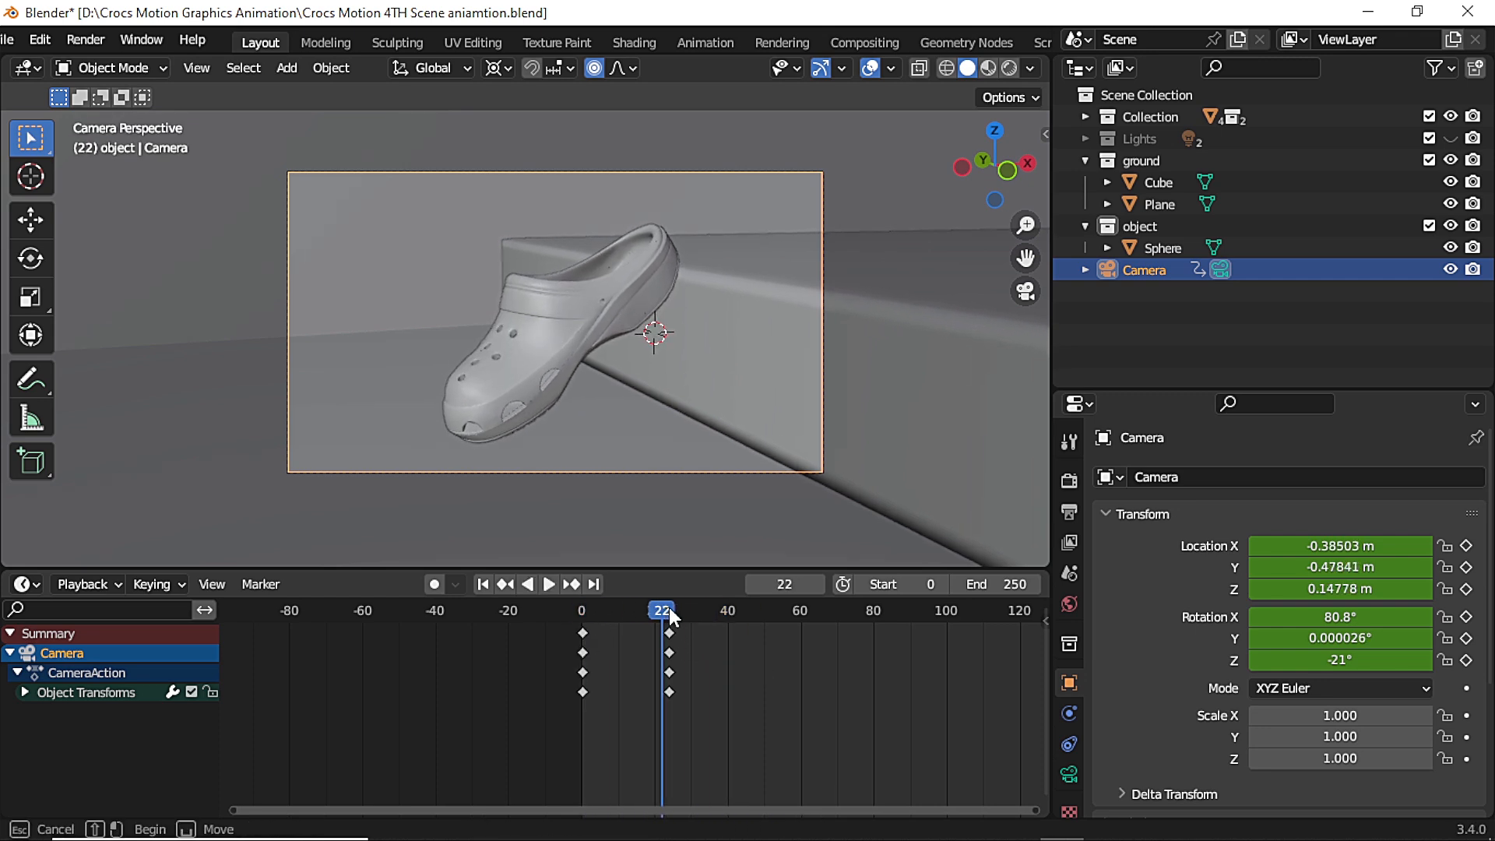
# Keyframe the camera's pose at frame 8 and move that keyframe to frame 0 in place of the starting one
pyautogui.moveTo(687, 610); pyautogui.dragTo(667, 611)
pyautogui.click(670, 612)
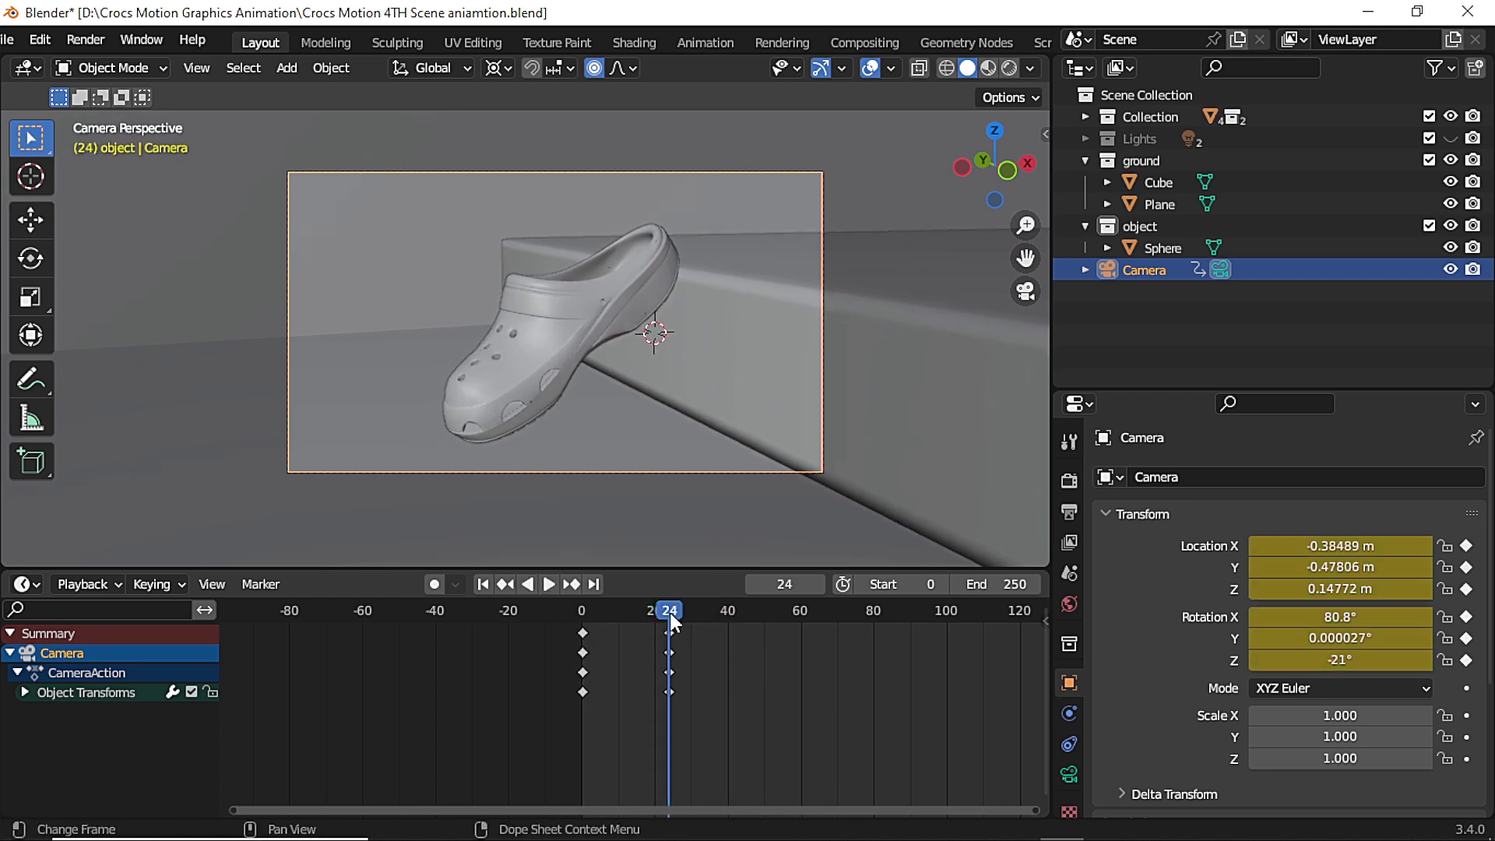
pyautogui.hotkey('shift', 'Left')
pyautogui.press('space')
pyautogui.press('space')
pyautogui.press('i')
pyautogui.click(583, 619)
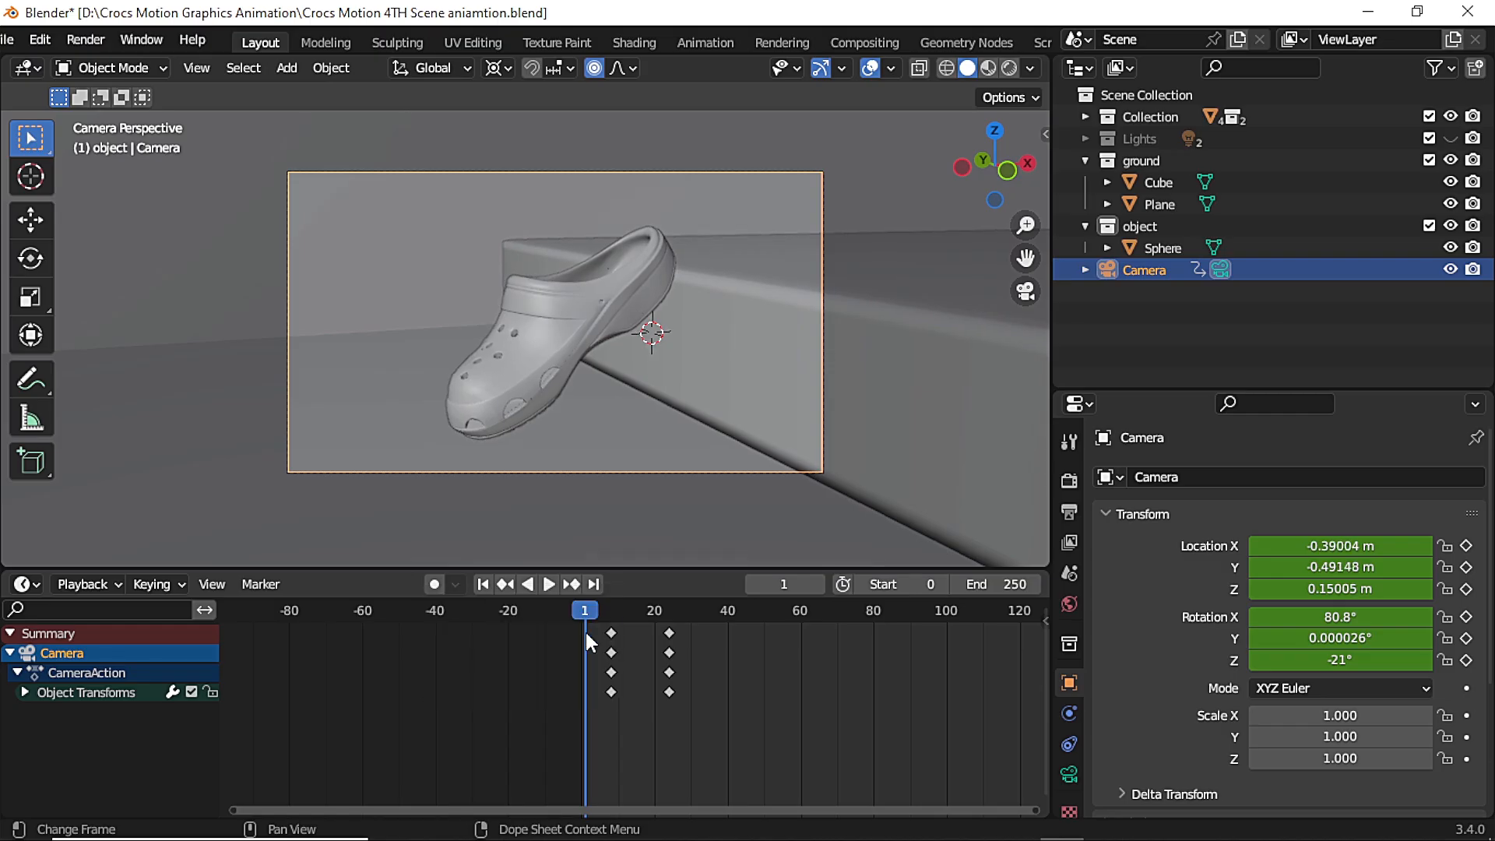
pyautogui.moveTo(611, 634); pyautogui.dragTo(582, 617)
pyautogui.click(581, 614)
# Replay the camera push-in and the particle growth that follows it
pyautogui.press('space')
pyautogui.press('space')
pyautogui.press('space')
pyautogui.moveTo(706, 619)
pyautogui.mouseDown()
pyautogui.moveTo(678, 614)
pyautogui.moveTo(695, 616)
pyautogui.mouseUp()
pyautogui.press('space')
pyautogui.press('space')
pyautogui.press('space')
# Move the particle shoe's SCALE ULT keyframes to frames 50 and 82 and replay from frame 0
pyautogui.click(764, 613)
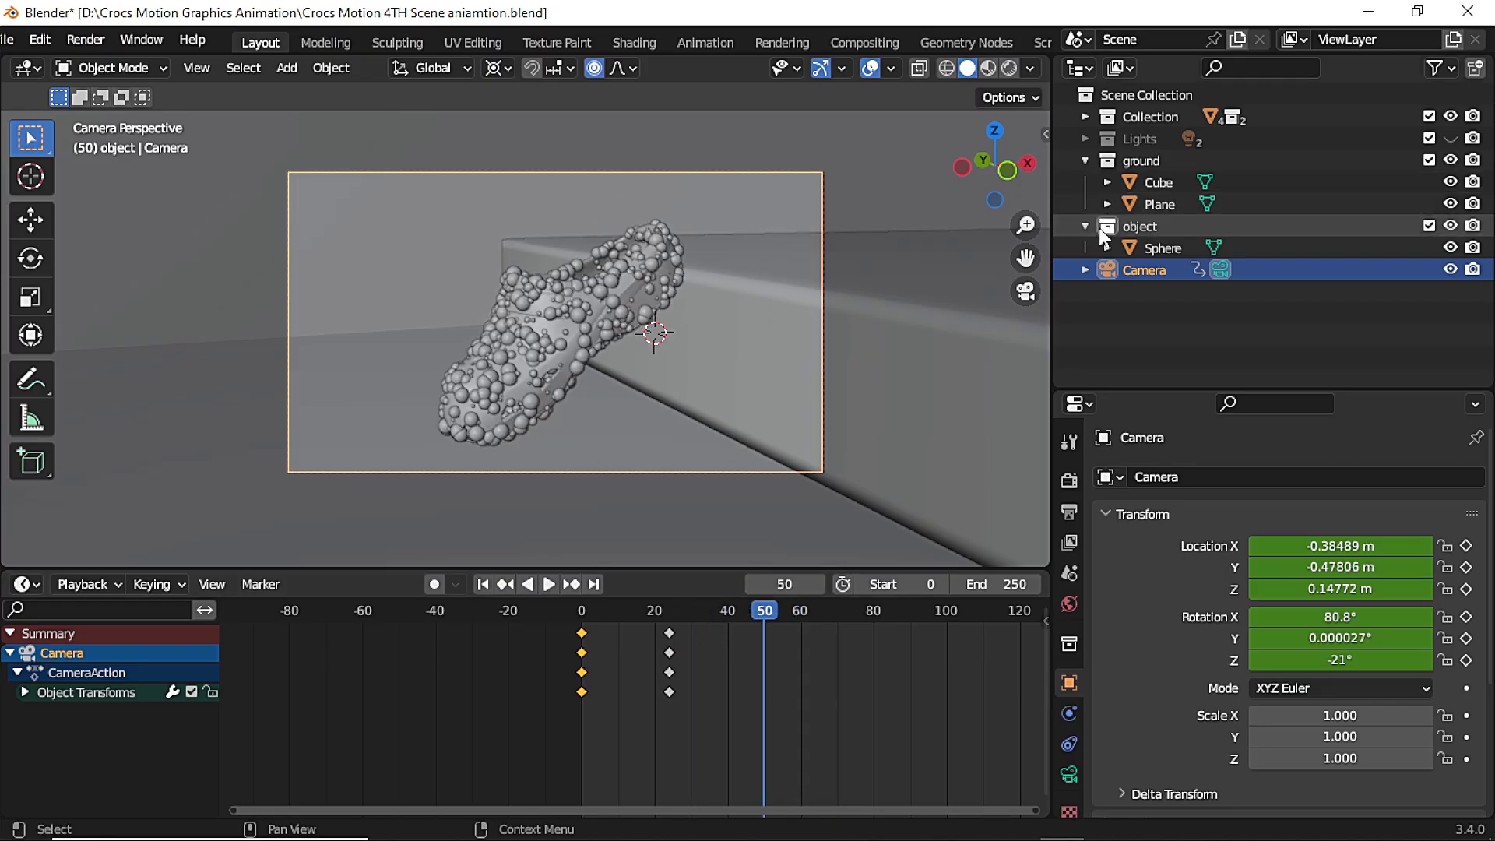
pyautogui.click(1086, 117)
pyautogui.click(1212, 270)
pyautogui.press('g')
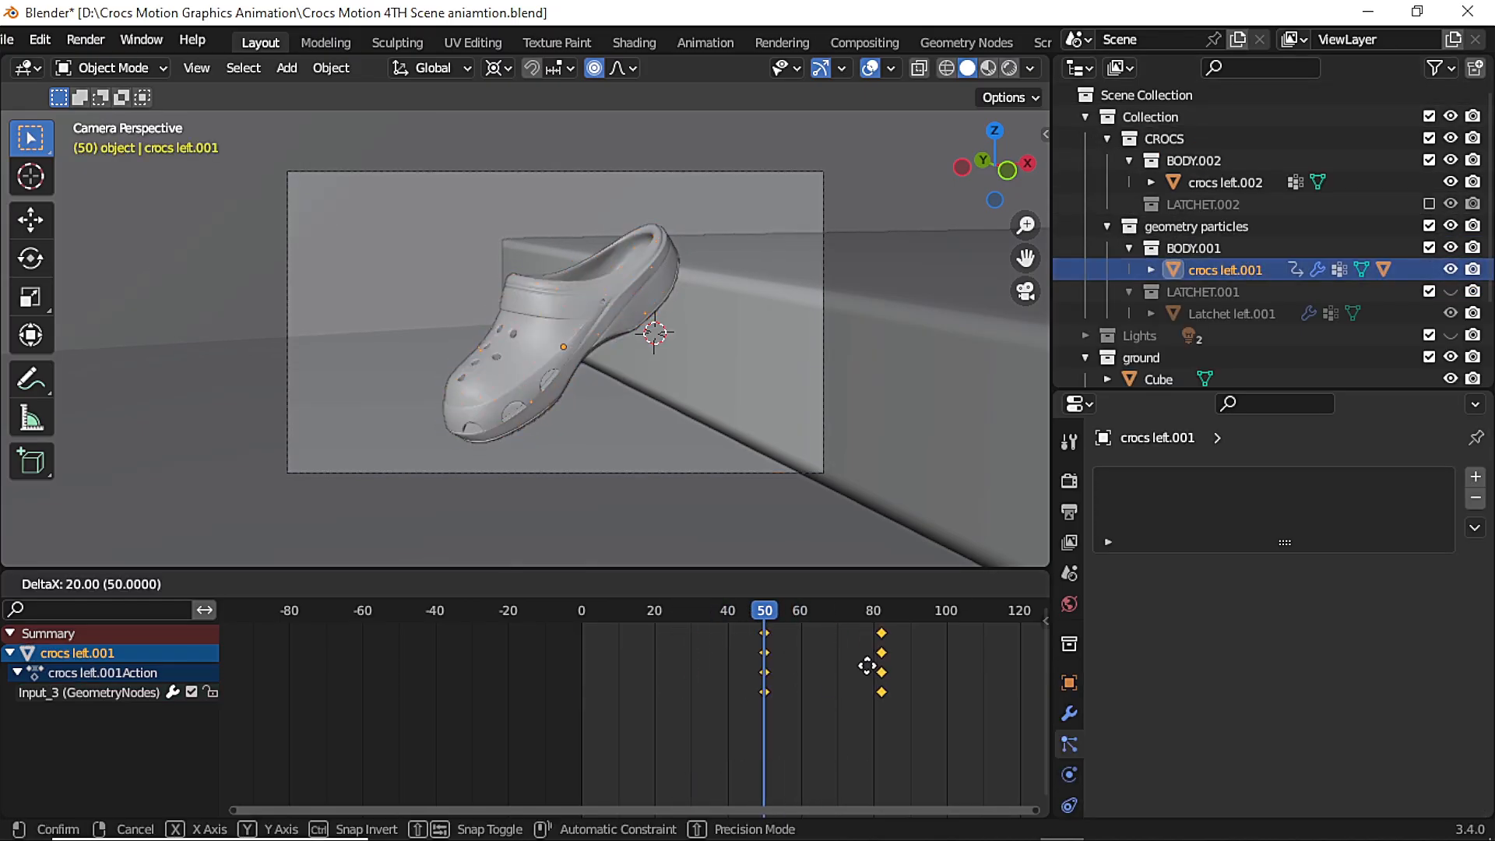
pyautogui.click(869, 667)
pyautogui.click(667, 685)
pyautogui.click(581, 617)
pyautogui.press('space')
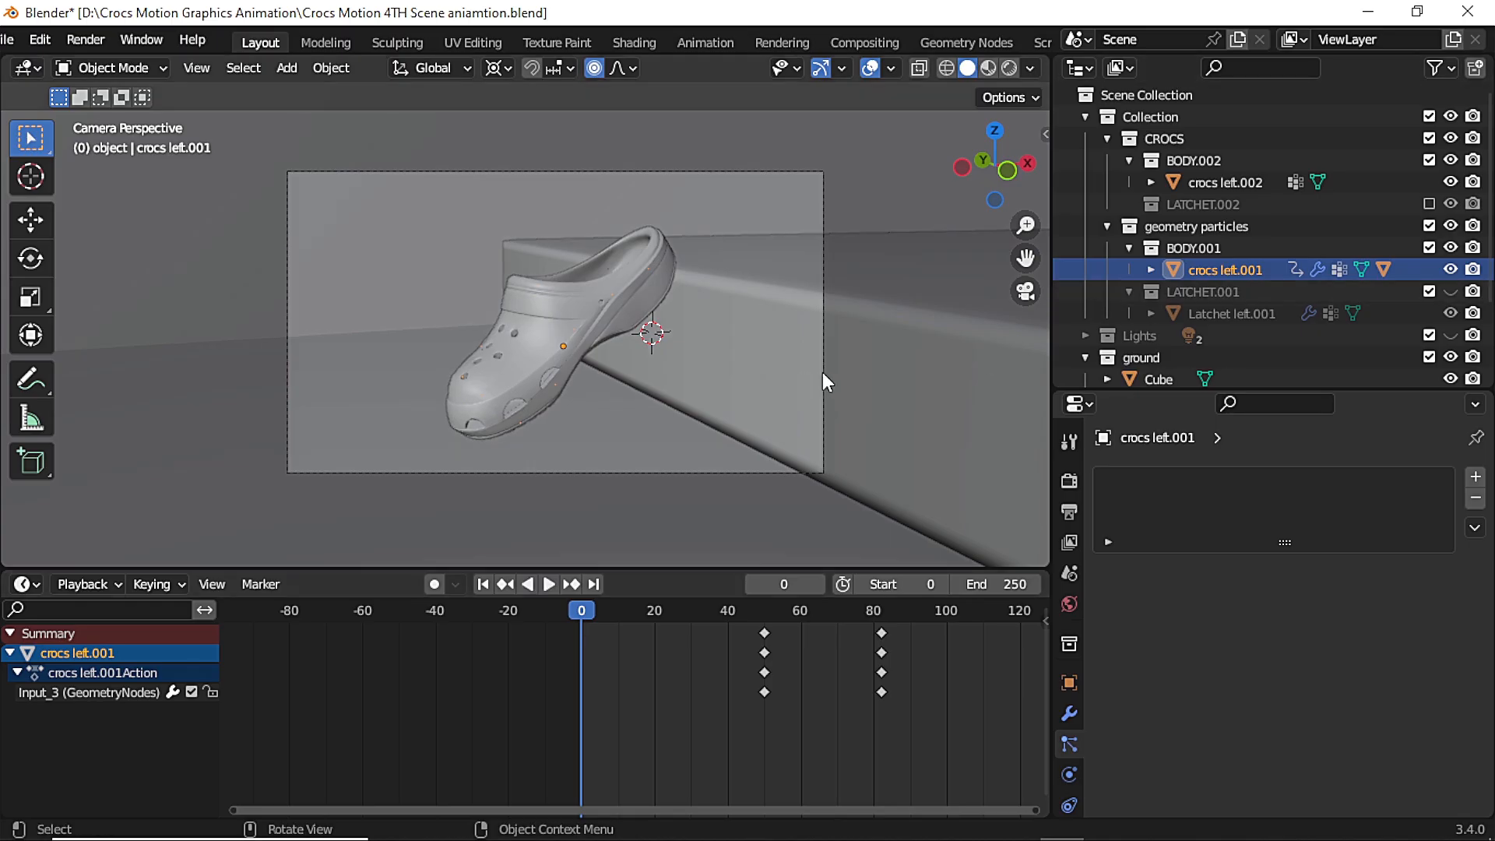
# Select the camera and keyframe its unchanged location and rotation at about frame 67
pyautogui.click(1159, 379)
pyautogui.scroll(-3, 1153, 366)
pyautogui.click(1144, 365)
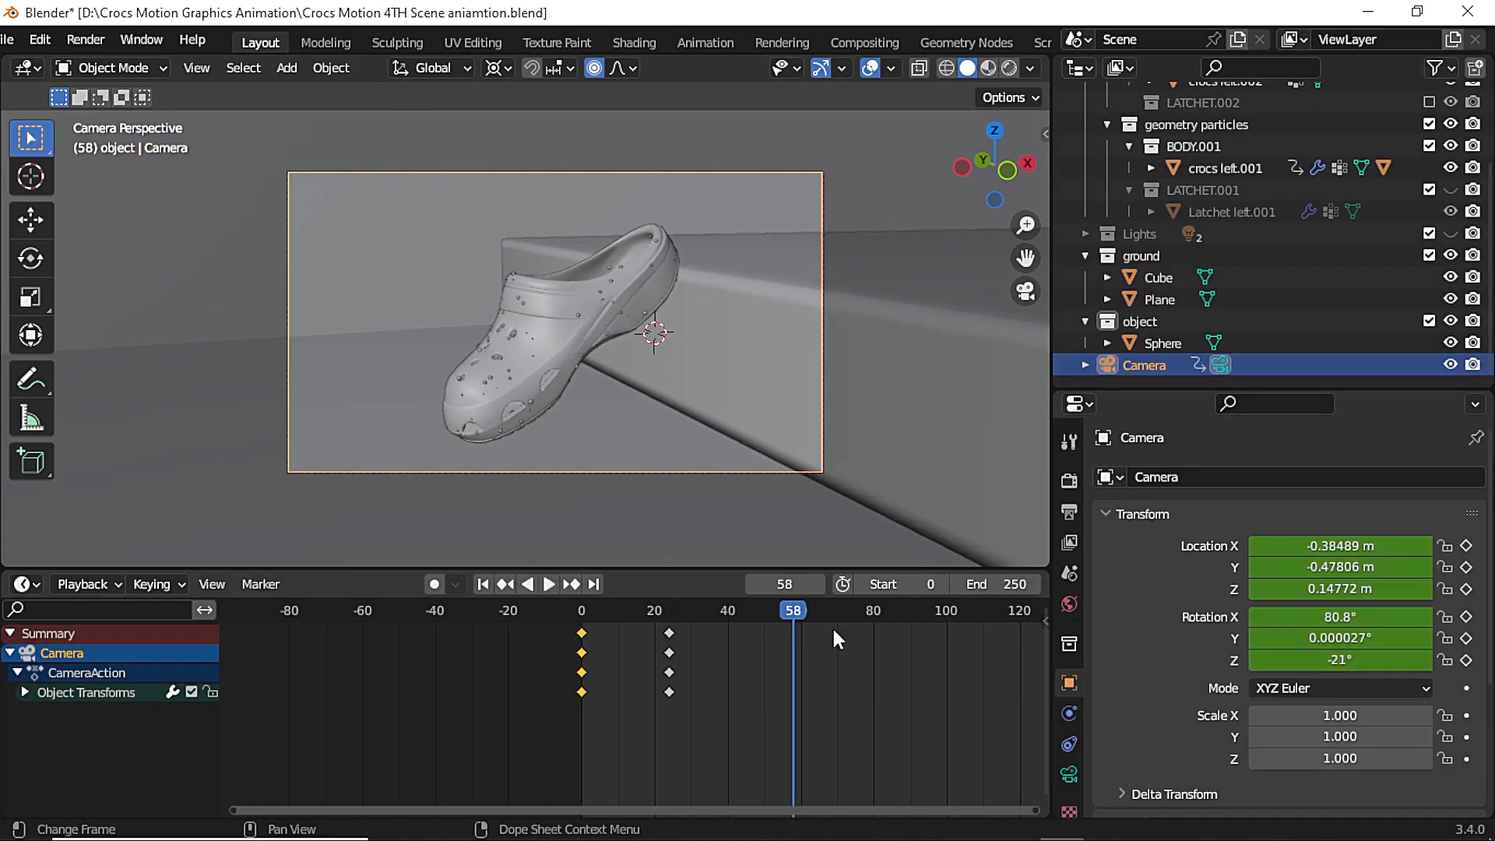
pyautogui.press('space')
pyautogui.press('space')
pyautogui.moveTo(825, 610)
pyautogui.mouseDown()
pyautogui.moveTo(675, 628)
pyautogui.moveTo(818, 633)
pyautogui.moveTo(826, 613)
pyautogui.moveTo(827, 633)
pyautogui.moveTo(765, 611)
pyautogui.moveTo(900, 632)
pyautogui.moveTo(830, 623)
pyautogui.mouseUp()
pyautogui.press('i')
pyautogui.click(834, 610)
pyautogui.press('g')
pyautogui.rightClick(835, 637)
pyautogui.click(837, 643)
# Replay the start of the particle growth from about frame 55
pyautogui.click(791, 609)
pyautogui.press('space')
pyautogui.click(782, 612)
pyautogui.press('space')
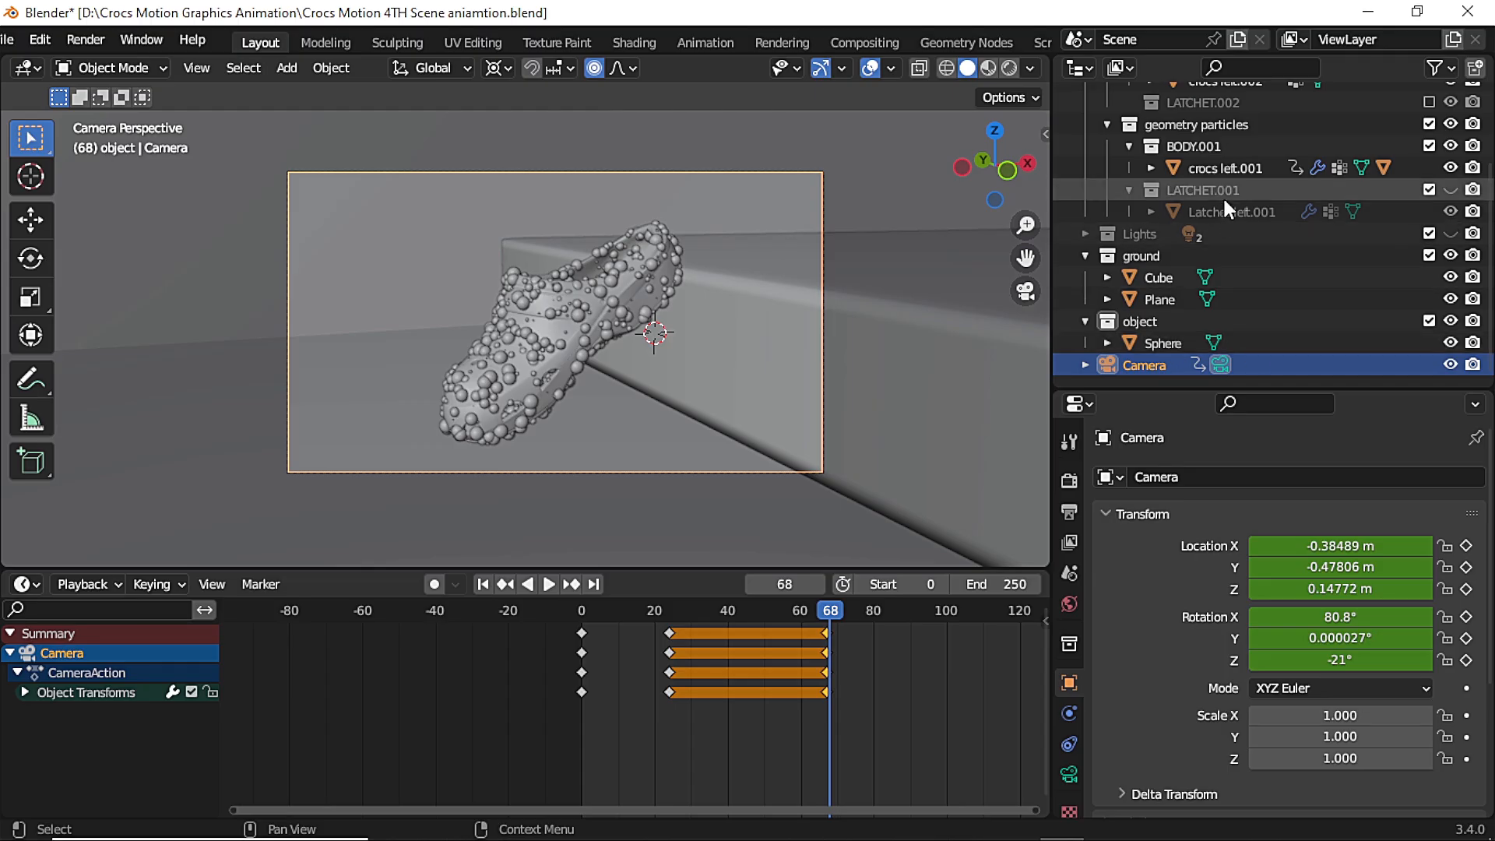
# Move the camera's last keyframe to frame 70, replay the particle growth and stop at frame 87
pyautogui.click(1225, 168)
pyautogui.moveTo(874, 610); pyautogui.dragTo(774, 640)
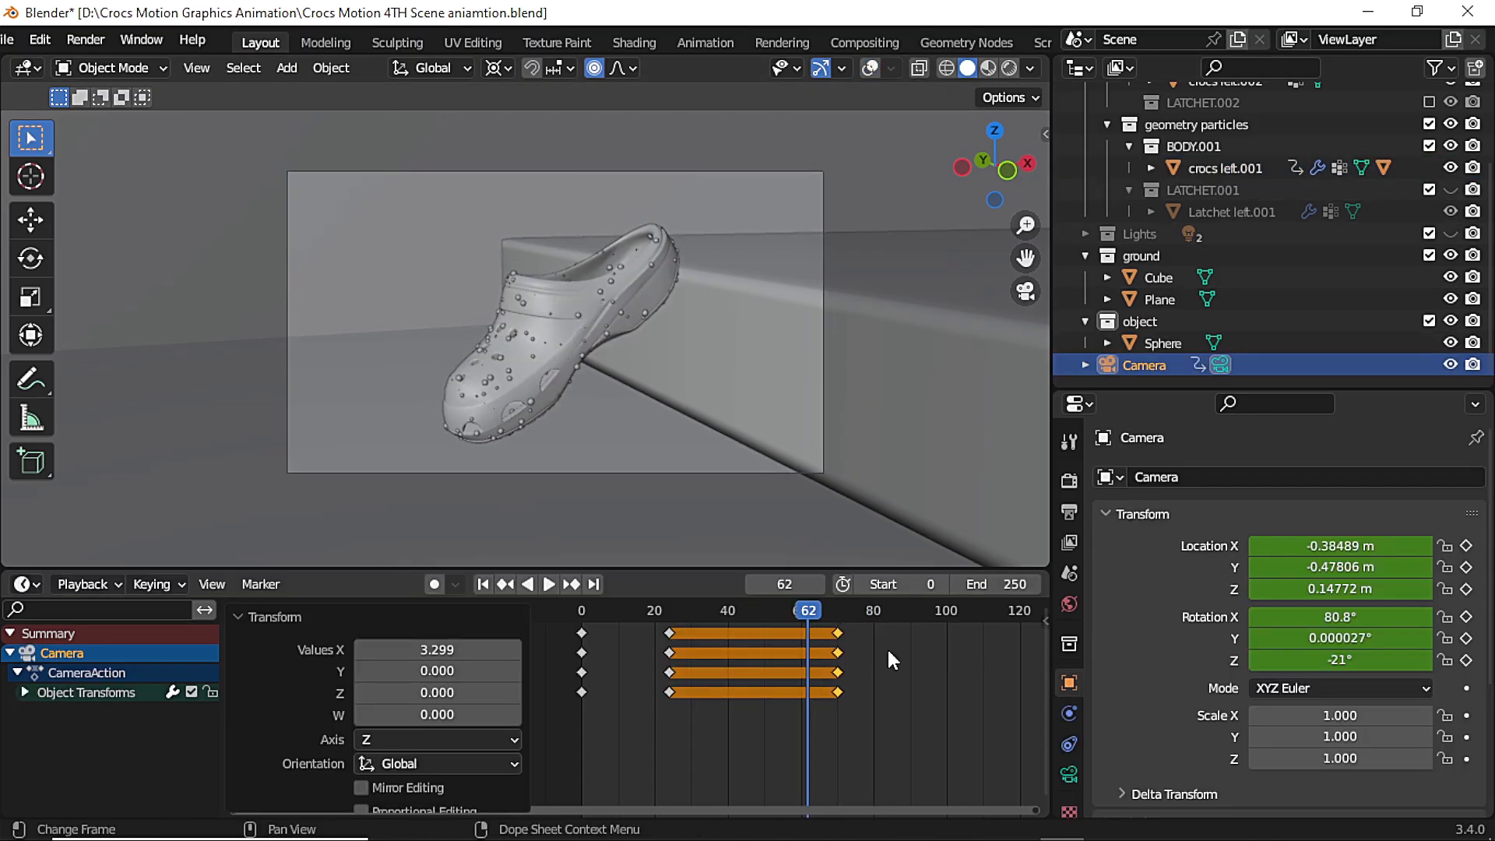
pyautogui.moveTo(816, 615); pyautogui.dragTo(599, 632)
pyautogui.press('space')
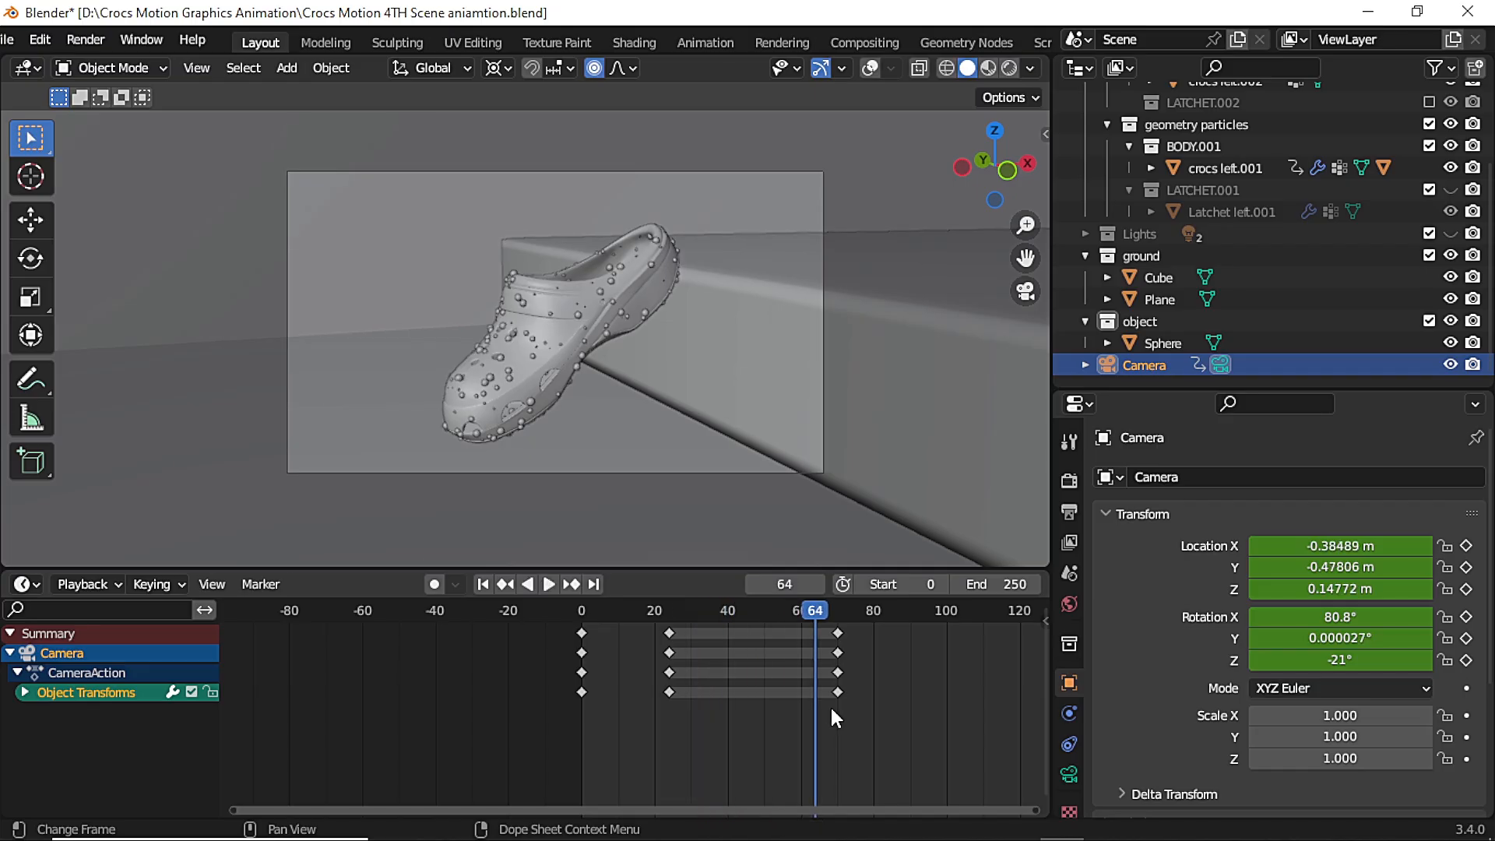
pyautogui.press('space')
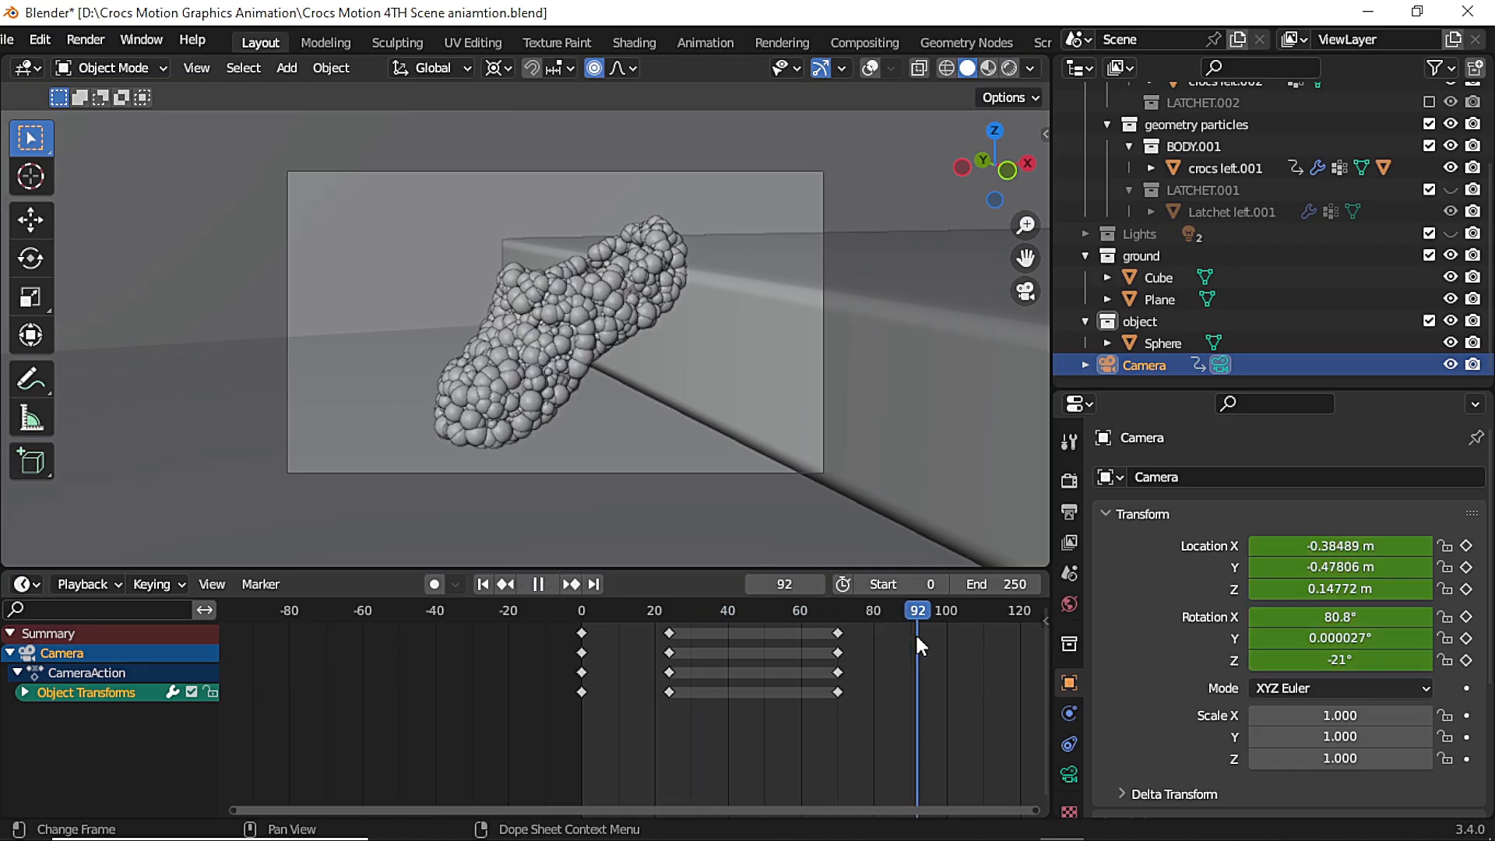
pyautogui.moveTo(914, 633)
pyautogui.mouseDown()
pyautogui.moveTo(839, 651)
pyautogui.moveTo(899, 640)
pyautogui.mouseUp()
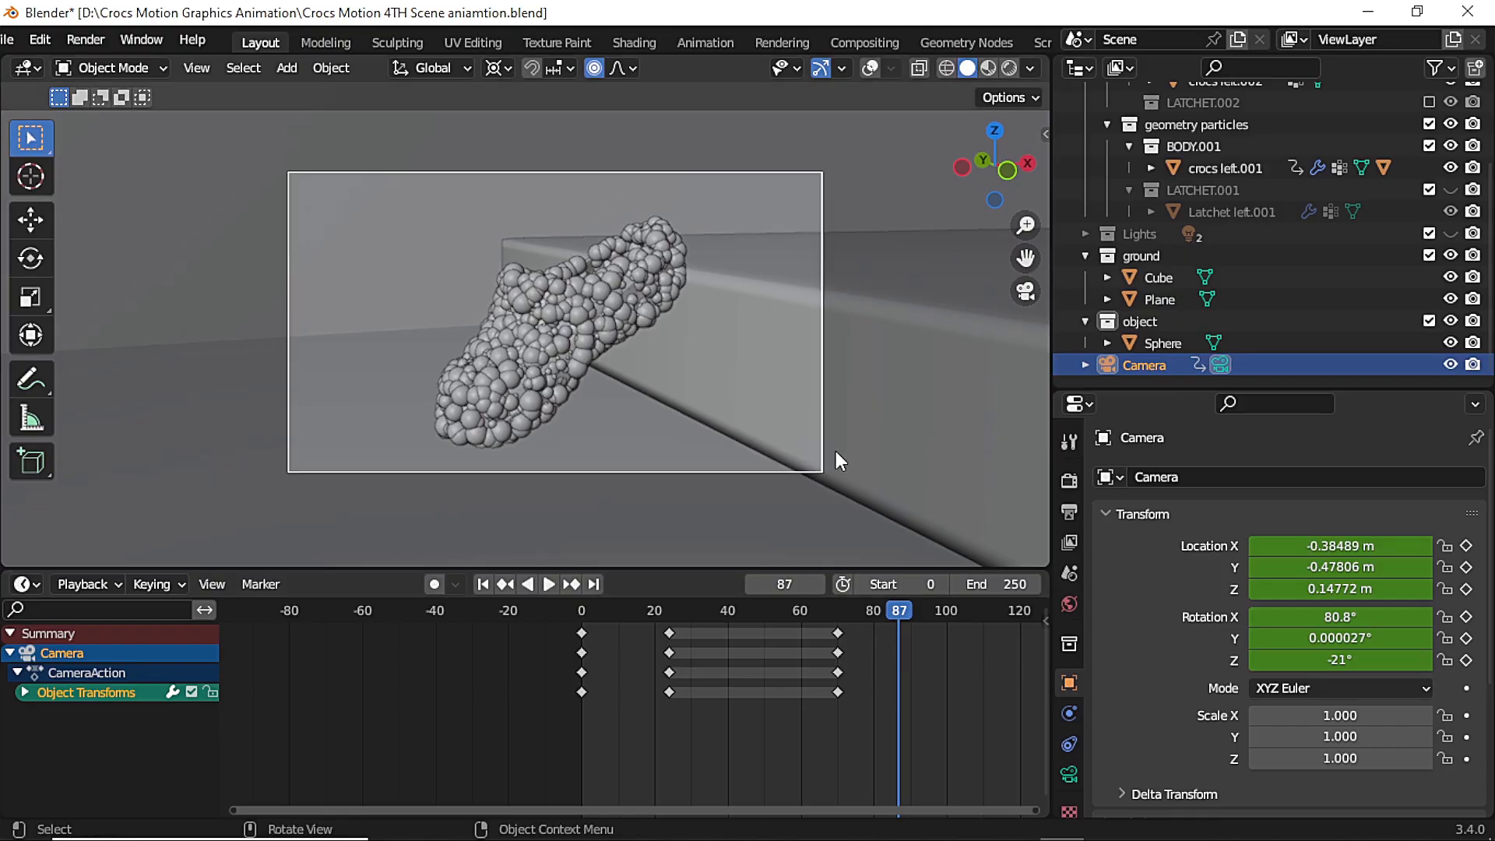
# Try rotating the camera 4.8° around the global Z axis at frame 87
pyautogui.press('r')
pyautogui.press('z')
pyautogui.click(941, 365)
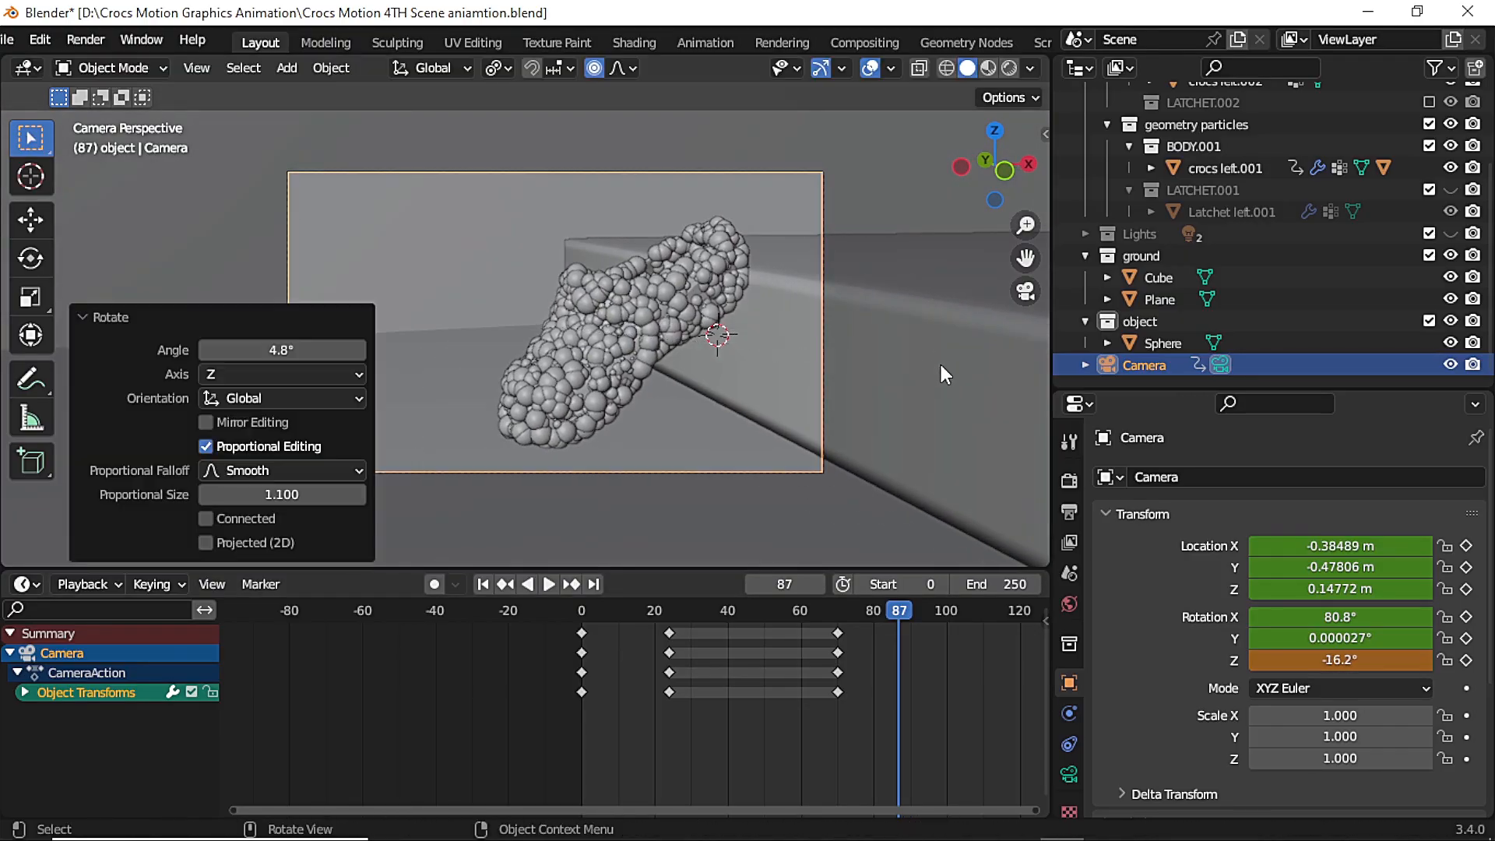
pyautogui.hotkey('ctrl', 'z')
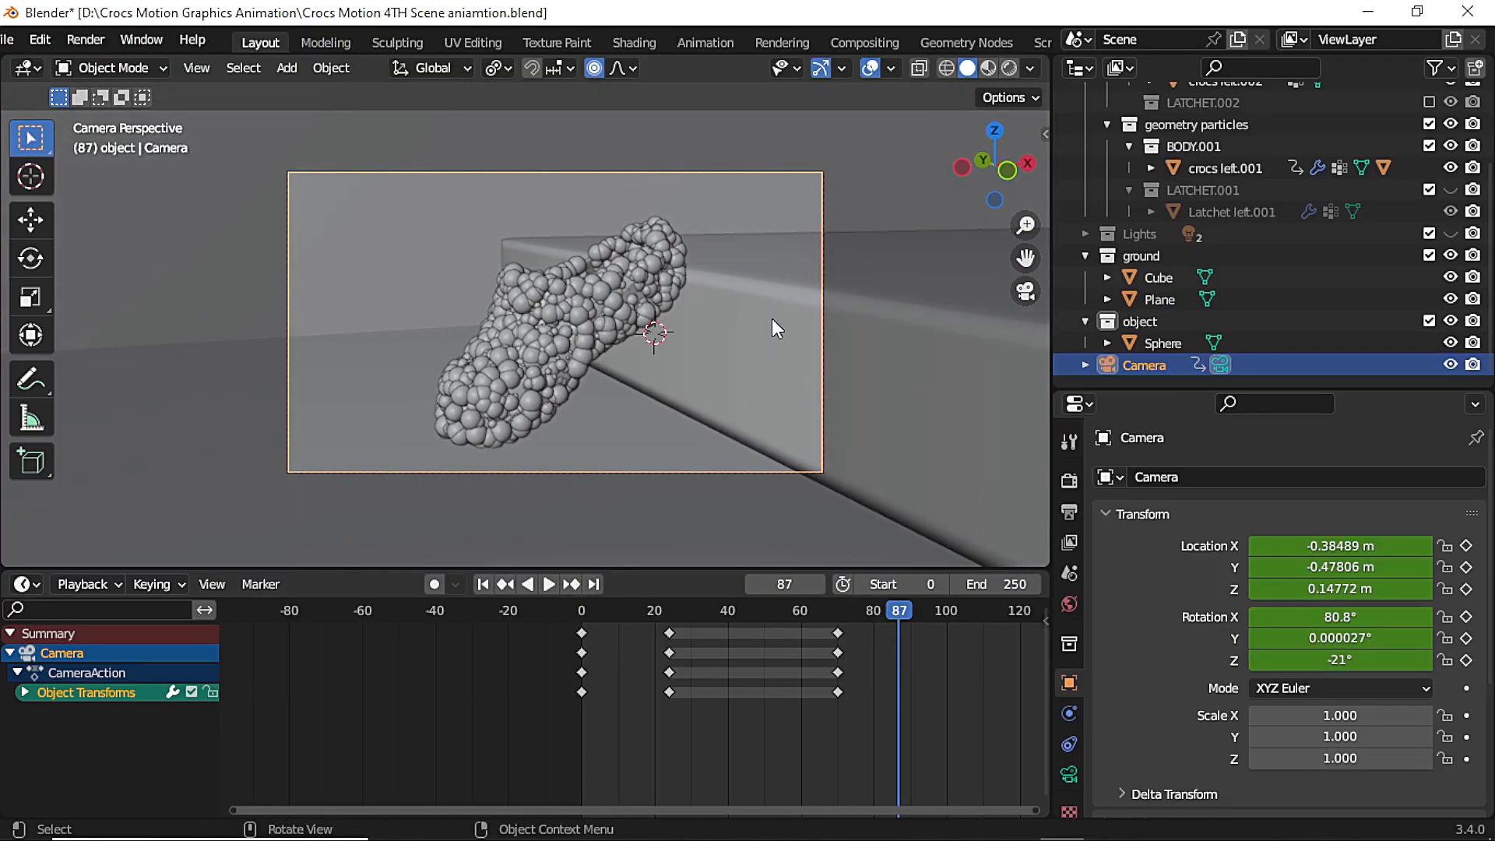
# Place the 3D cursor on the middle of the shoe and use it as the rotation pivot
pyautogui.hotkey('shift', 's')
pyautogui.click(701, 502)
pyautogui.click(31, 177)
pyautogui.click(32, 140)
# Orbit the camera around the 3D cursor to a Z rotation of -25.1° and keyframe its location and rotation at frame 87
pyautogui.press('r')
pyautogui.press('z')
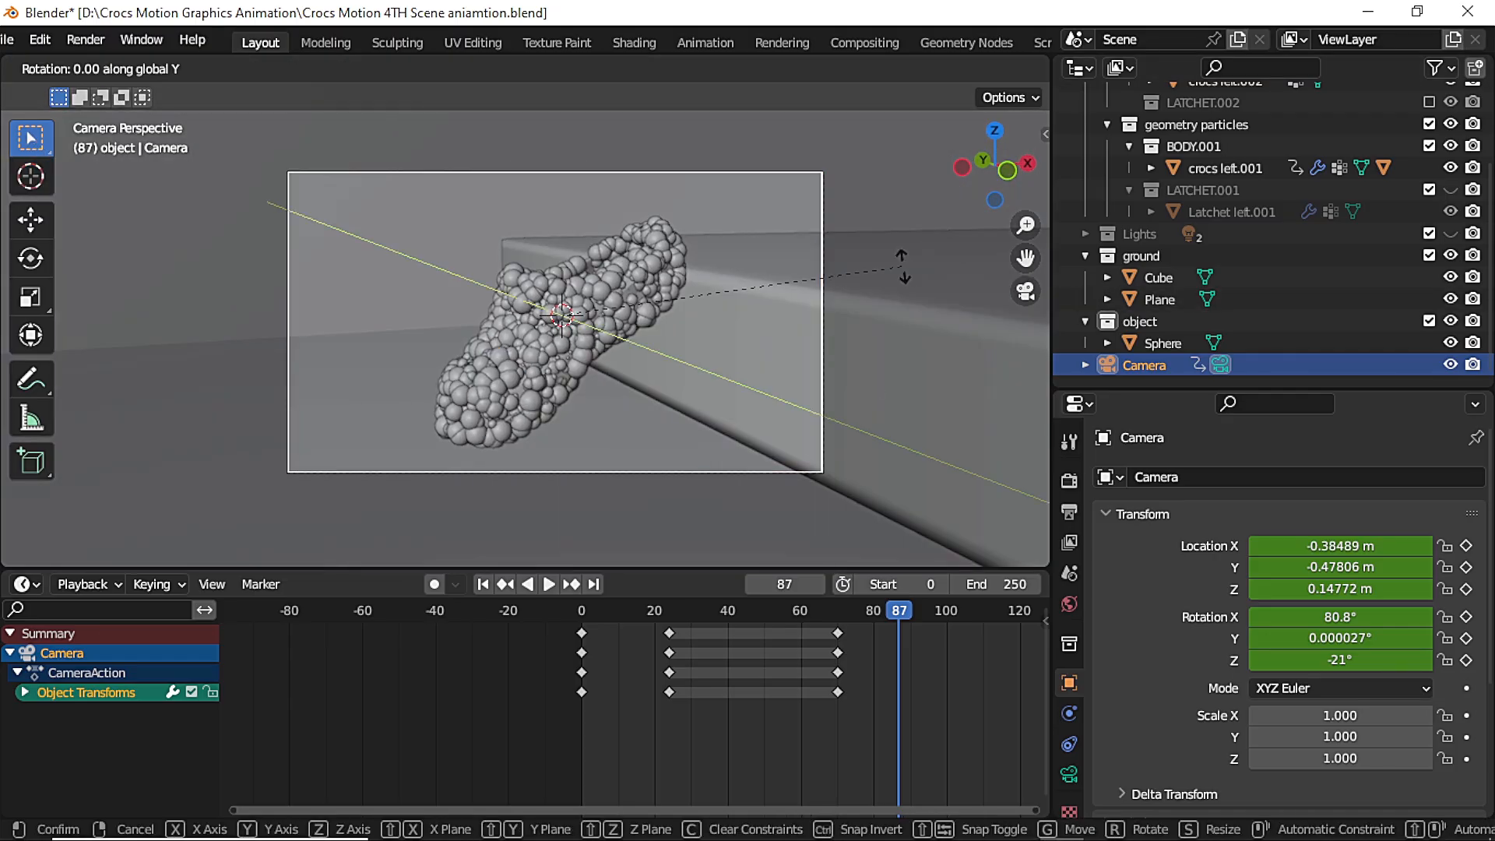
pyautogui.click(903, 294)
pyautogui.press('i')
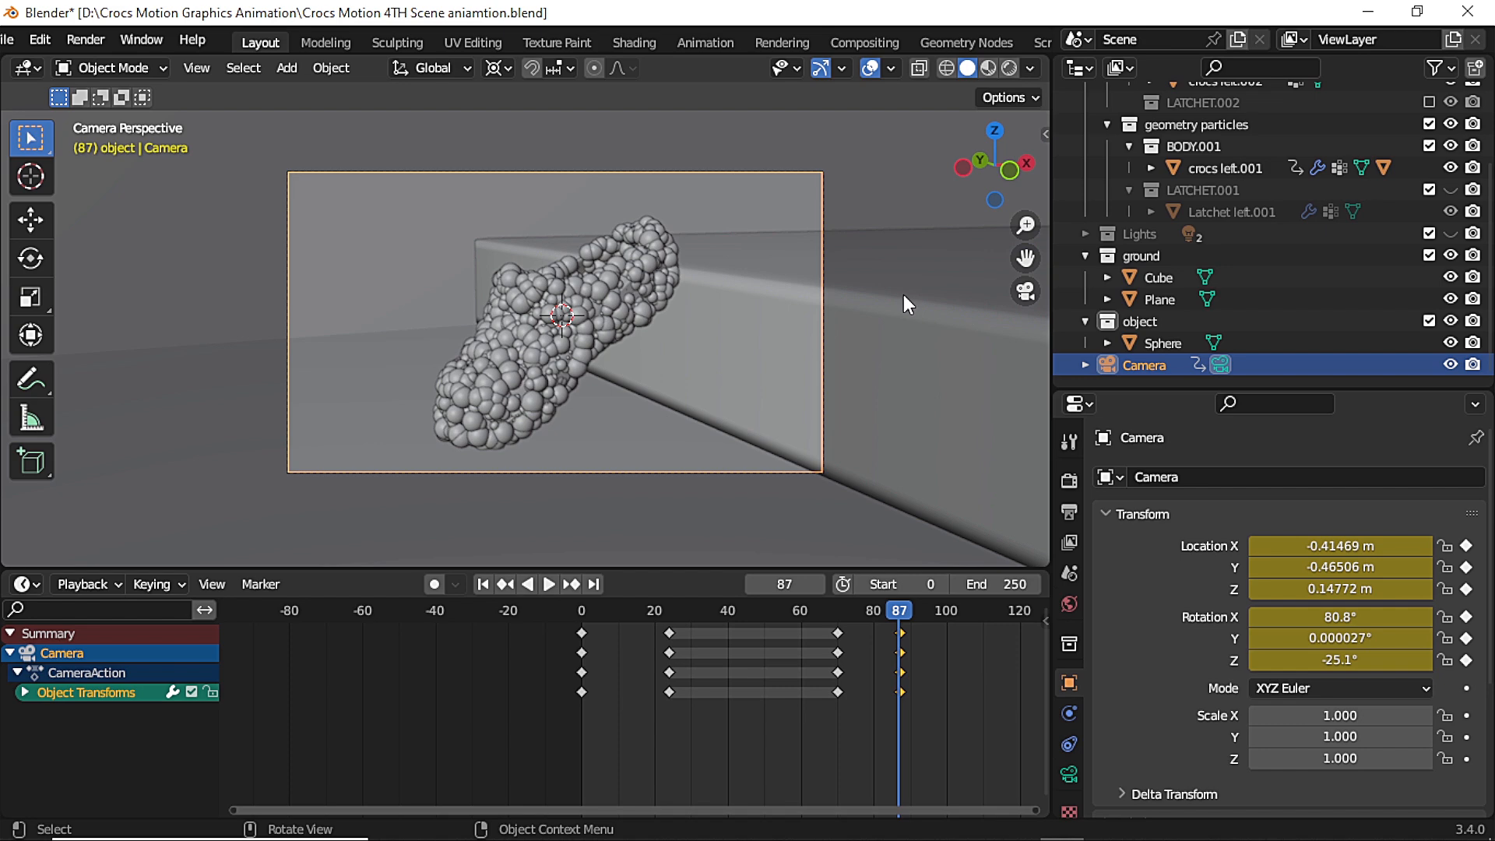
# Replay the camera orbit from the start, scrubbing back to review its timing
pyautogui.hotkey('shift', 'Left')
pyautogui.press('space')
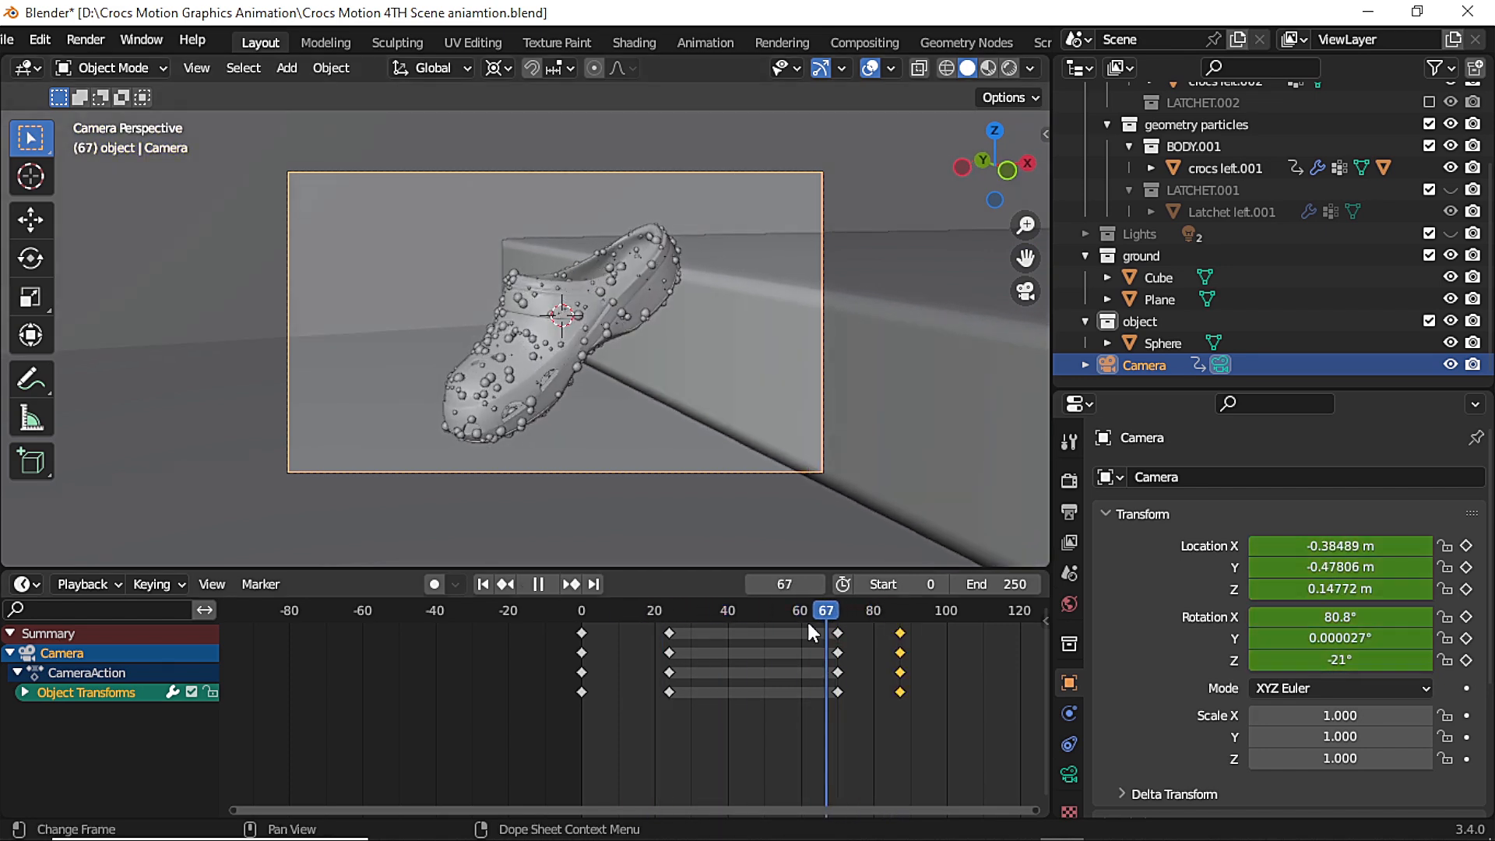
pyautogui.moveTo(808, 624); pyautogui.dragTo(676, 642)
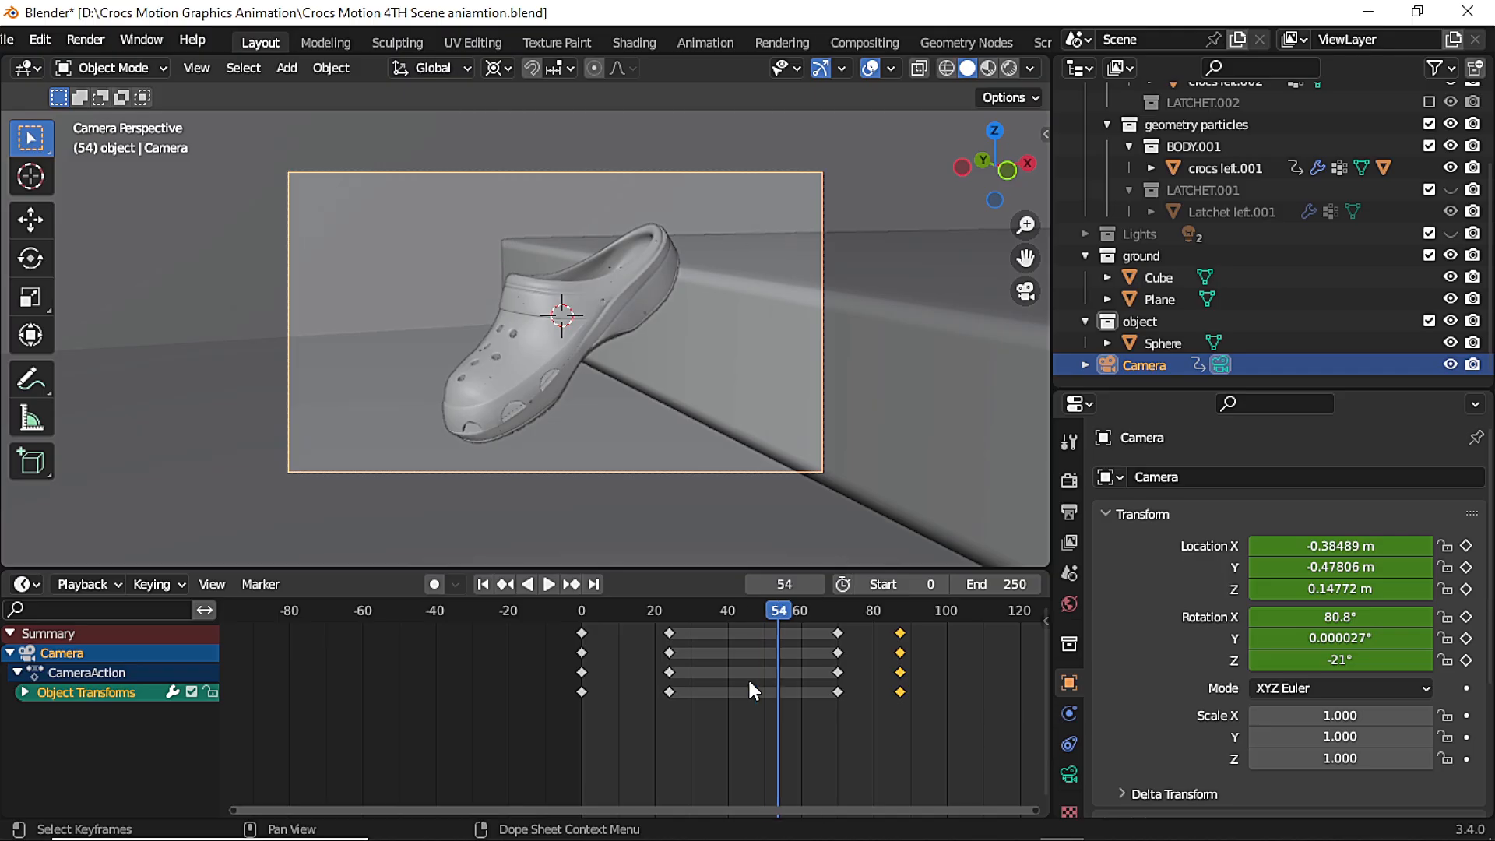
pyautogui.press('space')
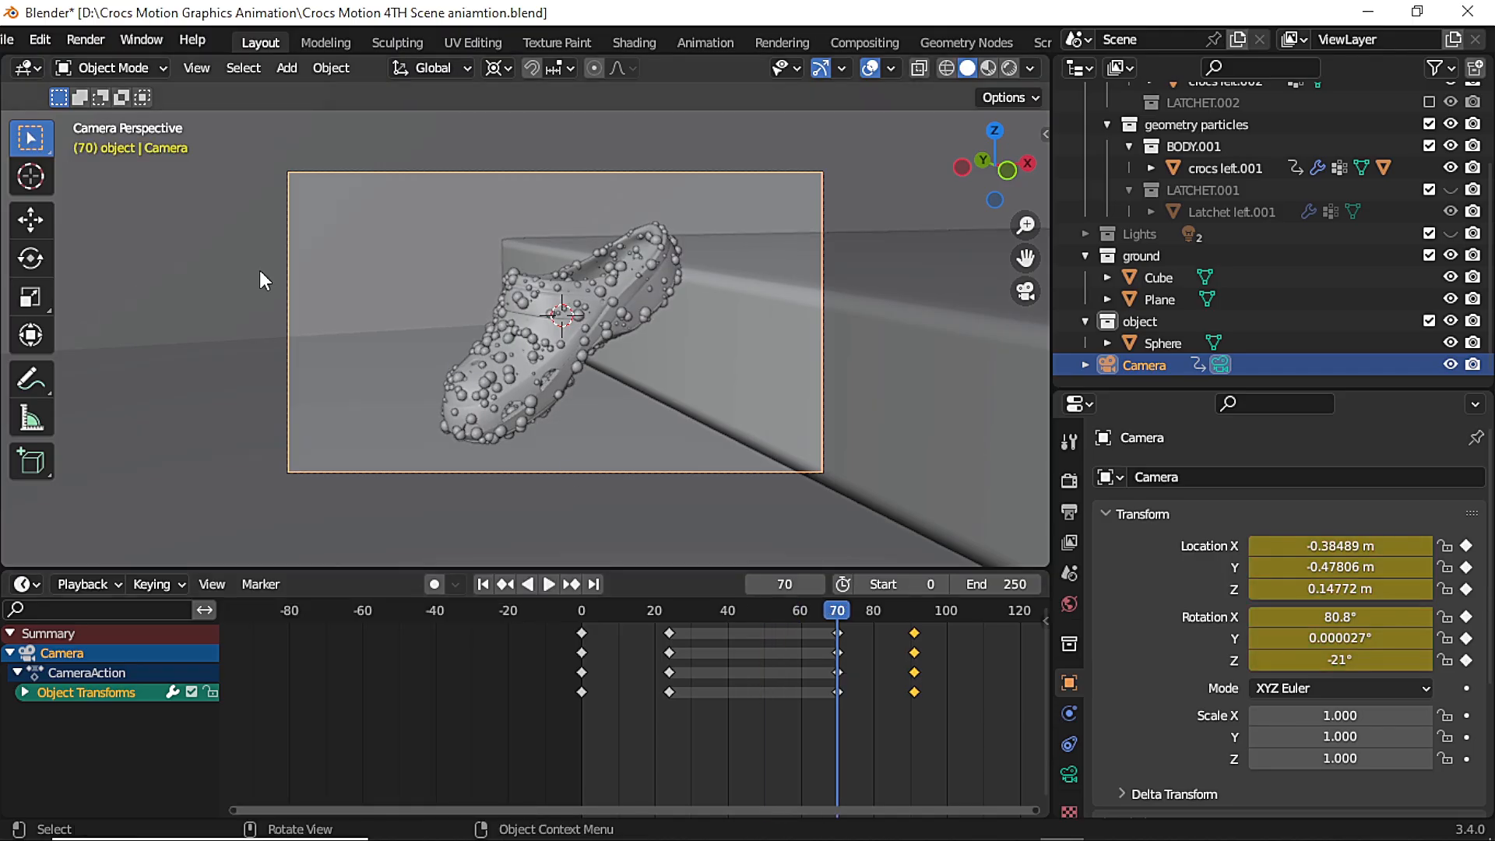
pyautogui.press('space')
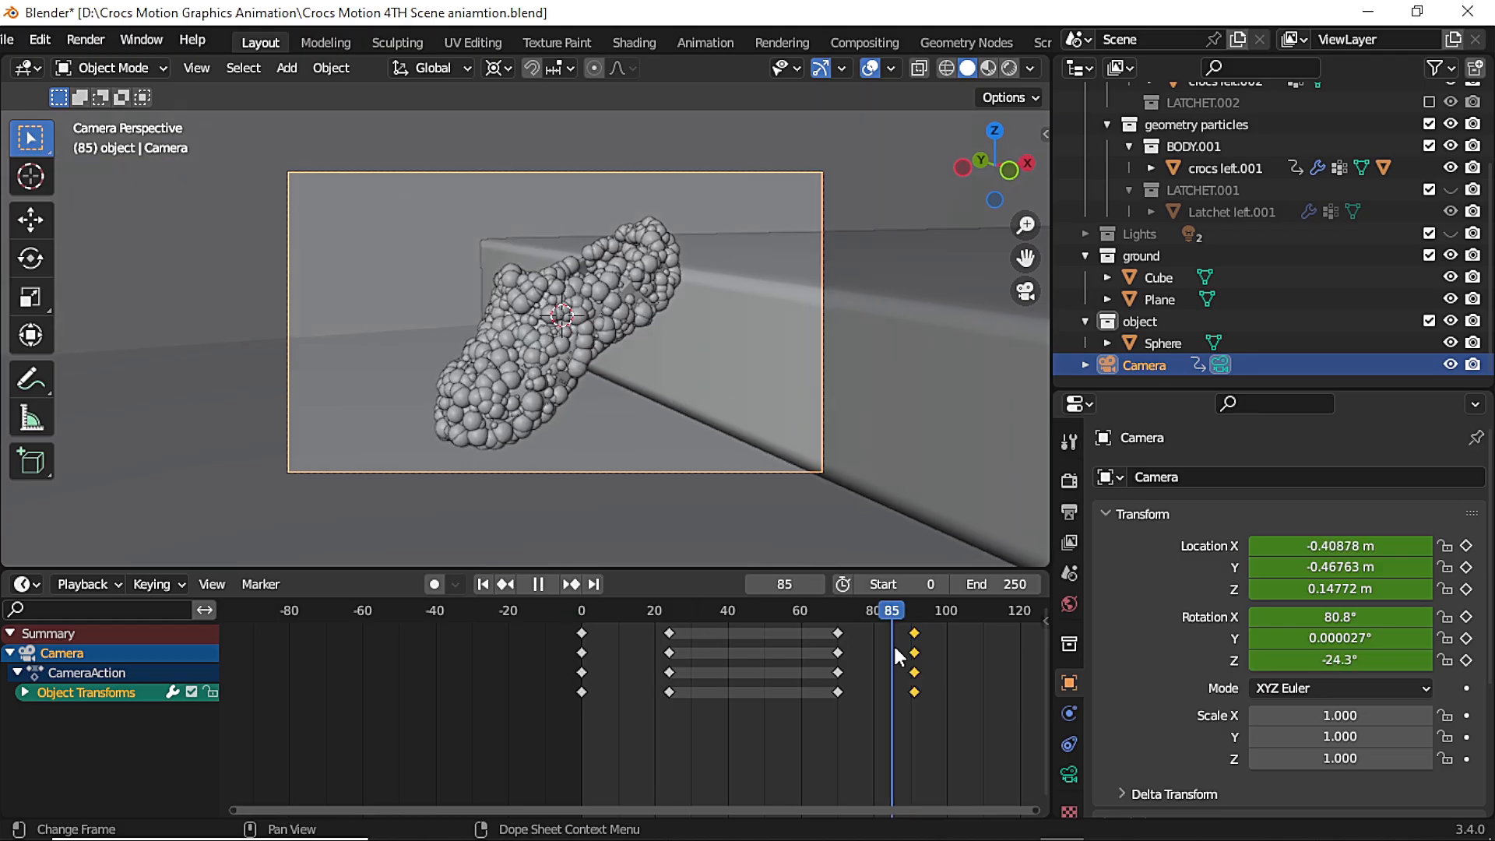
# Move the camera's last keyframe to frame 90, save the file and replay the animation from the start
pyautogui.press('g')
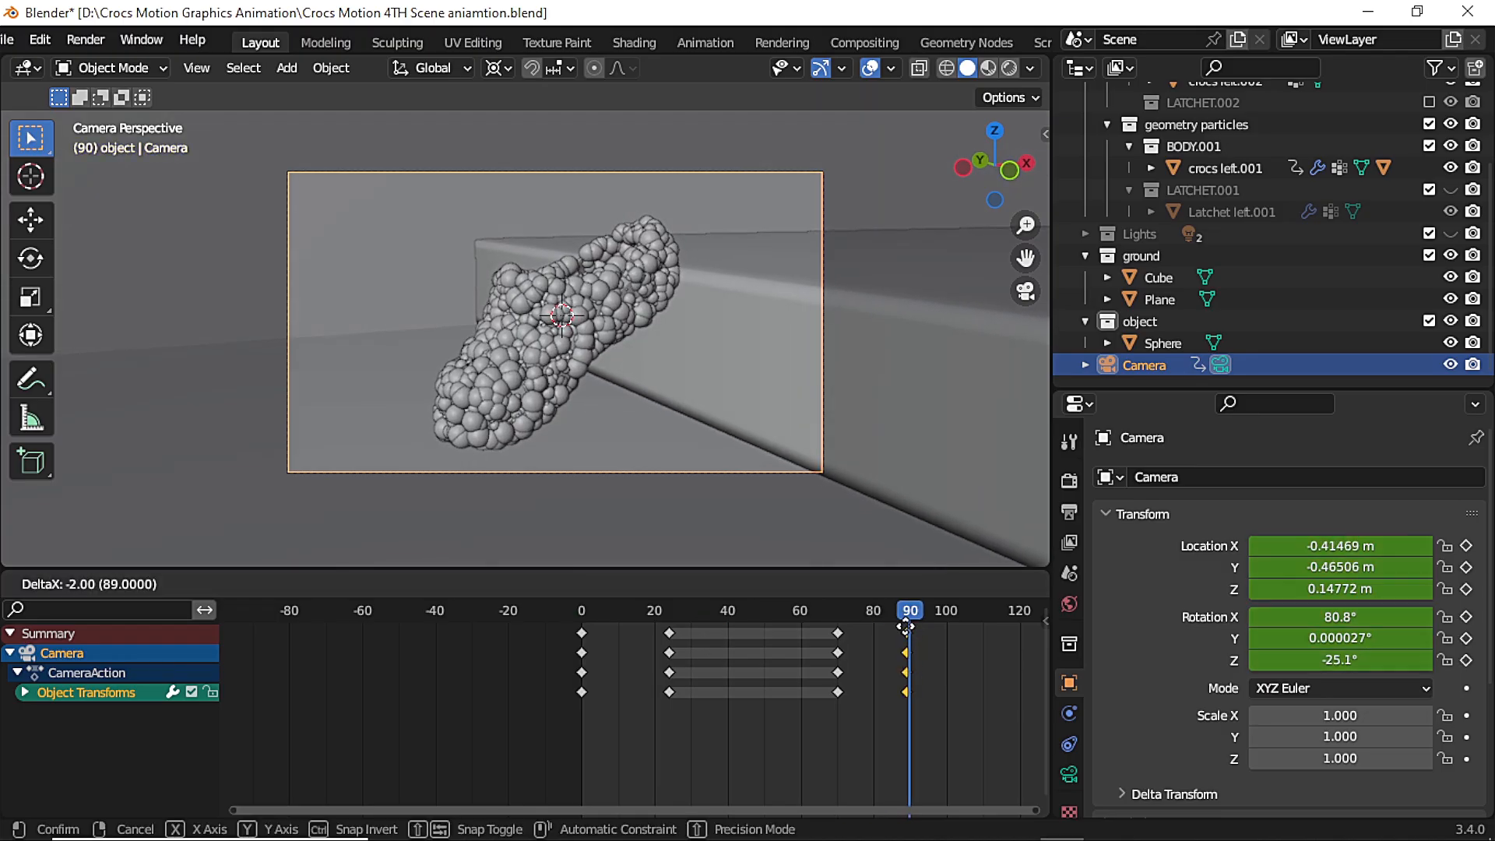
pyautogui.click(907, 629)
pyautogui.hotkey('ctrl', 's')
pyautogui.hotkey('shift', 'Left')
pyautogui.press('space')
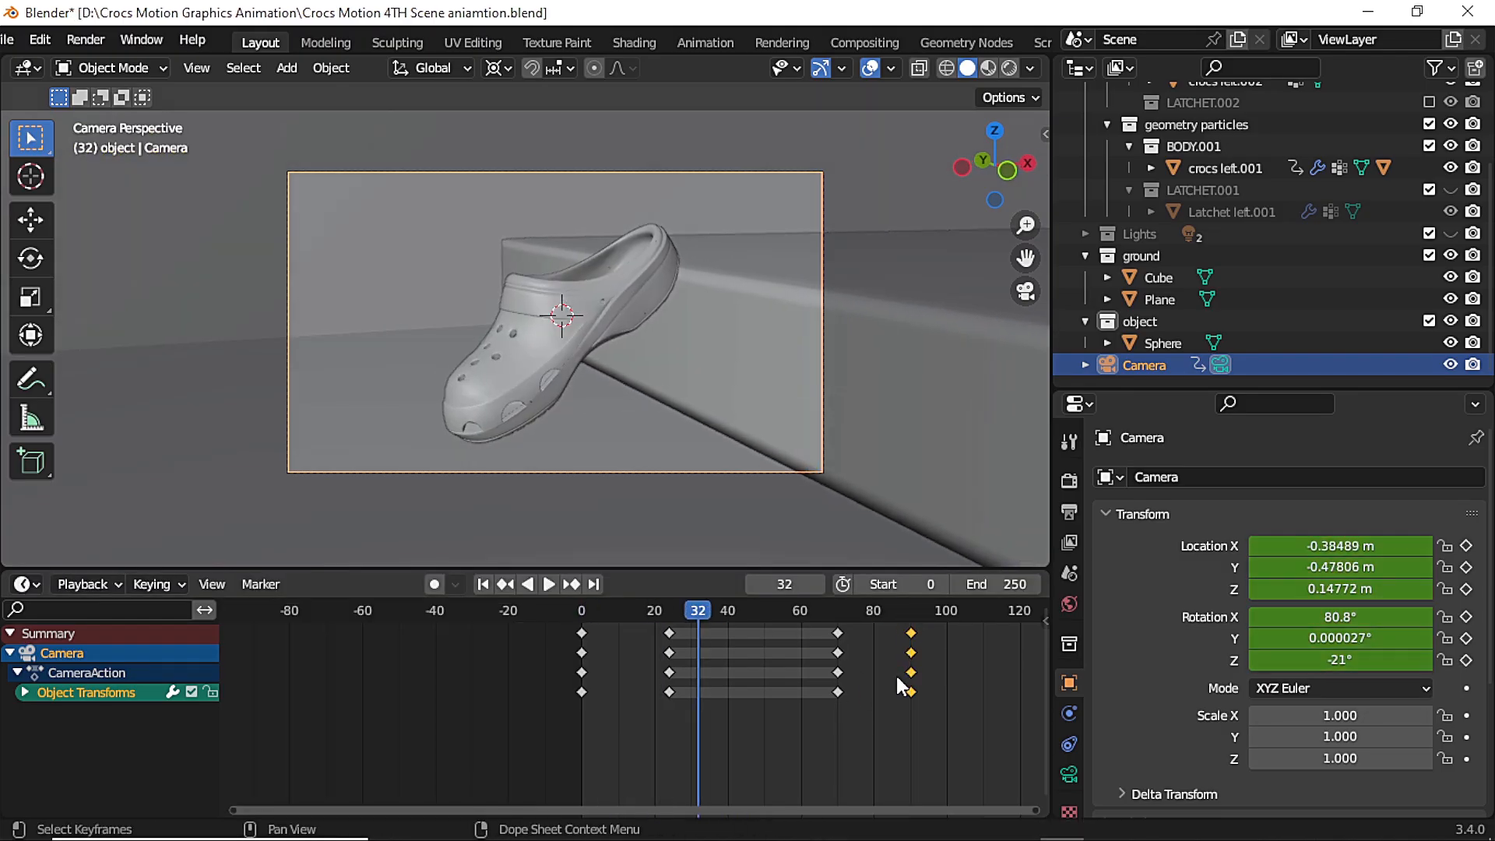
pyautogui.press('space')
pyautogui.hotkey('shift', 'Left')
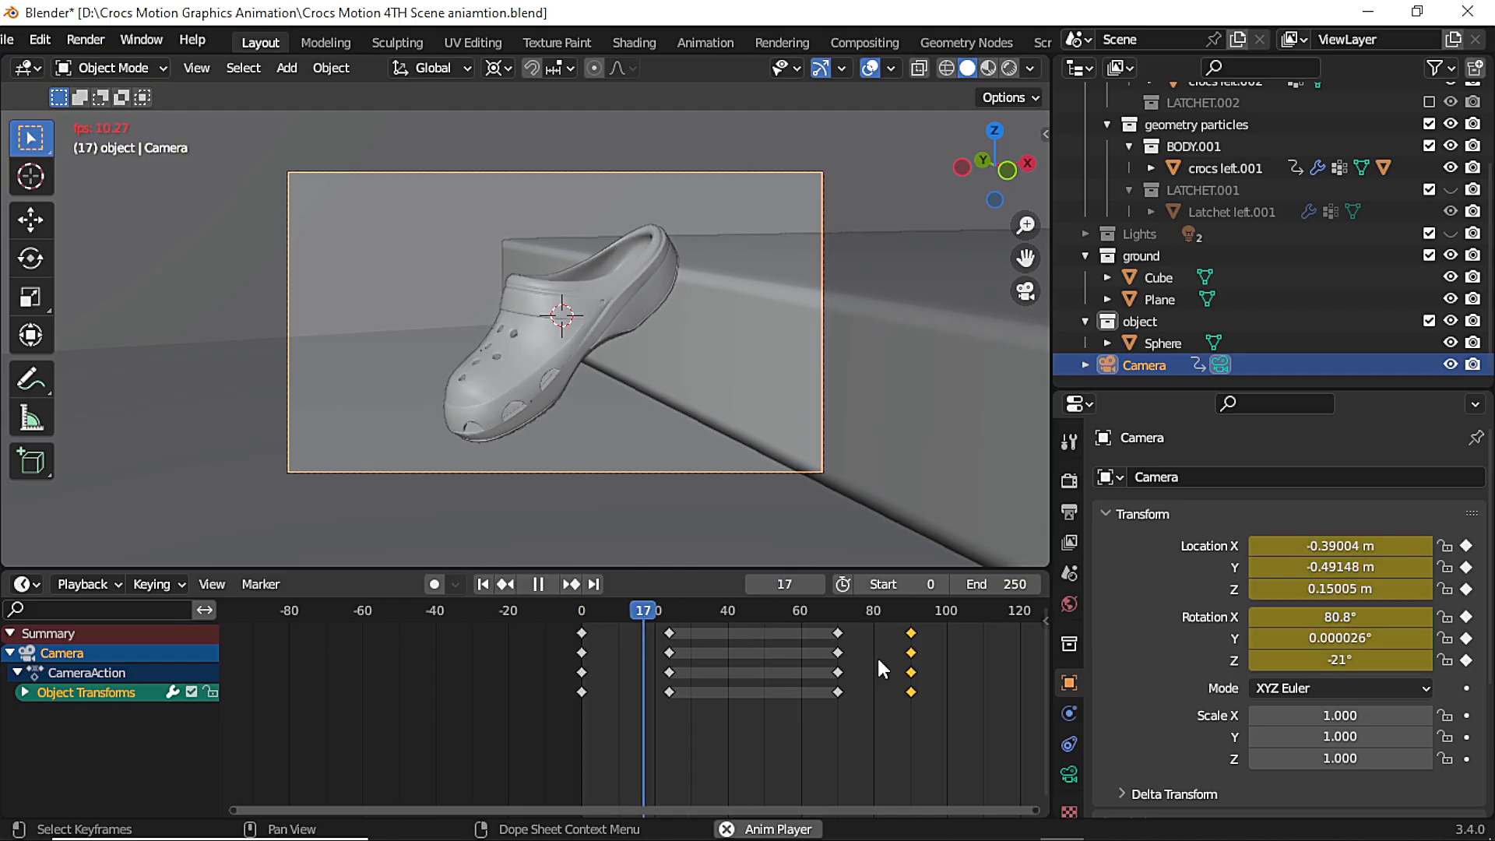
# Move the camera's second keyframe to about frame 32 and replay the animation from the start
pyautogui.press('space')
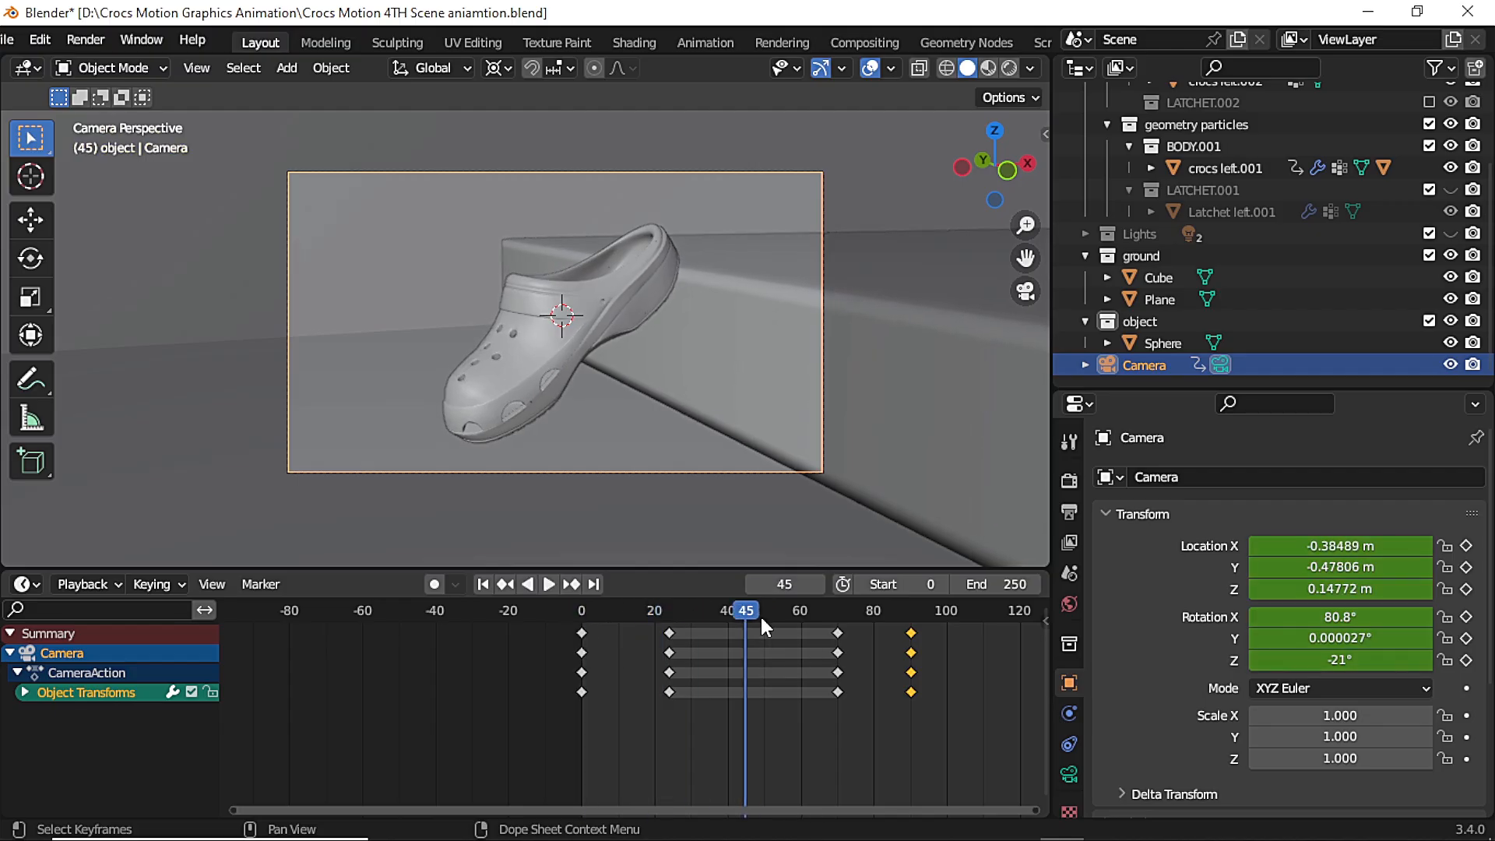
pyautogui.moveTo(758, 613); pyautogui.dragTo(699, 632)
pyautogui.moveTo(689, 614); pyautogui.dragTo(581, 619)
pyautogui.press('space')
pyautogui.press('space')
# Nudge the camera's third keyframe to about frame 69 and replay the section leading into it
pyautogui.moveTo(851, 613); pyautogui.dragTo(834, 634)
pyautogui.click(838, 634)
pyautogui.moveTo(833, 612); pyautogui.dragTo(779, 615)
pyautogui.press('space')
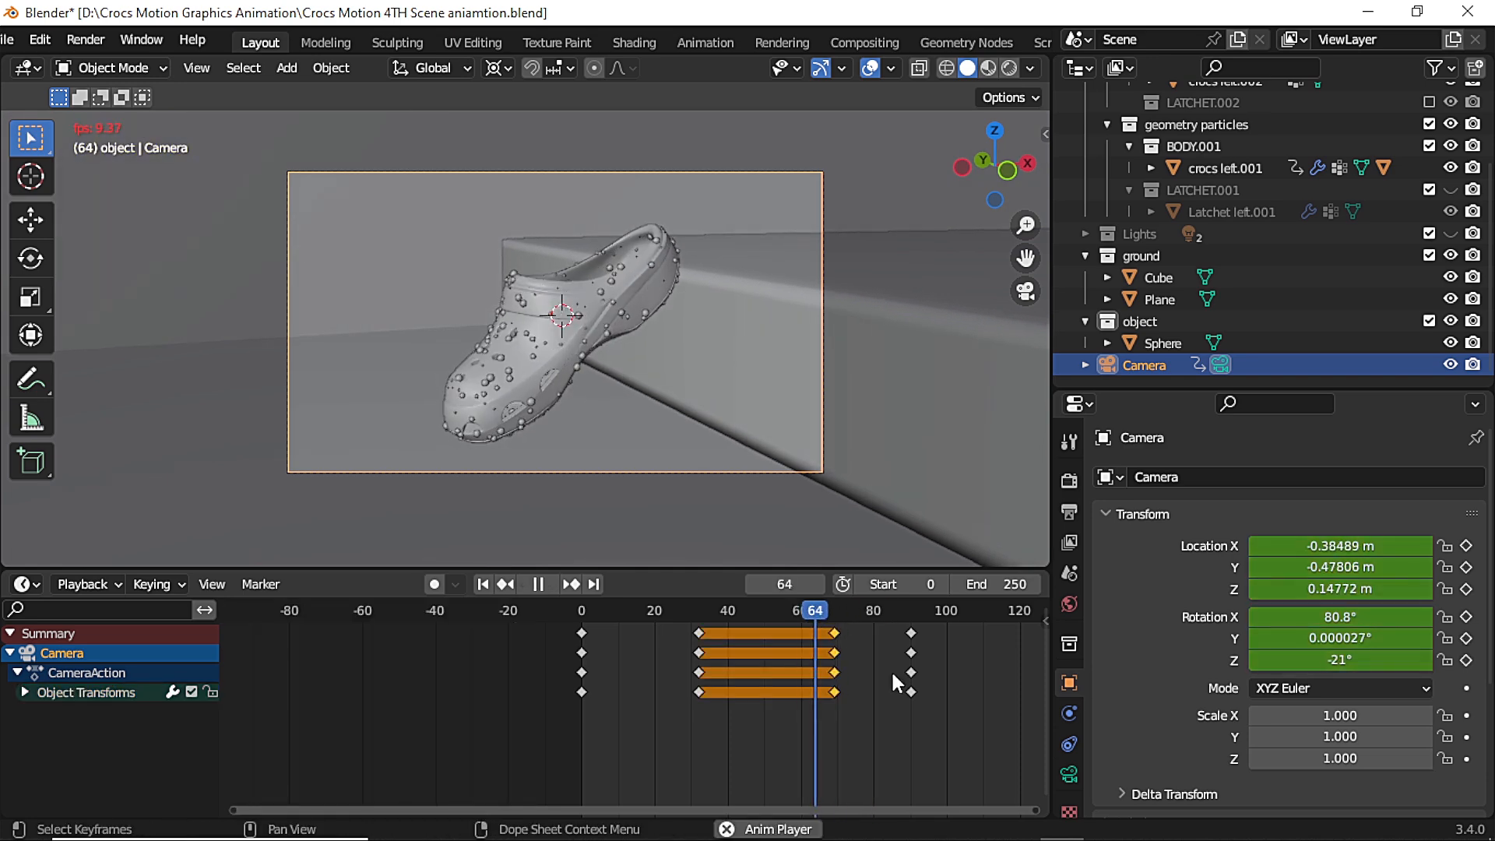
# Replay the retimed camera move against the particle growth, including from the start of the animation
pyautogui.press('space')
pyautogui.click(826, 615)
pyautogui.press('space')
pyautogui.press('space')
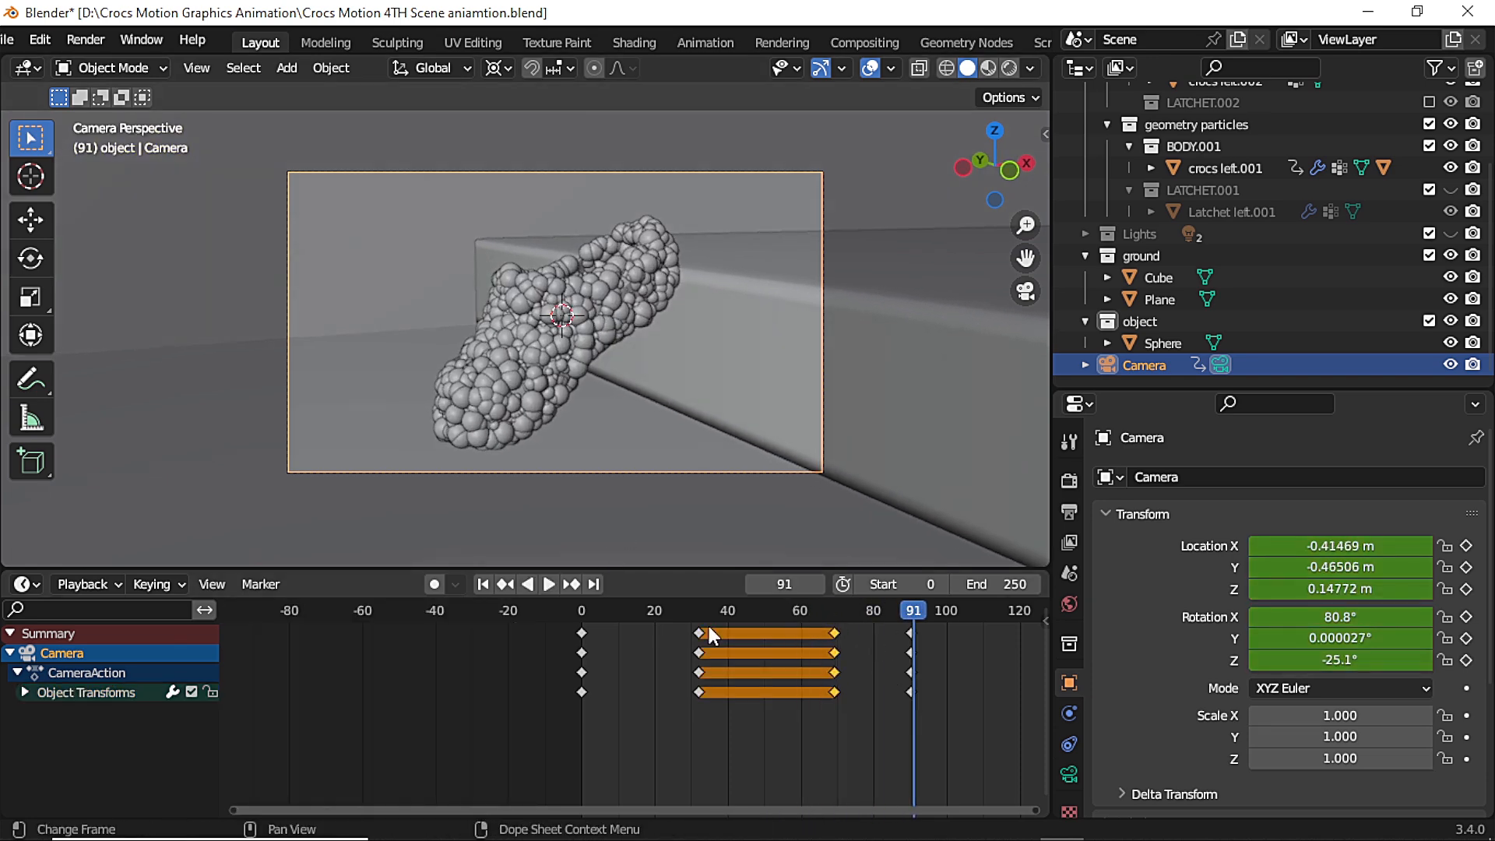
pyautogui.scroll(-3, 810, 638)
pyautogui.hotkey('shift', 'Left')
pyautogui.press('space')
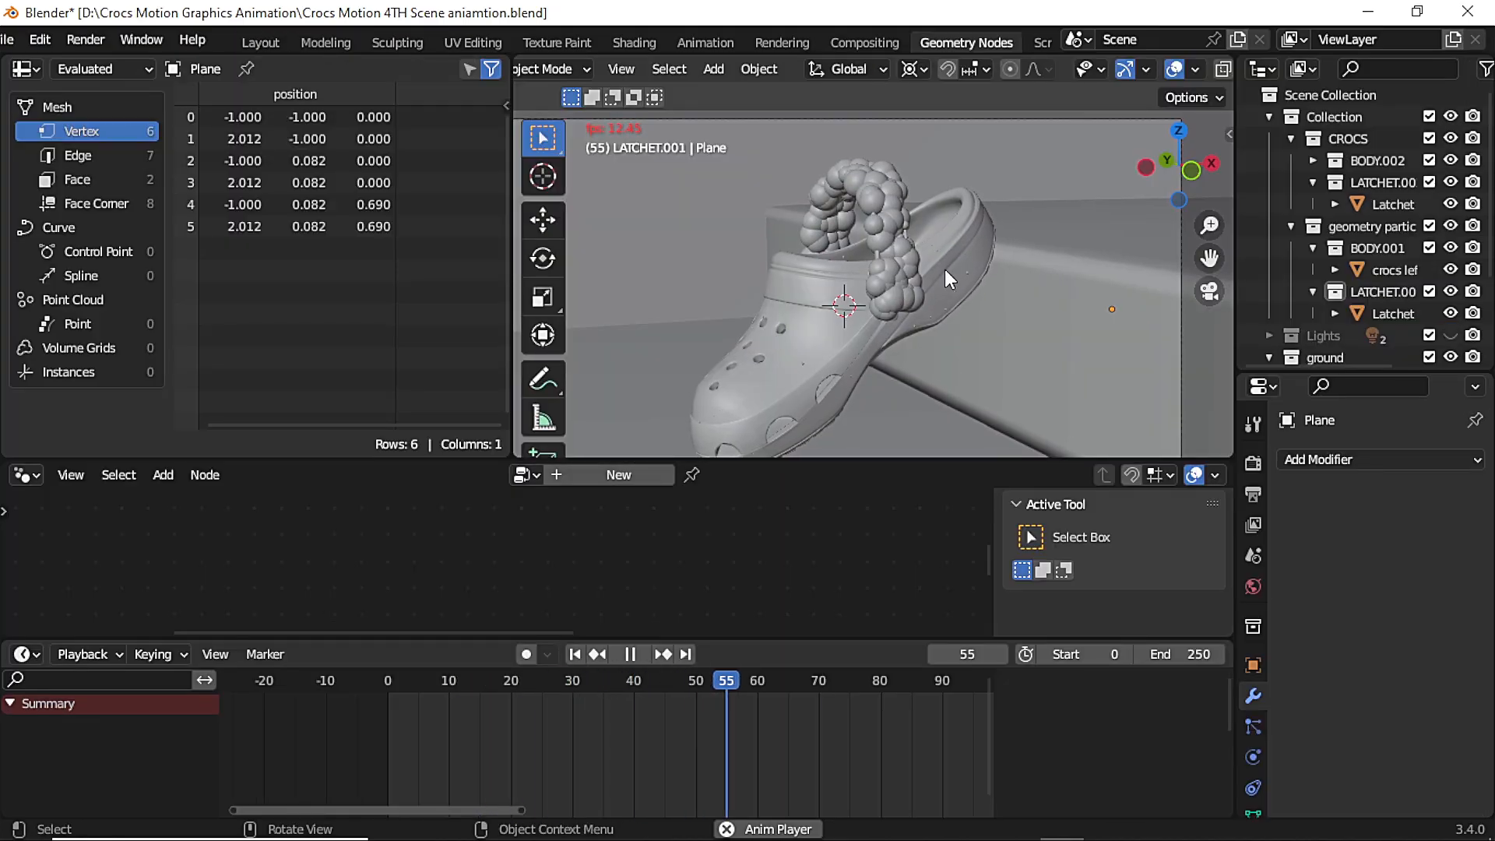
# Keyframe SCALE ULT at 0.460 on Latchet left.001 at frame 50, matching the shoe body's first particle keyframe
pyautogui.press('space')
pyautogui.click(958, 291)
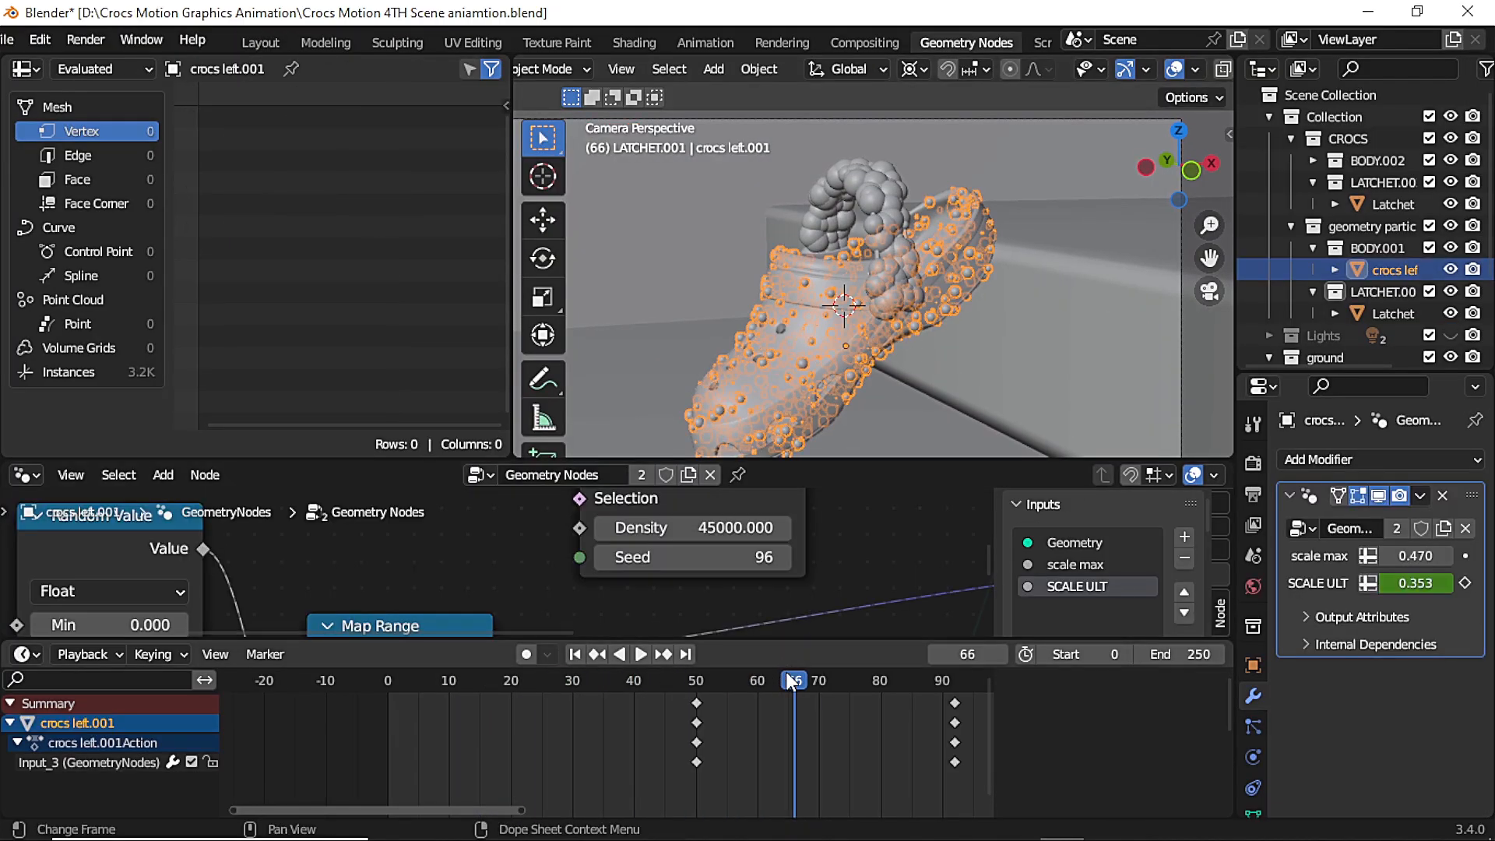
pyautogui.moveTo(788, 679); pyautogui.dragTo(701, 684)
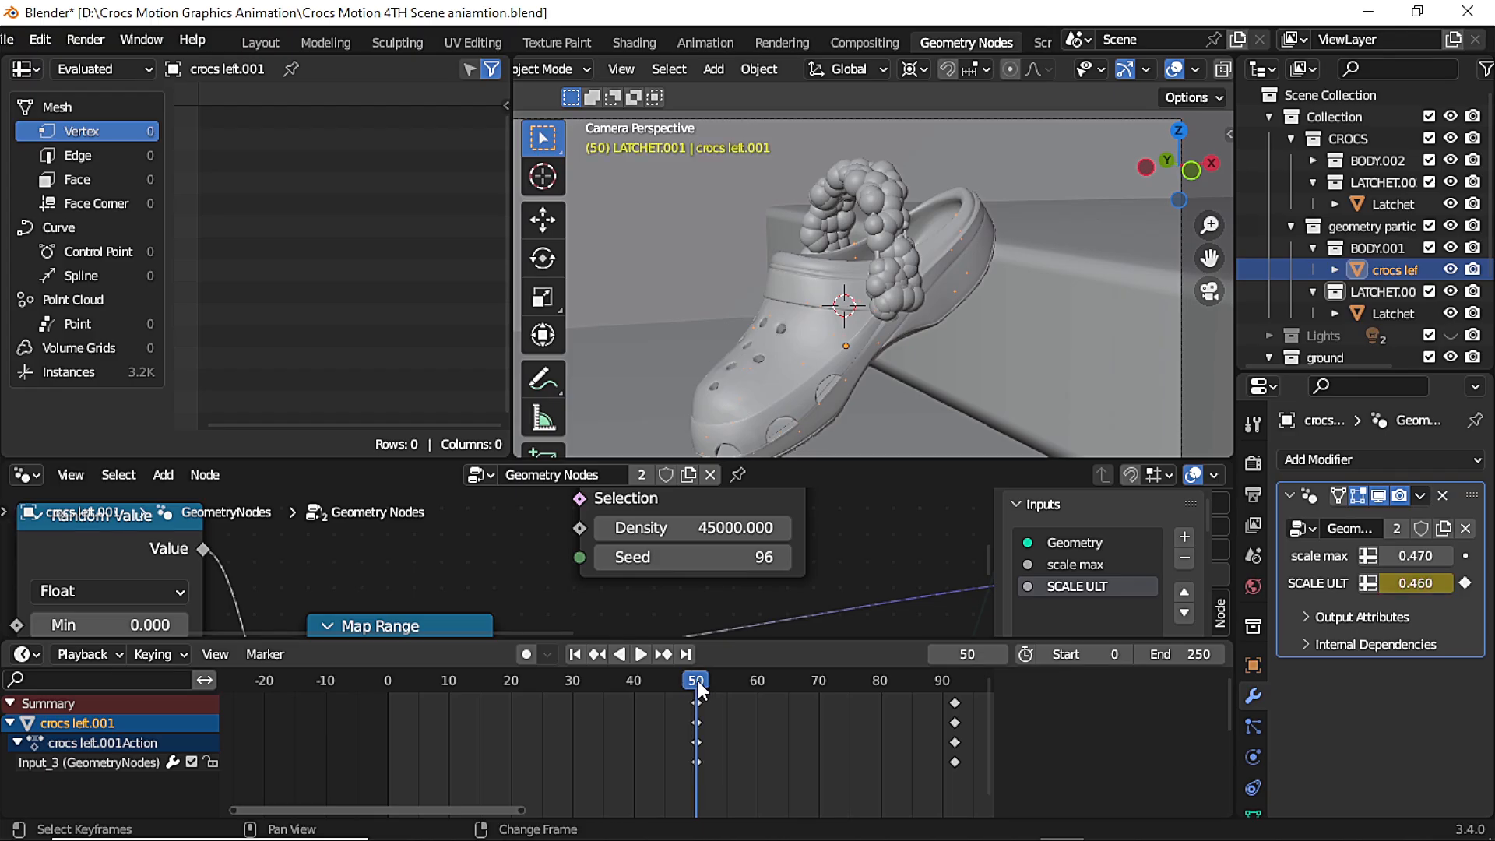
pyautogui.scroll(-5, 876, 590)
pyautogui.click(1403, 308)
pyautogui.click(1390, 278)
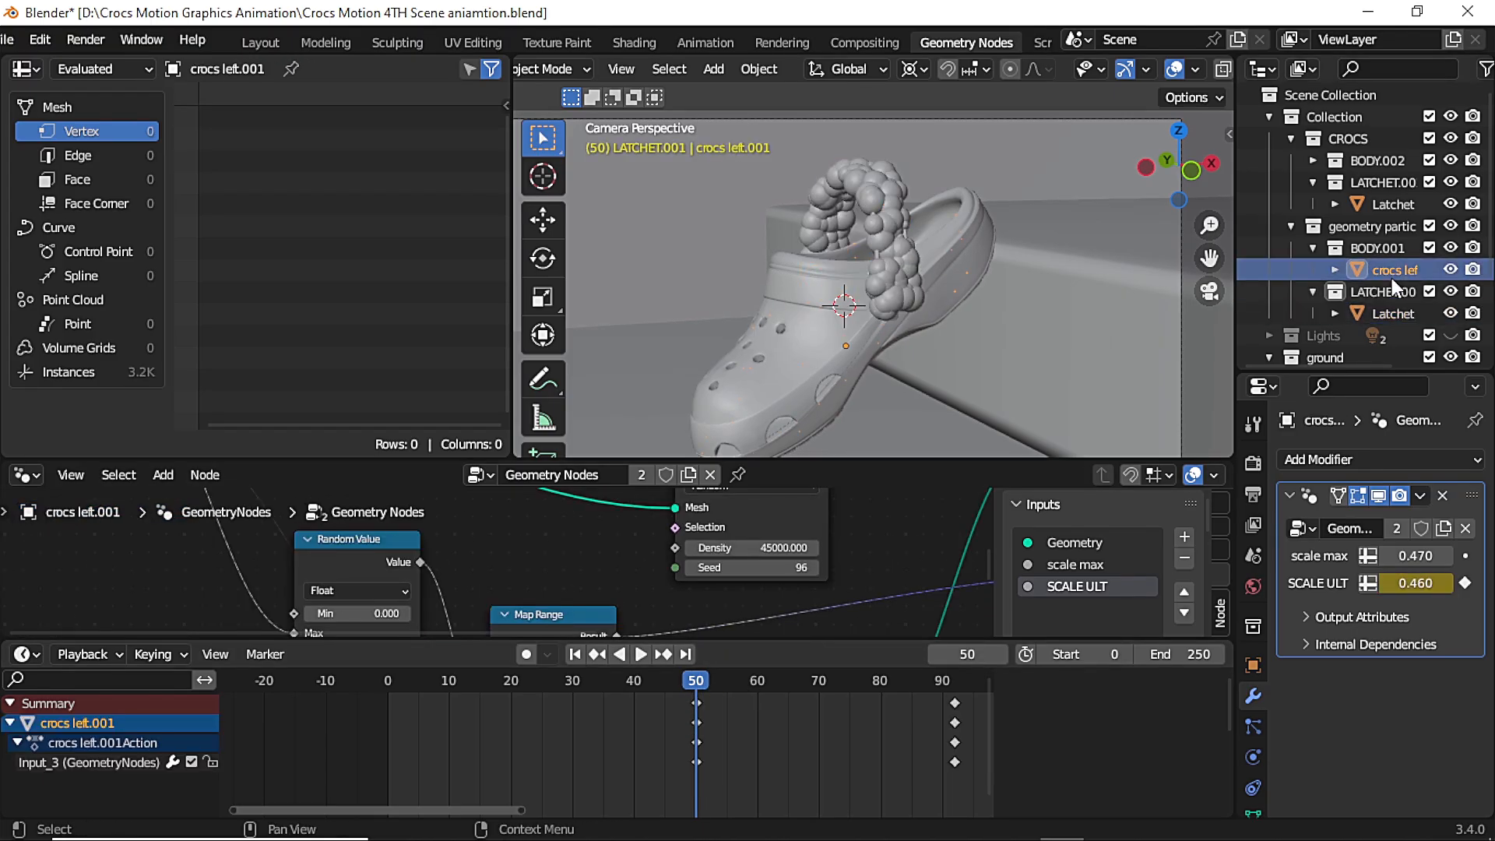
pyautogui.click(1398, 315)
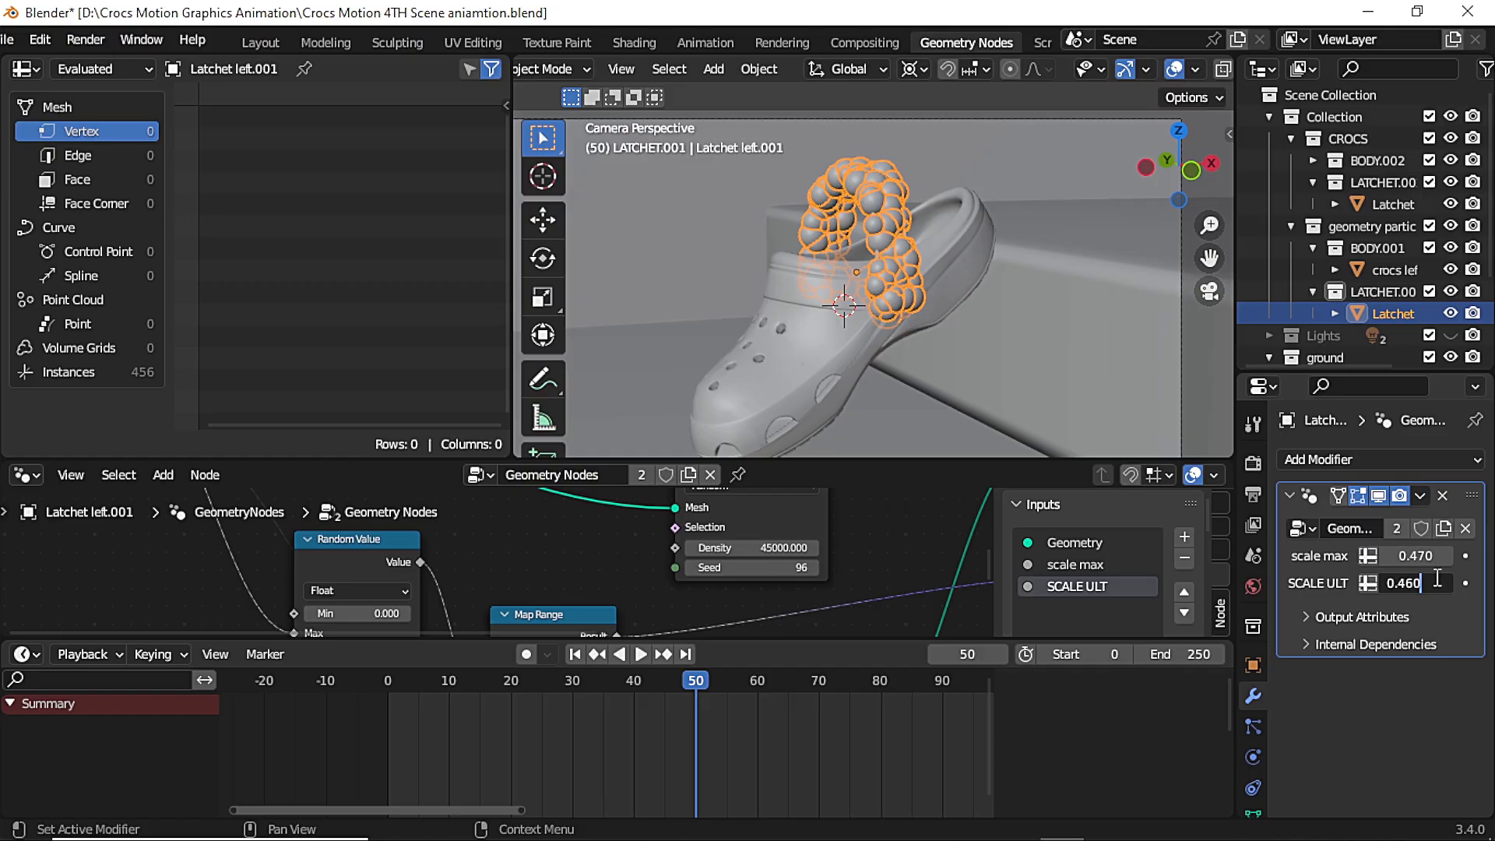
pyautogui.press('Return')
pyautogui.click(1464, 584)
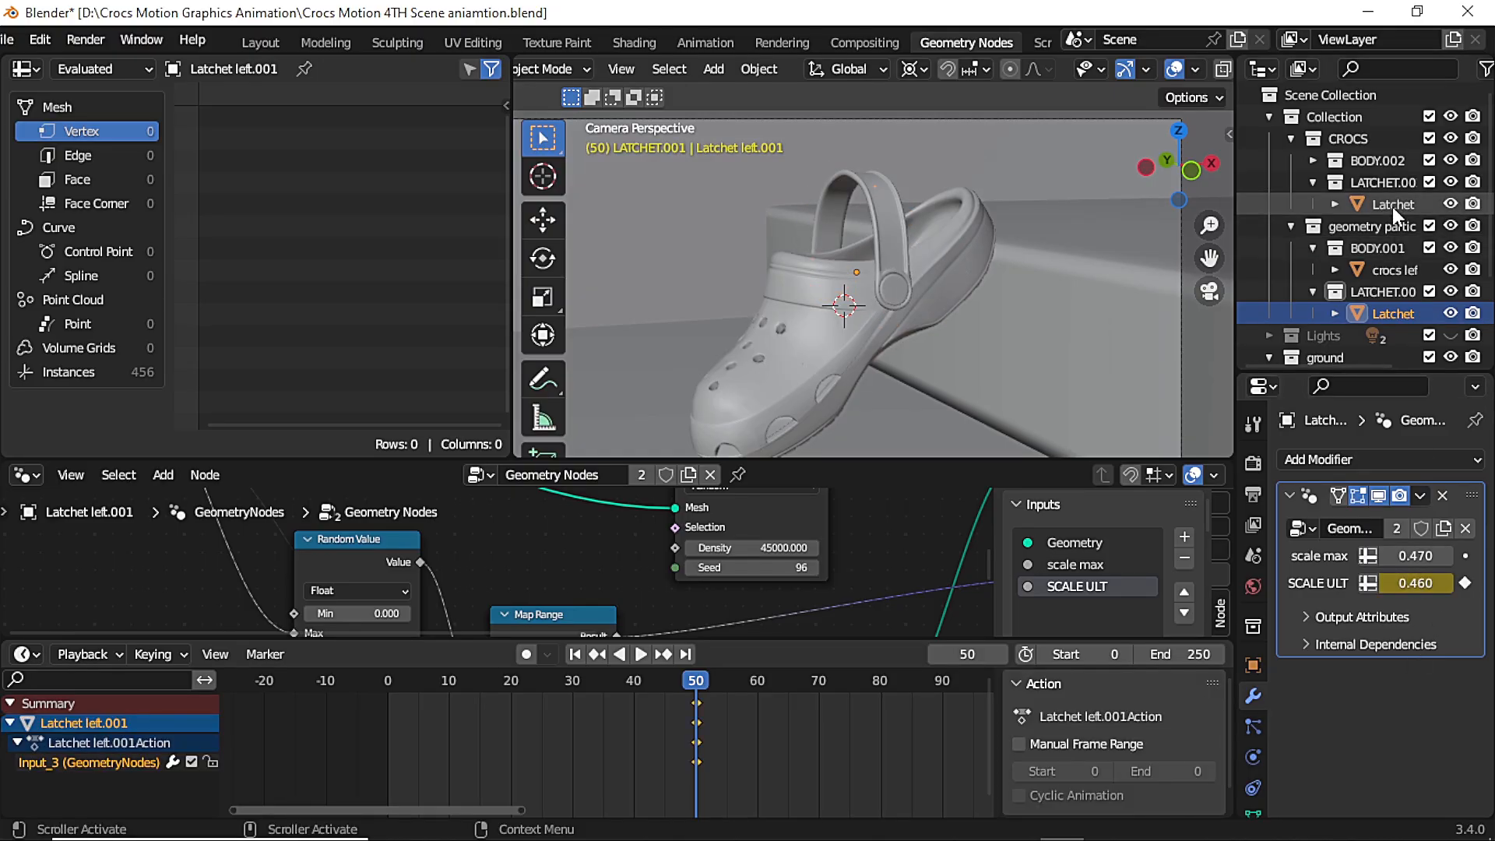
# Keyframe SCALE ULT at 0.050 on Latchet left.001 at frame 92, matching the shoe body's second particle keyframe
pyautogui.click(1403, 265)
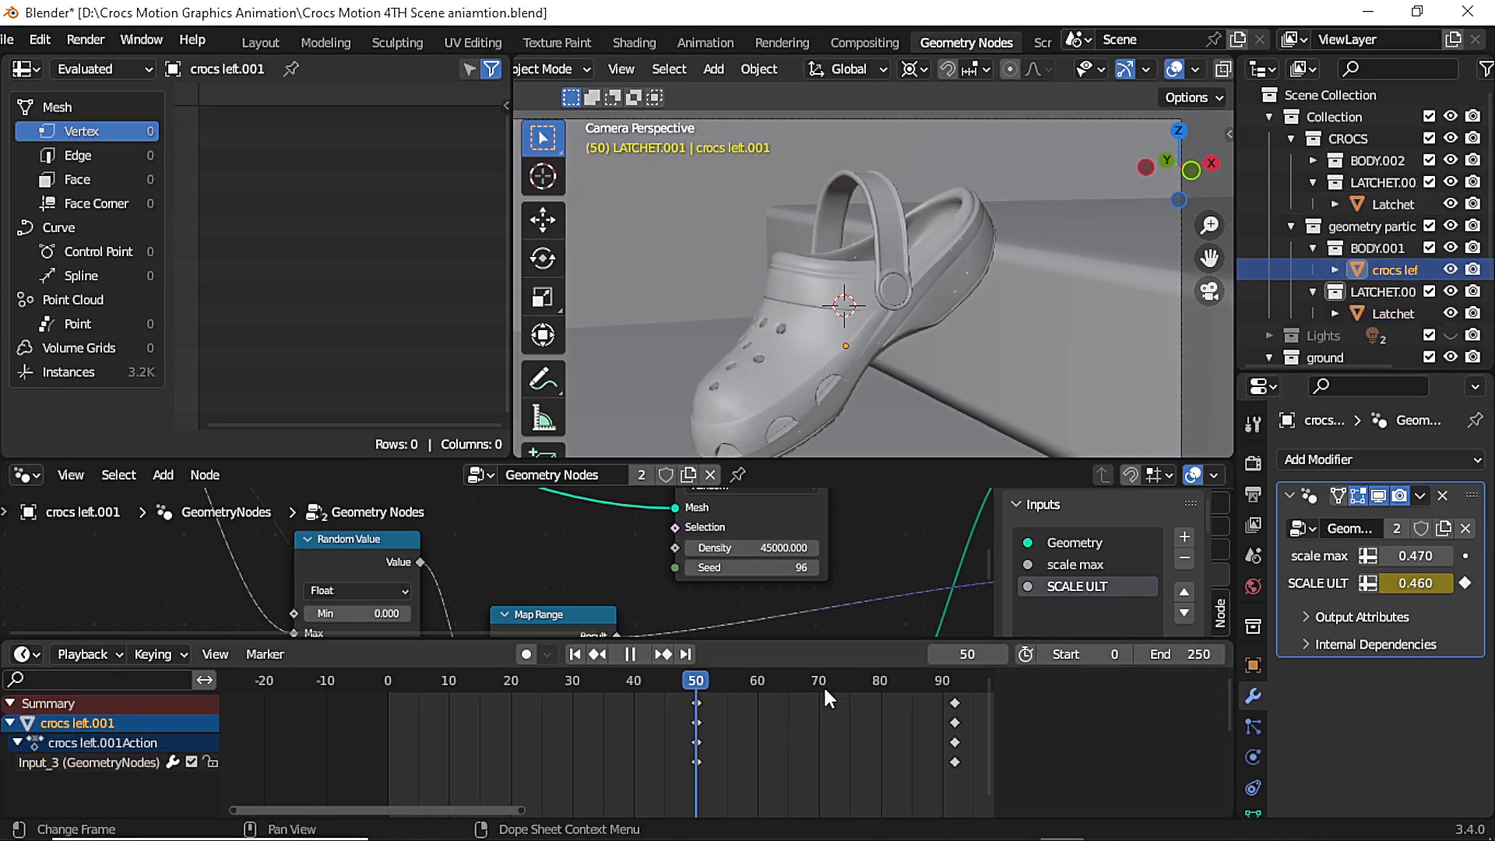
pyautogui.moveTo(825, 690); pyautogui.dragTo(954, 695)
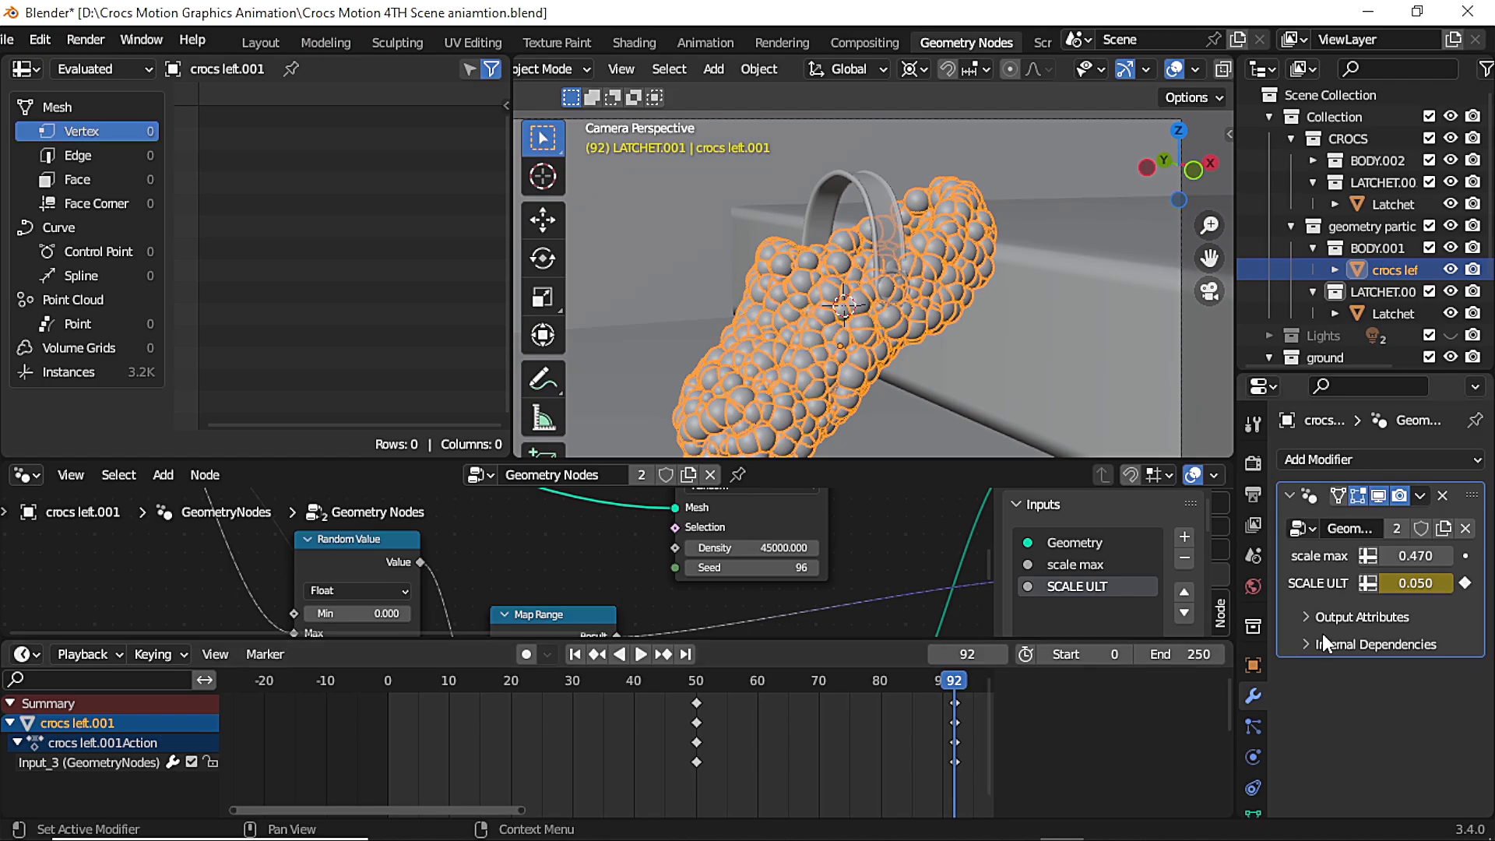
pyautogui.click(1394, 308)
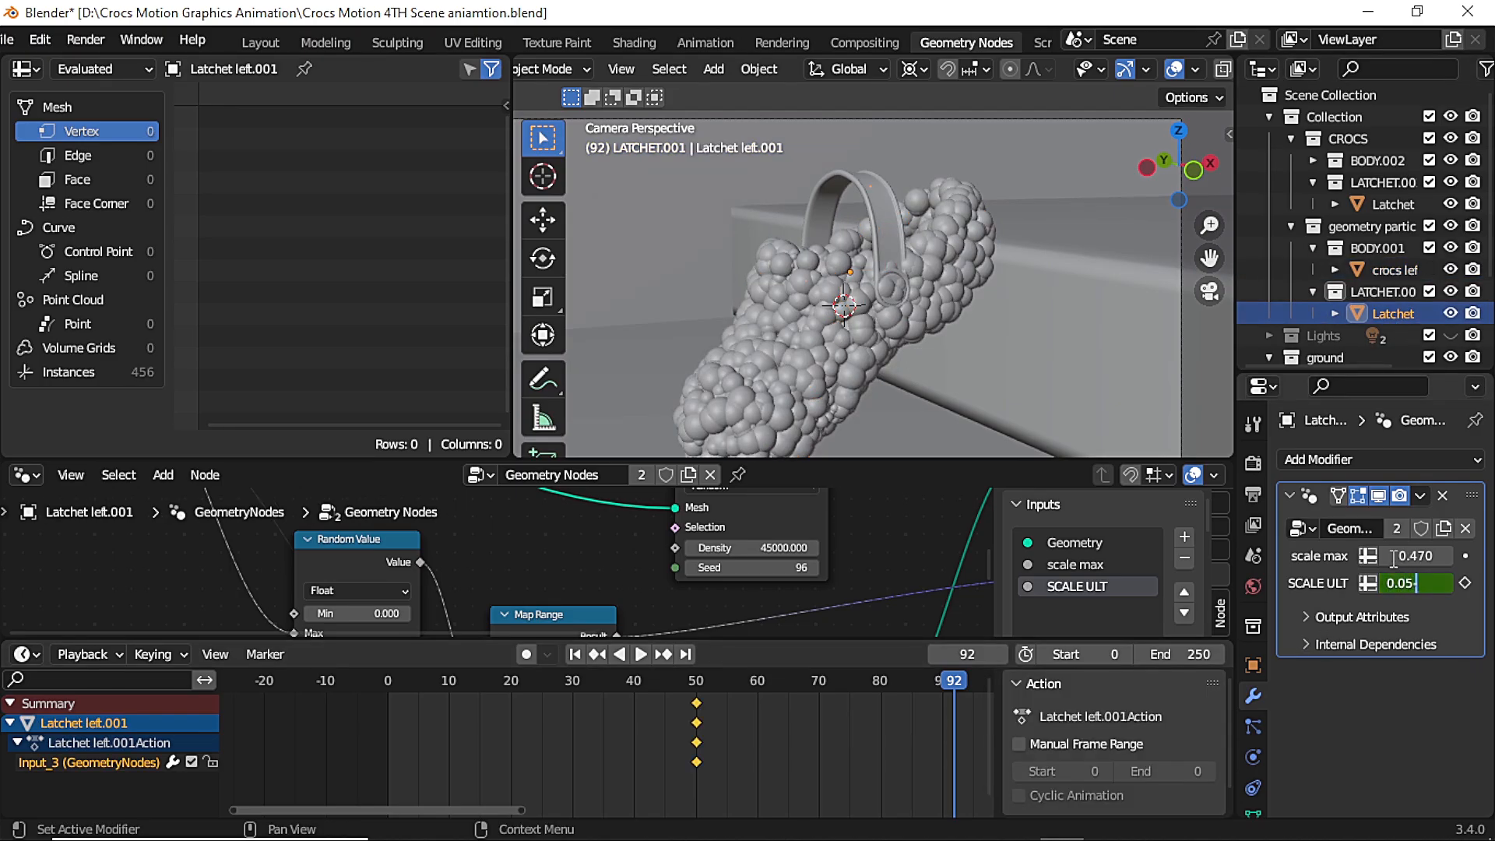
pyautogui.click(1394, 705)
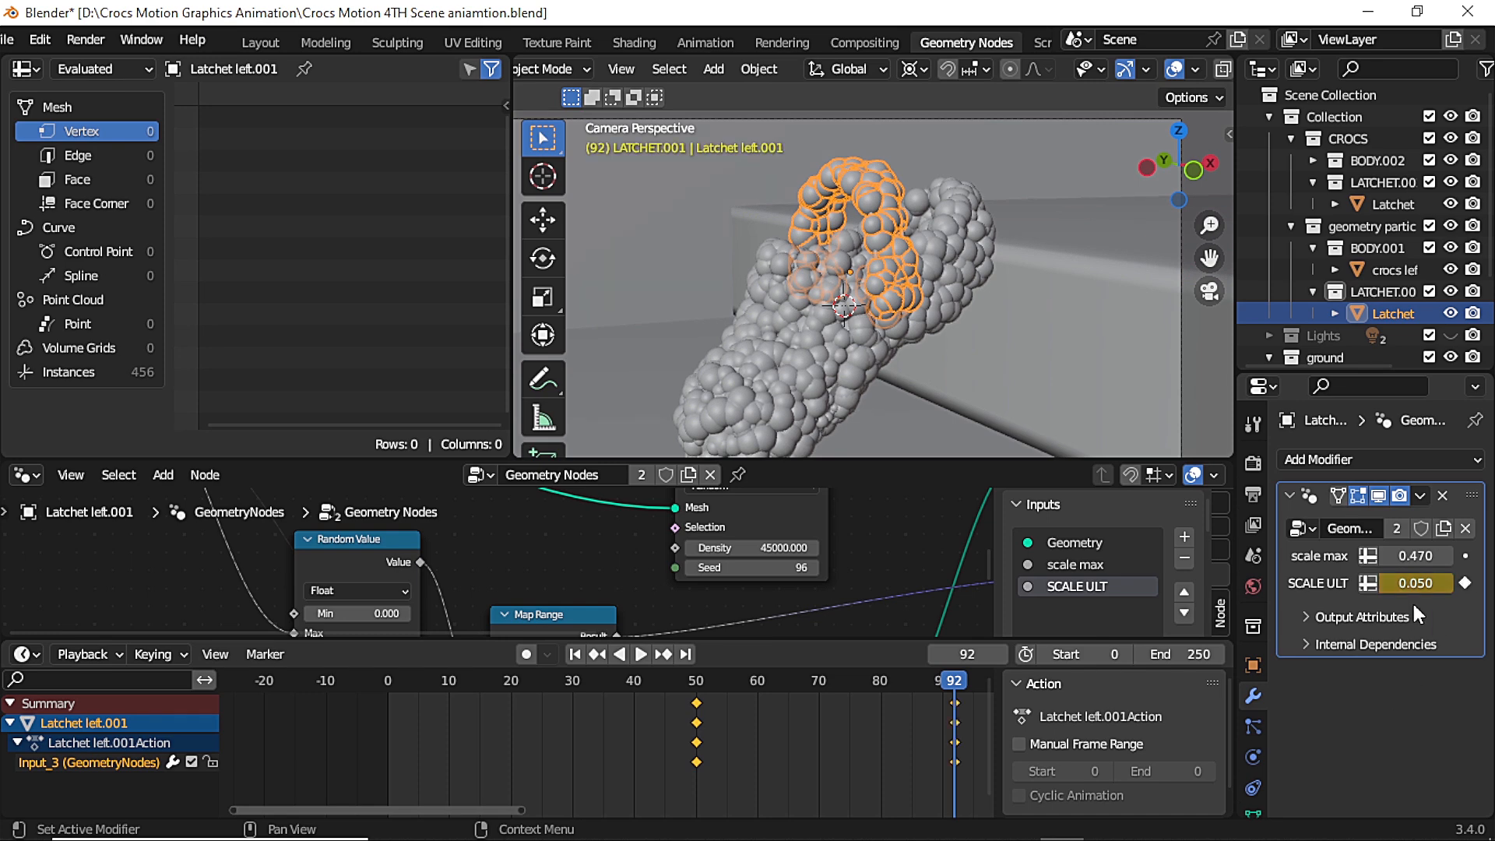
# Hide the viewport overlays and play the body and strap particle animation from frame 0
pyautogui.click(1174, 71)
pyautogui.moveTo(927, 679); pyautogui.dragTo(387, 692)
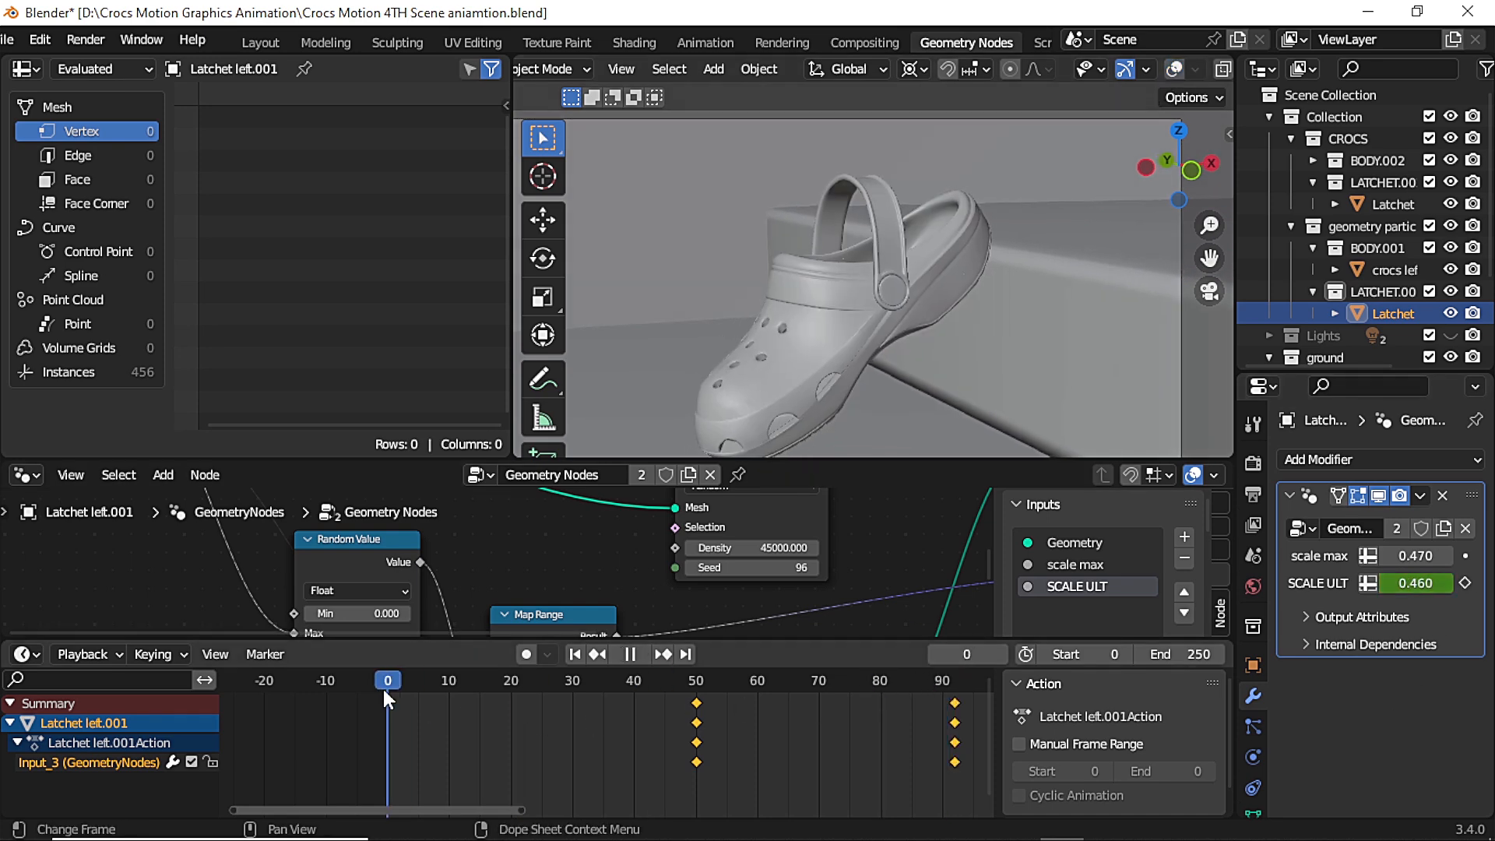
pyautogui.press('space')
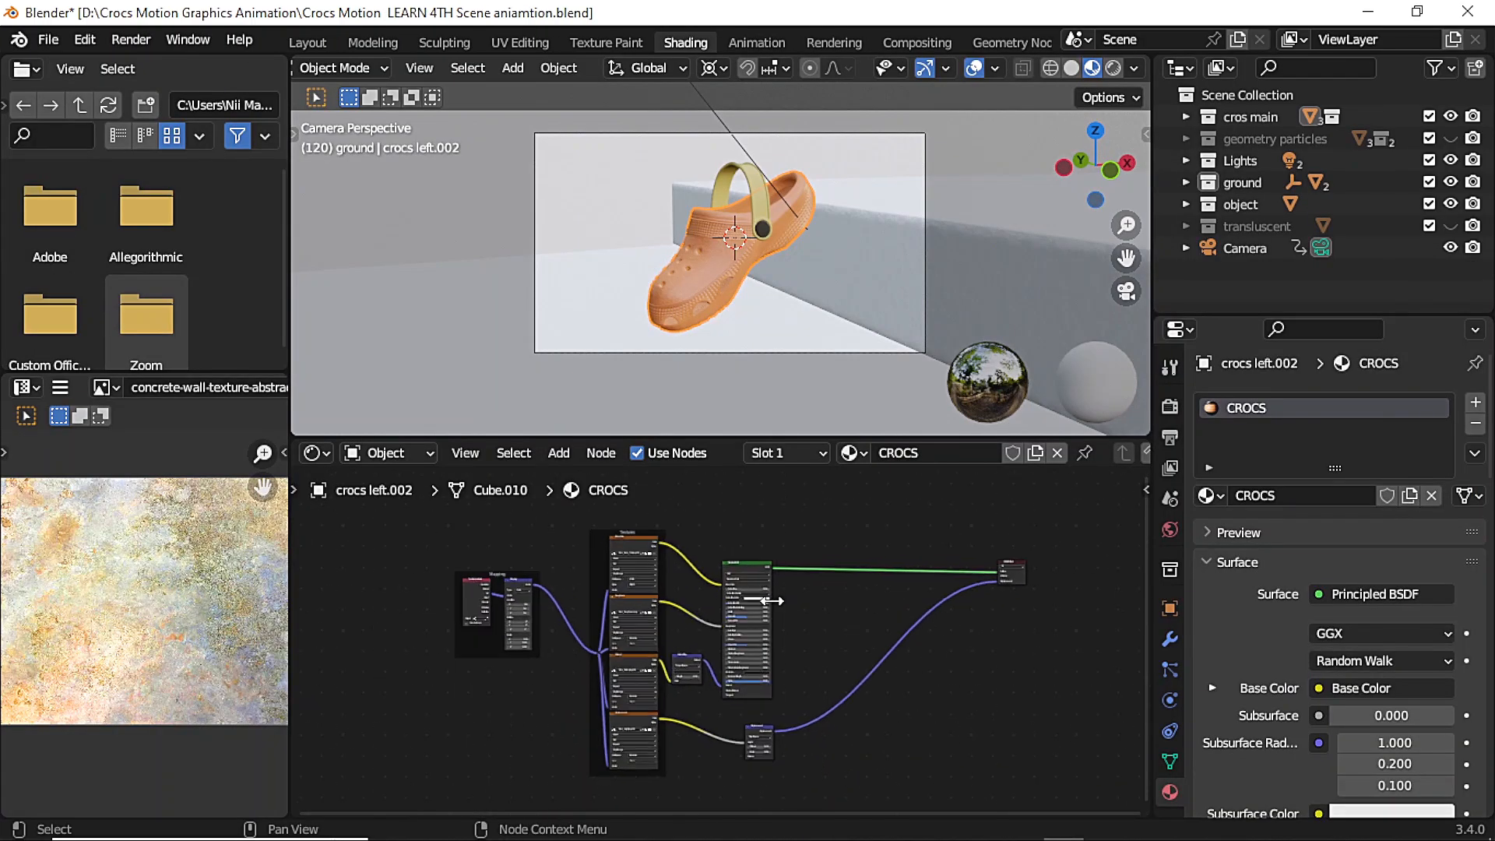
# Move all the CROCS material's texture and shader nodes down and away from the Material Output node
pyautogui.scroll(-2, 826, 612)
pyautogui.moveTo(417, 504); pyautogui.dragTo(792, 741)
pyautogui.press('g')
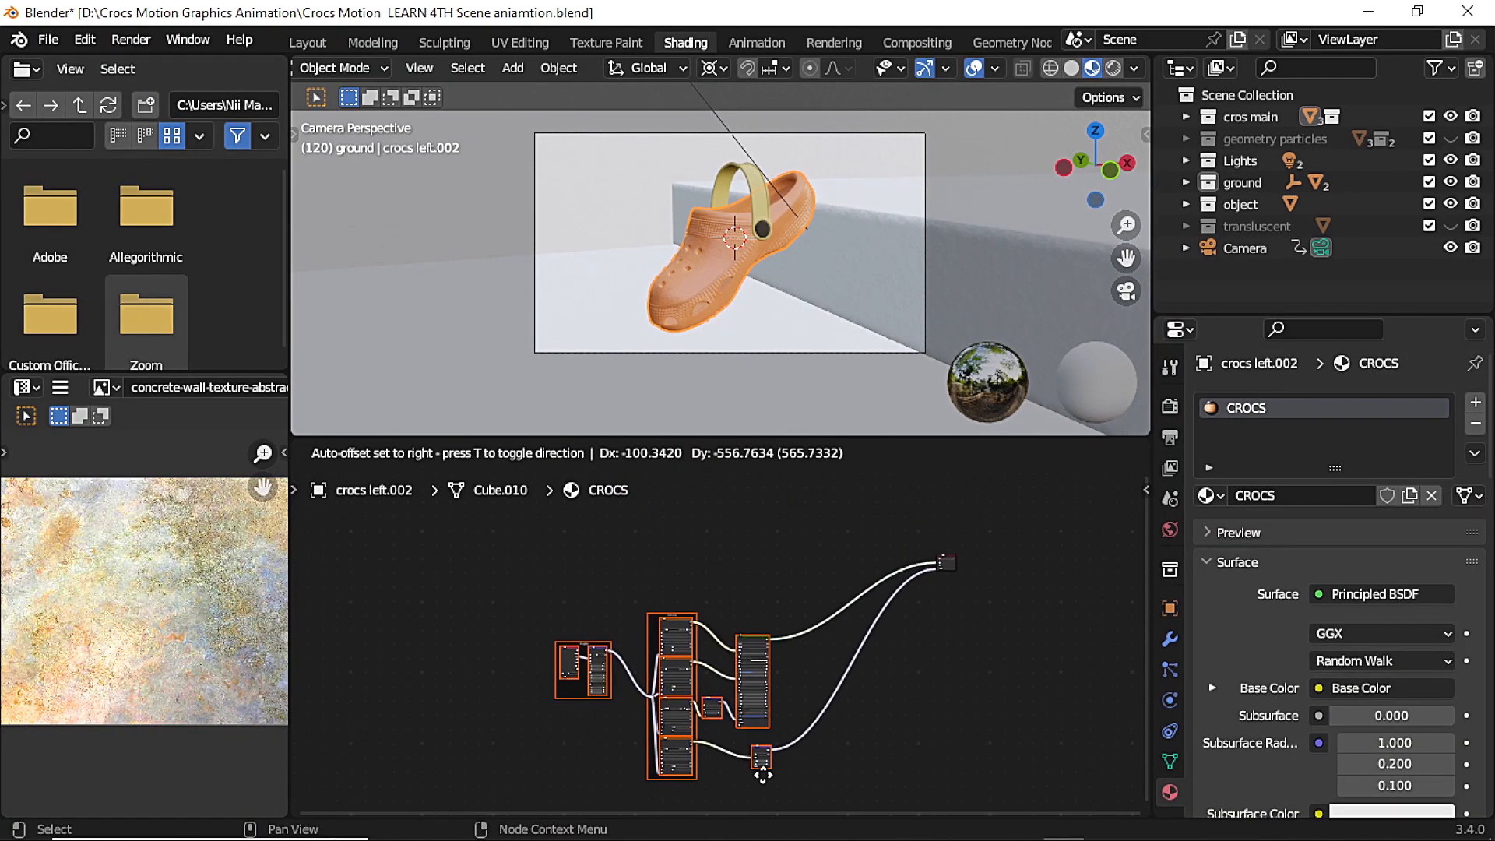
pyautogui.click(771, 627)
# Duplicate the Principled BSDF node above the original and bring the Material Output node slightly closer to it
pyautogui.moveTo(518, 543); pyautogui.dragTo(687, 542)
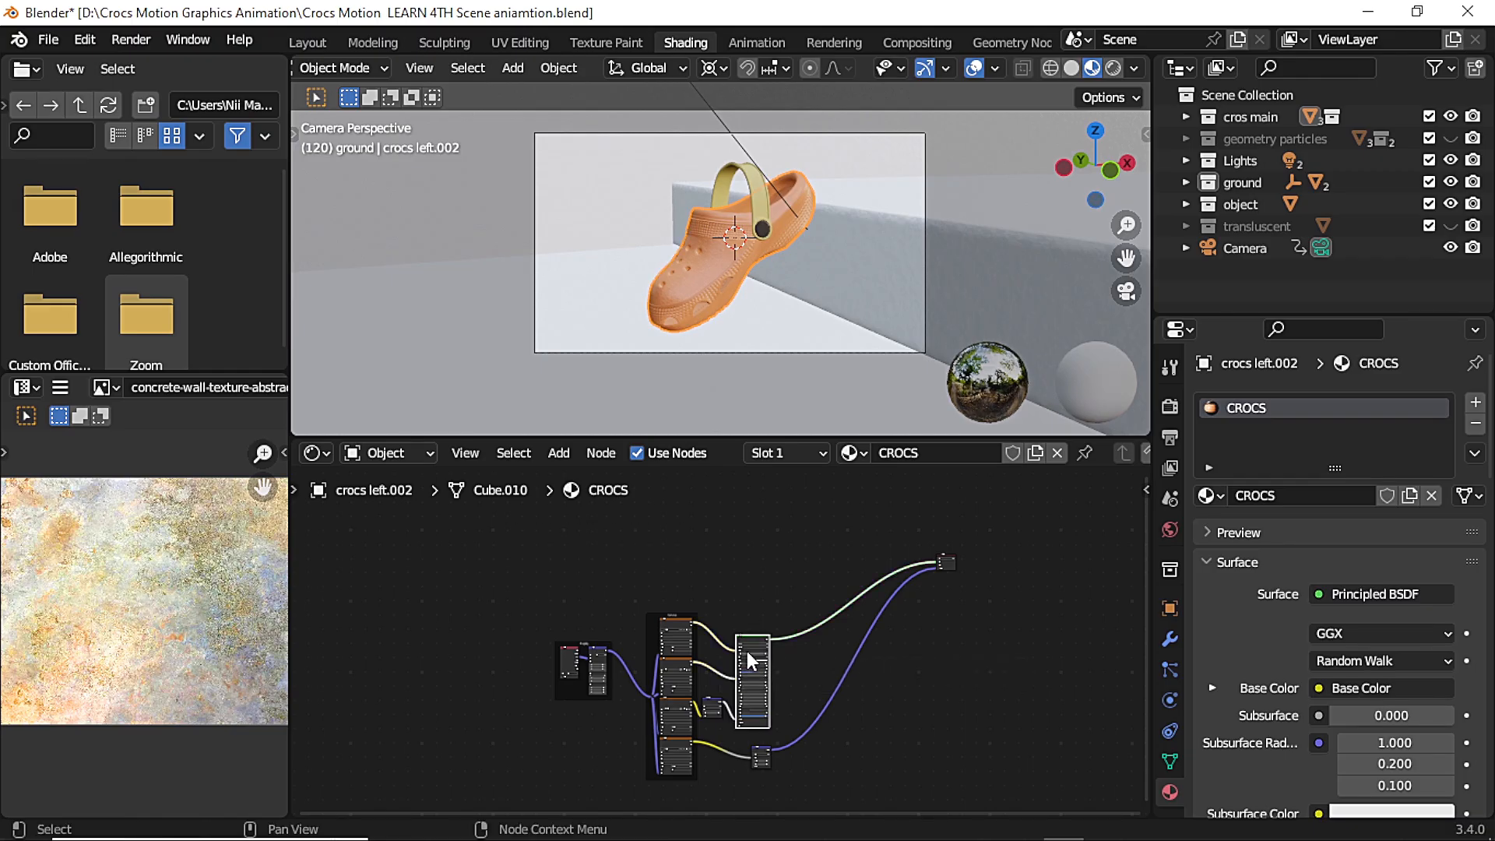
pyautogui.hotkey('shift', 'd')
pyautogui.click(791, 549)
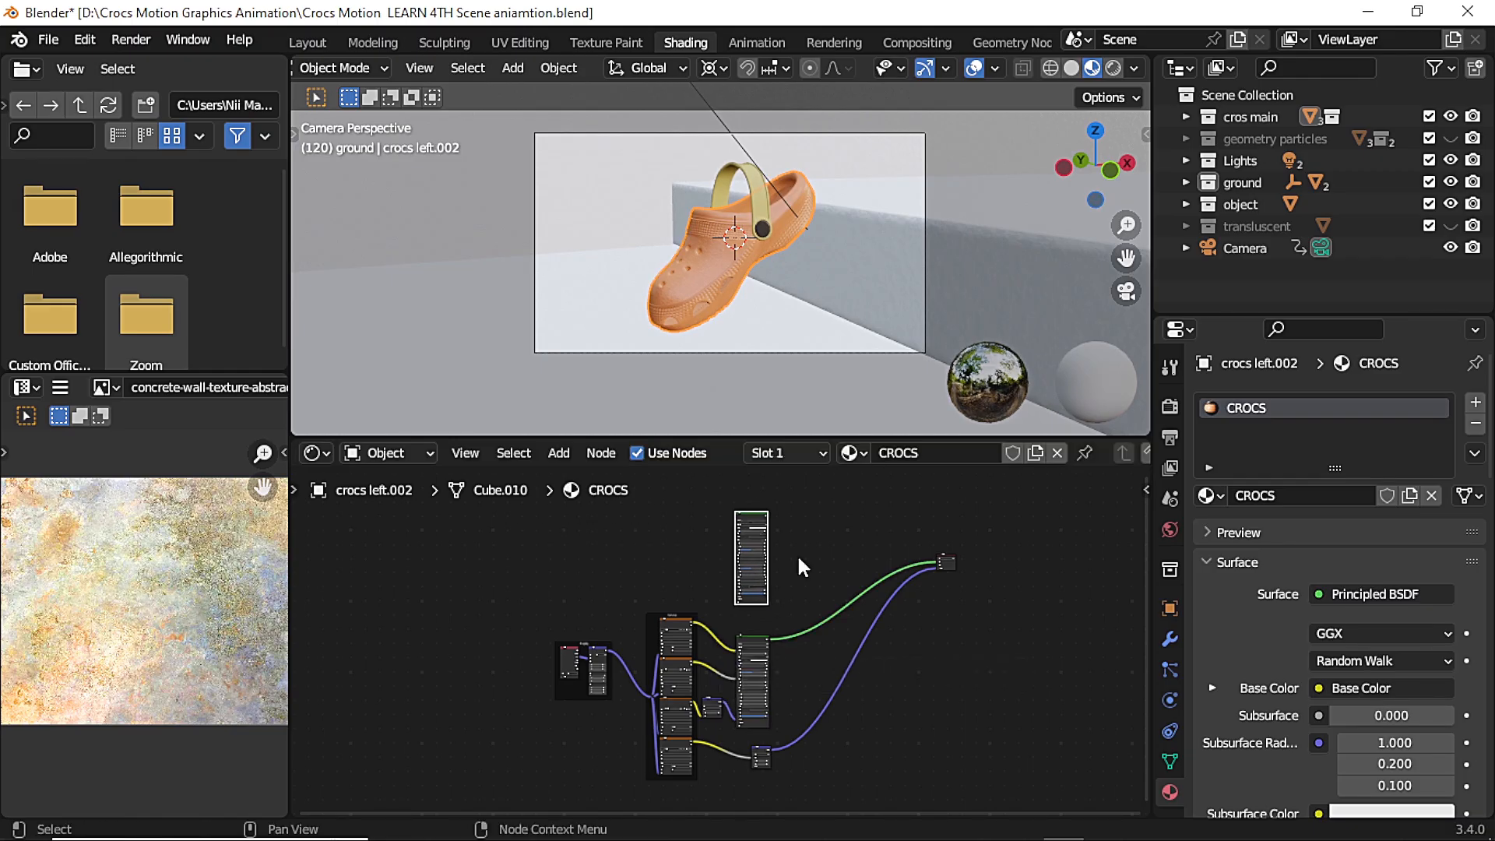
pyautogui.scroll(-1, 894, 648)
pyautogui.moveTo(821, 556); pyautogui.dragTo(818, 584, button='middle')
pyautogui.scroll(3, 769, 580)
pyautogui.scroll(9, 965, 592)
pyautogui.moveTo(965, 592); pyautogui.dragTo(1001, 651, button='middle')
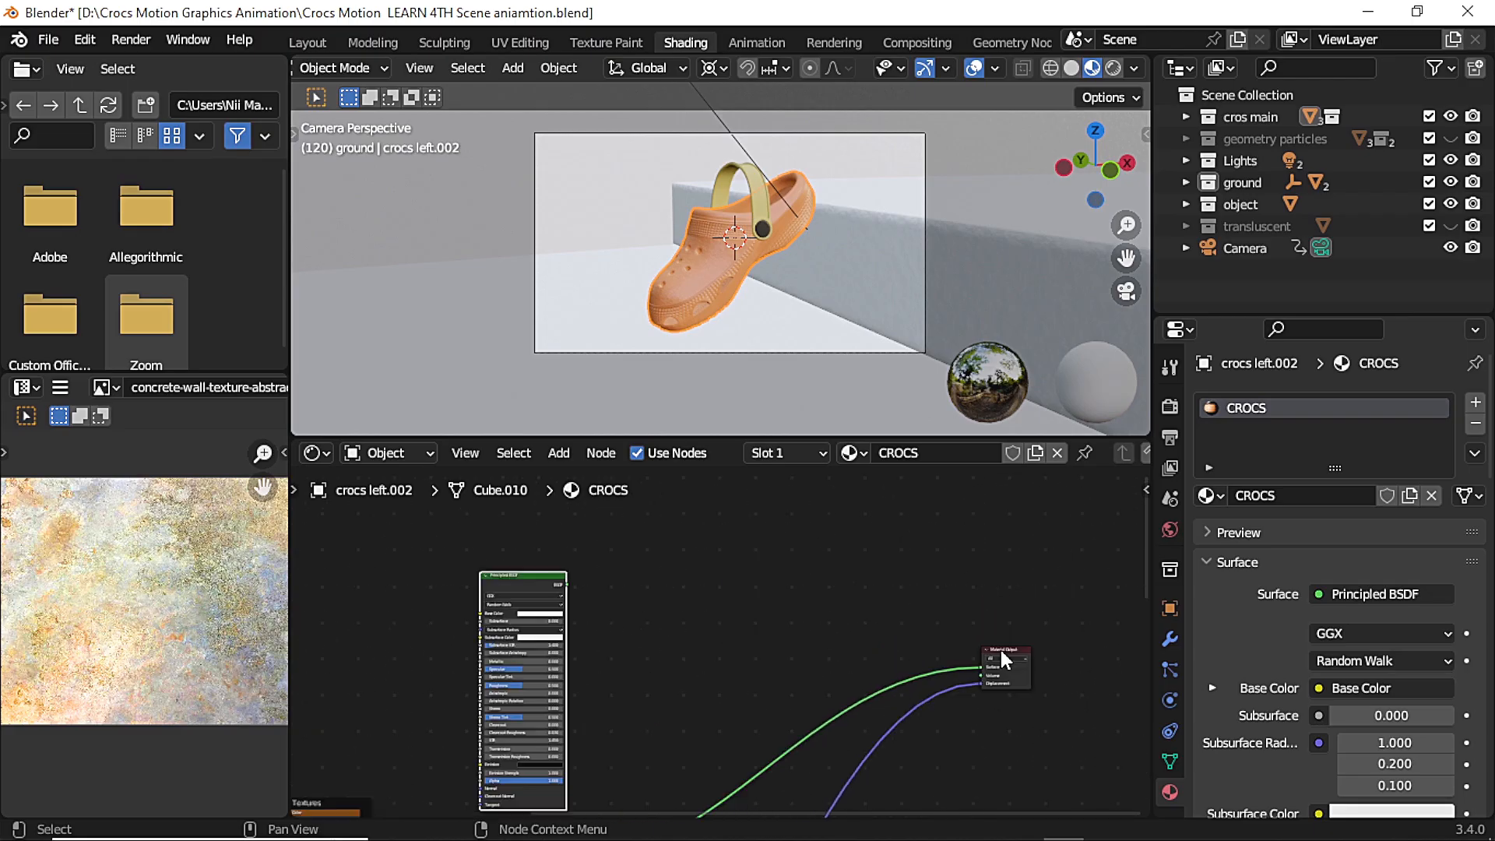
pyautogui.moveTo(992, 652); pyautogui.dragTo(925, 672)
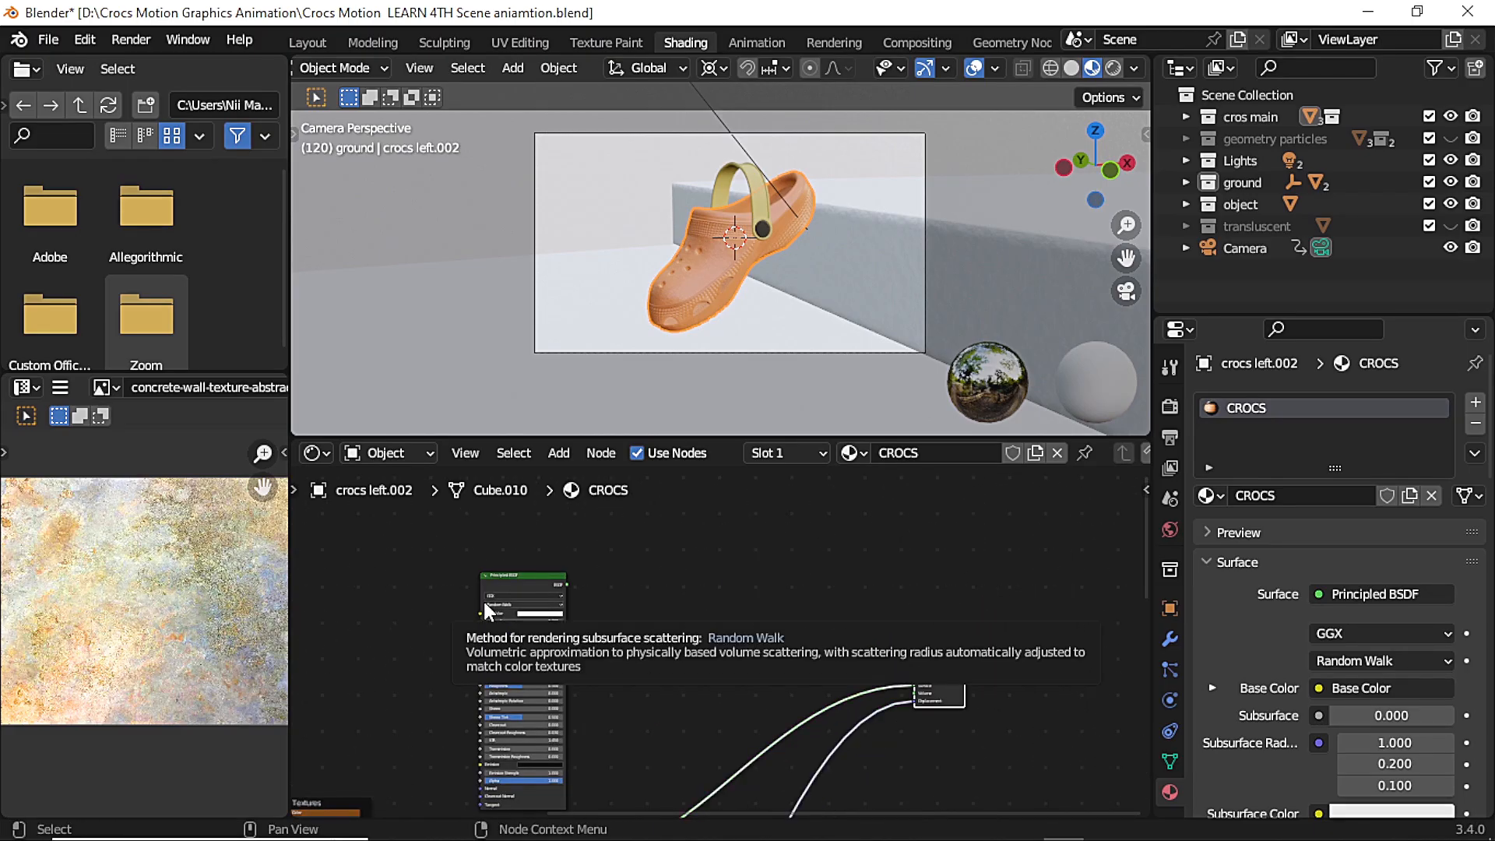
# Apply a Principled Texture Setup to the duplicate shader using Crocs_Base_Color Green.png, Crocs_Roughness.png and Crocs_Normal.png
pyautogui.click(510, 577)
pyautogui.hotkey('ctrl', 'shift', 't')
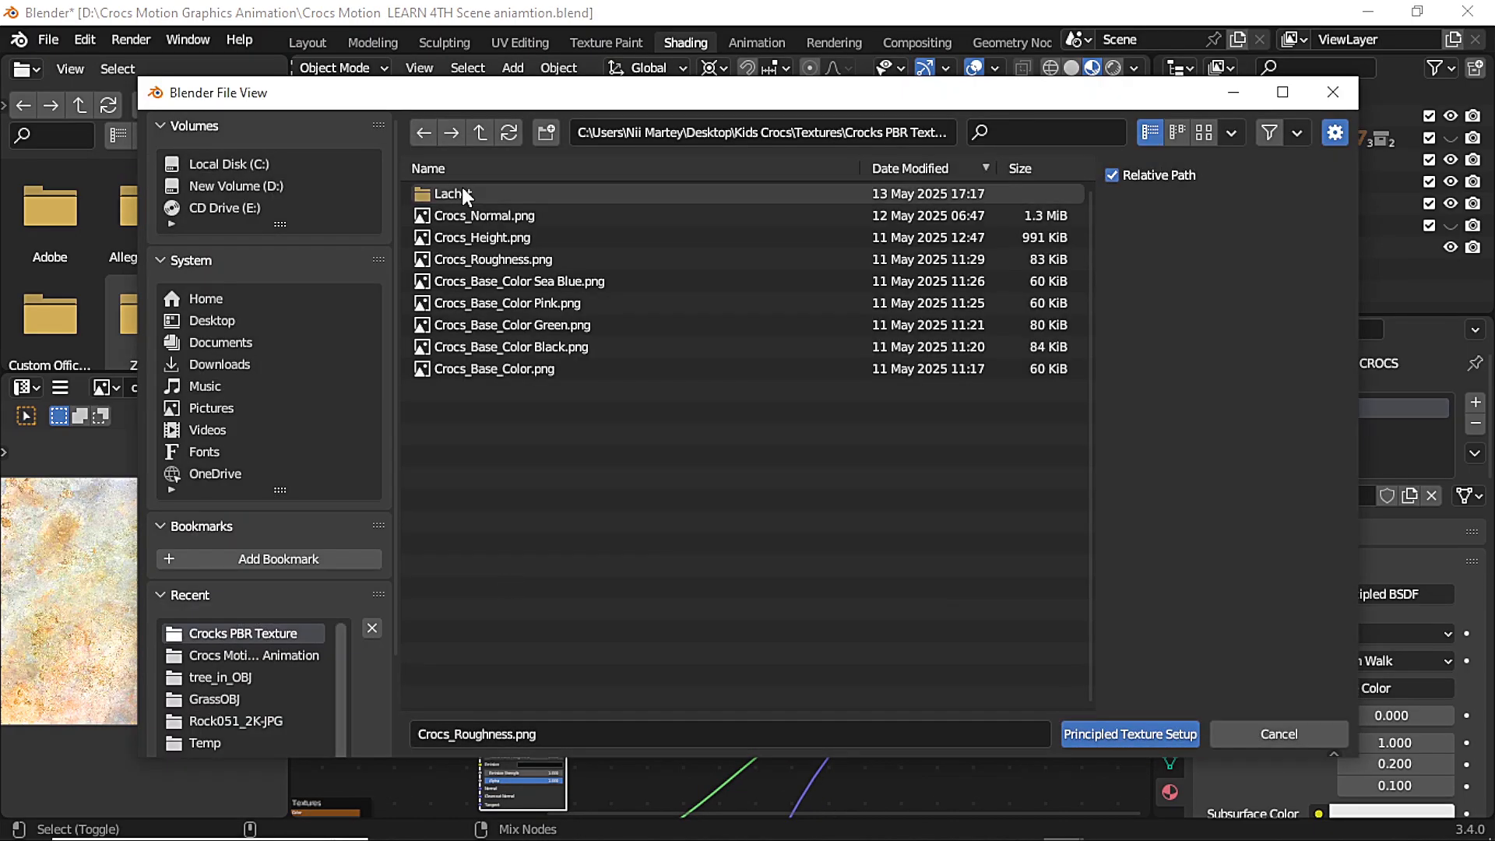
pyautogui.click(582, 330)
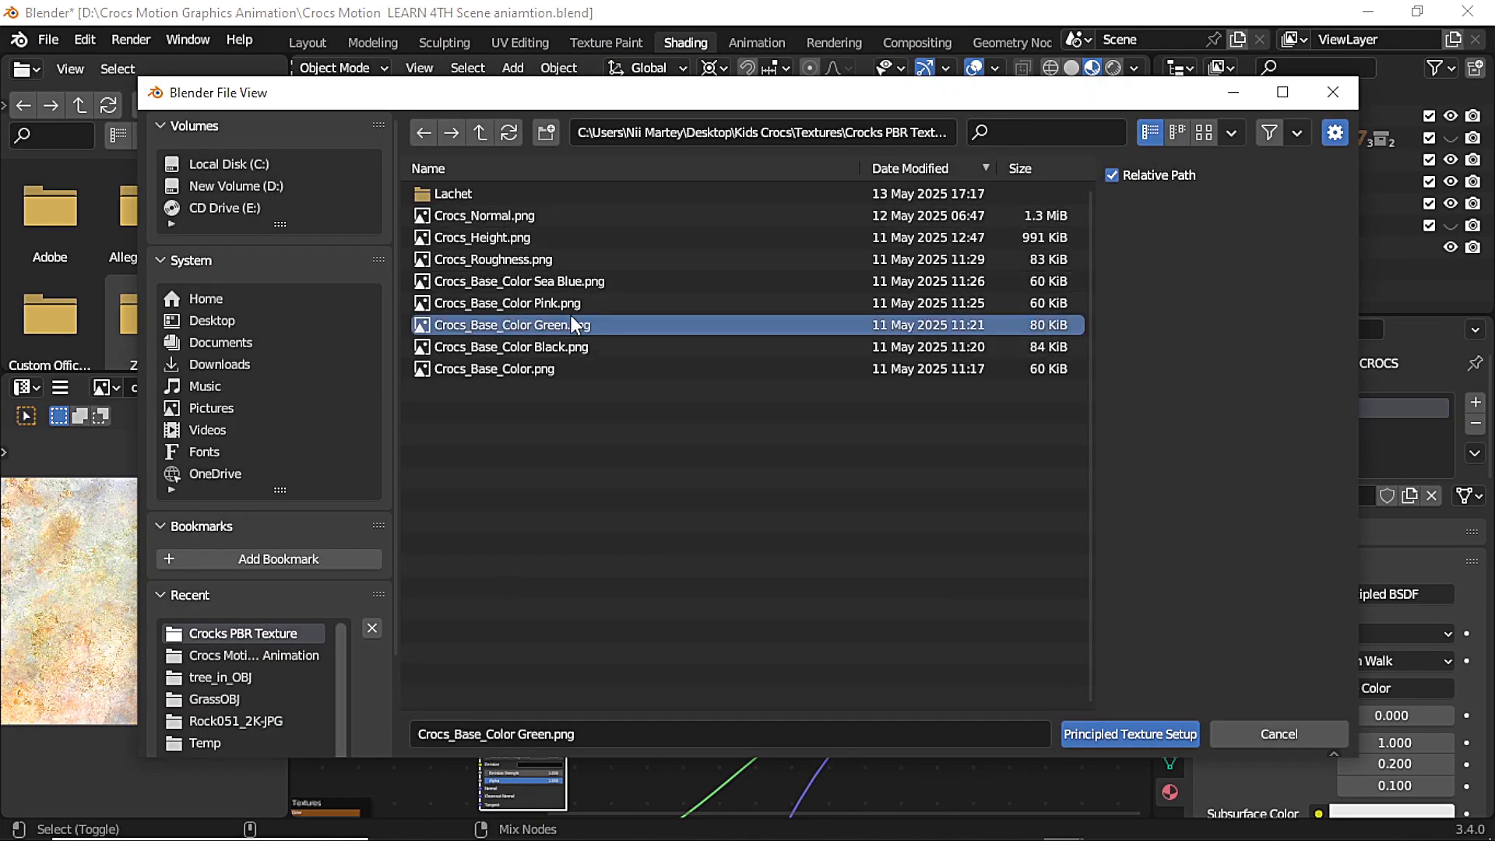
pyautogui.keyDown('ctrl'); pyautogui.click(553, 257); pyautogui.keyUp('ctrl')
pyautogui.keyDown('ctrl'); pyautogui.click(550, 217); pyautogui.keyUp('ctrl')
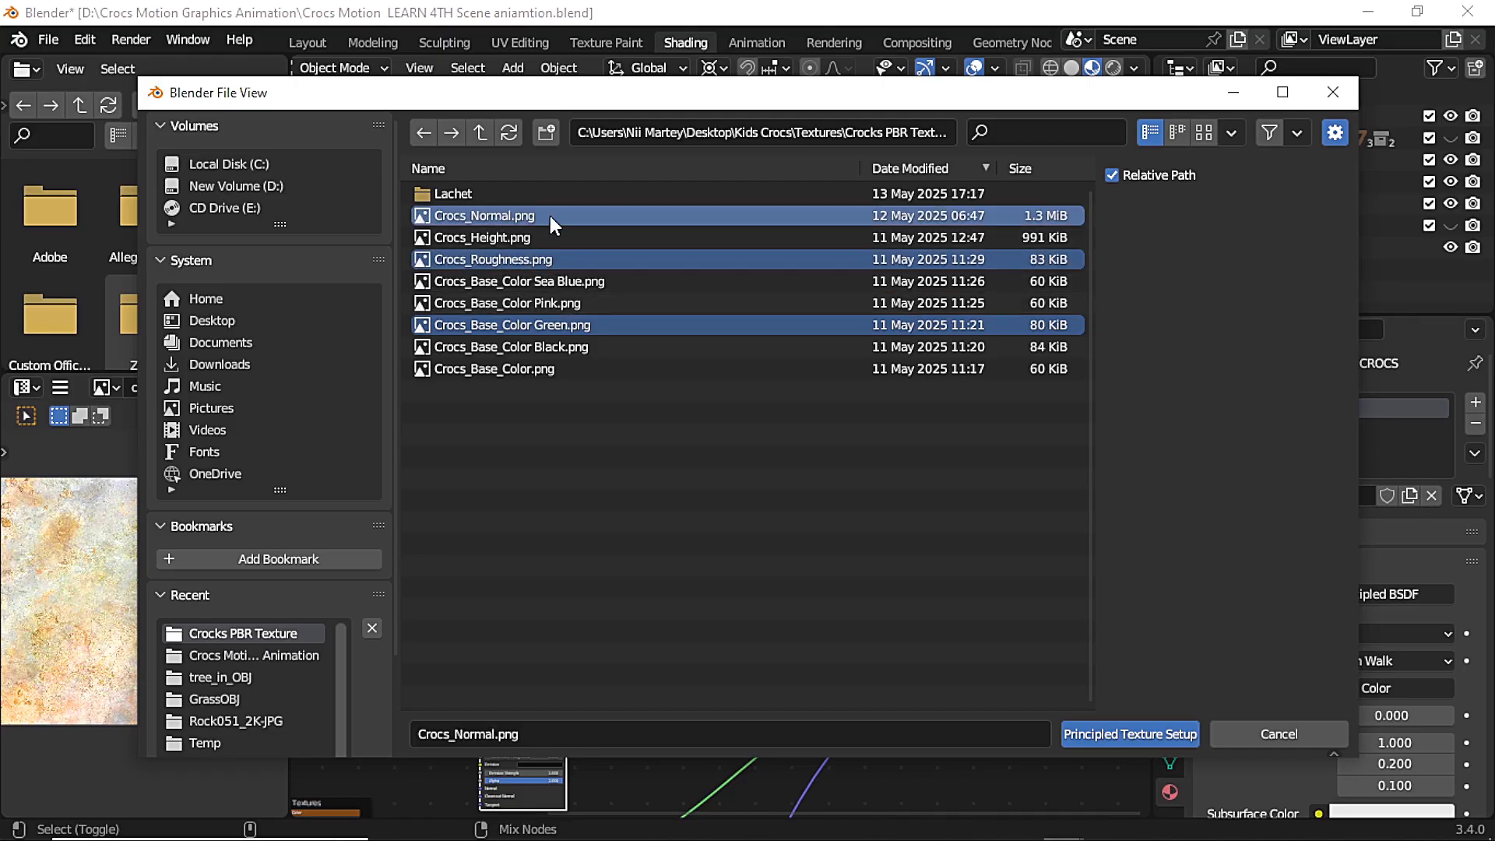
pyautogui.click(1092, 732)
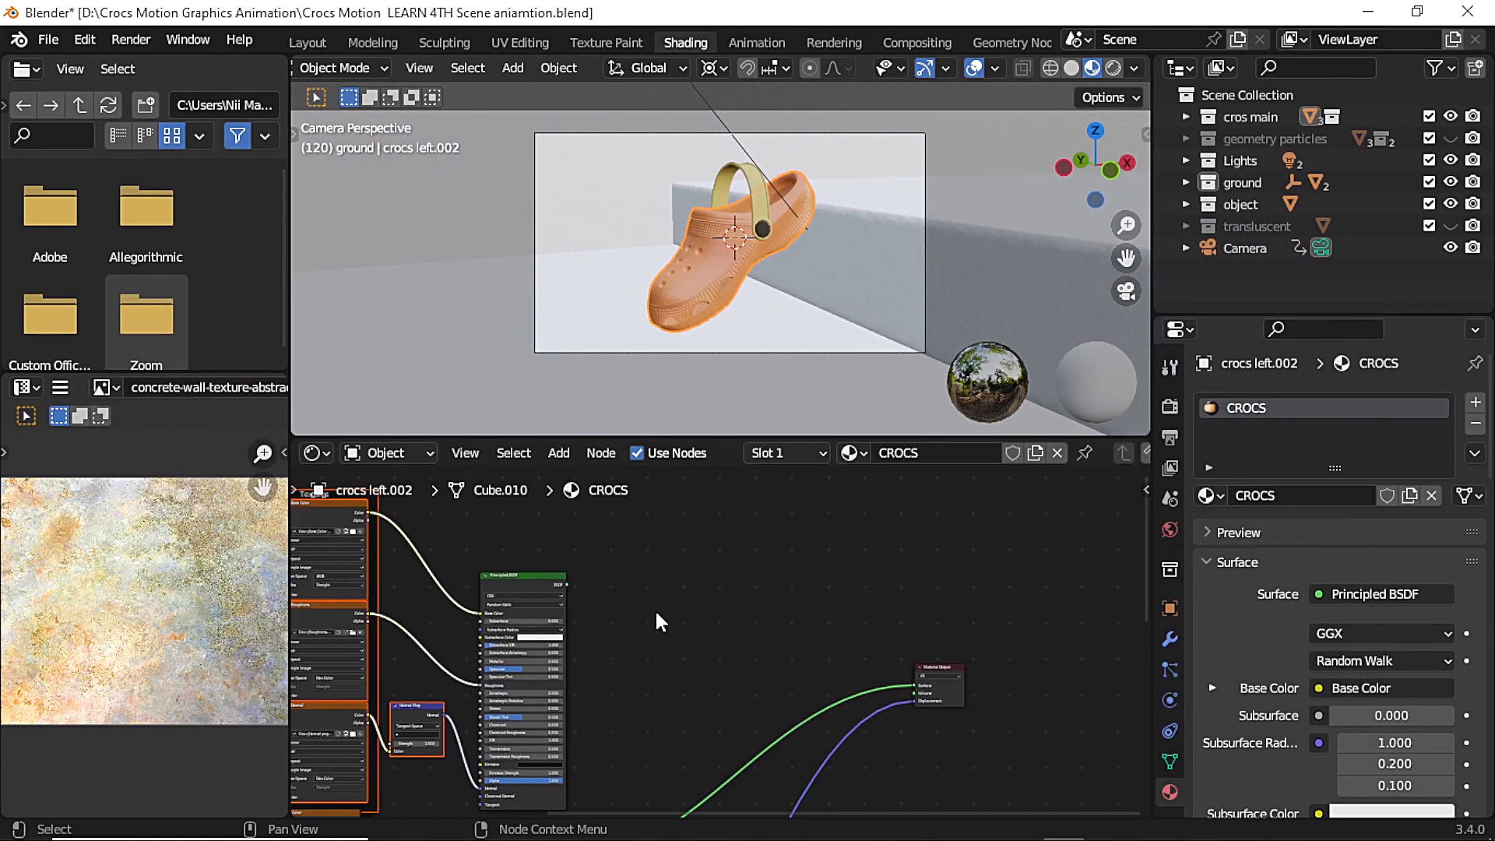
# Reposition the new green texture, mapping and normal map nodes clear of the original texture group
pyautogui.scroll(-3, 676, 628)
pyautogui.moveTo(683, 629); pyautogui.dragTo(717, 584, button='middle')
pyautogui.scroll(1, 501, 686)
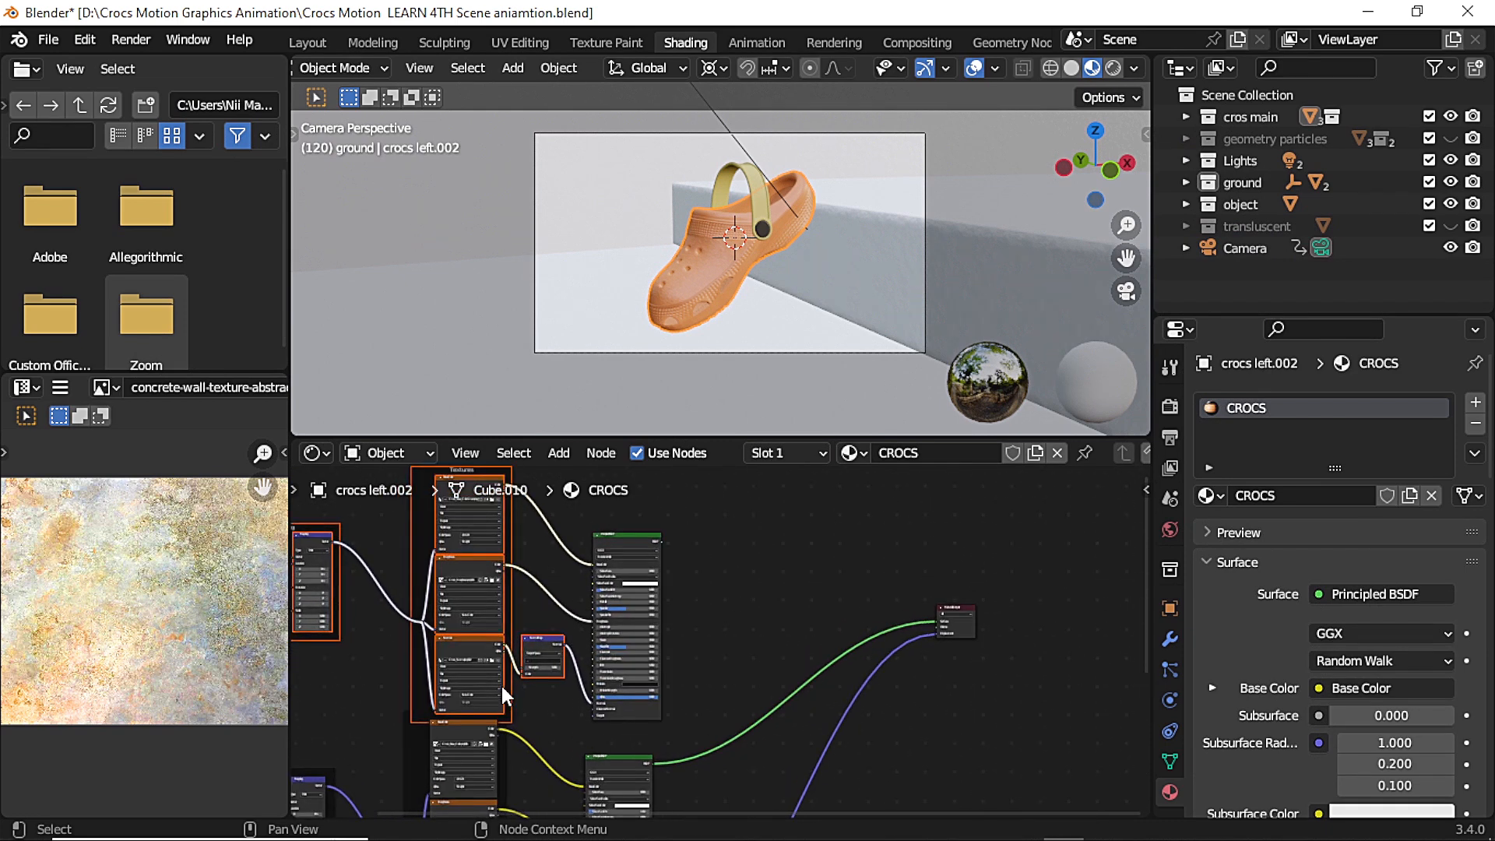
pyautogui.scroll(-3, 519, 701)
pyautogui.press('g')
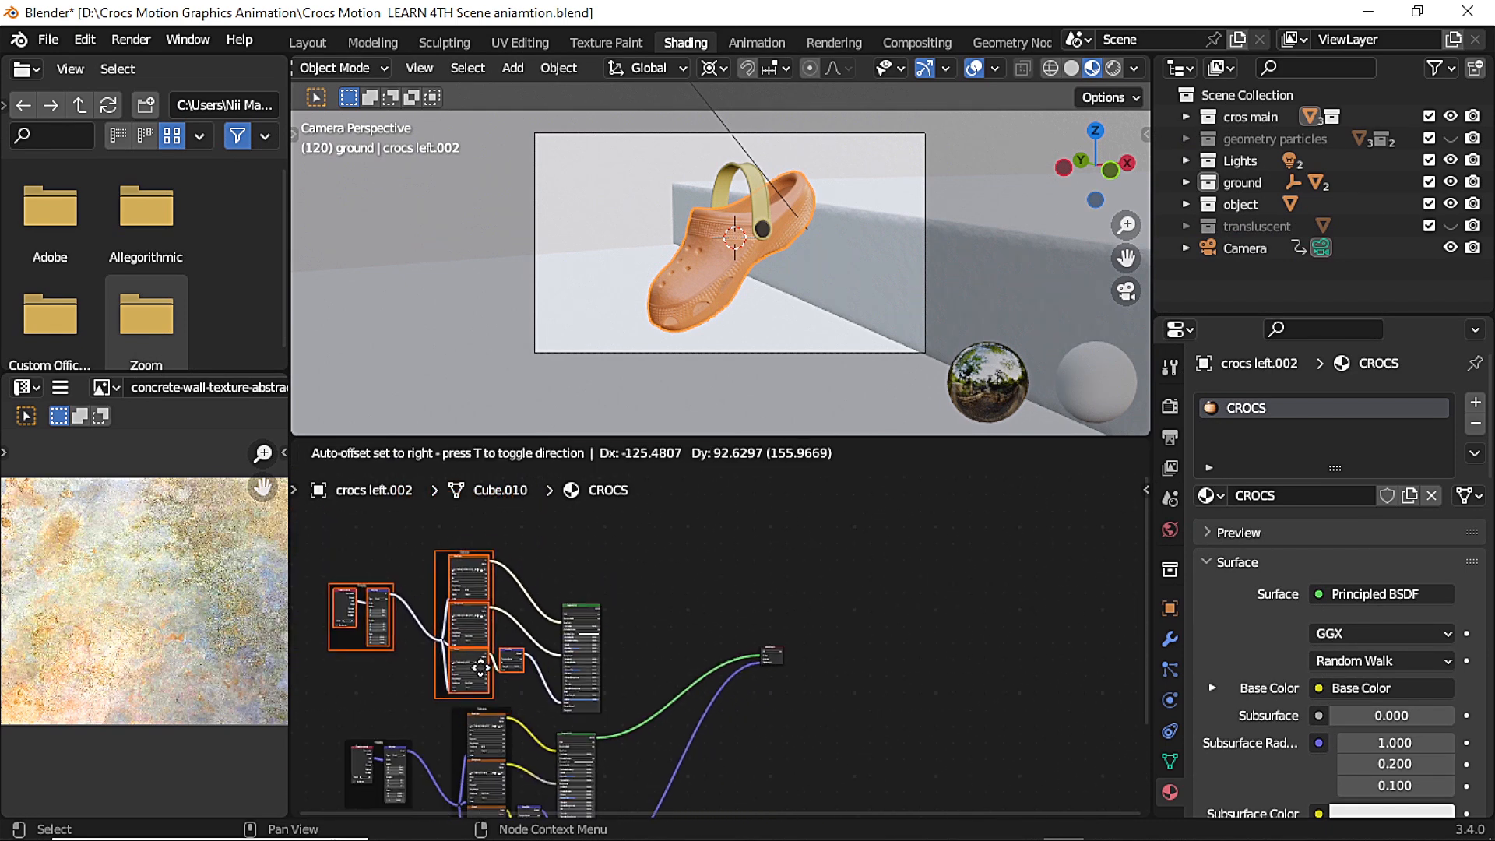
pyautogui.click(485, 683)
# Add a Mix Shader node and place it between the Principled BSDF nodes and the Material Output
pyautogui.scroll(3, 810, 712)
pyautogui.hotkey('shift', 'a')
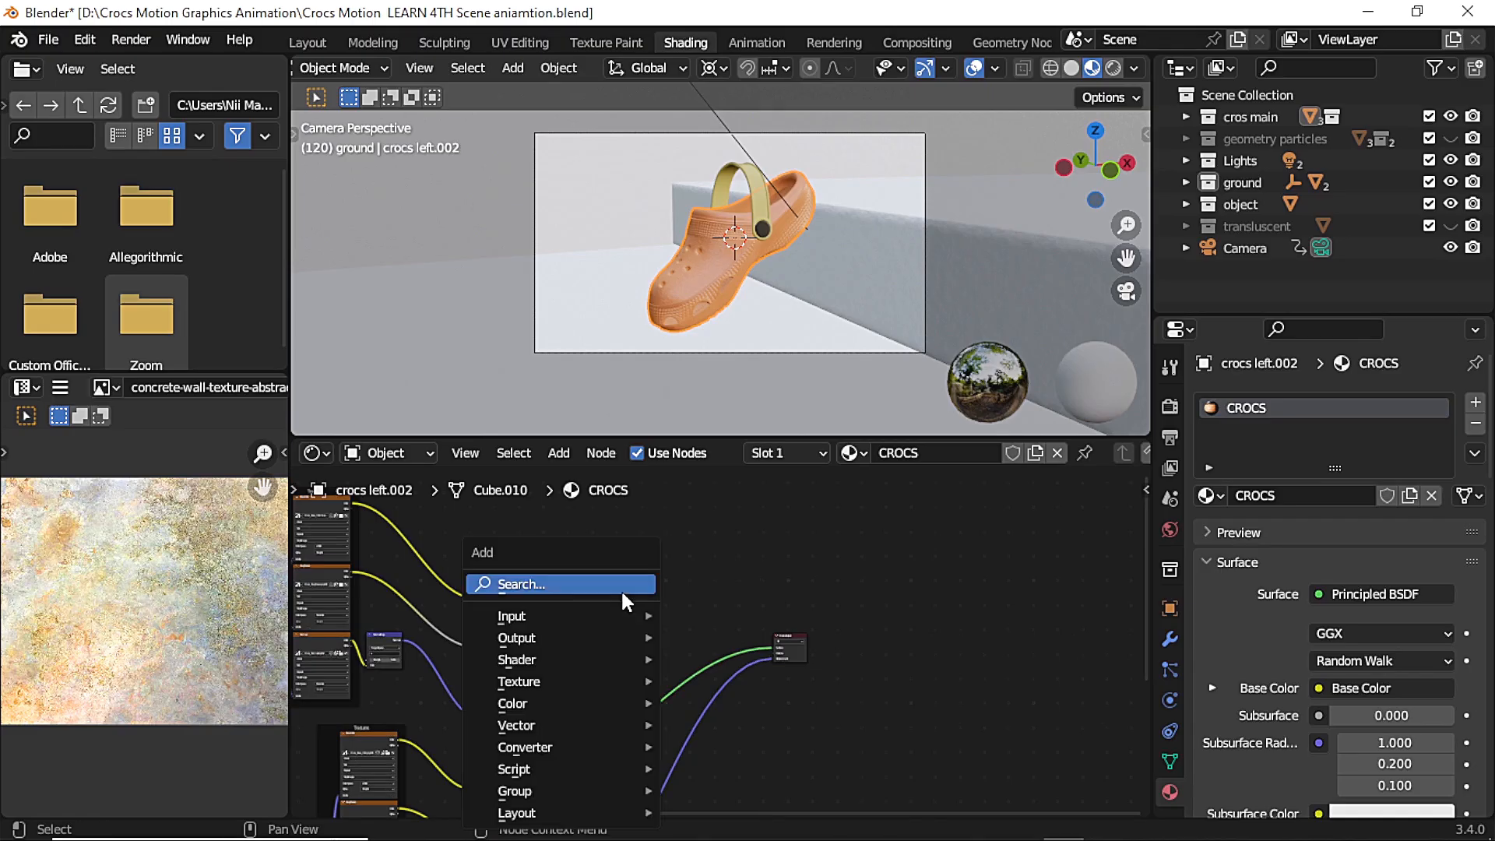
pyautogui.click(620, 590)
pyautogui.write('mix')
pyautogui.click(682, 630)
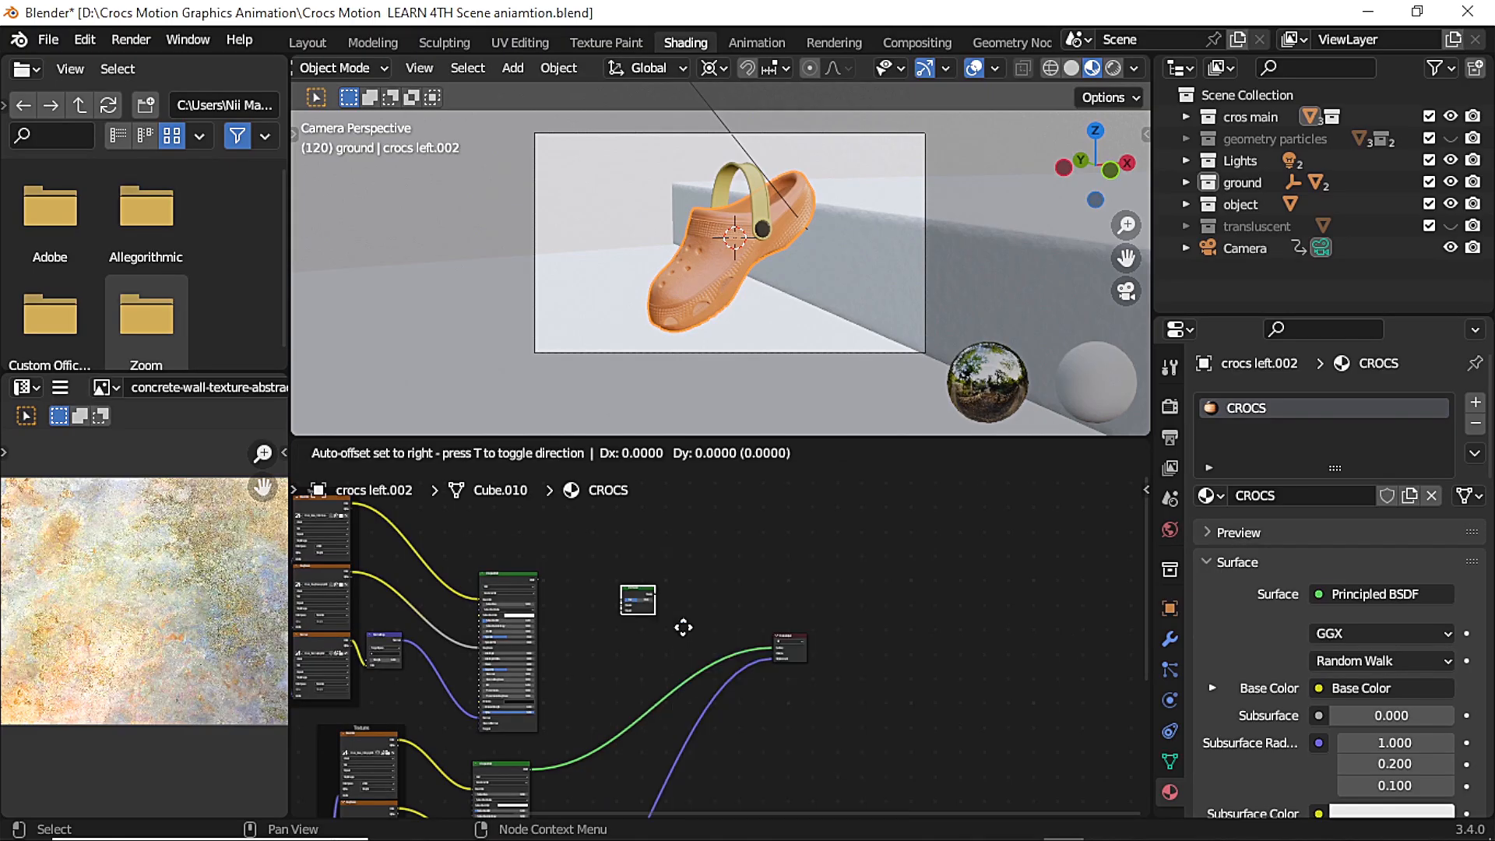
pyautogui.click(735, 662)
pyautogui.scroll(-3, 630, 645)
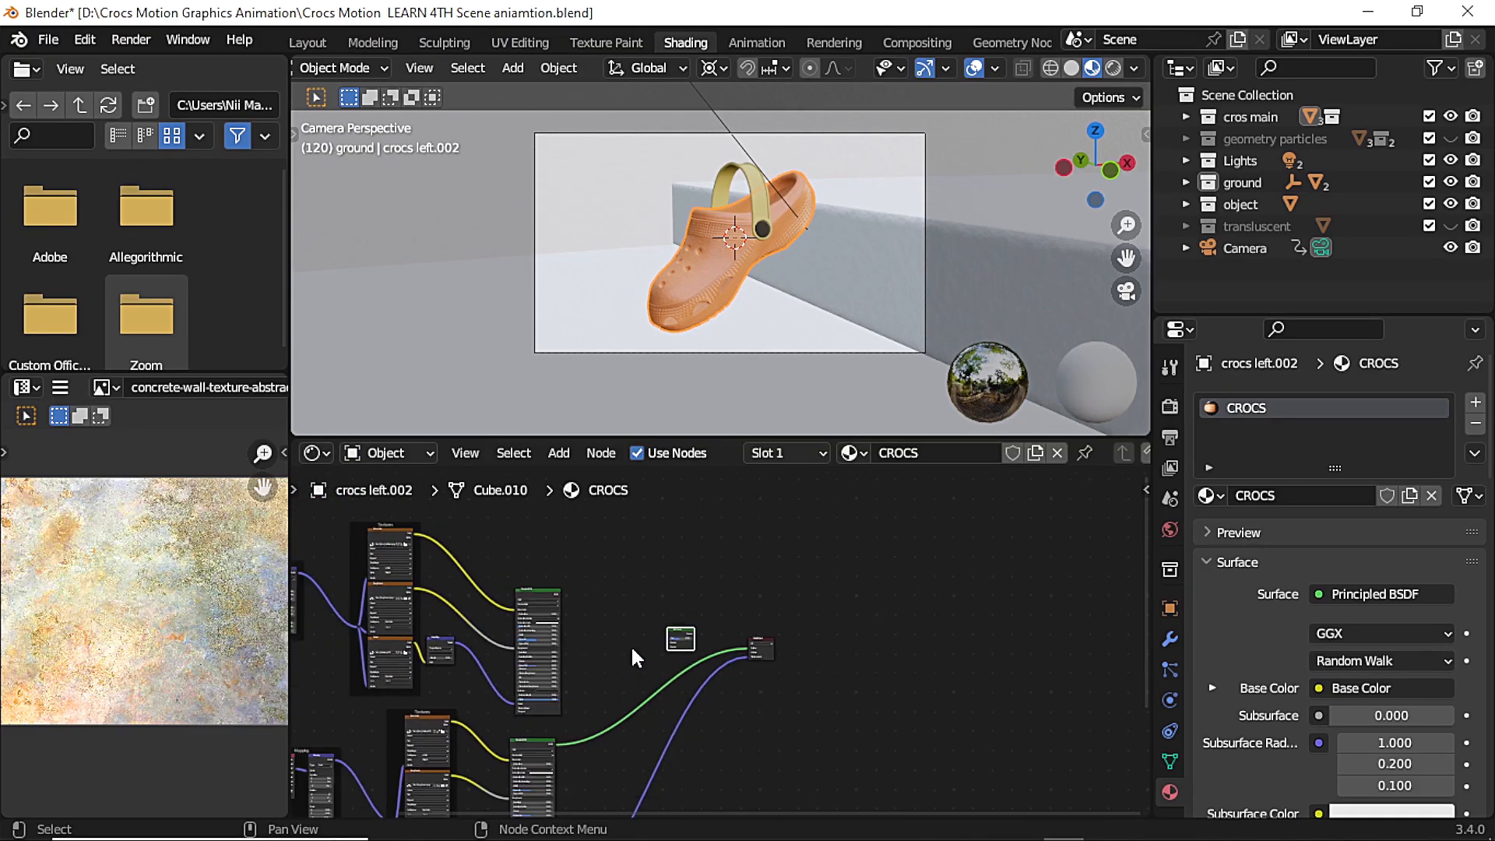
pyautogui.scroll(2, 631, 645)
pyautogui.moveTo(771, 645); pyautogui.dragTo(730, 646)
# Connect the green and original Principled BSDF shaders to the Mix Shader, and its output to the Material Output surface
pyautogui.scroll(3, 674, 640)
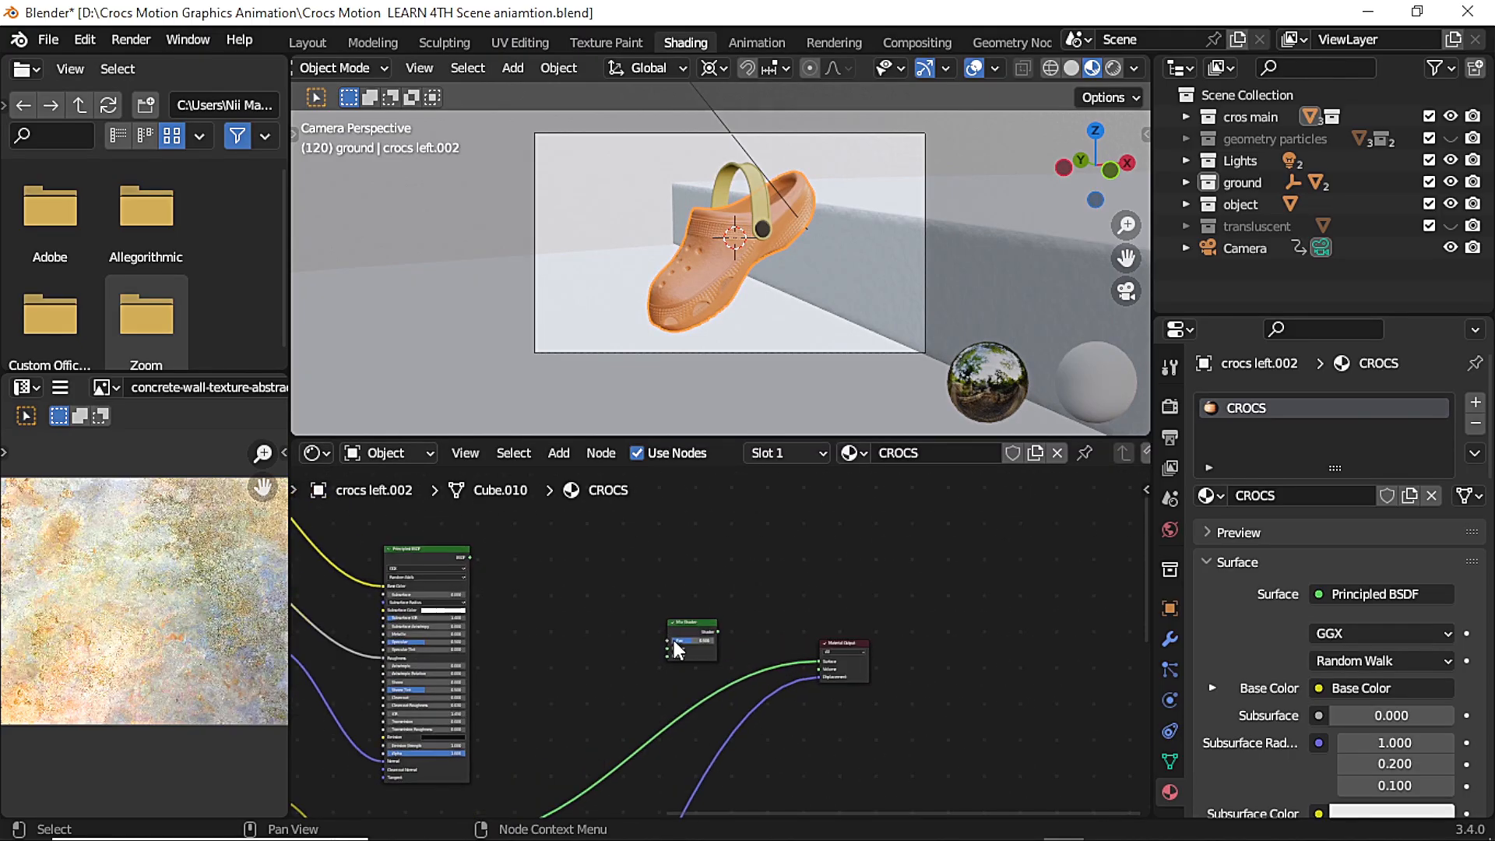
pyautogui.scroll(1, 494, 581)
pyautogui.moveTo(426, 536); pyautogui.dragTo(694, 661)
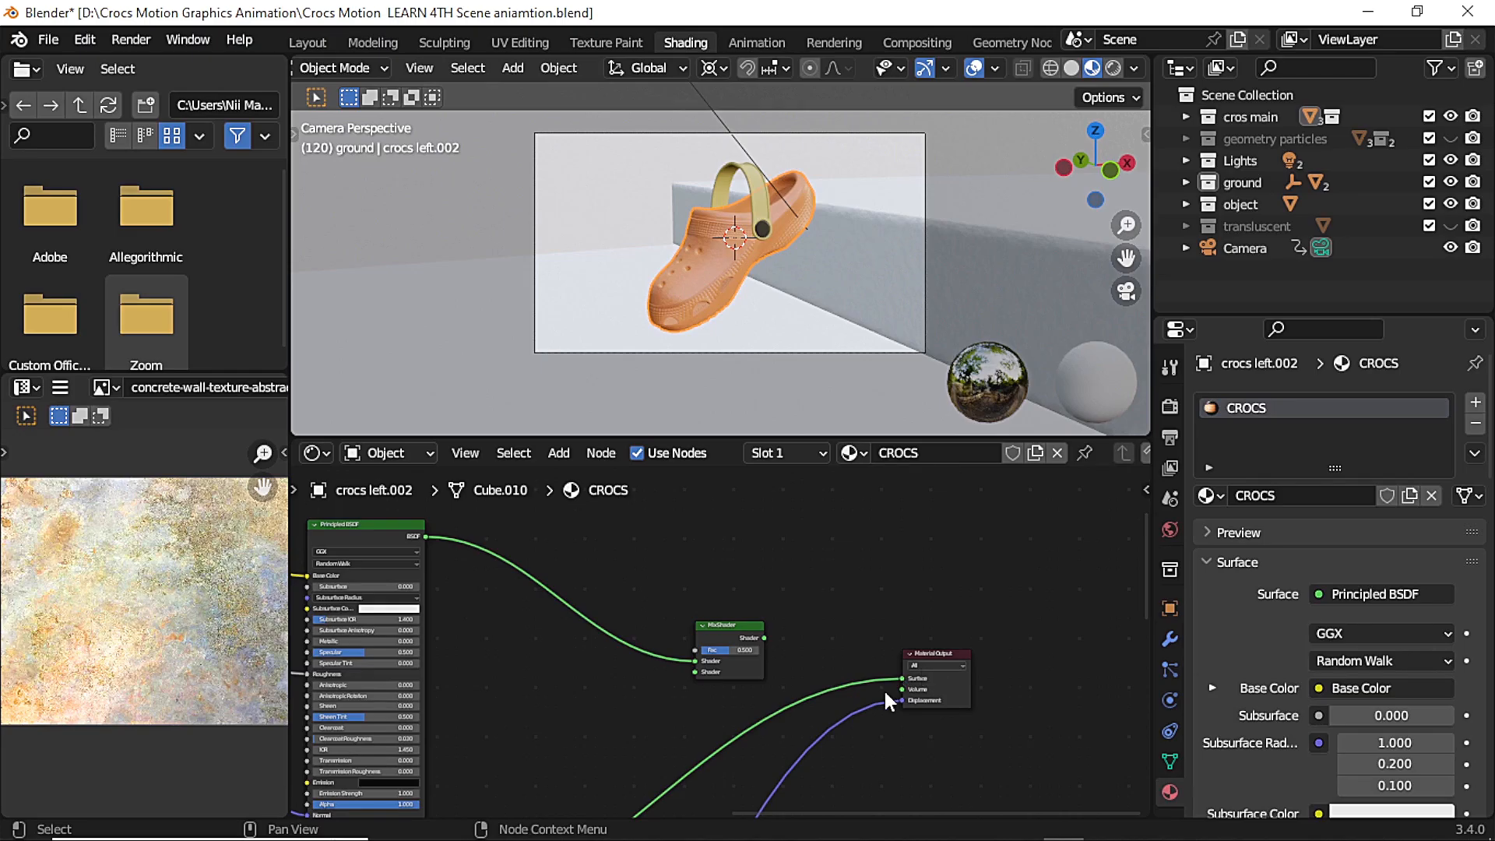
pyautogui.moveTo(903, 678); pyautogui.dragTo(696, 672)
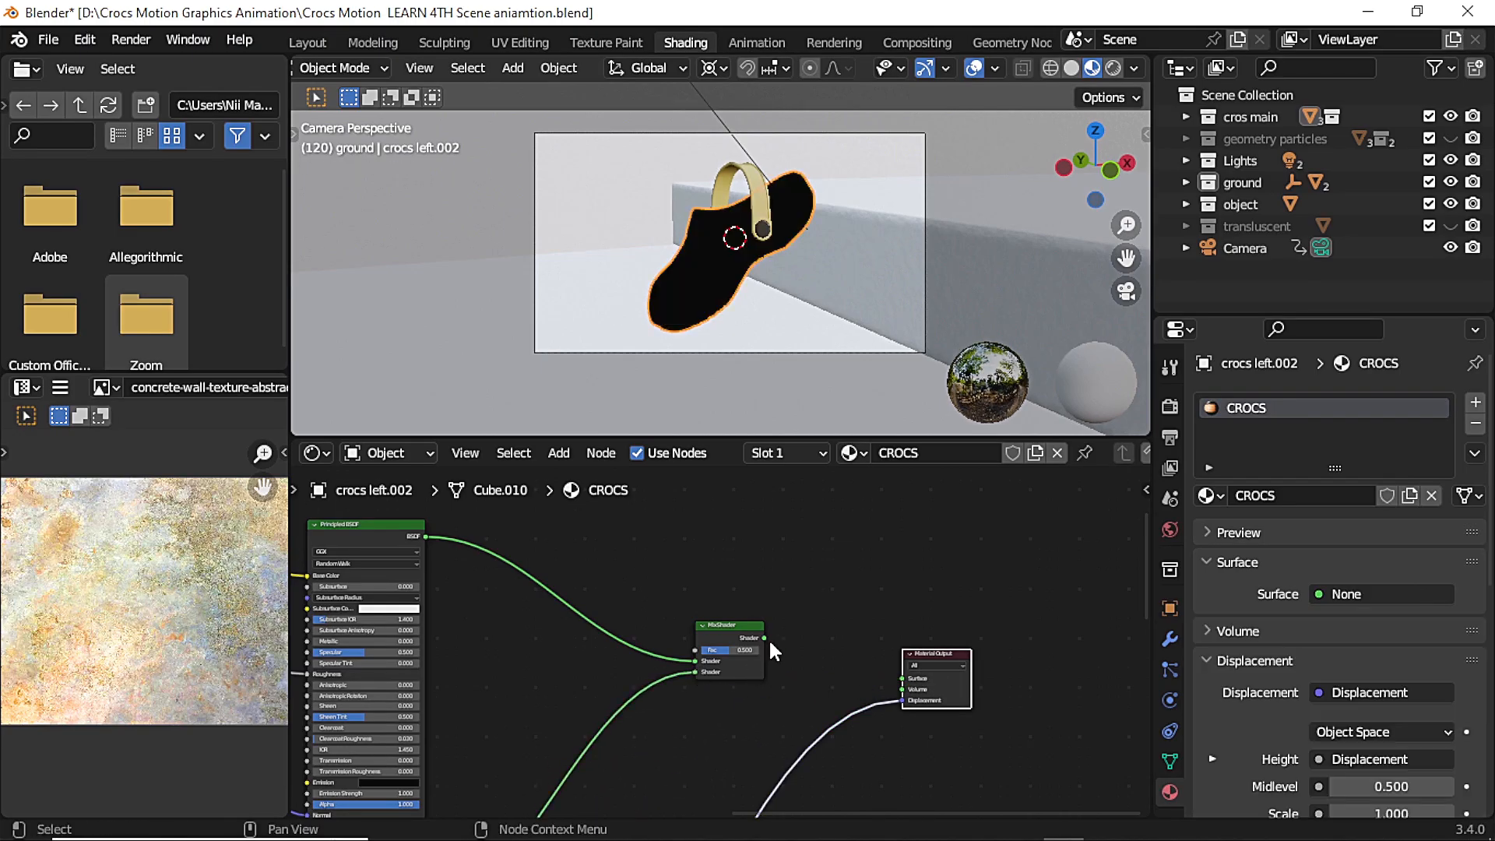
pyautogui.moveTo(764, 637); pyautogui.dragTo(915, 682)
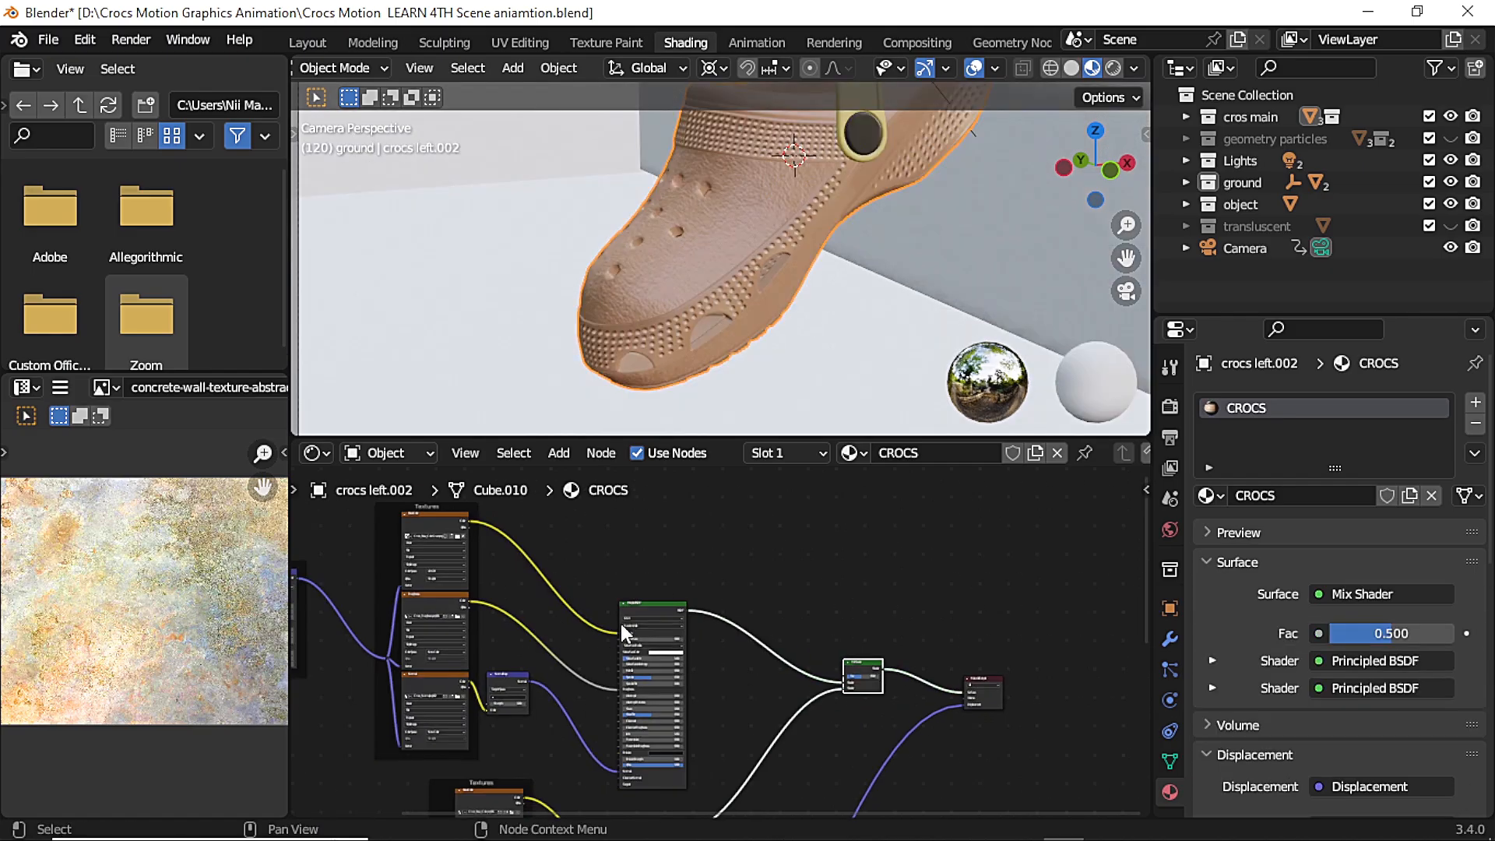
# Spread the original Principled BSDF and Mix Shader apart, and add a ColorRamp node above their link
pyautogui.moveTo(635, 605); pyautogui.dragTo(602, 618)
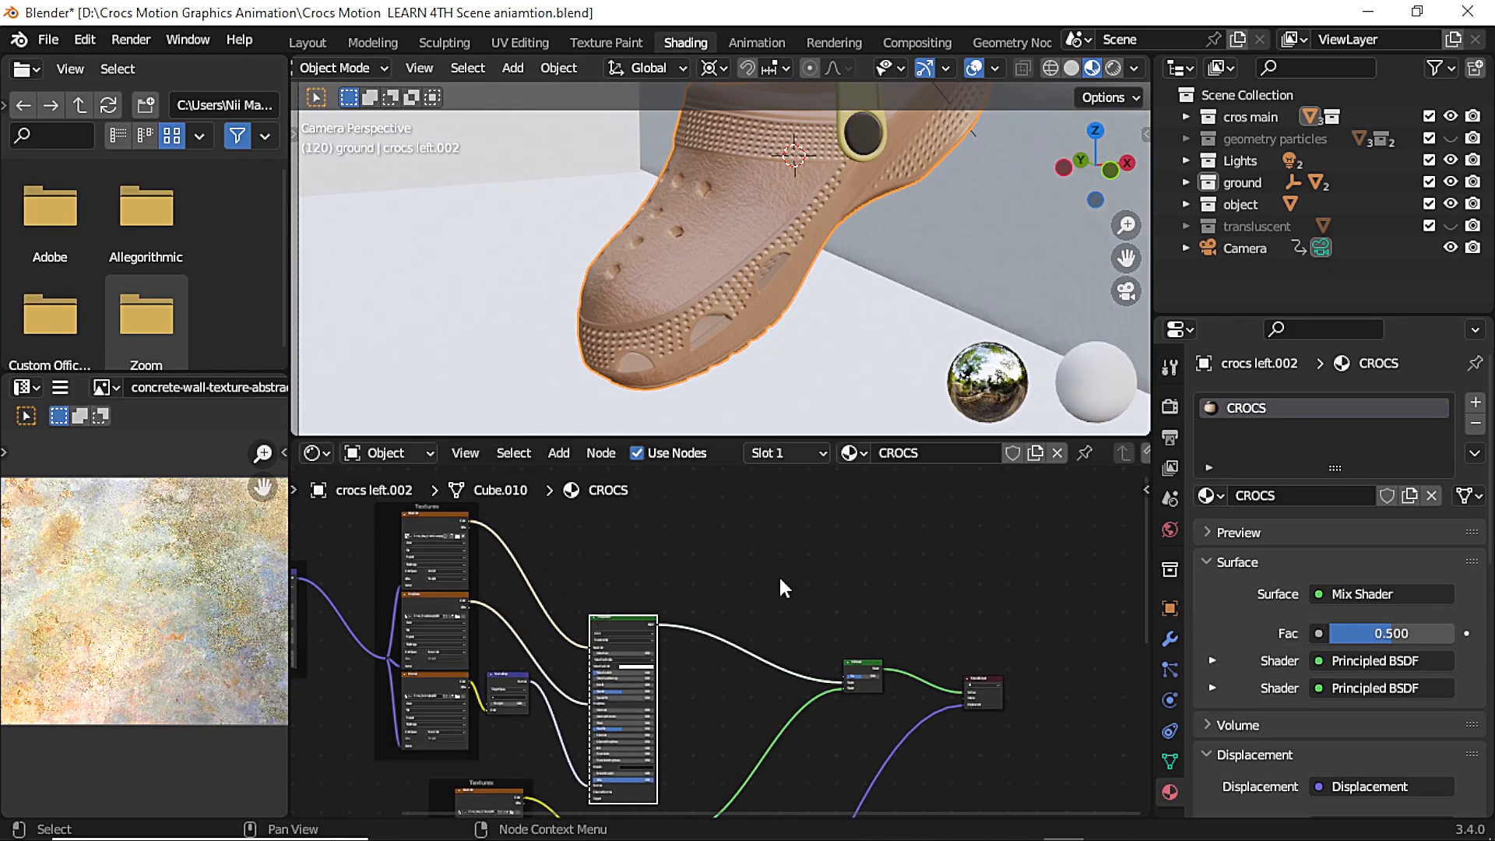
pyautogui.moveTo(869, 645); pyautogui.dragTo(885, 645)
pyautogui.hotkey('shift', 'a')
pyautogui.write('v')
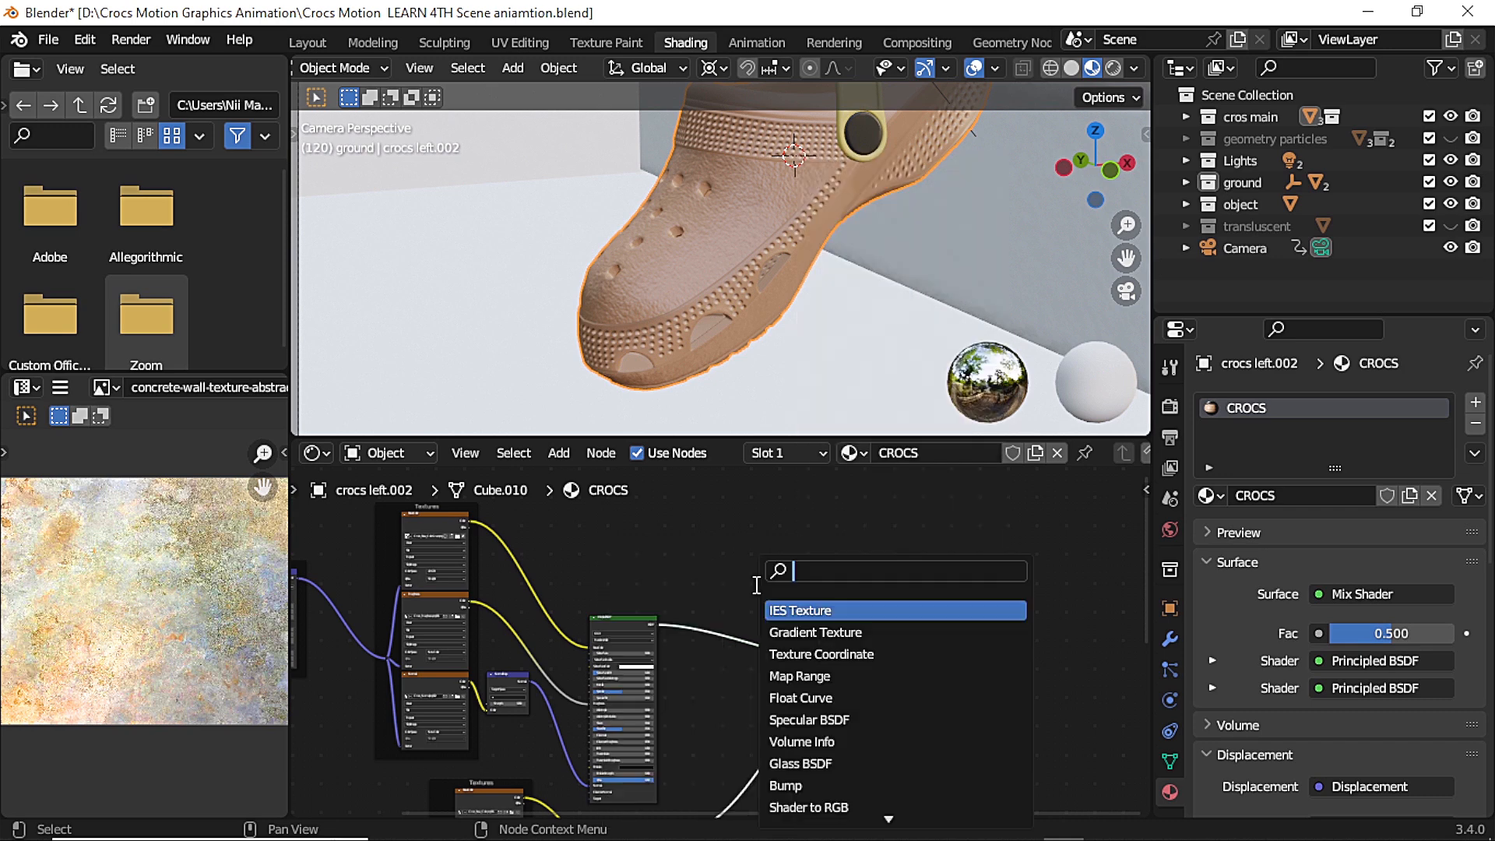
pyautogui.press('BackSpace')
pyautogui.write('COLO')
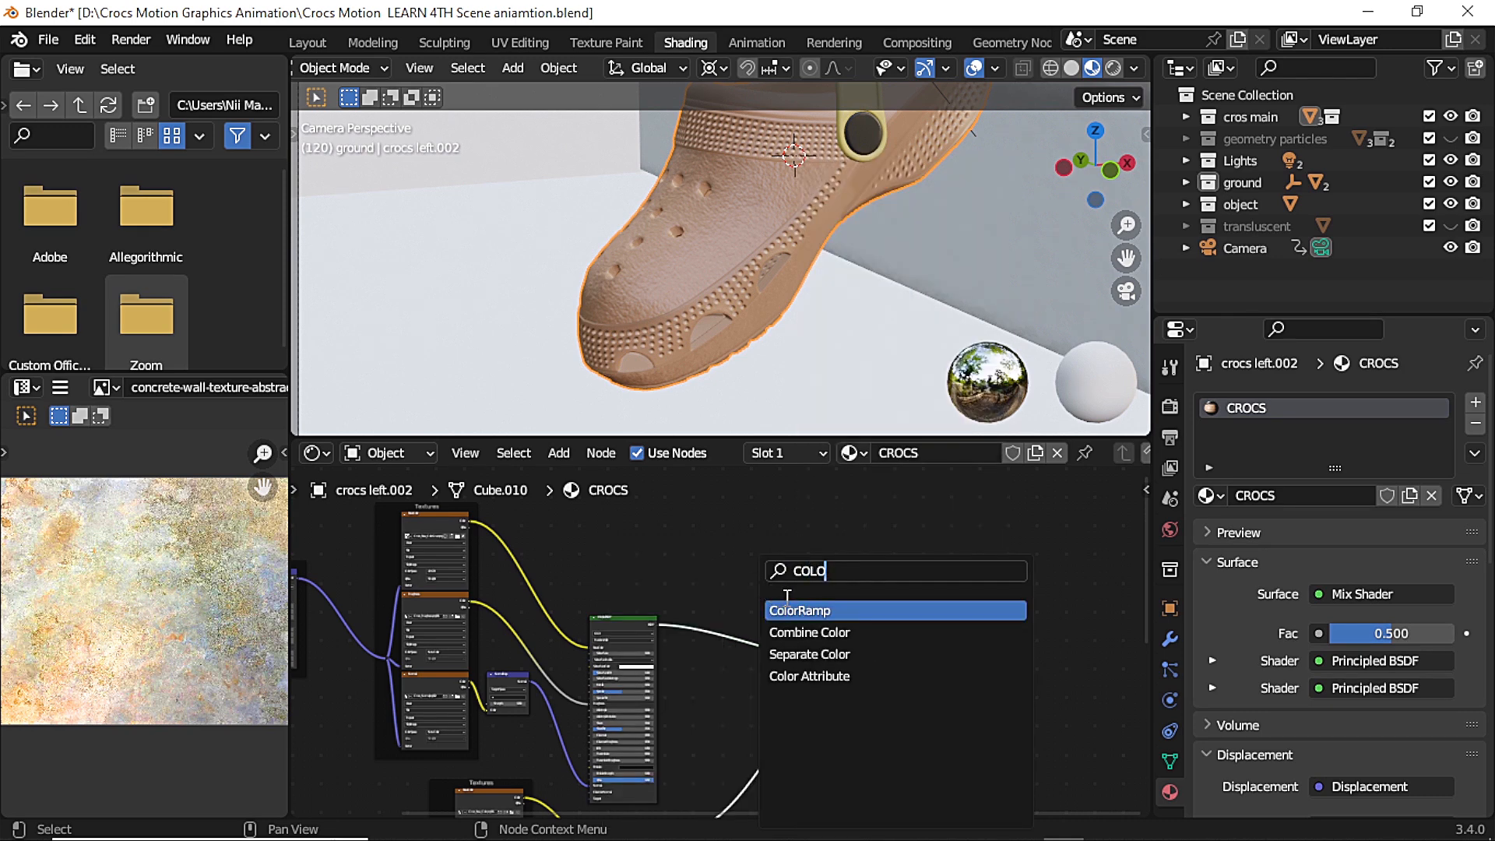
pyautogui.press('Return')
pyautogui.click(820, 608)
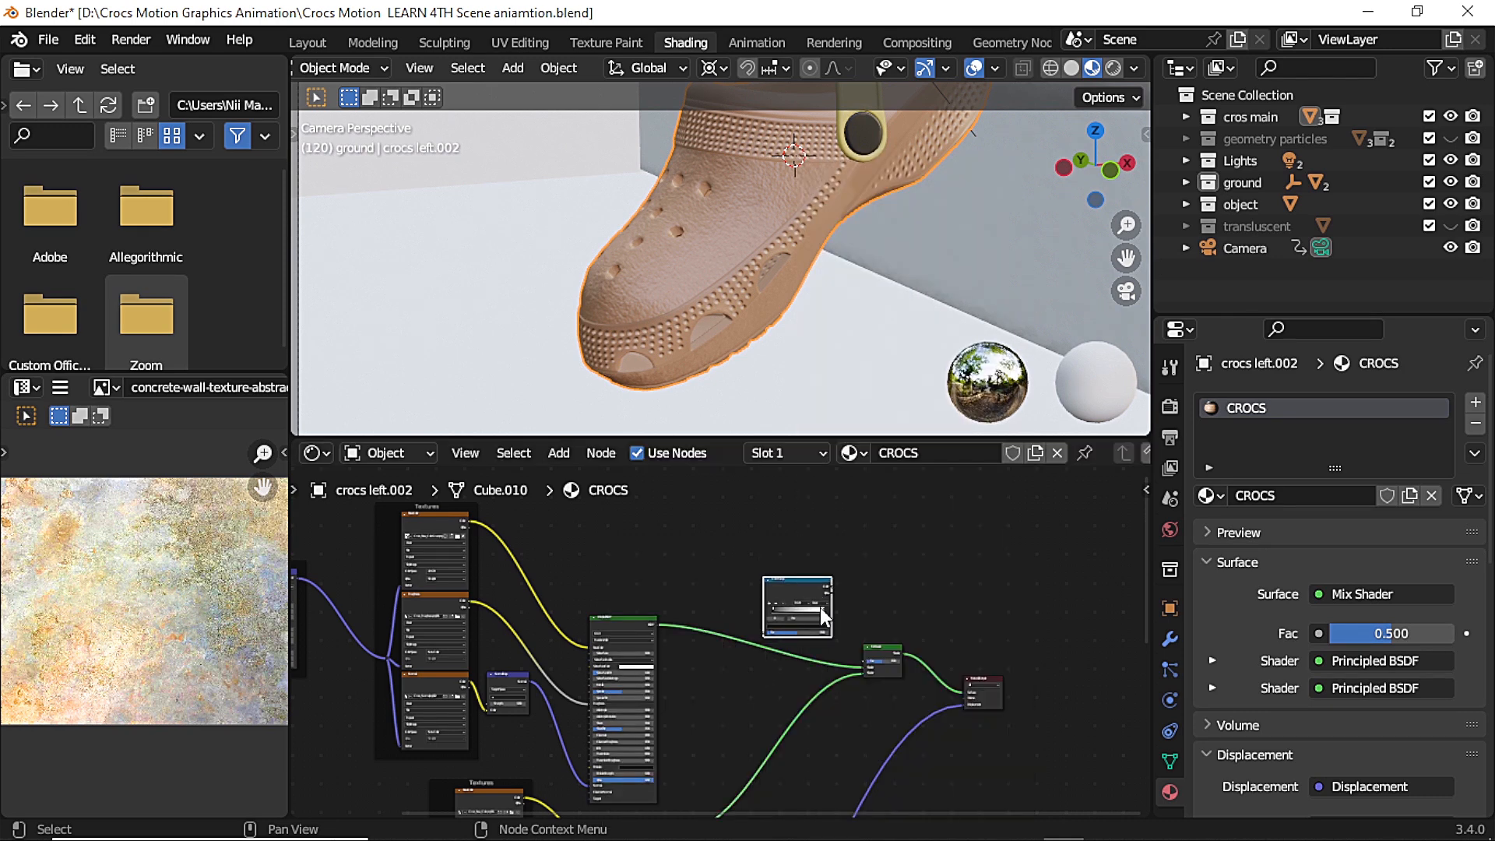
# Connect the ColorRamp's Color output to the Fac input of the Mix Shader
pyautogui.scroll(2, 822, 607)
pyautogui.click(1019, 690)
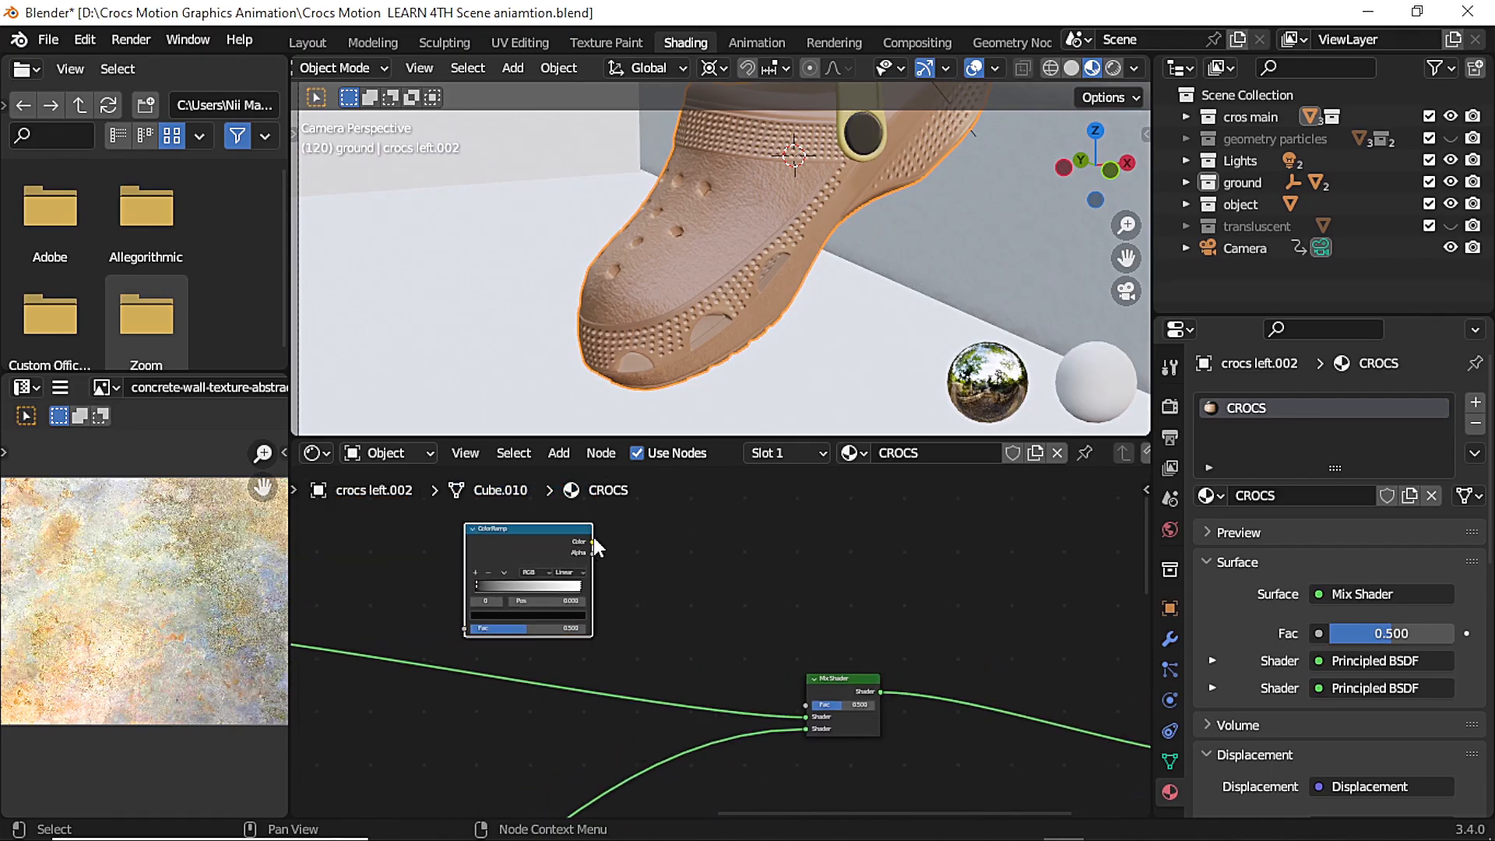
pyautogui.moveTo(591, 541); pyautogui.dragTo(814, 704)
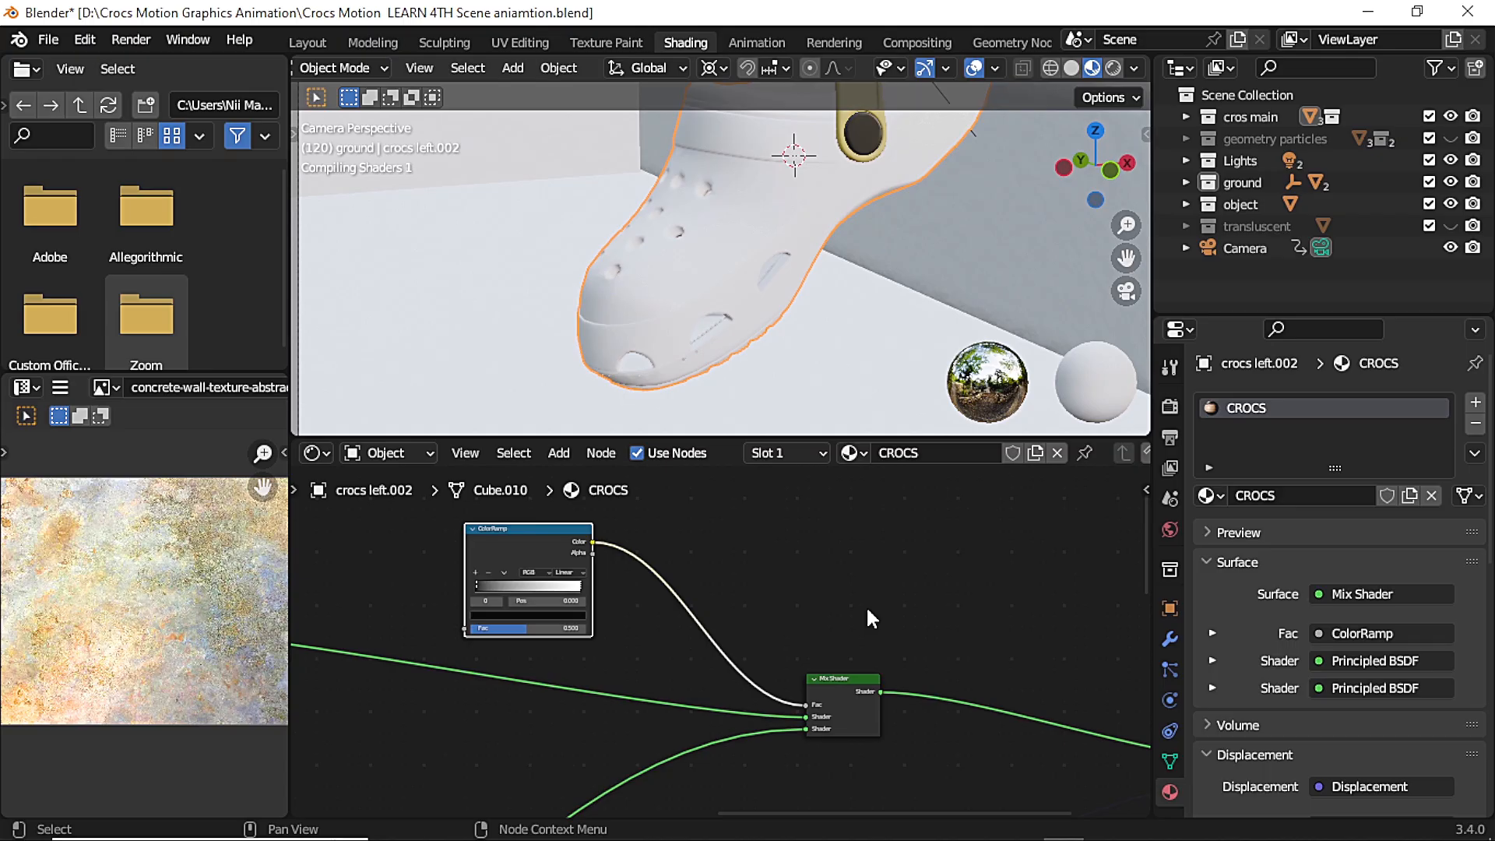
# Add a Noise Texture with Mapping and Texture Coordinate nodes, and connect its Color to the ColorRamp's Fac
pyautogui.moveTo(471, 551); pyautogui.dragTo(693, 581, button='middle')
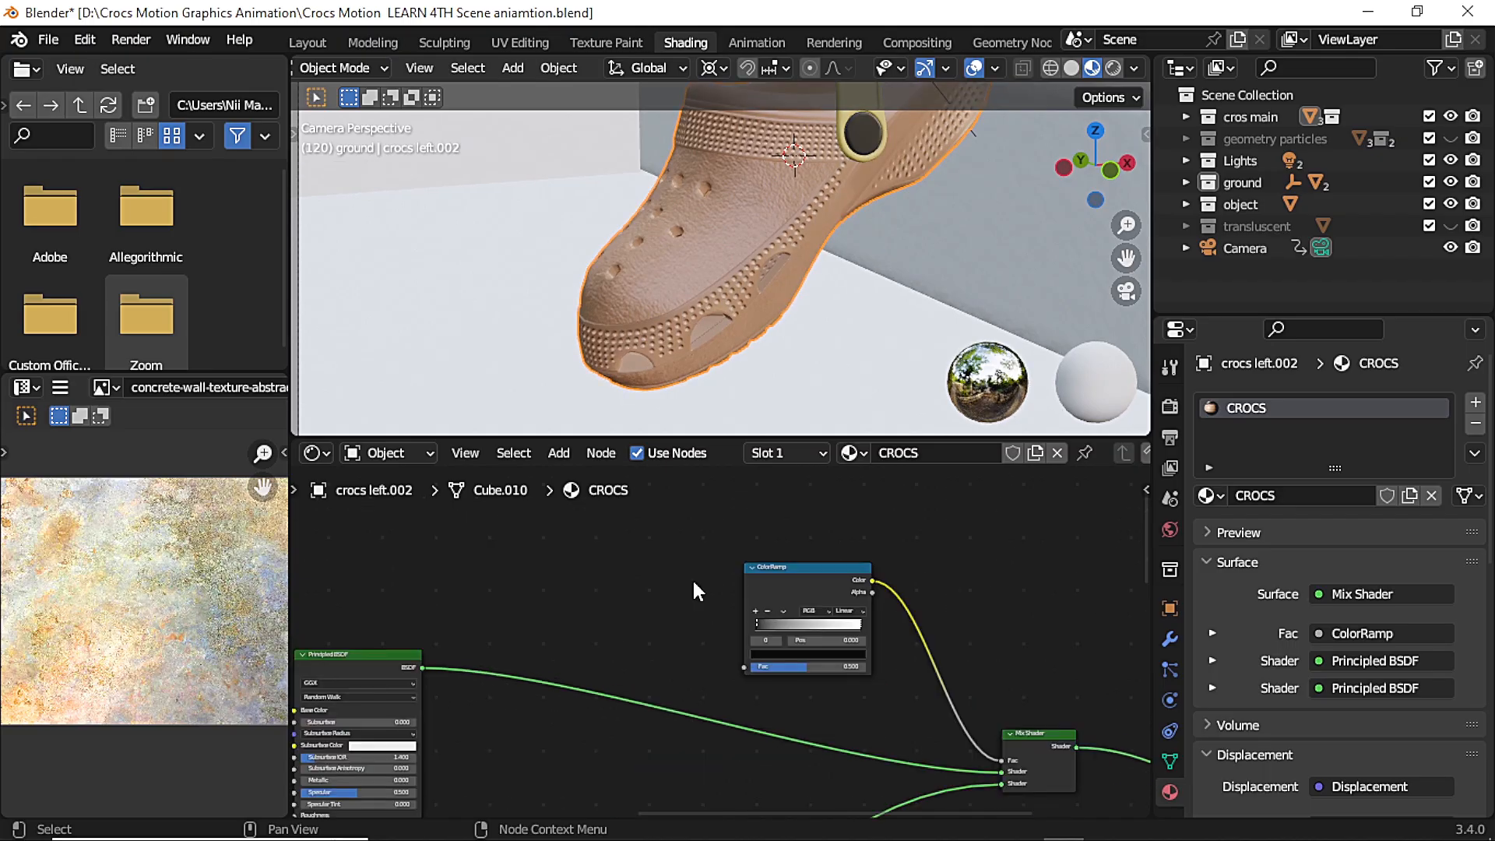
pyautogui.hotkey('shift', 'a')
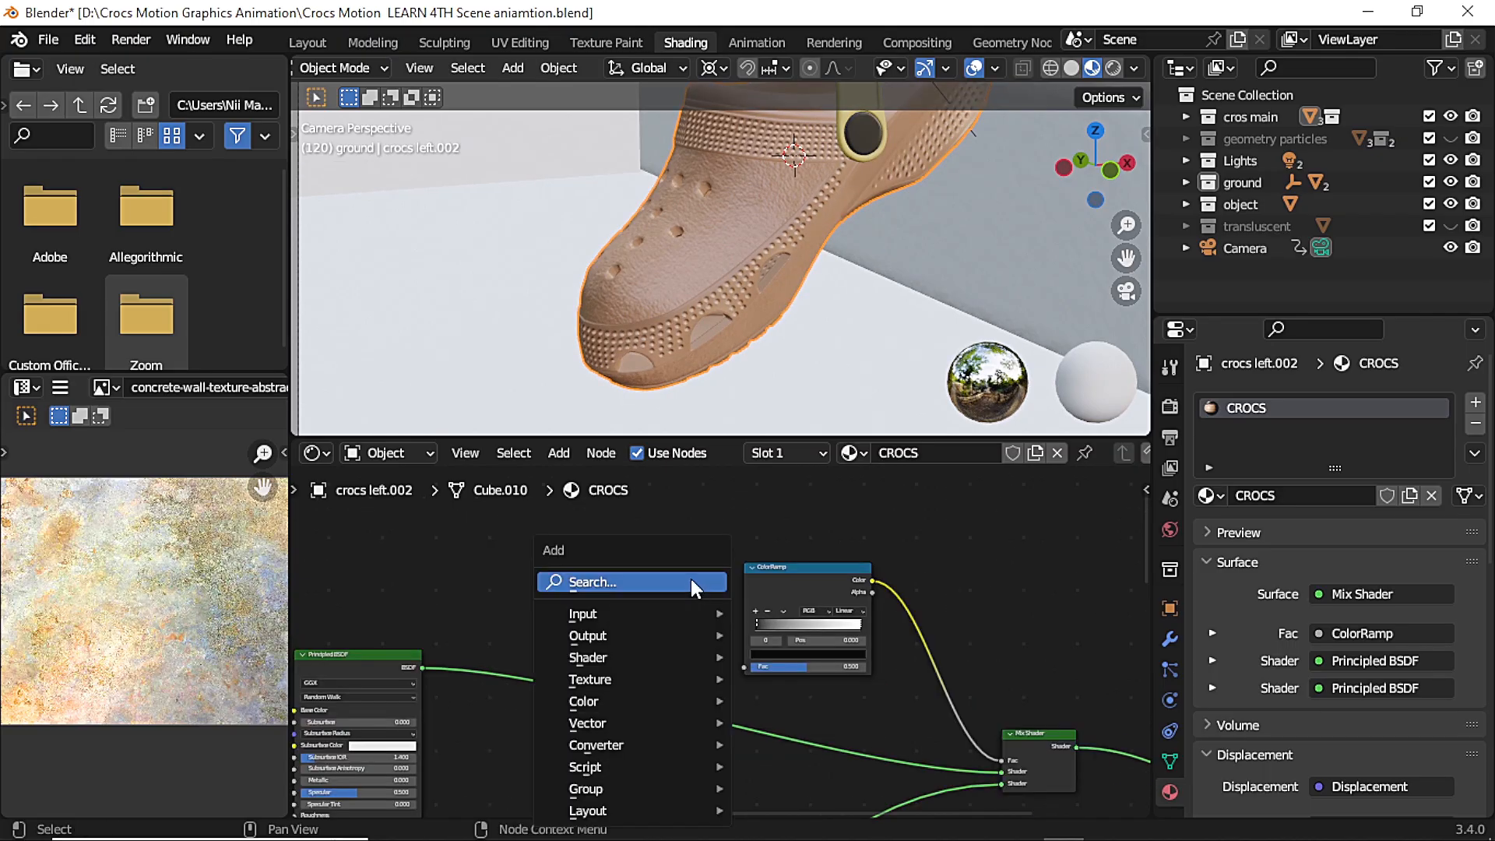
pyautogui.click(691, 578)
pyautogui.write('NOI')
pyautogui.click(719, 610)
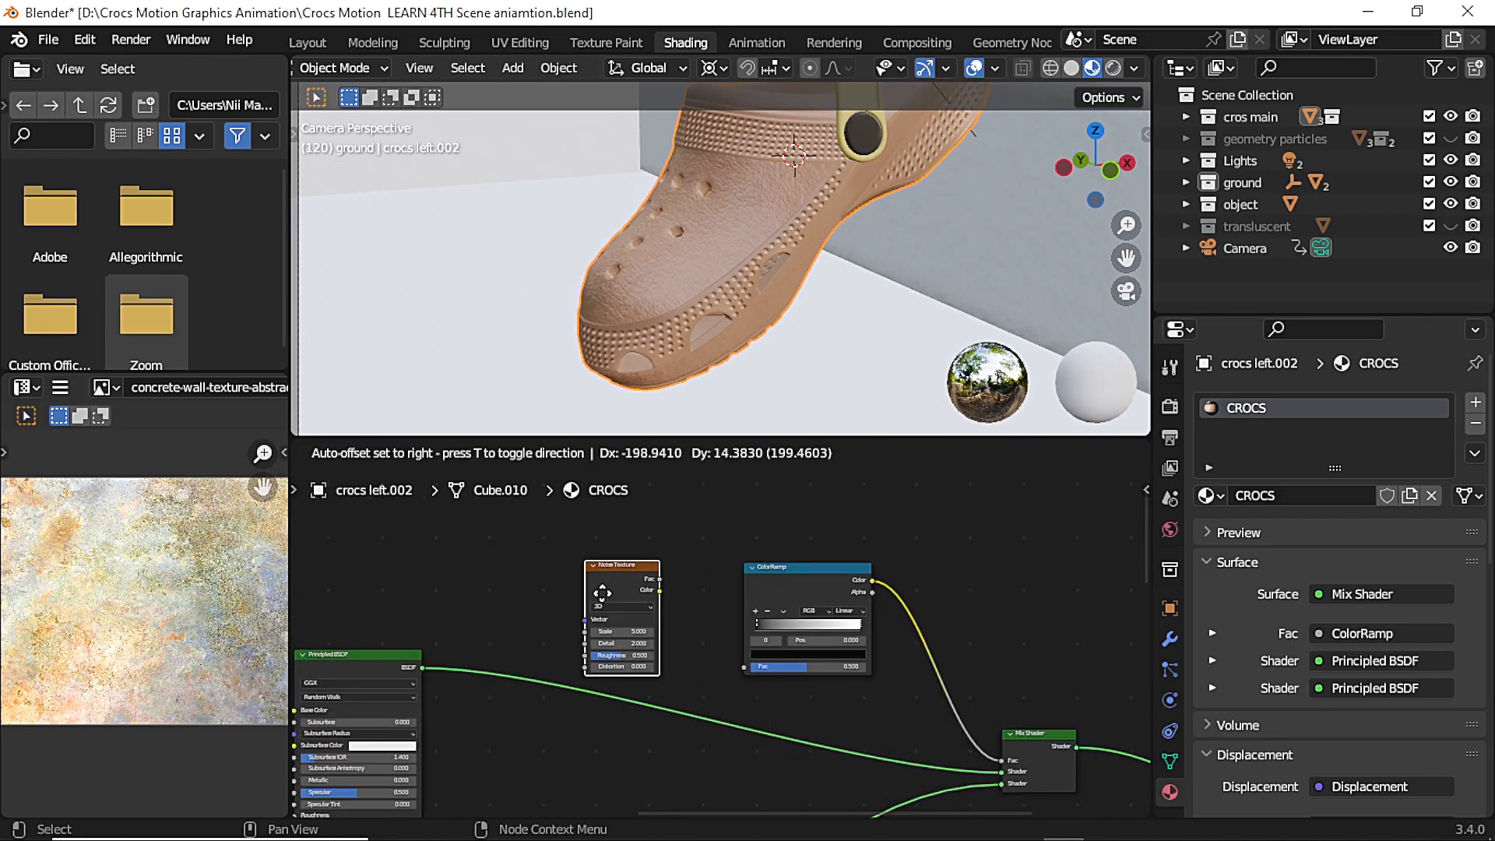
pyautogui.click(640, 593)
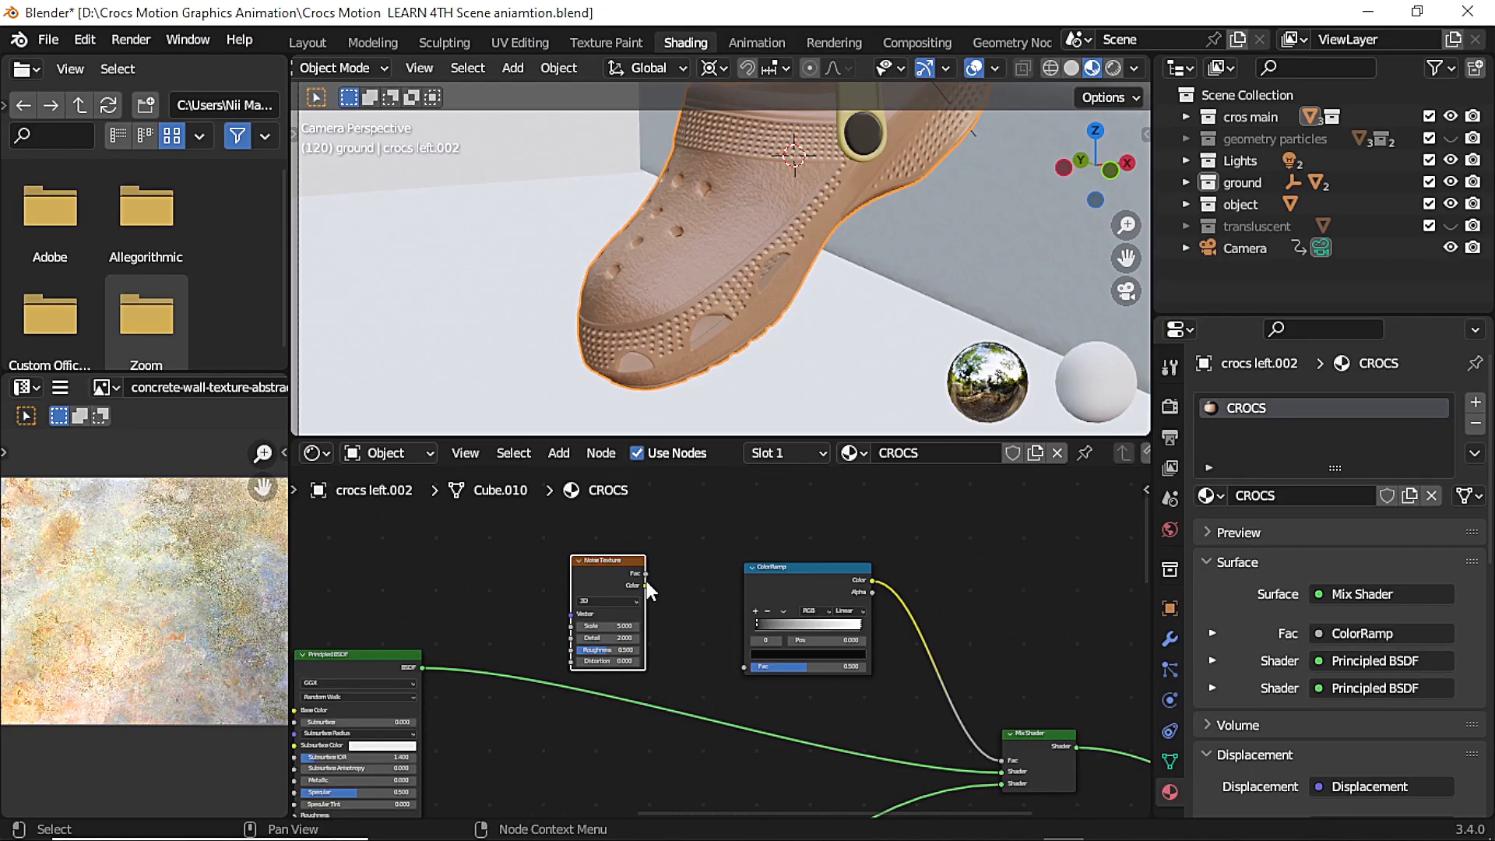
pyautogui.moveTo(647, 582); pyautogui.dragTo(746, 667)
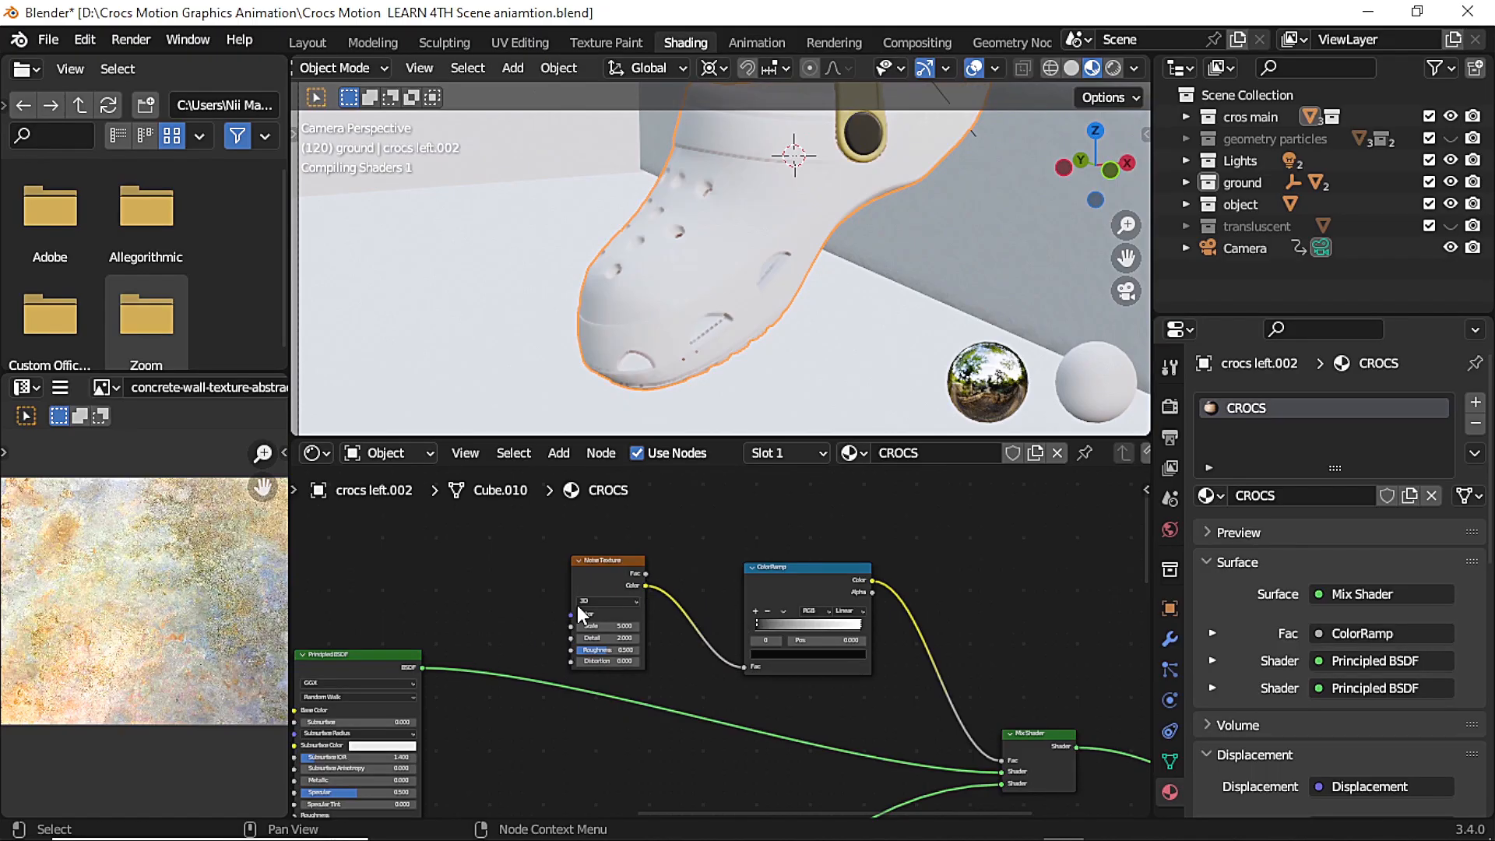
pyautogui.hotkey('ctrl', 't')
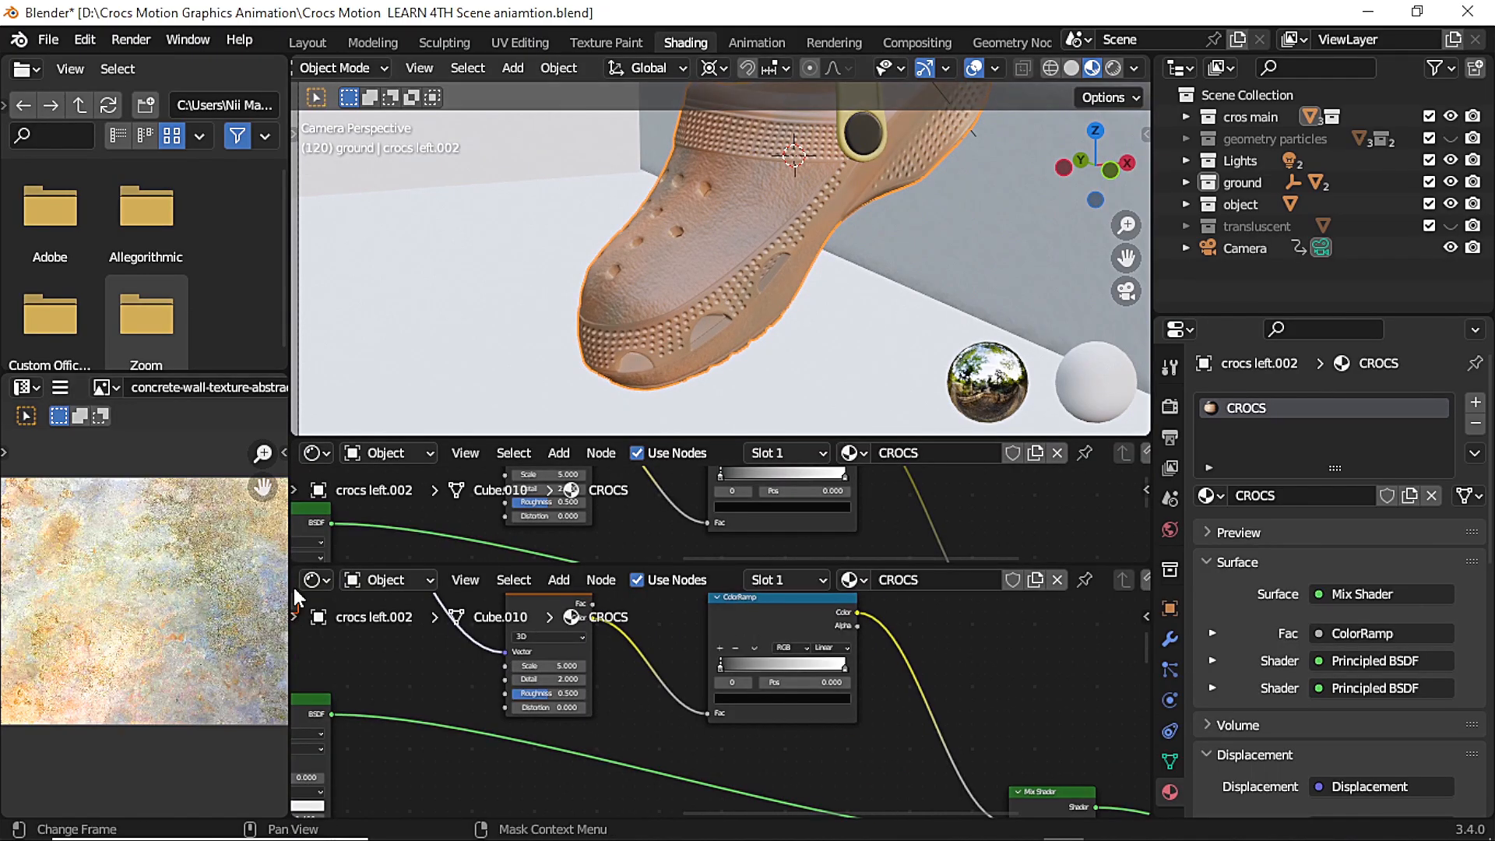
# Turn the lower of the two node editor areas into a Timeline and shrink its height
pyautogui.click(310, 585)
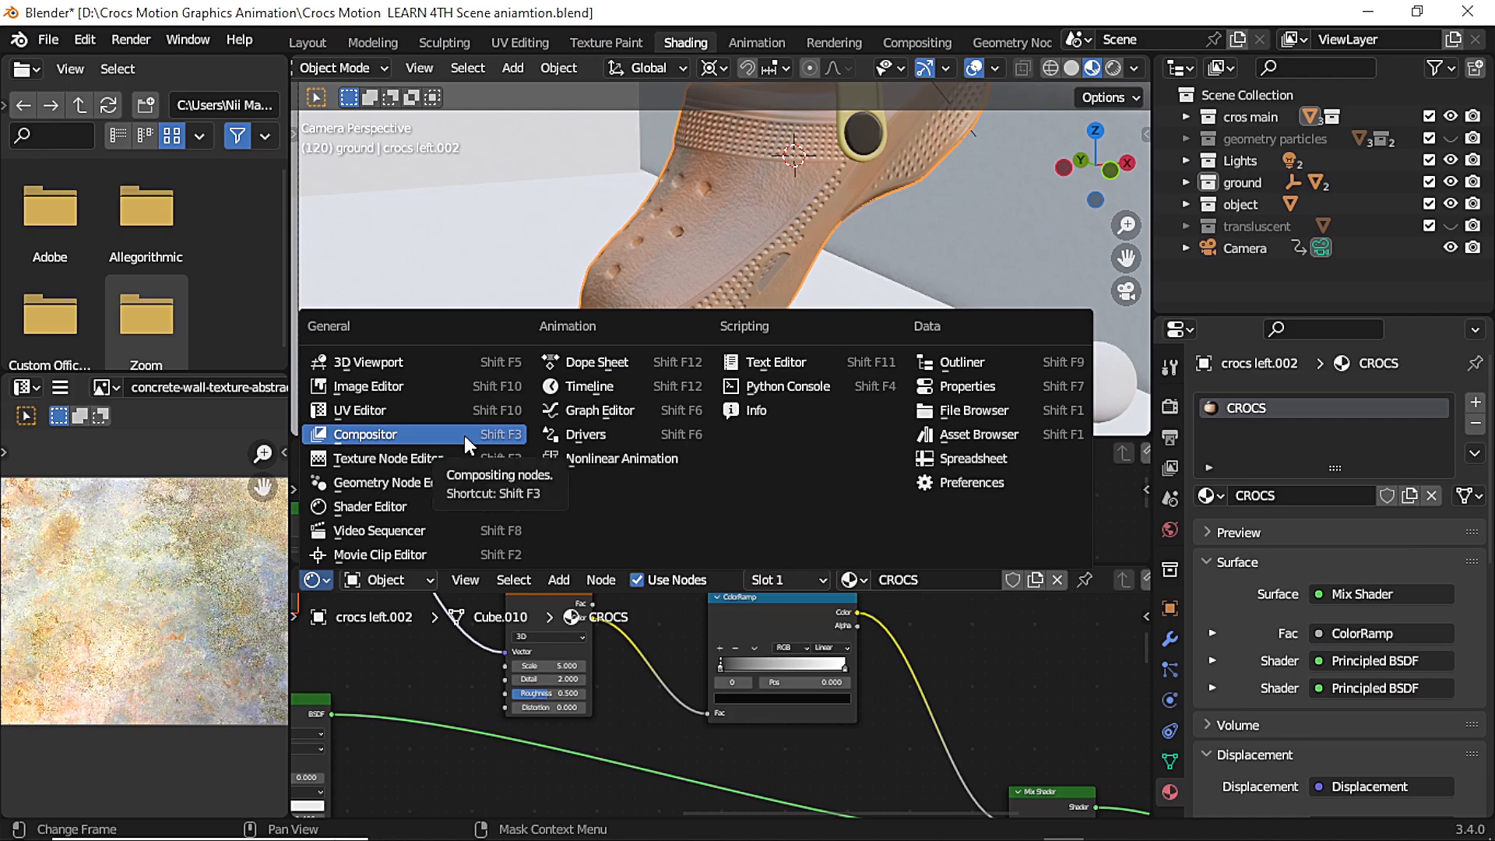
pyautogui.click(581, 386)
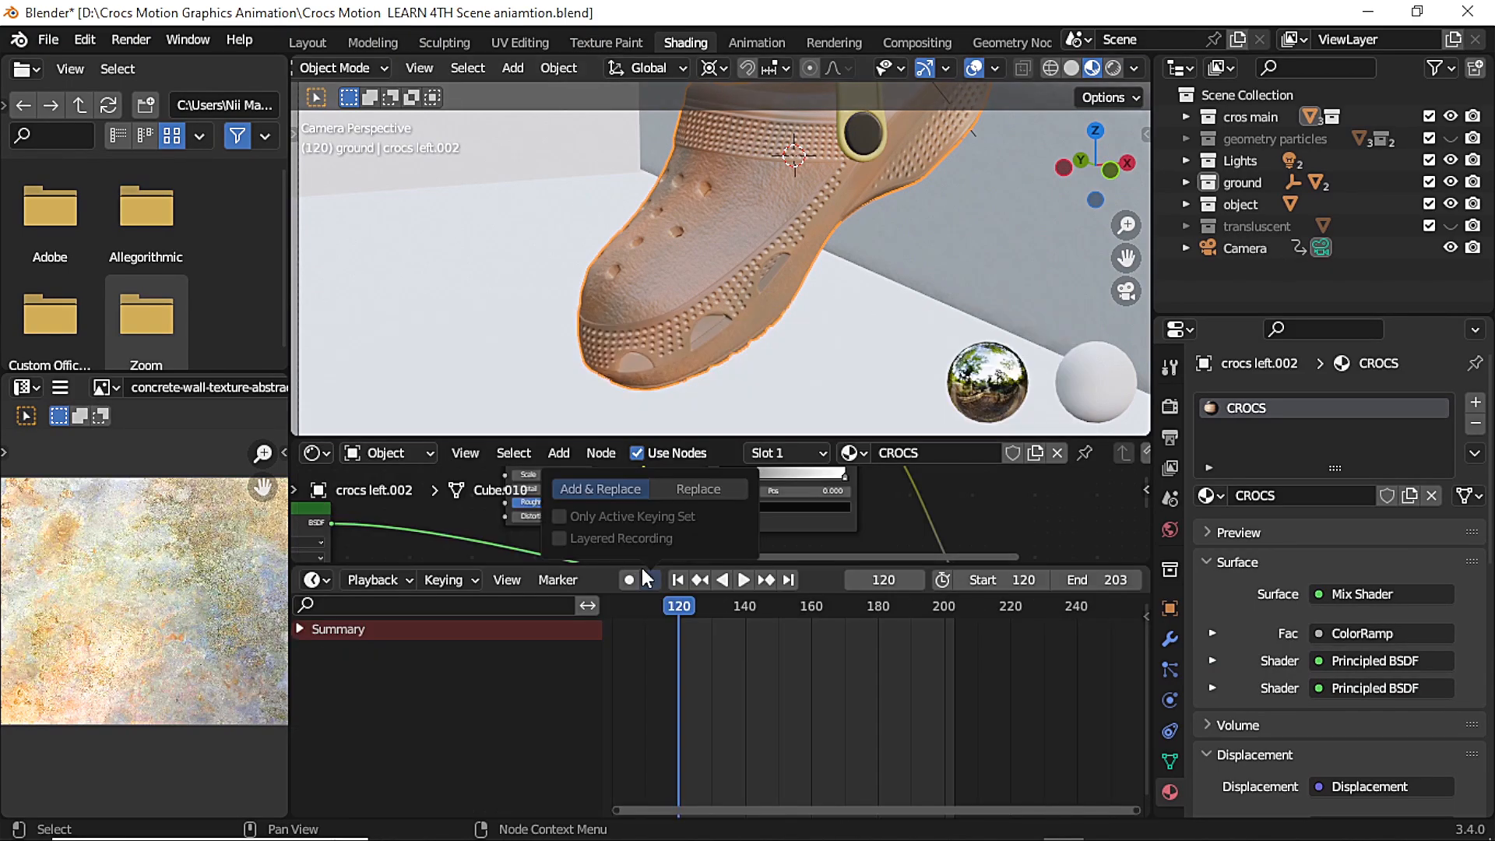
pyautogui.moveTo(806, 566); pyautogui.dragTo(798, 734)
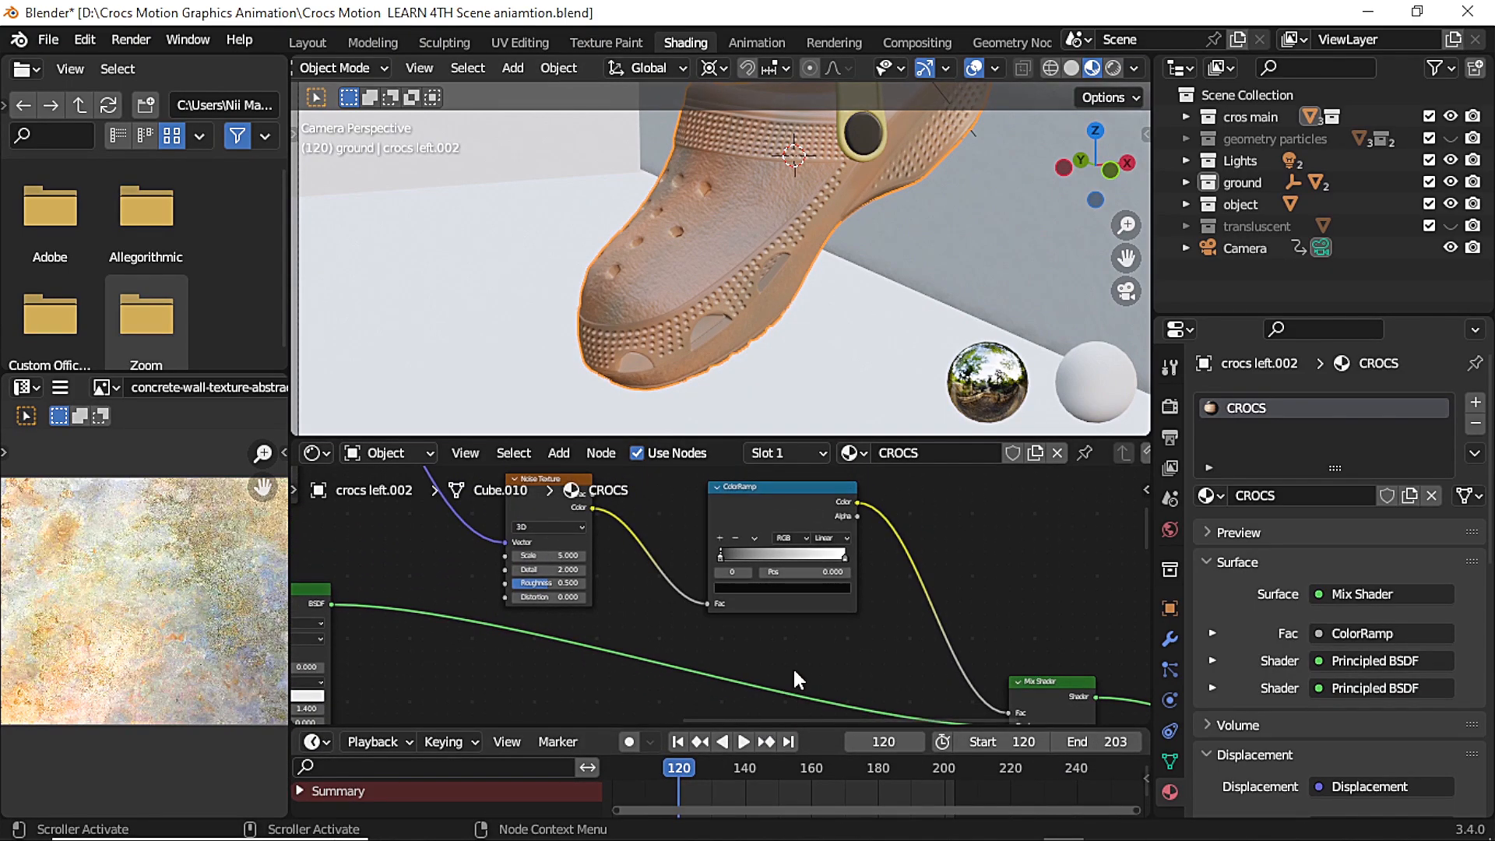
# Set the position of the ColorRamp's black stop to 0.310
pyautogui.scroll(2, 637, 646)
pyautogui.moveTo(634, 633); pyautogui.dragTo(671, 696, button='middle')
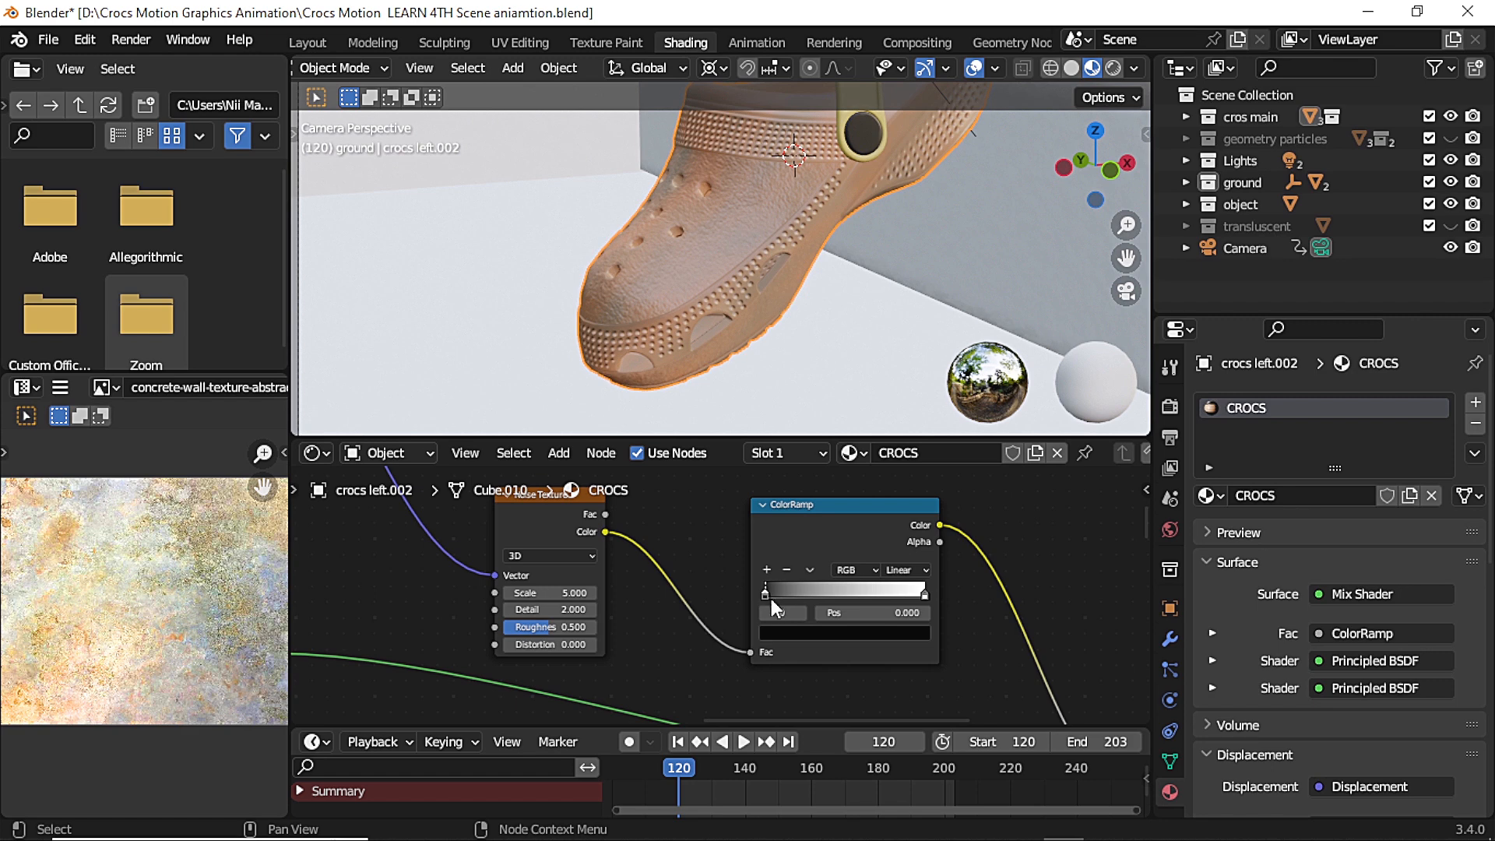
pyautogui.moveTo(771, 599); pyautogui.dragTo(891, 598)
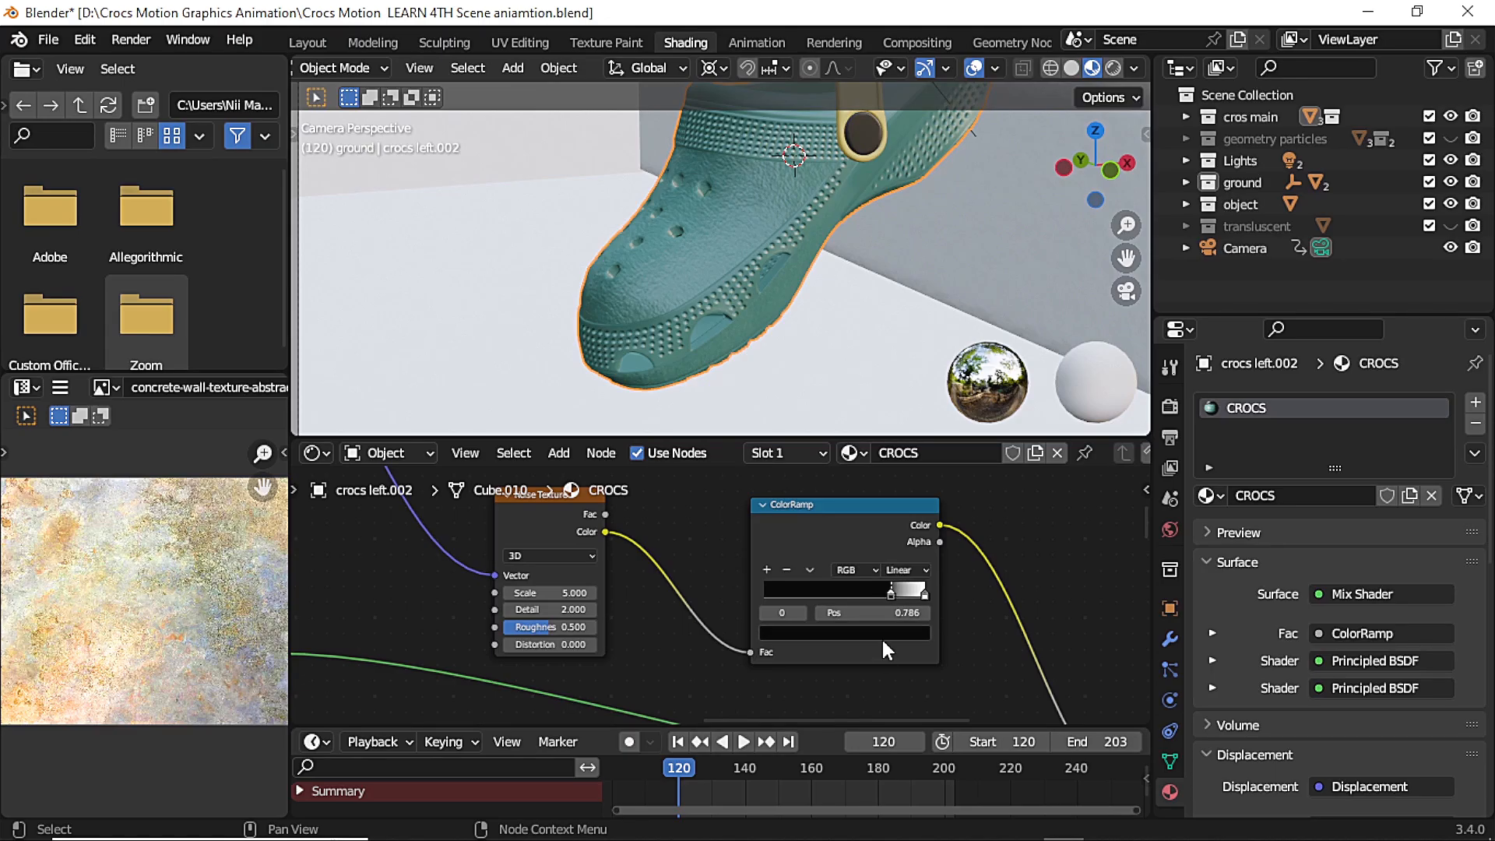
pyautogui.click(904, 620)
pyautogui.moveTo(862, 613); pyautogui.dragTo(840, 584)
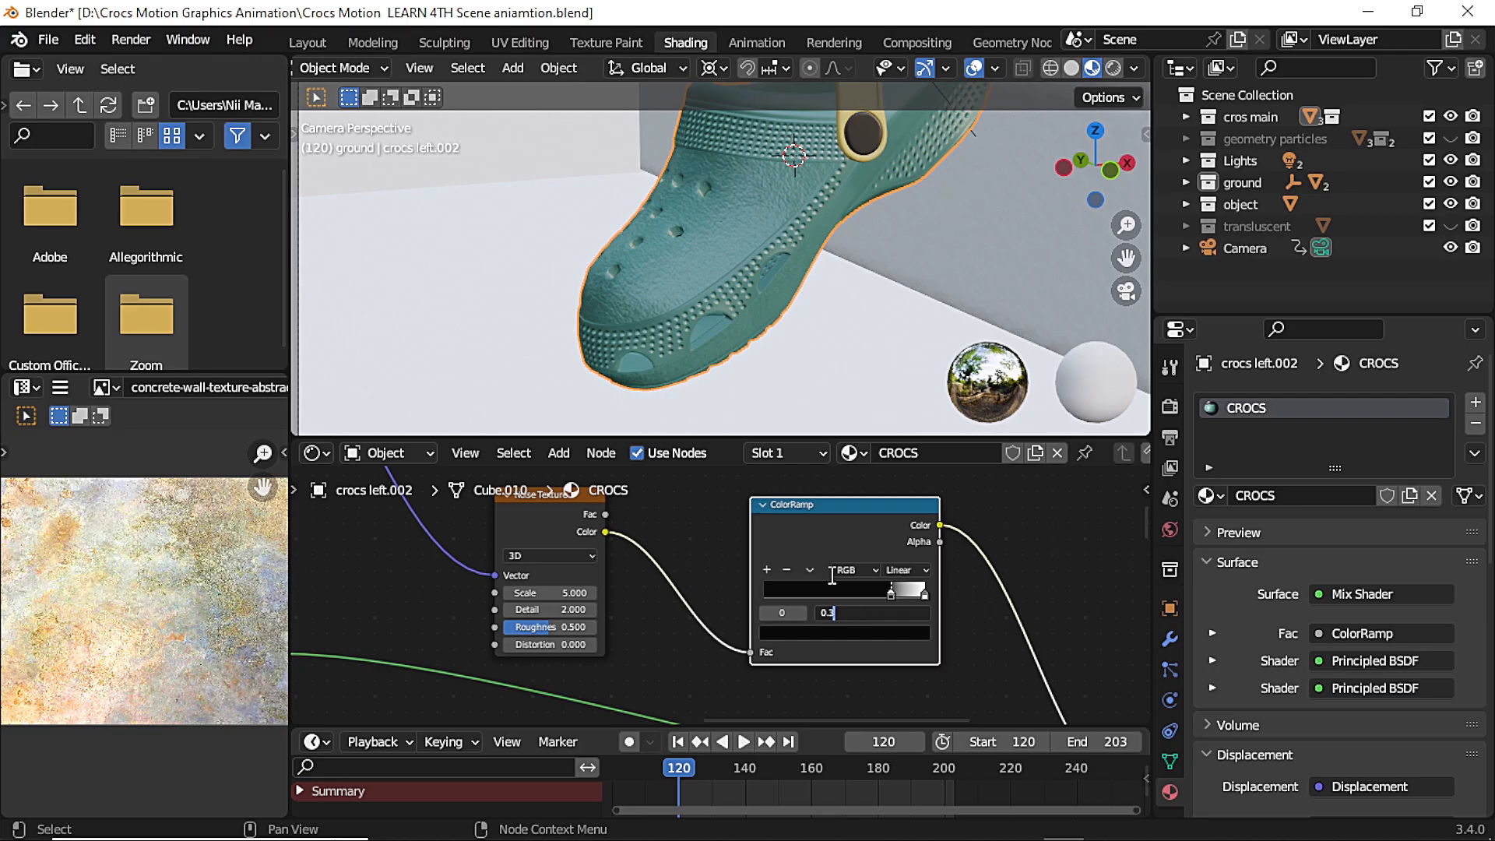
pyautogui.press('Return')
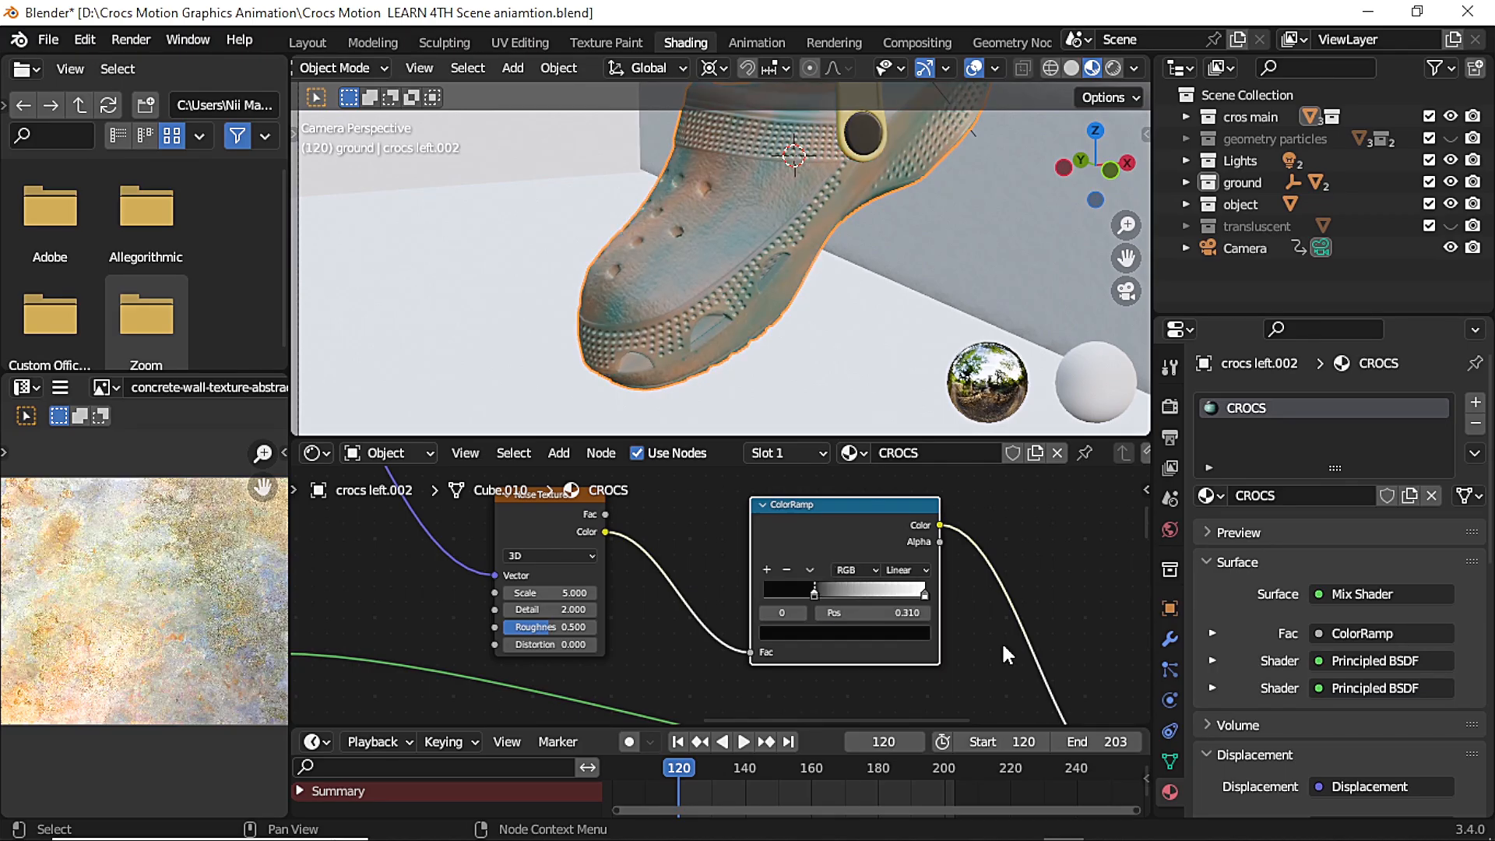
# Set the position of the ColorRamp's white stop to 0.329
pyautogui.click(924, 595)
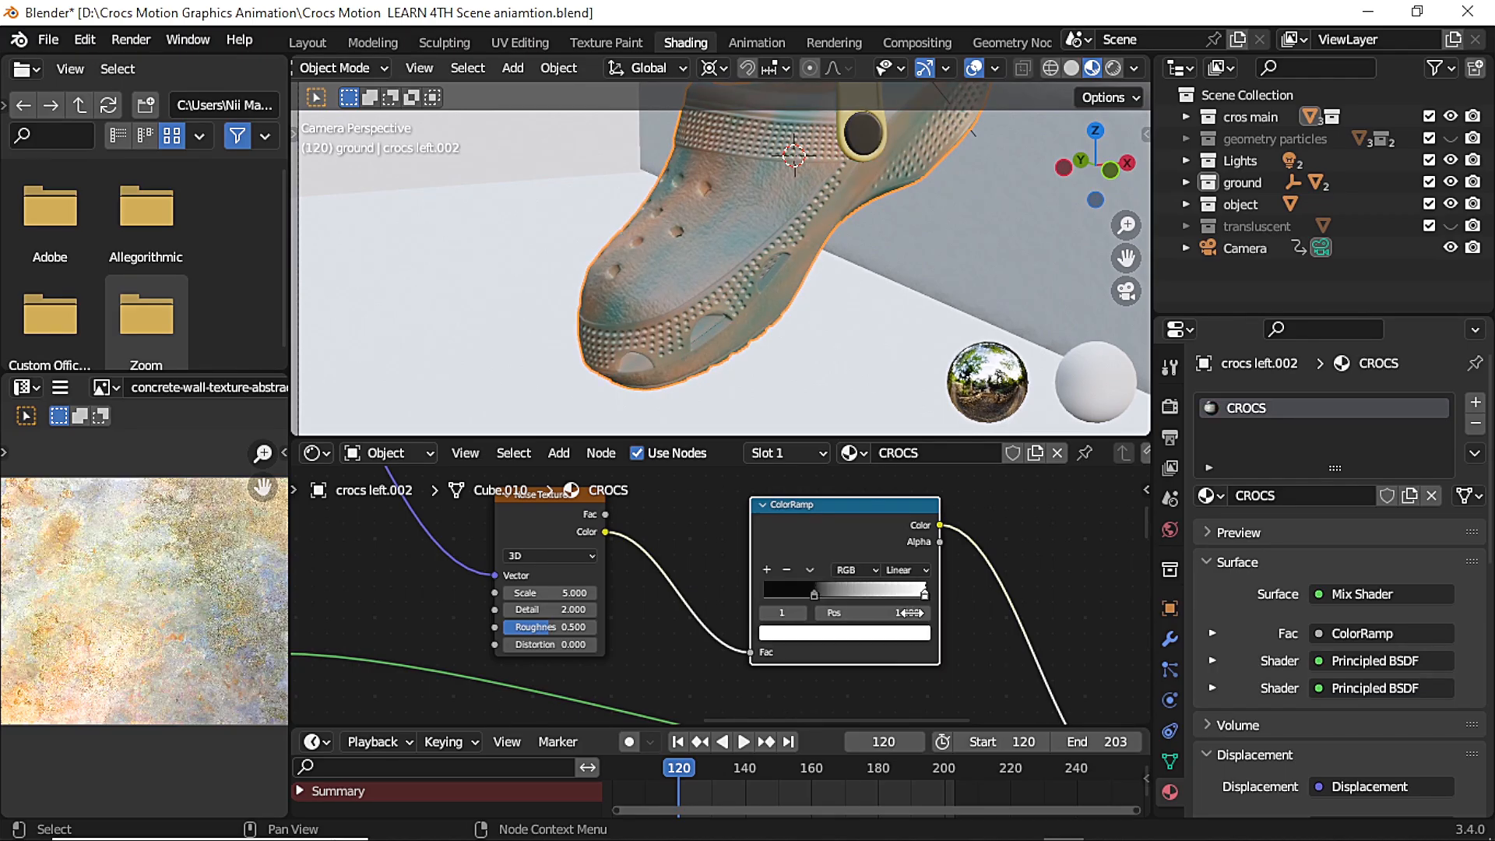
pyautogui.click(915, 613)
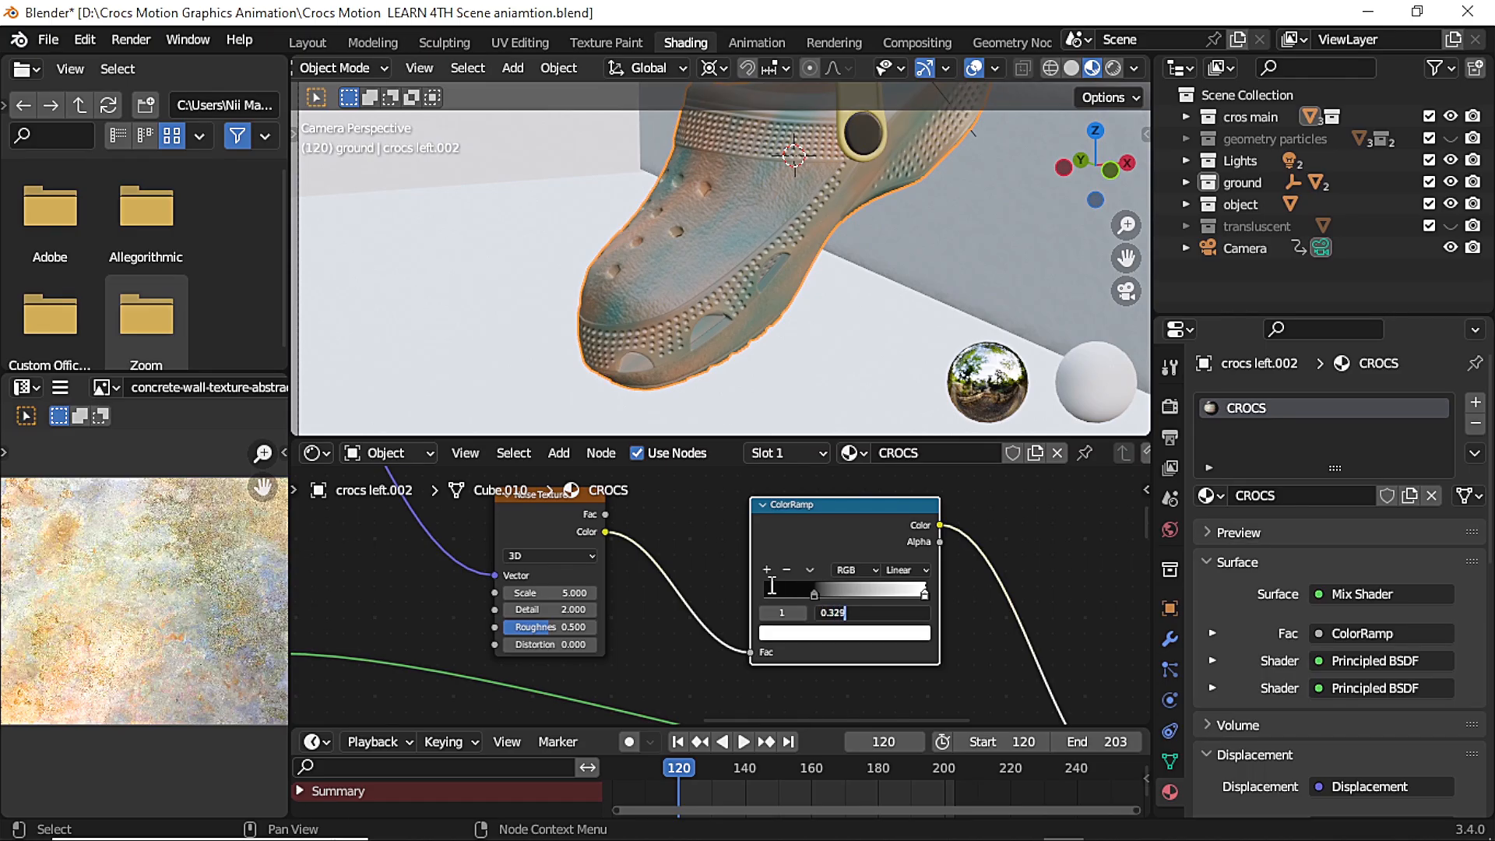
pyautogui.press('Return')
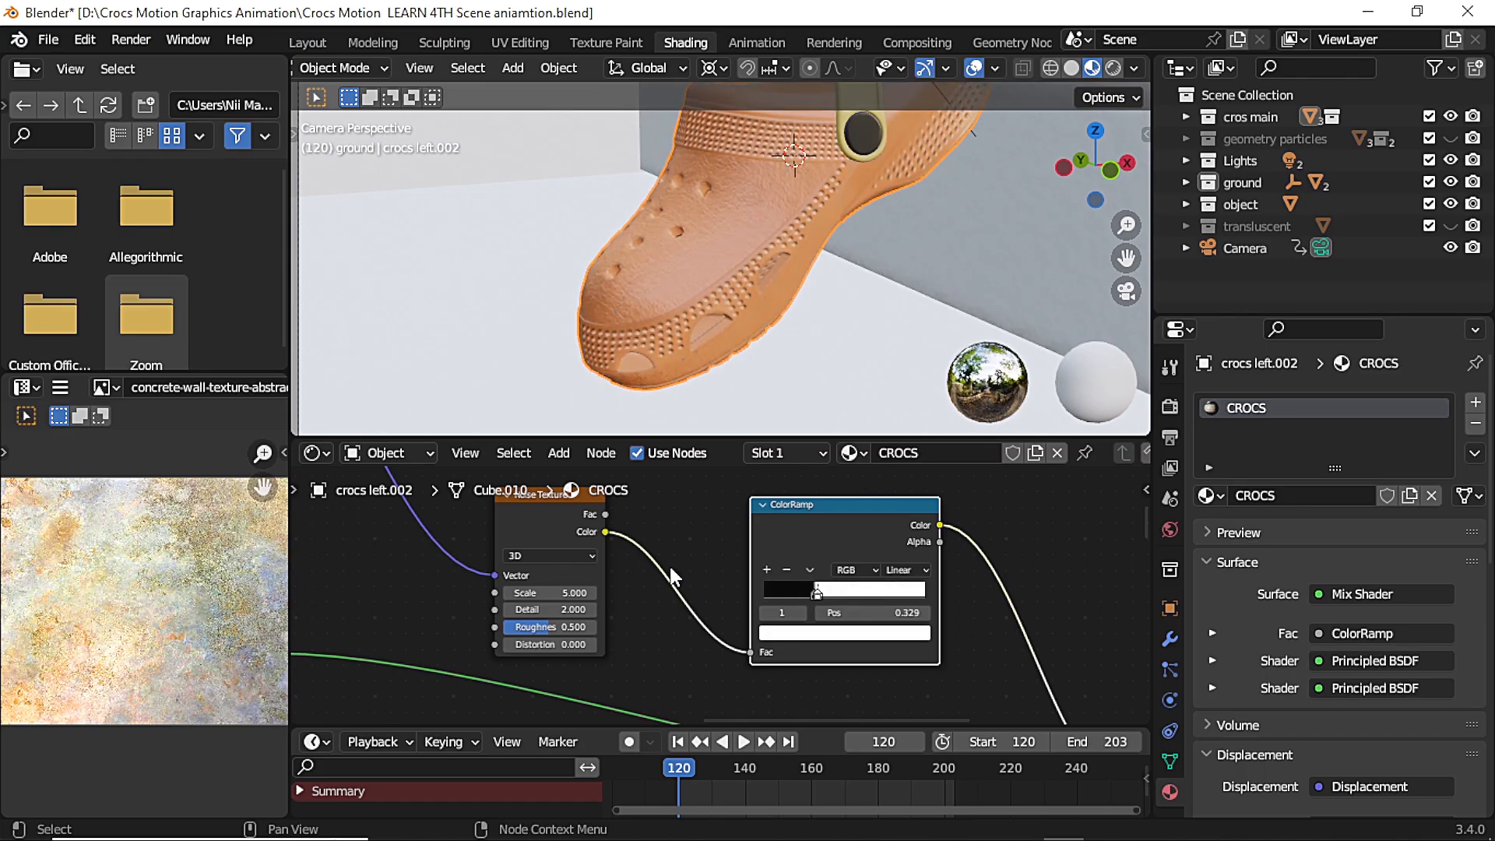
# Set the Noise Texture's Roughness to 0.708
pyautogui.scroll(1, 670, 567)
pyautogui.click(553, 630)
pyautogui.moveTo(549, 626); pyautogui.dragTo(514, 606)
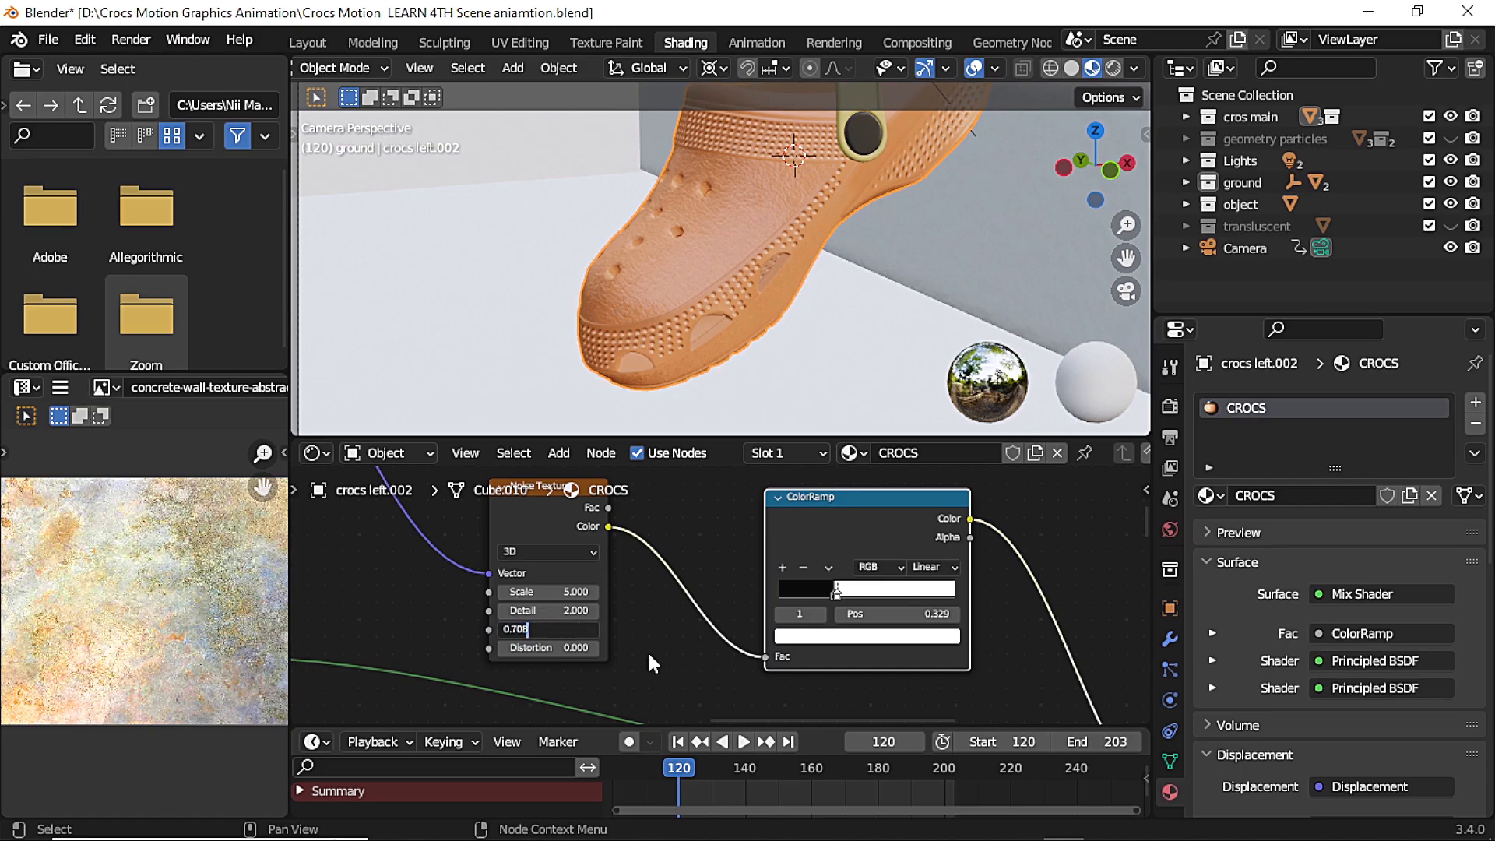
pyautogui.press('Return')
# Connect the Object output of the noise's Texture Coordinate node to the Mapping node's Vector input
pyautogui.scroll(1, 649, 654)
pyautogui.moveTo(648, 654); pyautogui.dragTo(775, 516, button='middle')
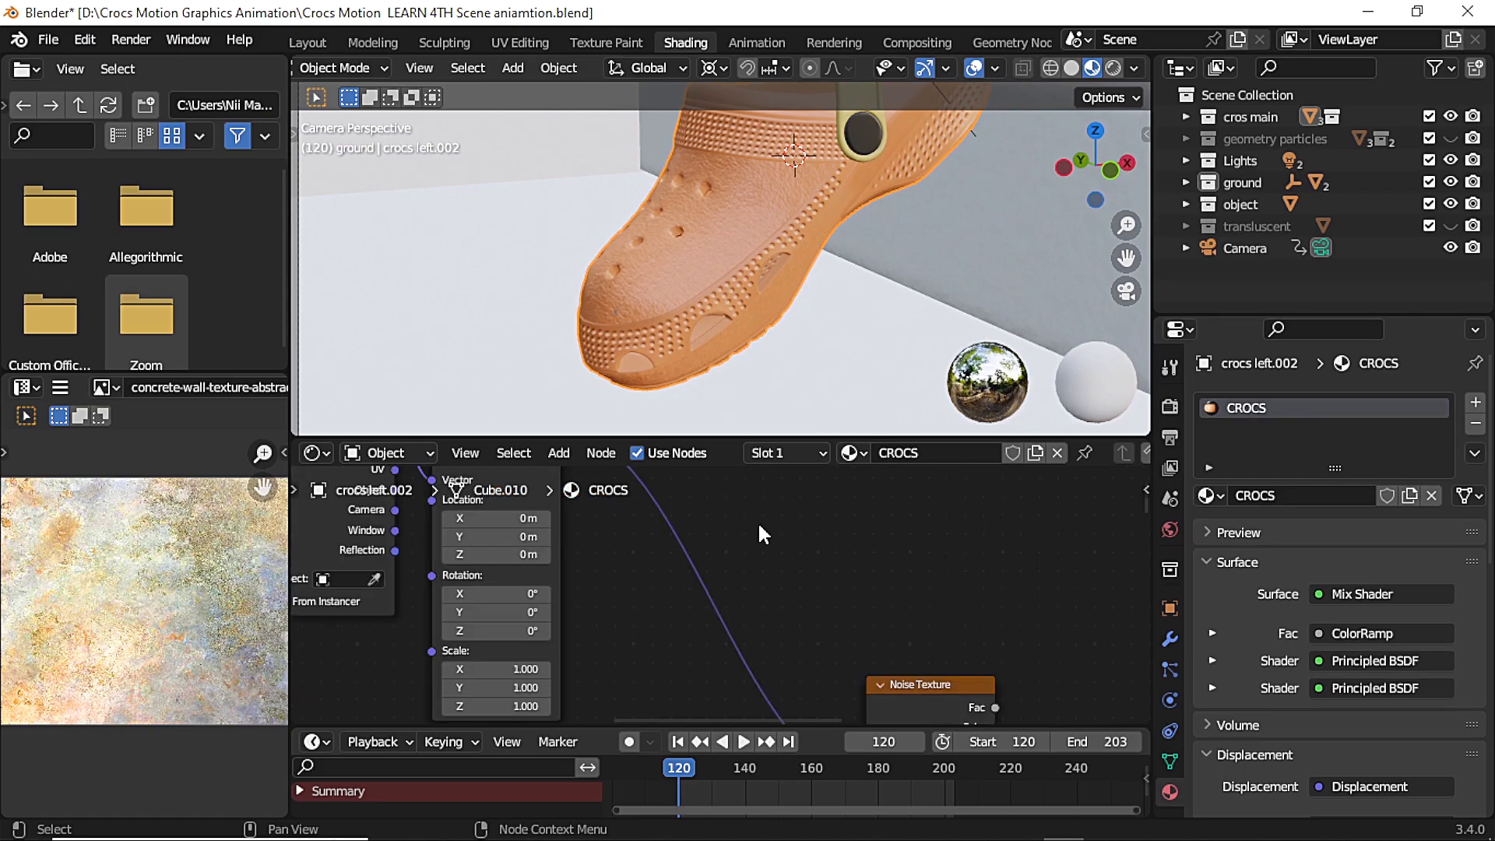
pyautogui.moveTo(606, 518); pyautogui.dragTo(681, 614, button='middle')
pyautogui.moveTo(465, 581); pyautogui.dragTo(499, 572)
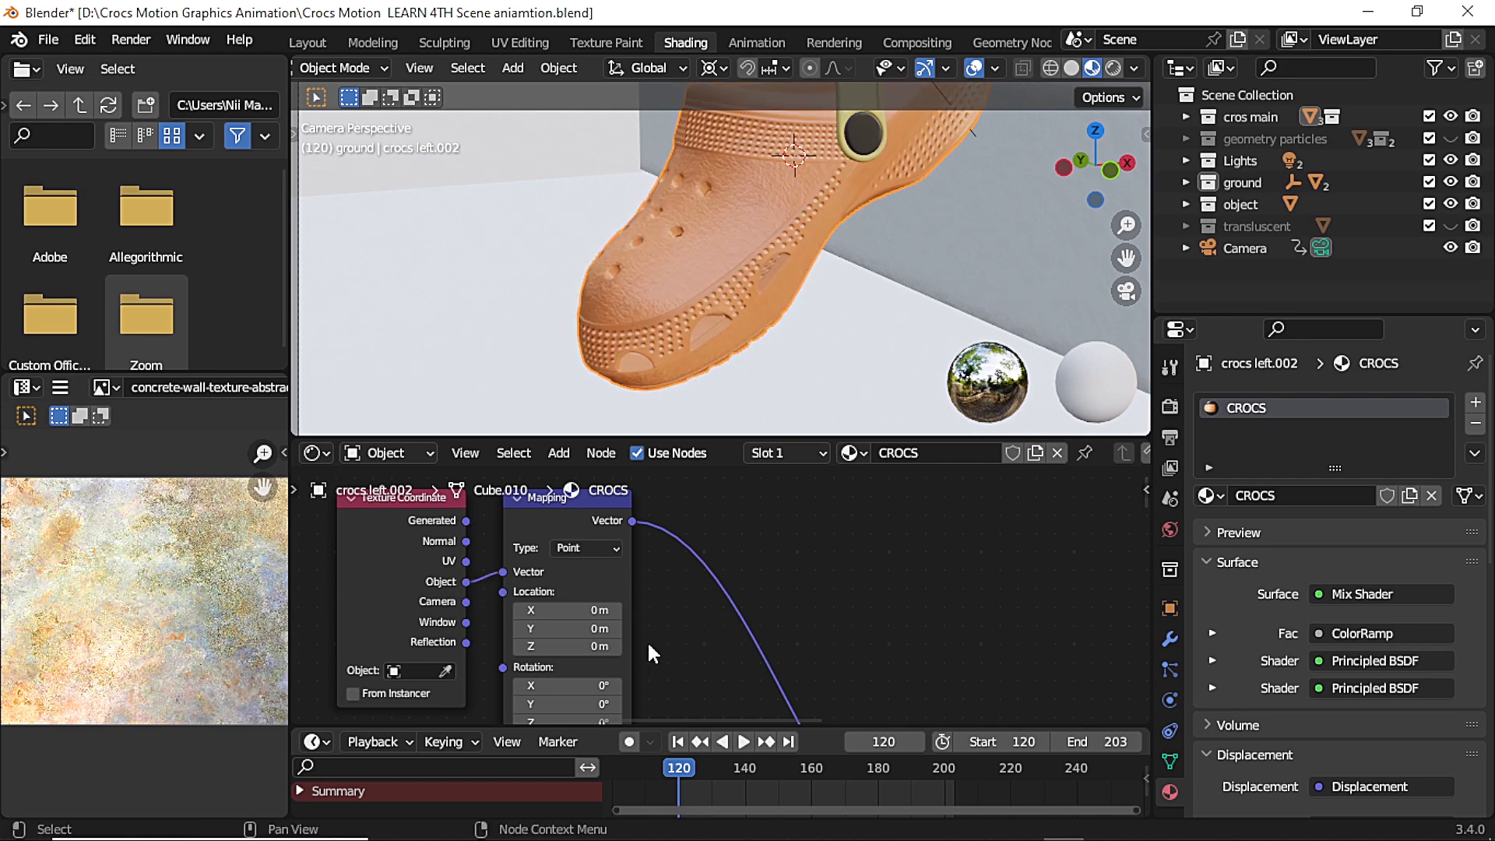
# Set the noise Mapping node's X rotation to 244° and its X location to 0.1 m
pyautogui.moveTo(649, 645); pyautogui.dragTo(619, 560, button='middle')
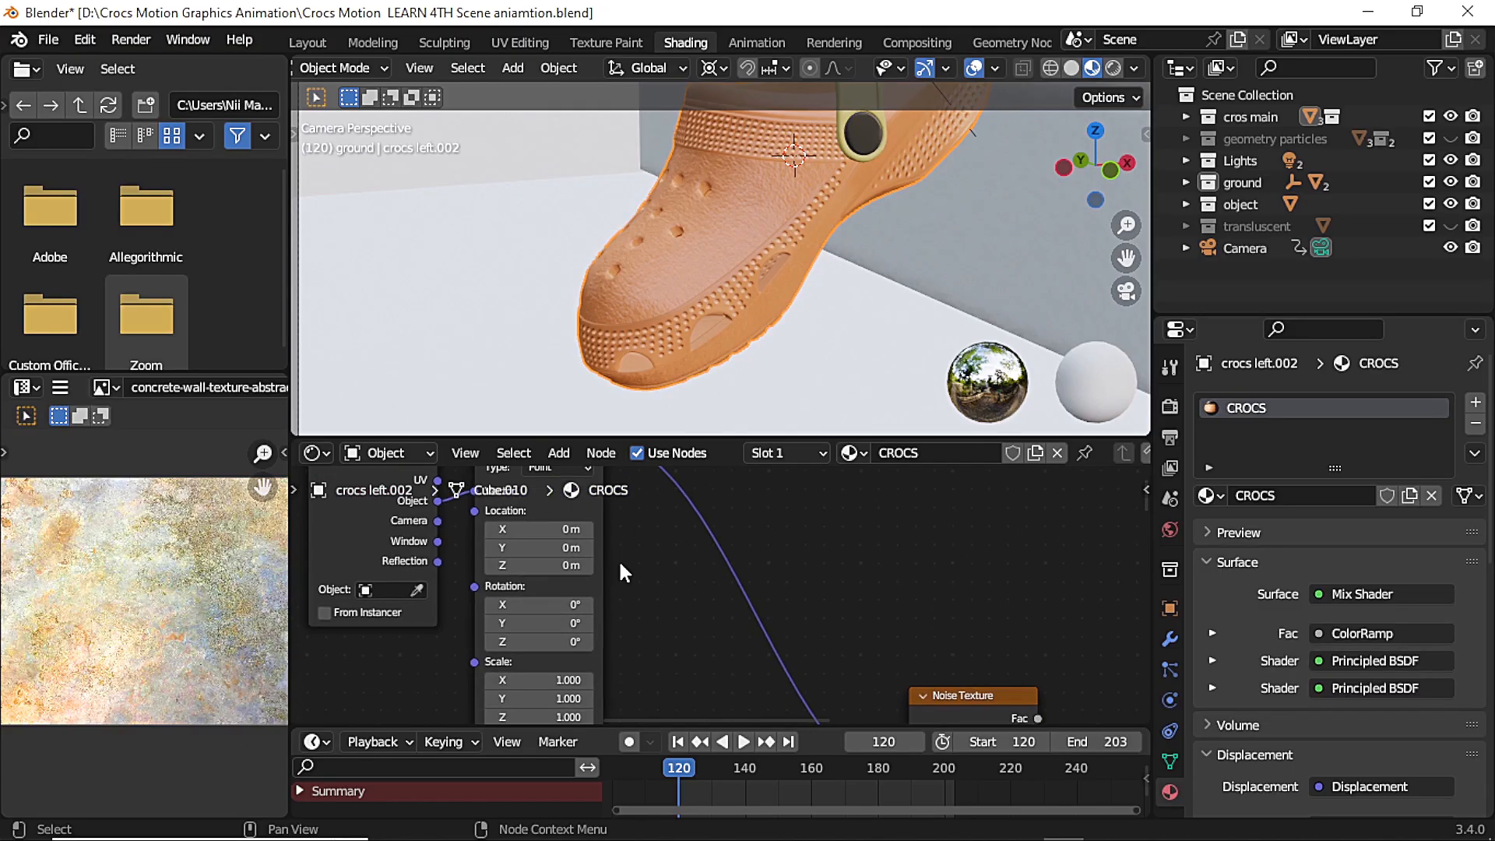
pyautogui.click(563, 606)
pyautogui.write('244')
pyautogui.press('Return')
pyautogui.moveTo(634, 591); pyautogui.dragTo(545, 691, button='middle')
pyautogui.click(404, 563)
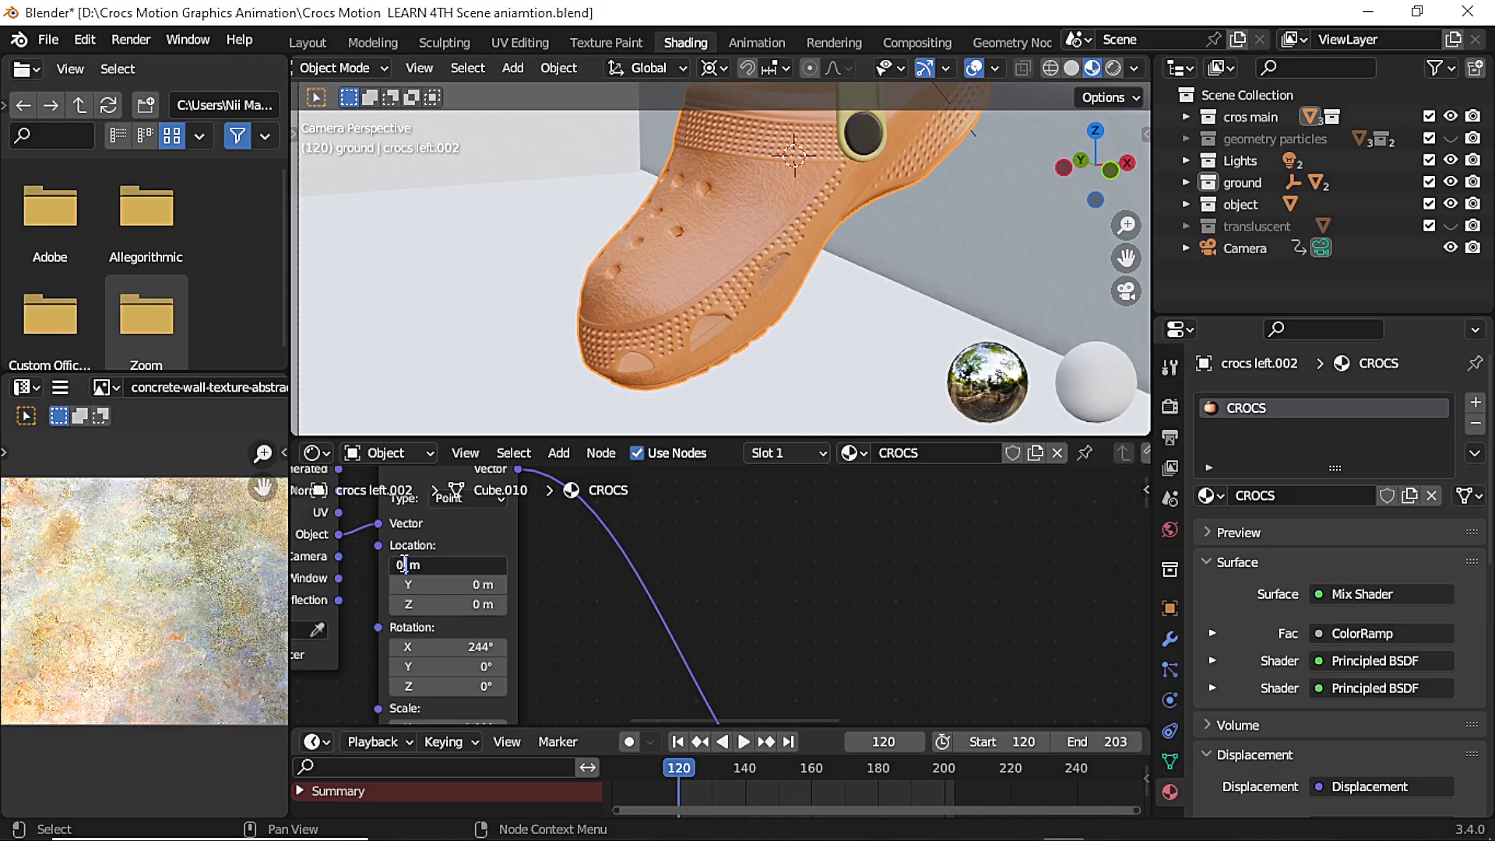
pyautogui.write('0.1')
pyautogui.press('Return')
# Keyframe the positions of the ColorRamp's white stop (0.329) and black stop (0.310) at frame 120
pyautogui.scroll(-3, 853, 591)
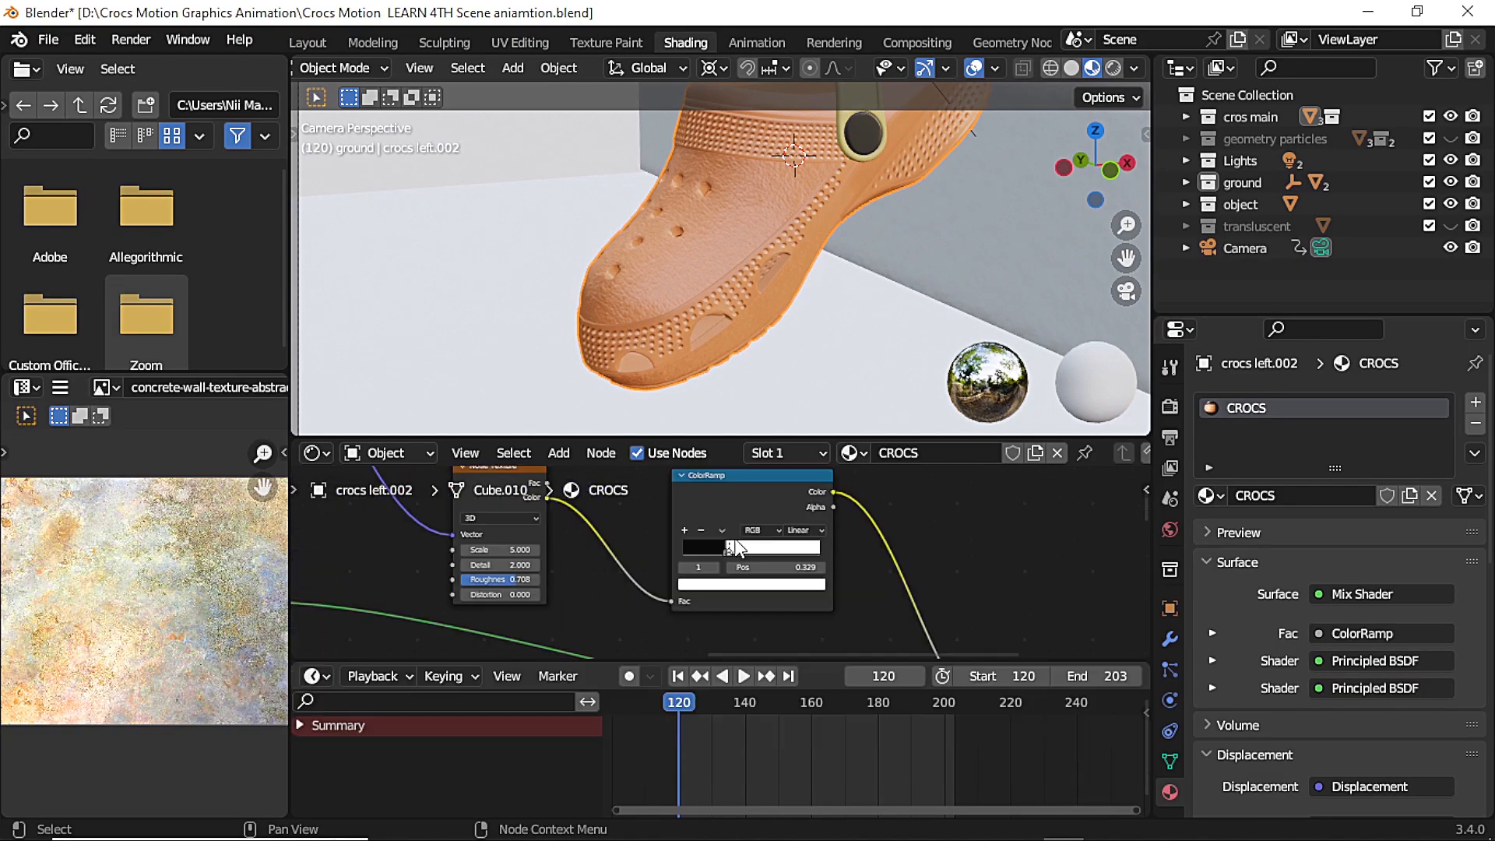
pyautogui.scroll(5, 736, 548)
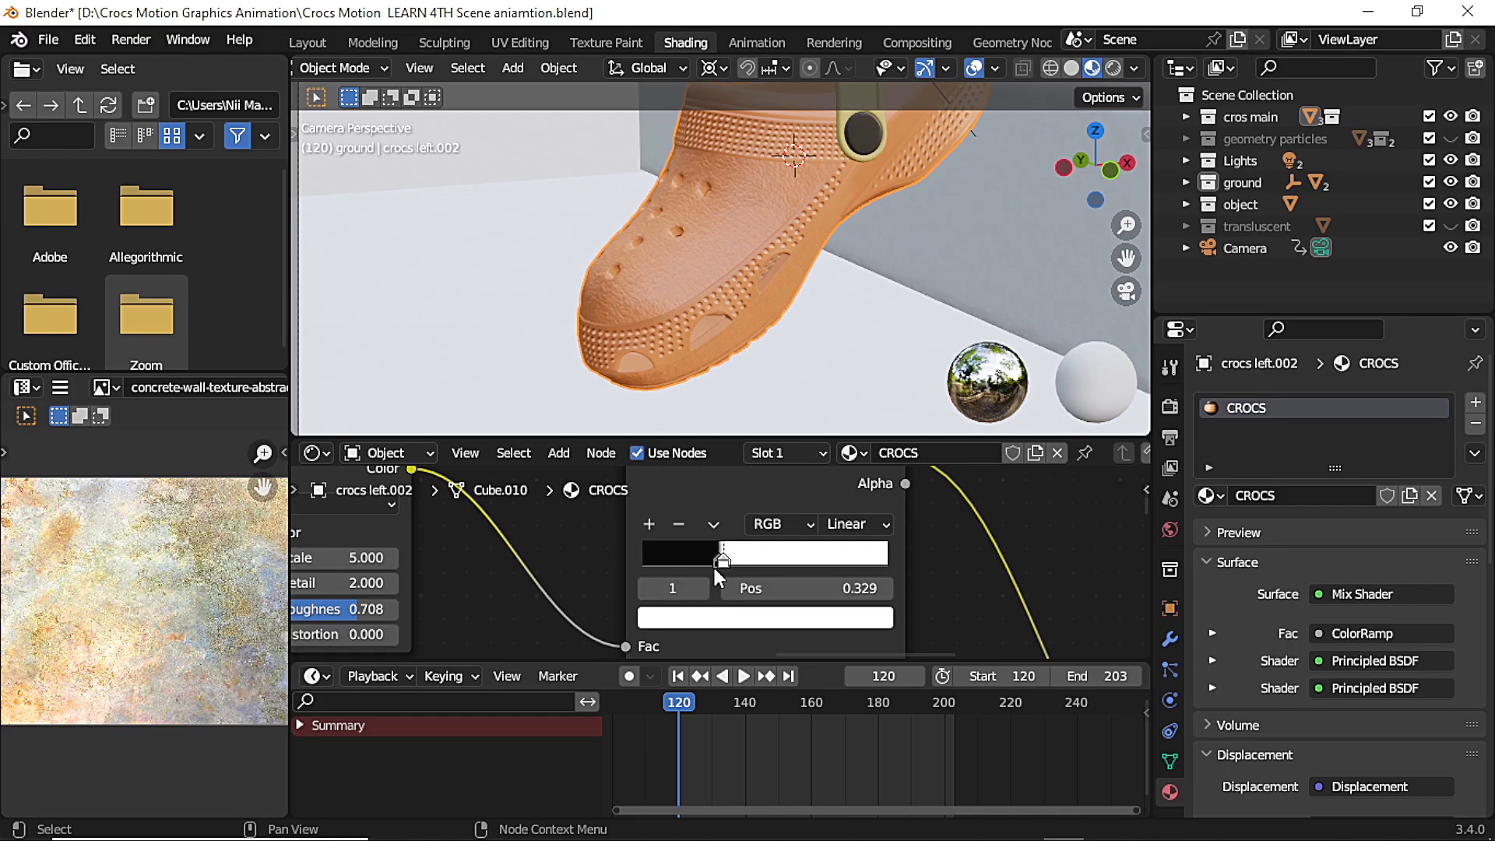
pyautogui.scroll(-12, 1339, 576)
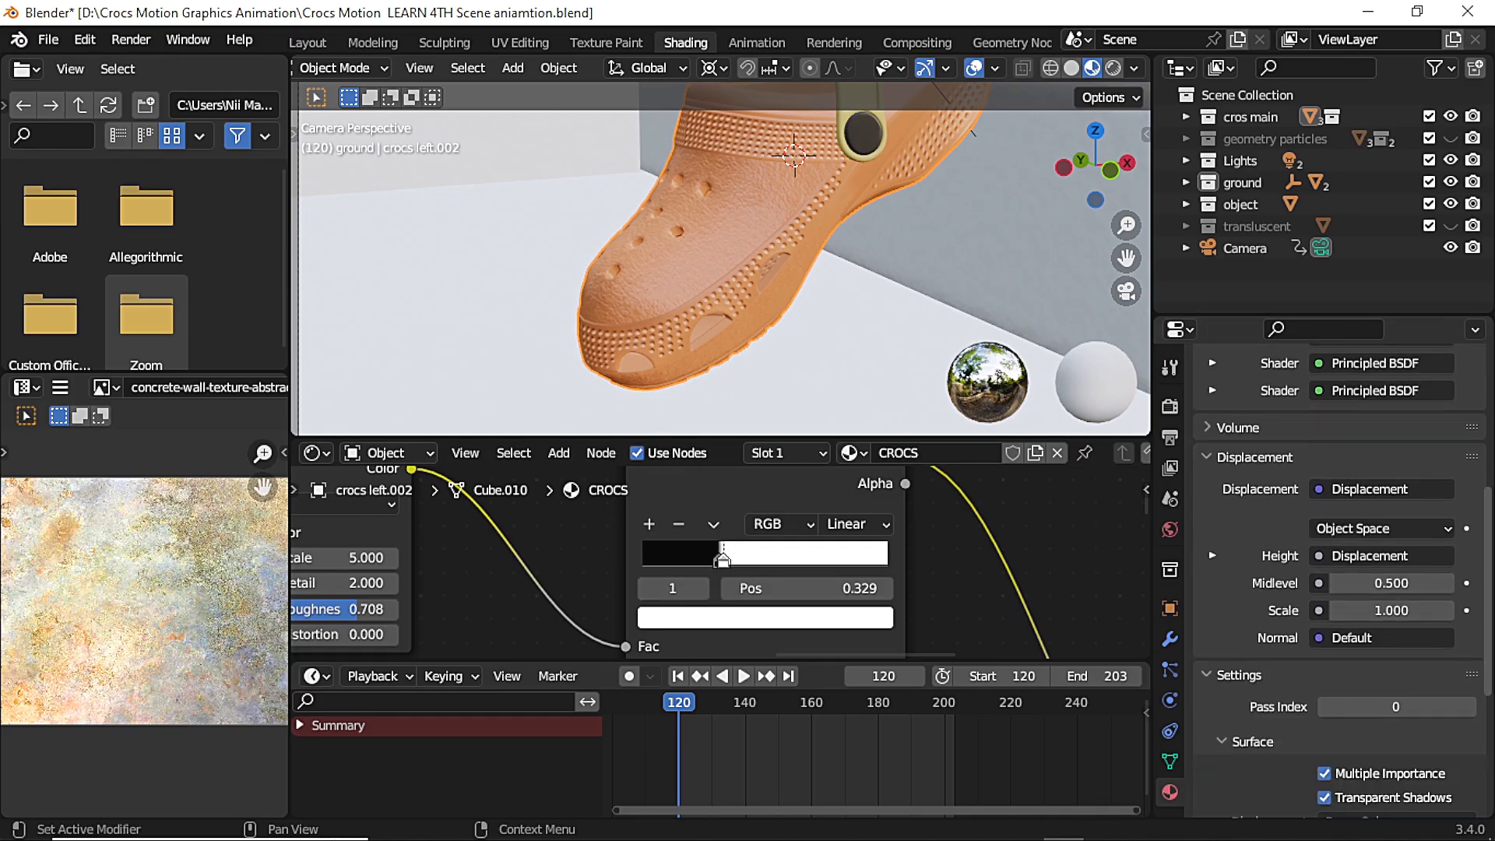
pyautogui.scroll(-2, 1324, 545)
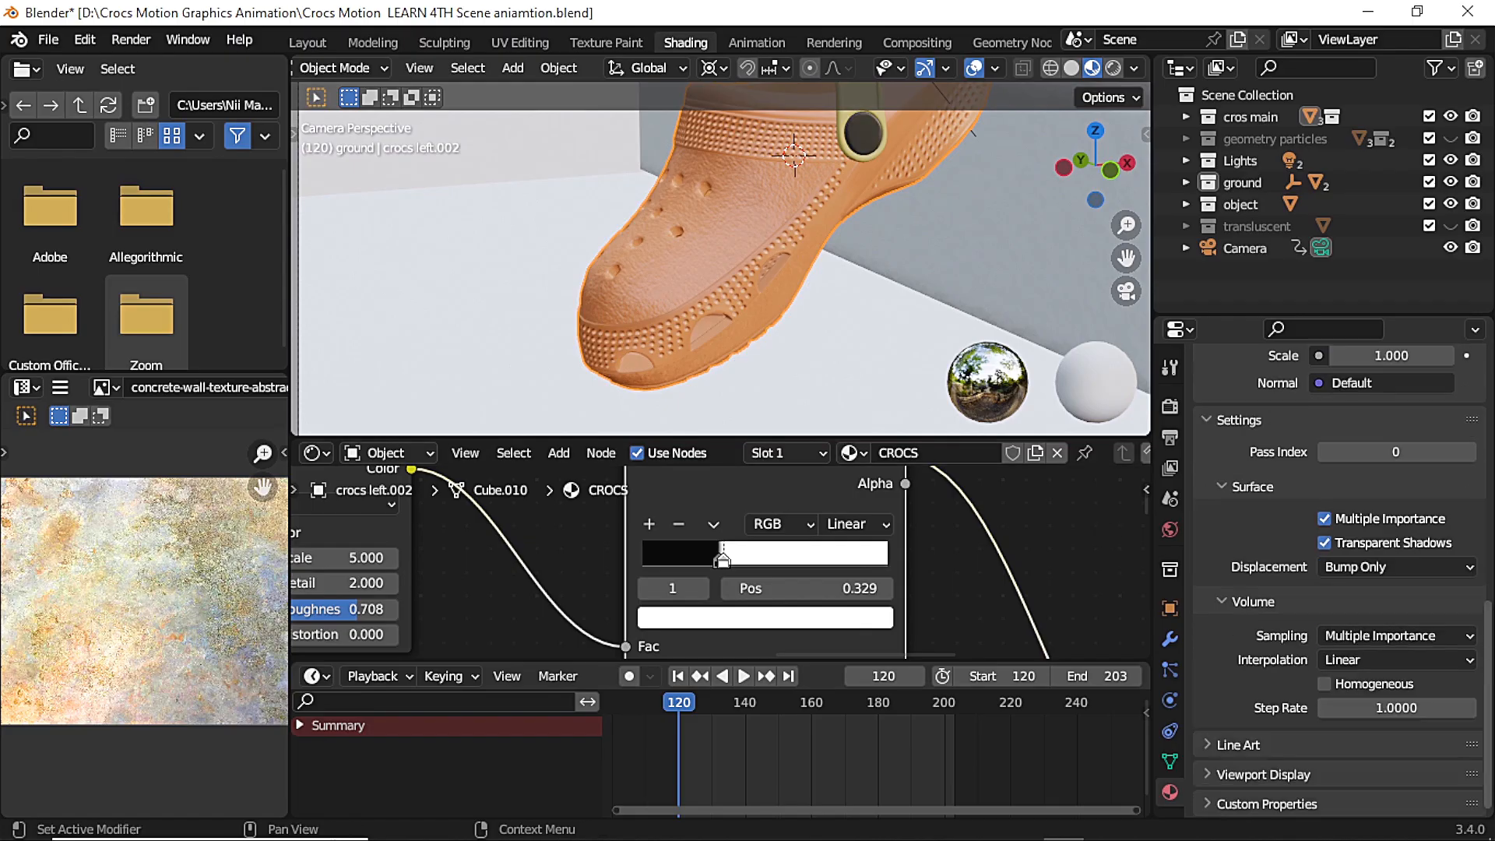
pyautogui.scroll(14, 1284, 546)
pyautogui.scroll(-2, 1412, 559)
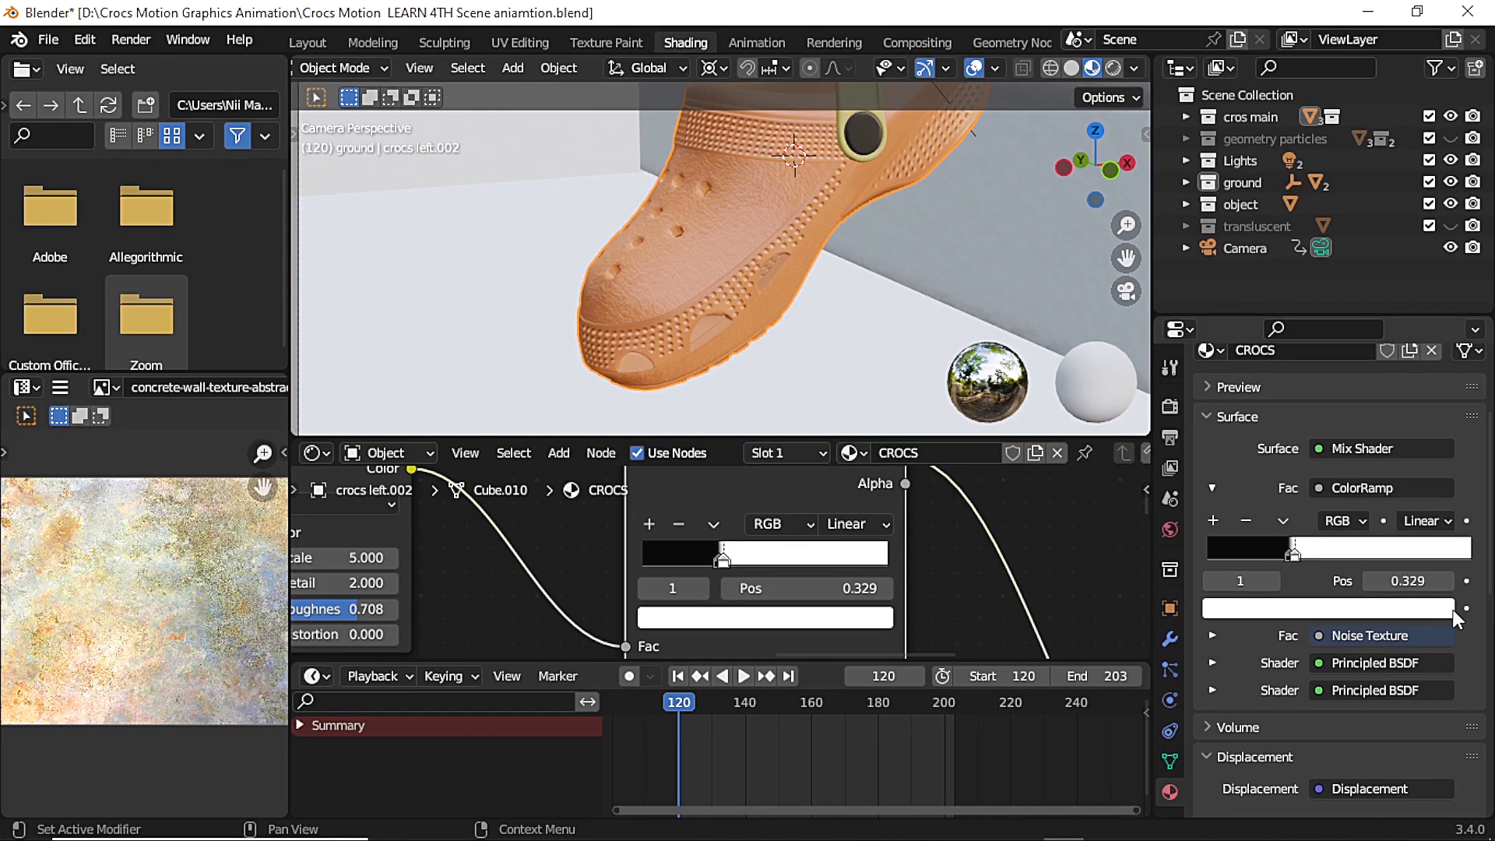
pyautogui.click(1467, 581)
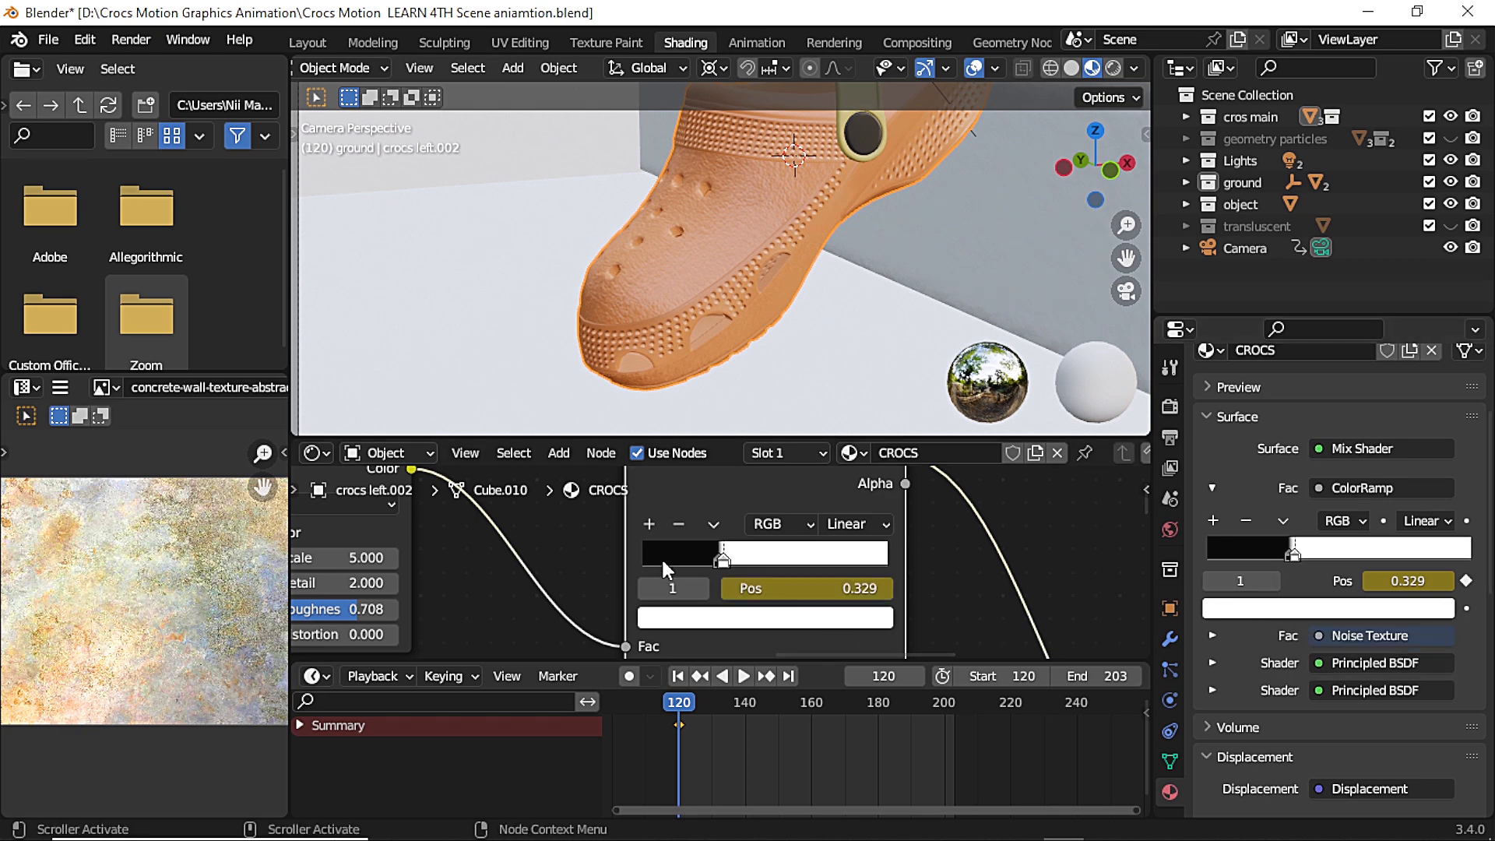
pyautogui.click(715, 562)
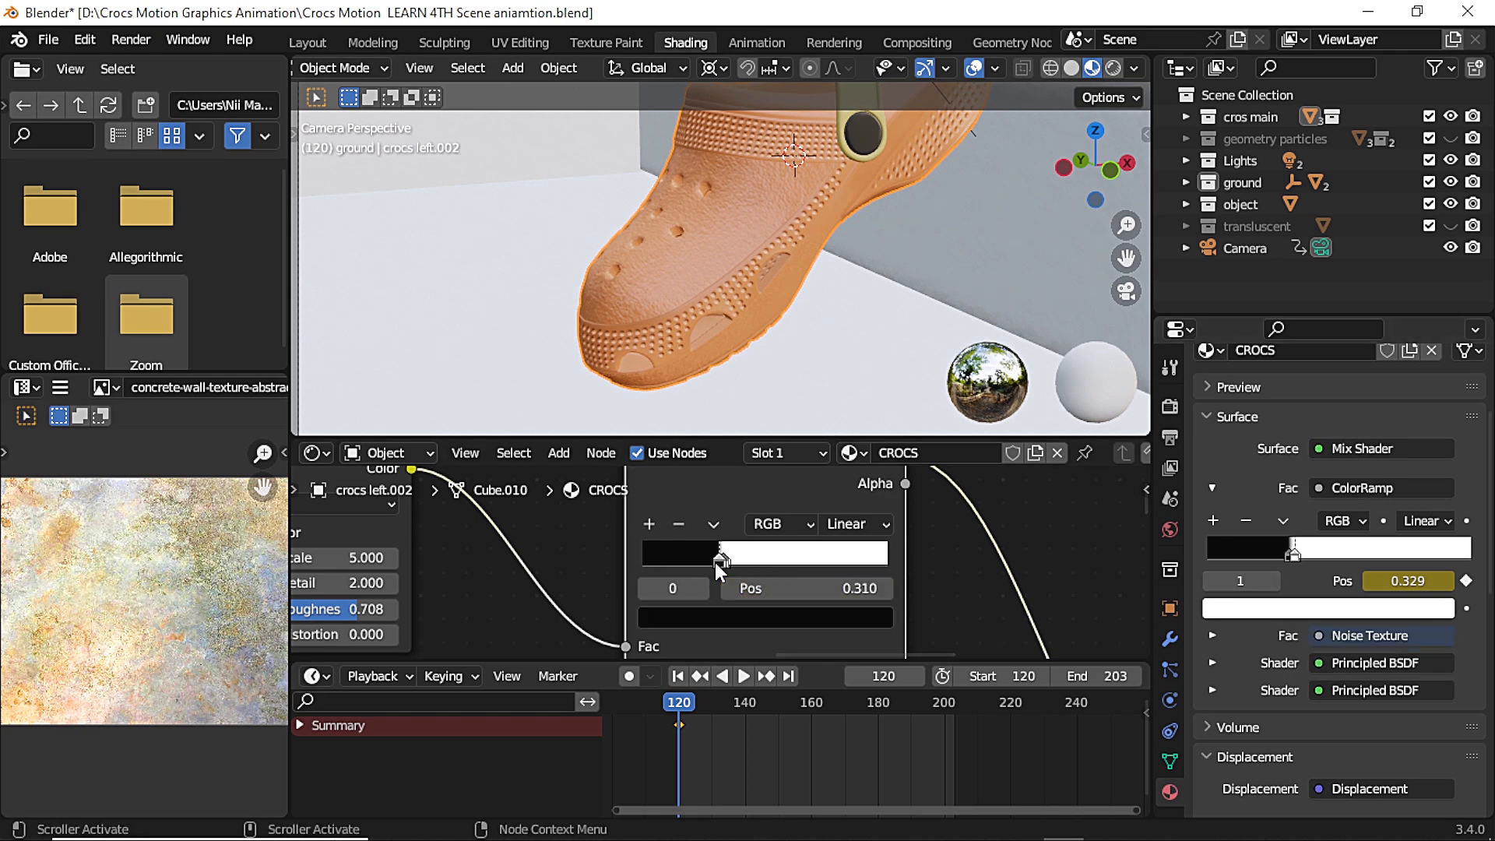
pyautogui.click(1466, 582)
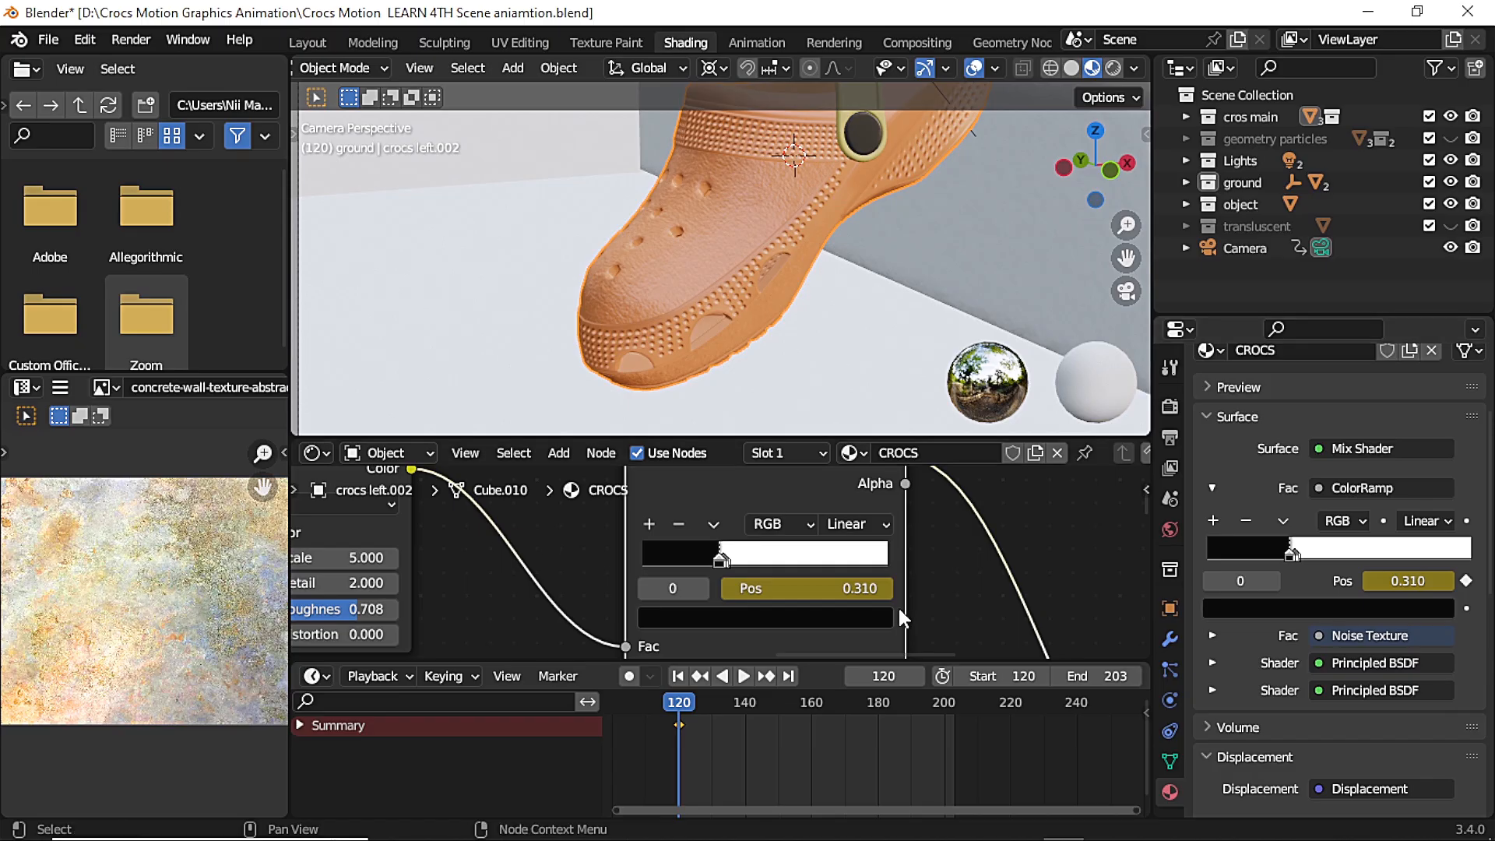
# Keyframe the ColorRamp's white stop at position 0.711 on frame 203
pyautogui.moveTo(808, 751); pyautogui.dragTo(953, 750)
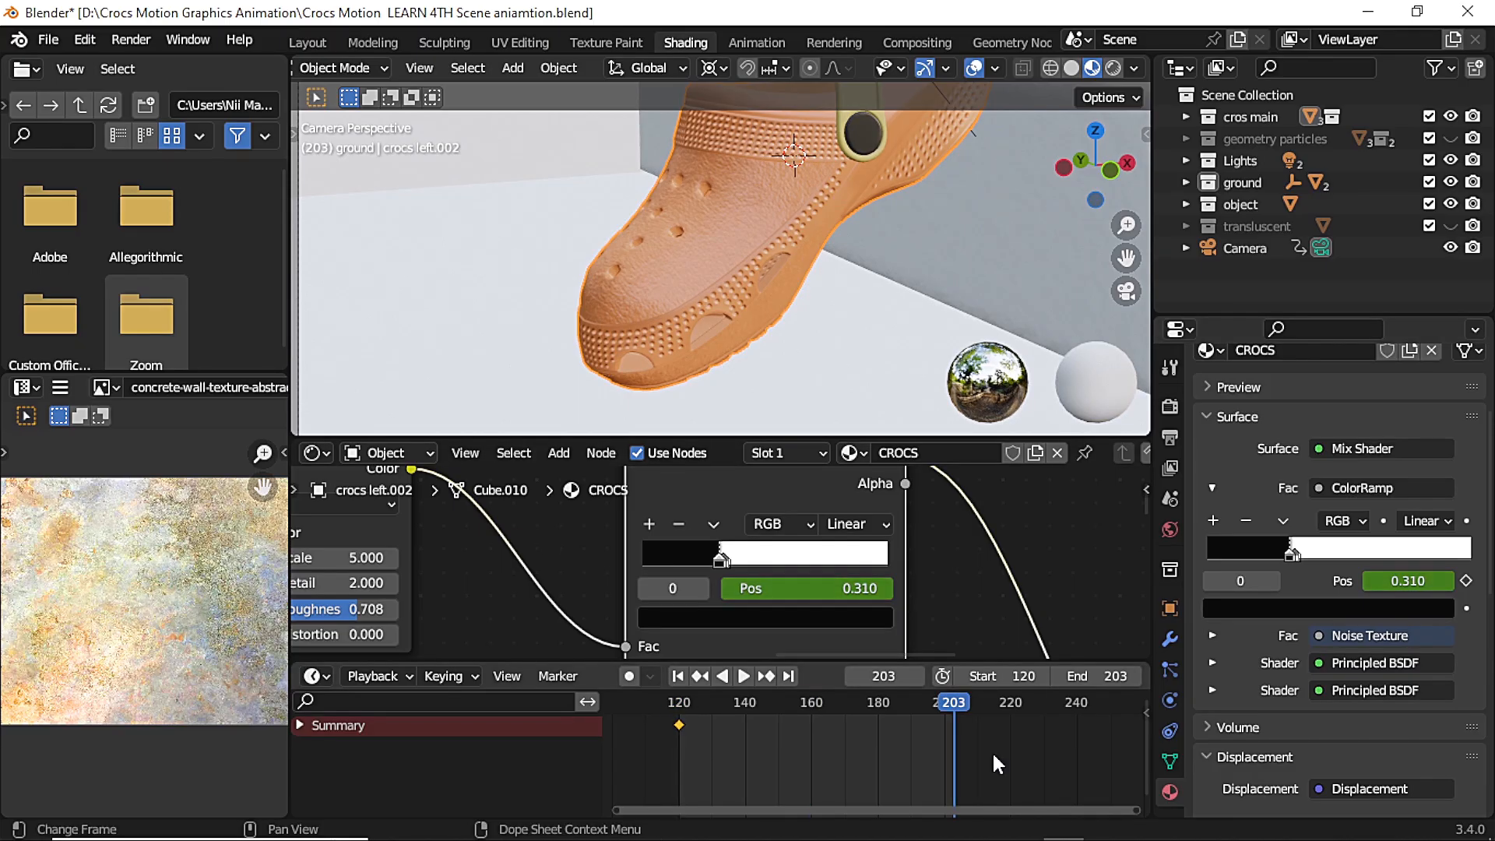
pyautogui.click(726, 559)
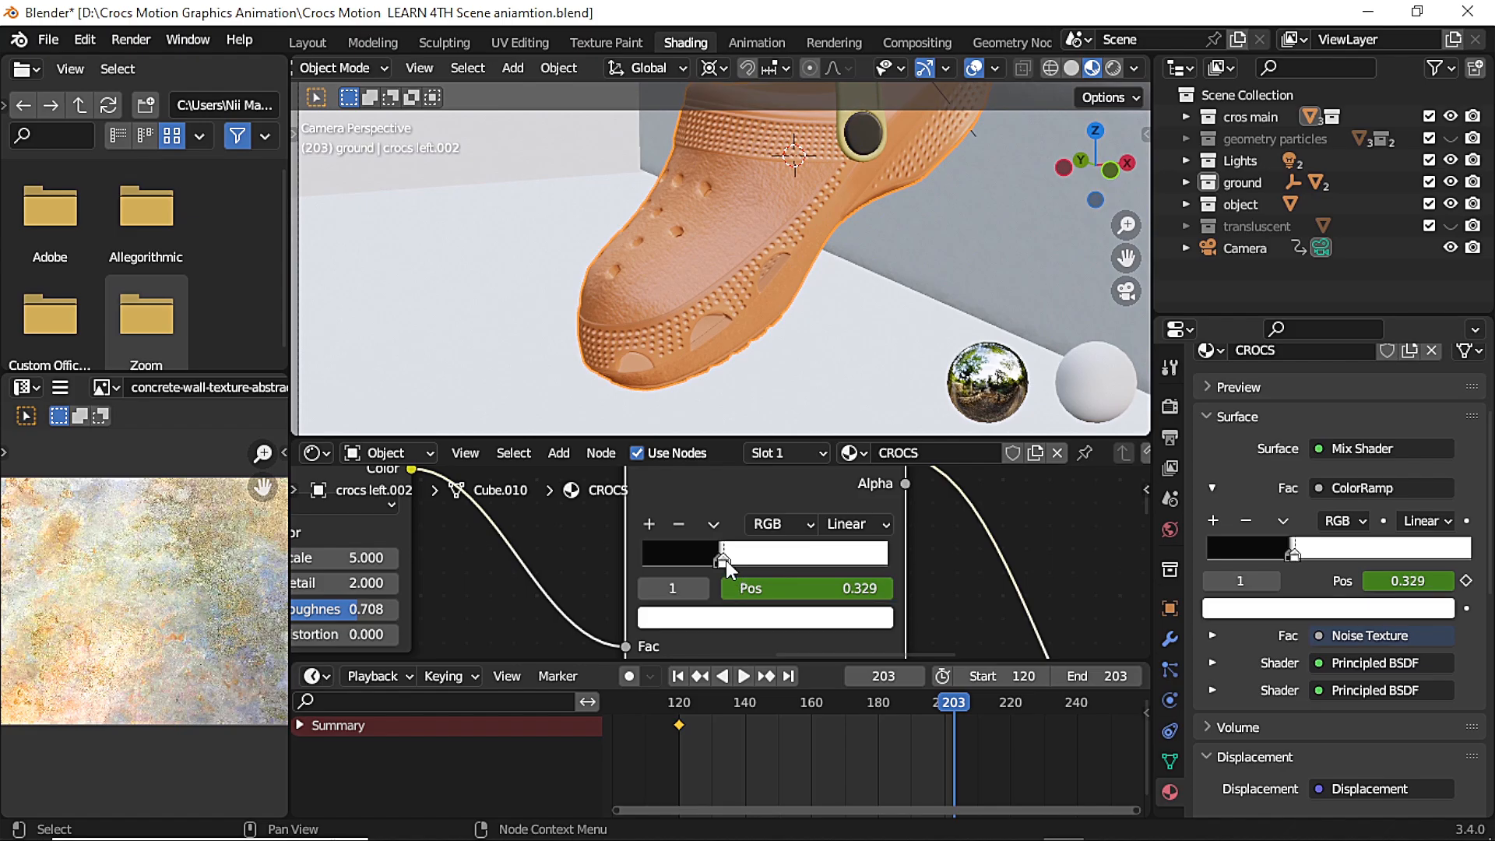
pyautogui.doubleClick(1385, 581)
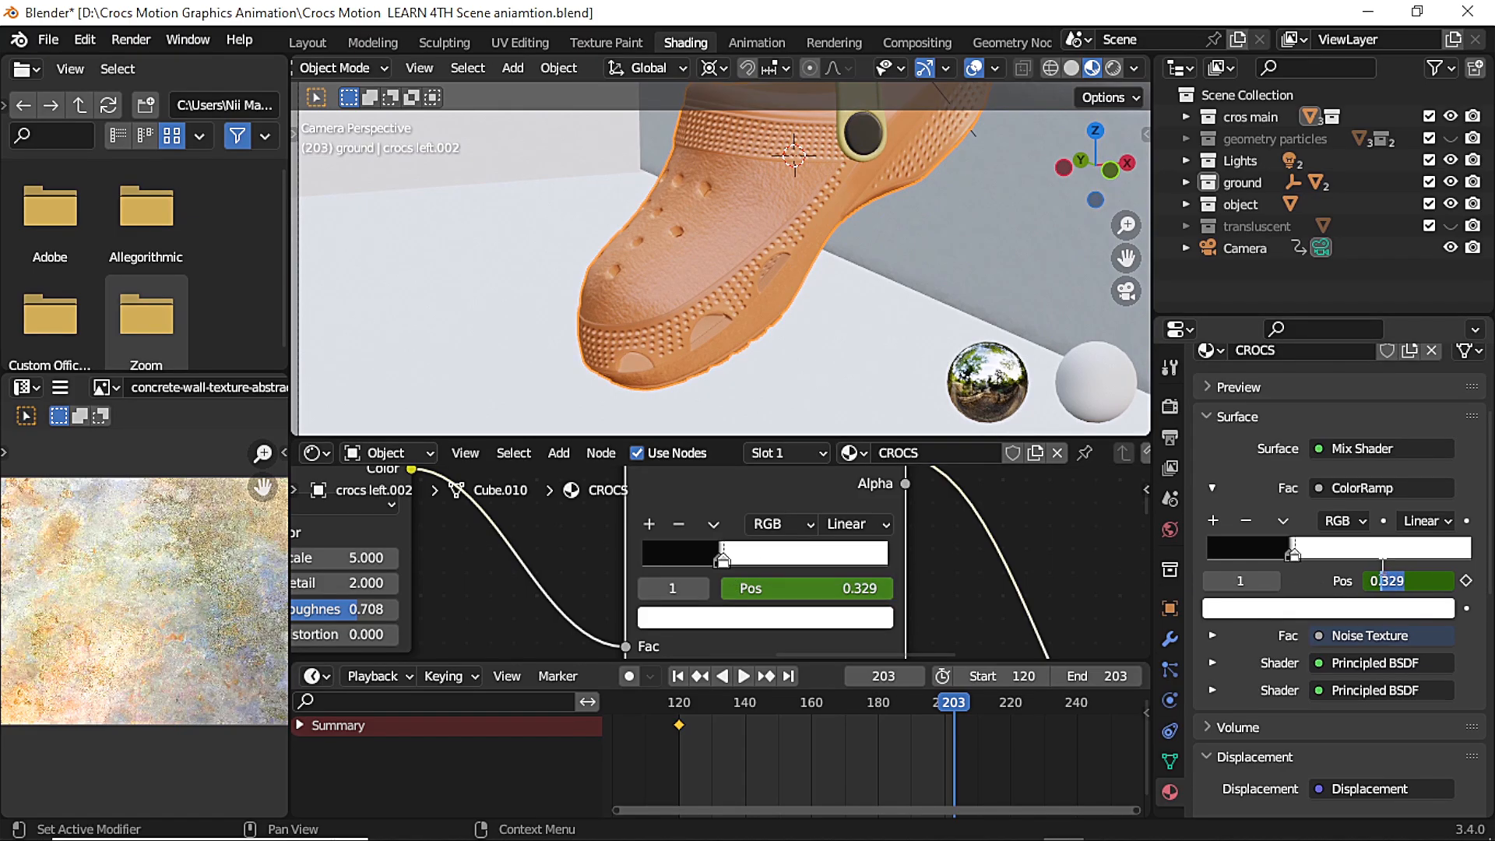
pyautogui.write('711')
pyautogui.press('Return')
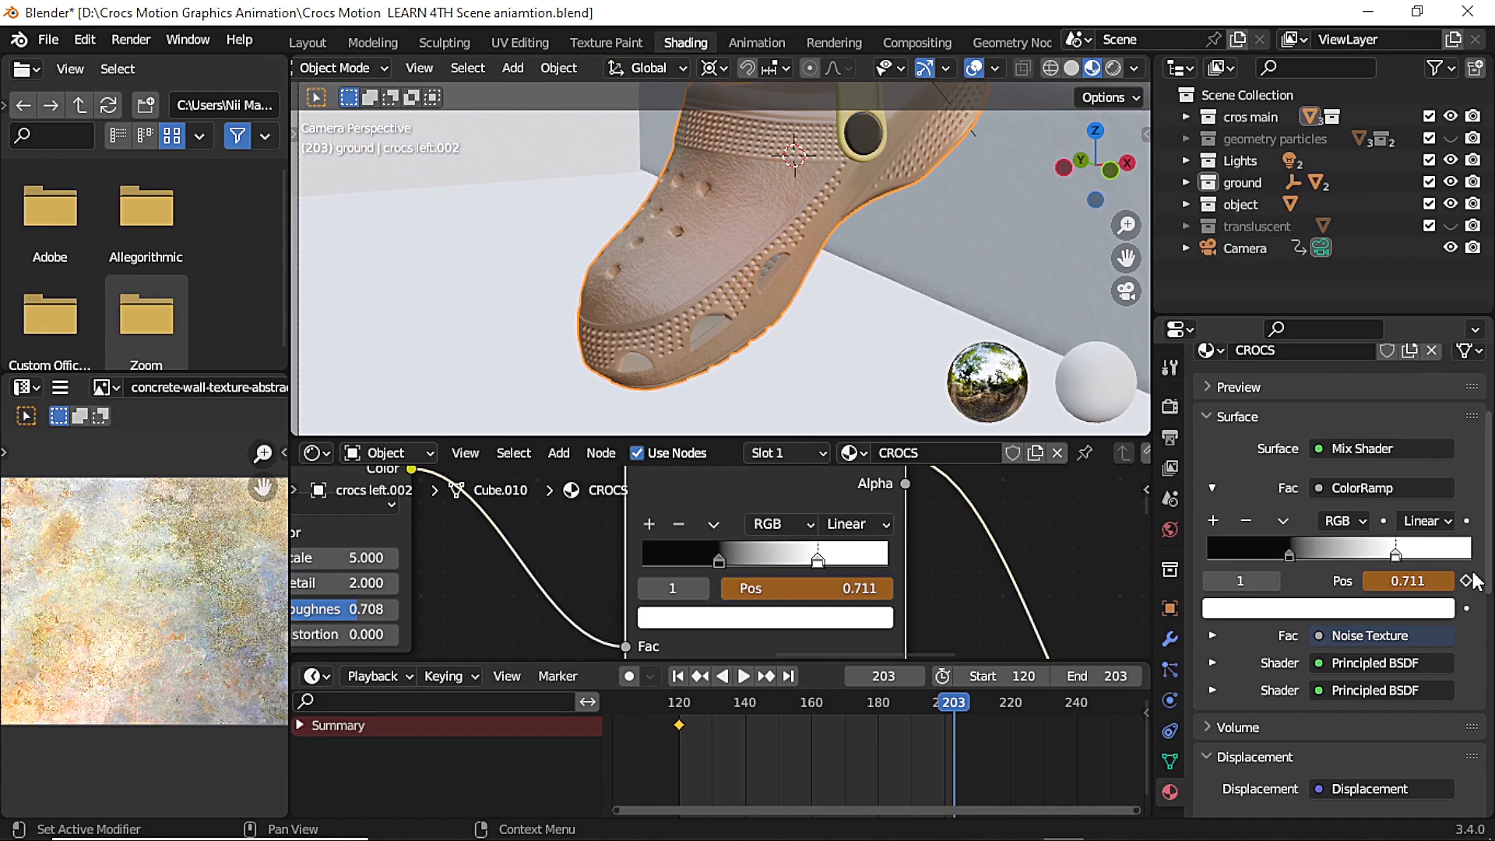
pyautogui.click(1467, 581)
# Keyframe the ColorRamp's black stop at position 0.681 on frame 203 and play back the transition
pyautogui.click(721, 558)
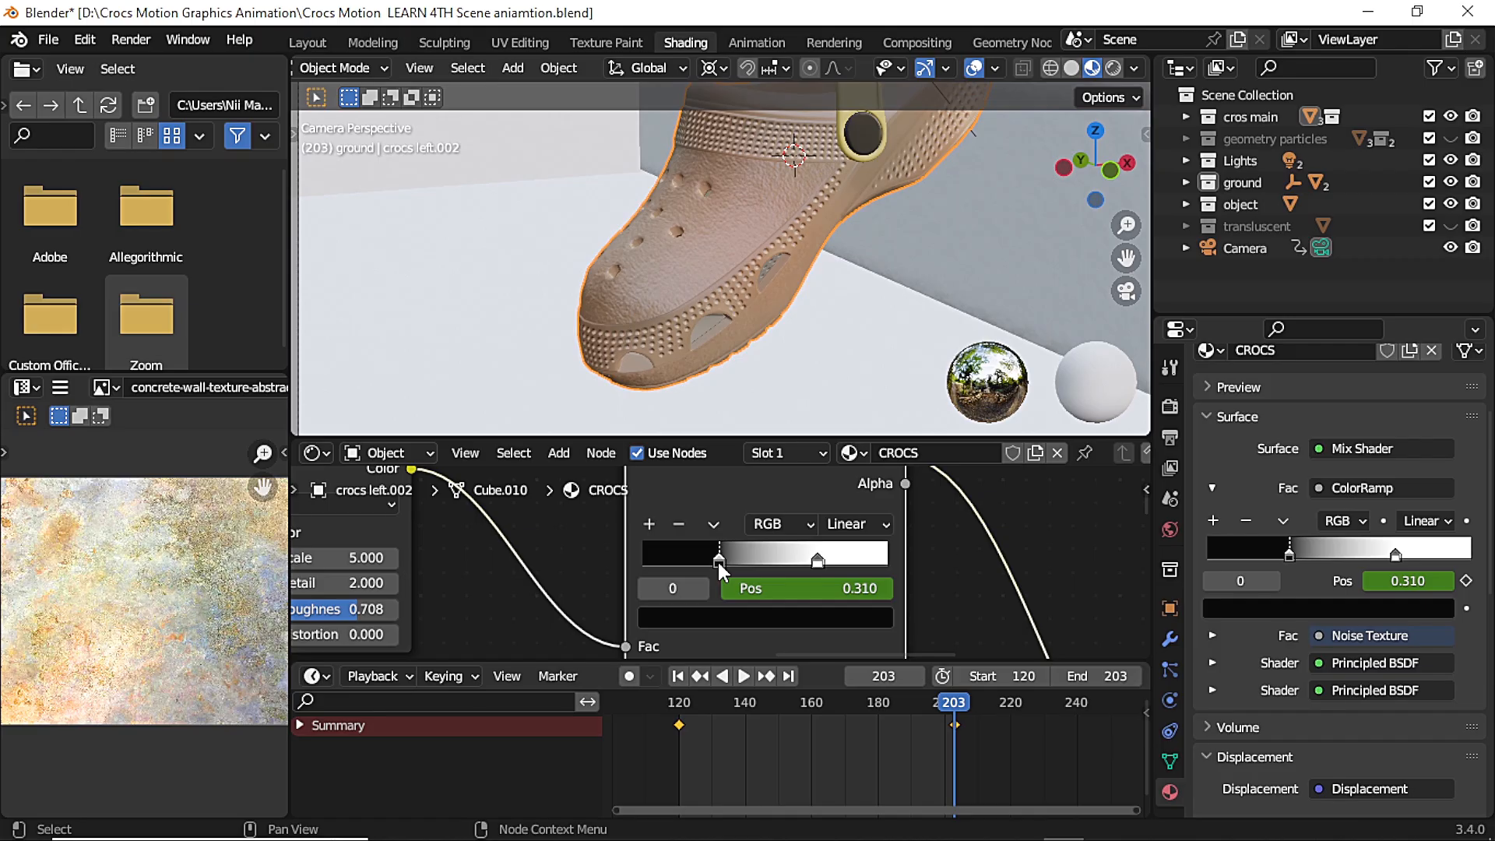
pyautogui.click(848, 586)
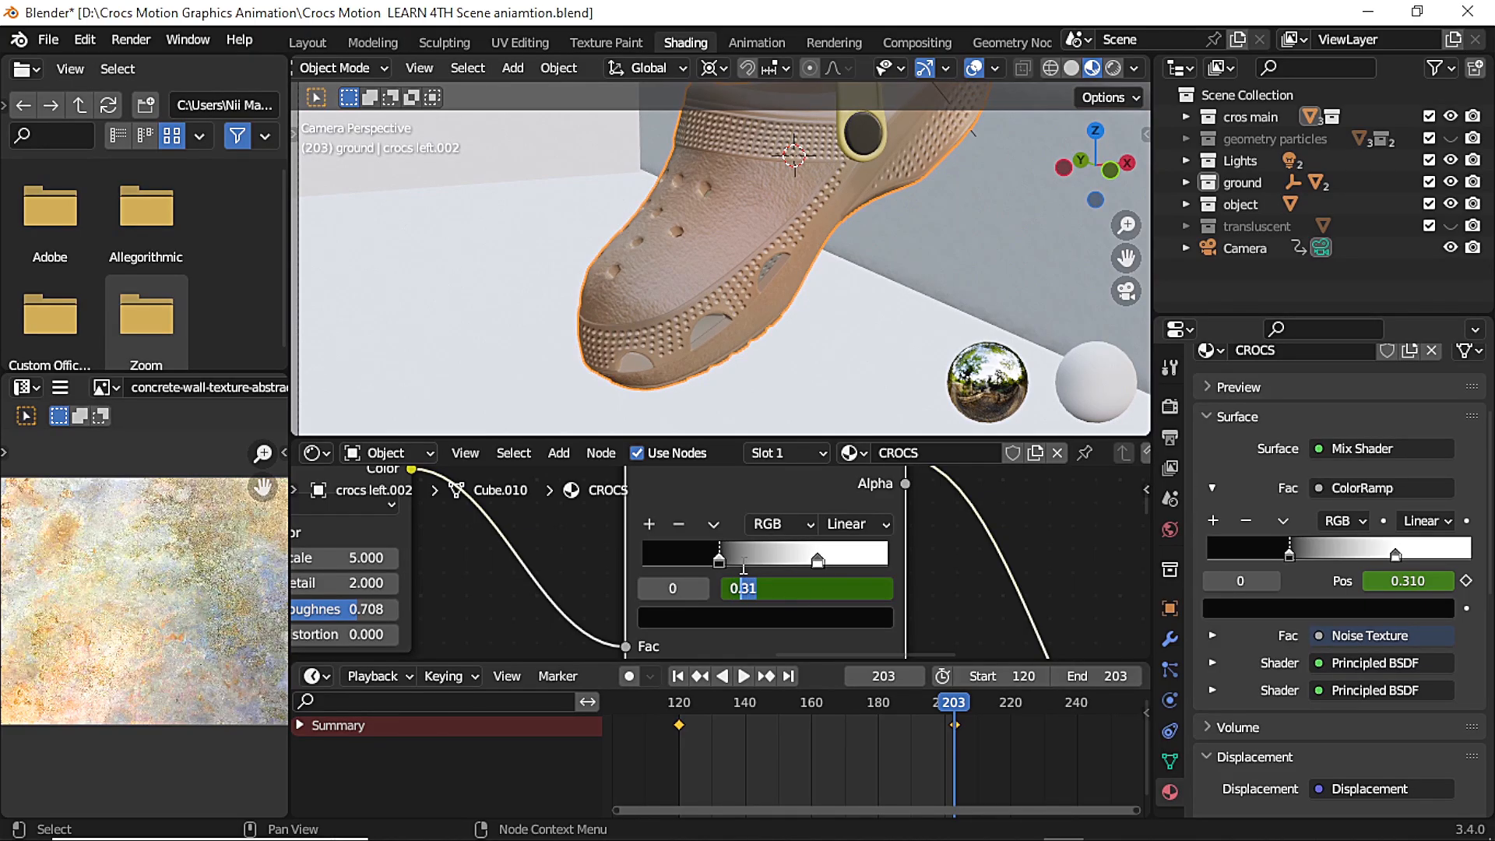
pyautogui.press('Return')
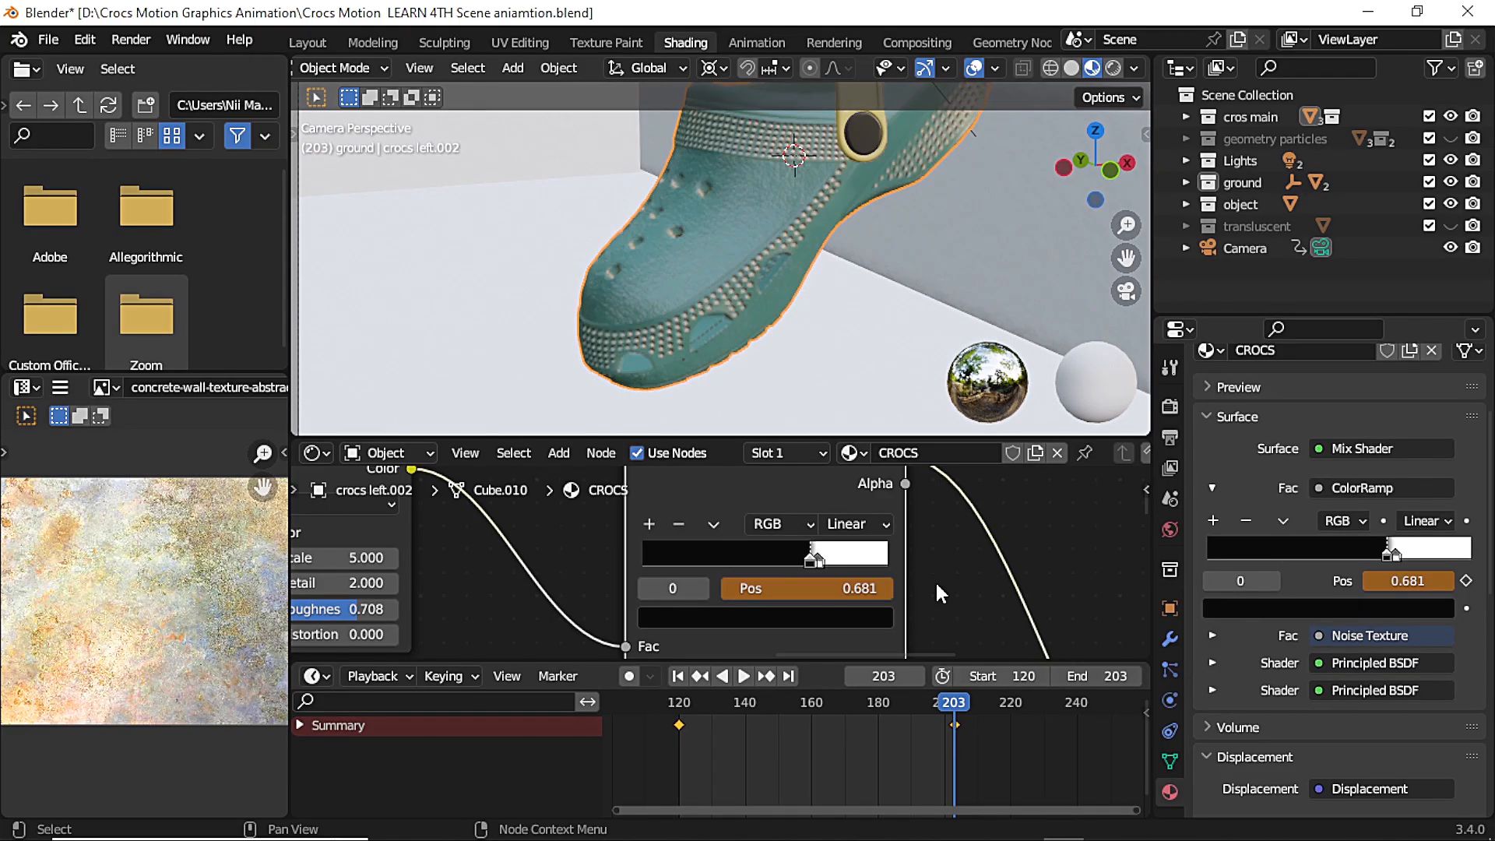
pyautogui.click(1468, 581)
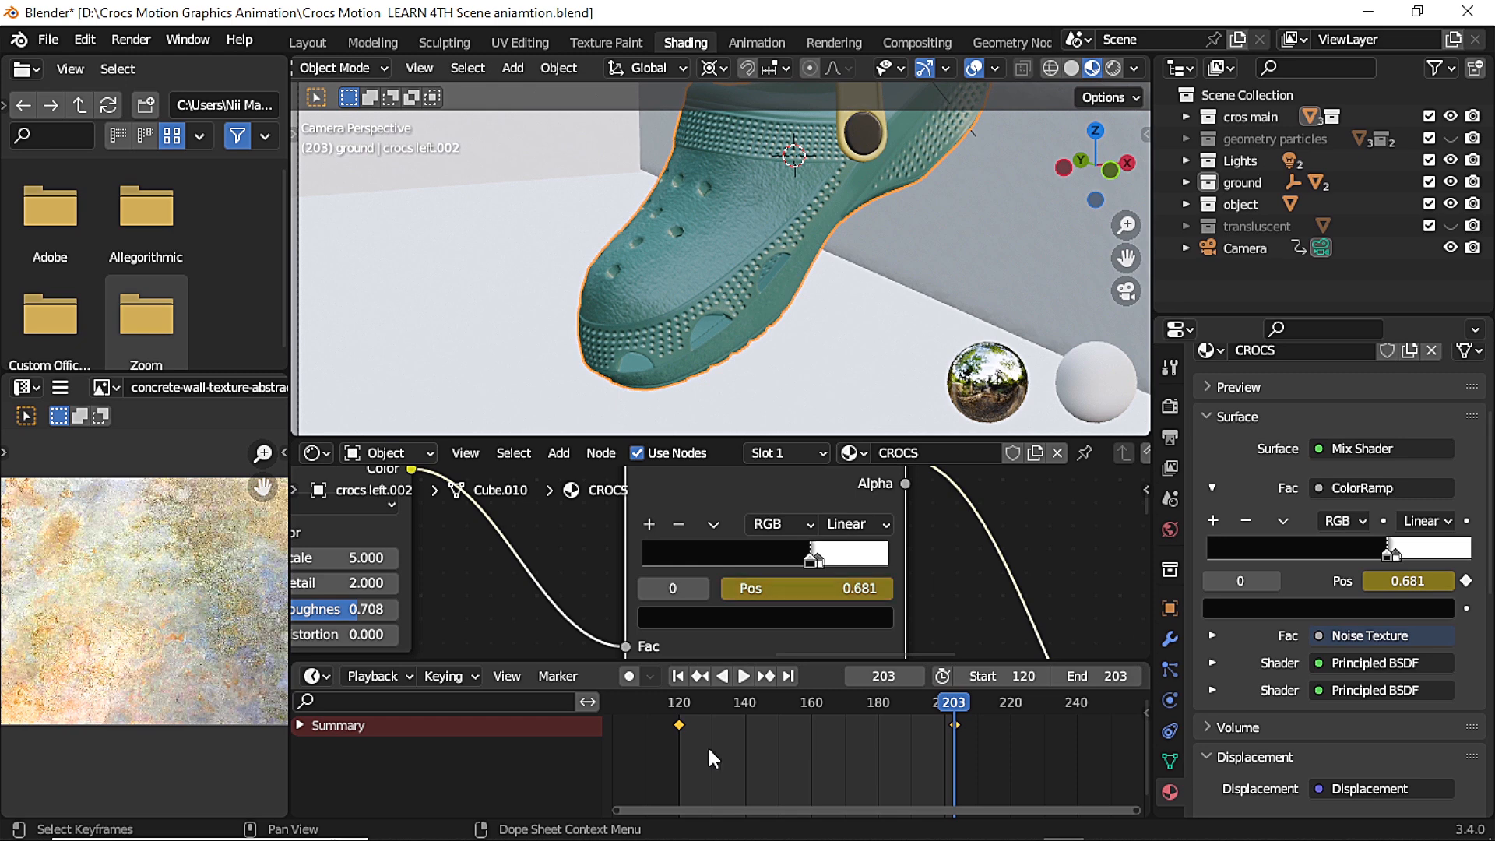
pyautogui.press('space')
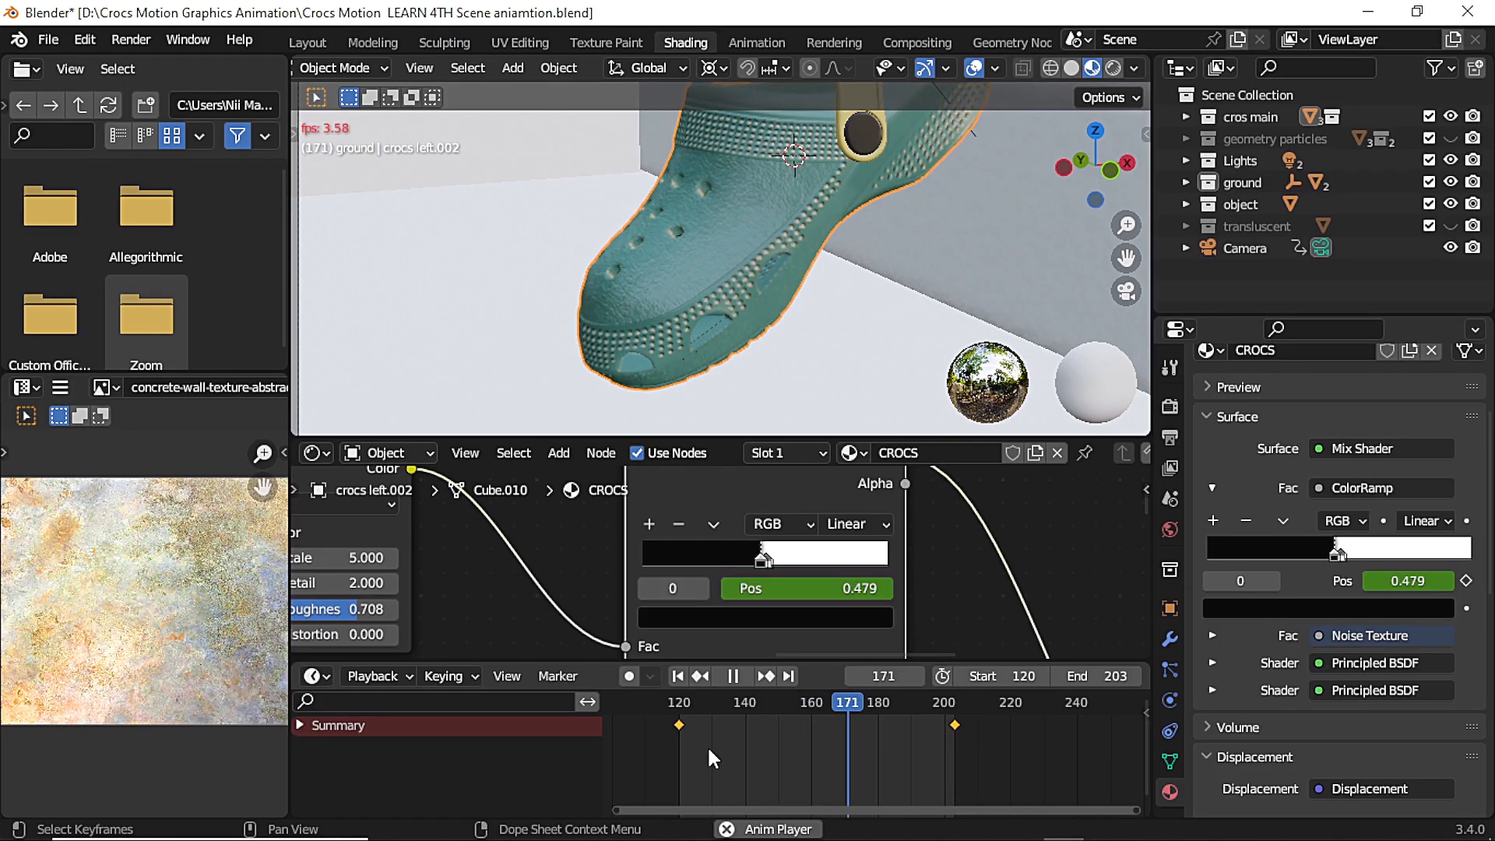
pyautogui.press('space')
# Connect the Noise Texture's Fac output to the ColorRamp's Fac input and play the animation through the camera
pyautogui.scroll(-3, 740, 611)
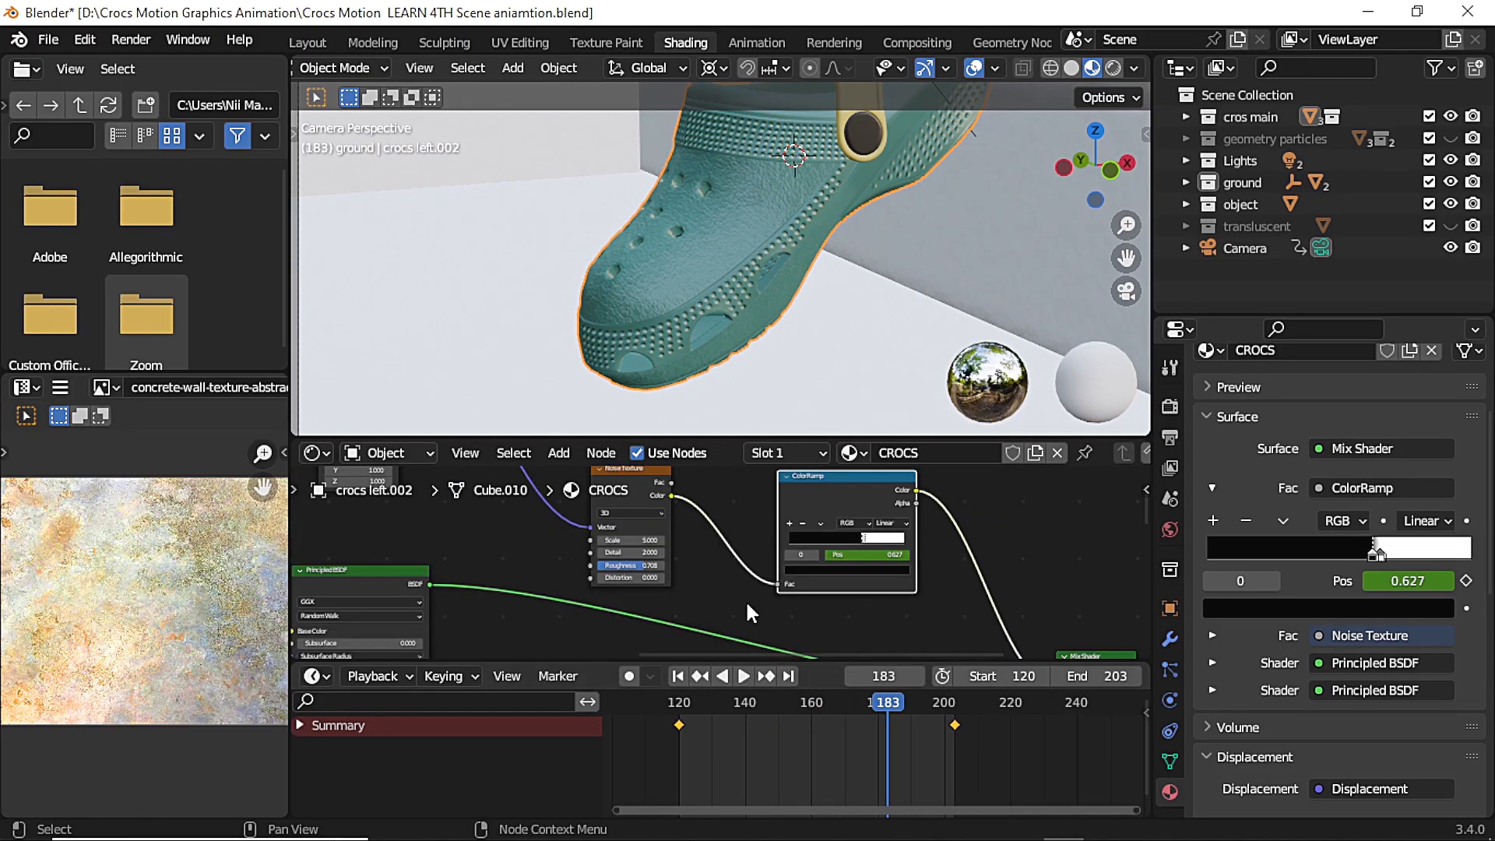
pyautogui.moveTo(671, 494); pyautogui.dragTo(676, 493)
pyautogui.moveTo(775, 581); pyautogui.dragTo(780, 582)
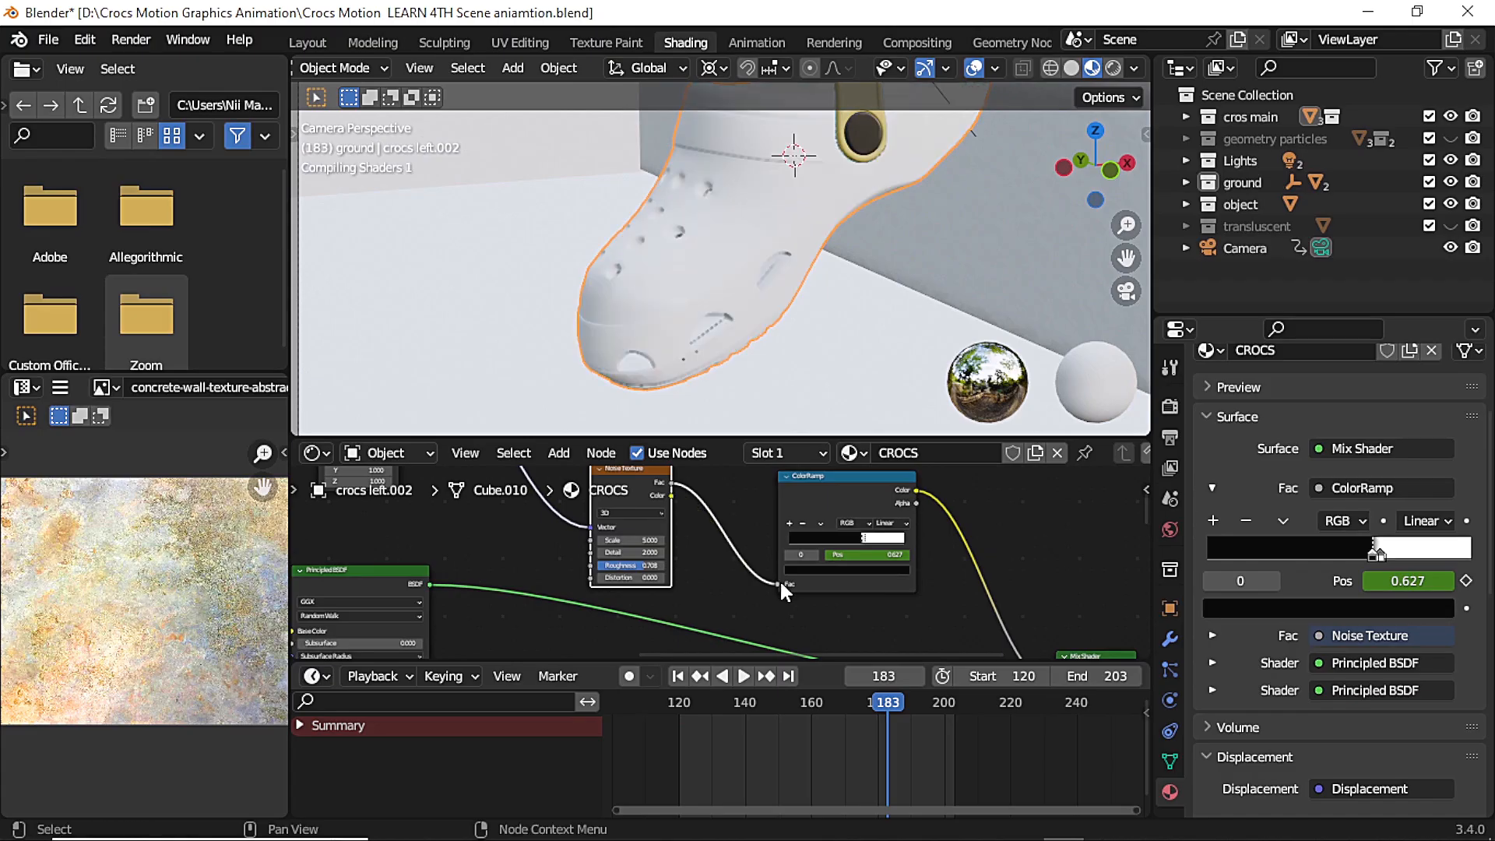
pyautogui.hotkey('shift', 'Left')
pyautogui.press('space')
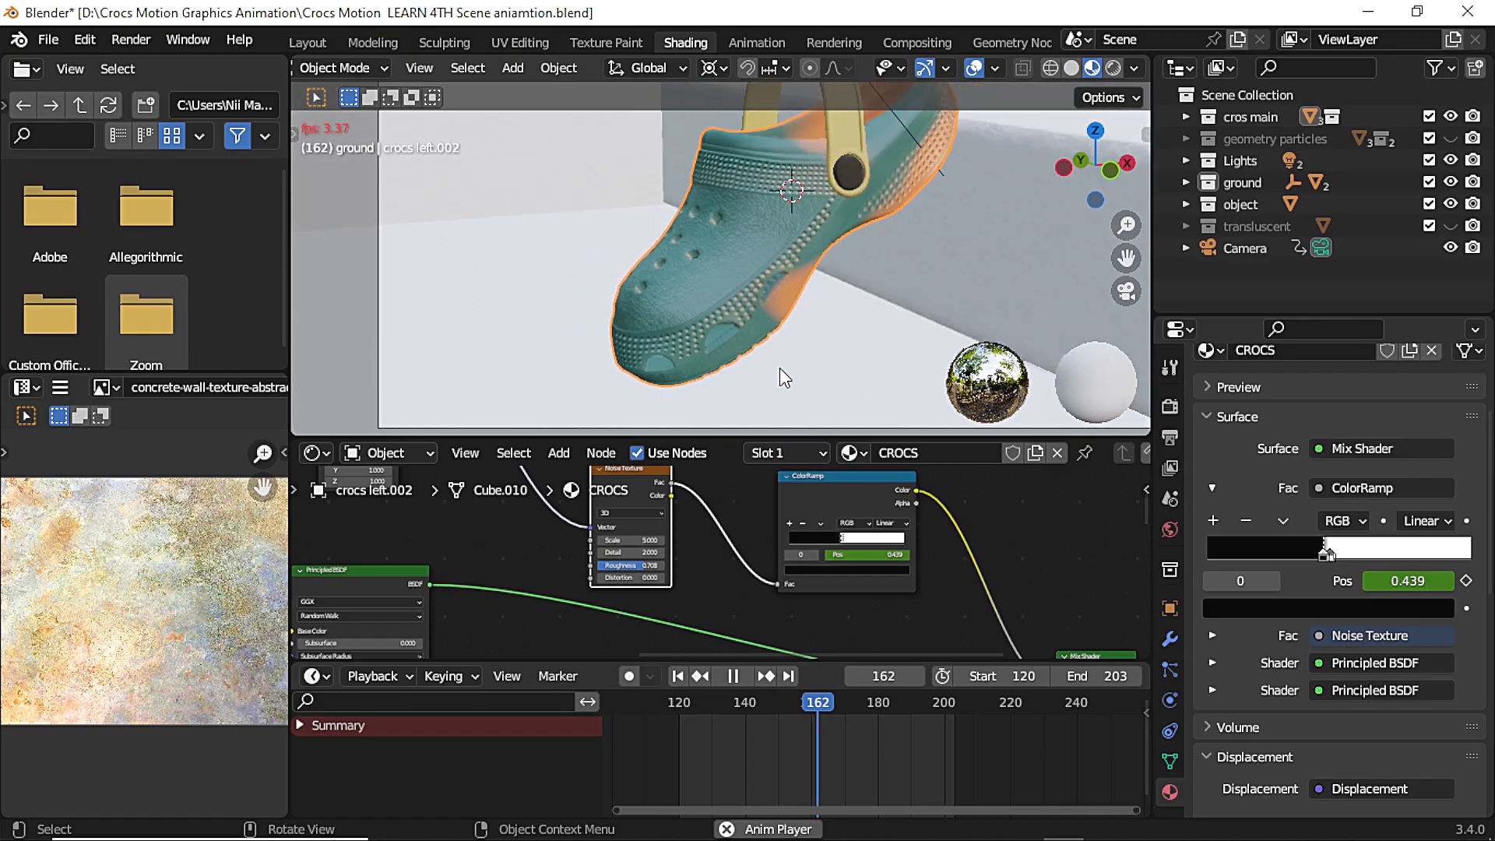
pyautogui.press('KP_0')
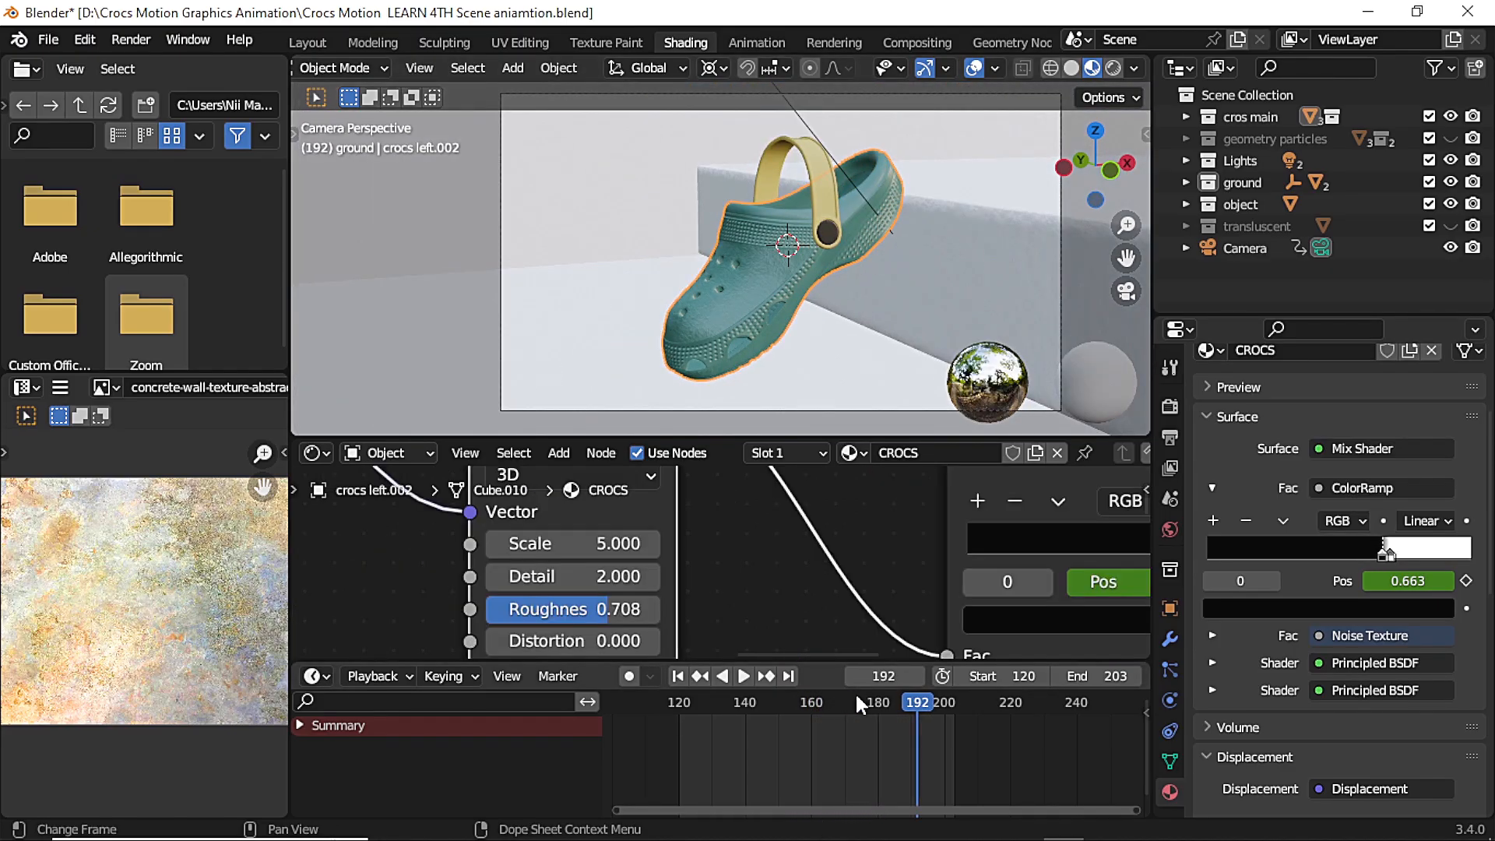
# Set the Noise Texture's Detail to 5.7 and play the transition from frame 120
pyautogui.click(855, 693)
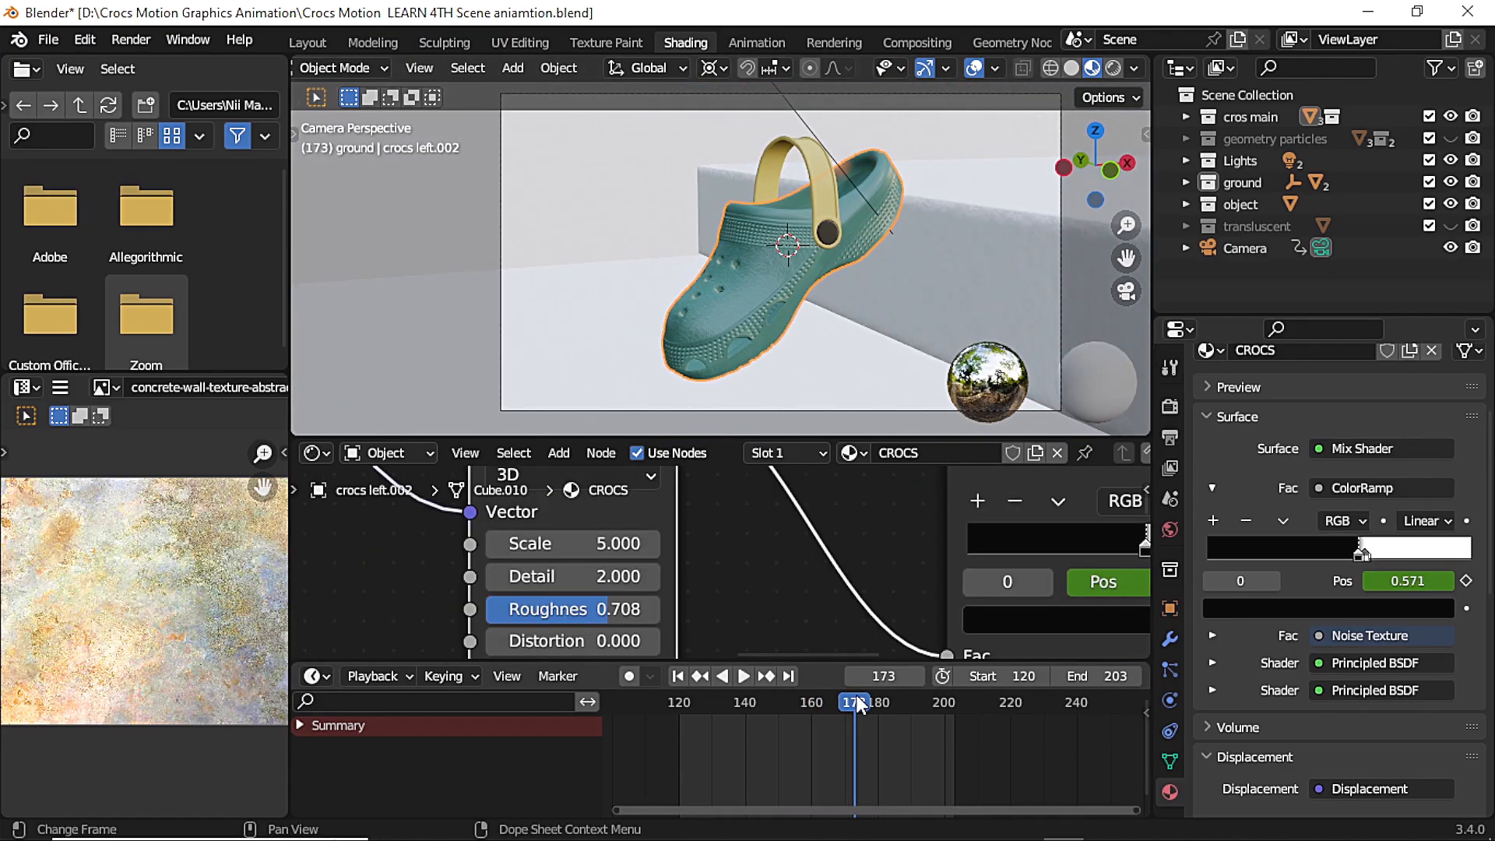
pyautogui.click(811, 704)
pyautogui.click(795, 708)
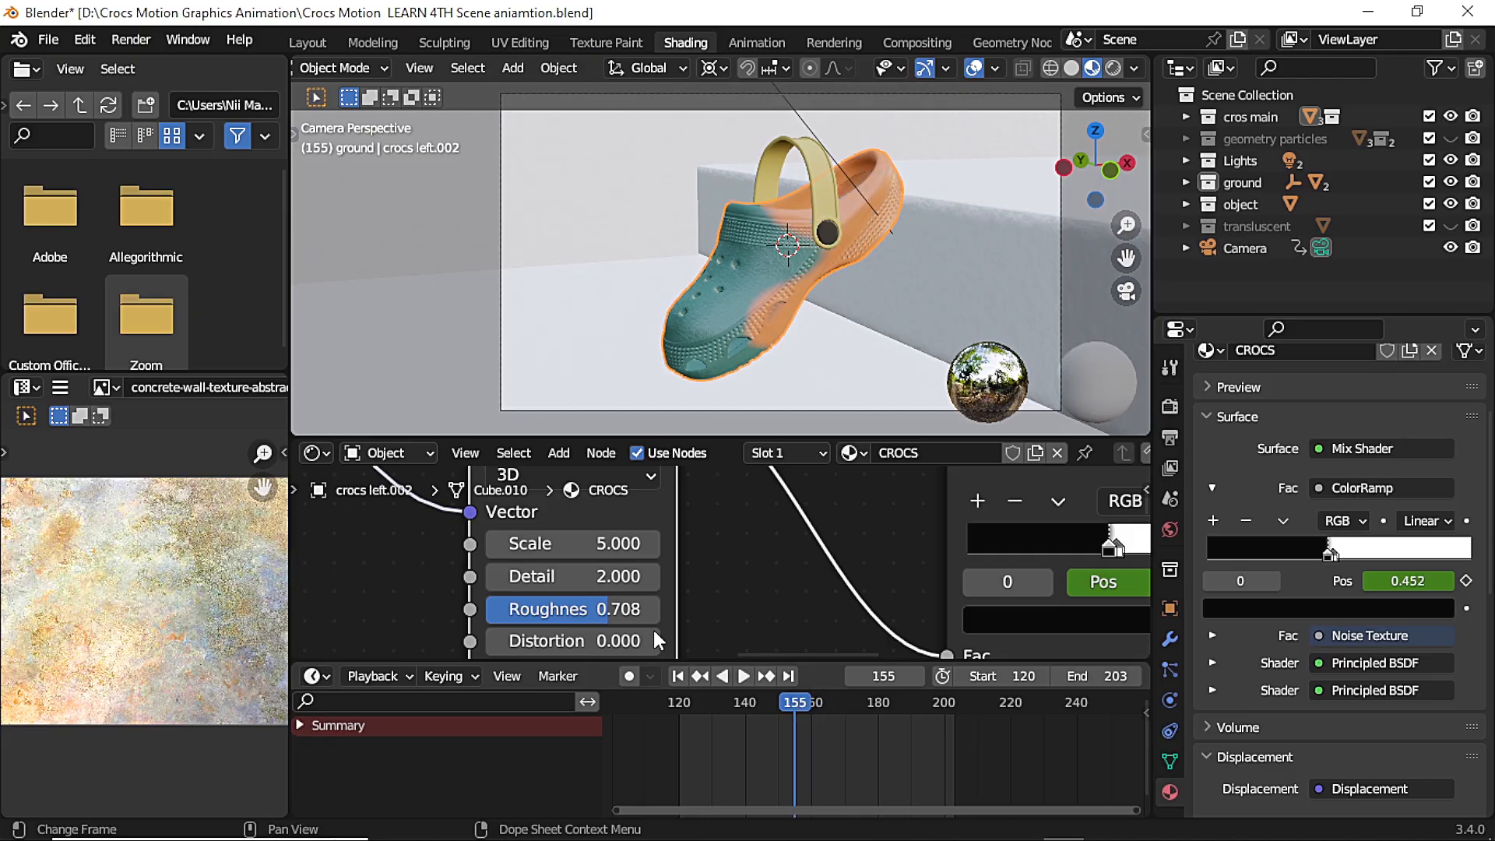
pyautogui.click(628, 577)
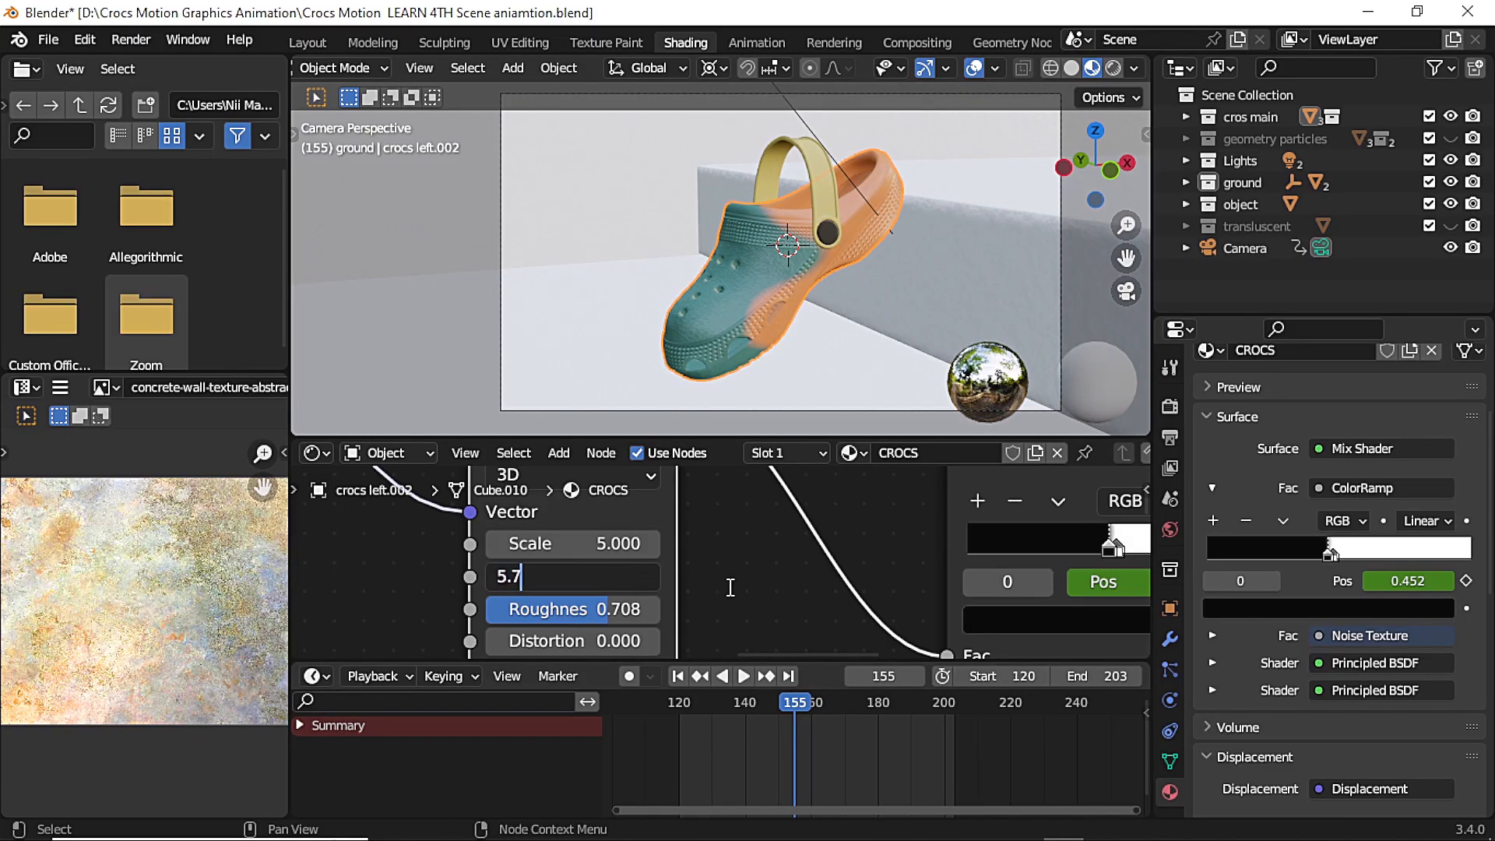
pyautogui.write('5.7')
pyautogui.press('Return')
pyautogui.click(680, 703)
pyautogui.press('space')
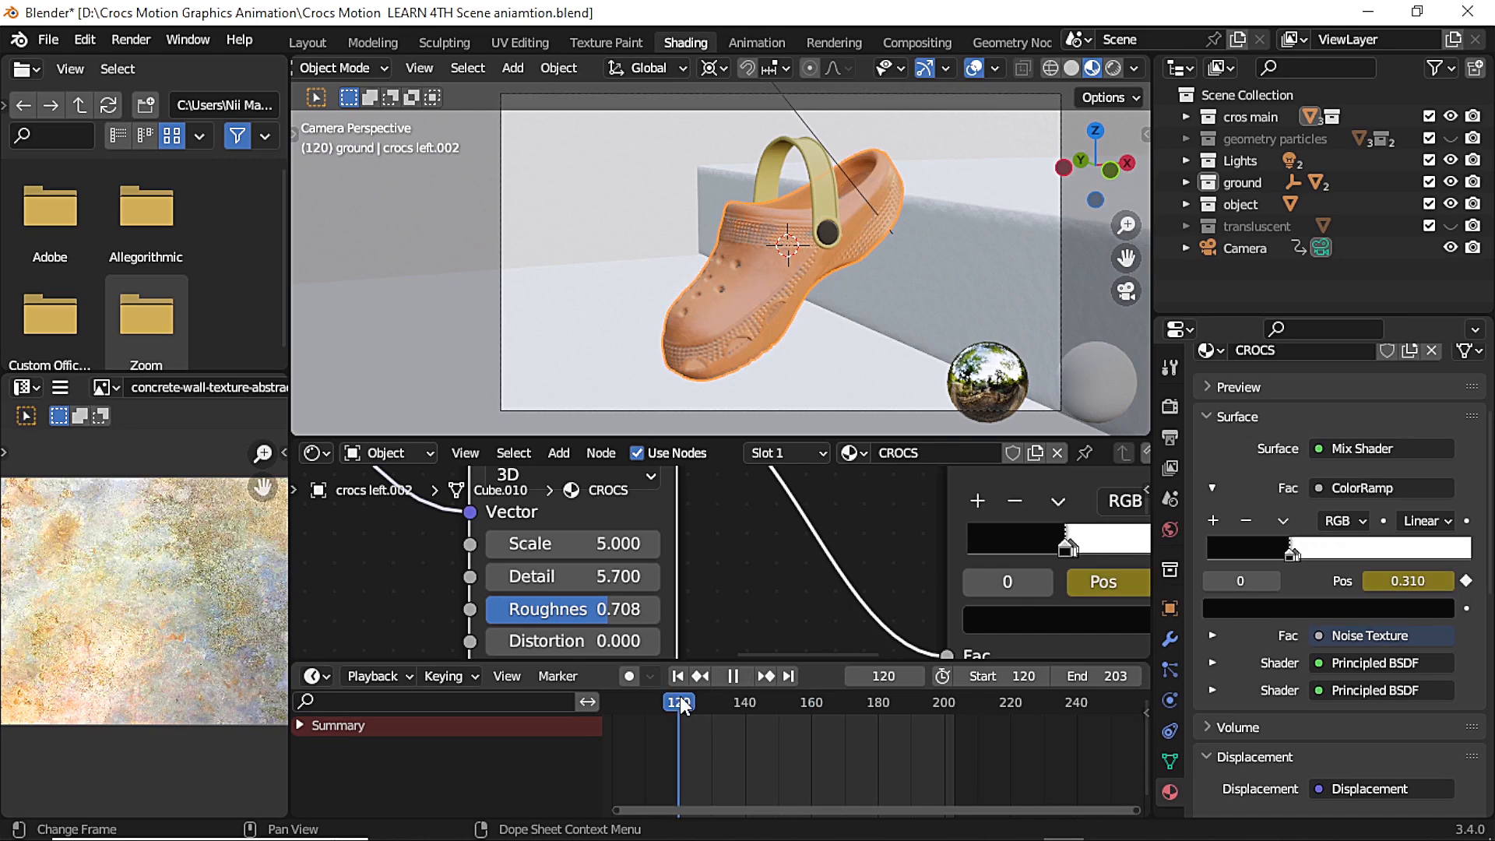
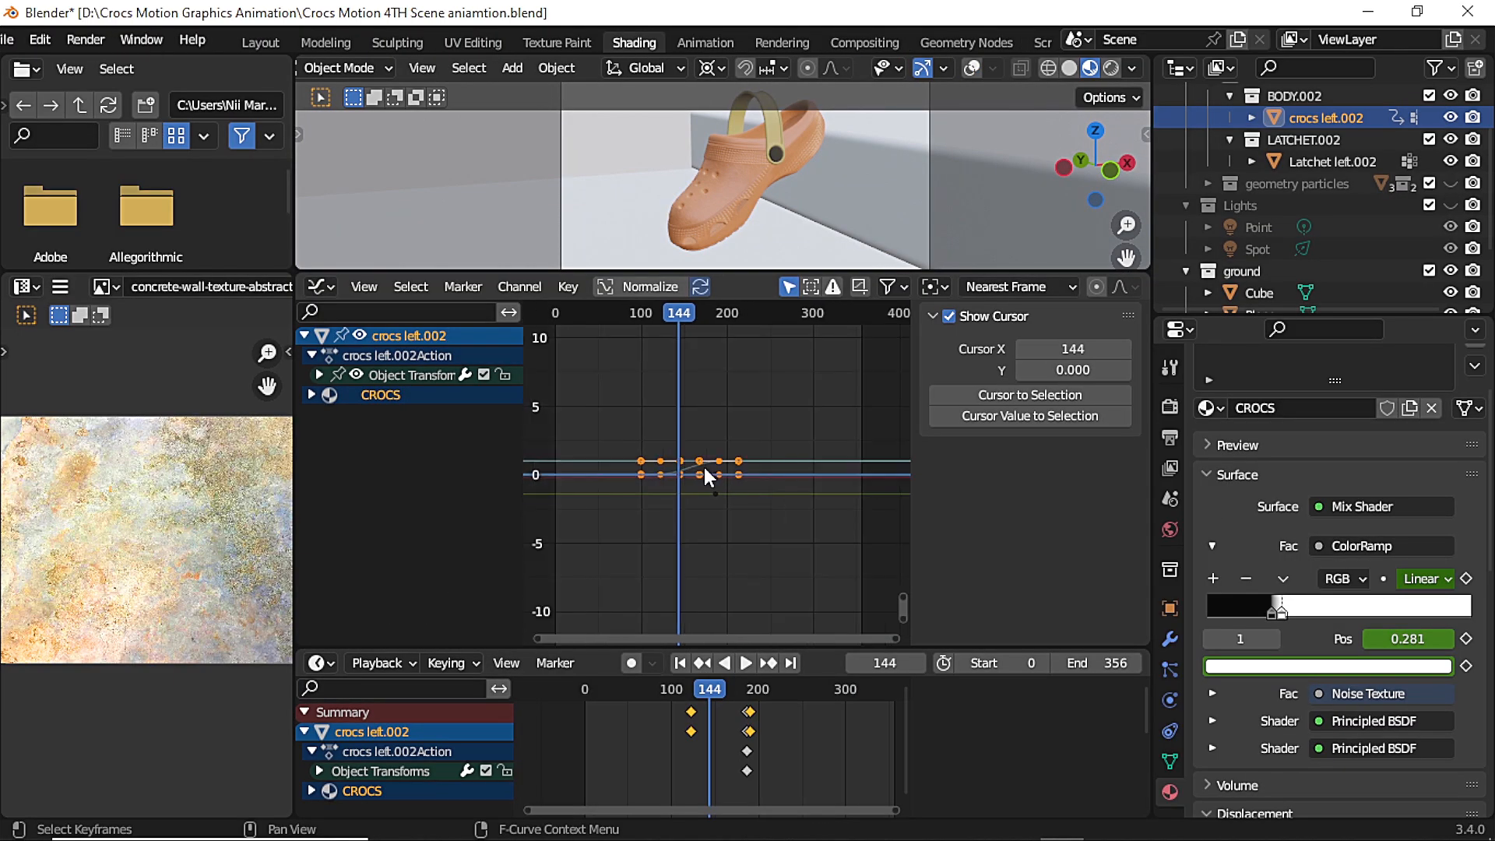
# Examine the keyframes, shader channels and animation curves of the CROCS material in the Graph Editor
pyautogui.click(752, 712)
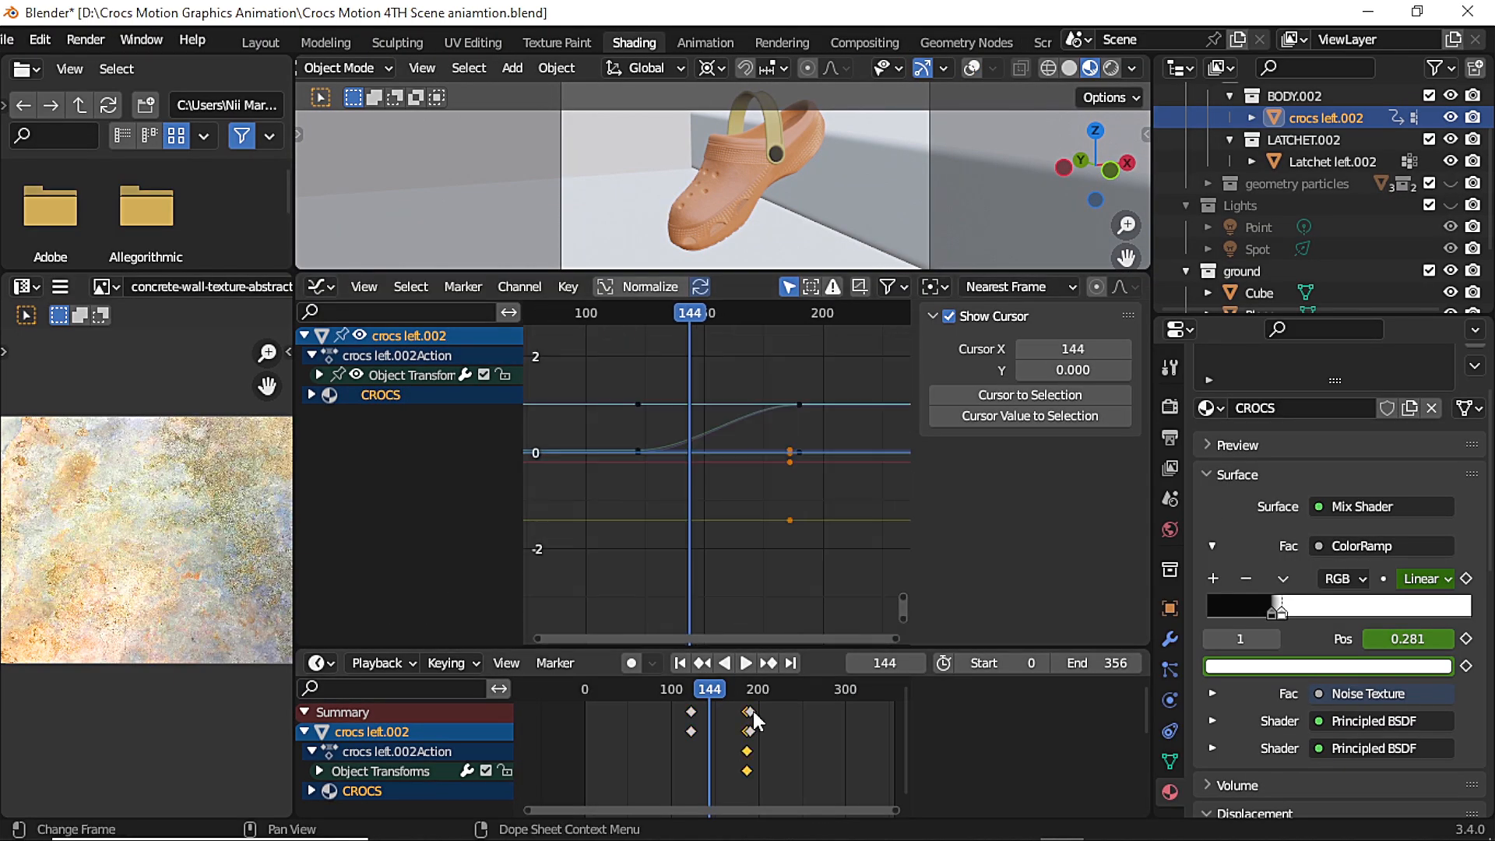
pyautogui.keyDown('shift'); pyautogui.click(691, 712); pyautogui.keyUp('shift')
pyautogui.scroll(2, 615, 501)
pyautogui.click(312, 395)
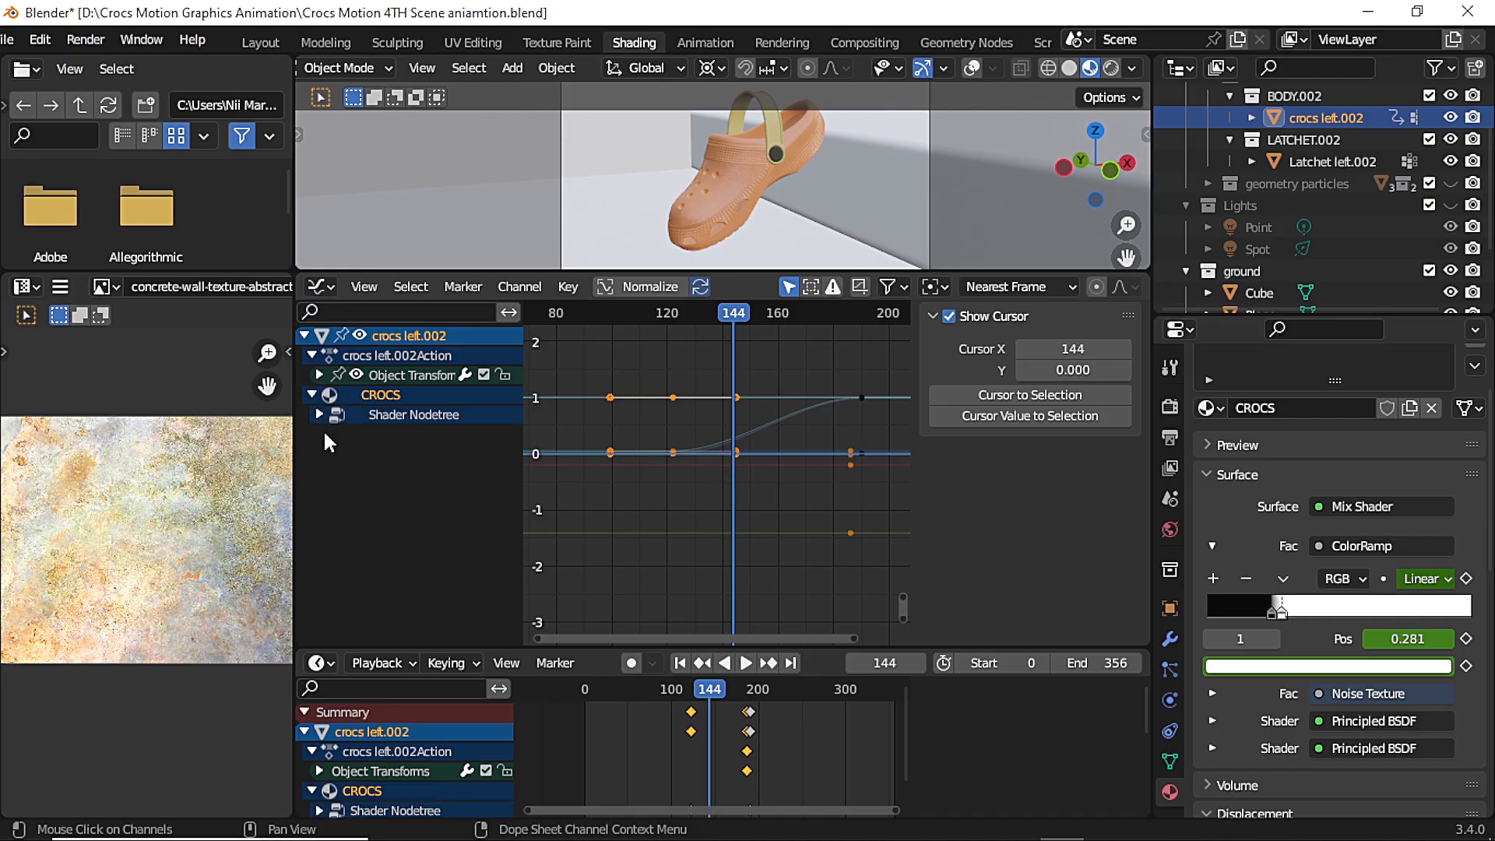
pyautogui.click(319, 415)
pyautogui.click(319, 416)
pyautogui.click(311, 395)
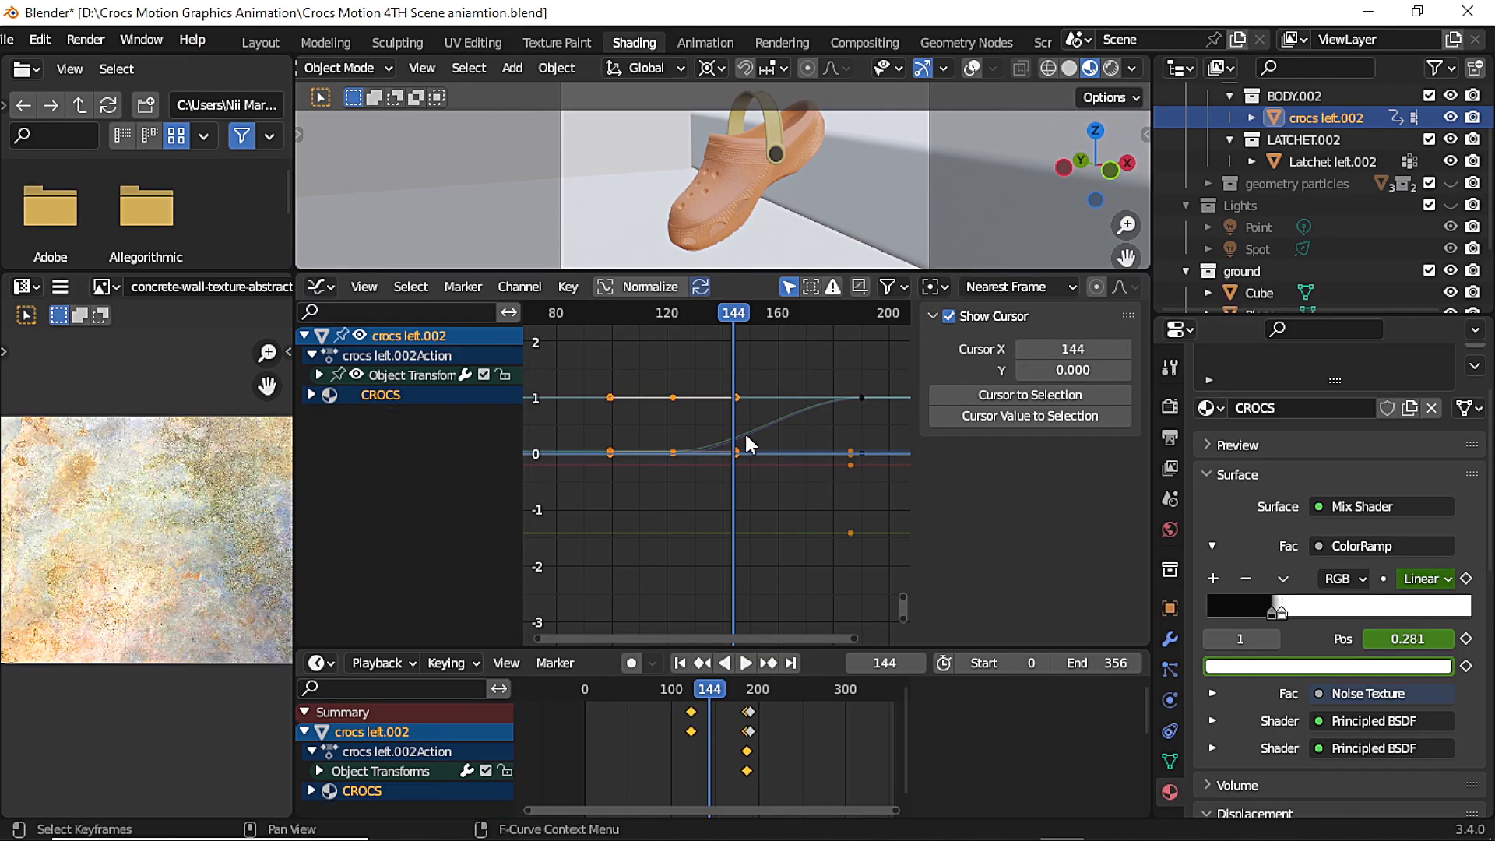
pyautogui.click(834, 400)
pyautogui.click(726, 442)
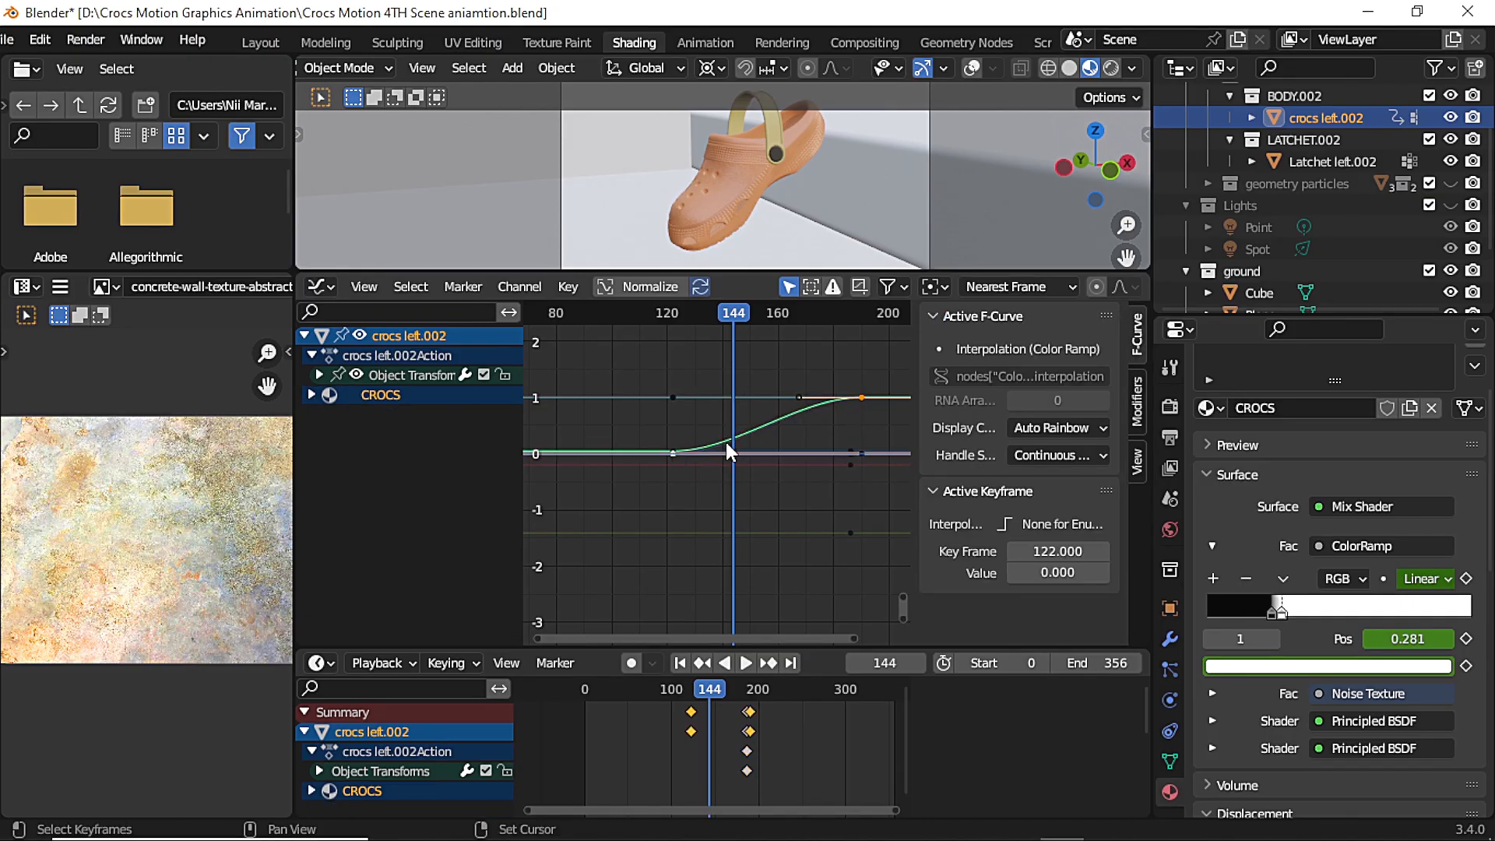
# Try lengthening the handles of the ColorRamp position curve's keyframe at frame 122, checking the easing before undoing it
pyautogui.click(674, 454)
pyautogui.press('s')
pyautogui.click(889, 445)
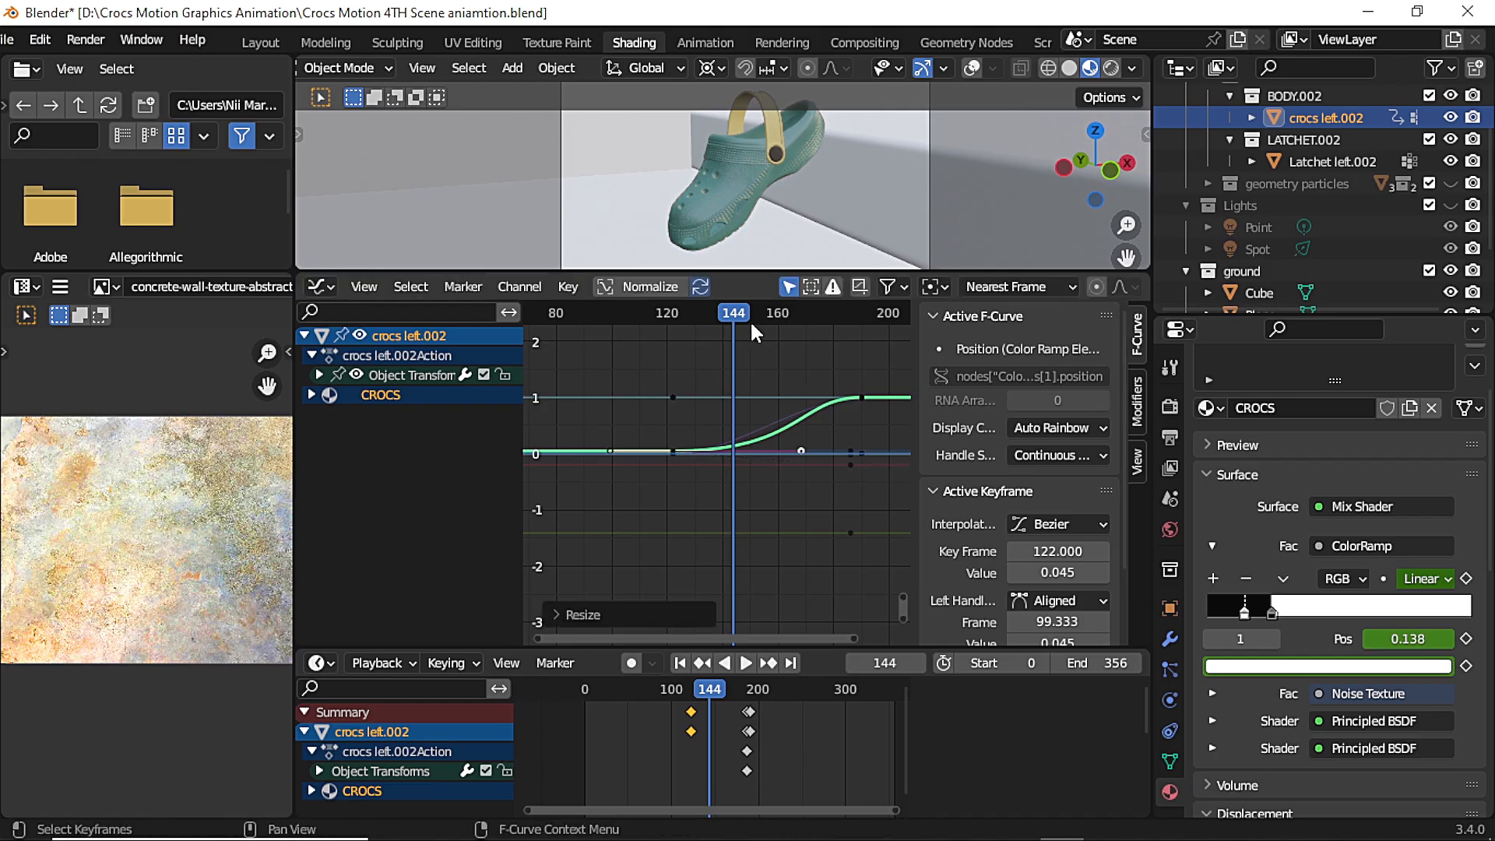
pyautogui.moveTo(737, 316); pyautogui.dragTo(702, 321)
pyautogui.hotkey('ctrl', 'z')
pyautogui.hotkey('ctrl', 'z')
pyautogui.hotkey('ctrl', 'z')
# Play the transition, try scaling up the frame 122 handle of the position curve again, and undo the resize
pyautogui.press('space')
pyautogui.press('space')
pyautogui.press('space')
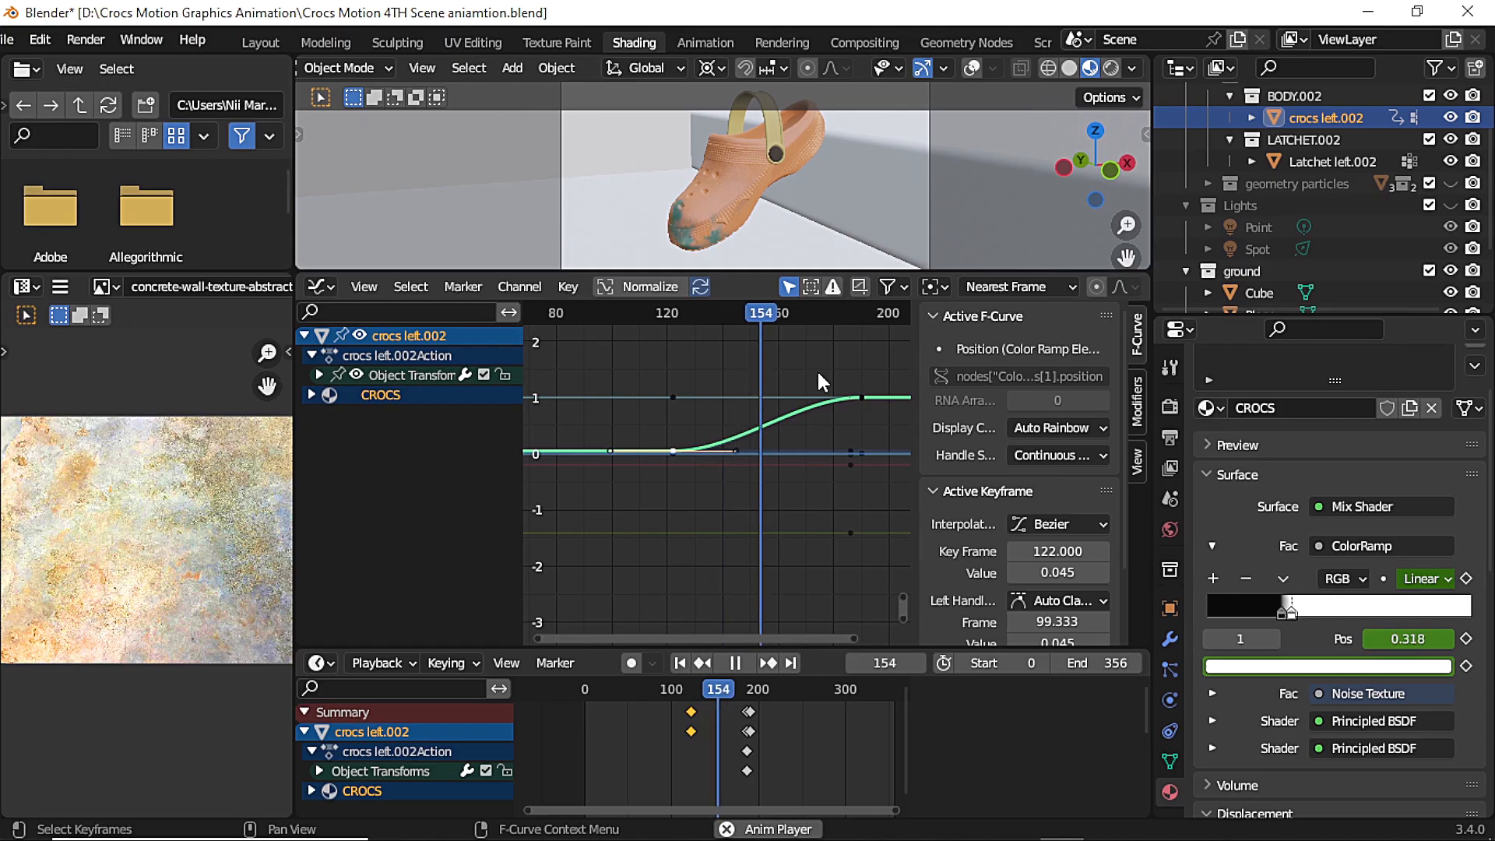
pyautogui.press('space')
pyautogui.click(737, 450)
pyautogui.press('s')
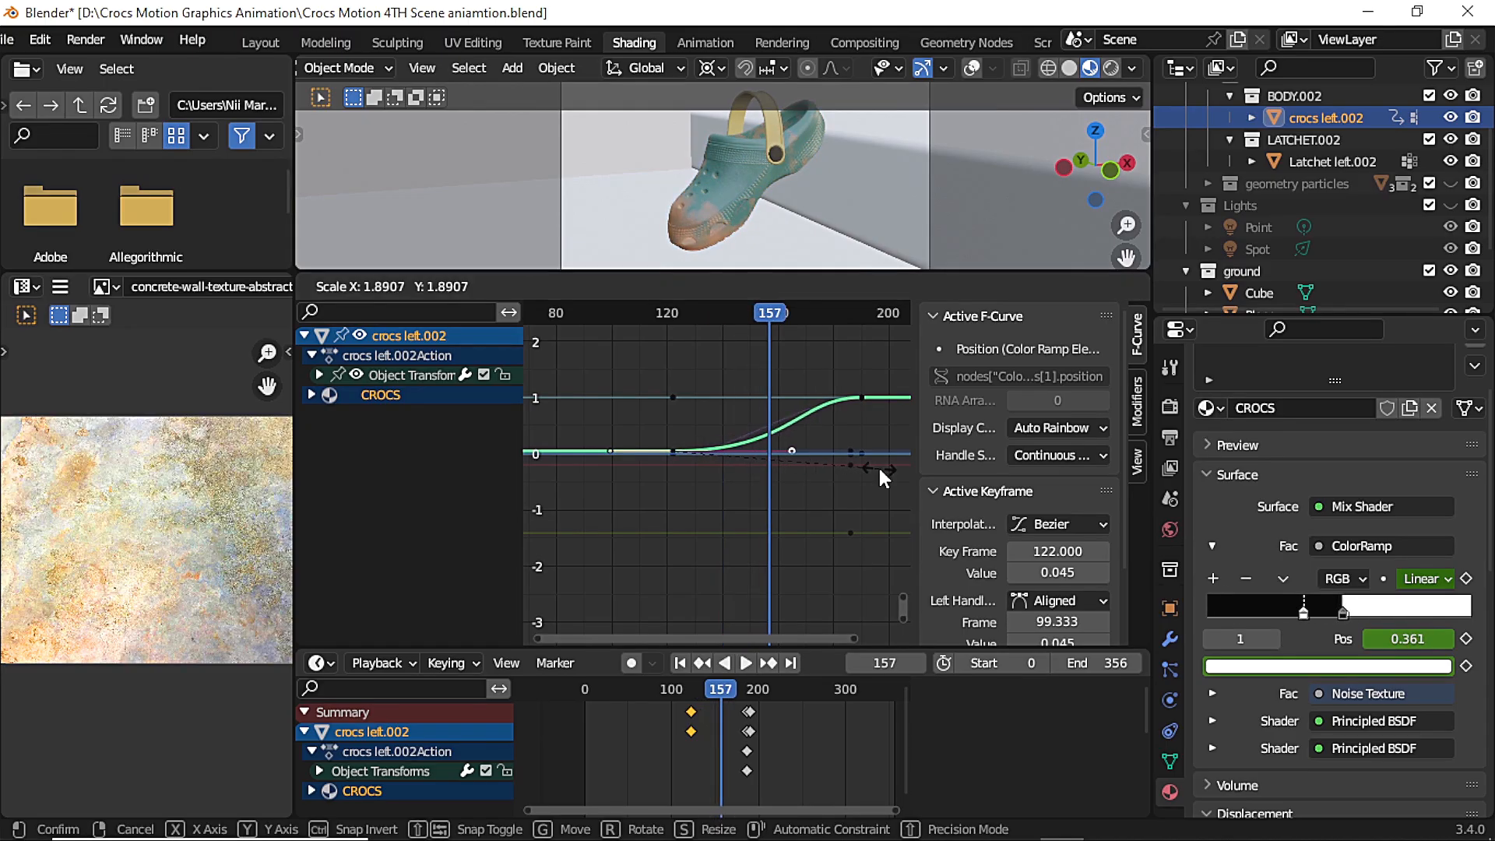
pyautogui.click(877, 465)
pyautogui.click(696, 315)
pyautogui.press('space')
pyautogui.hotkey('ctrl', 'z')
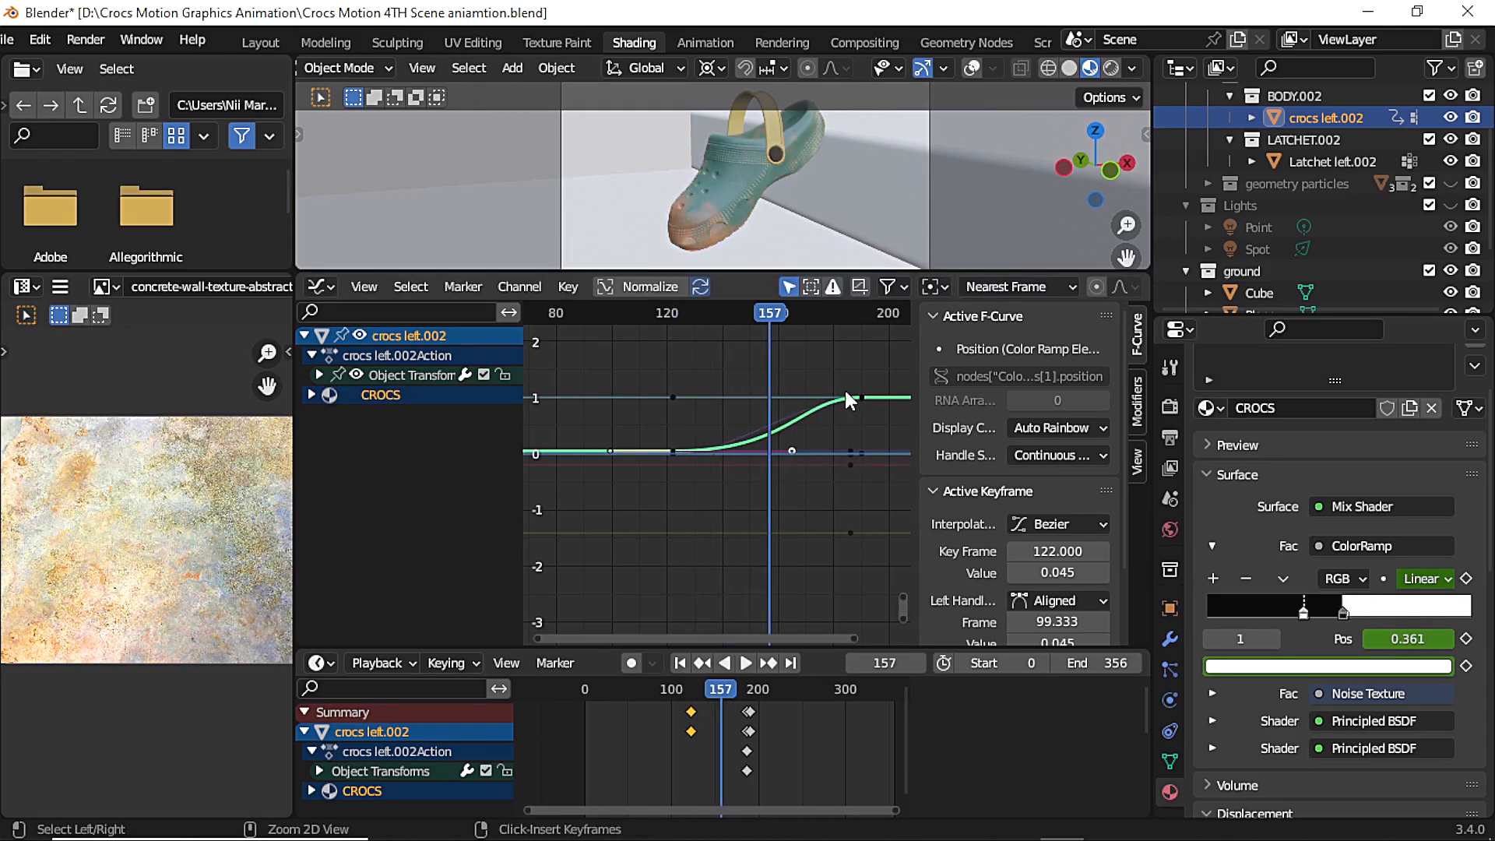
# Play and scrub through the color transition with the restored position curve
pyautogui.click(697, 316)
pyautogui.press('space')
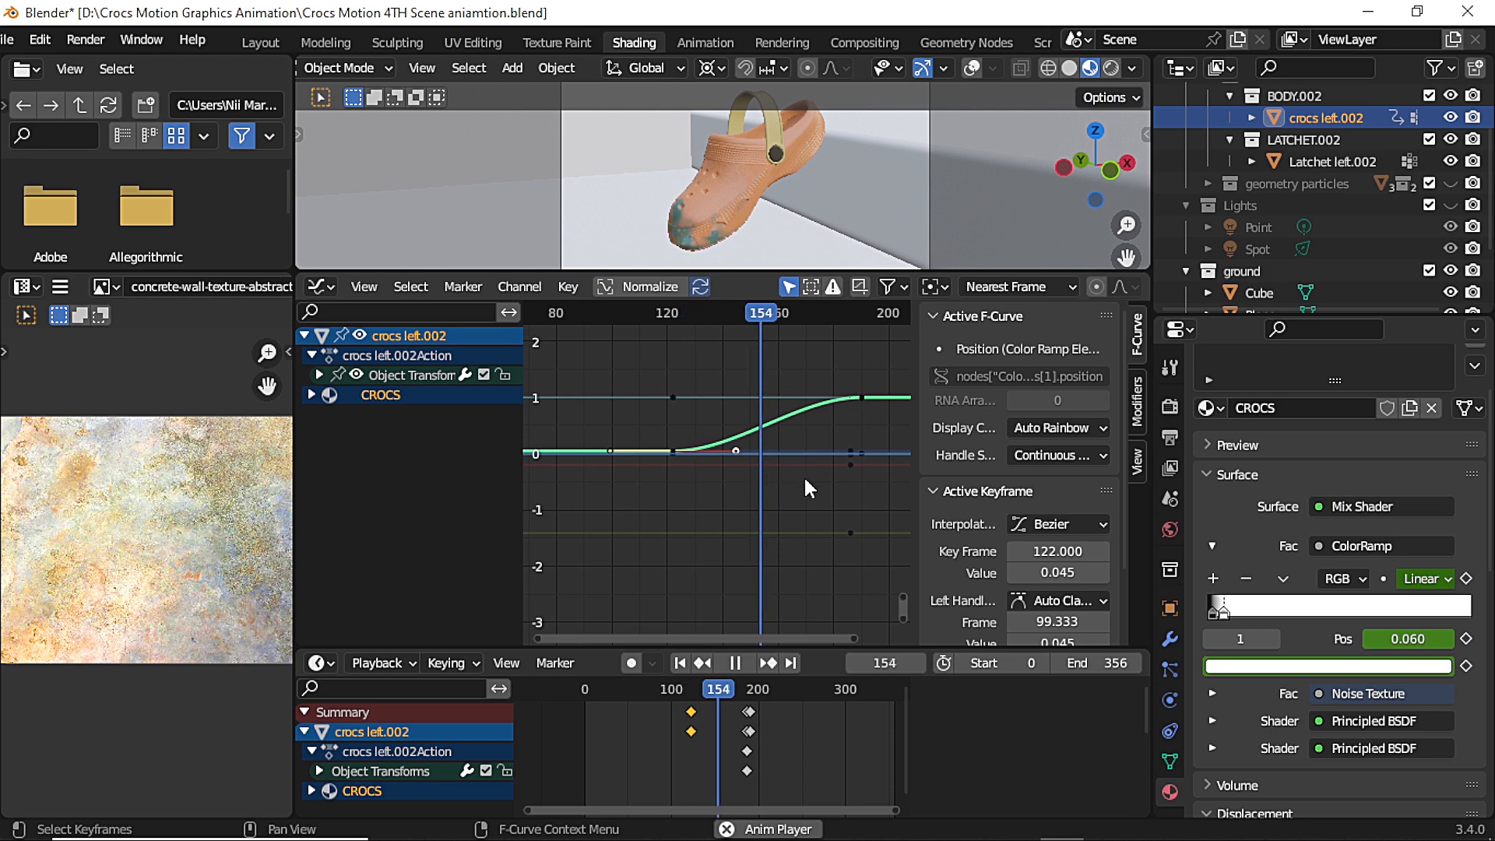
pyautogui.press('space')
pyautogui.press('space')
pyautogui.press('space')
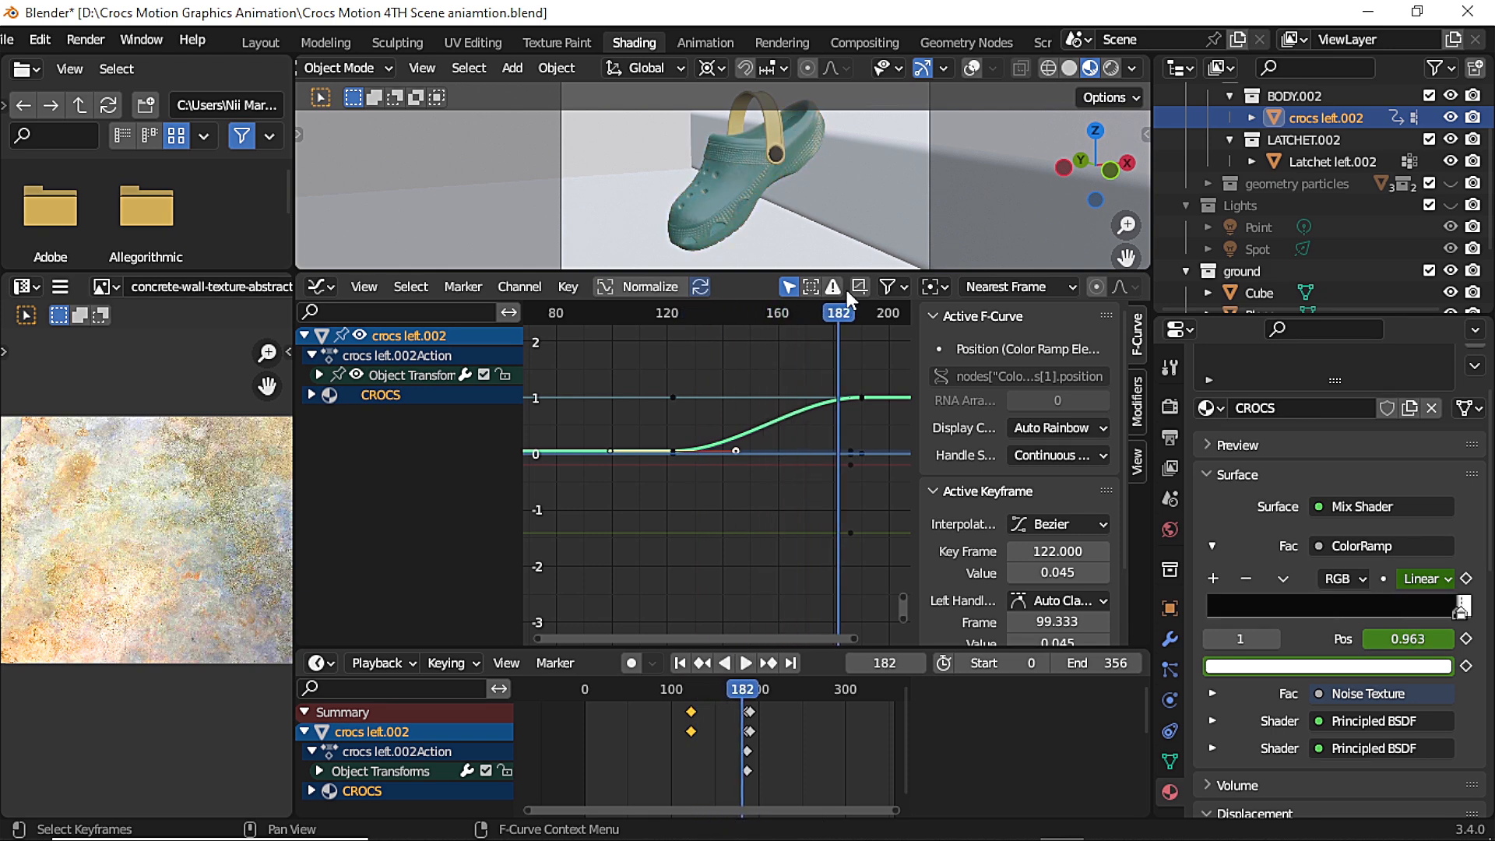
pyautogui.click(796, 326)
pyautogui.click(796, 315)
pyautogui.press('space')
pyautogui.moveTo(796, 314); pyautogui.dragTo(755, 340)
# Select the ColorRamp position keyframe at frame 190 and expand the CROCS channels to examine the Interpolation and Position curves
pyautogui.click(680, 394)
pyautogui.moveTo(904, 598); pyautogui.dragTo(893, 597)
pyautogui.click(776, 444)
pyautogui.click(874, 434)
pyautogui.click(311, 395)
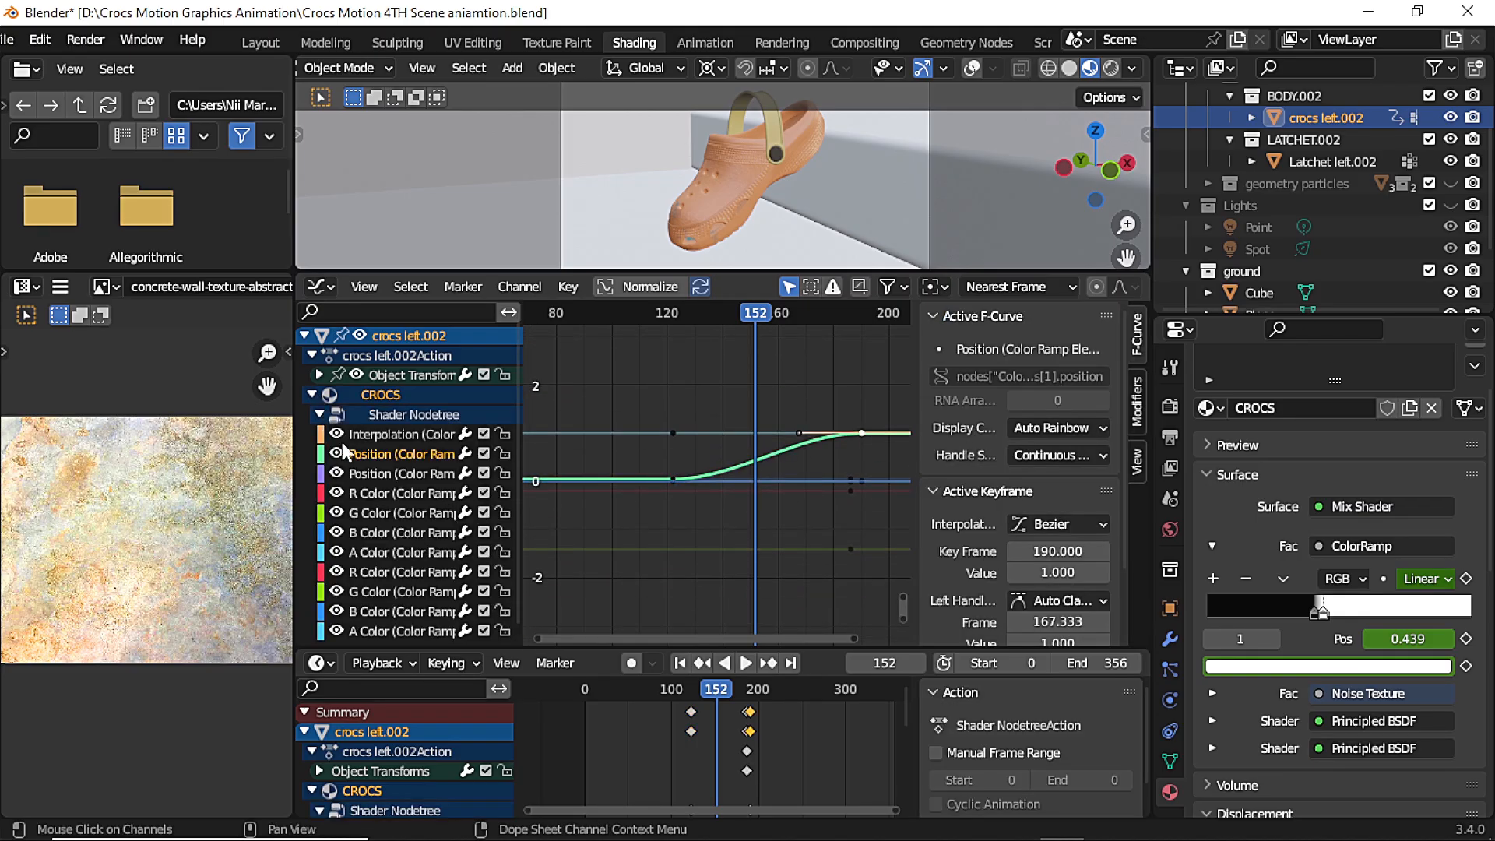
pyautogui.moveTo(756, 313); pyautogui.dragTo(760, 348)
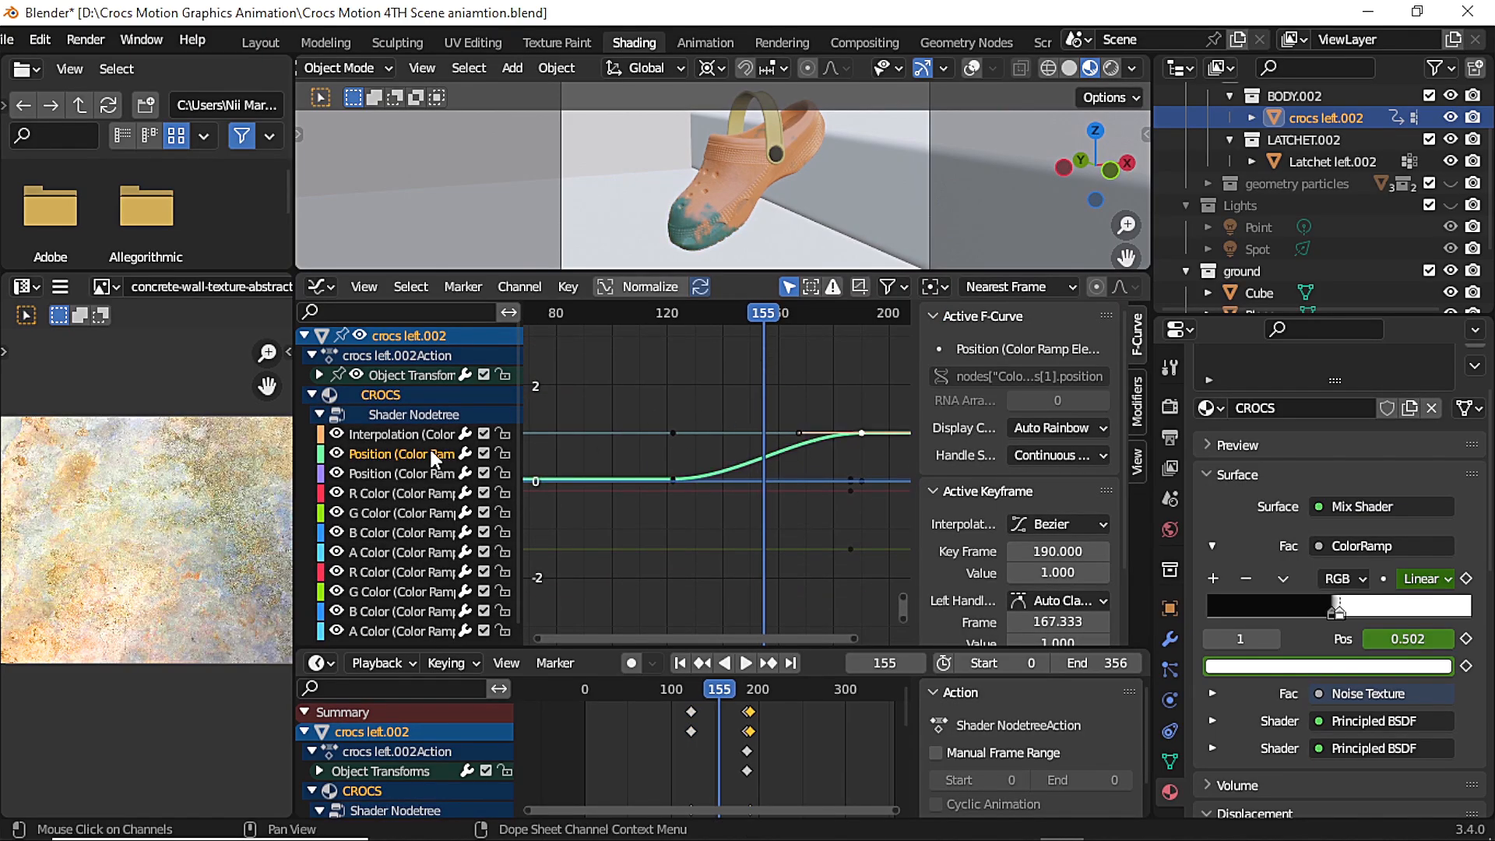
pyautogui.click(374, 435)
pyautogui.hotkey('shift', 'ctrl', 'space')
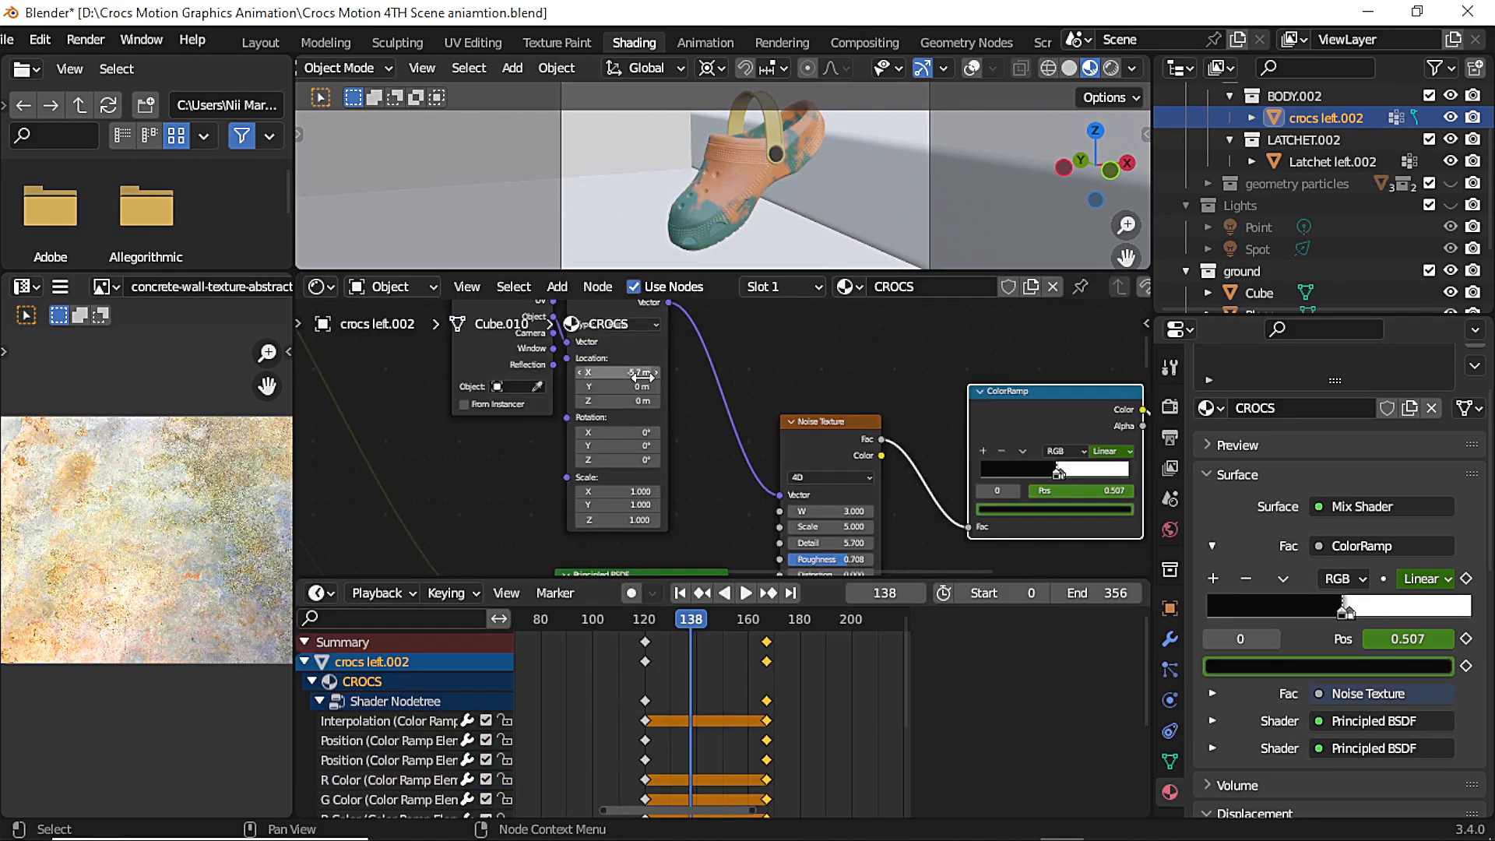
# Set the noise Mapping node's X location to 0 m and play back the transition from its start
pyautogui.press('Return')
pyautogui.moveTo(689, 618); pyautogui.dragTo(662, 613)
pyautogui.press('space')
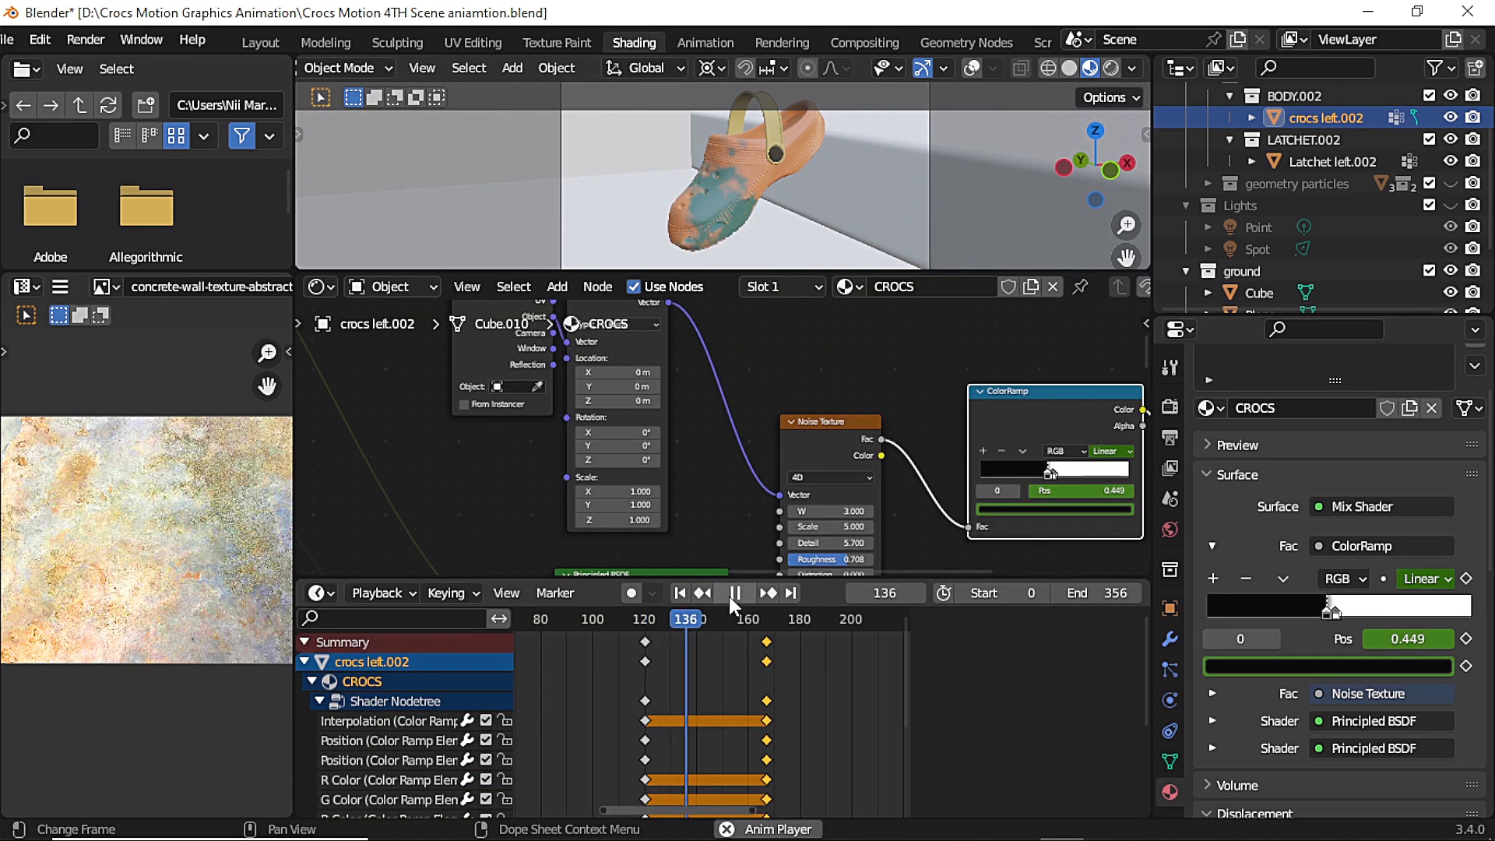
pyautogui.press('space')
pyautogui.hotkey('shift', 'ctrl', 'space')
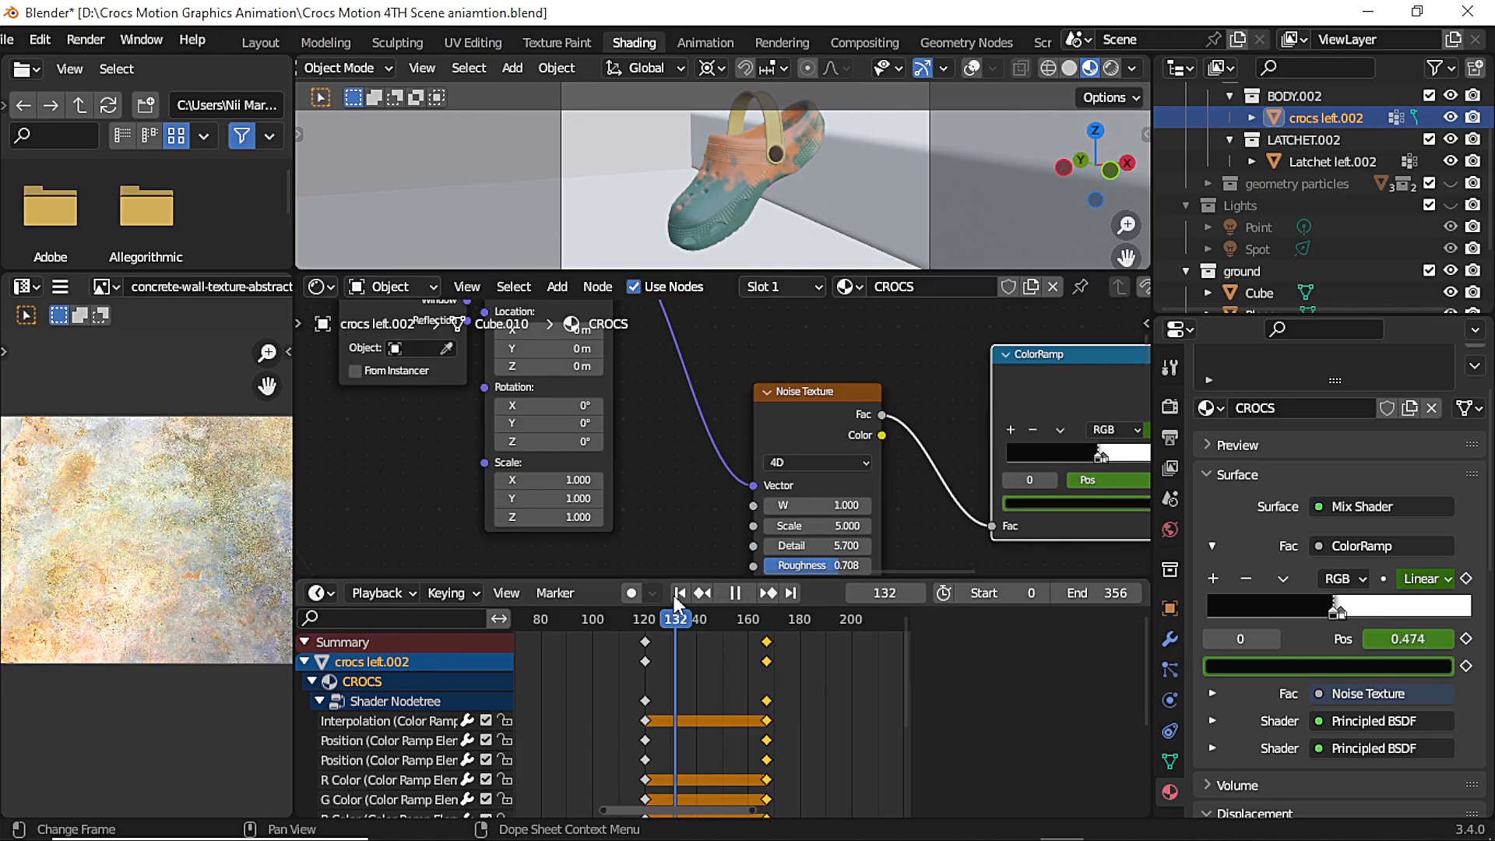
pyautogui.click(737, 590)
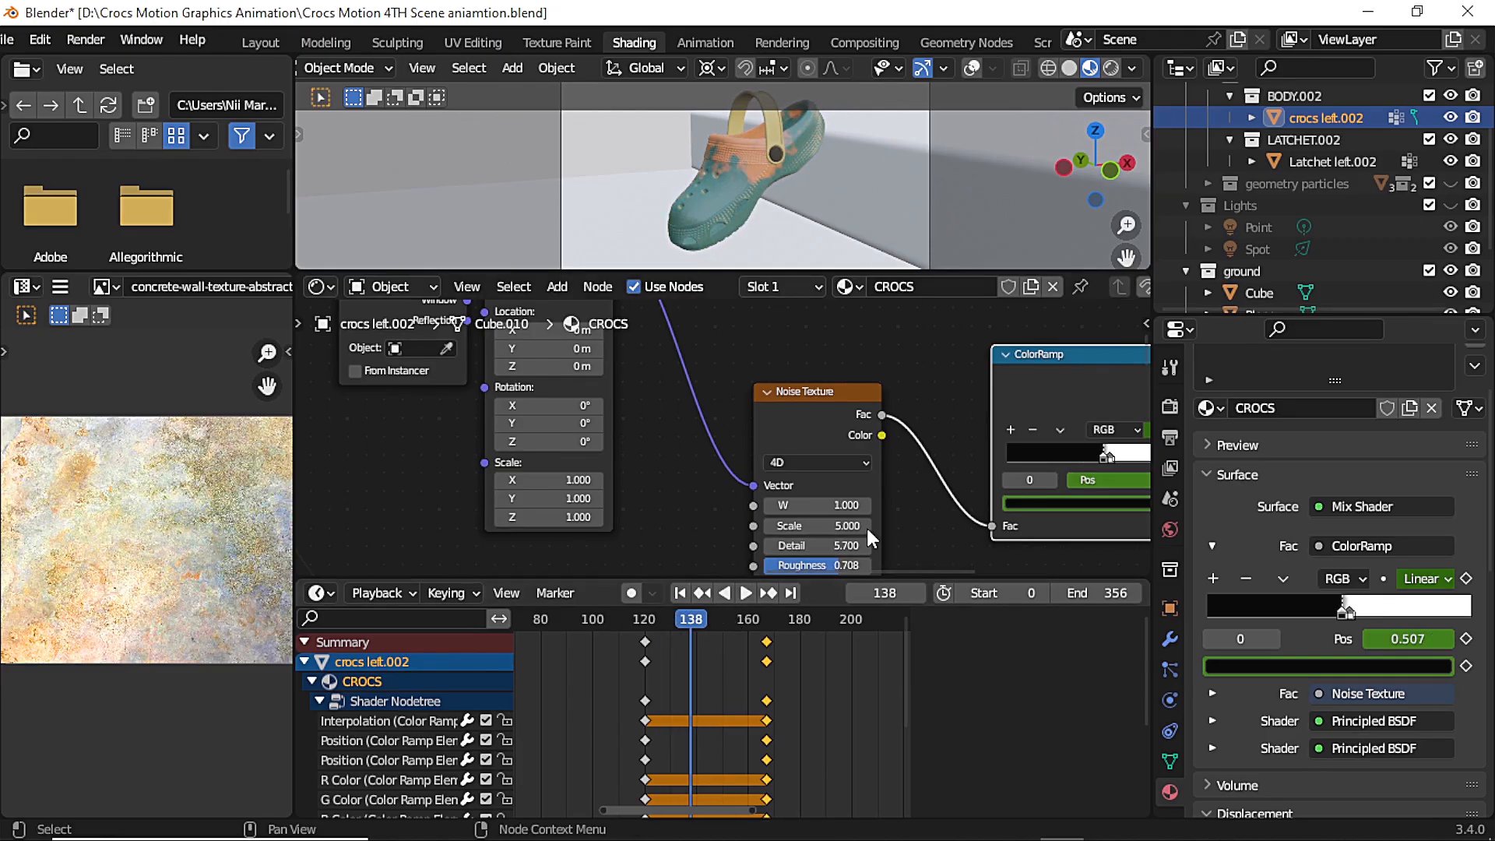
# Switch the Noise Texture from 4D to 3D
pyautogui.moveTo(866, 522); pyautogui.dragTo(866, 470, button='middle')
pyautogui.click(826, 412)
pyautogui.click(807, 472)
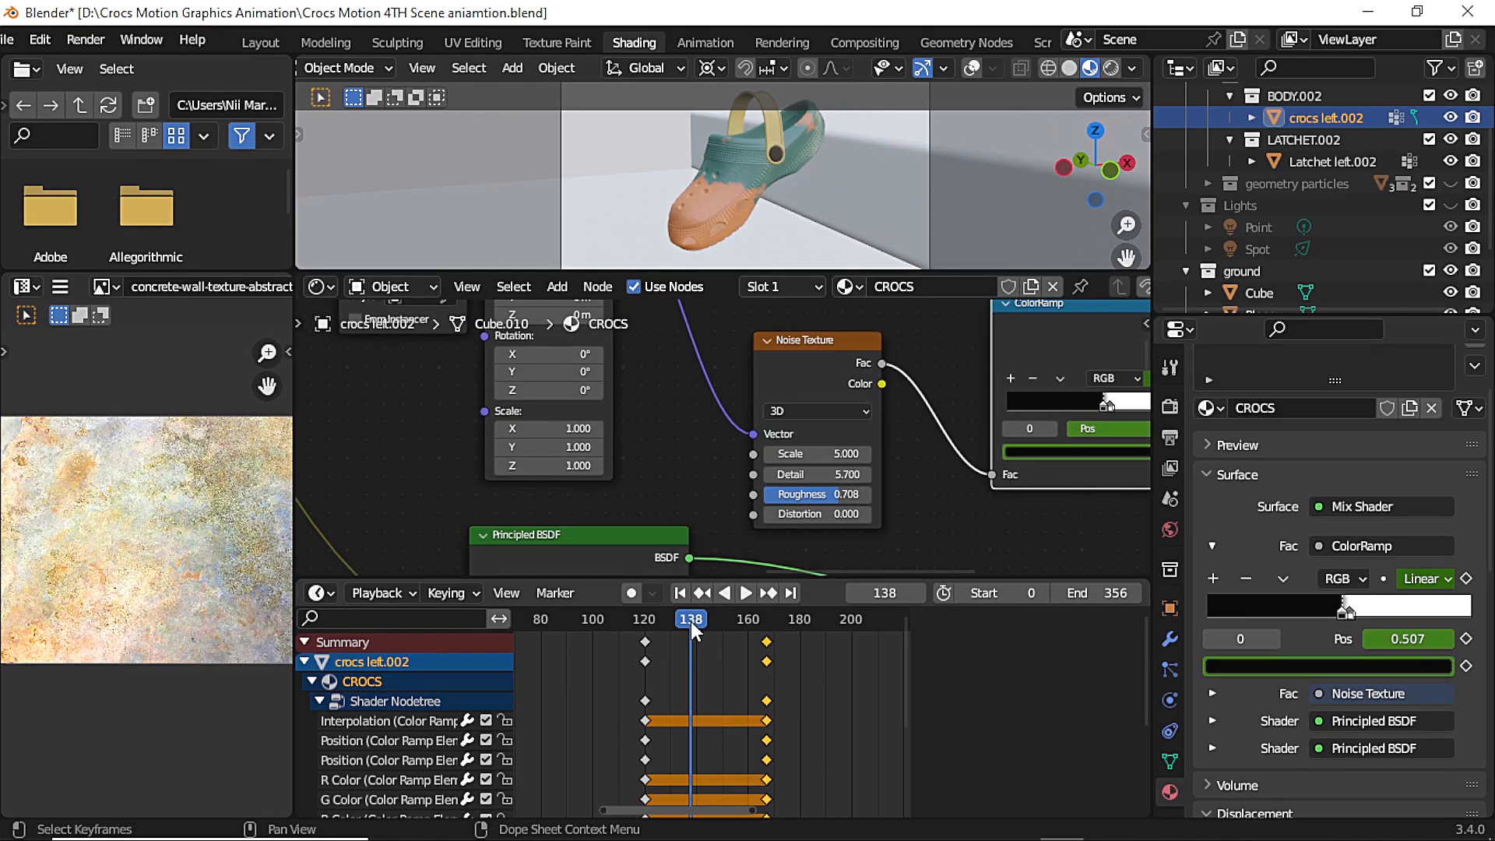
# Play back the color transition from its start with the 3D noise
pyautogui.moveTo(690, 622); pyautogui.dragTo(654, 621)
pyautogui.press('space')
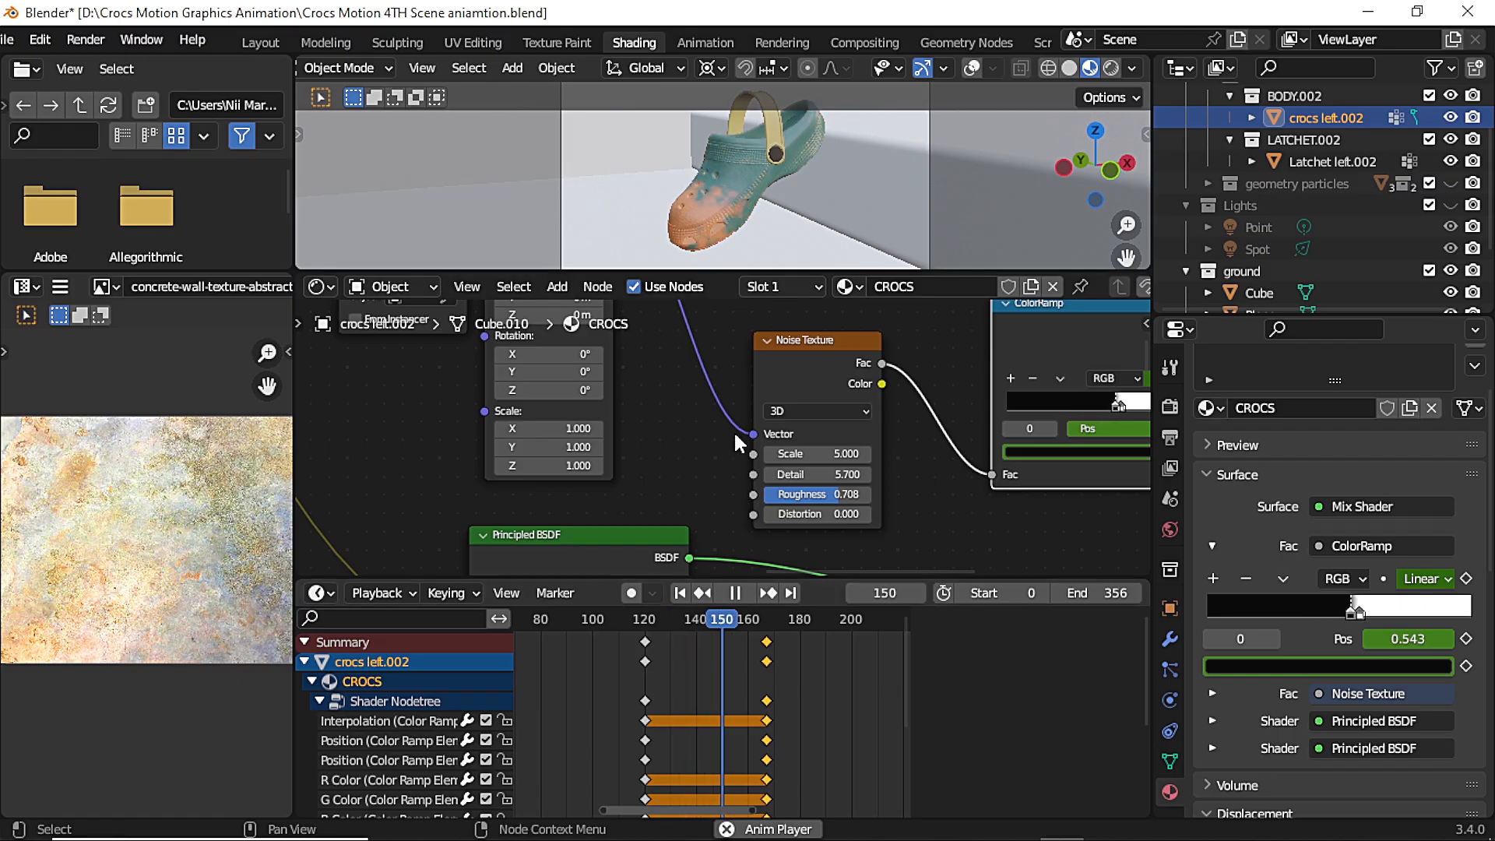
pyautogui.press('space')
pyautogui.moveTo(827, 432); pyautogui.dragTo(834, 495, button='middle')
pyautogui.moveTo(732, 623); pyautogui.dragTo(662, 621)
# Set the noise Mapping node's Z rotation to 180° and play back the color transition from its start
pyautogui.moveTo(678, 476)
pyautogui.mouseDown(button='middle')
pyautogui.moveTo(696, 508)
pyautogui.moveTo(686, 472)
pyautogui.mouseUp(button='middle')
pyautogui.click(602, 449)
pyautogui.write('180')
pyautogui.press('Return')
pyautogui.press('space')
pyautogui.press('space')
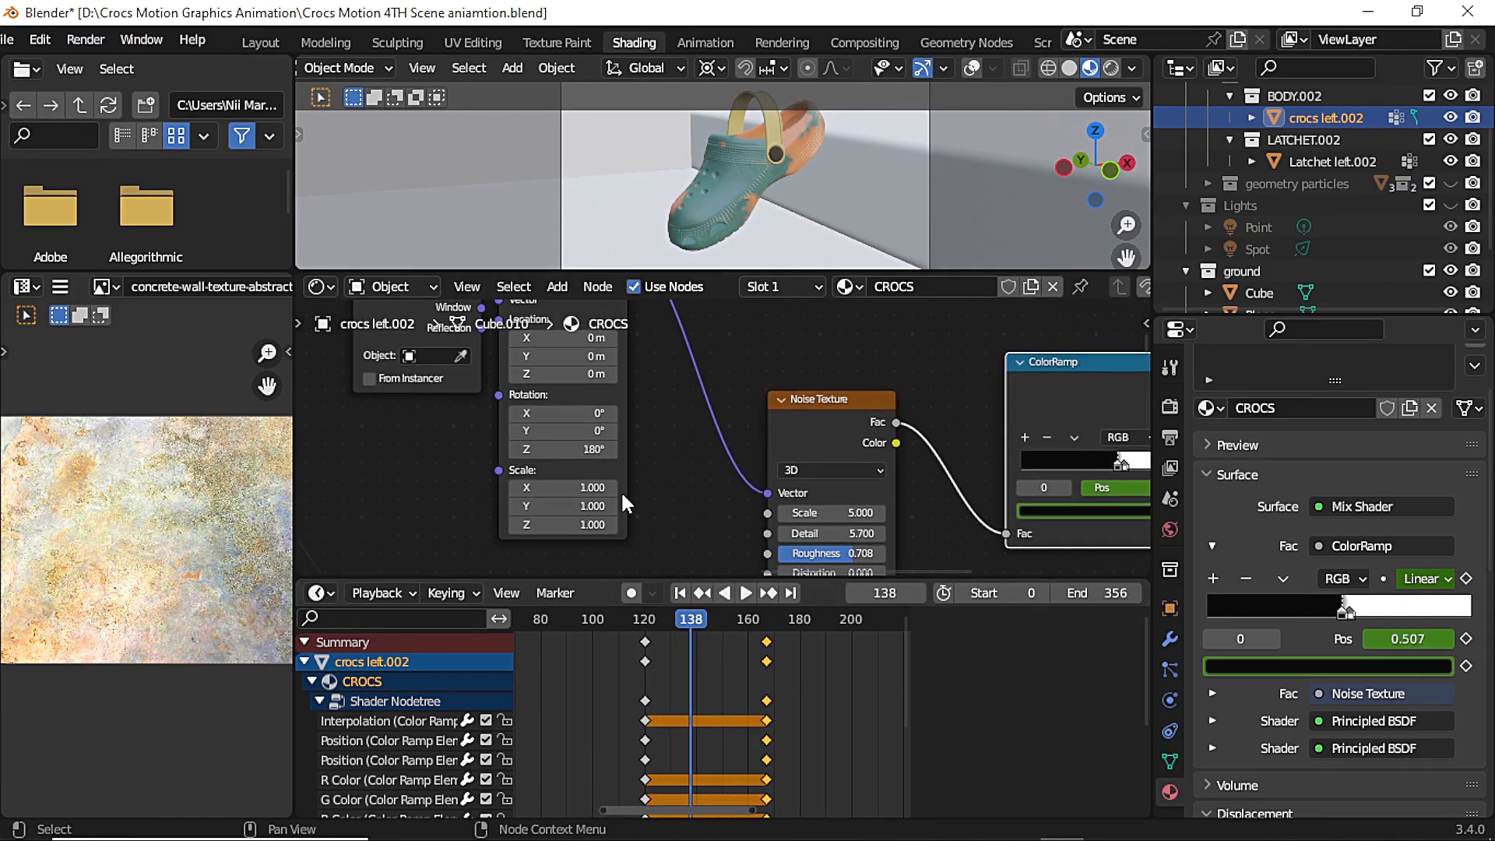
pyautogui.moveTo(688, 620)
pyautogui.mouseDown()
pyautogui.moveTo(647, 617)
pyautogui.moveTo(663, 620)
pyautogui.mouseUp()
pyautogui.press('space')
pyautogui.press('space')
pyautogui.press('space')
pyautogui.scroll(1, 595, 449)
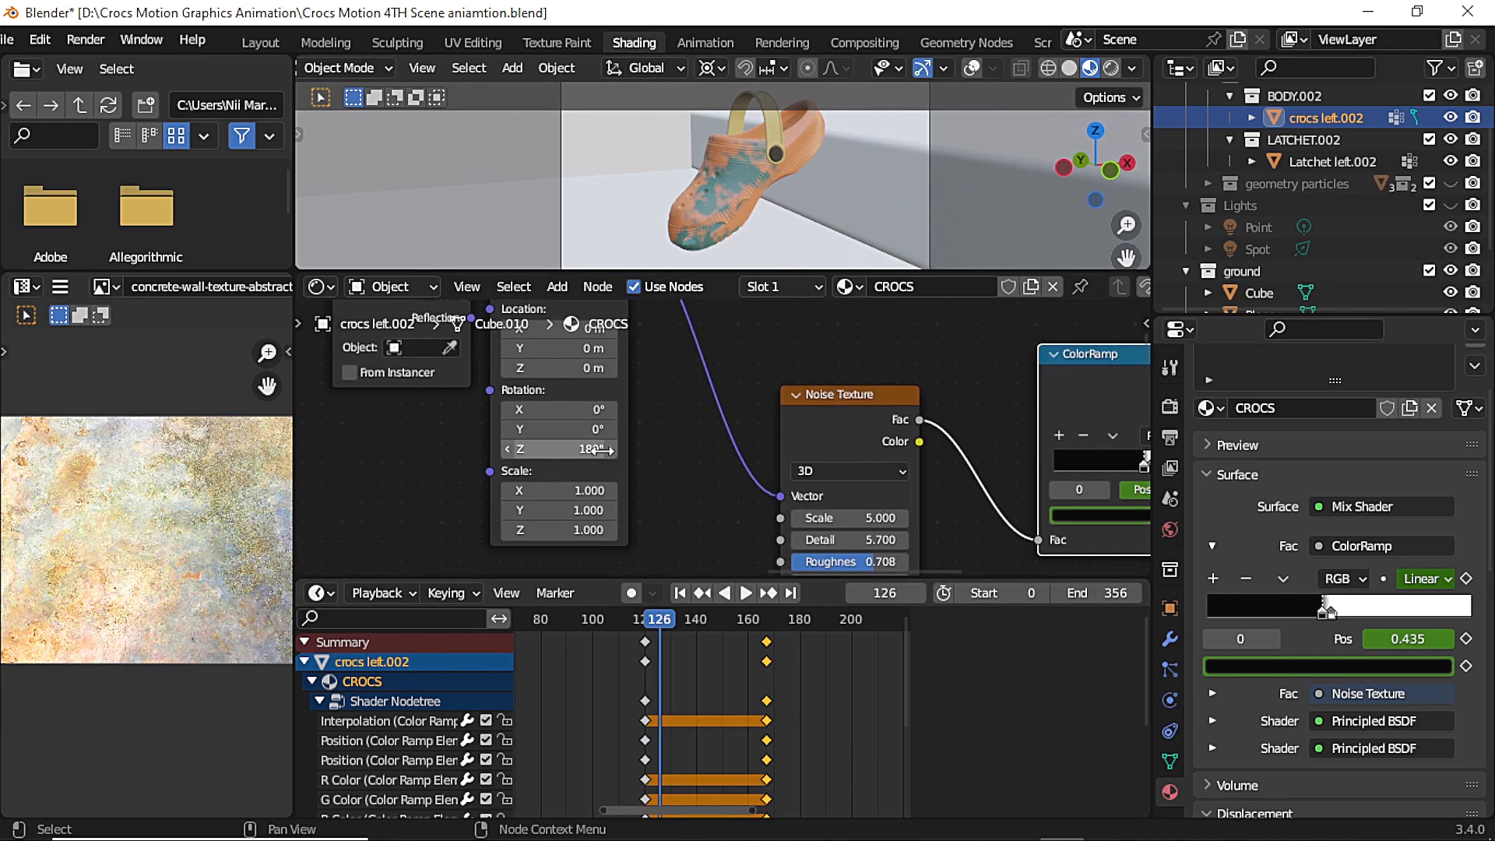
# Reset the Mapping node's Z rotation to 0° and set its Y rotation to 180°
pyautogui.press('Return')
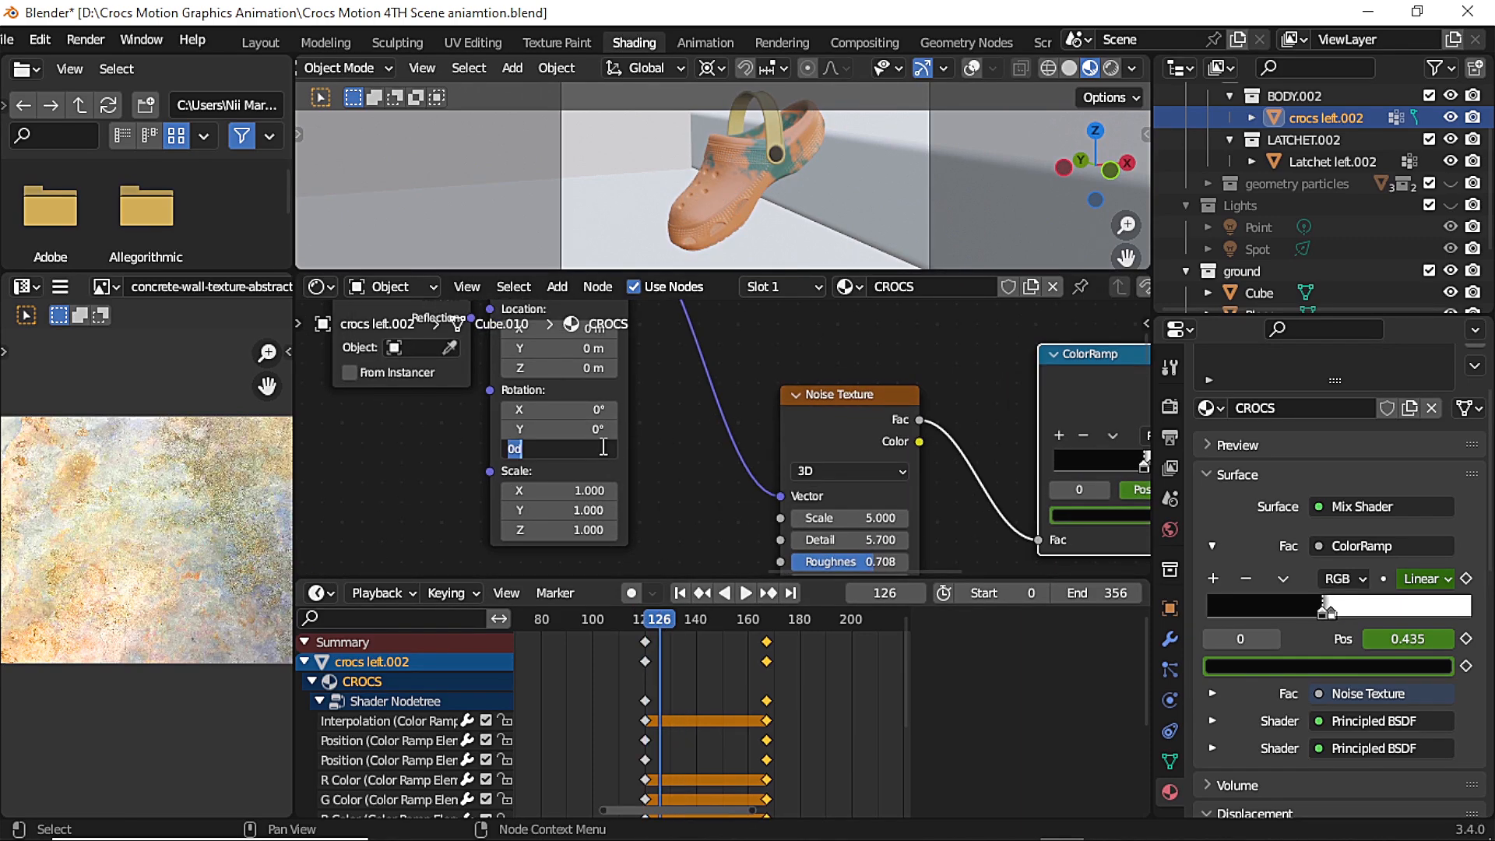
pyautogui.write('60')
pyautogui.press('Return')
pyautogui.press('Return')
pyautogui.click(599, 429)
pyautogui.write('18')
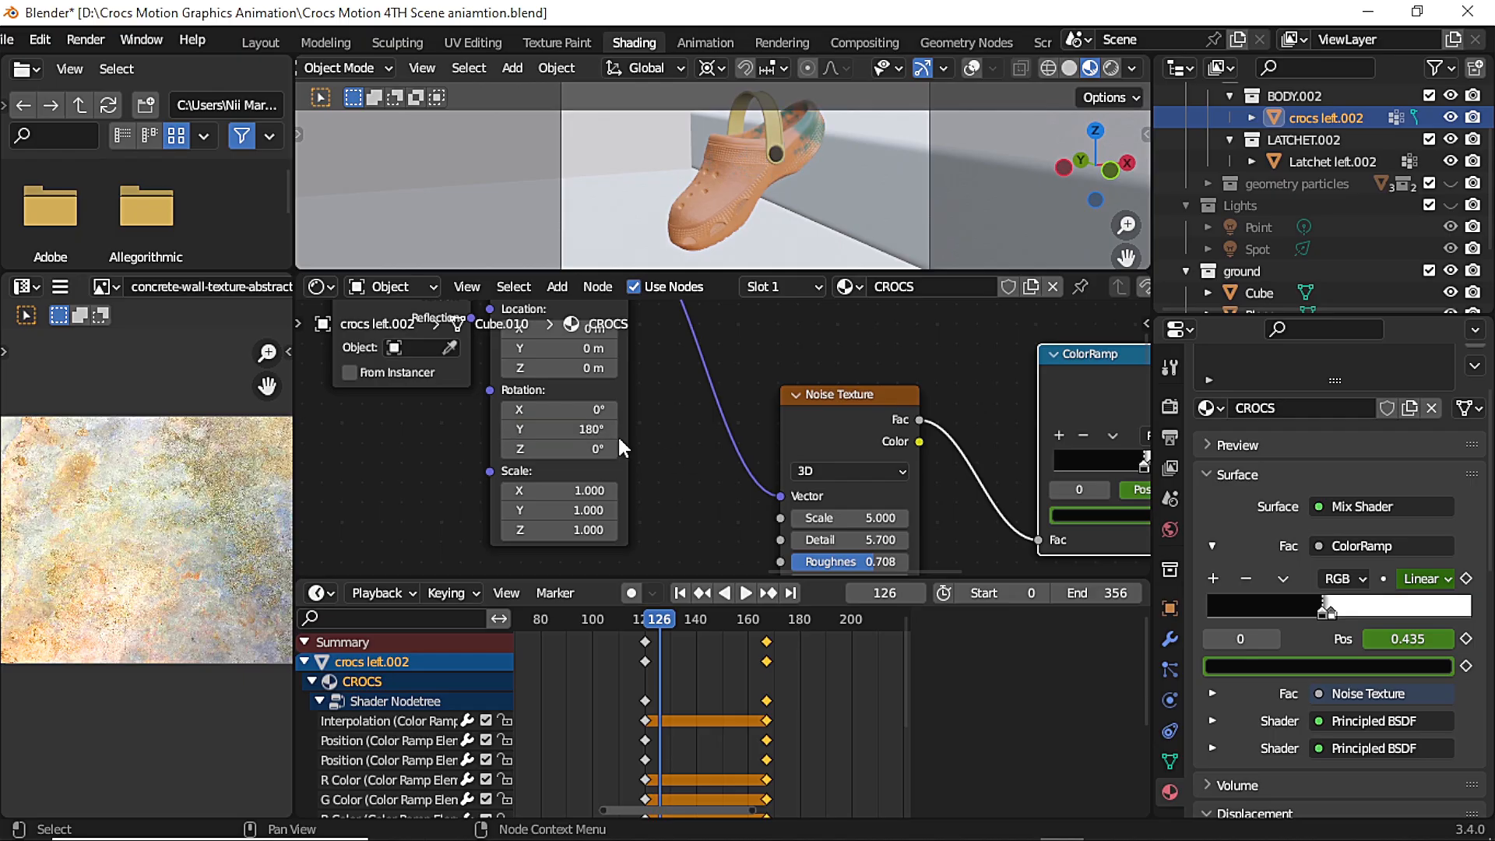
pyautogui.write('0')
pyautogui.press('Return')
# Set the Mapping node's rotation to X 180° and Y 0°, and play back the transition
pyautogui.click(590, 410)
pyautogui.write('180')
pyautogui.press('Return')
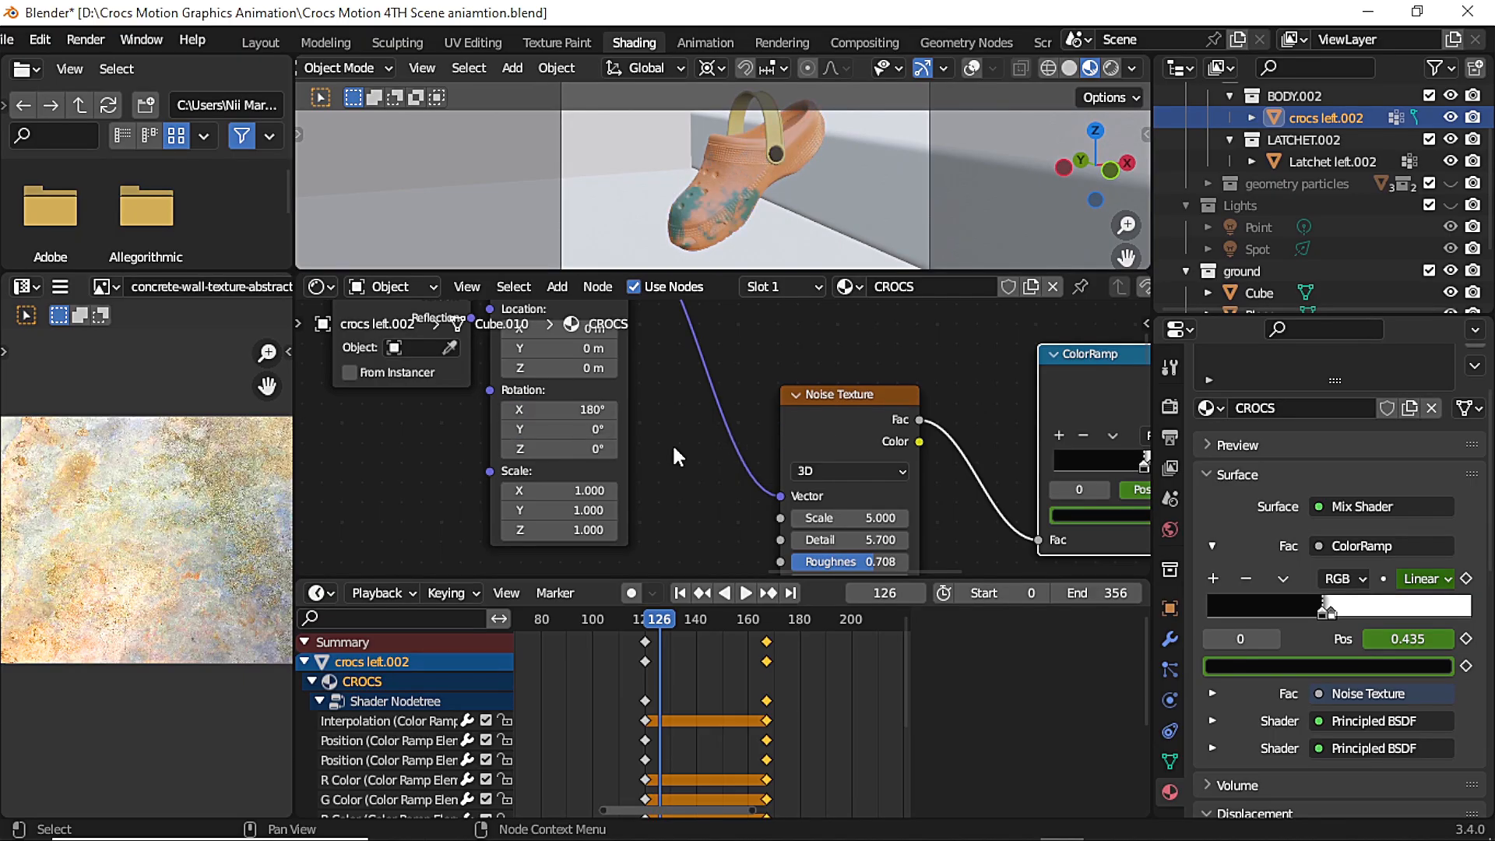
pyautogui.click(651, 617)
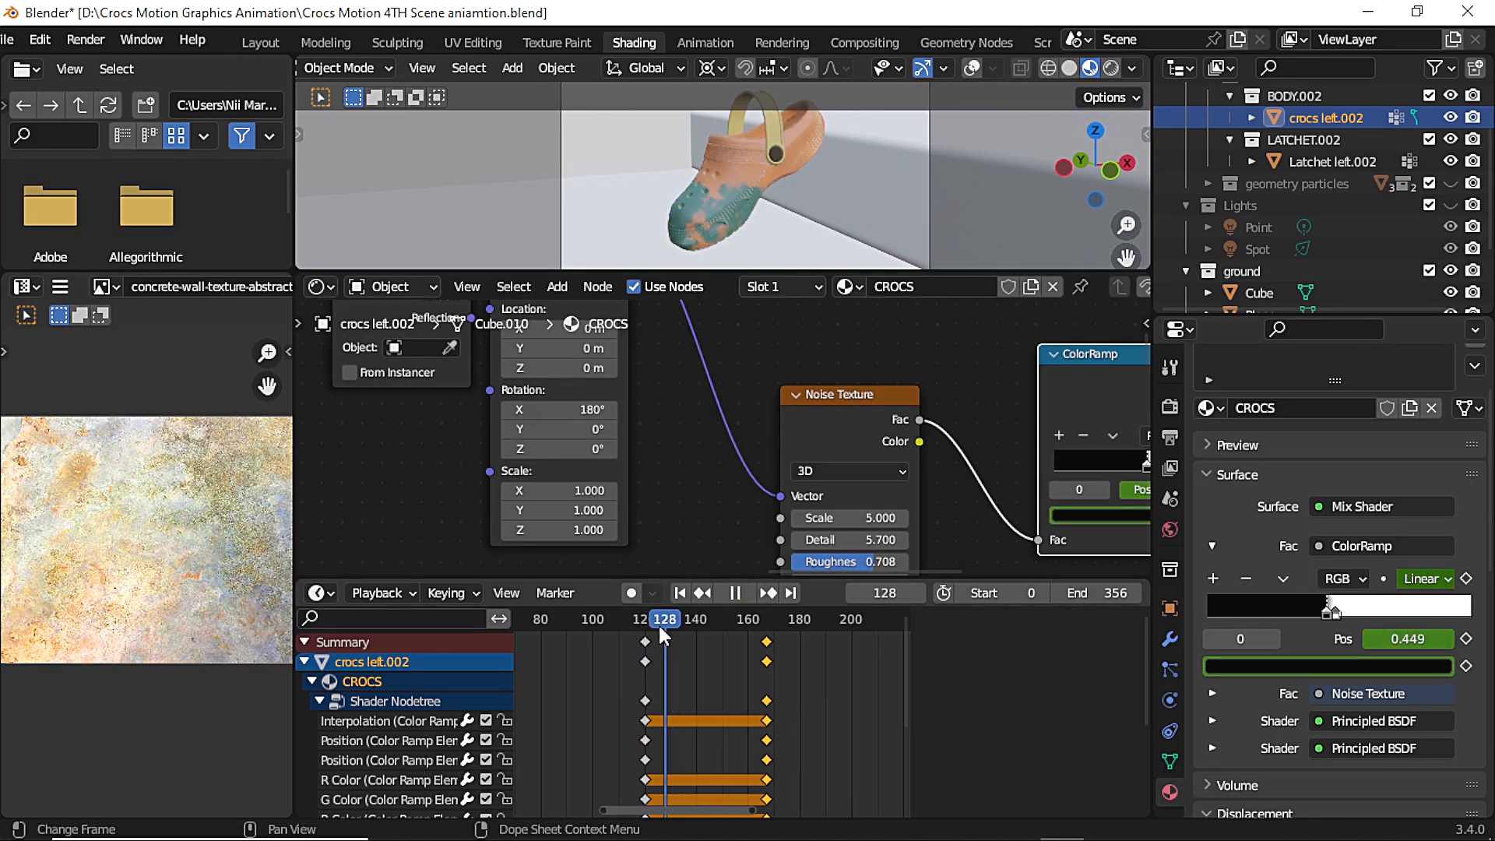
pyautogui.press('space')
# Set the Mapping node's X location to 0.1 m, keeping Y at 0 m, and replay the transition from its start
pyautogui.click(611, 350)
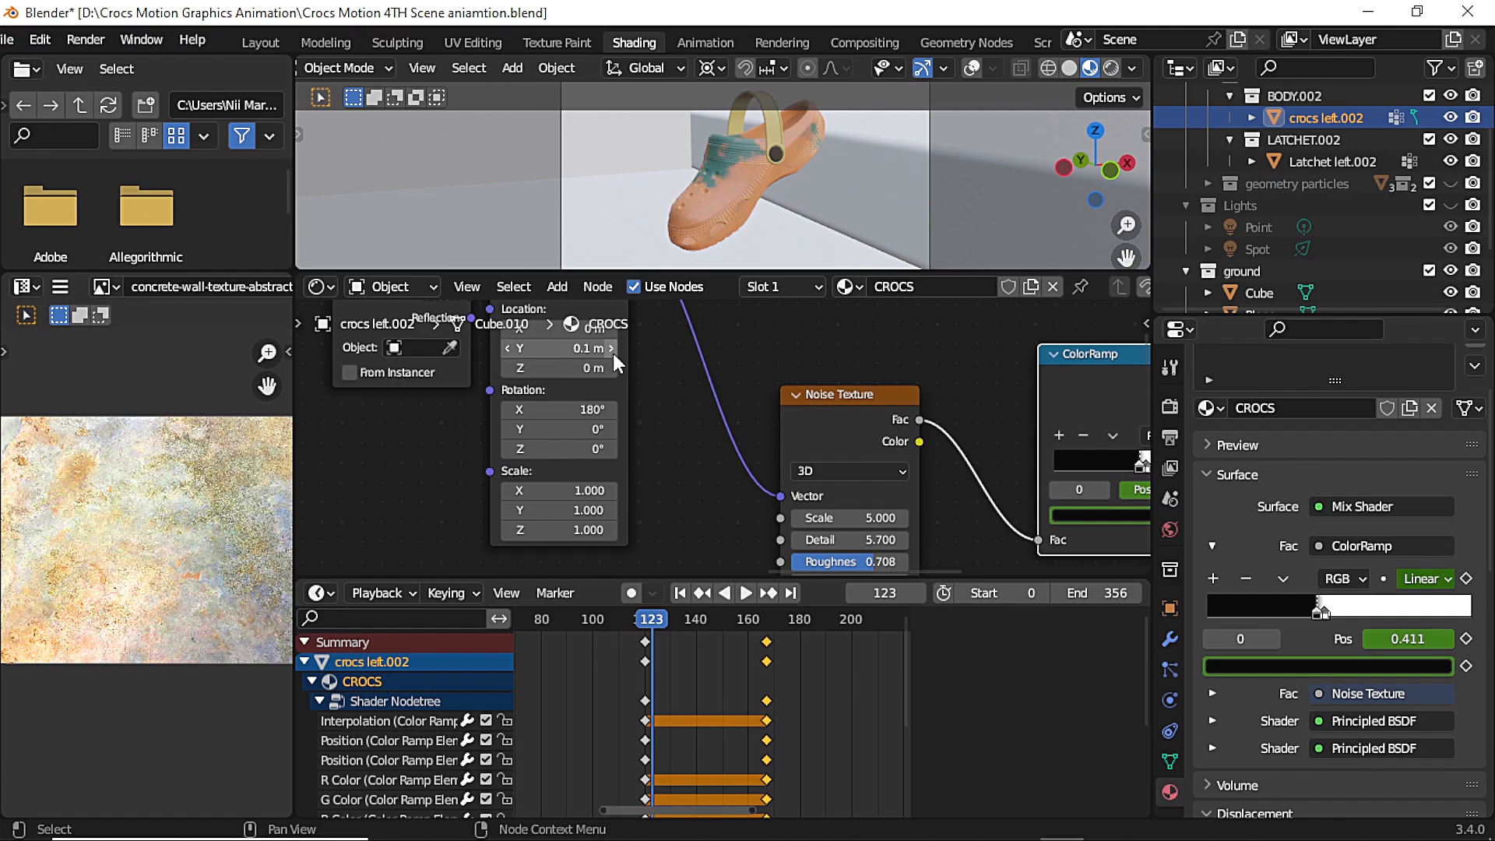
pyautogui.click(510, 349)
pyautogui.scroll(-1, 616, 331)
pyautogui.moveTo(616, 331); pyautogui.dragTo(618, 381, button='middle')
pyautogui.click(619, 380)
pyautogui.press('space')
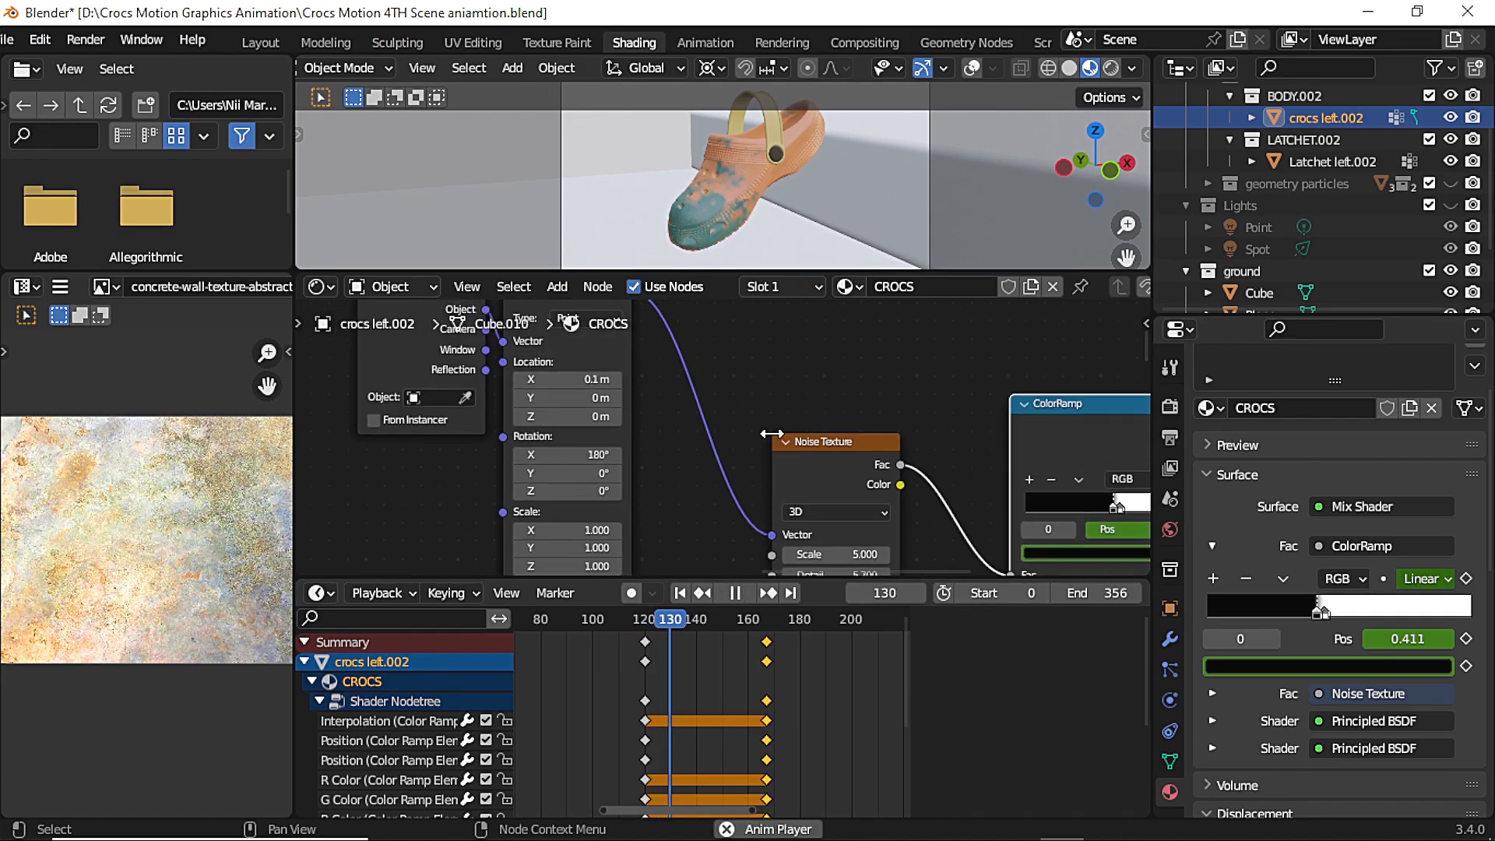
pyautogui.press('space')
pyautogui.click(649, 619)
pyautogui.press('space')
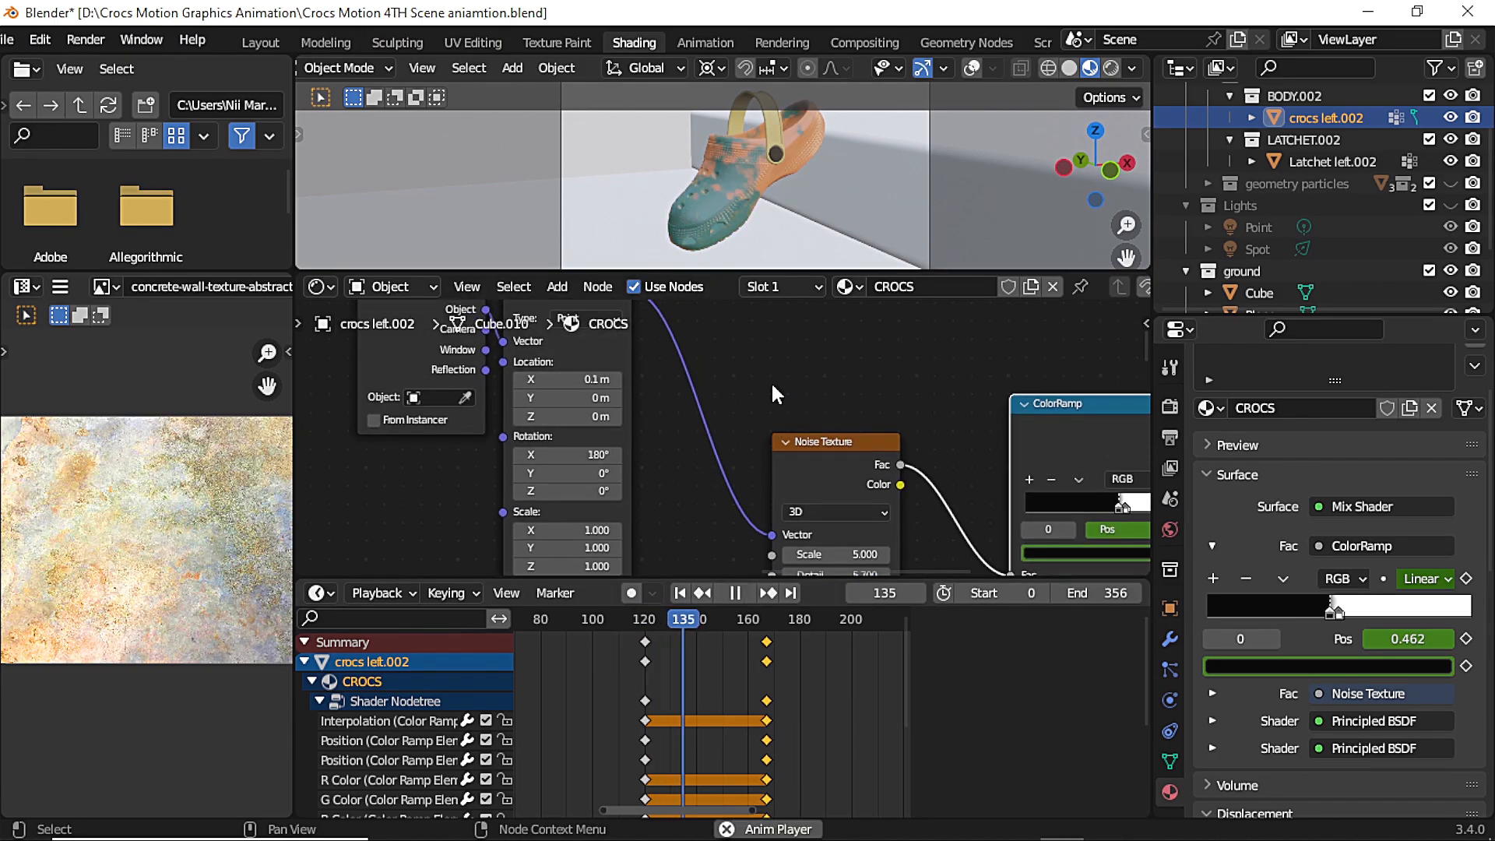
pyautogui.press('space')
pyautogui.click(651, 619)
pyautogui.press('space')
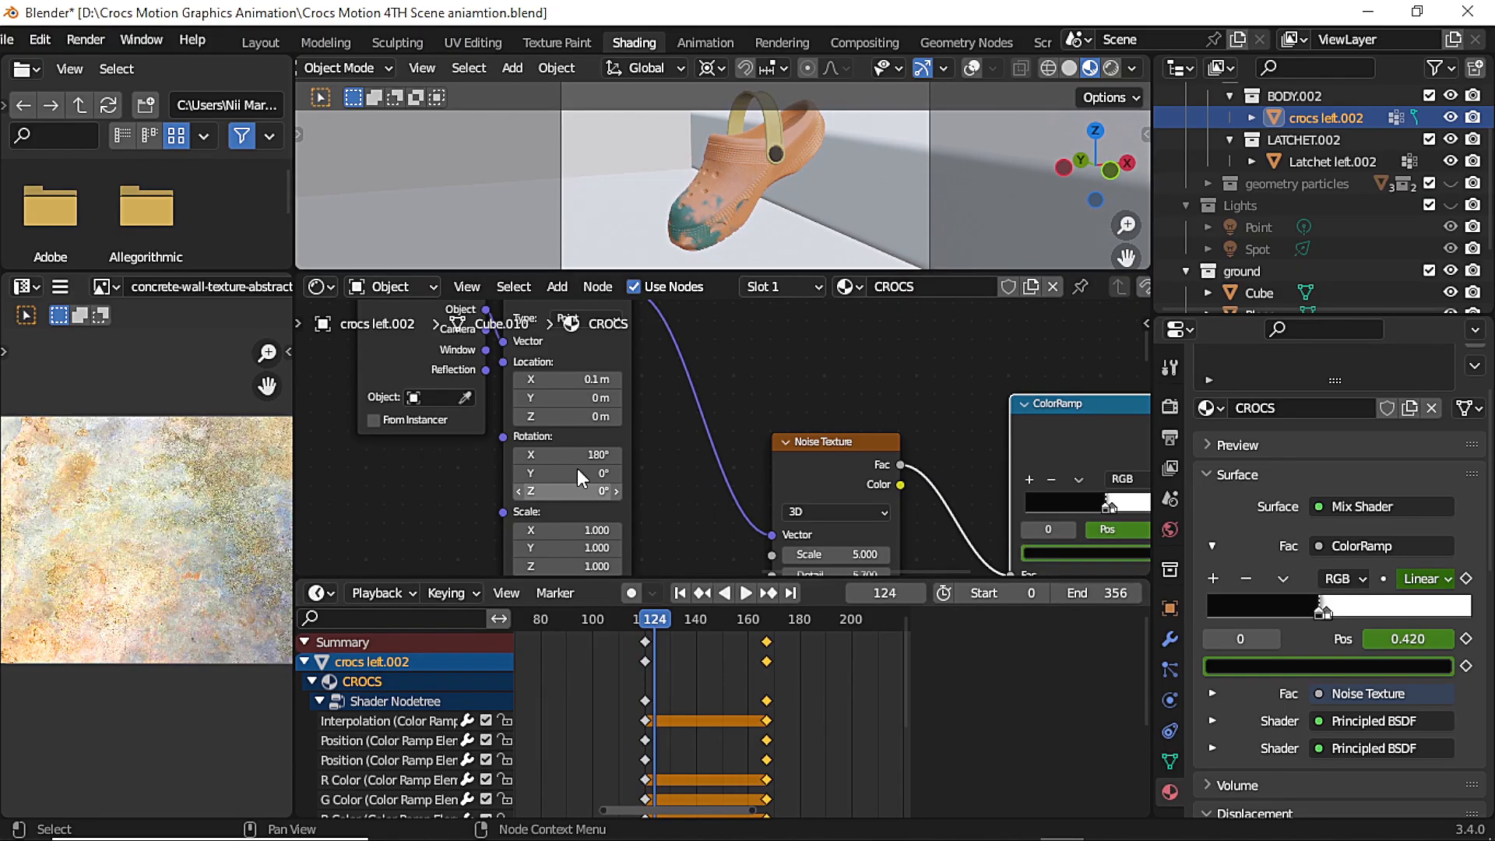
# Set the Mapping node's X rotation to 235° and play back the transition repeatedly from around frame 120
pyautogui.moveTo(519, 456); pyautogui.dragTo(561, 457)
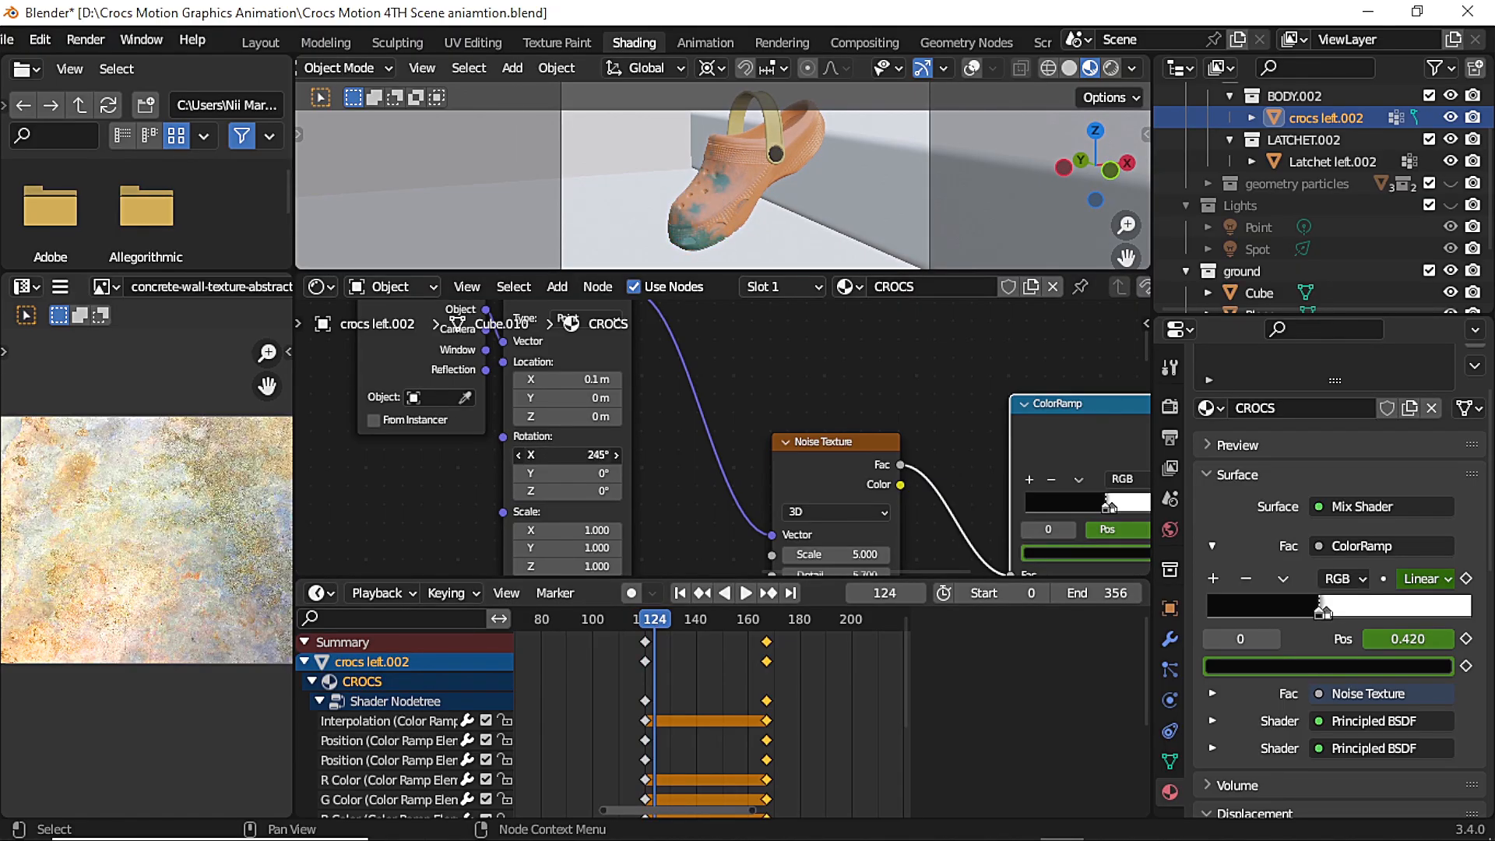
pyautogui.press('space')
pyautogui.press('space')
pyautogui.click(645, 621)
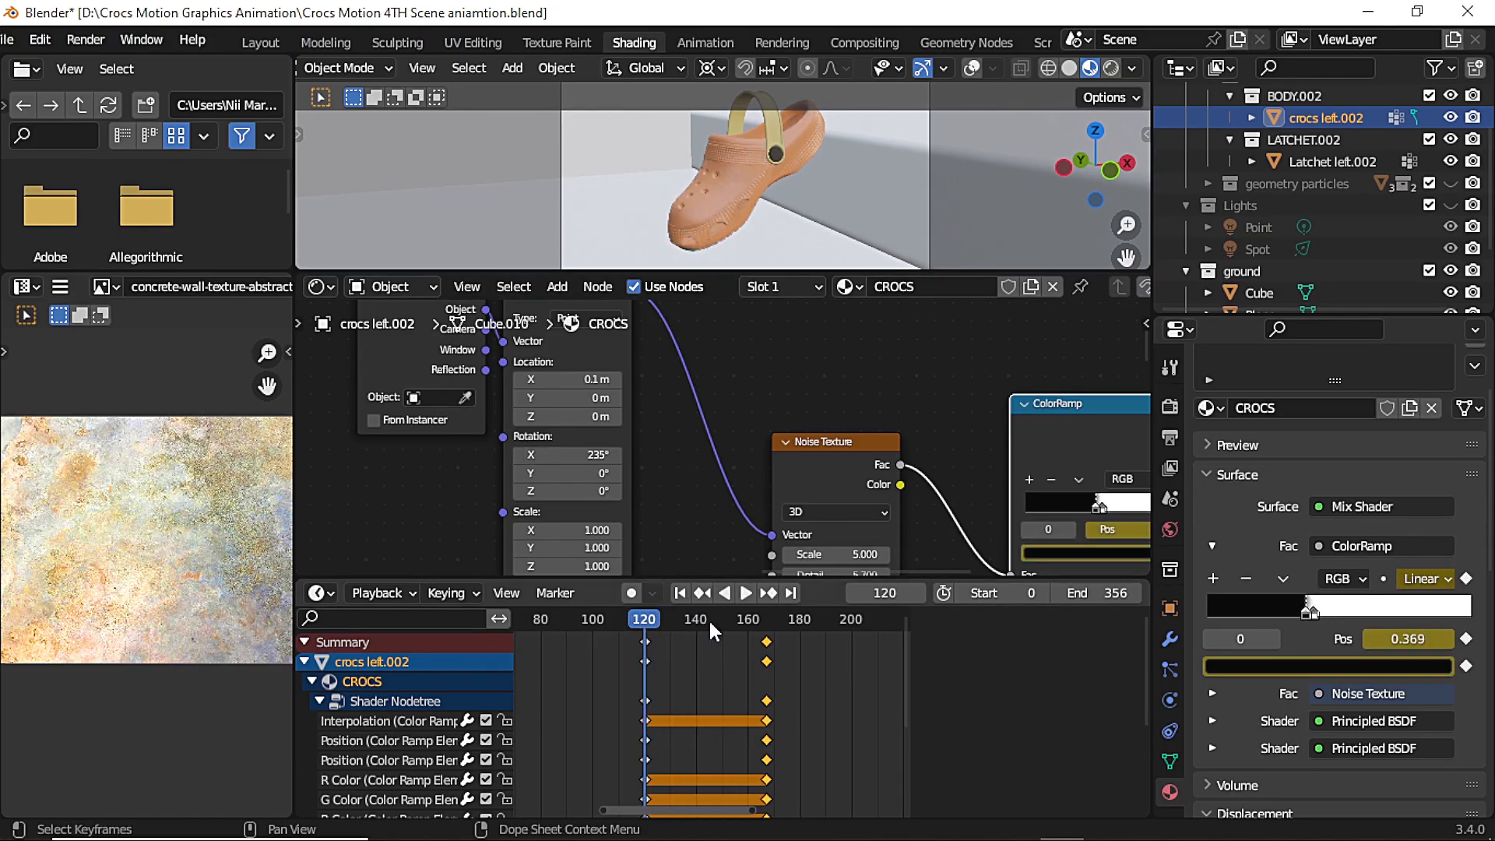
pyautogui.press('space')
pyautogui.press('space')
pyautogui.click(650, 612)
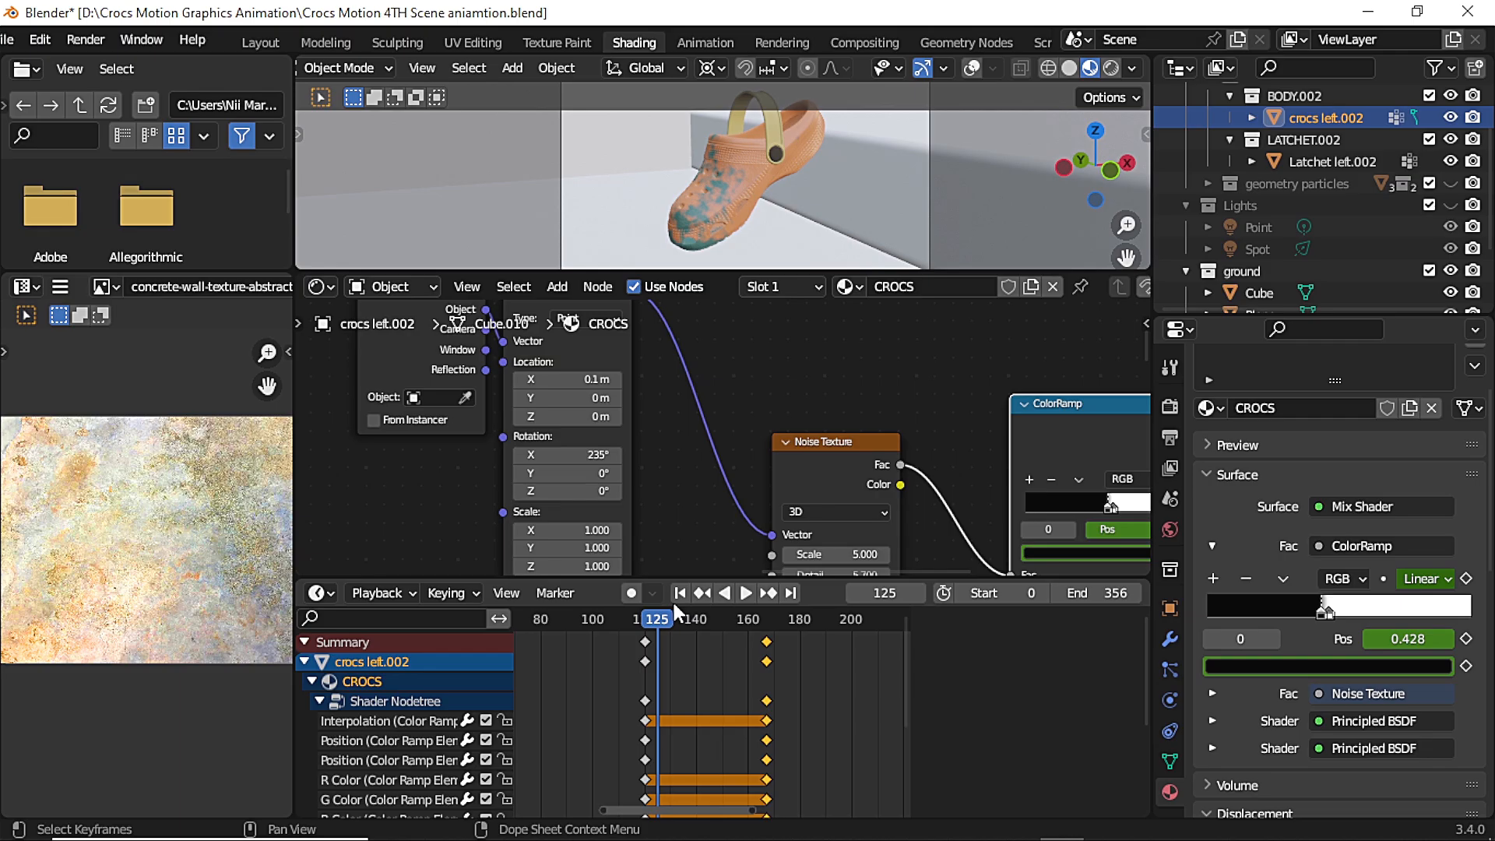
pyautogui.click(688, 620)
pyautogui.press('space')
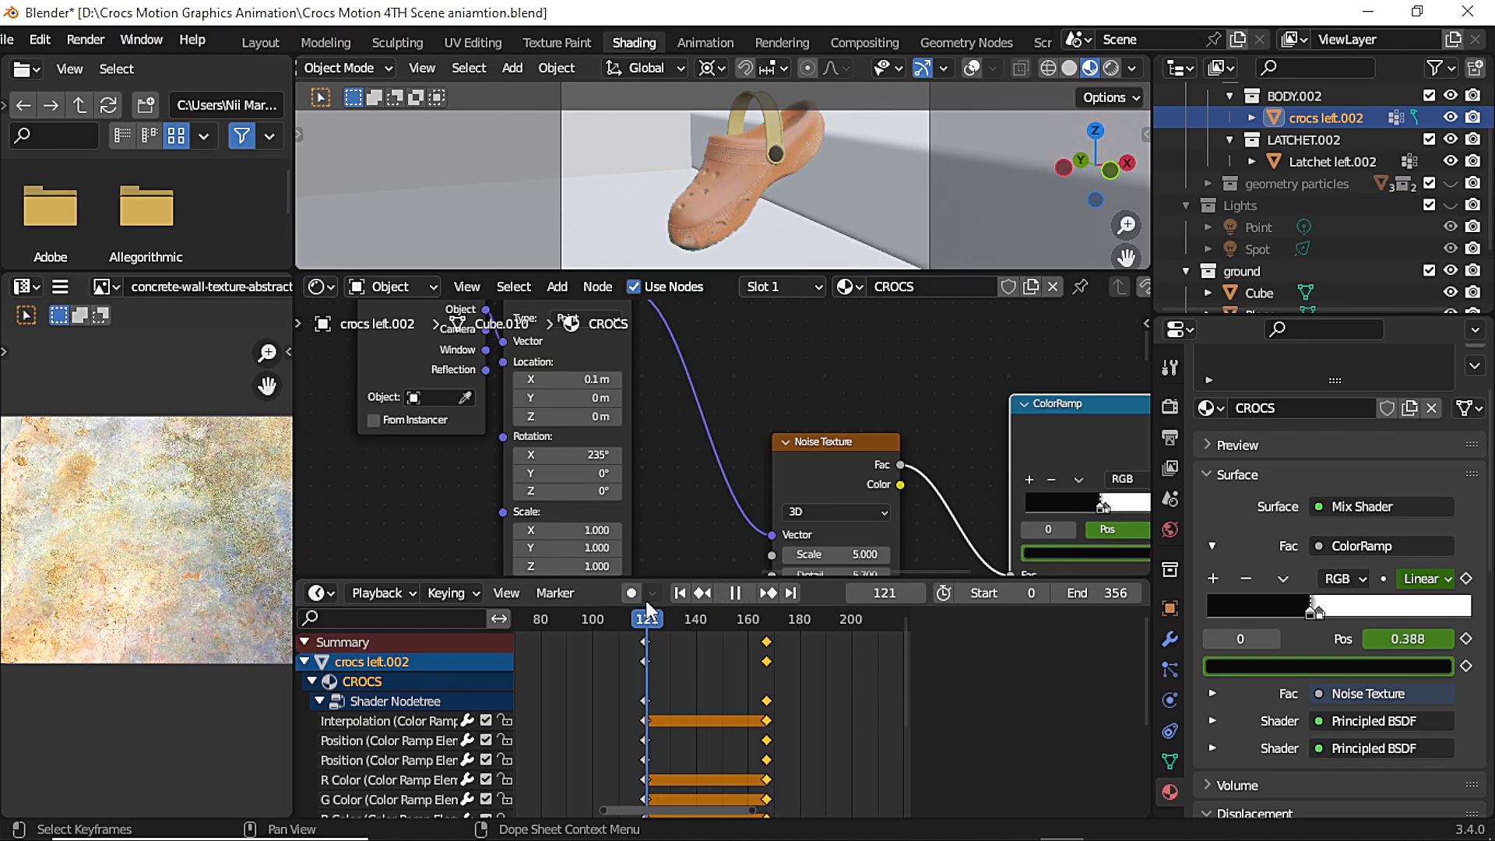
pyautogui.press('space')
pyautogui.press('space')
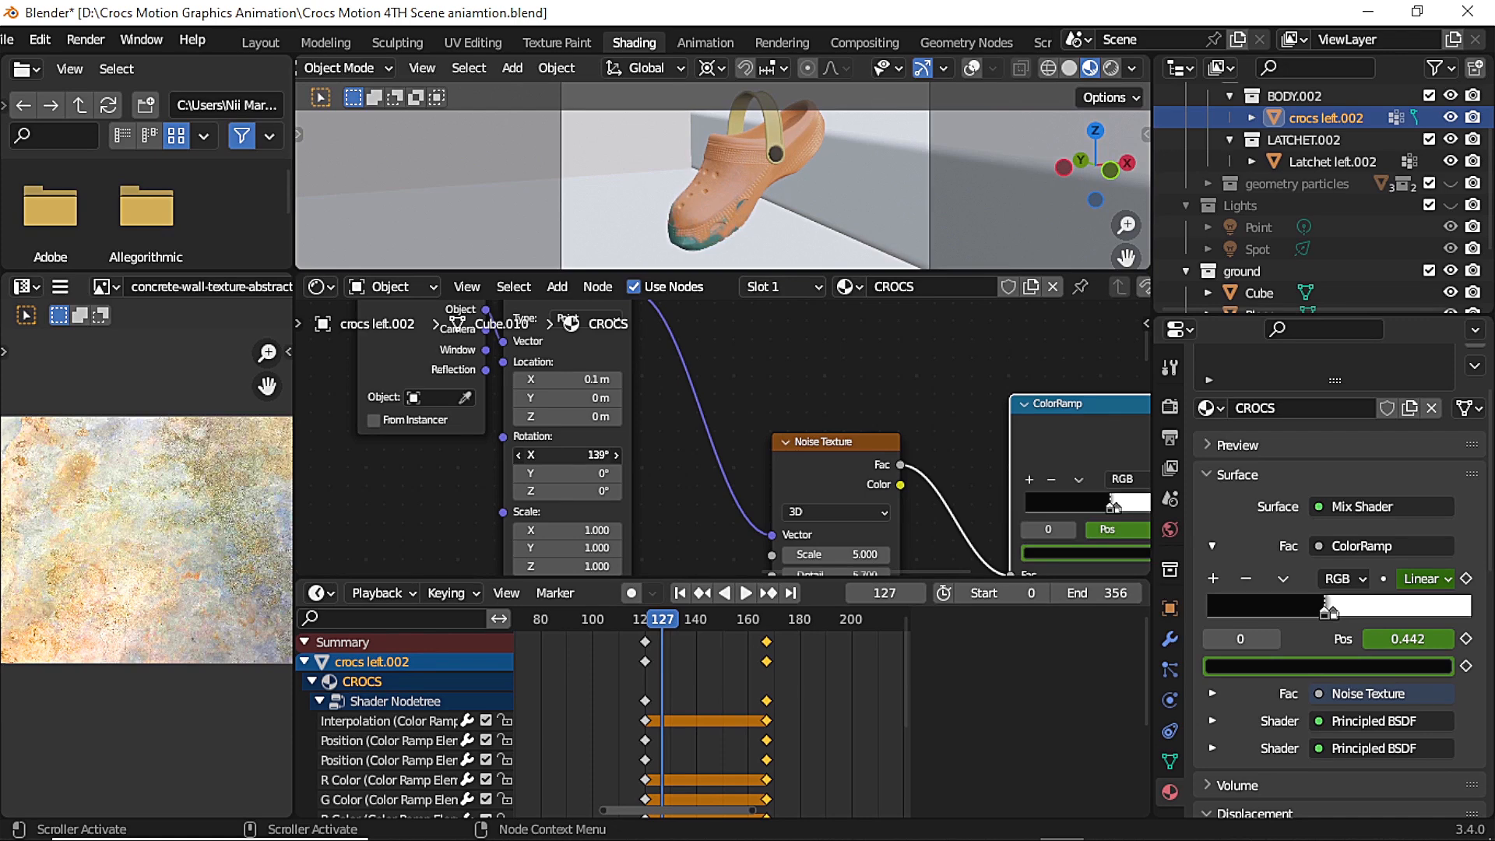
# Undo the last X rotation change on the Mapping node and replay the transition
pyautogui.press('space')
pyautogui.press('space')
pyautogui.hotkey('ctrl', 'z')
pyautogui.press('space')
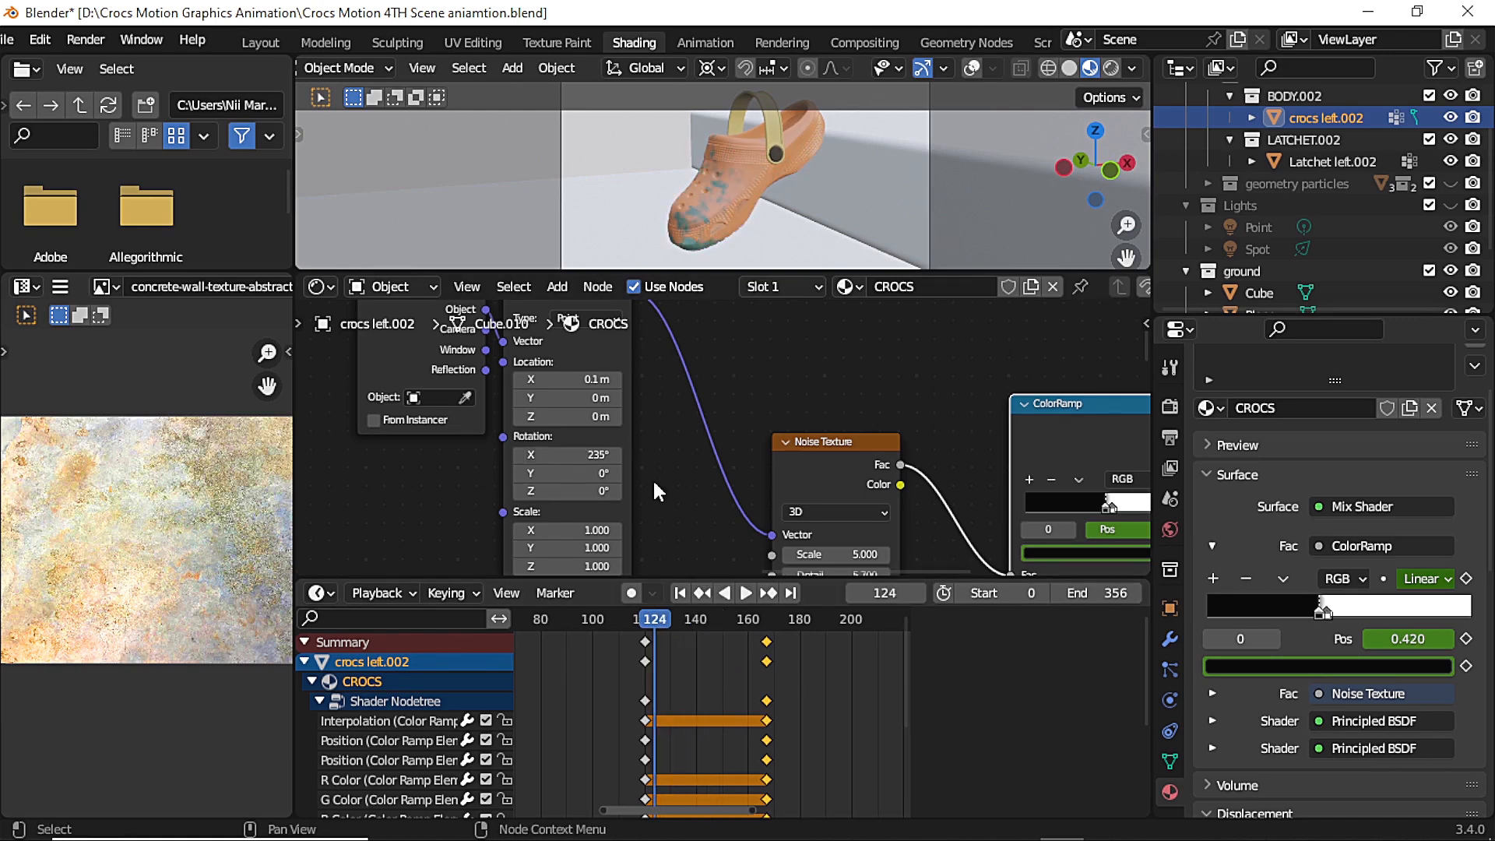
pyautogui.press('space')
# Move the transition's end keyframes to frame 203 and play back the slower color change from its start
pyautogui.moveTo(662, 619)
pyautogui.mouseDown()
pyautogui.moveTo(683, 623)
pyautogui.moveTo(647, 616)
pyautogui.mouseUp()
pyautogui.click(736, 636)
pyautogui.click(767, 642)
pyautogui.press('g')
pyautogui.click(901, 661)
pyautogui.press('space')
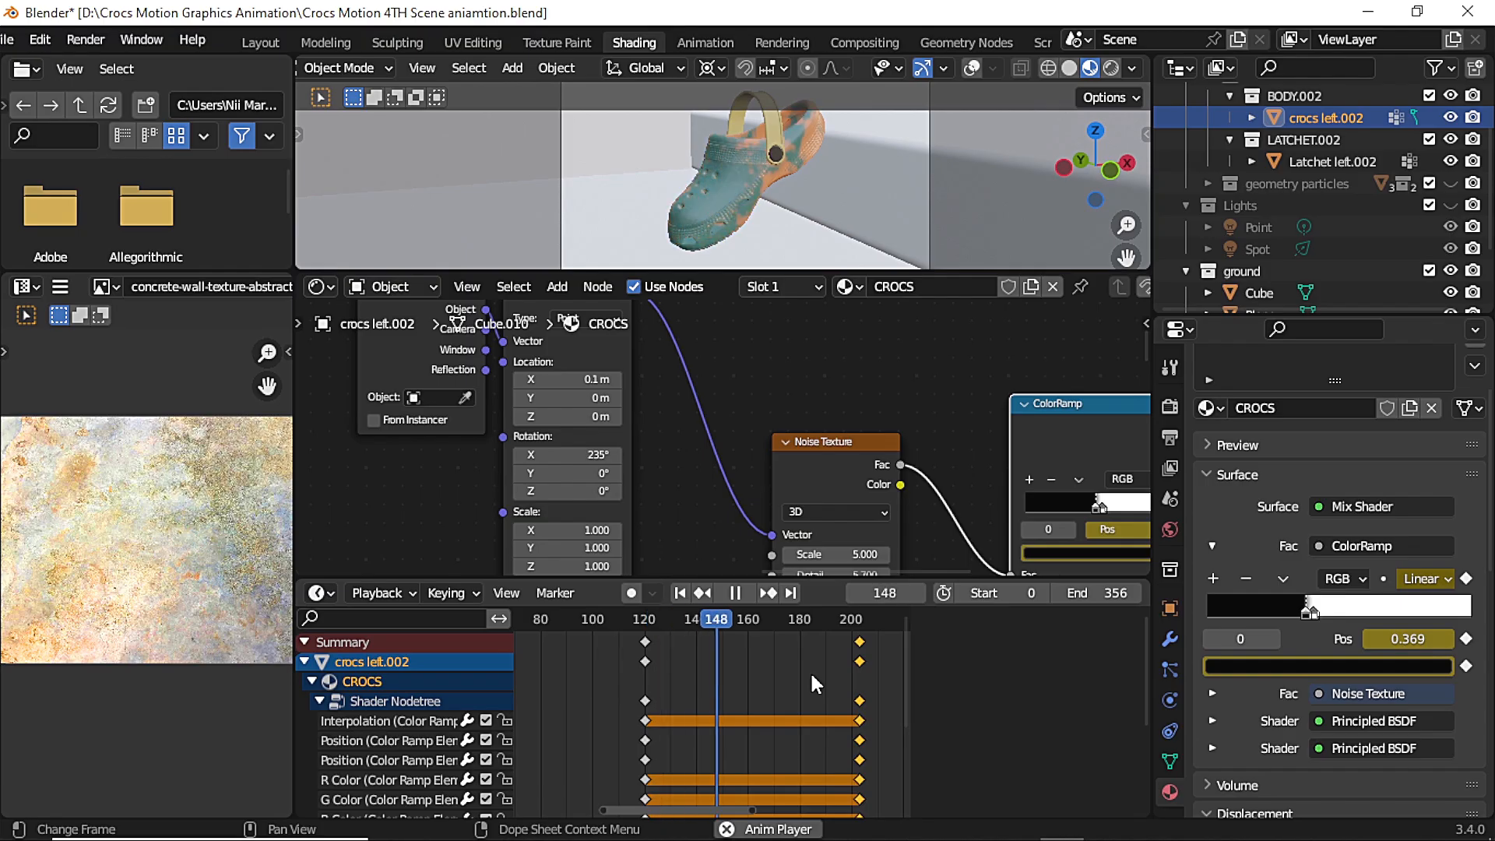
pyautogui.press('space')
pyautogui.moveTo(755, 623); pyautogui.dragTo(652, 624)
pyautogui.press('space')
pyautogui.press('space')
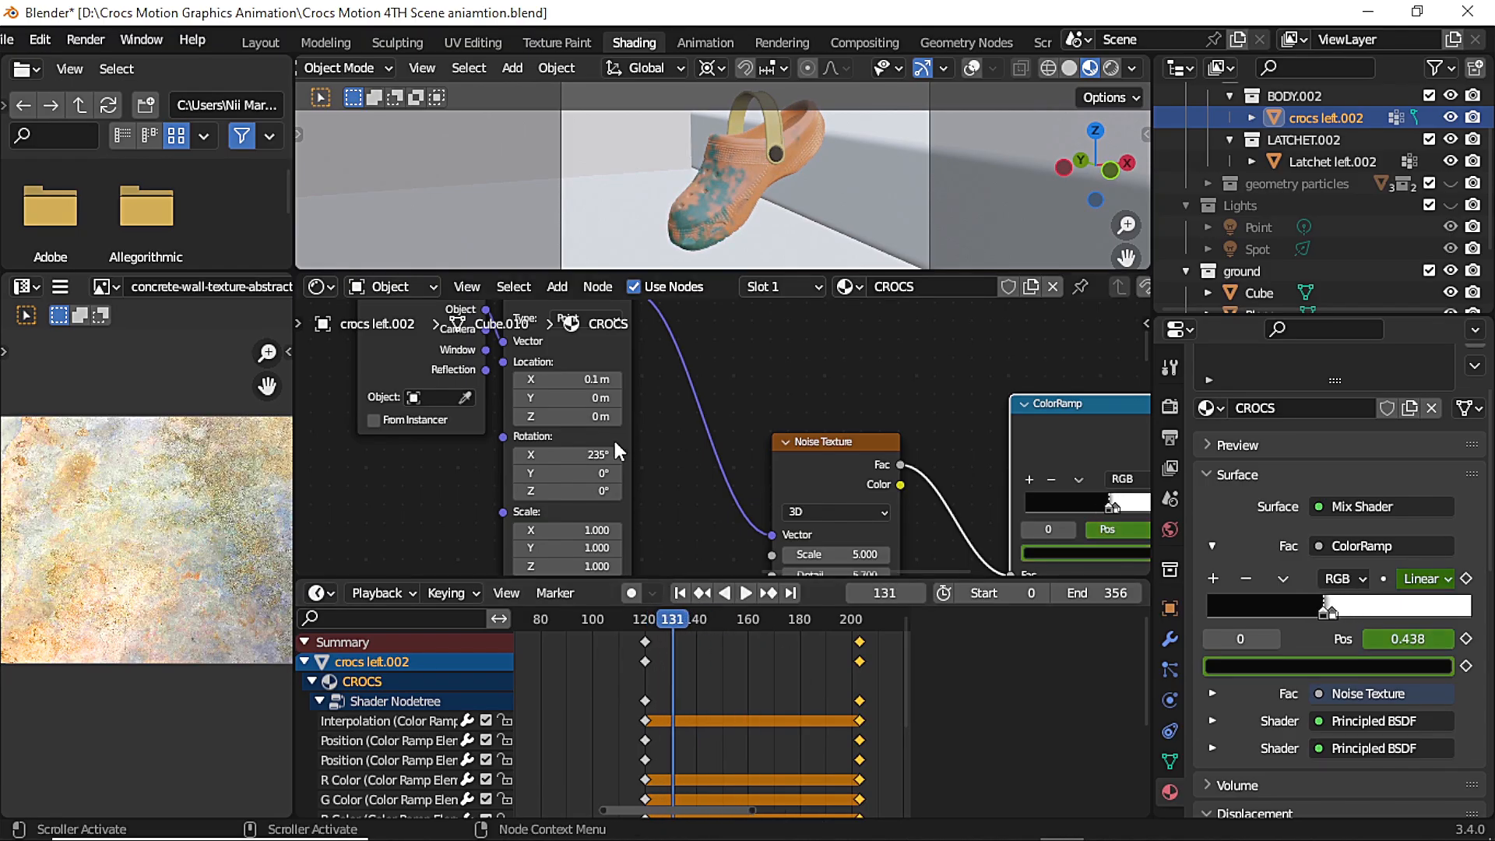
# Set the Mapping node's X rotation to 244° and play the transition from frame 120
pyautogui.moveTo(594, 454); pyautogui.dragTo(589, 454)
pyautogui.moveTo(676, 619); pyautogui.dragTo(646, 617)
pyautogui.press('space')
pyautogui.press('space')
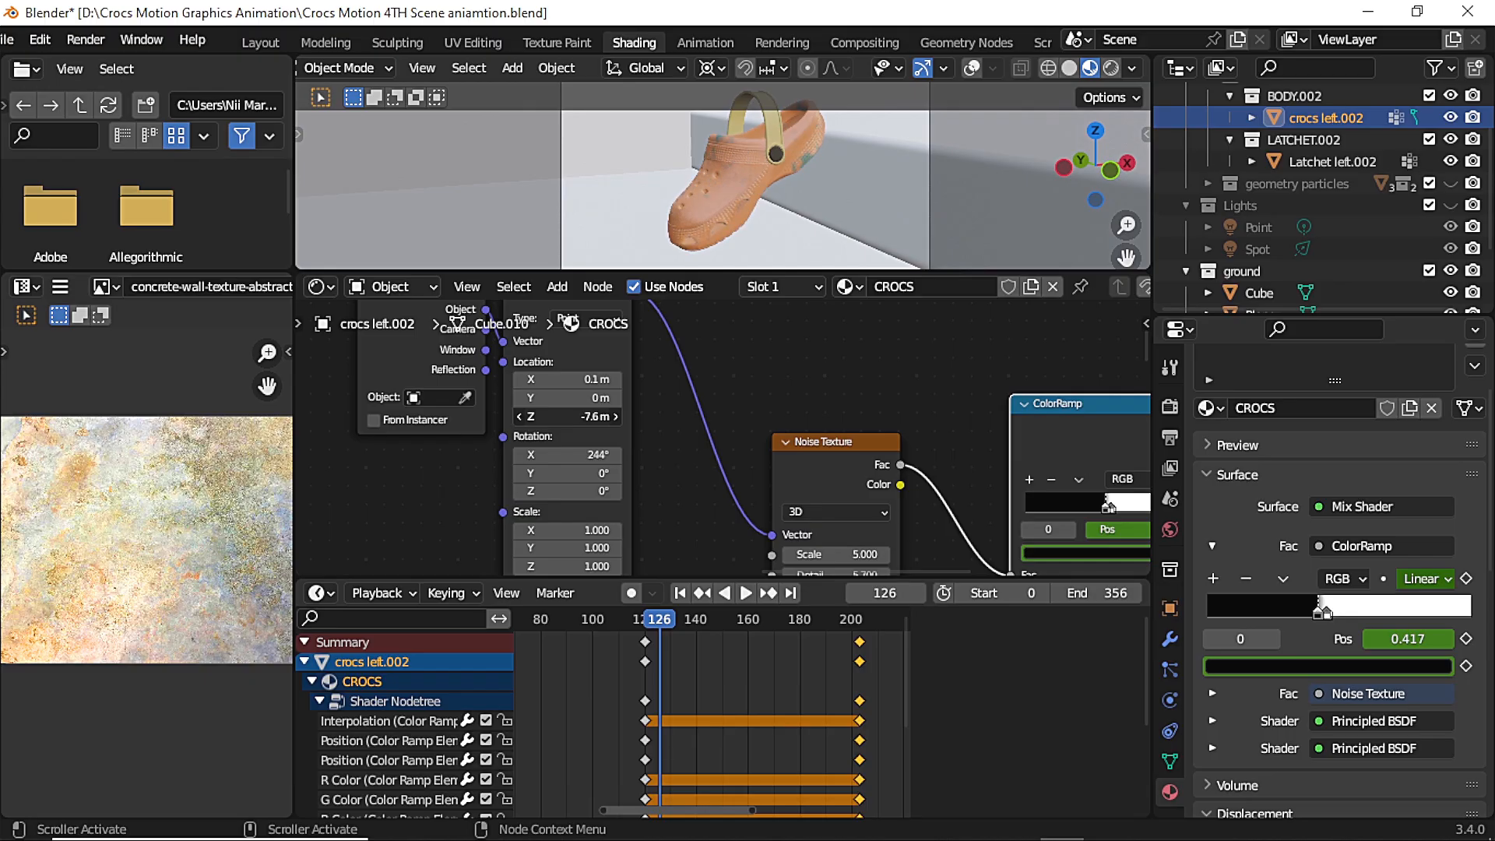
# Try shifting the noise along Z and Y, then reset both Mapping location values to 0 m
pyautogui.moveTo(580, 416); pyautogui.dragTo(586, 416)
pyautogui.write('0')
pyautogui.press('Return')
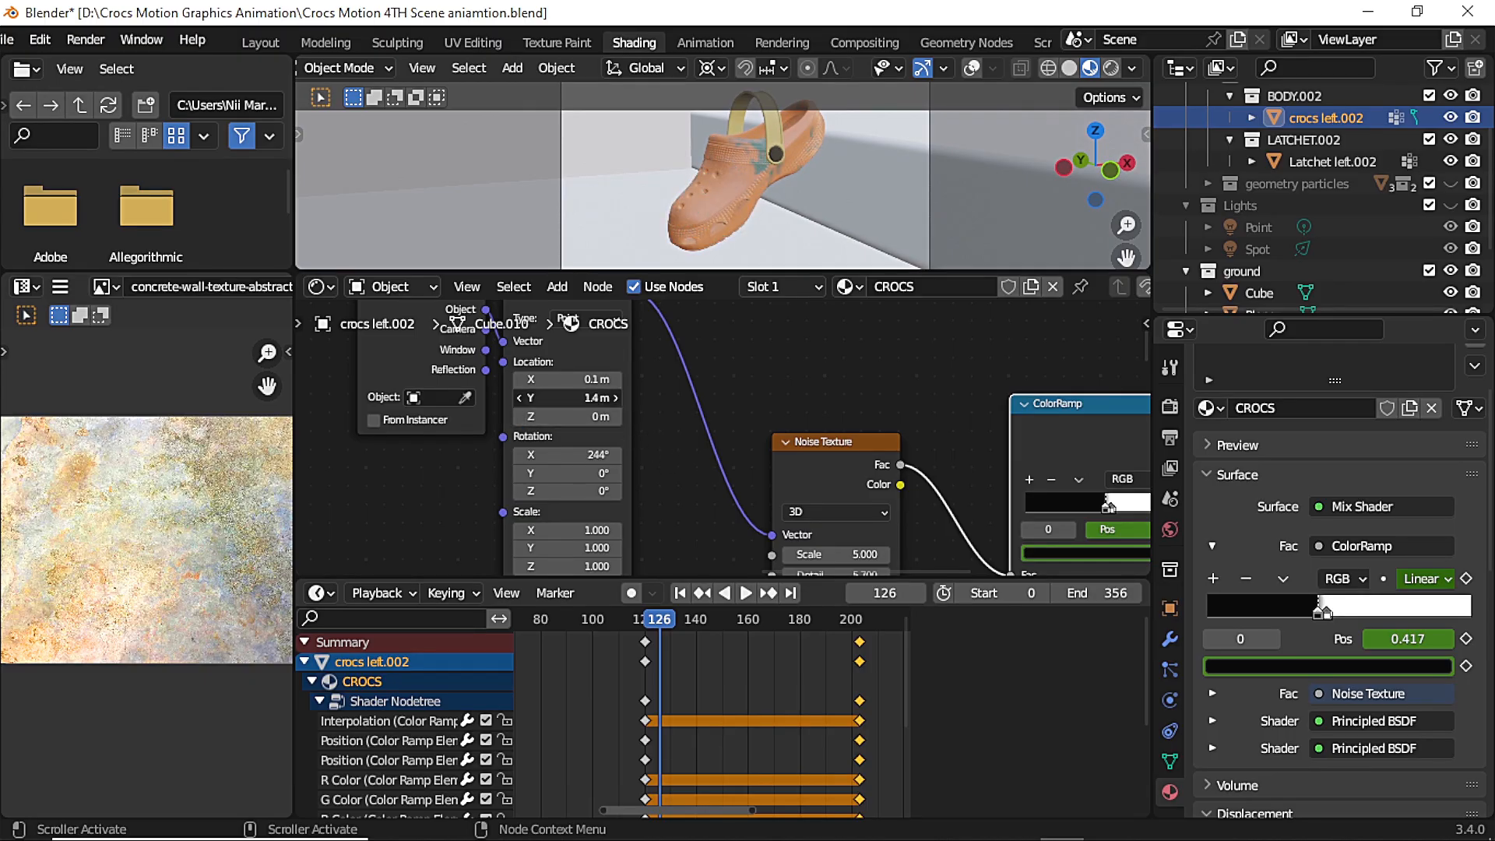
pyautogui.doubleClick(592, 398)
pyautogui.write('0')
pyautogui.press('Return')
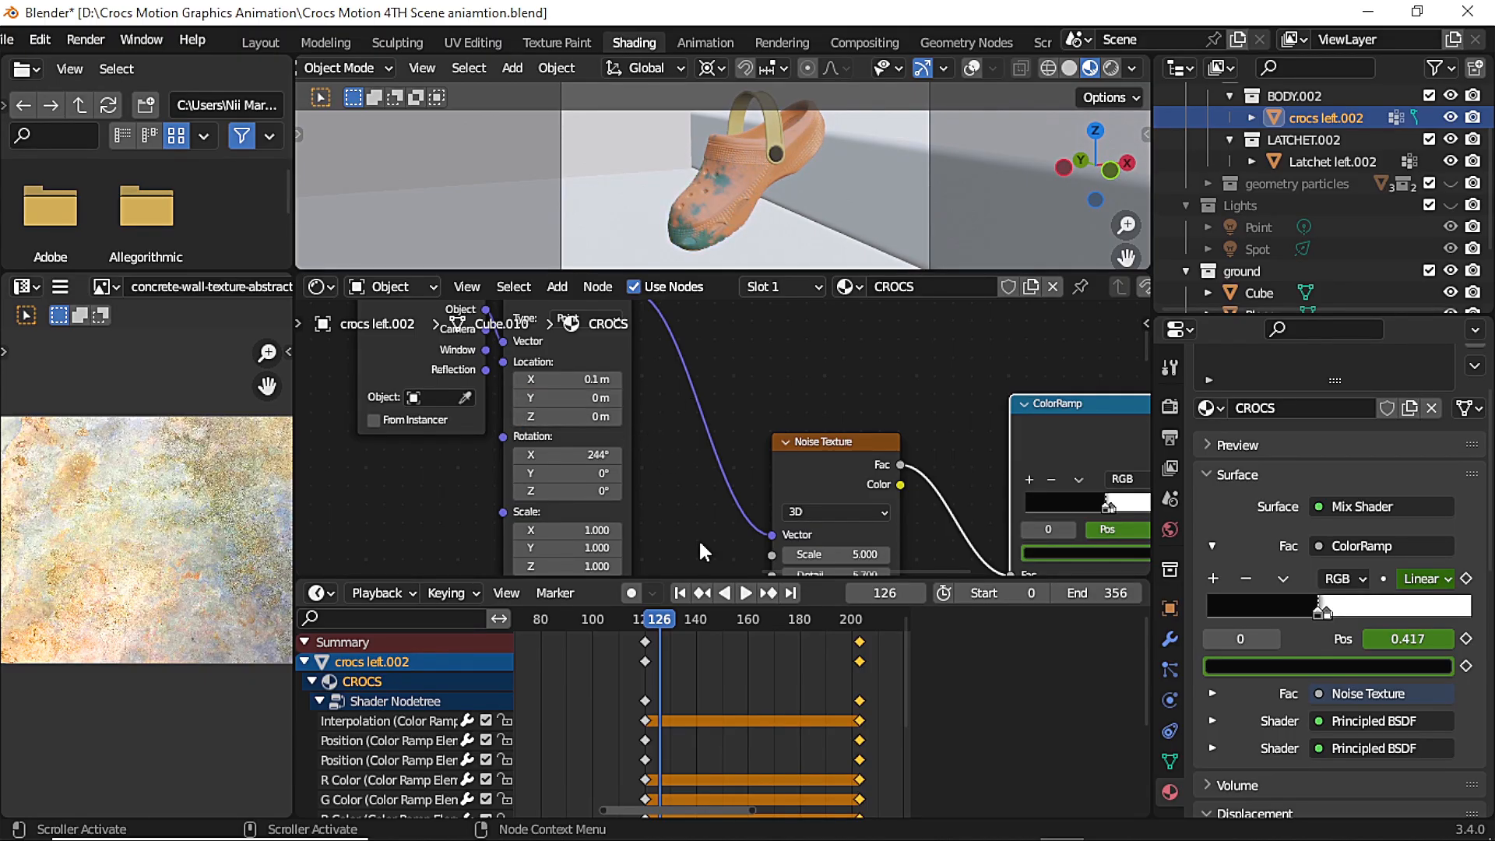
# Play back the color transition with the 244° X rotation to review the noise pattern
pyautogui.press('space')
pyautogui.click(656, 620)
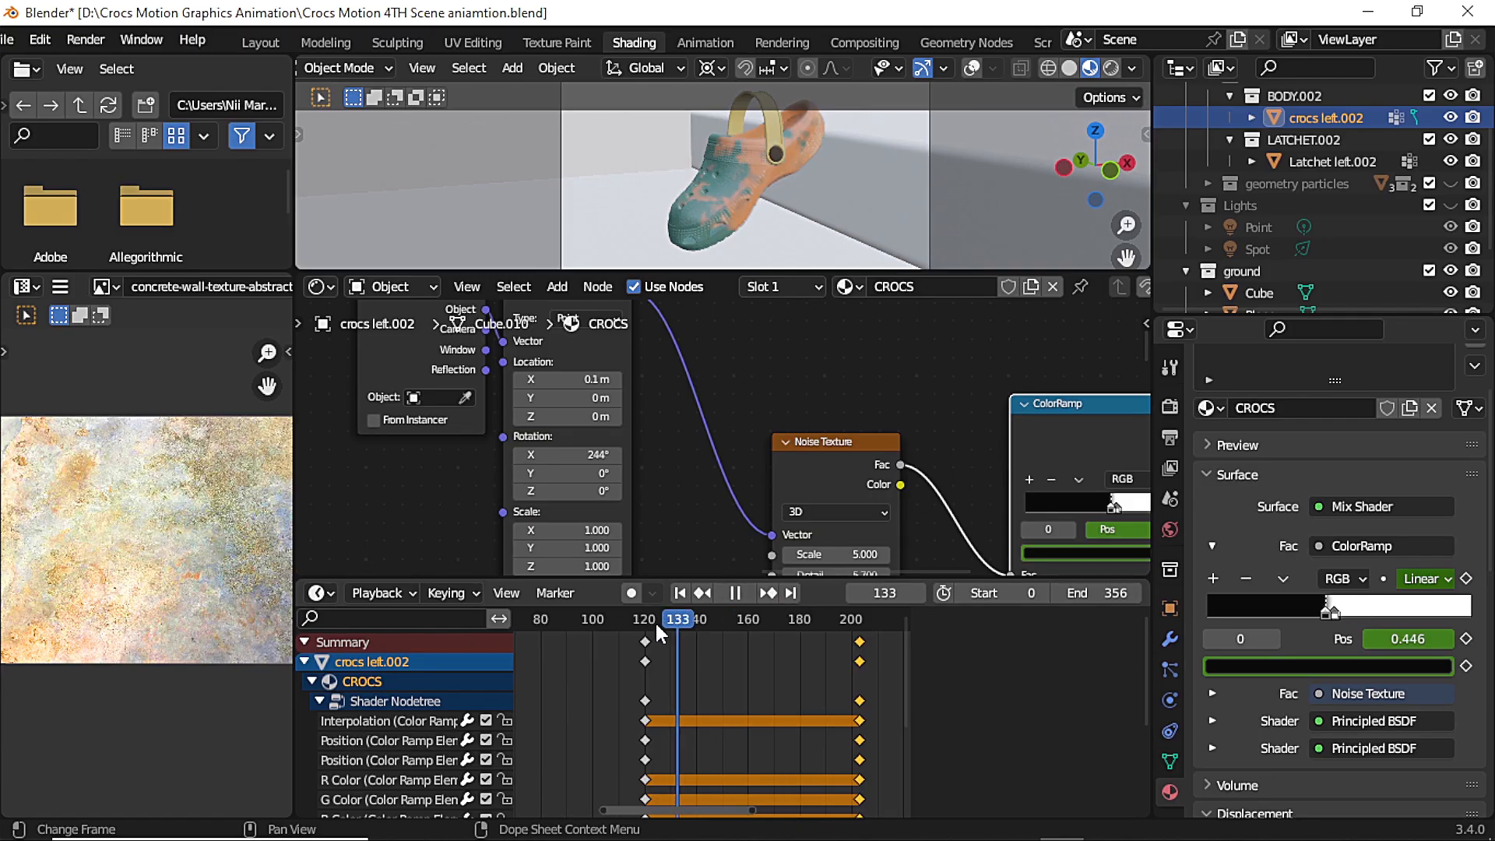
pyautogui.click(799, 623)
pyautogui.press('space')
pyautogui.press('space')
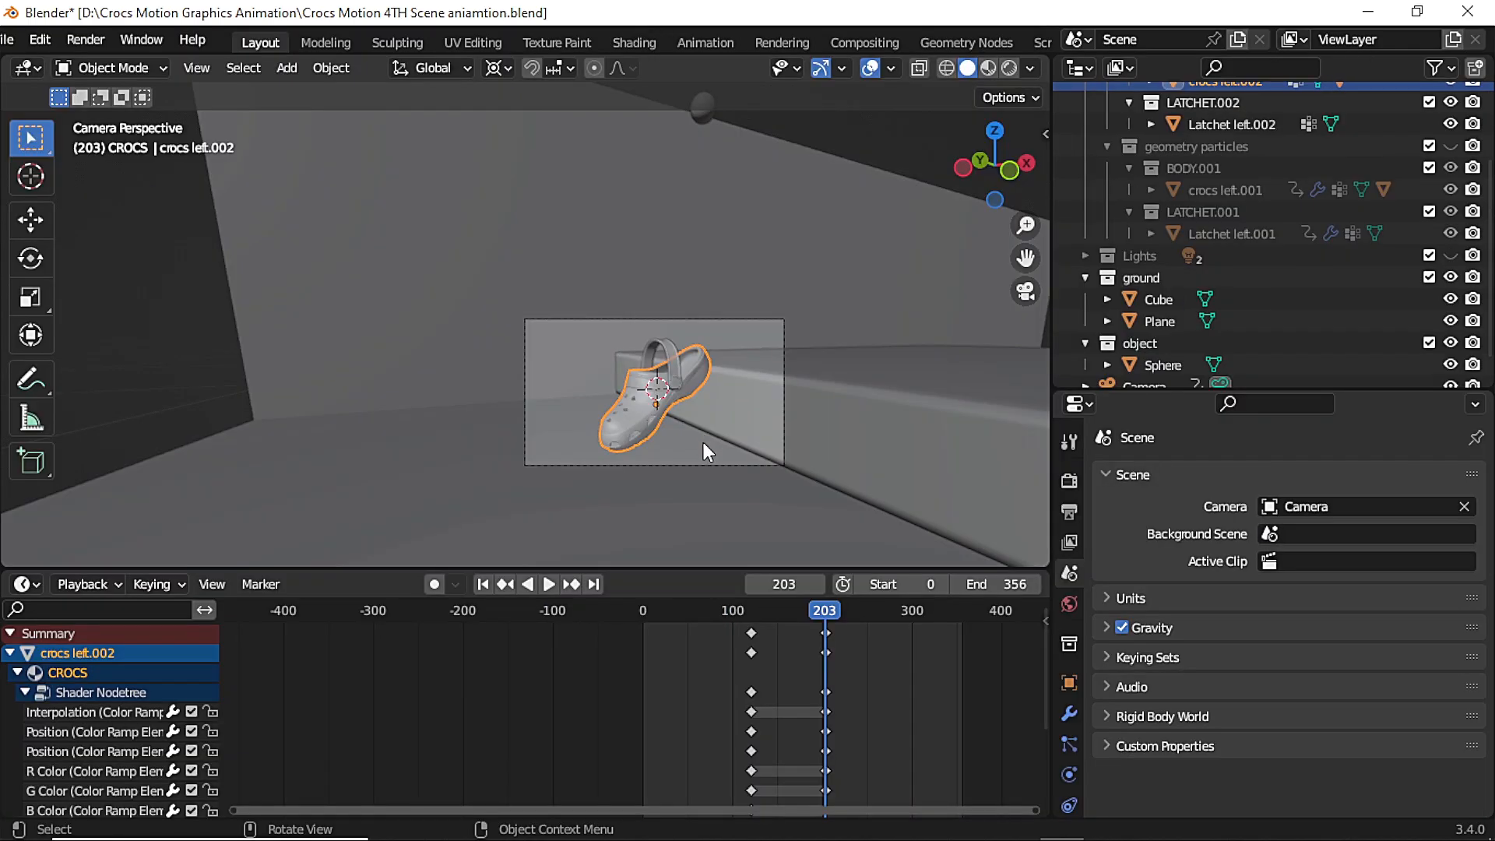
# Insert a Location & Rotation keyframe for the crocs left.002 shoe body at frame 210
pyautogui.scroll(-1, 834, 679)
pyautogui.scroll(4, 834, 677)
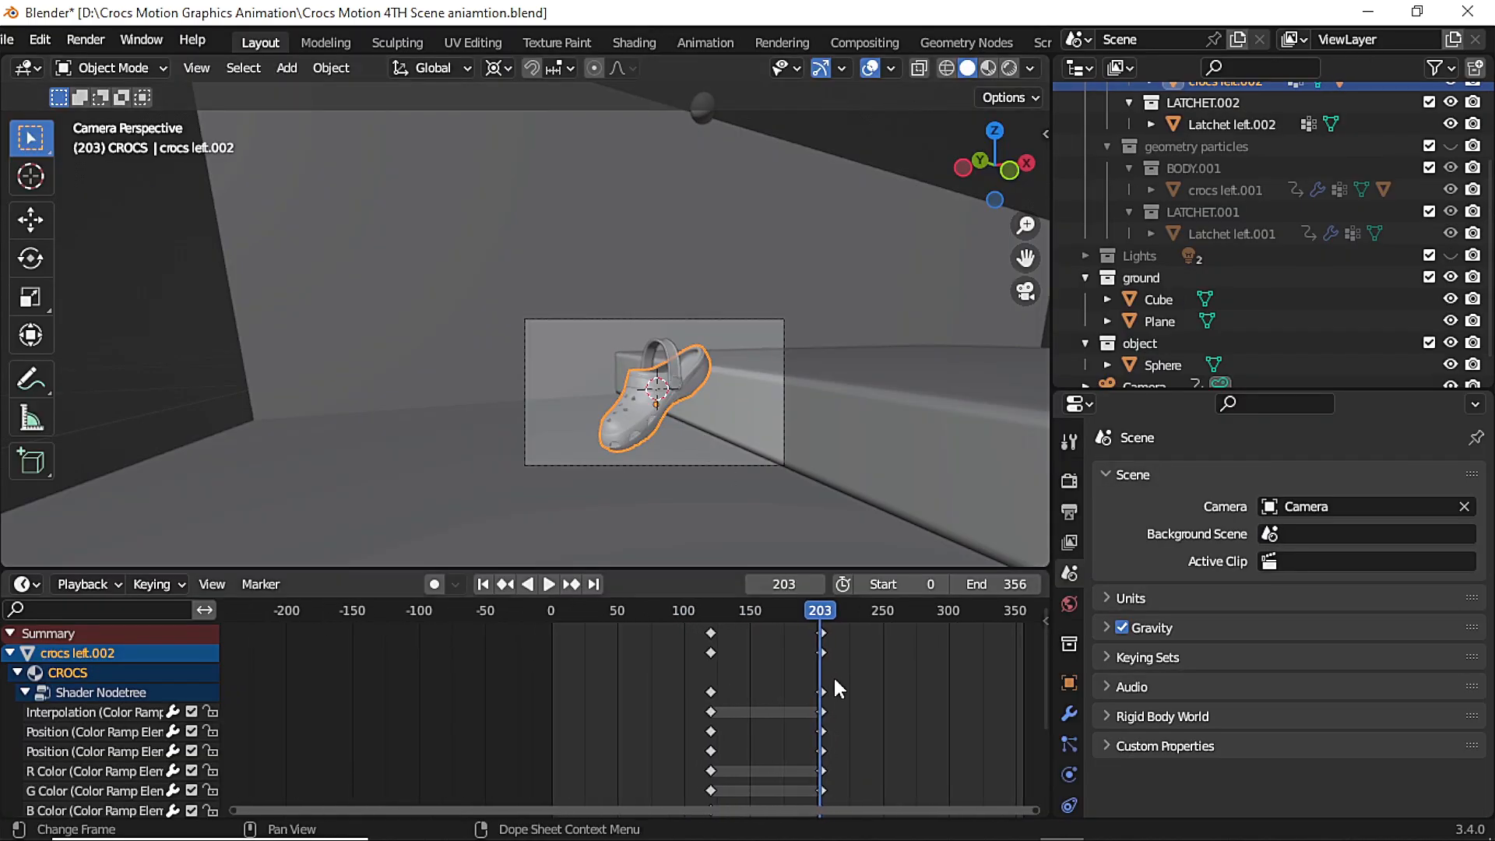
pyautogui.press('space')
pyautogui.press('space')
pyautogui.press('Right')
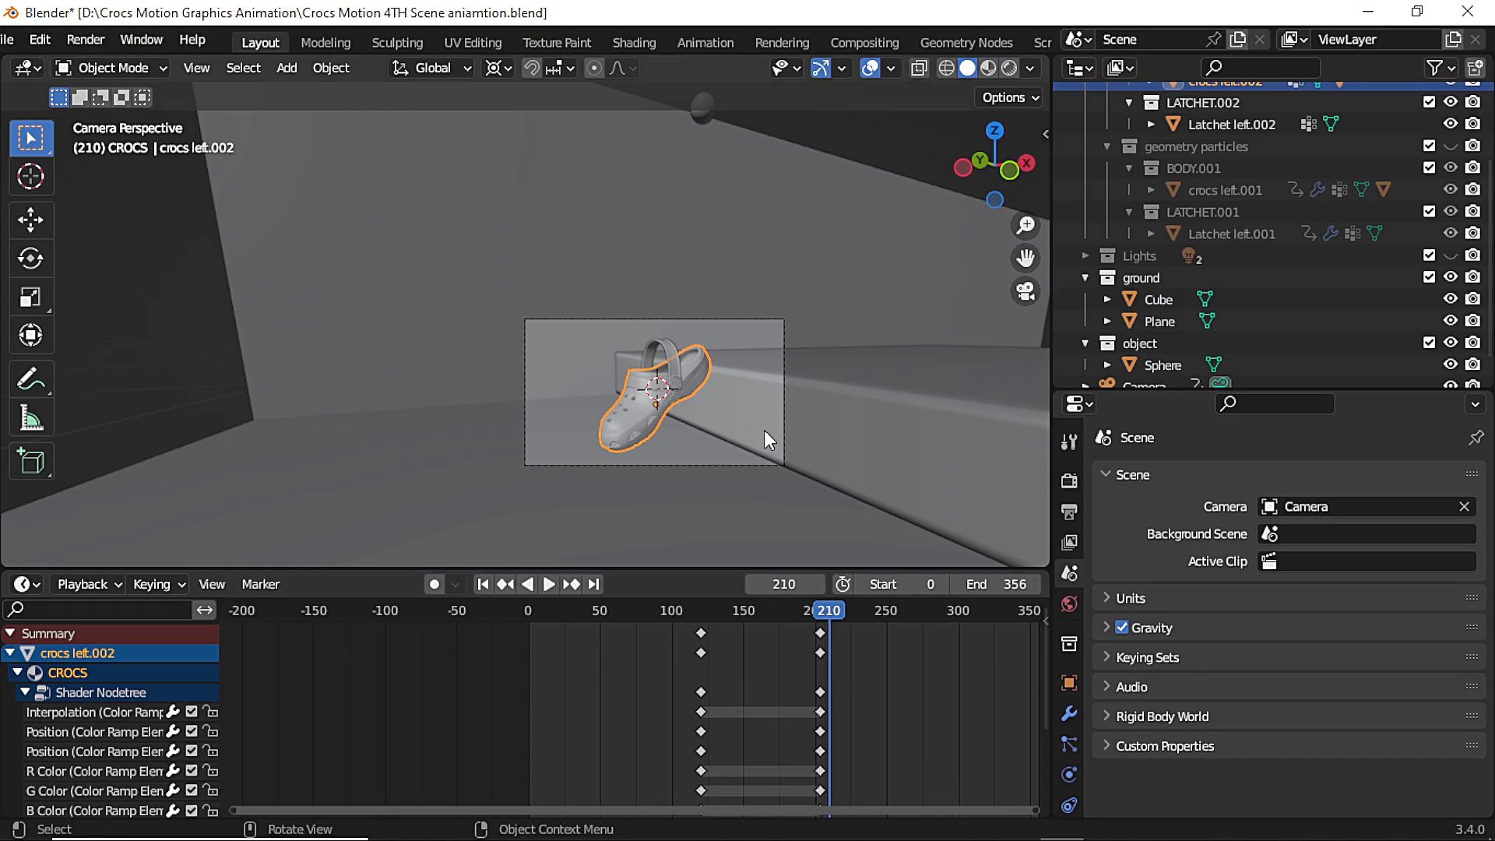
pyautogui.press('i')
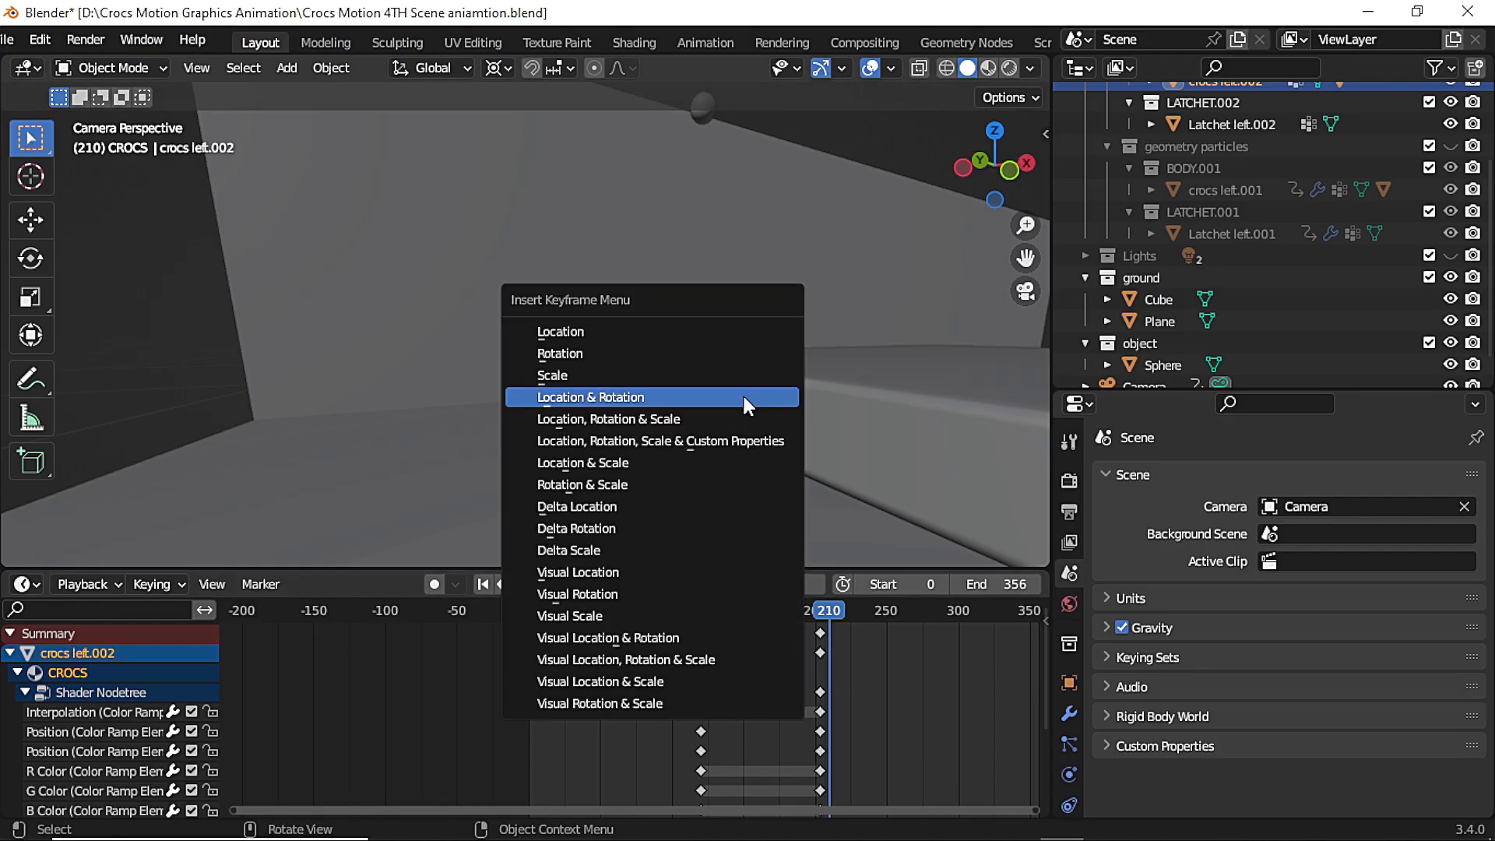
pyautogui.click(745, 396)
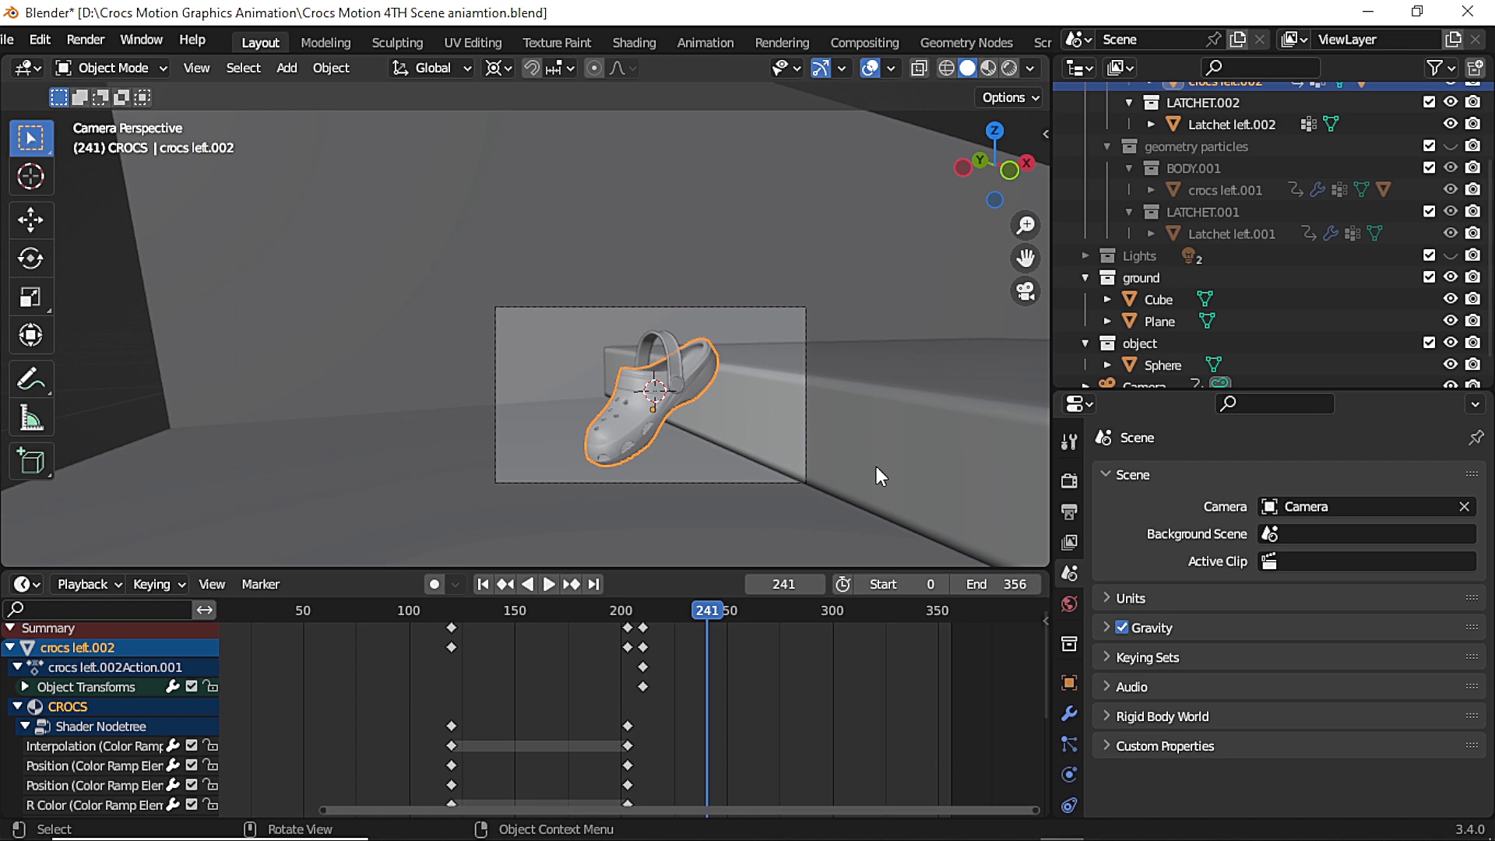
# At frame 241, raise the shoe body along Z by about 0.206 m and then a further 0.044 m
pyautogui.press('g')
pyautogui.press('z')
pyautogui.click(892, 280)
pyautogui.press('KP_1')
pyautogui.scroll(-4, 810, 194)
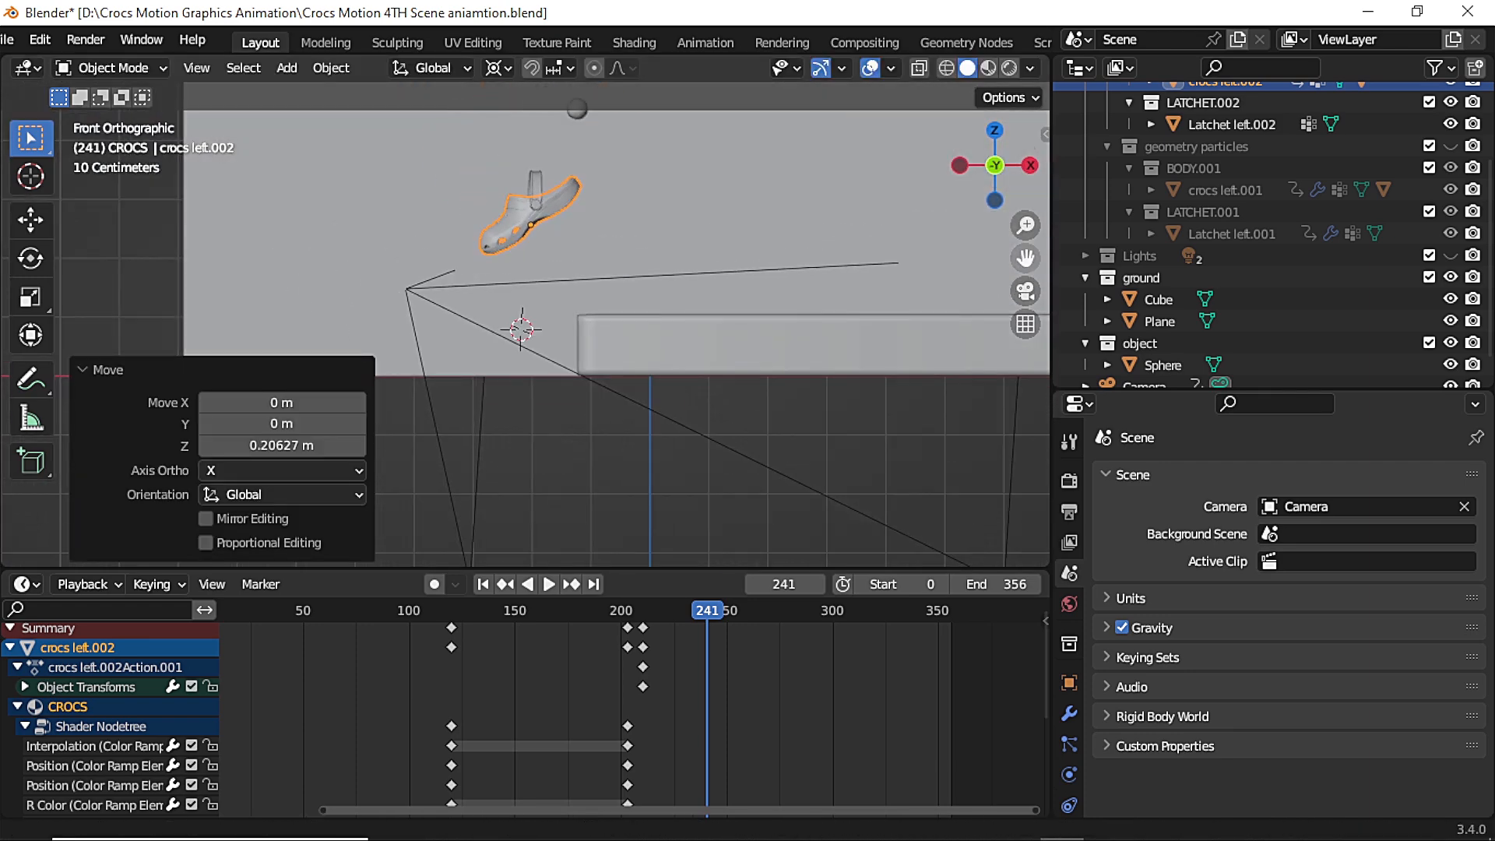
pyautogui.keyDown('shift'); pyautogui.moveTo(804, 186); pyautogui.dragTo(826, 274, button='middle'); pyautogui.keyUp('shift')
pyautogui.scroll(2, 825, 274)
pyautogui.scroll(-2, 826, 274)
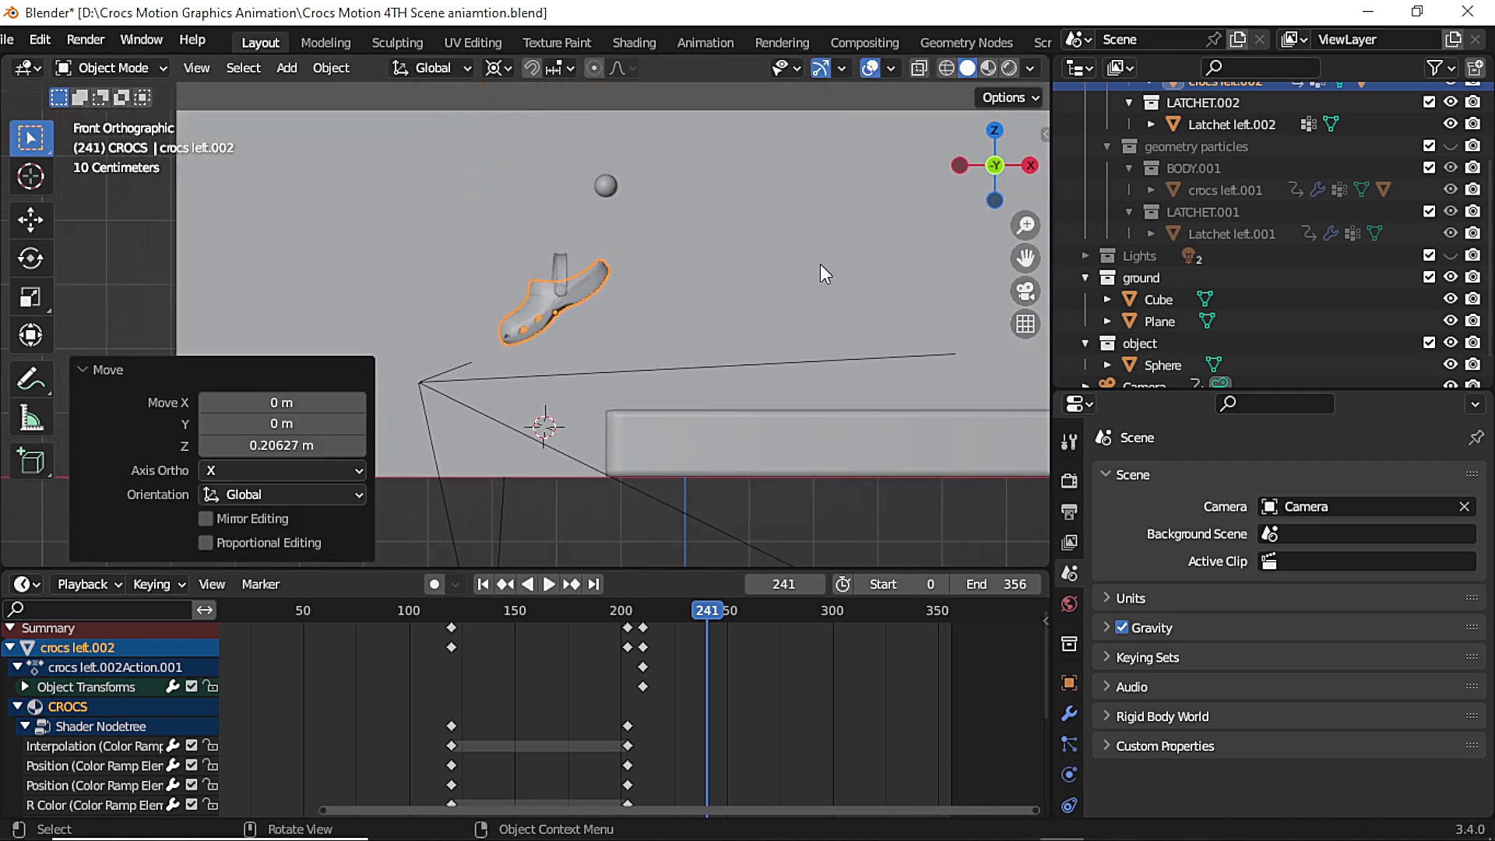
pyautogui.press('g')
pyautogui.press('z')
pyautogui.click(825, 255)
pyautogui.press('r')
pyautogui.press('z')
pyautogui.press('1')
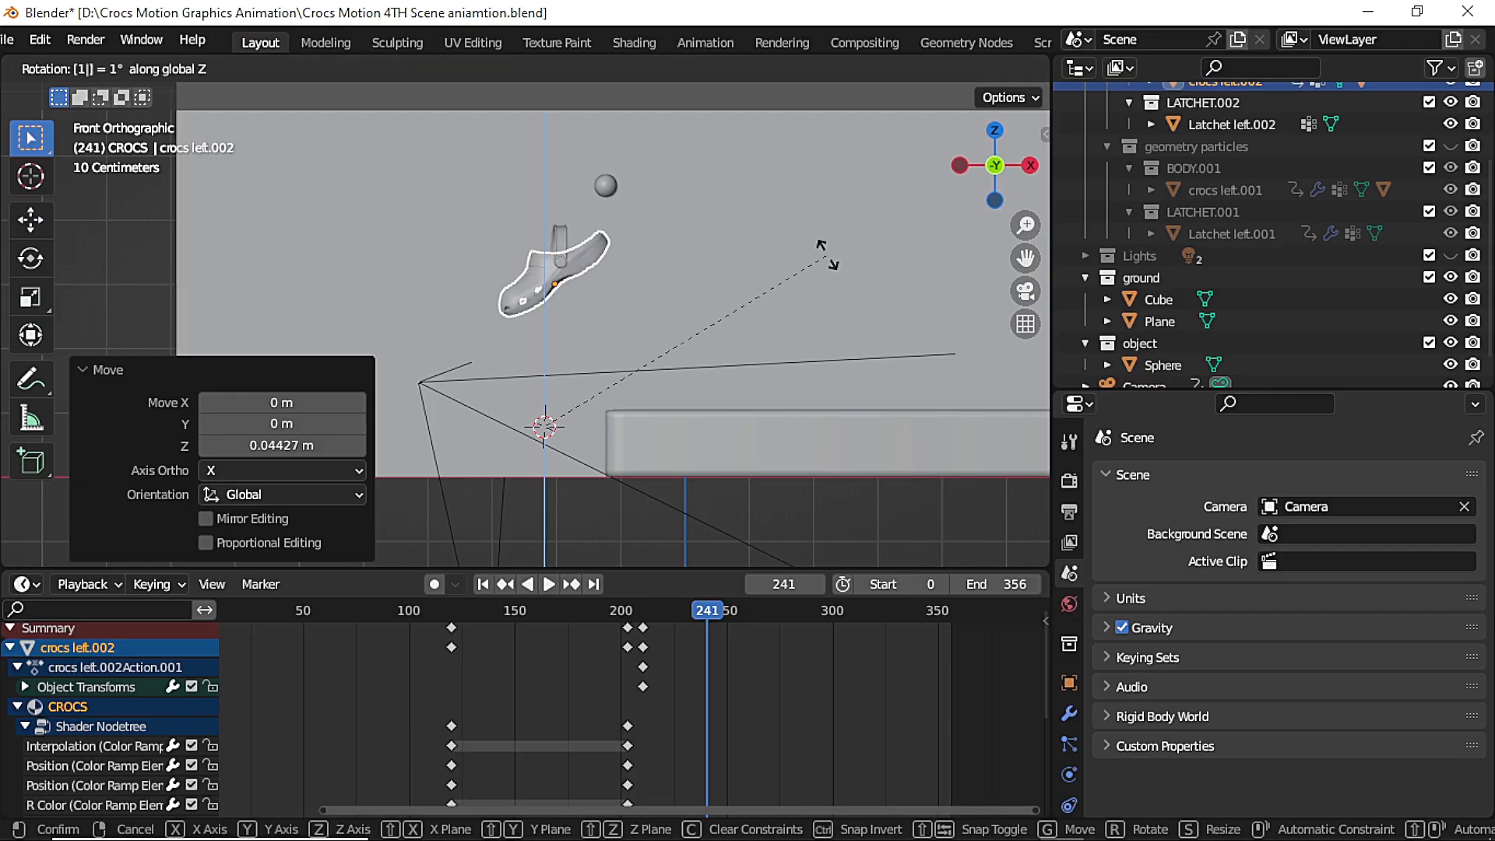
pyautogui.press('Return')
pyautogui.press('3')
pyautogui.hotkey('ctrl', 'z')
# Rotate the raised shoe body 360° about the global Z axis and keyframe it at frame 241
pyautogui.write('r')
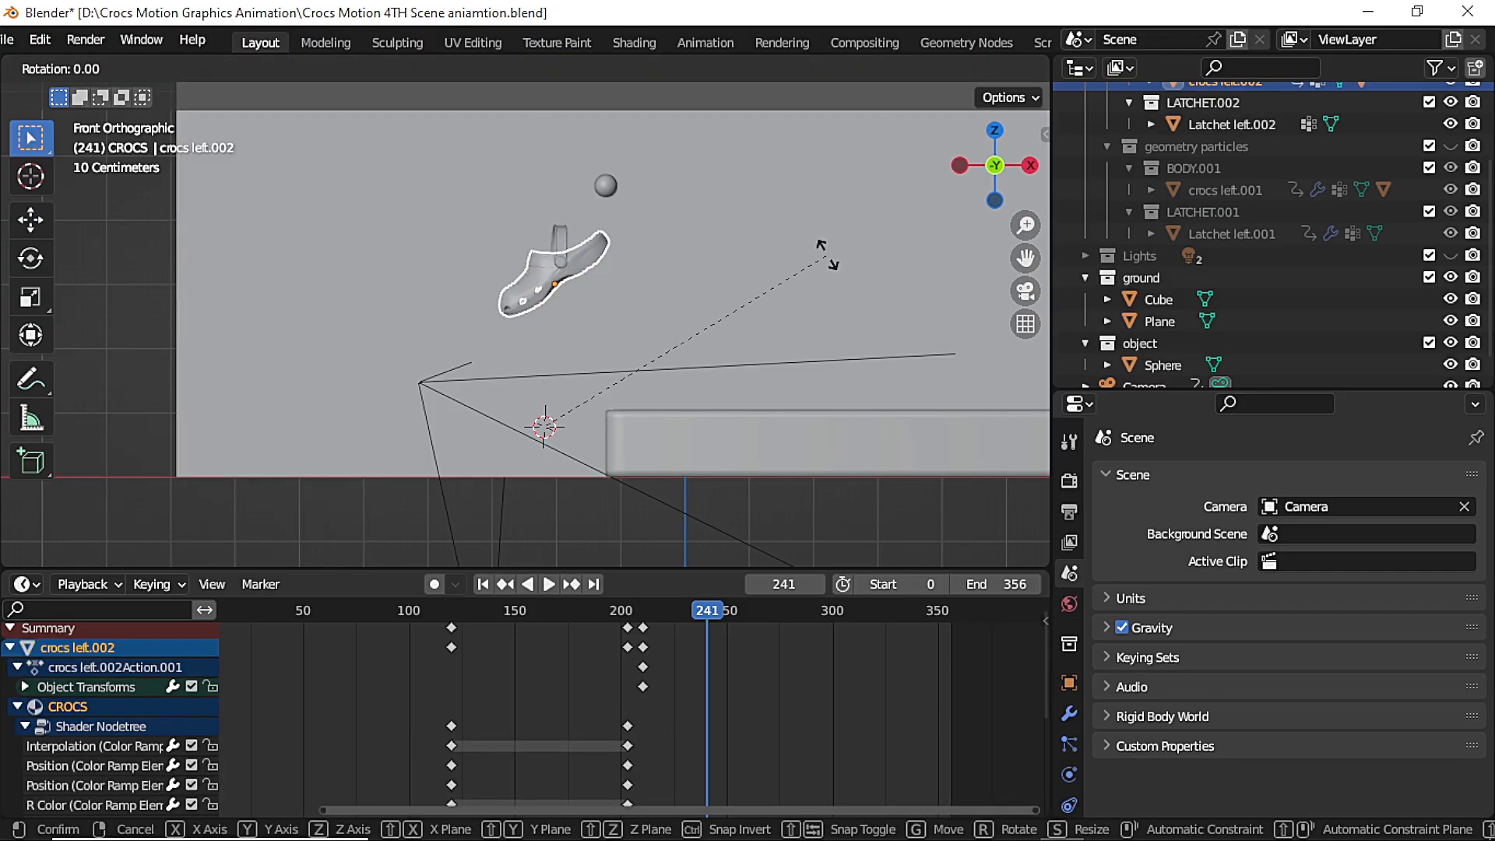
pyautogui.write('z360')
pyautogui.press('Return')
pyautogui.press('i')
# Play back the shoe's rise and spin from around frame 210 through the camera view
pyautogui.press('space')
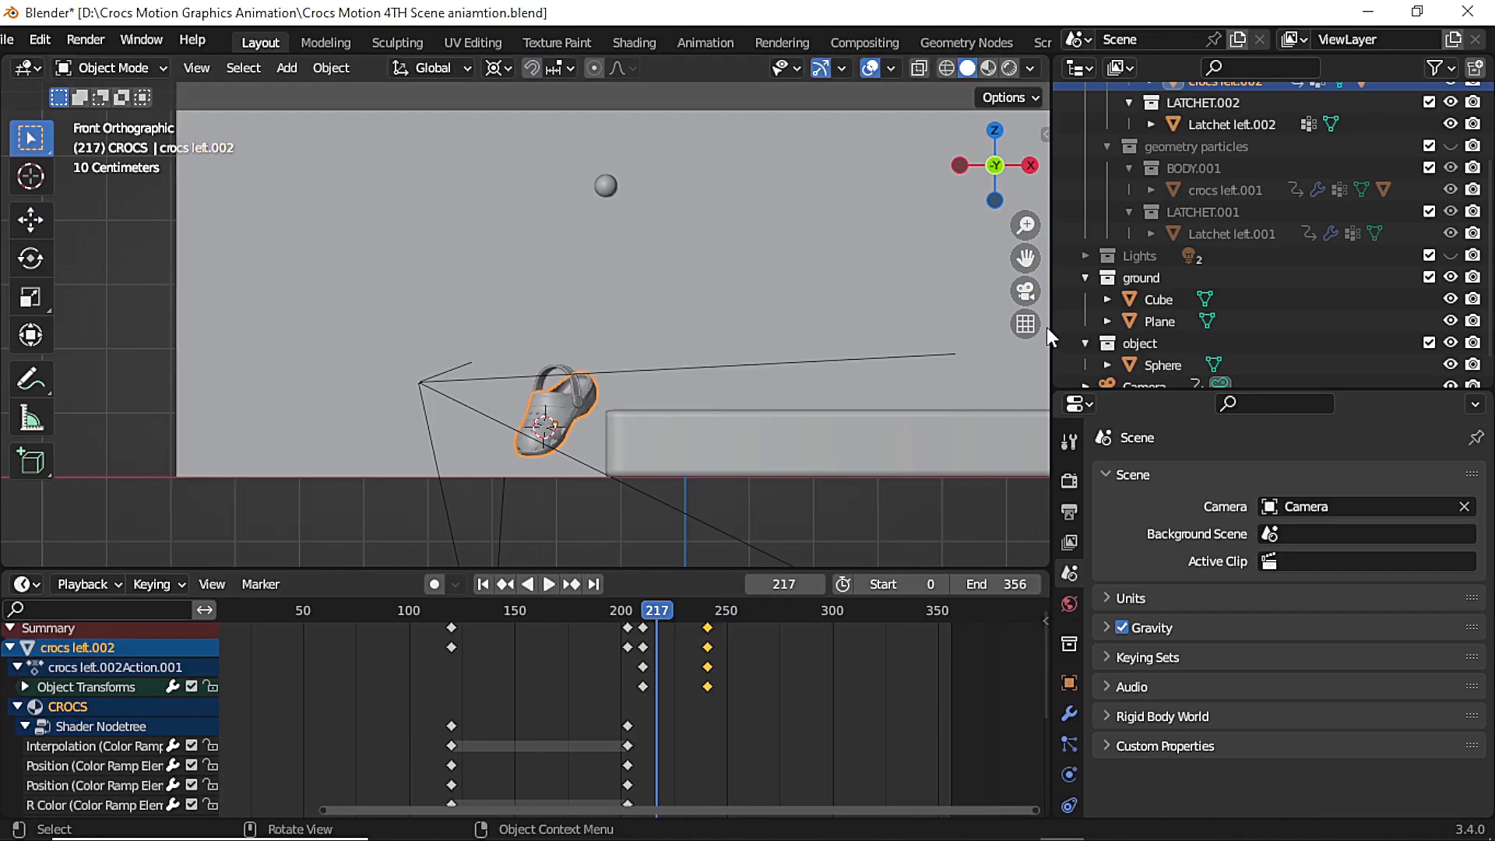
pyautogui.press('KP_0')
pyautogui.press('space')
pyautogui.click(642, 610)
pyautogui.scroll(7, 652, 642)
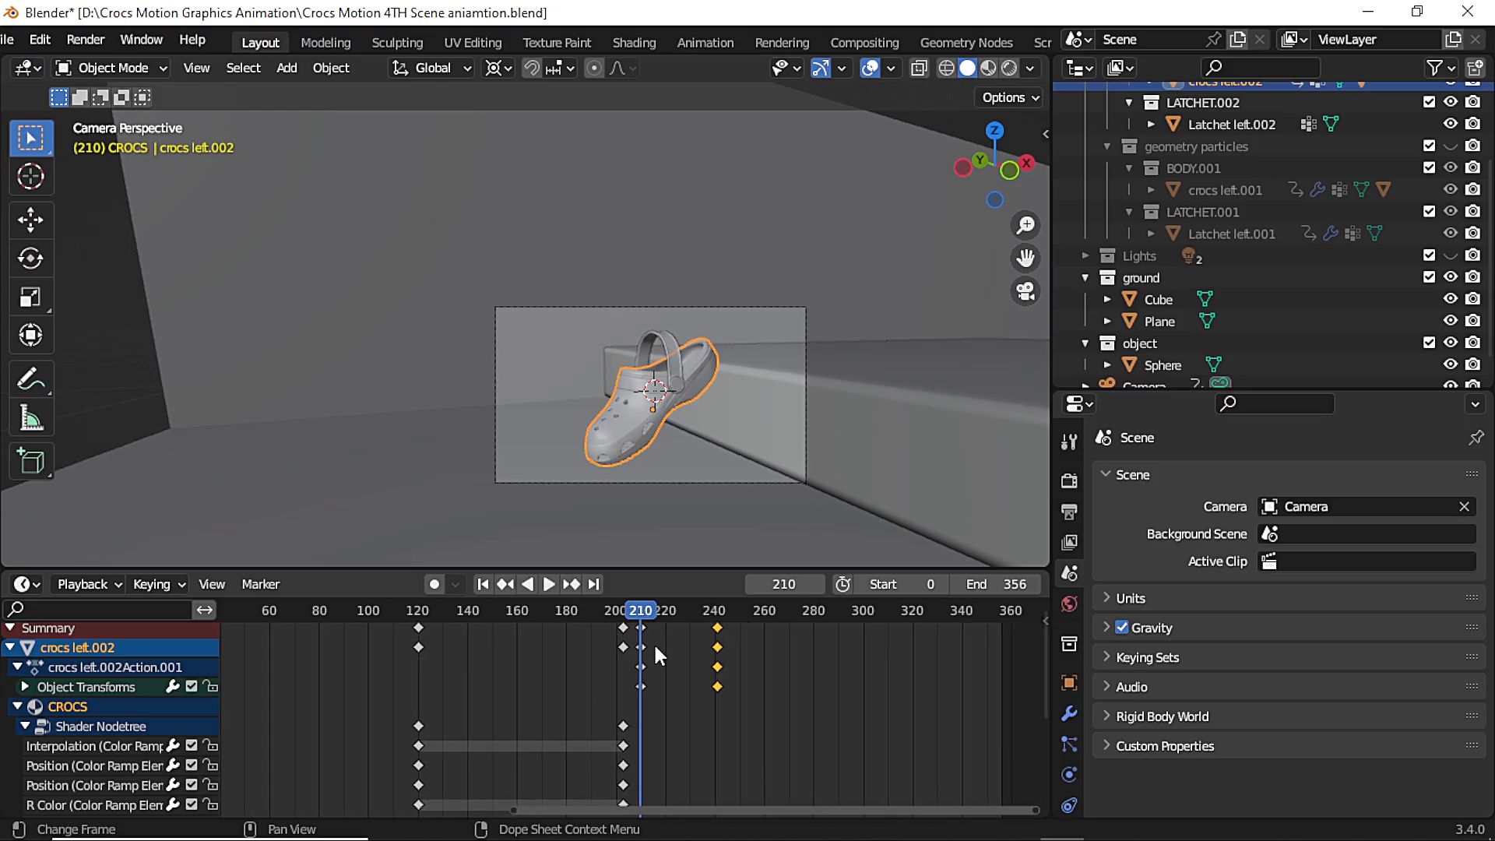
pyautogui.click(658, 612)
pyautogui.click(634, 612)
pyautogui.press('space')
pyautogui.click(631, 613)
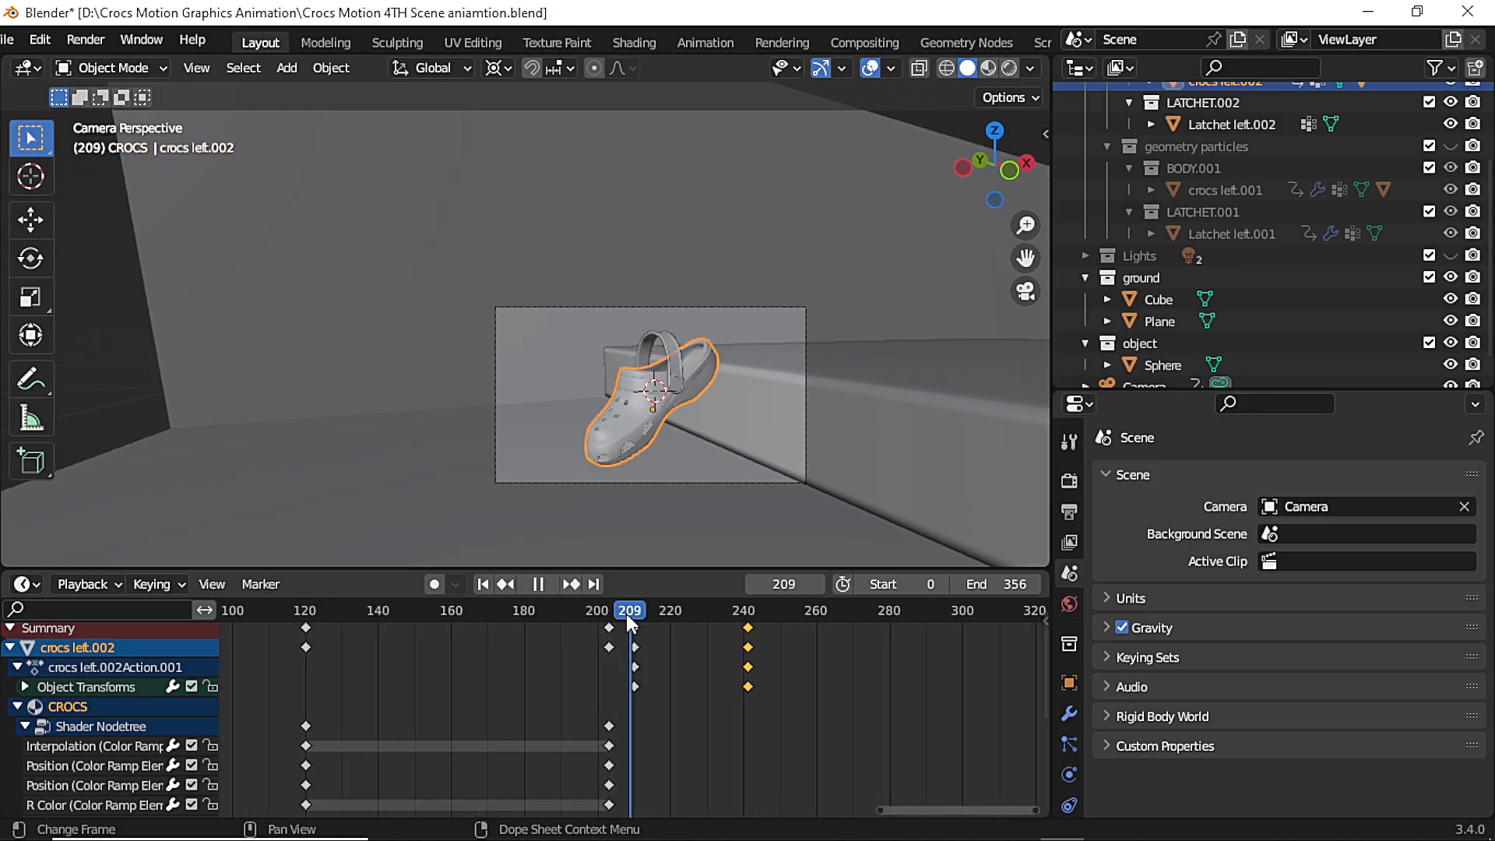
# Enlarge the timeline and expand the shoe body's location and rotation channels, with the CROCS material channels collapsed
pyautogui.moveTo(664, 614); pyautogui.dragTo(636, 614)
pyautogui.press('space')
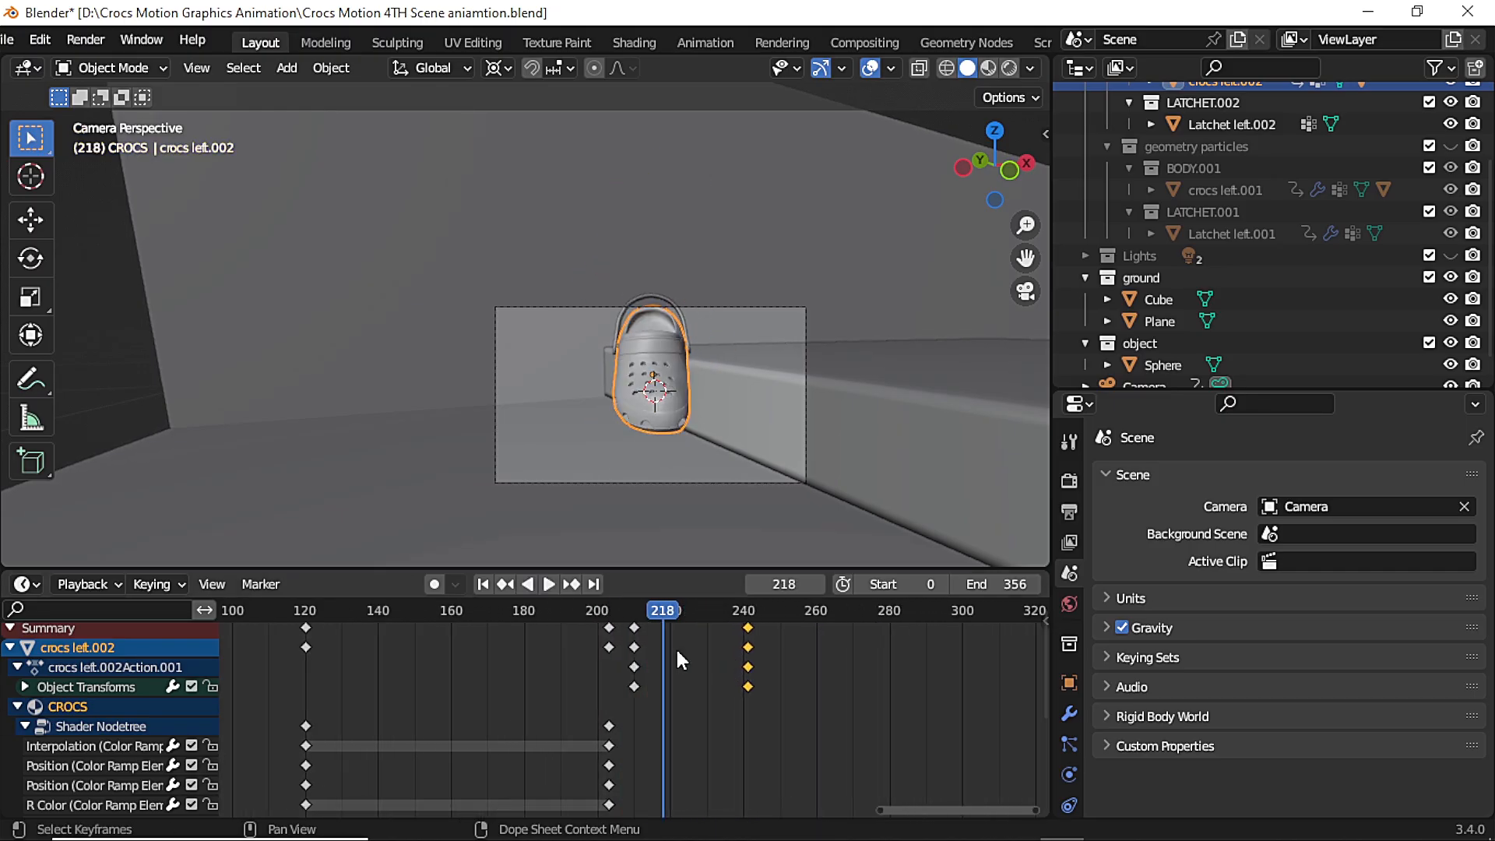
pyautogui.moveTo(124, 574); pyautogui.dragTo(124, 376)
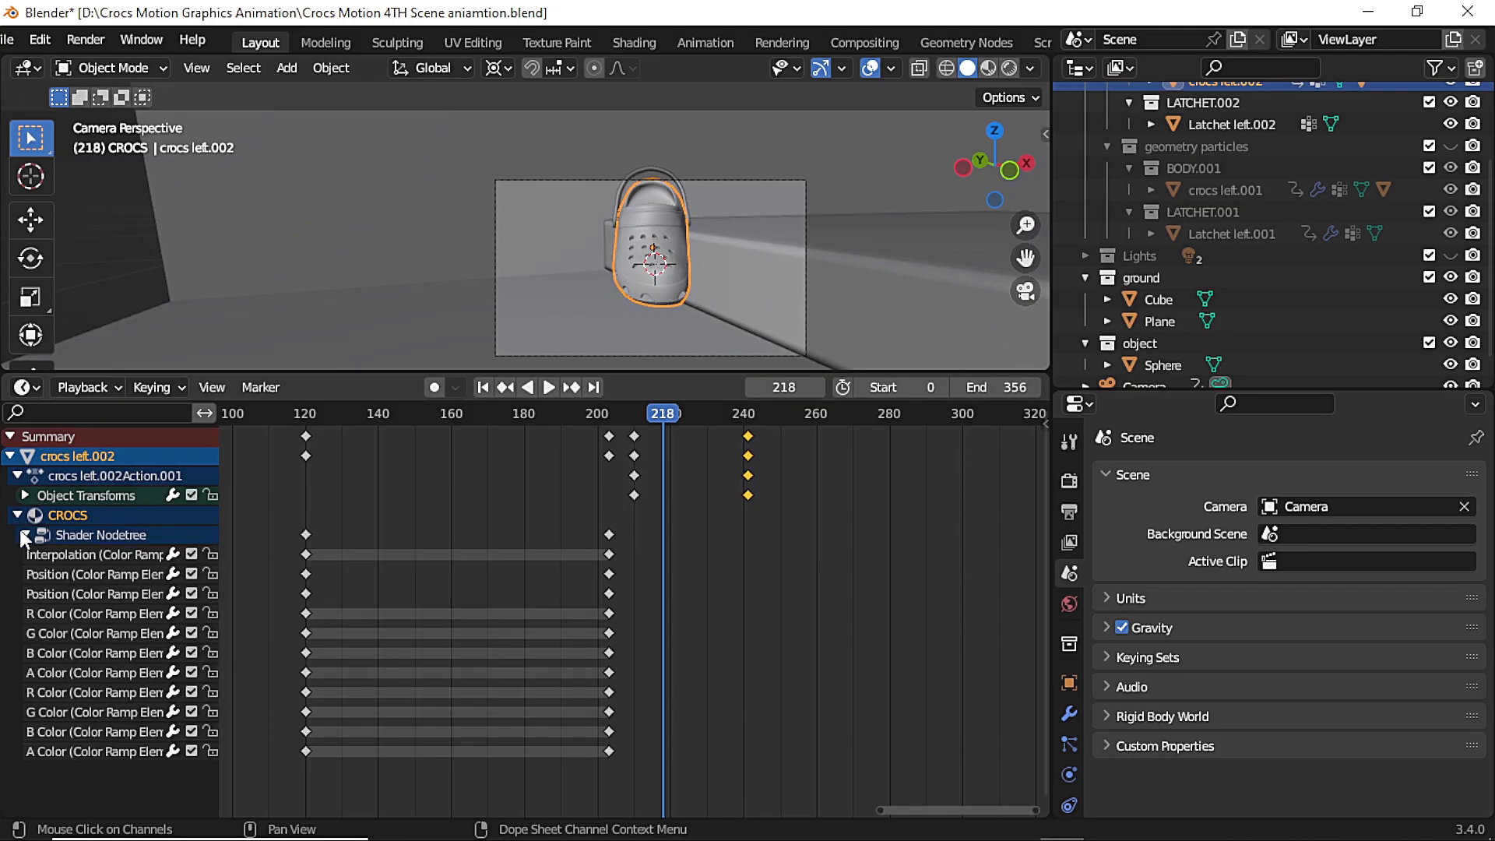
pyautogui.click(634, 436)
pyautogui.click(18, 515)
pyautogui.click(25, 495)
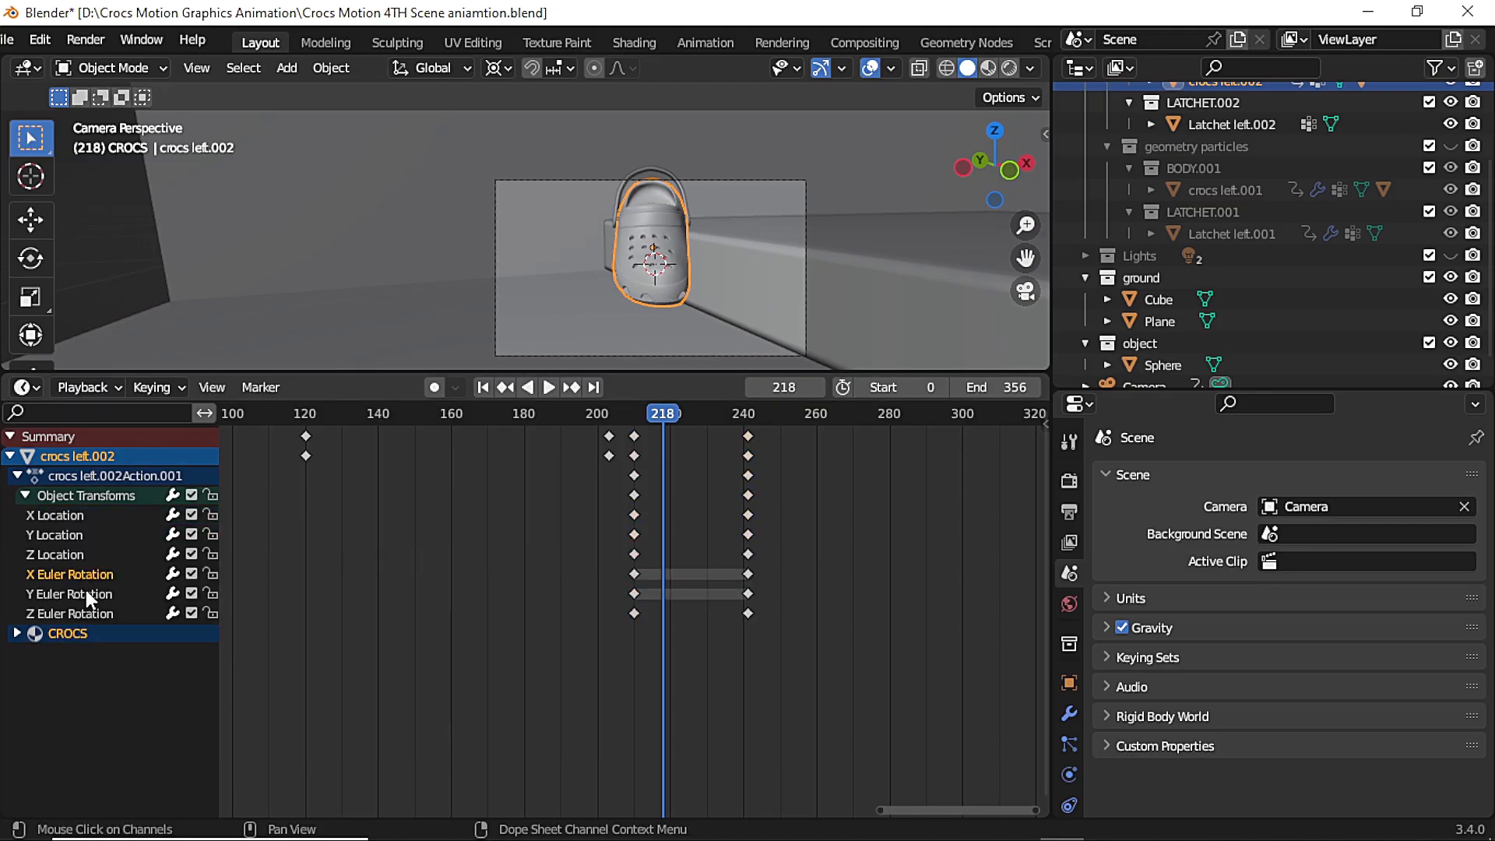
# Delay the shoe body's first X, Y and Z Euler Rotation keyframes to frame 216, checking the timing in playback
pyautogui.moveTo(548, 647); pyautogui.dragTo(650, 559)
pyautogui.press('g')
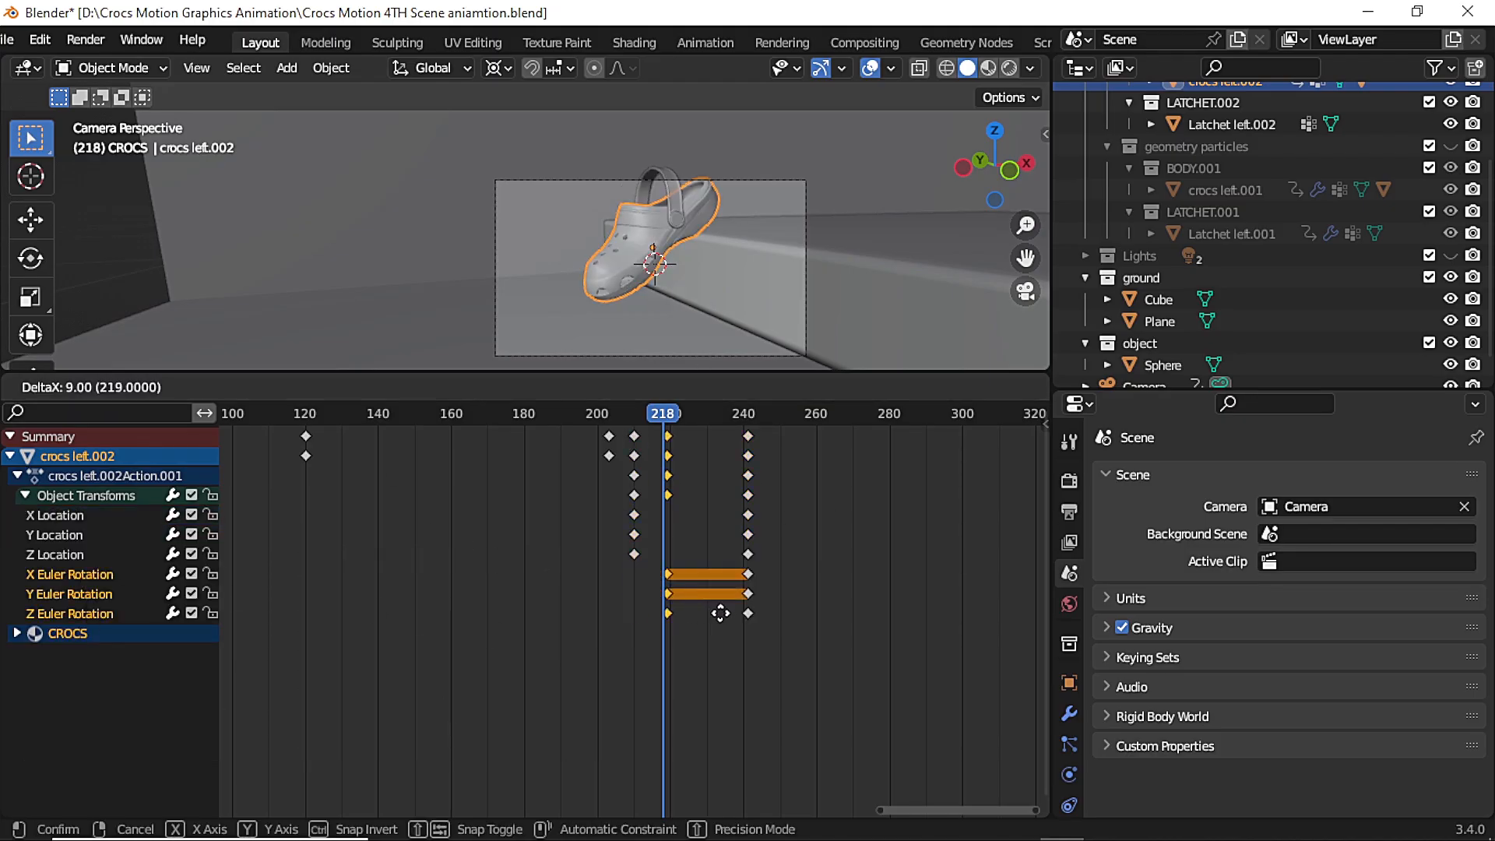
pyautogui.click(720, 612)
pyautogui.click(640, 419)
pyautogui.moveTo(640, 418)
pyautogui.mouseDown()
pyautogui.moveTo(663, 433)
pyautogui.moveTo(635, 428)
pyautogui.moveTo(648, 431)
pyautogui.mouseUp()
pyautogui.press('space')
pyautogui.press('space')
pyautogui.press('g')
pyautogui.click(643, 437)
pyautogui.press('space')
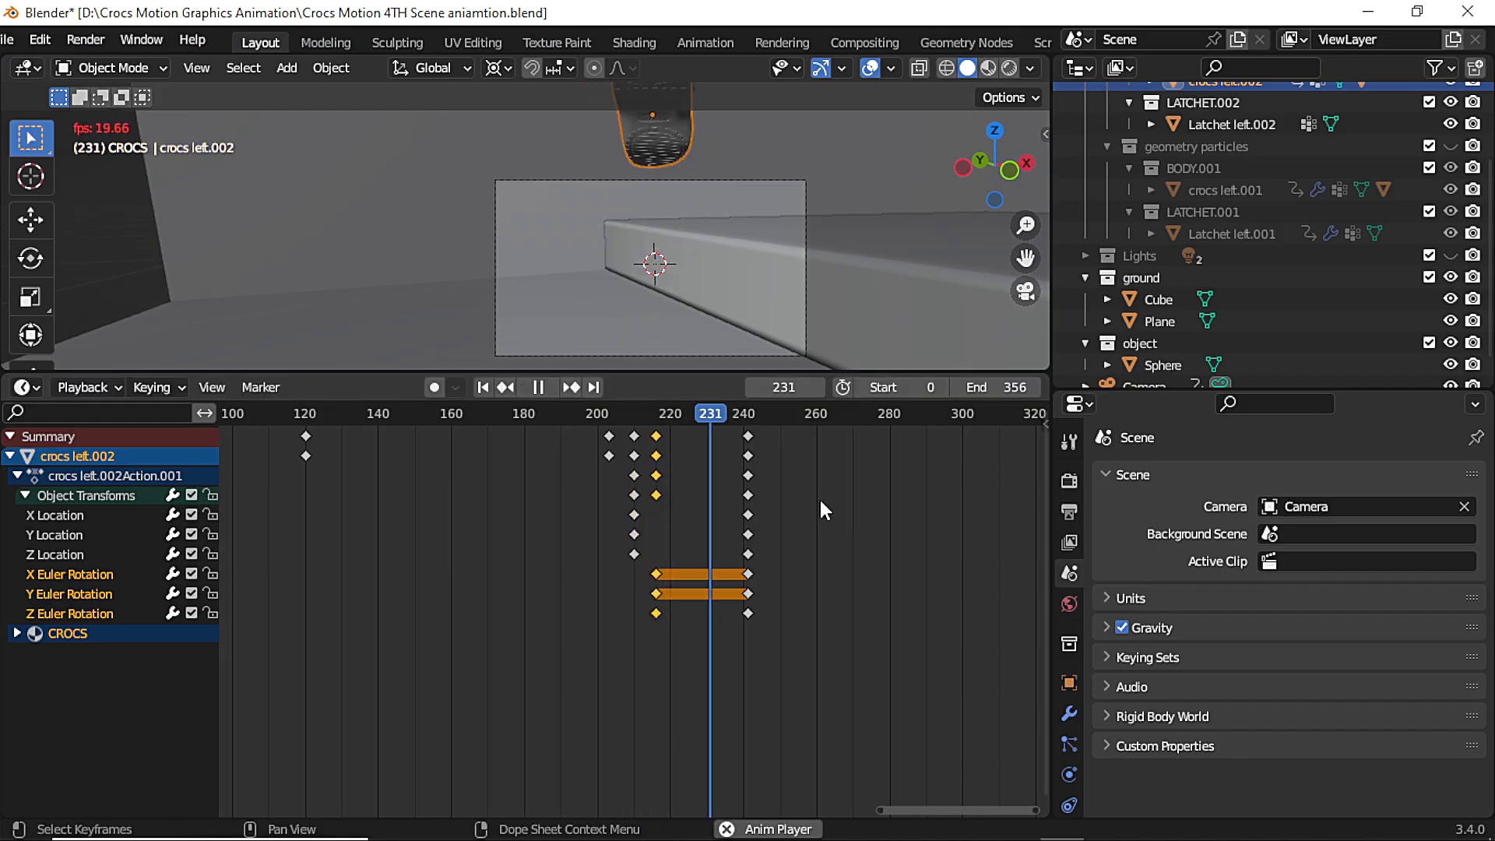
pyautogui.moveTo(777, 422); pyautogui.dragTo(625, 440)
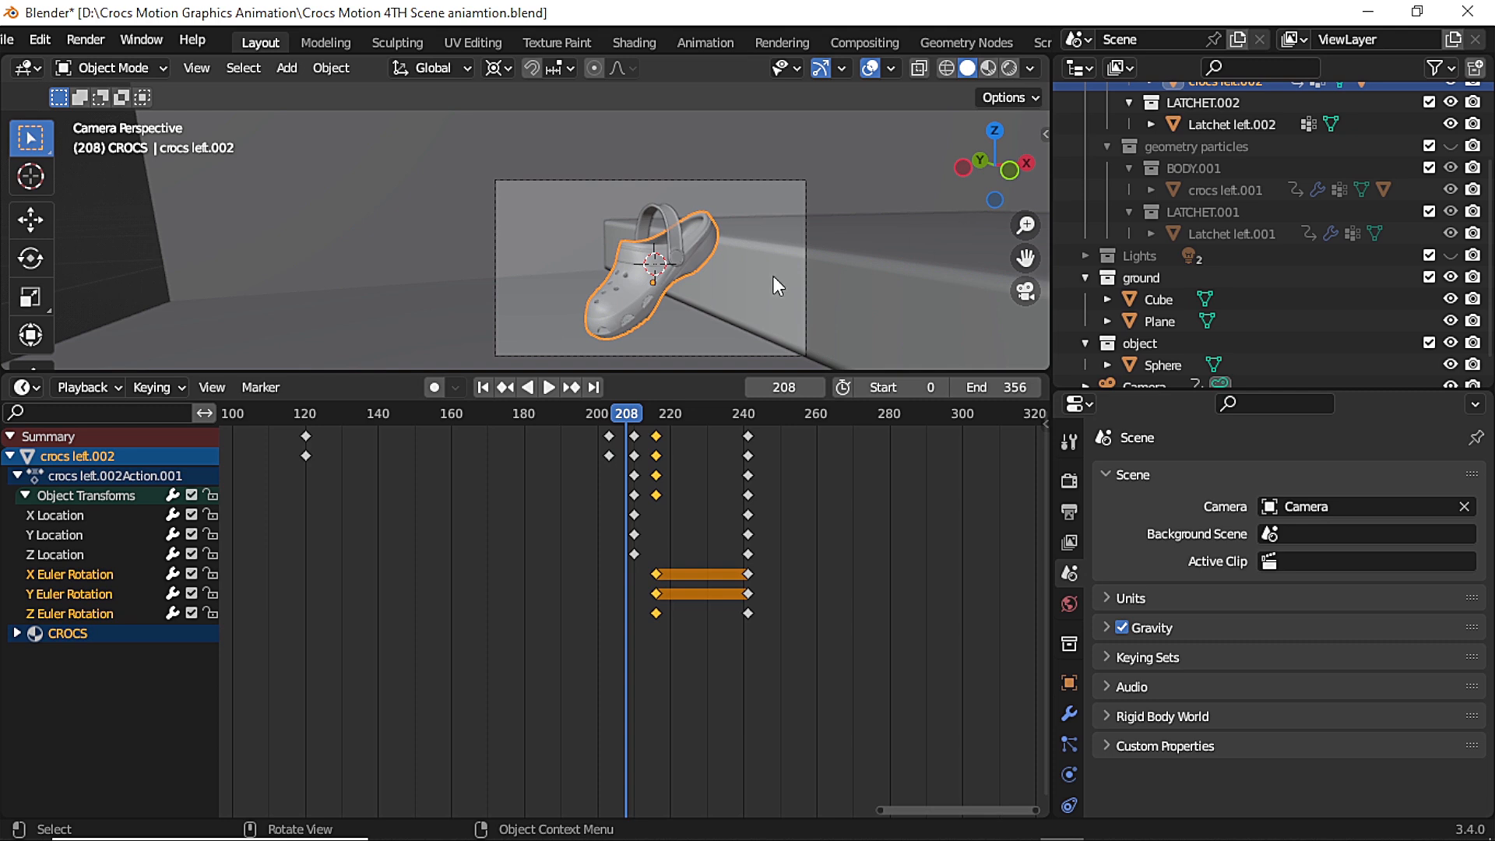
# At frame 205, nudge the shoe body slightly along the global Z axis
pyautogui.scroll(5, 624, 414)
pyautogui.moveTo(624, 417); pyautogui.dragTo(610, 447)
pyautogui.press('g')
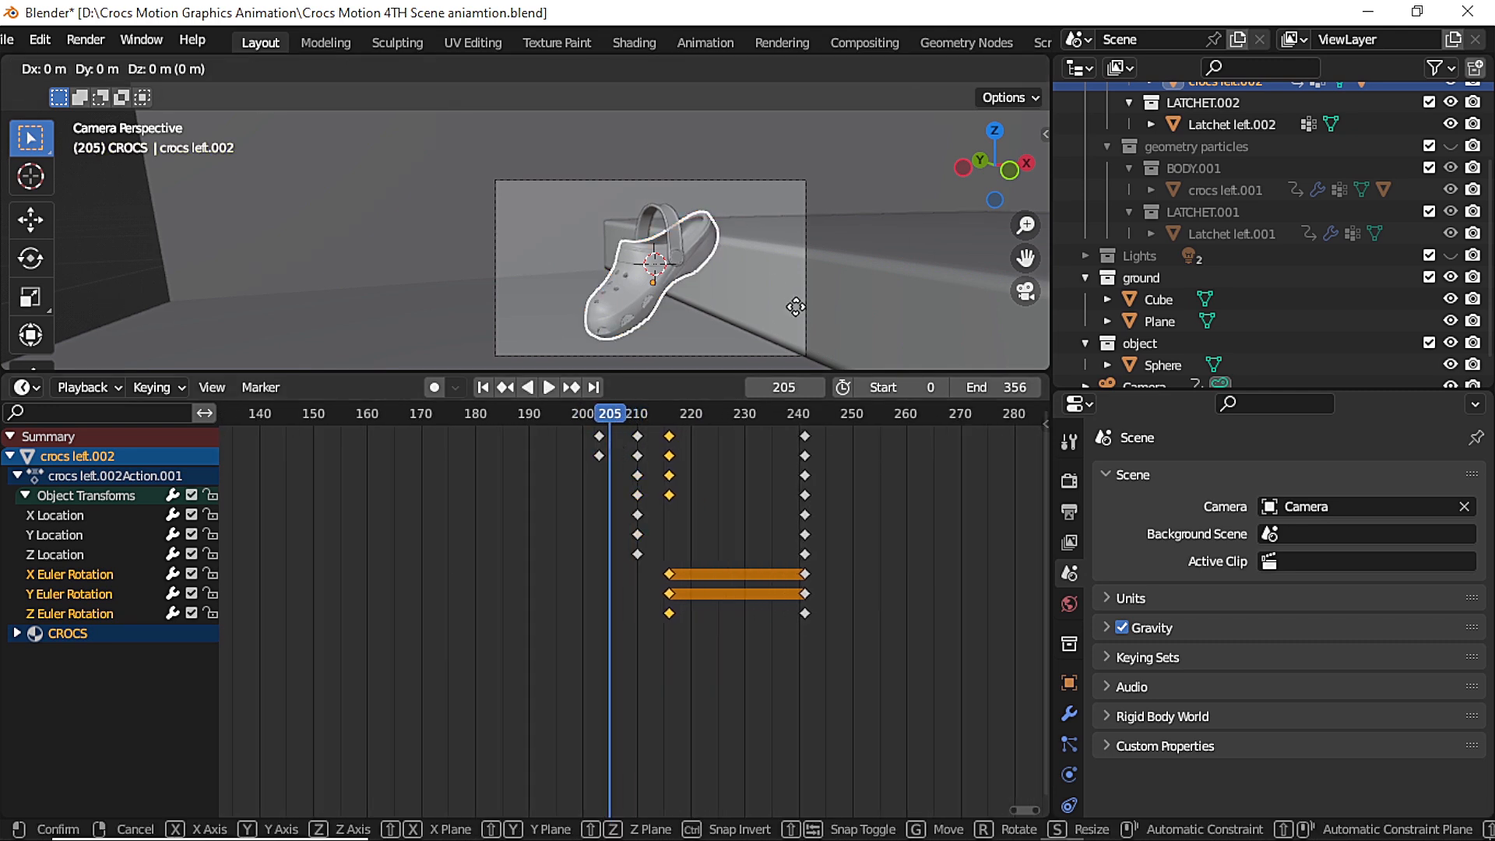
pyautogui.press('z')
pyautogui.click(810, 319)
# Try a Location & Rotation keyframe for the shoe body at frame 205, and undo it
pyautogui.press('i')
pyautogui.click(717, 296)
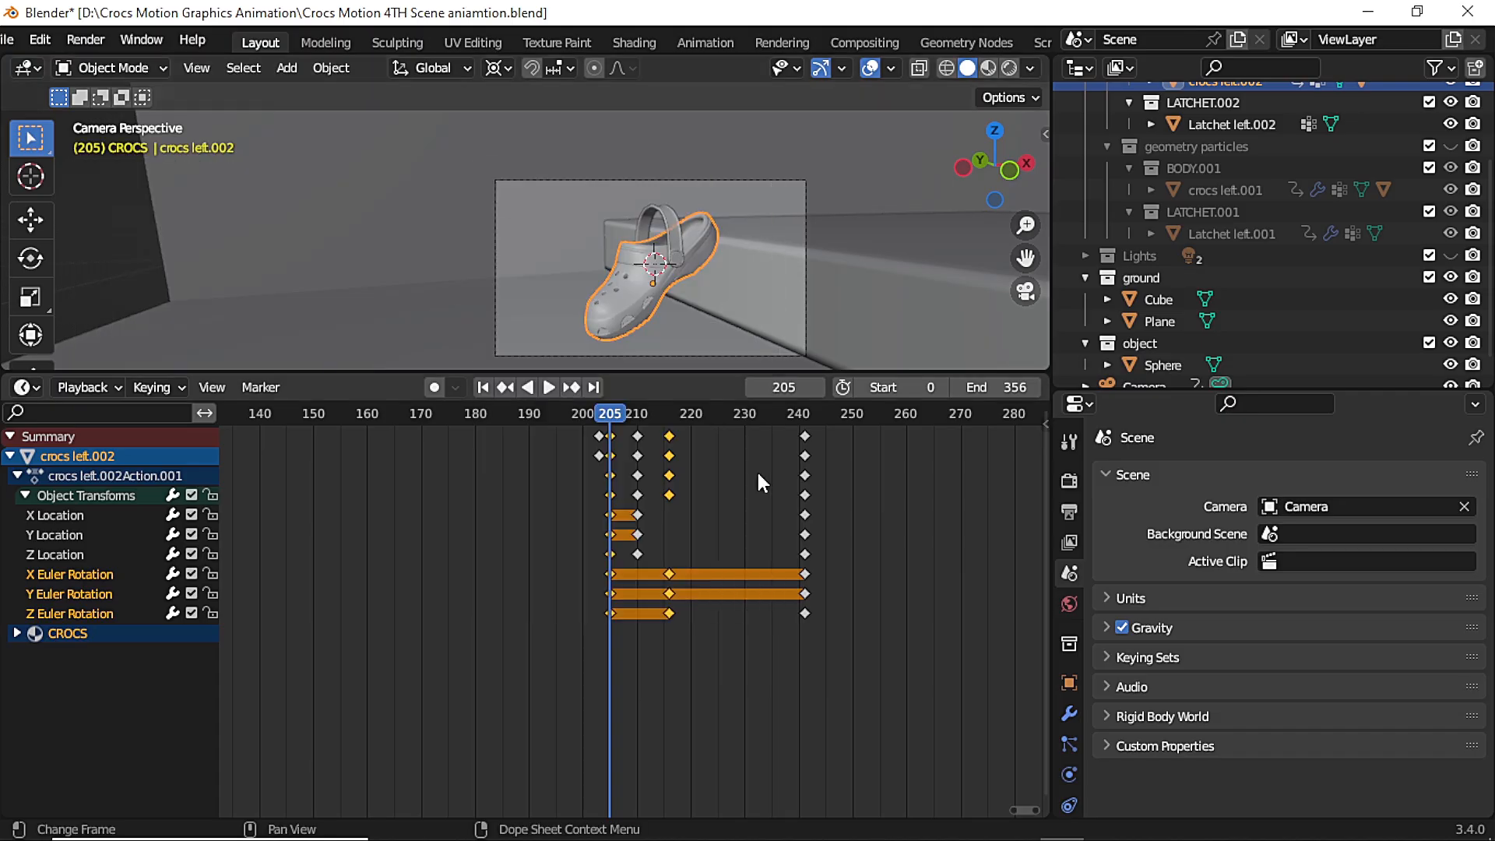
pyautogui.hotkey('ctrl', 'z')
pyautogui.press('i')
pyautogui.click(693, 282)
pyautogui.hotkey('ctrl', 'z')
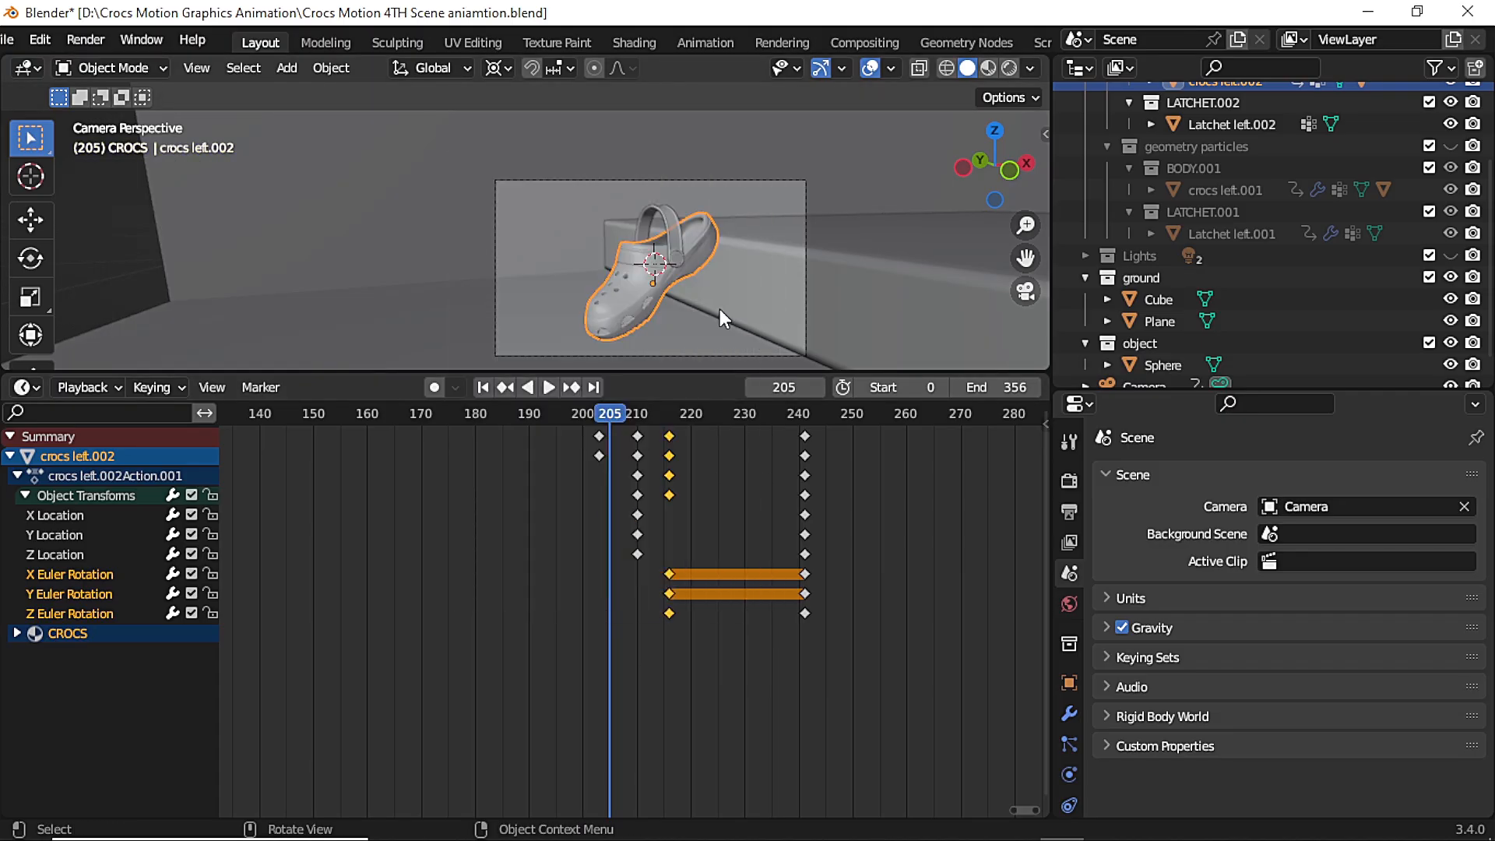
# Insert a Location-only keyframe for the shoe body at frame 205 and play back the result
pyautogui.press('i')
pyautogui.click(721, 243)
pyautogui.press('space')
pyautogui.press('space')
# Shift all of the shoe body's location and rotation keyframes after frame 203 later by 7 frames, leaving the CROCS material keyframes alone
pyautogui.moveTo(612, 436)
pyautogui.mouseDown()
pyautogui.moveTo(669, 403)
pyautogui.moveTo(598, 445)
pyautogui.mouseUp()
pyautogui.scroll(3, 617, 285)
pyautogui.press('Right')
pyautogui.scroll(-2, 617, 285)
pyautogui.click(17, 633)
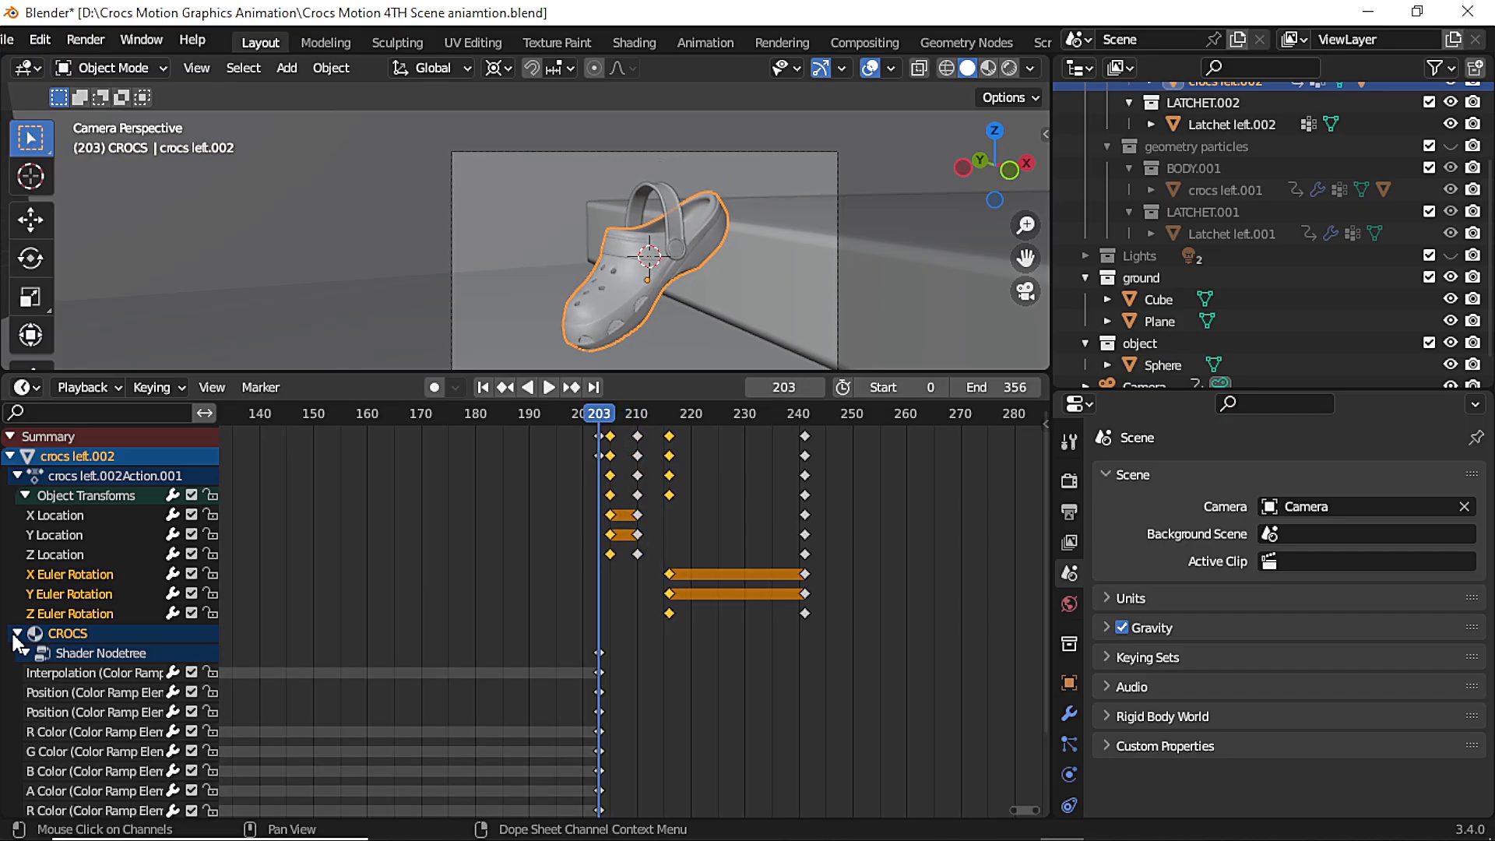
pyautogui.moveTo(908, 605); pyautogui.dragTo(609, 472)
pyautogui.moveTo(668, 477); pyautogui.dragTo(705, 477)
# Copy the shoe body's location keyframe at frame 217 to frame 207 and play back the movement
pyautogui.moveTo(612, 417); pyautogui.dragTo(675, 436)
pyautogui.click(674, 456)
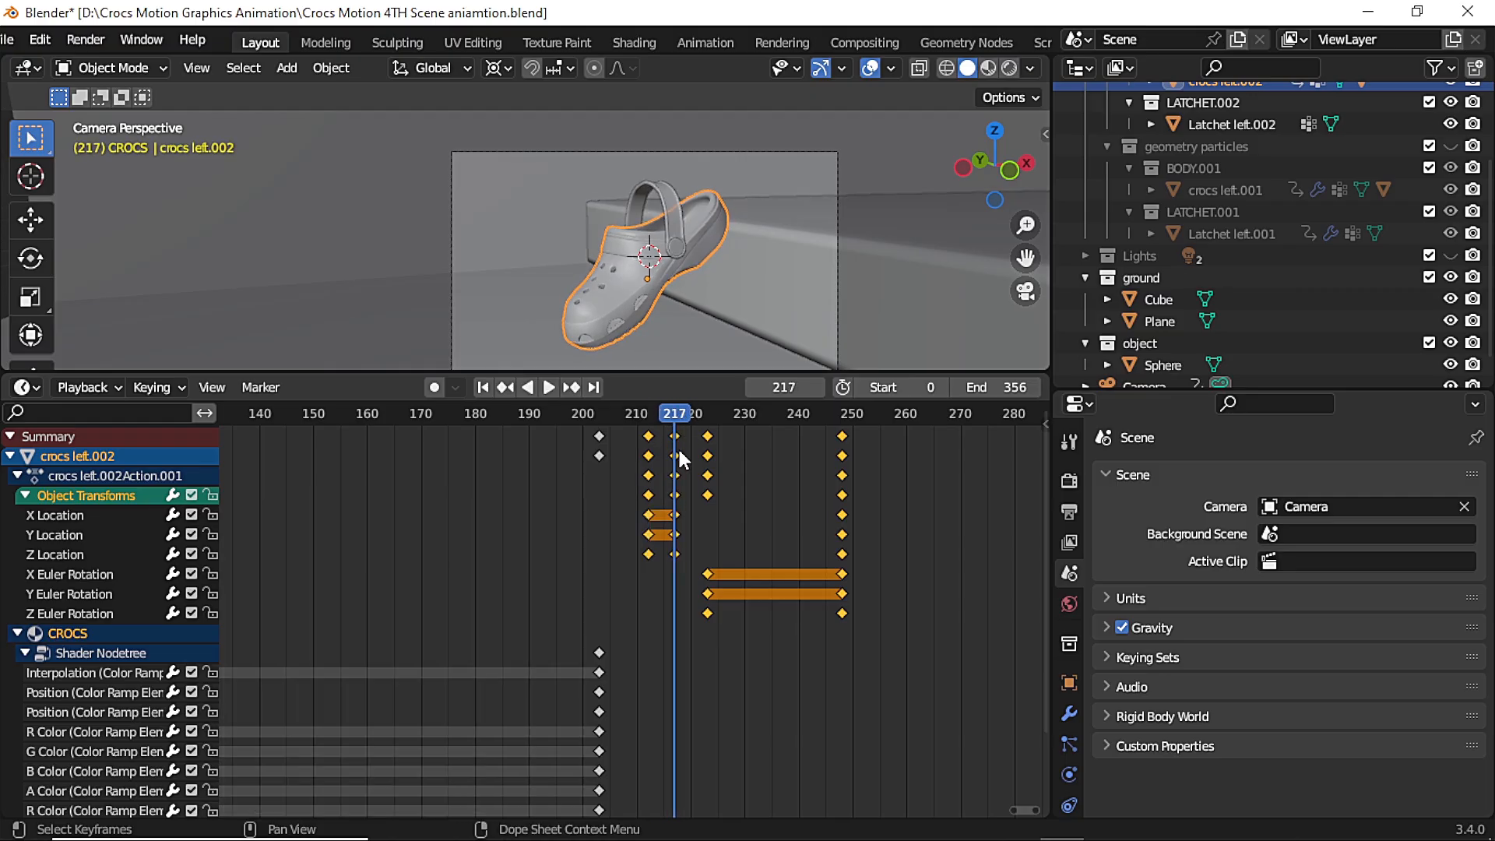
pyautogui.press('Escape')
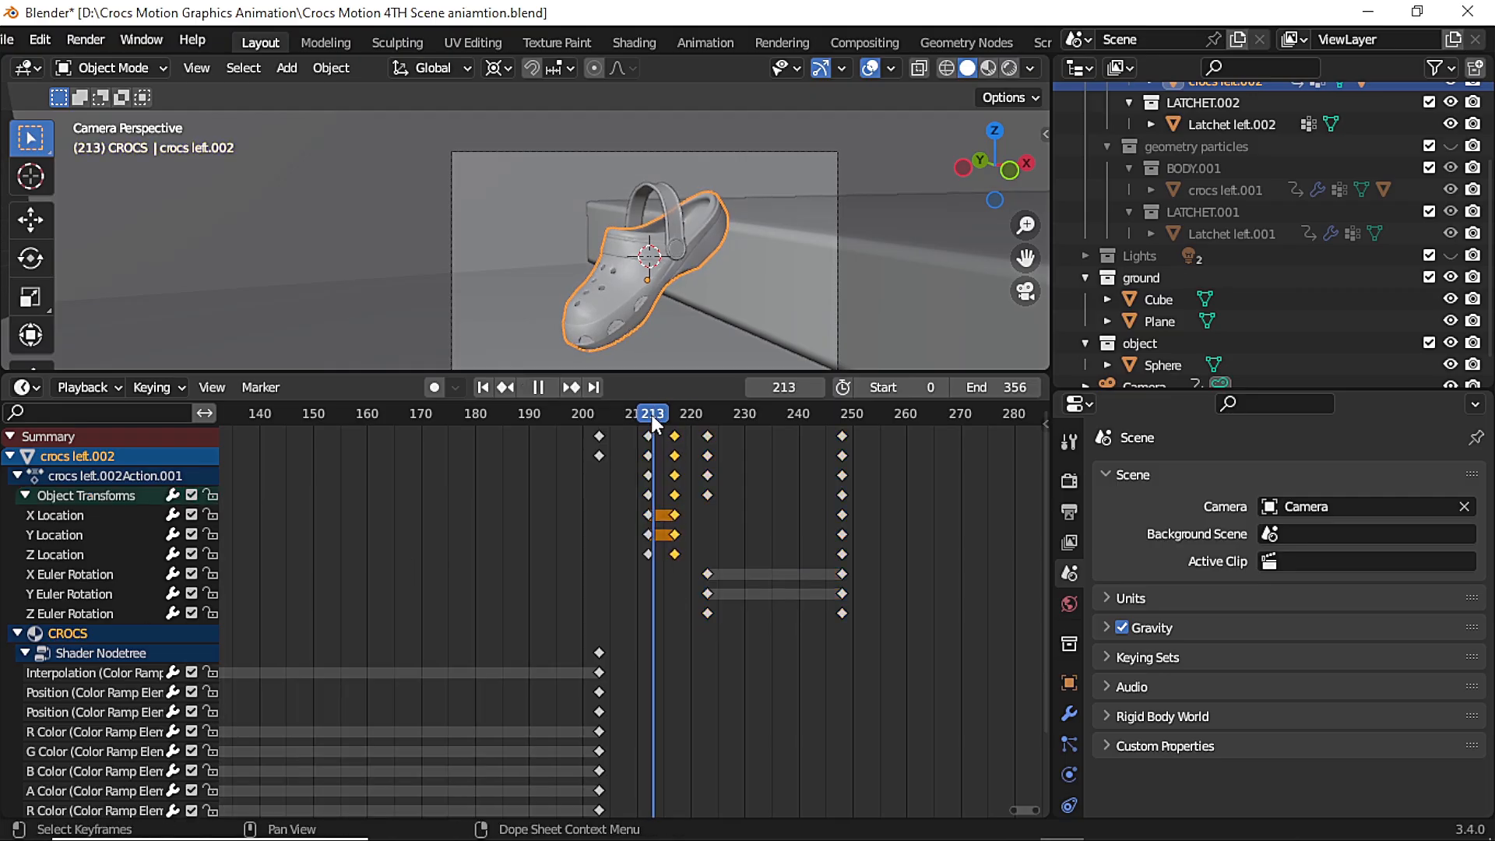
pyautogui.hotkey('ctrl', 'v')
pyautogui.press('space')
pyautogui.press('space')
pyautogui.click(608, 423)
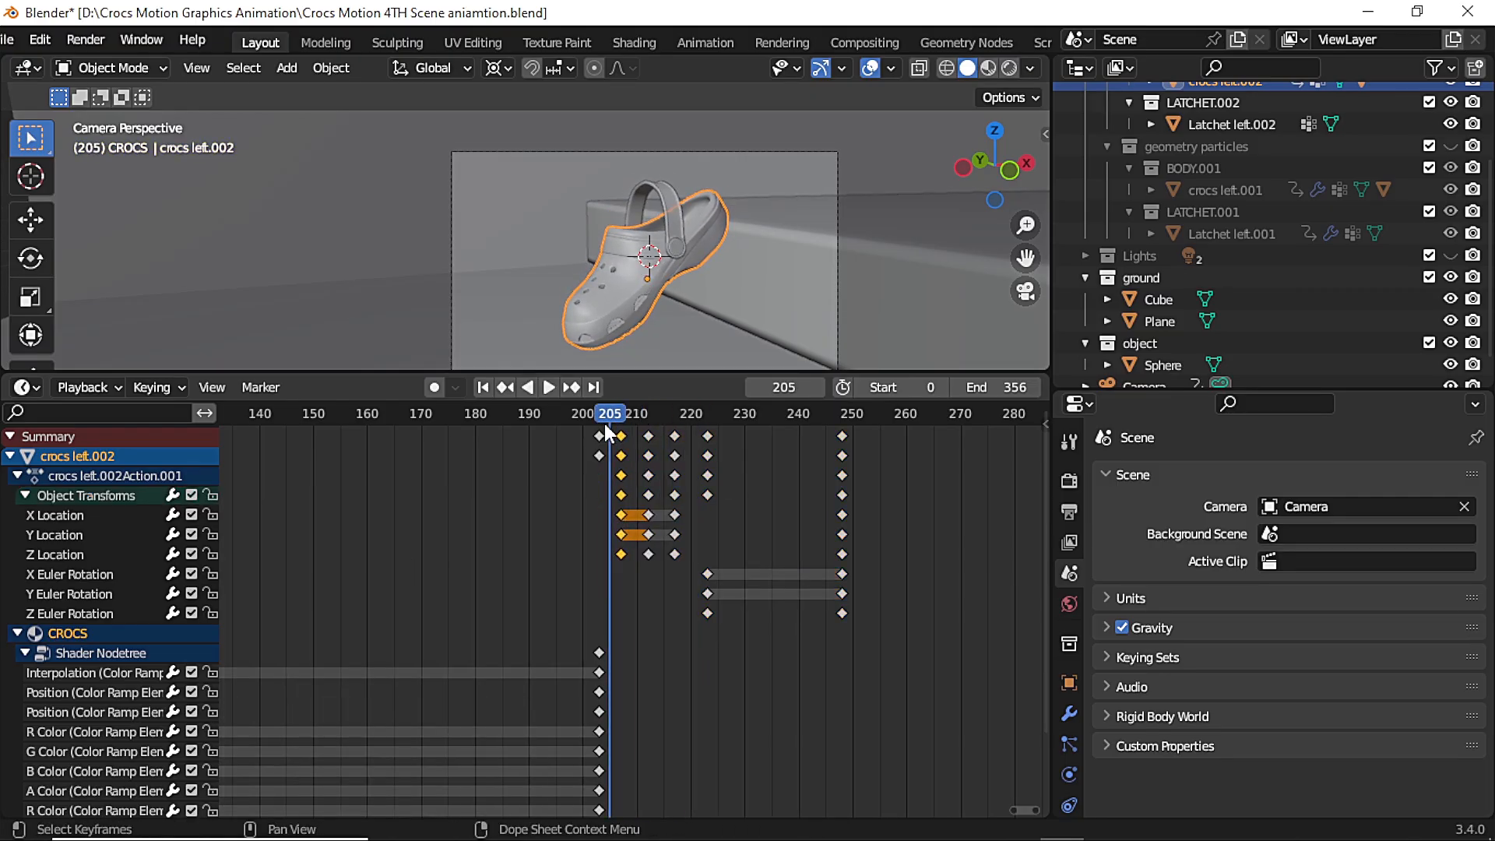
pyautogui.press('space')
pyautogui.press('space')
pyautogui.moveTo(651, 422); pyautogui.dragTo(638, 429)
pyautogui.press('Escape')
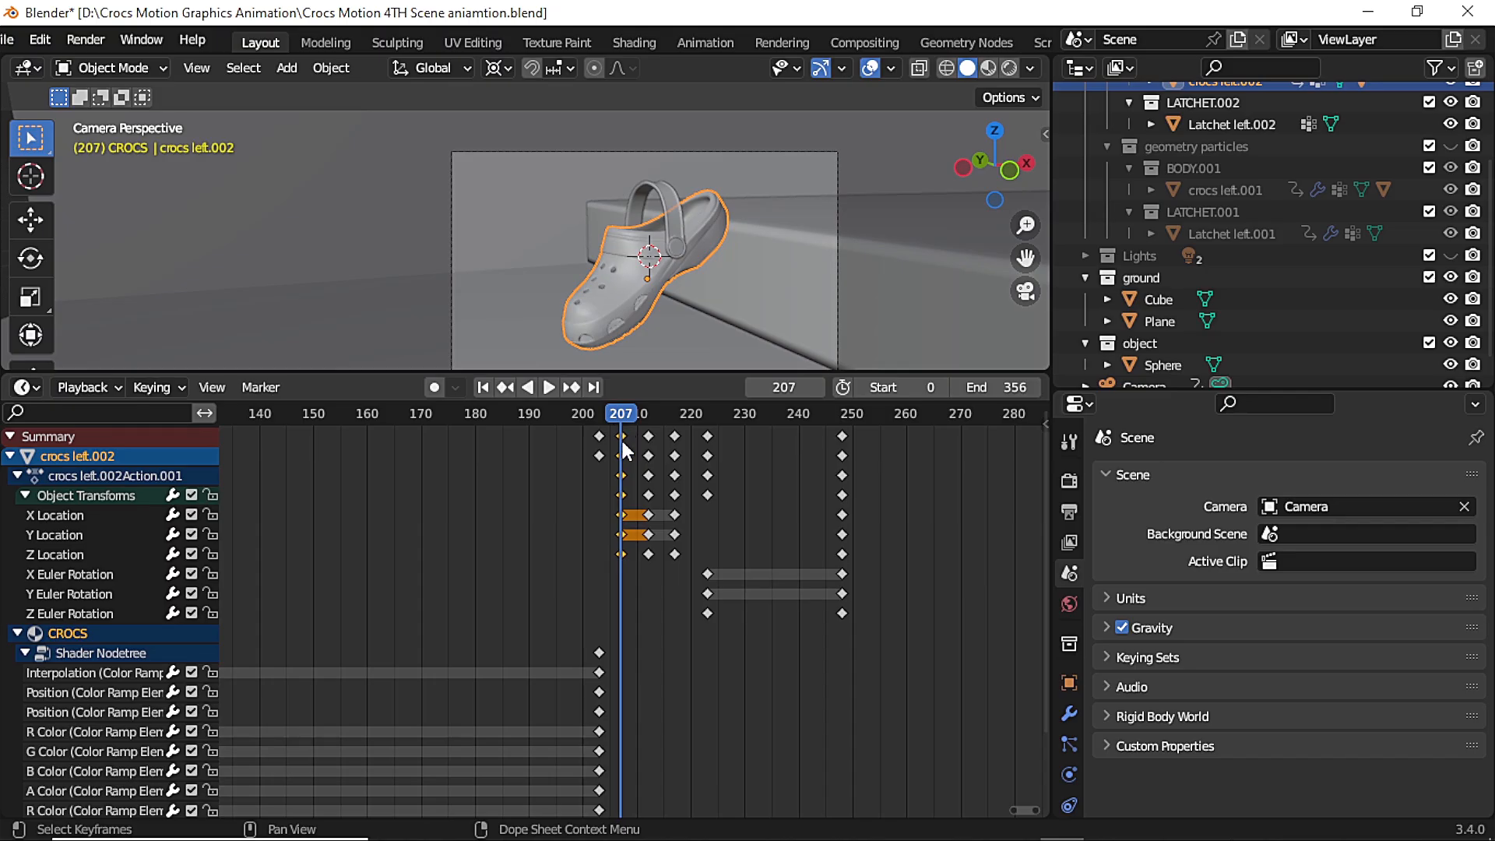
pyautogui.moveTo(1000, 518); pyautogui.dragTo(593, 430)
pyautogui.moveTo(955, 568); pyautogui.dragTo(614, 430)
pyautogui.press('g')
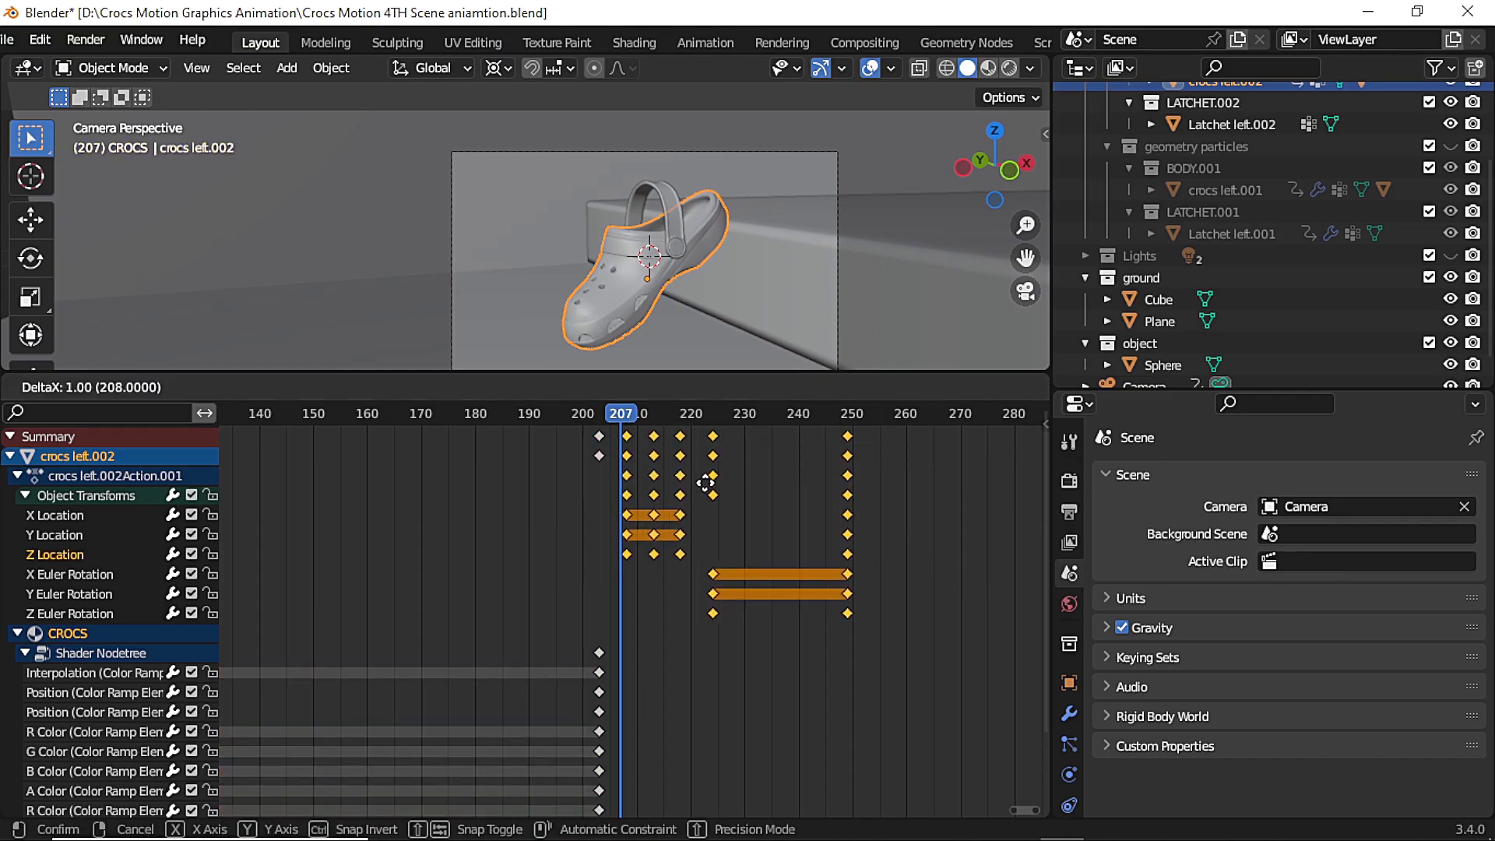
pyautogui.rightClick(707, 485)
# Spread the shoe body's keyframes after frame 207 to frames 217, 227, 233 and 258, with the frame 217 location repeated at 221
pyautogui.click(732, 492)
pyautogui.moveTo(974, 469); pyautogui.dragTo(624, 437)
pyautogui.press('Up')
pyautogui.press('Up')
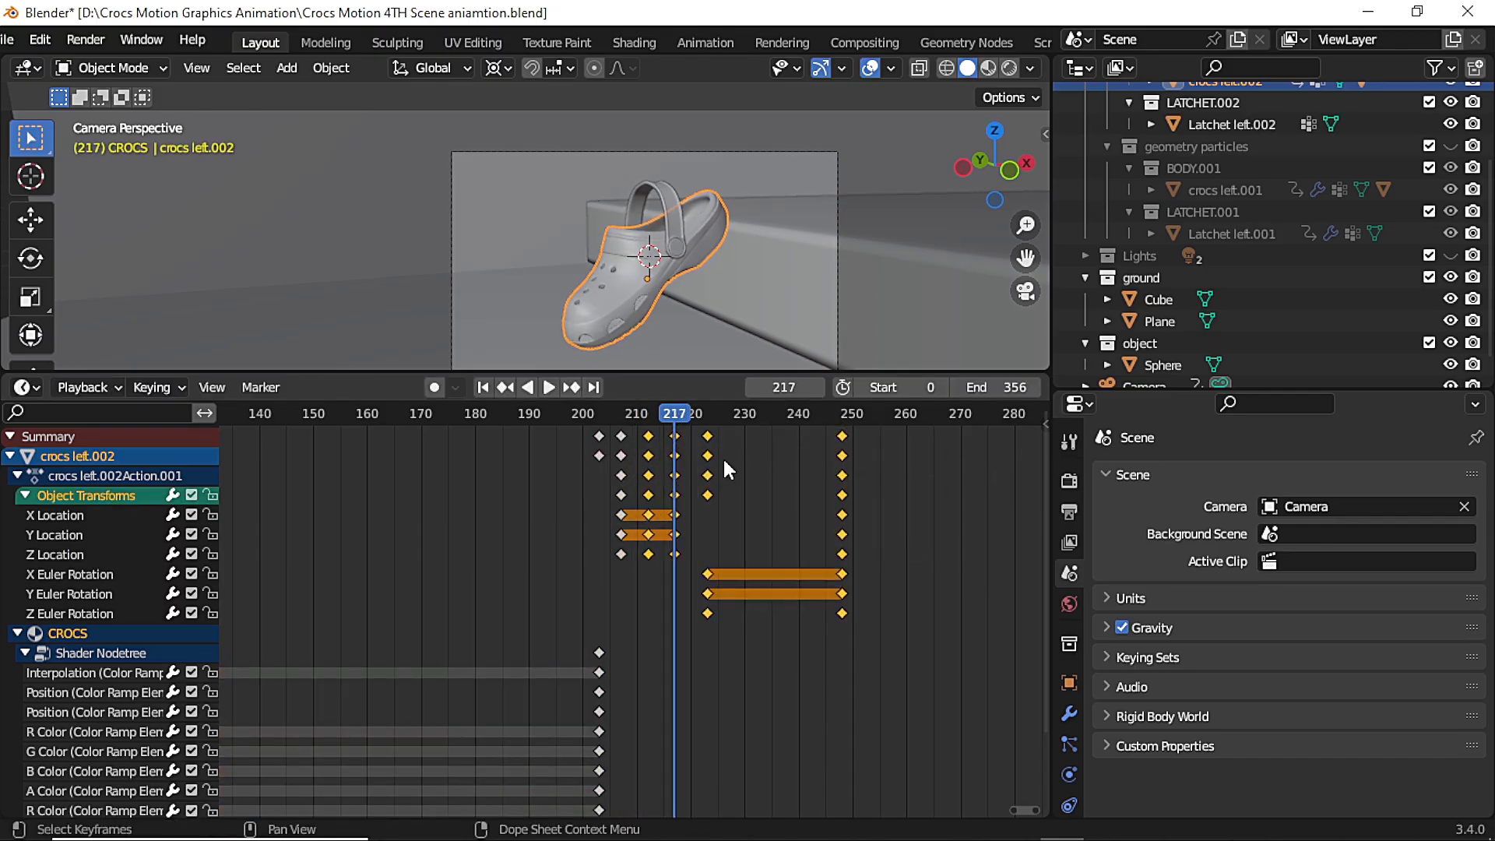
pyautogui.press('g')
pyautogui.click(756, 477)
pyautogui.press('Up')
pyautogui.moveTo(973, 498); pyautogui.dragTo(707, 423)
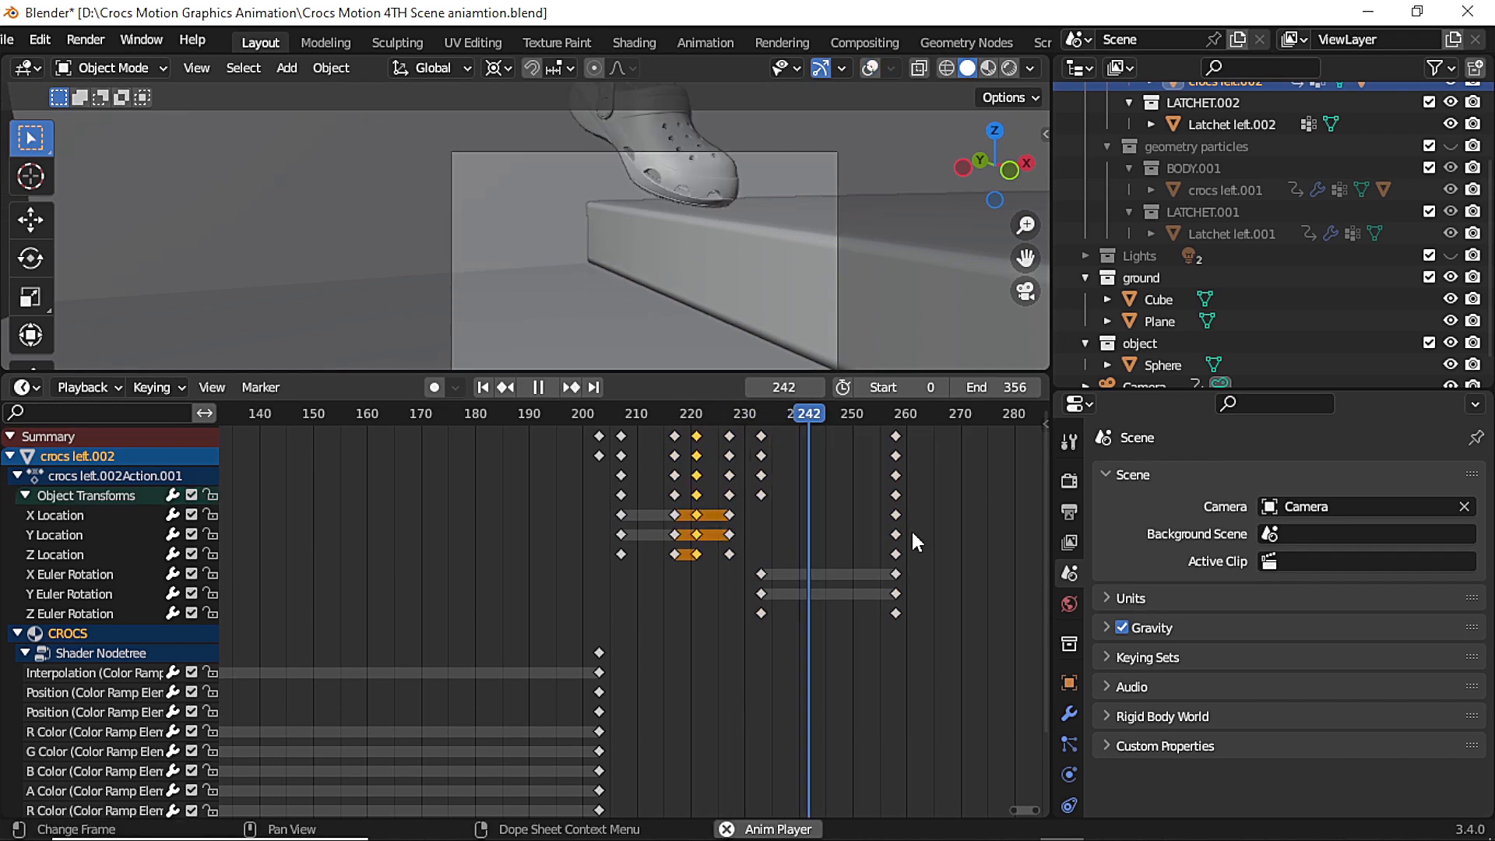
pyautogui.press('Escape')
pyautogui.press('space')
pyautogui.press('space')
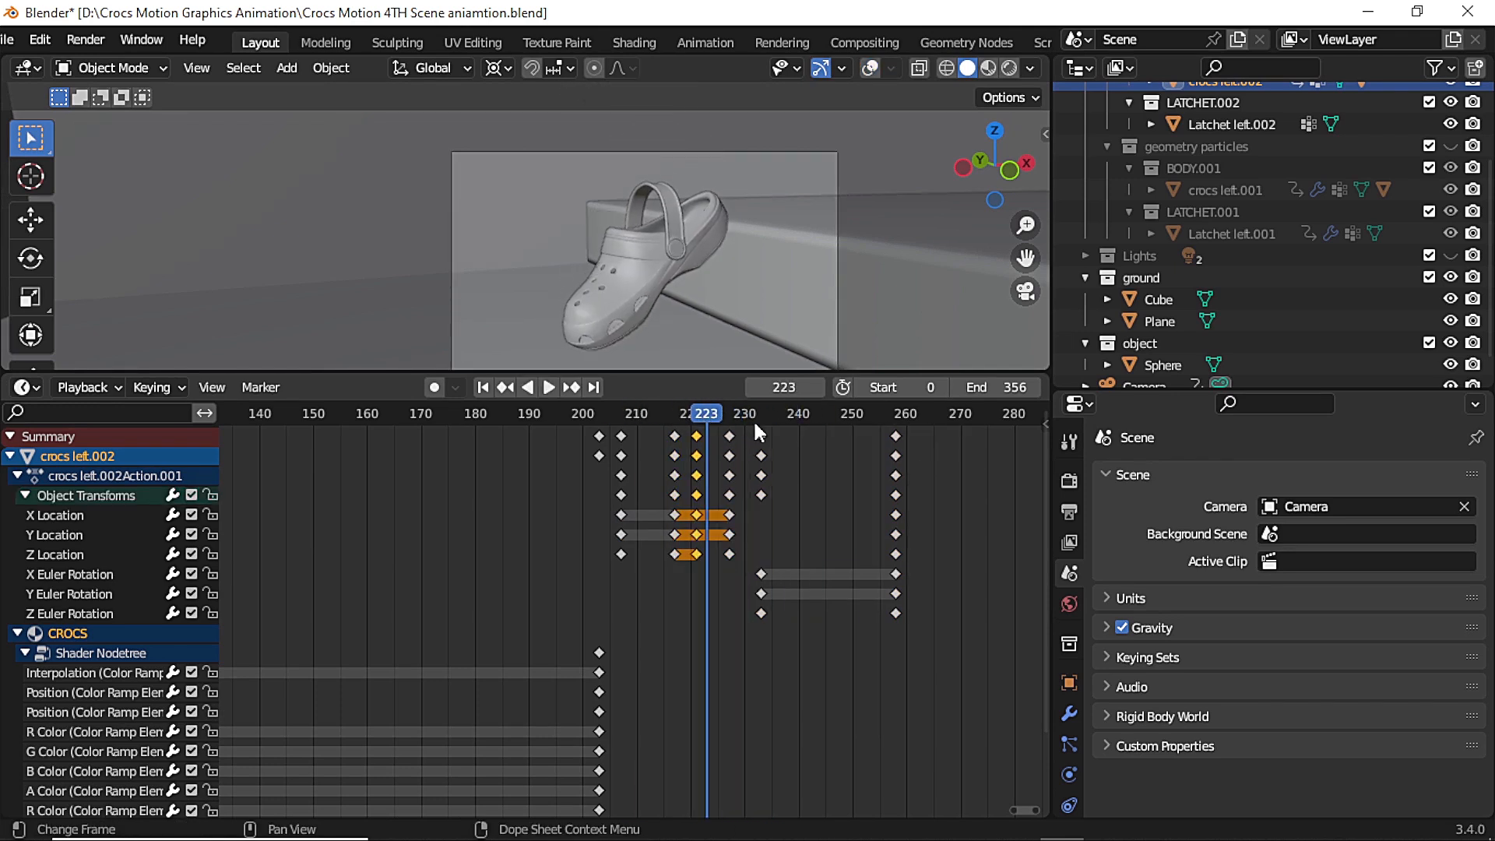
# Select the Camera, turn the viewport overlays back on and insert a Location & Rotation keyframe at frame 223
pyautogui.scroll(-1, 1489, 212)
pyautogui.click(1144, 365)
pyautogui.scroll(-3, 874, 600)
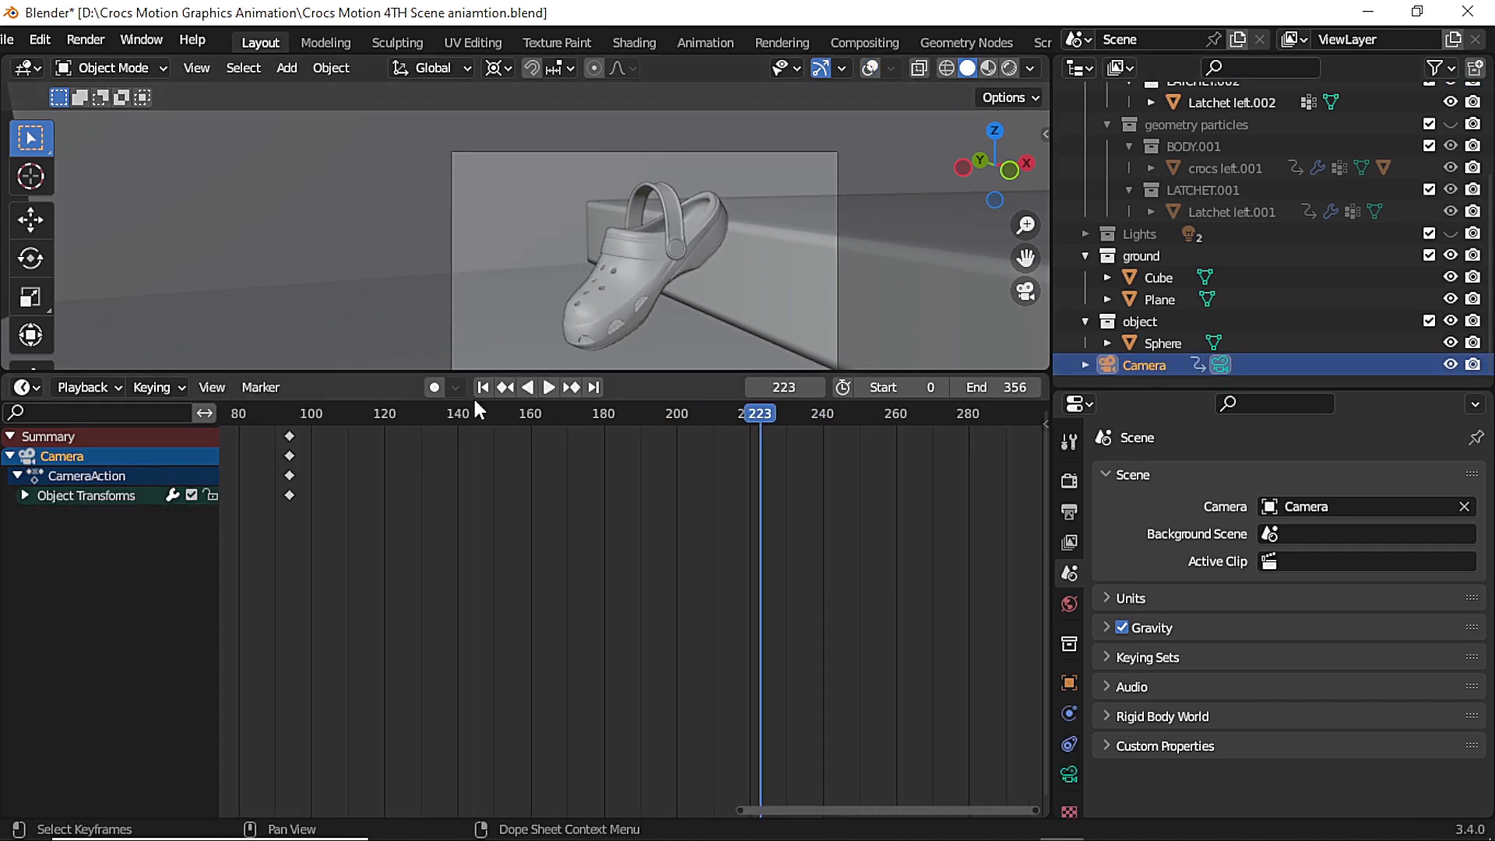
pyautogui.click(837, 196)
pyautogui.click(839, 252)
pyautogui.click(870, 68)
pyautogui.press('i')
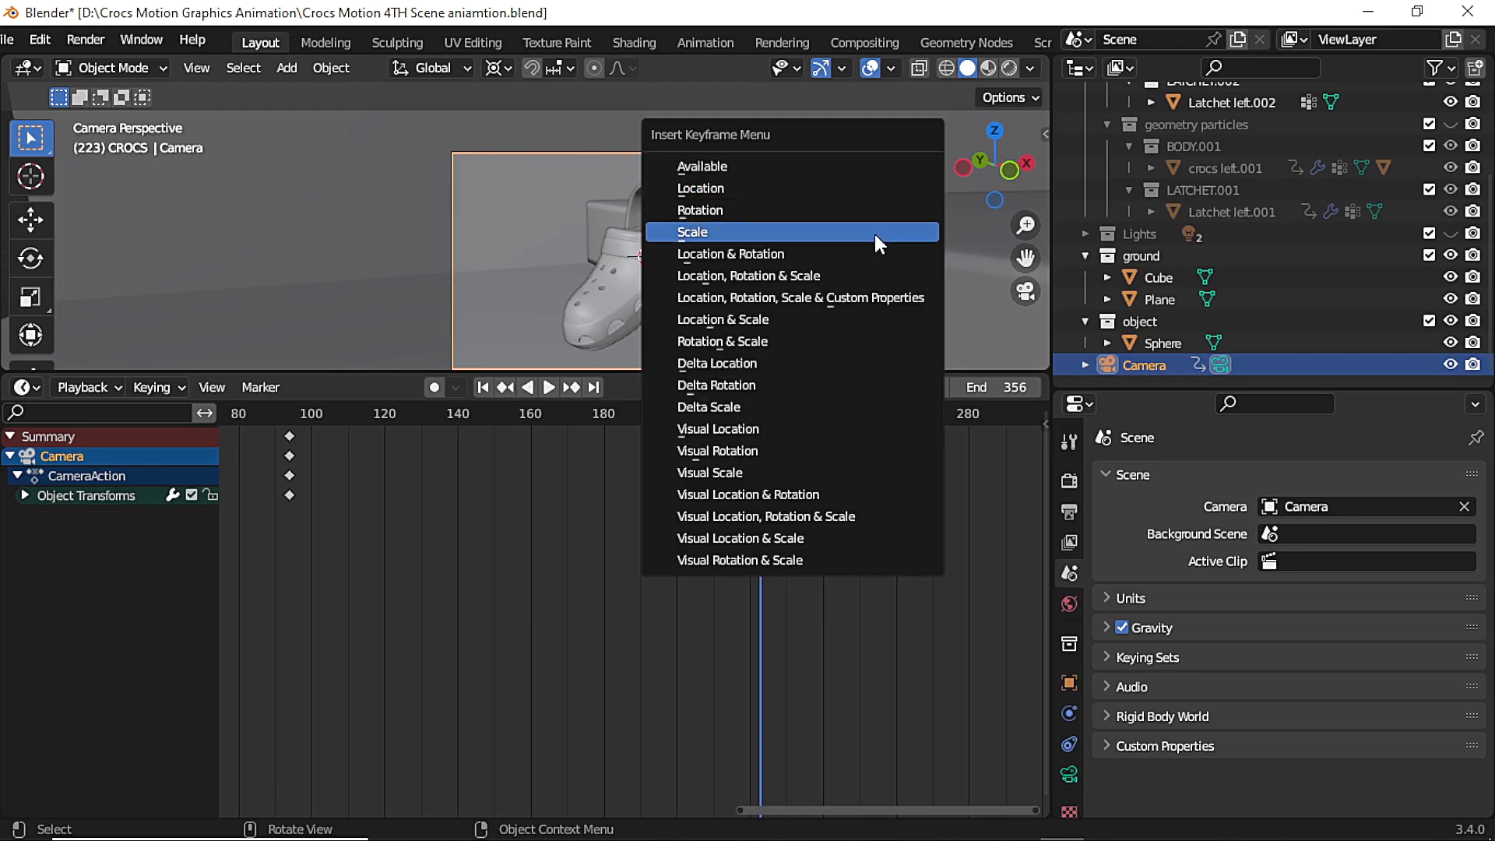
pyautogui.click(866, 276)
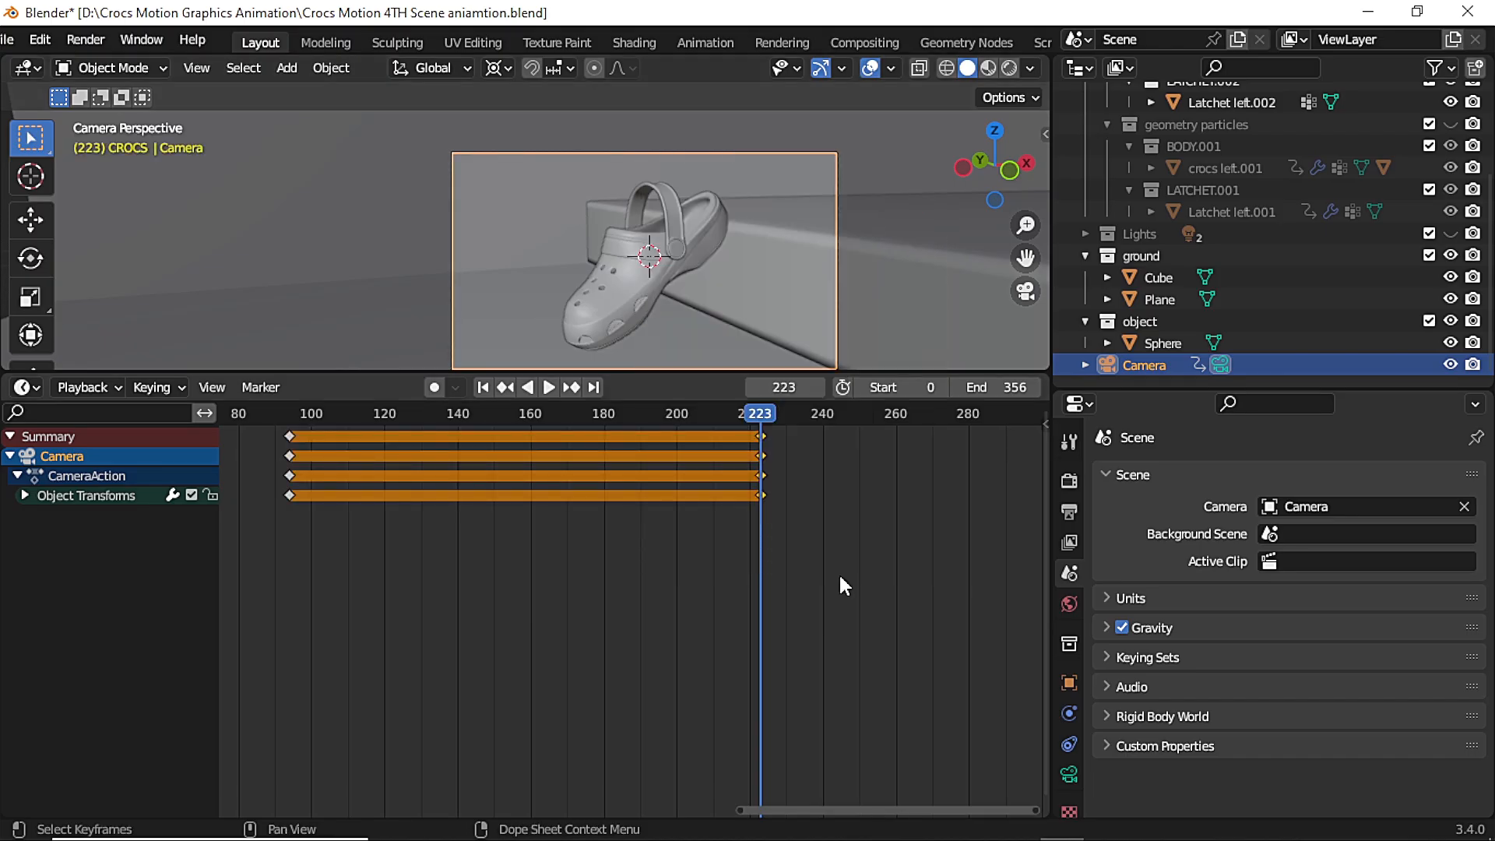
# At frame 256, raise the camera slightly along the Z axis and keyframe its location and rotation
pyautogui.press('space')
pyautogui.press('space')
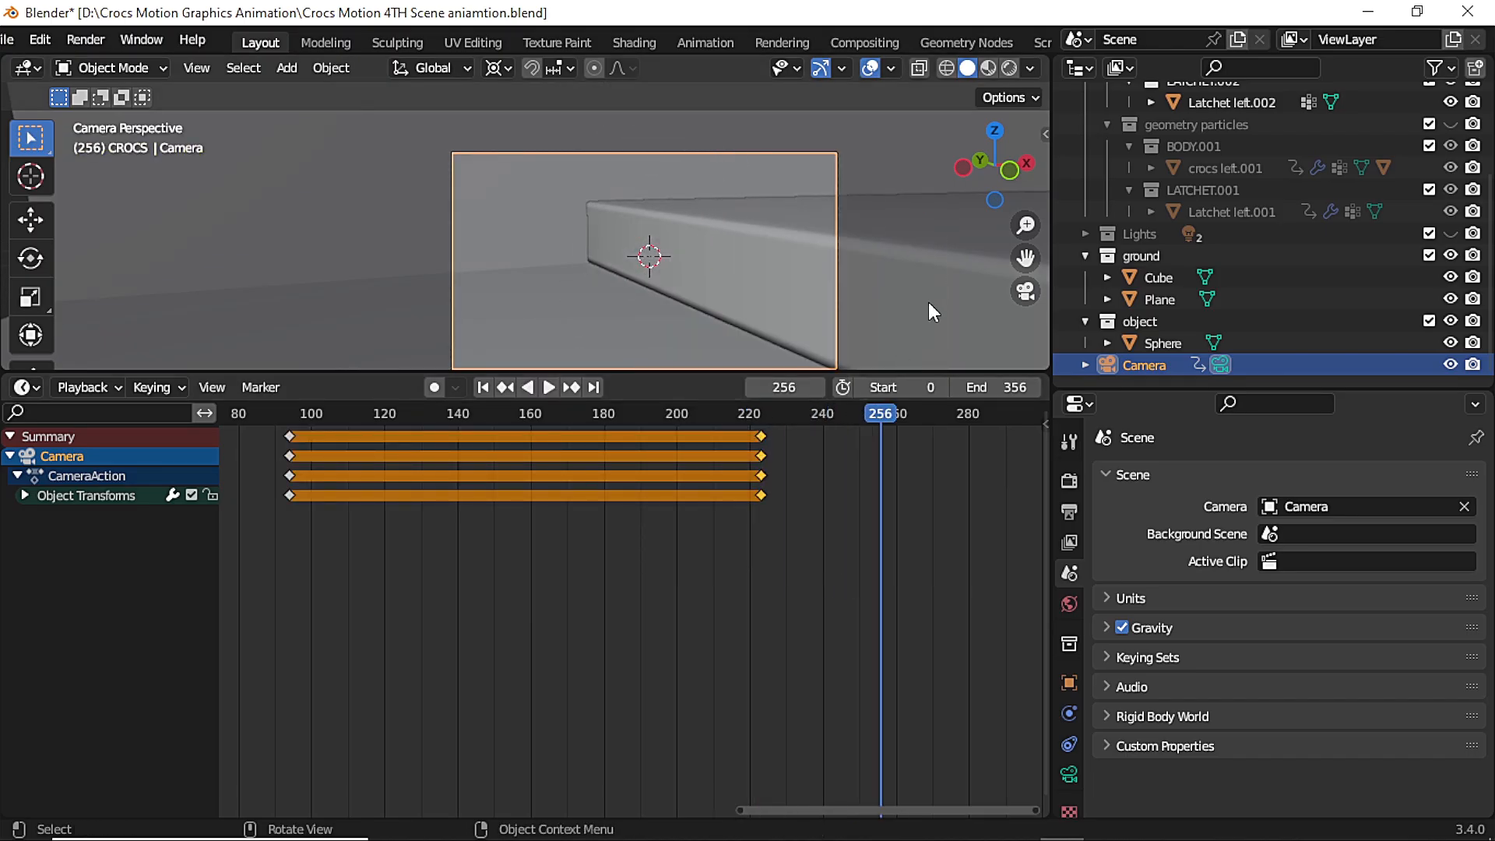
pyautogui.scroll(-2, 928, 302)
pyautogui.press('g')
pyautogui.press('z')
pyautogui.click(934, 301)
pyautogui.press('i')
pyautogui.click(936, 300)
pyautogui.press('Down')
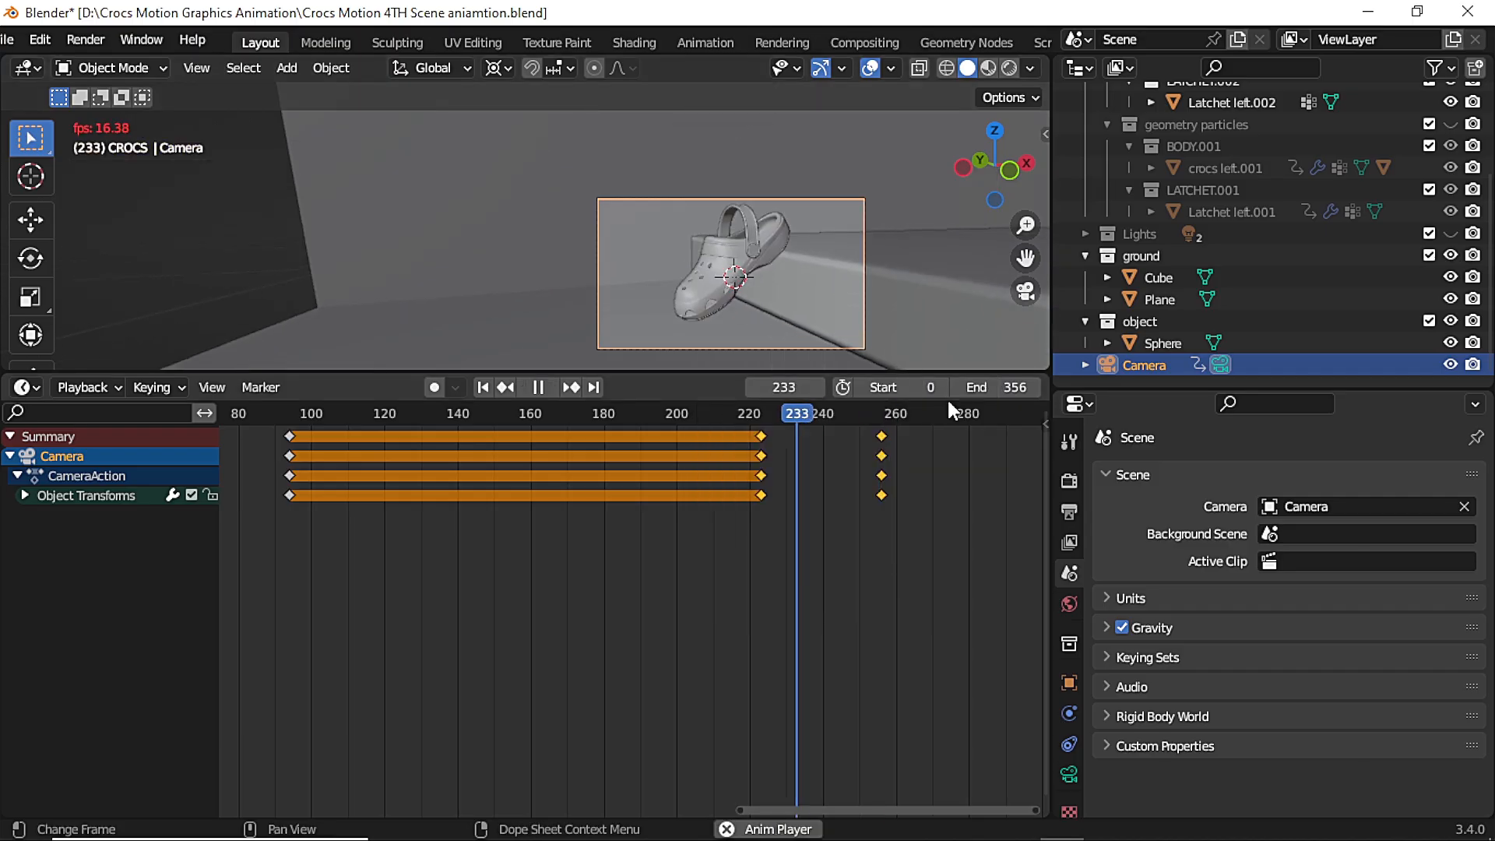
# Move the camera's last keyframe earlier to about frame 249 and play back the camera rise
pyautogui.press('space')
pyautogui.press('space')
pyautogui.press('g')
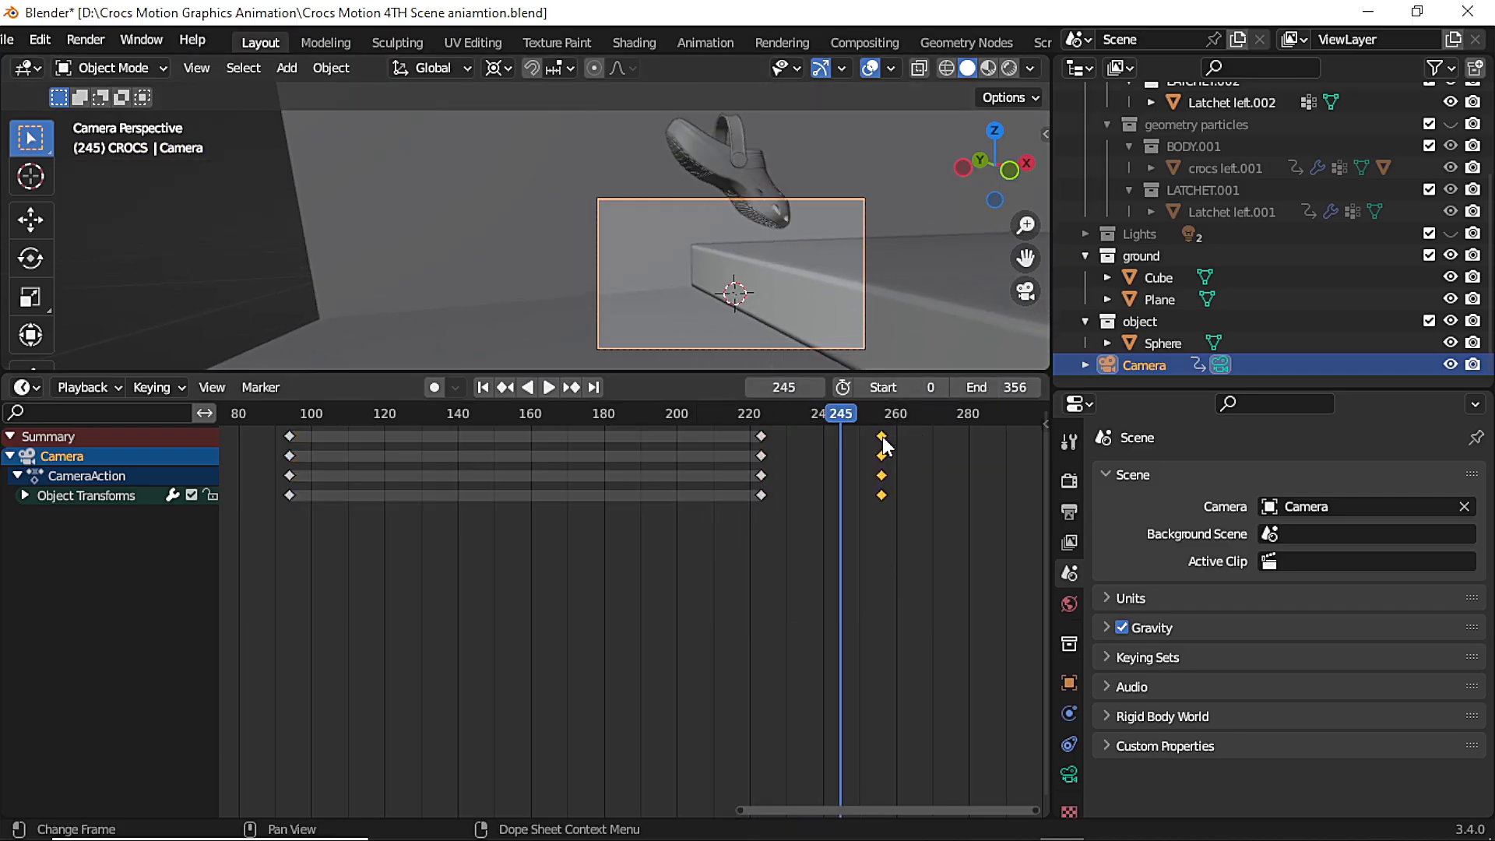
pyautogui.click(884, 452)
pyautogui.press('Down')
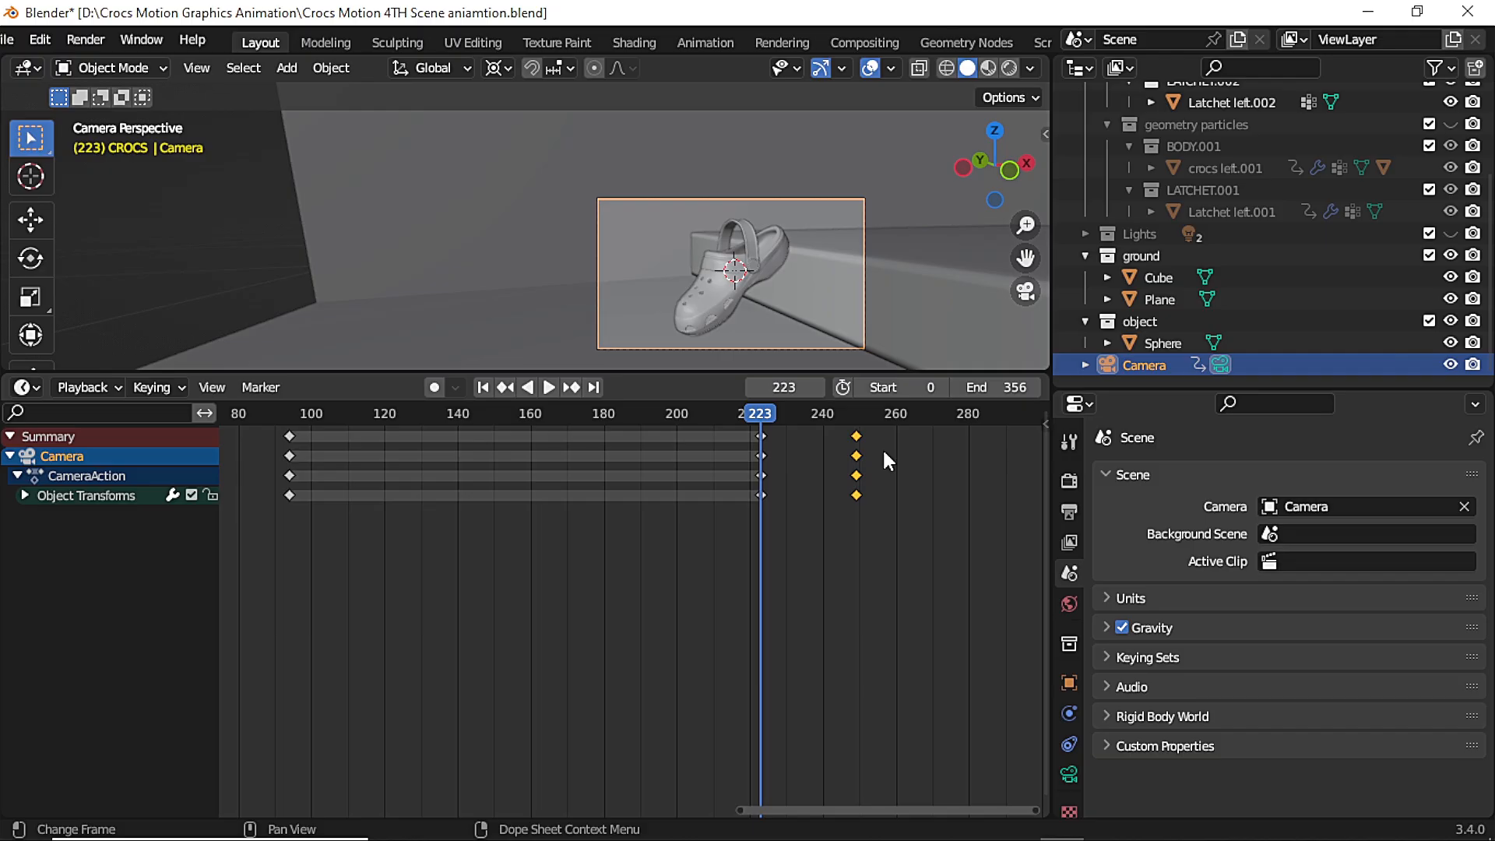
pyautogui.press('space')
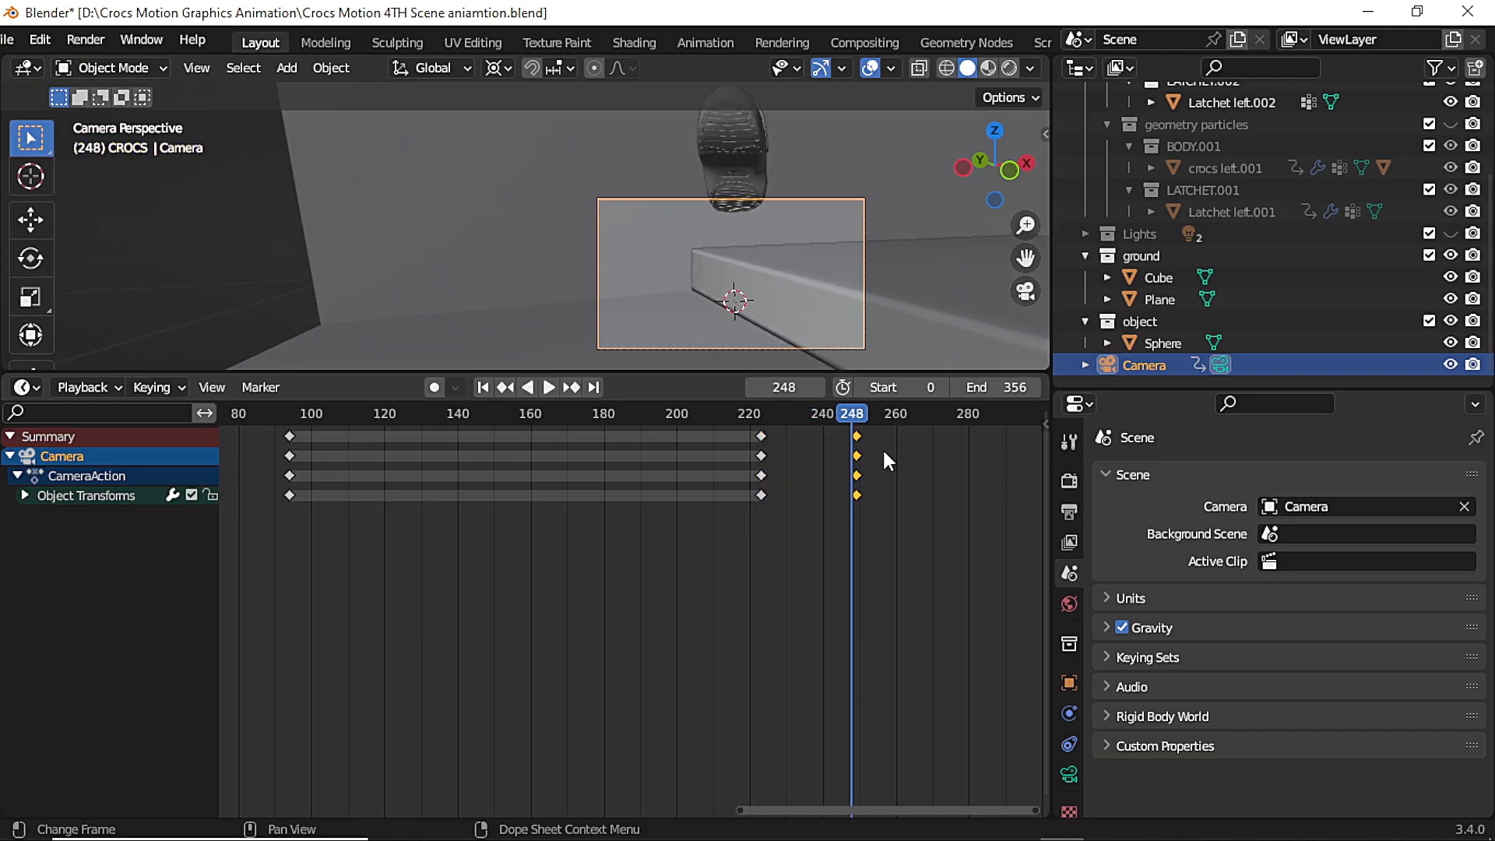
pyautogui.press('Escape')
# Shrink the timeline, split the 3D viewport vertically and turn one half into a Graph Editor
pyautogui.moveTo(748, 534); pyautogui.dragTo(847, 422)
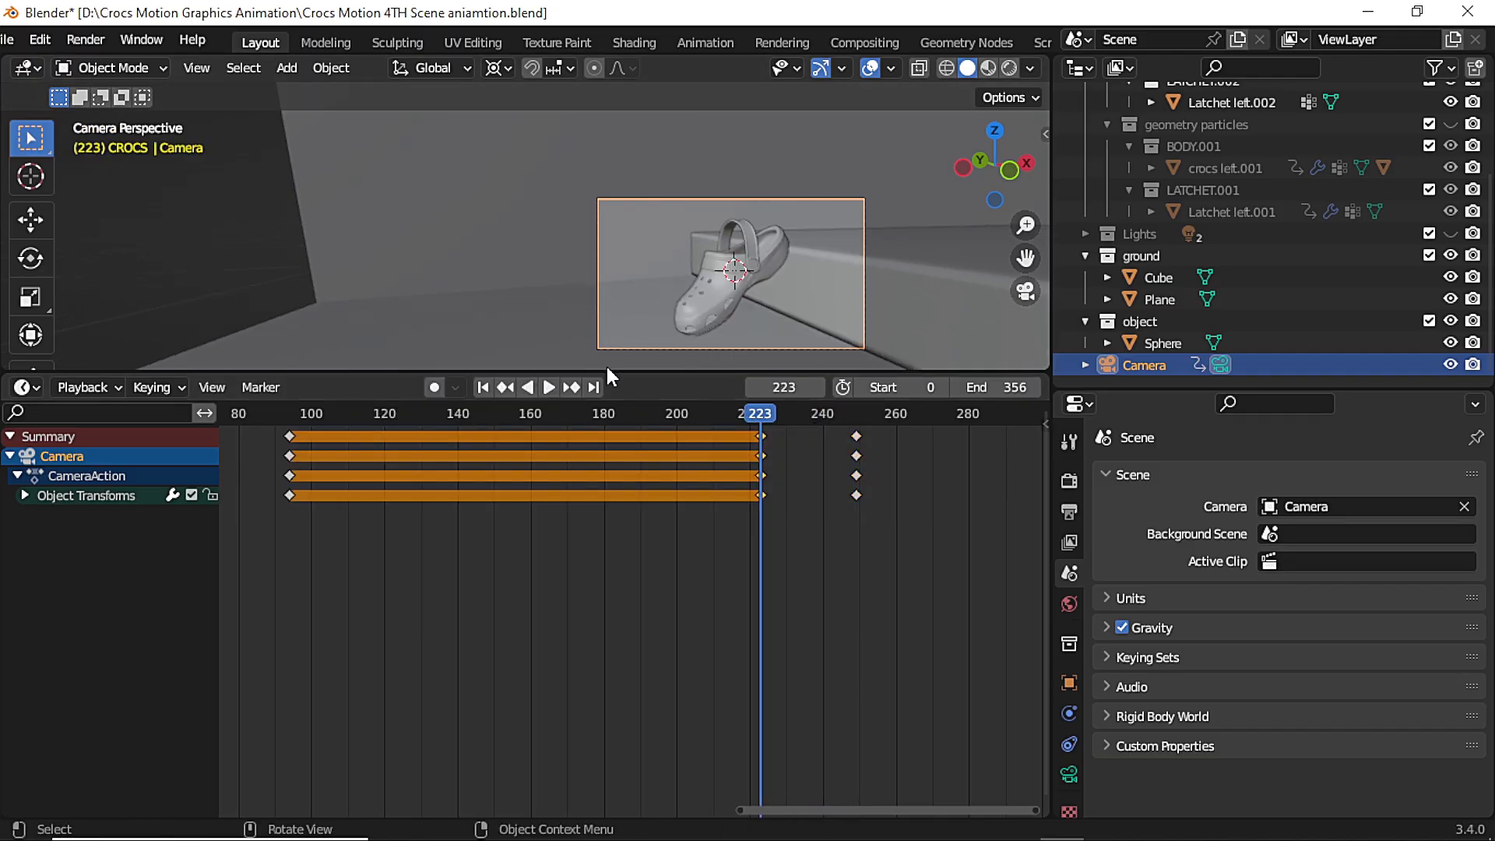
pyautogui.moveTo(607, 371); pyautogui.dragTo(514, 538)
pyautogui.rightClick(501, 538)
pyautogui.click(489, 515)
pyautogui.click(486, 483)
pyautogui.scroll(8, 932, 431)
pyautogui.click(28, 71)
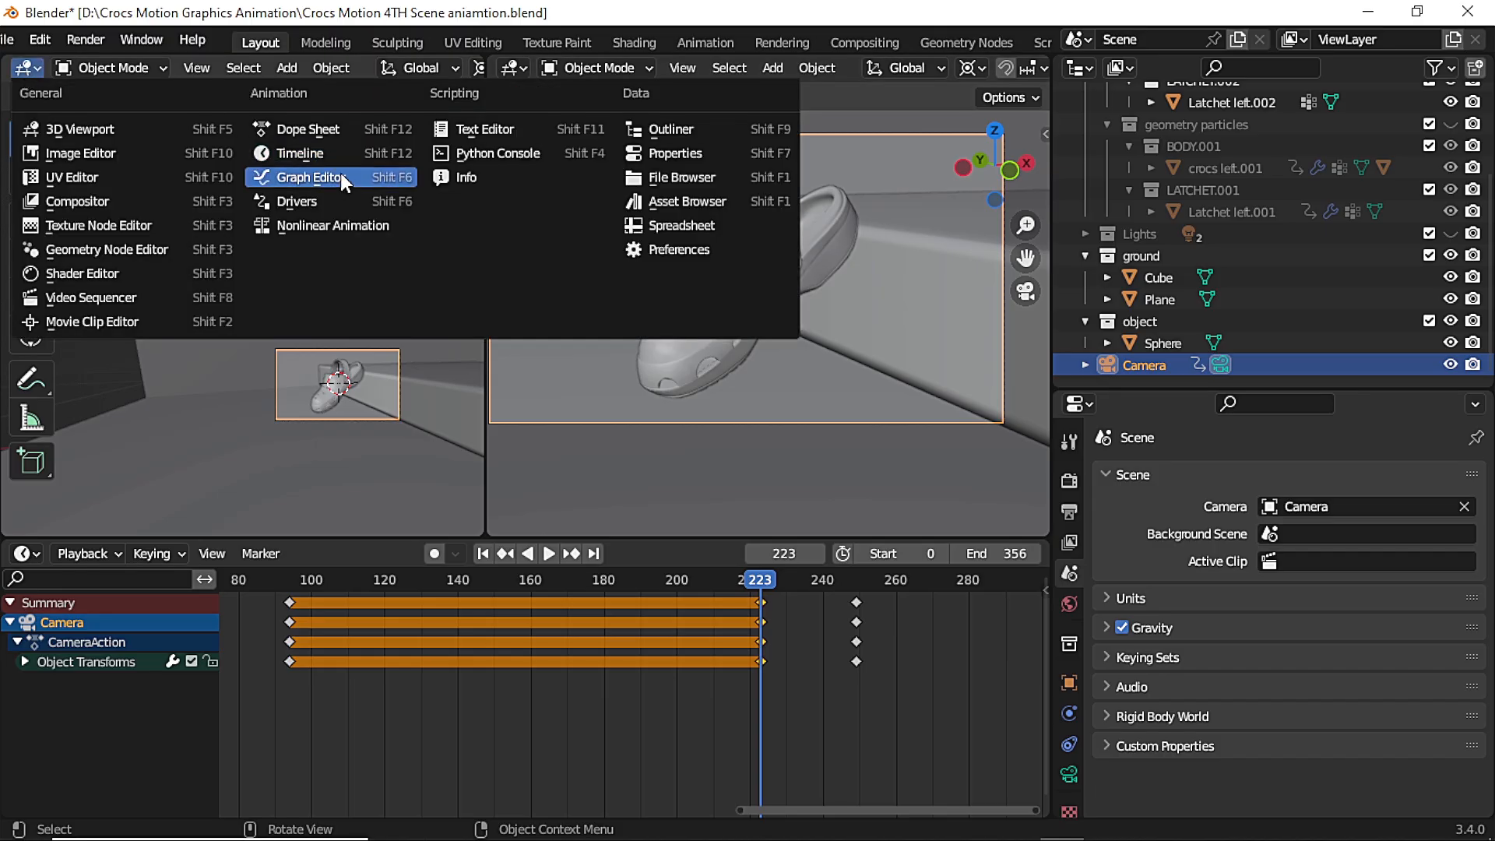
pyautogui.click(342, 181)
# Select the camera's keyframes from frame 223 onward and expand and frame its location and rotation curves in the Graph Editor
pyautogui.moveTo(938, 717); pyautogui.dragTo(703, 611)
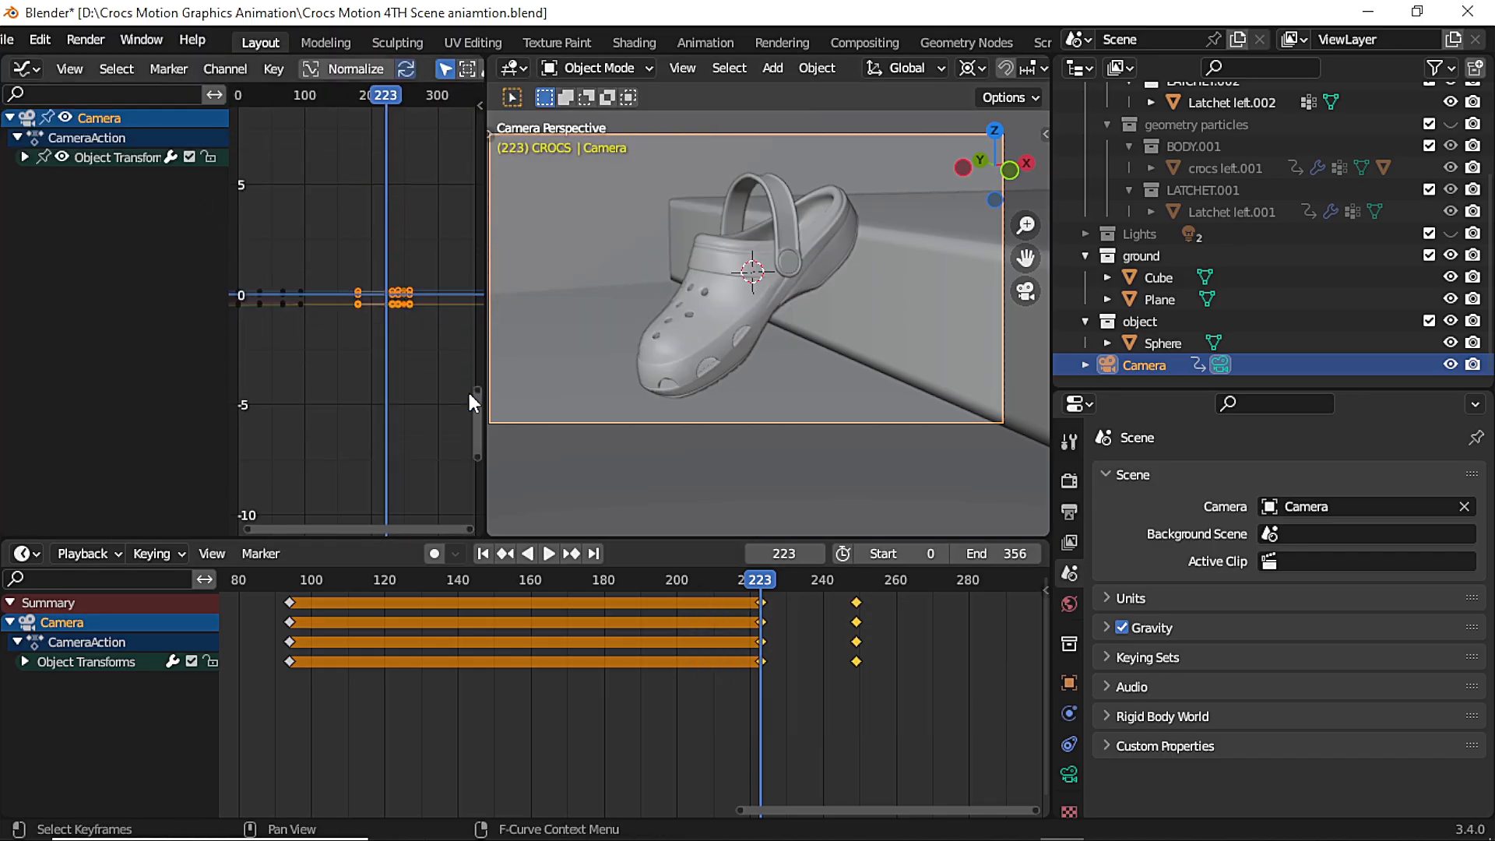
pyautogui.moveTo(476, 391); pyautogui.dragTo(477, 433)
pyautogui.moveTo(406, 187); pyautogui.dragTo(394, 317, button='middle')
pyautogui.moveTo(477, 407); pyautogui.dragTo(476, 392)
pyautogui.moveTo(486, 394); pyautogui.dragTo(473, 418)
pyautogui.moveTo(407, 350); pyautogui.dragTo(346, 315, button='middle')
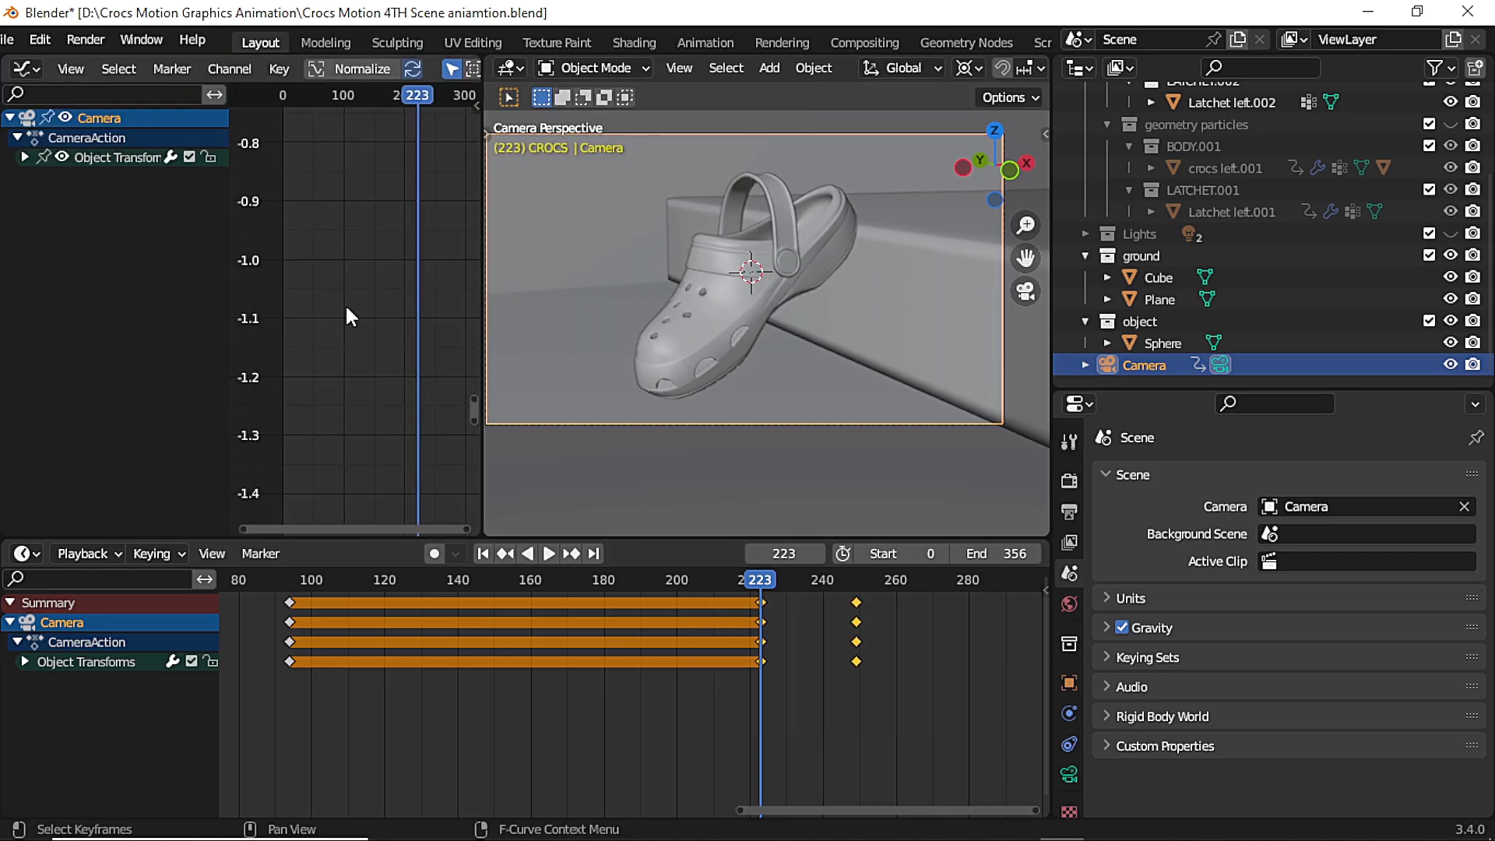
pyautogui.scroll(-8, 348, 317)
pyautogui.moveTo(402, 207); pyautogui.dragTo(393, 473, button='middle')
pyautogui.scroll(2, 407, 394)
pyautogui.click(25, 157)
pyautogui.scroll(4, 380, 167)
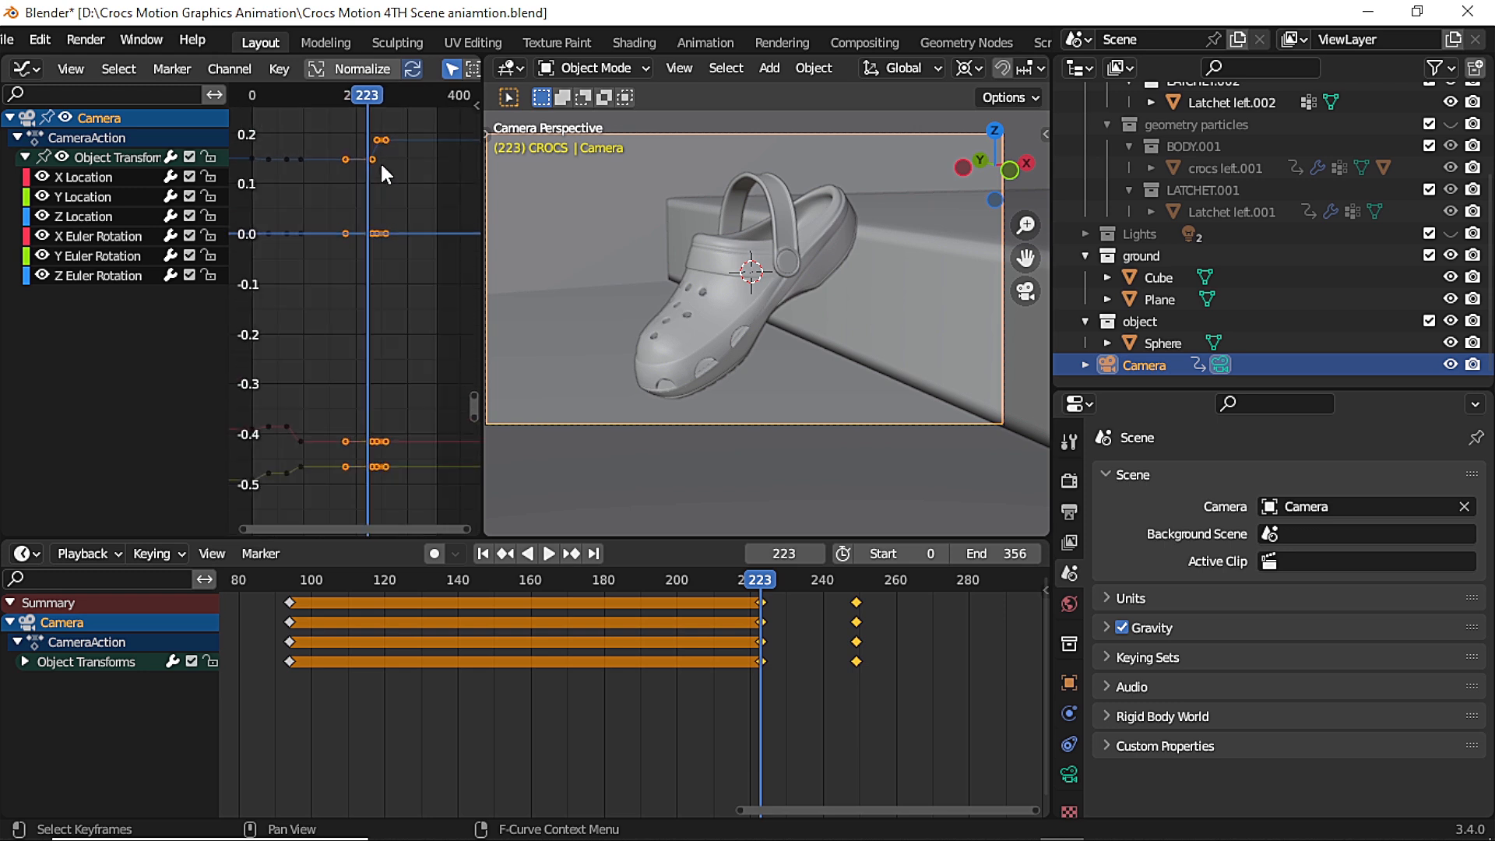
pyautogui.scroll(-2, 382, 173)
pyautogui.scroll(6, 384, 439)
pyautogui.moveTo(473, 410)
pyautogui.mouseDown()
pyautogui.moveTo(472, 395)
pyautogui.moveTo(473, 407)
pyautogui.mouseUp()
pyautogui.scroll(1, 410, 211)
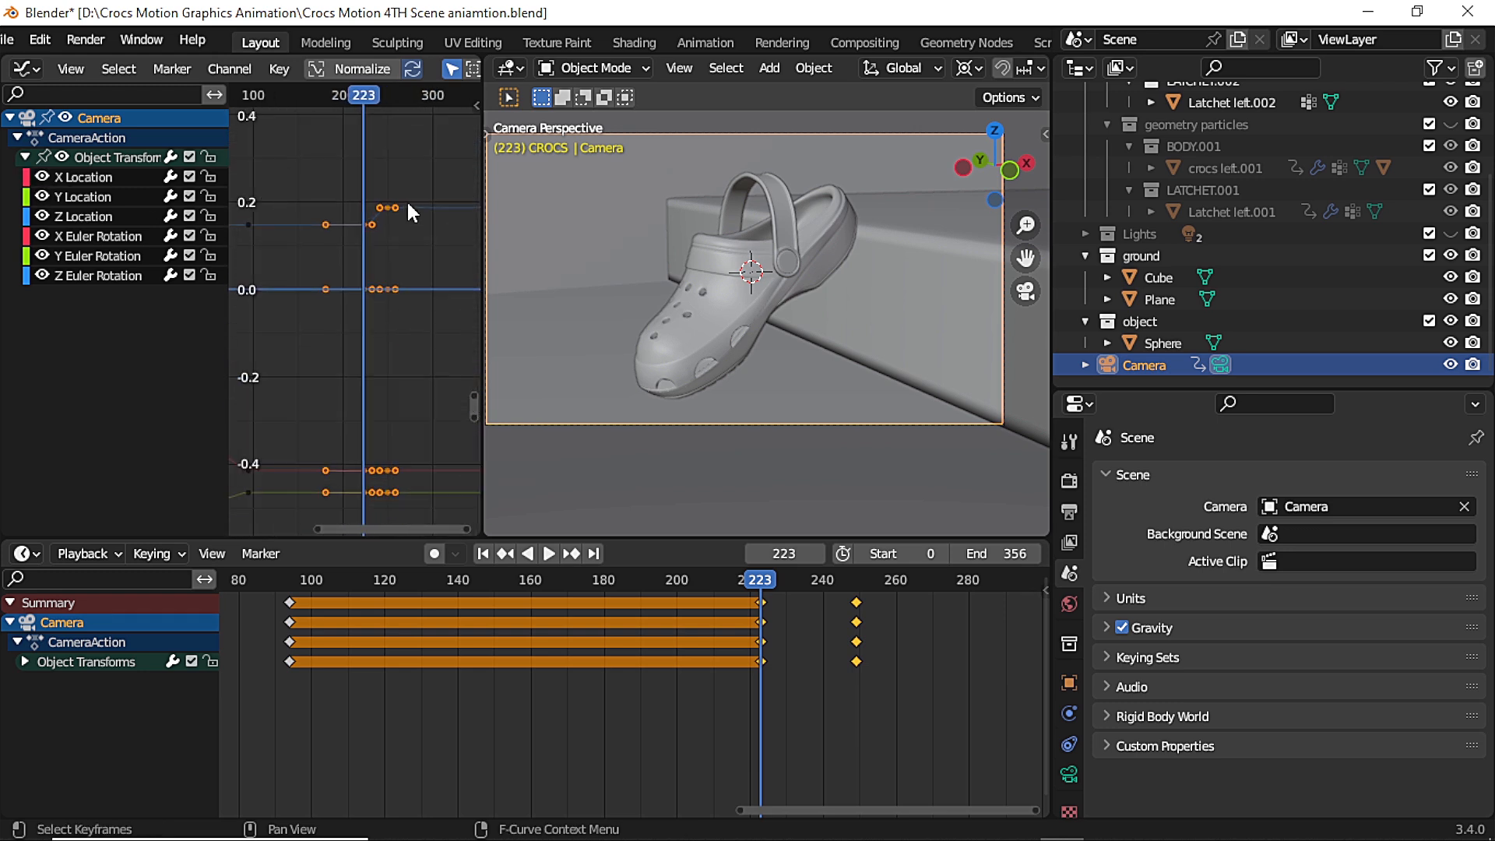
# Try Bezier interpolation on the selected camera keyframes, and undo it
pyautogui.press('t')
pyautogui.click(398, 690)
pyautogui.scroll(2, 366, 218)
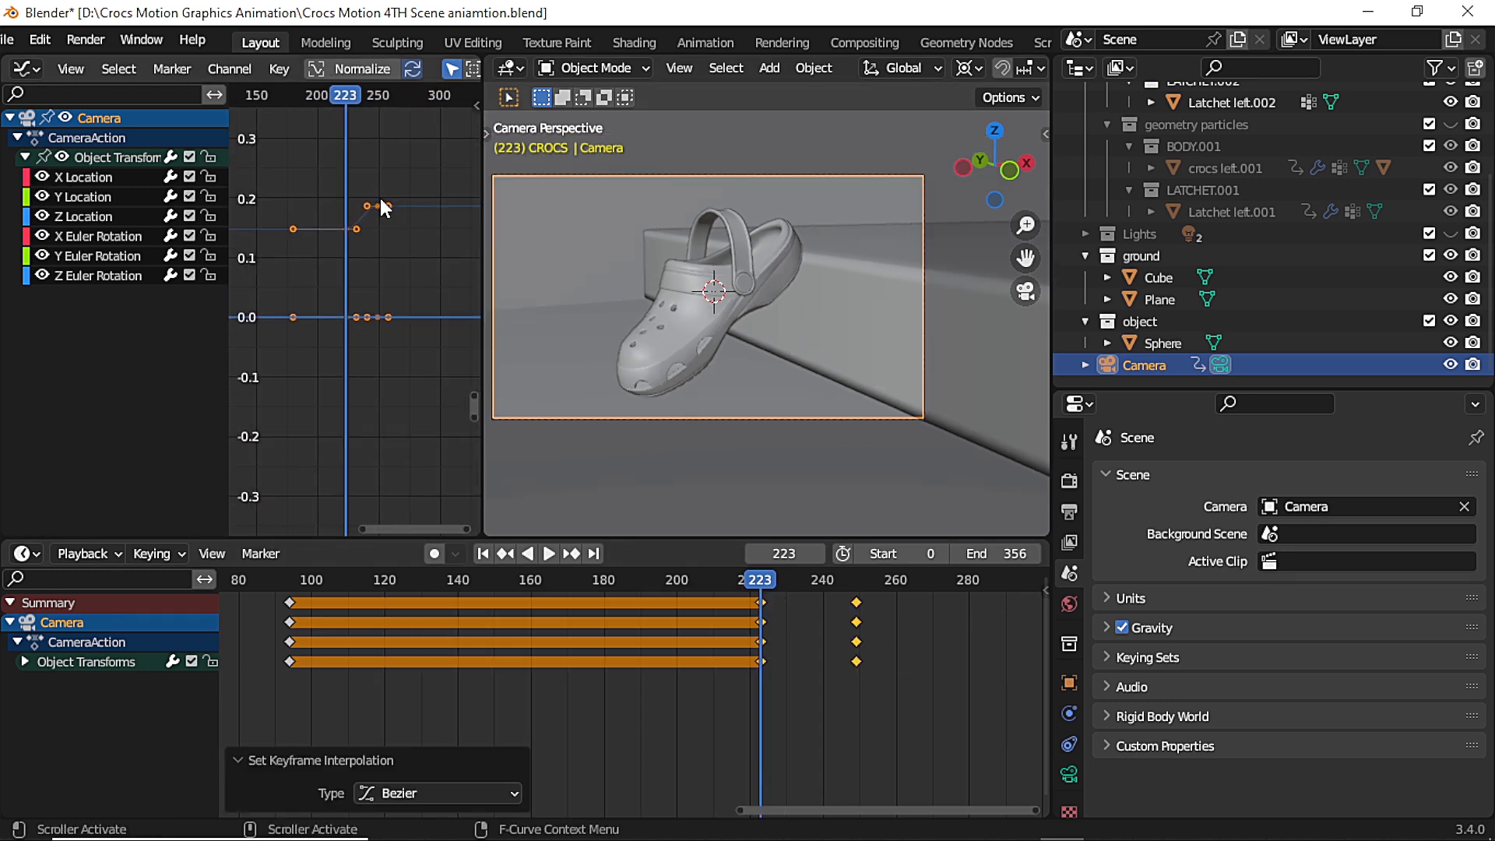
pyautogui.scroll(12, 381, 199)
pyautogui.hotkey('ctrl', 'z')
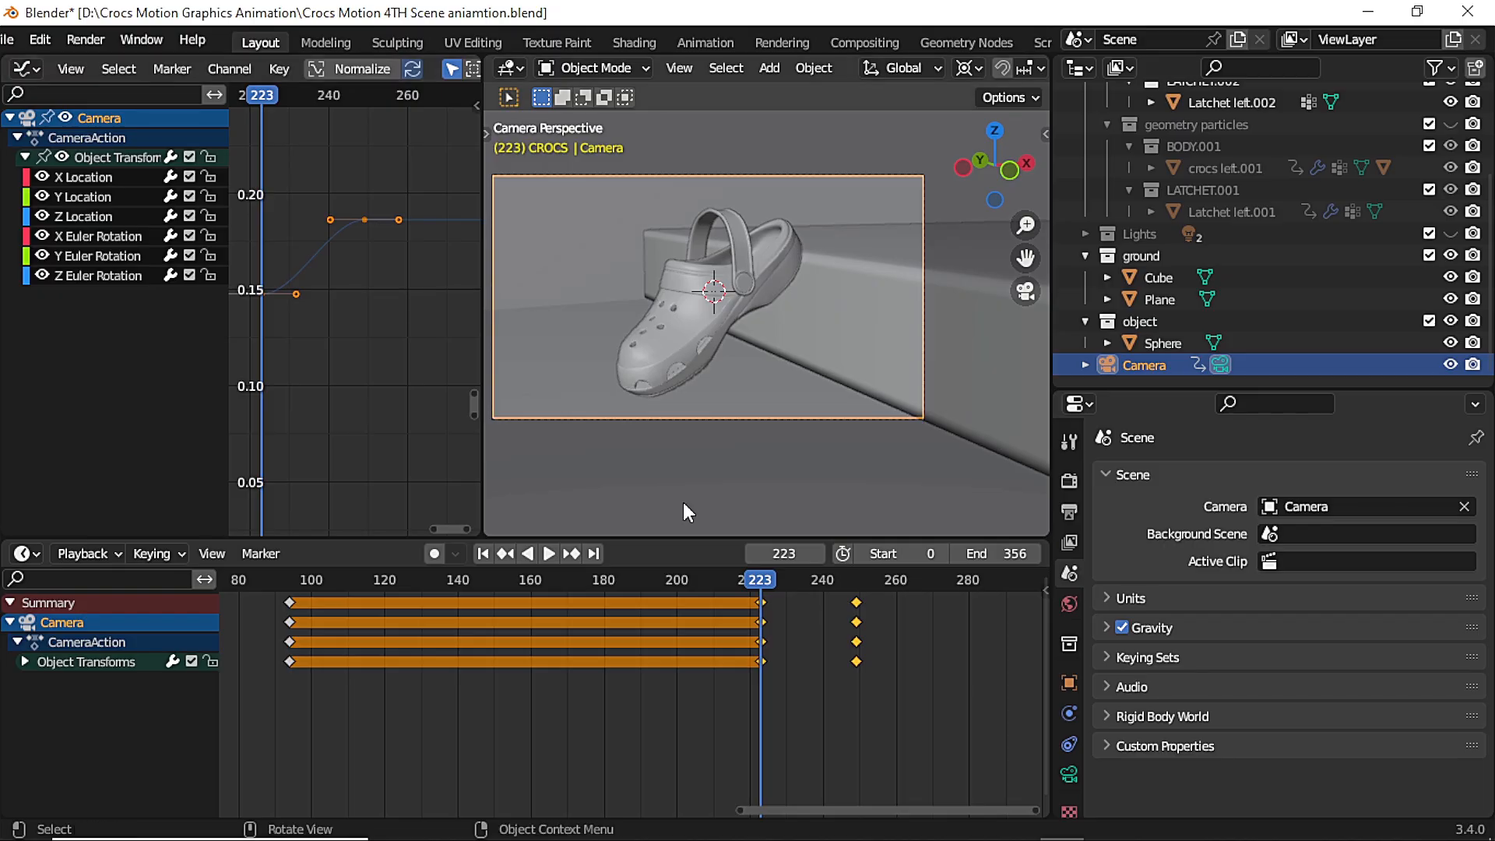
# Set the selected camera keyframes' interpolation to Bezier and advance to frame 235 to check the camera motion
pyautogui.press('t')
pyautogui.click(869, 611)
pyautogui.keyDown('alt'); pyautogui.scroll(-12, 340, 299); pyautogui.keyUp('alt')
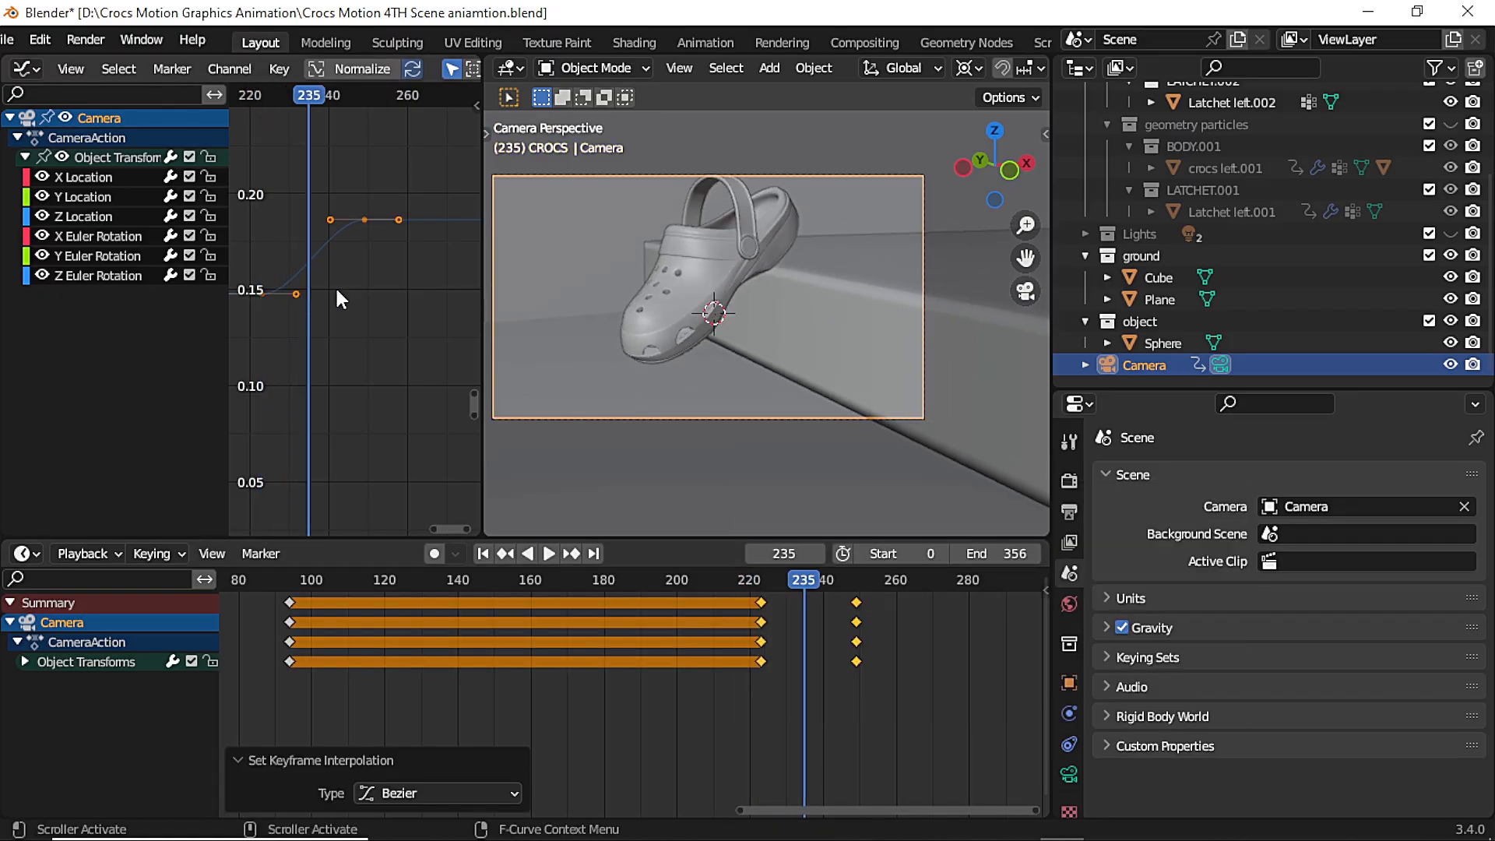
# Lengthen the outgoing handle of the camera's Z Location keyframe at frame 223 in the Graph Editor and preview the camera motion
pyautogui.scroll(2, 447, 344)
pyautogui.moveTo(436, 346); pyautogui.dragTo(477, 352, button='middle')
pyautogui.scroll(-3, 438, 375)
pyautogui.click(405, 236)
pyautogui.click(314, 301)
pyautogui.click(338, 102)
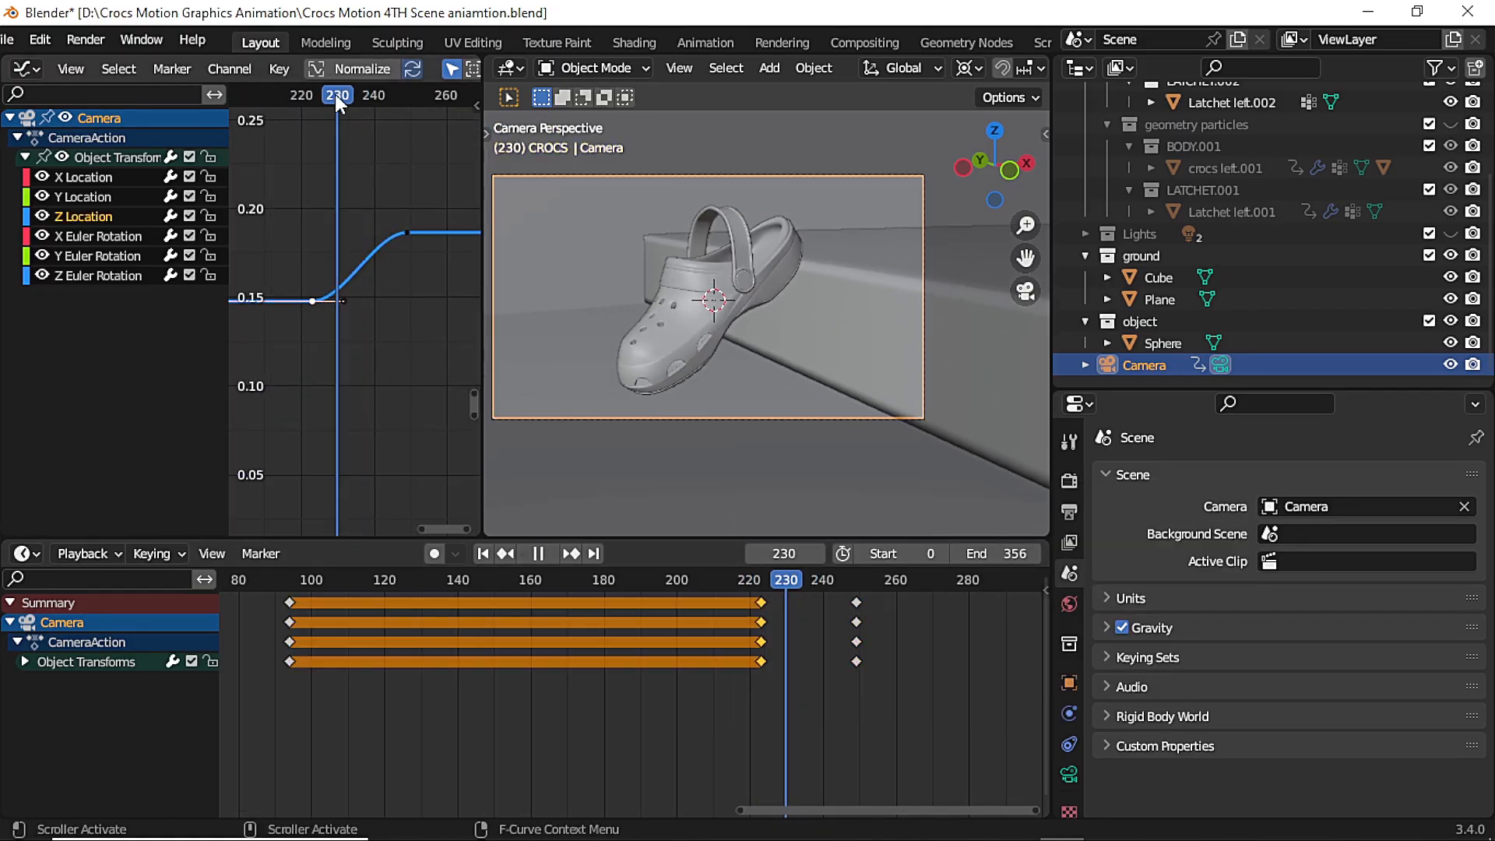
pyautogui.click(345, 301)
pyautogui.press('s')
pyautogui.moveTo(336, 102); pyautogui.dragTo(373, 100)
pyautogui.click(440, 347)
pyautogui.press('space')
pyautogui.click(312, 96)
pyautogui.press('Escape')
# Scale that Z Location handle out further by about 1.74 and play back the camera move
pyautogui.press('s')
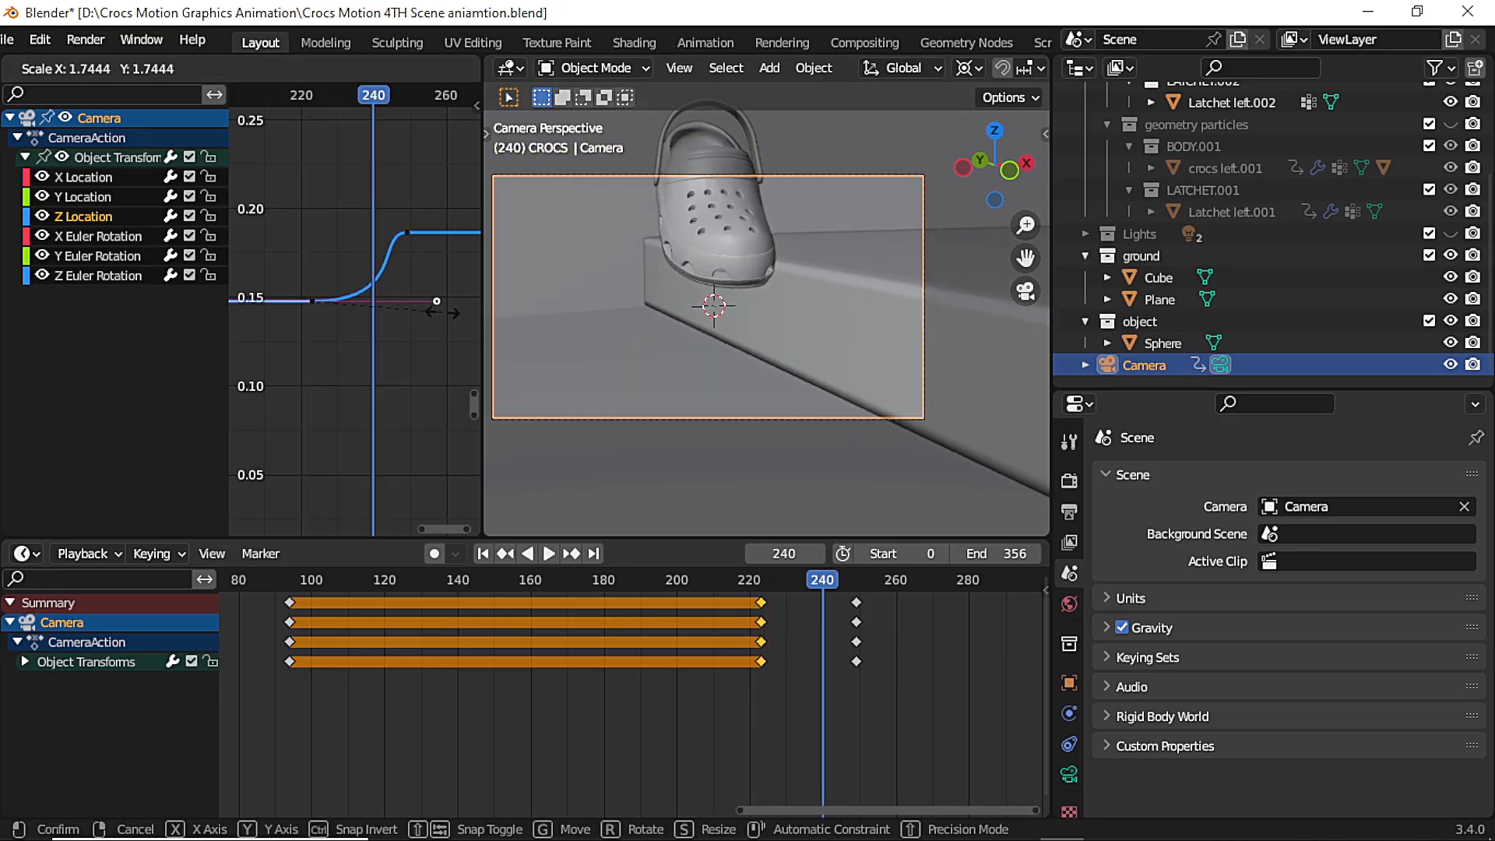
pyautogui.click(444, 303)
pyautogui.click(406, 100)
pyautogui.press('space')
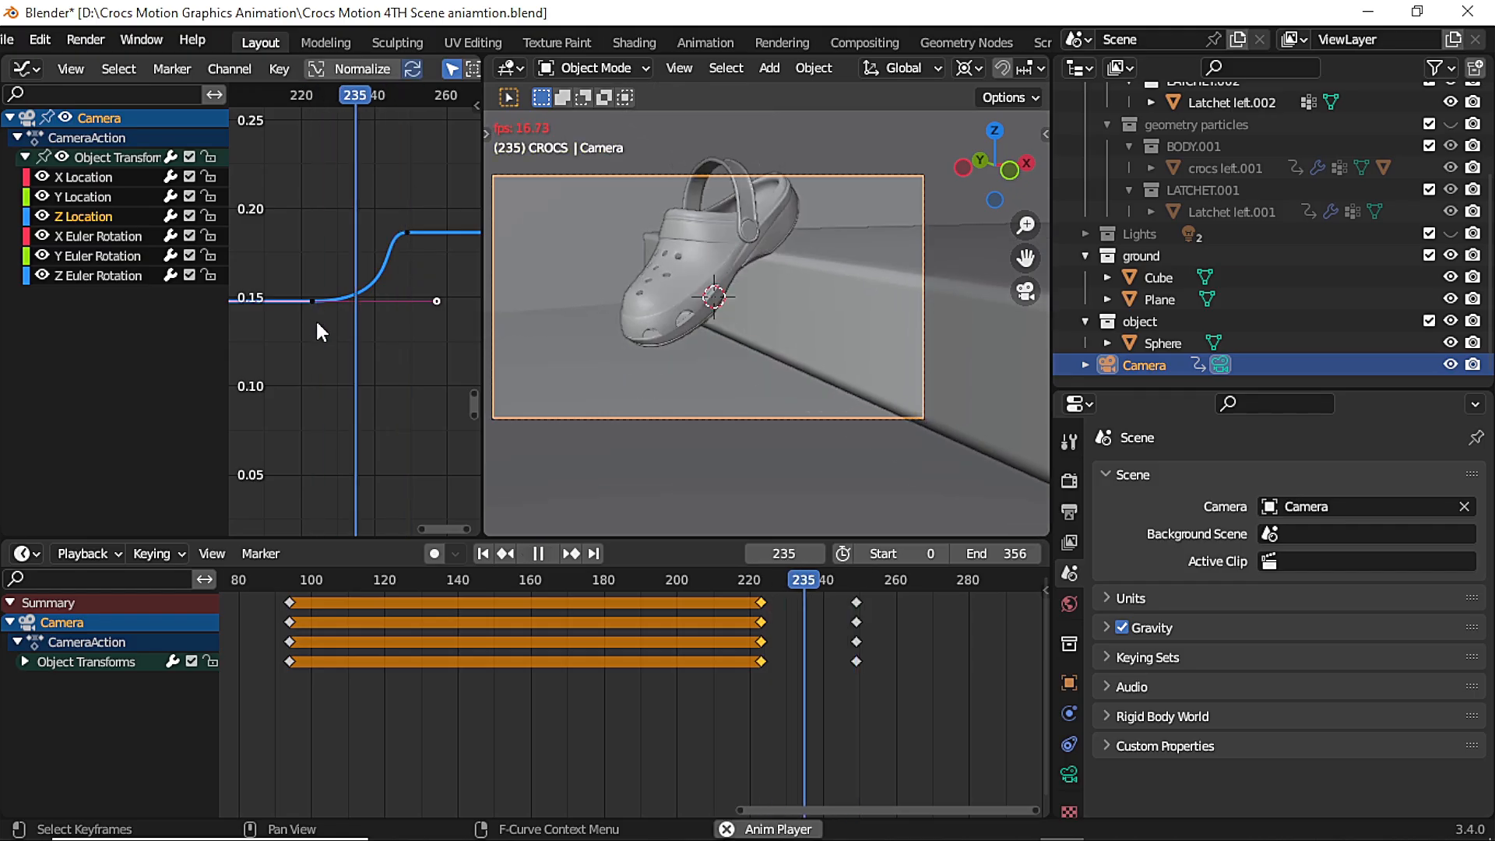
pyautogui.press('space')
pyautogui.press('Escape')
# Adjust the camera's height along Z at frame 249 and insert a keyframe for it
pyautogui.click(857, 602)
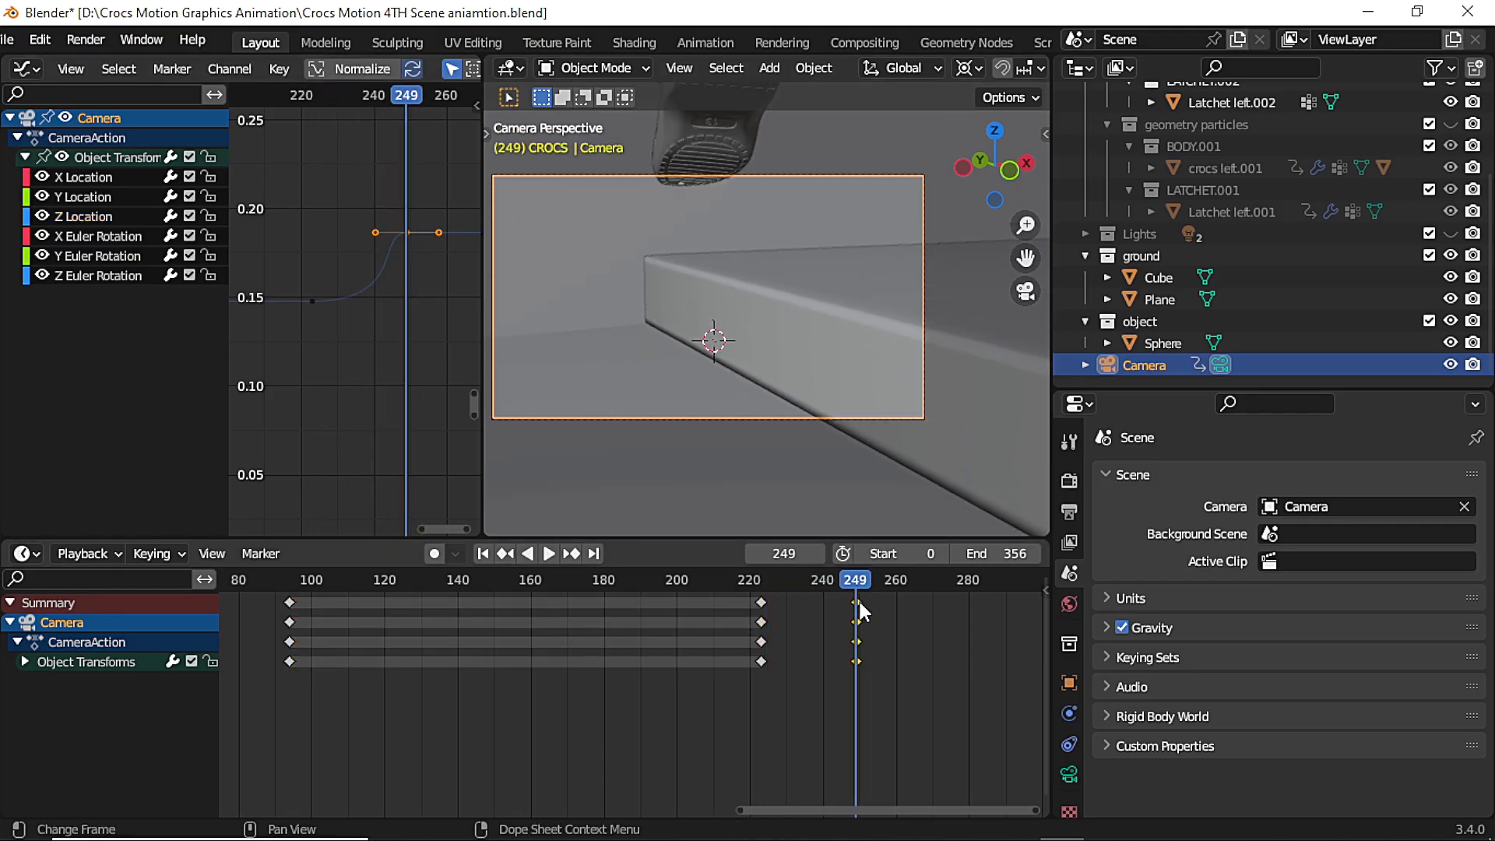
pyautogui.press('g')
pyautogui.press('z')
pyautogui.click(957, 431)
pyautogui.press('i')
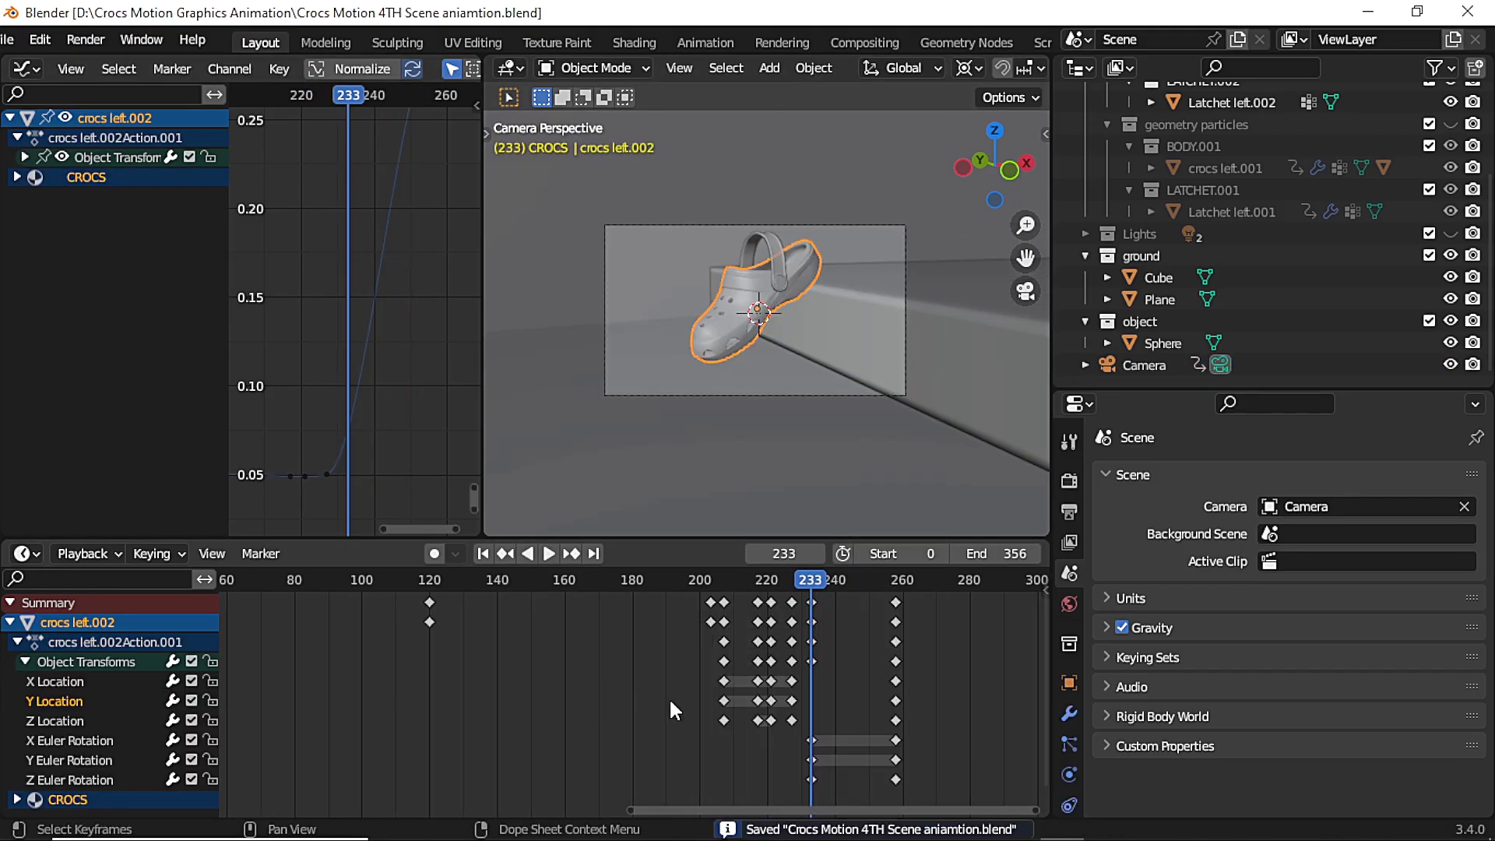
# Play back the shoe's rise and spin, including through the camera view, to check the timing up to about frame 275
pyautogui.press('space')
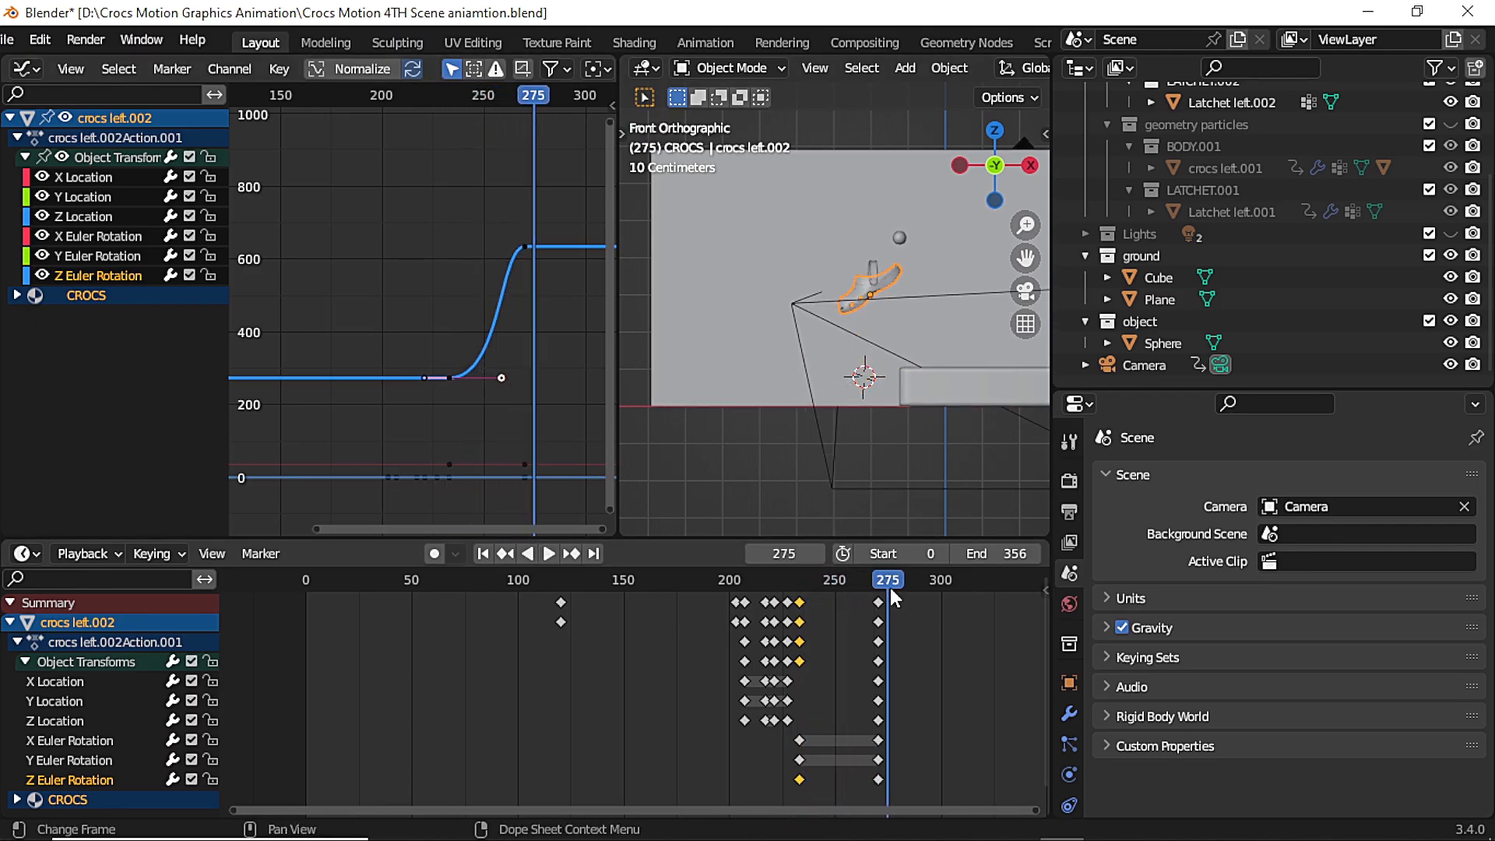
pyautogui.press('Escape')
pyautogui.press('space')
pyautogui.press('space')
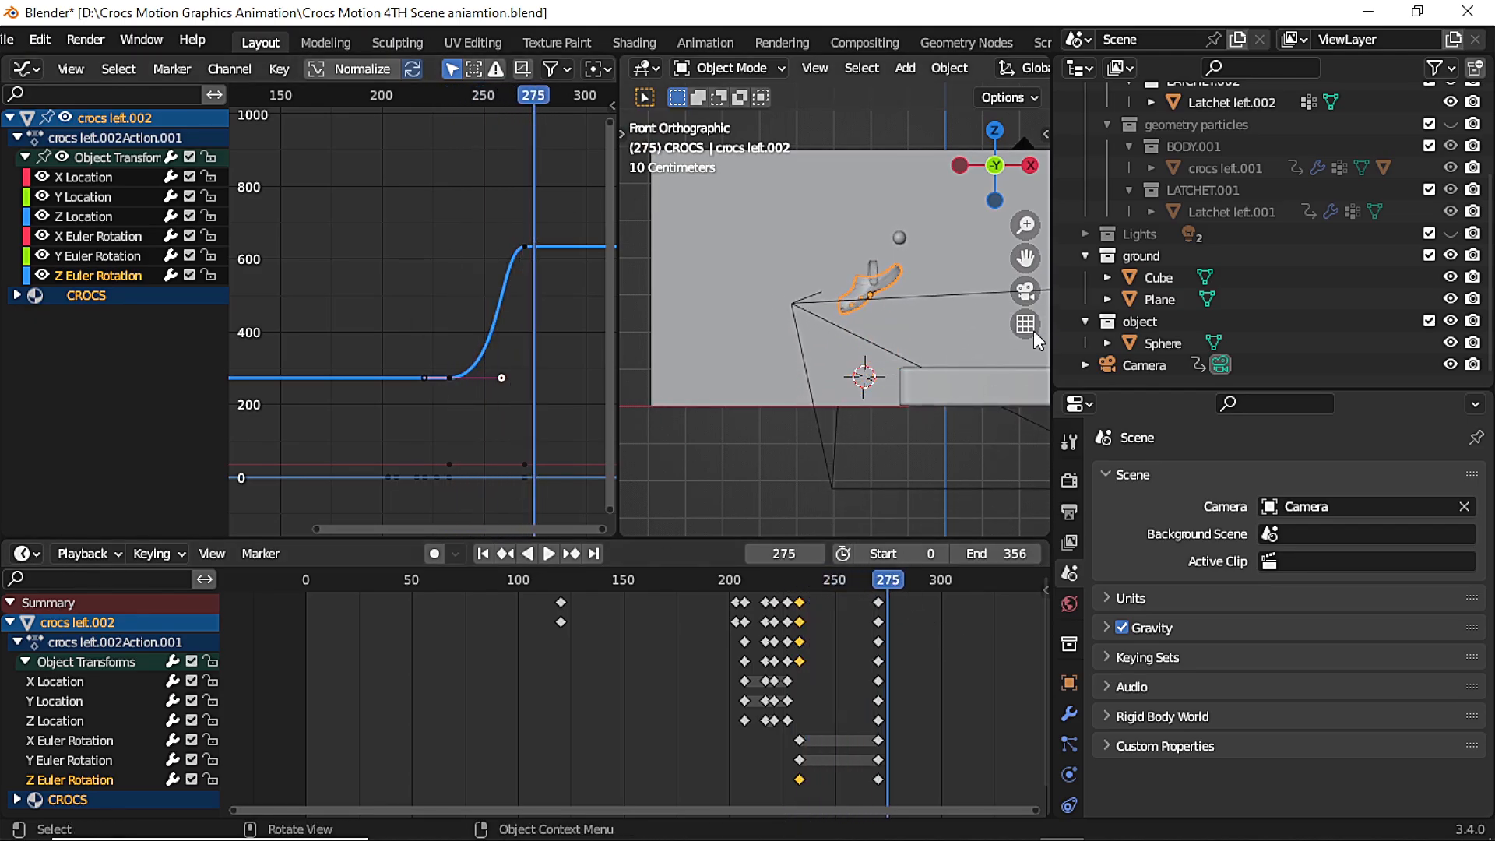
pyautogui.press('KP_0')
pyautogui.press('space')
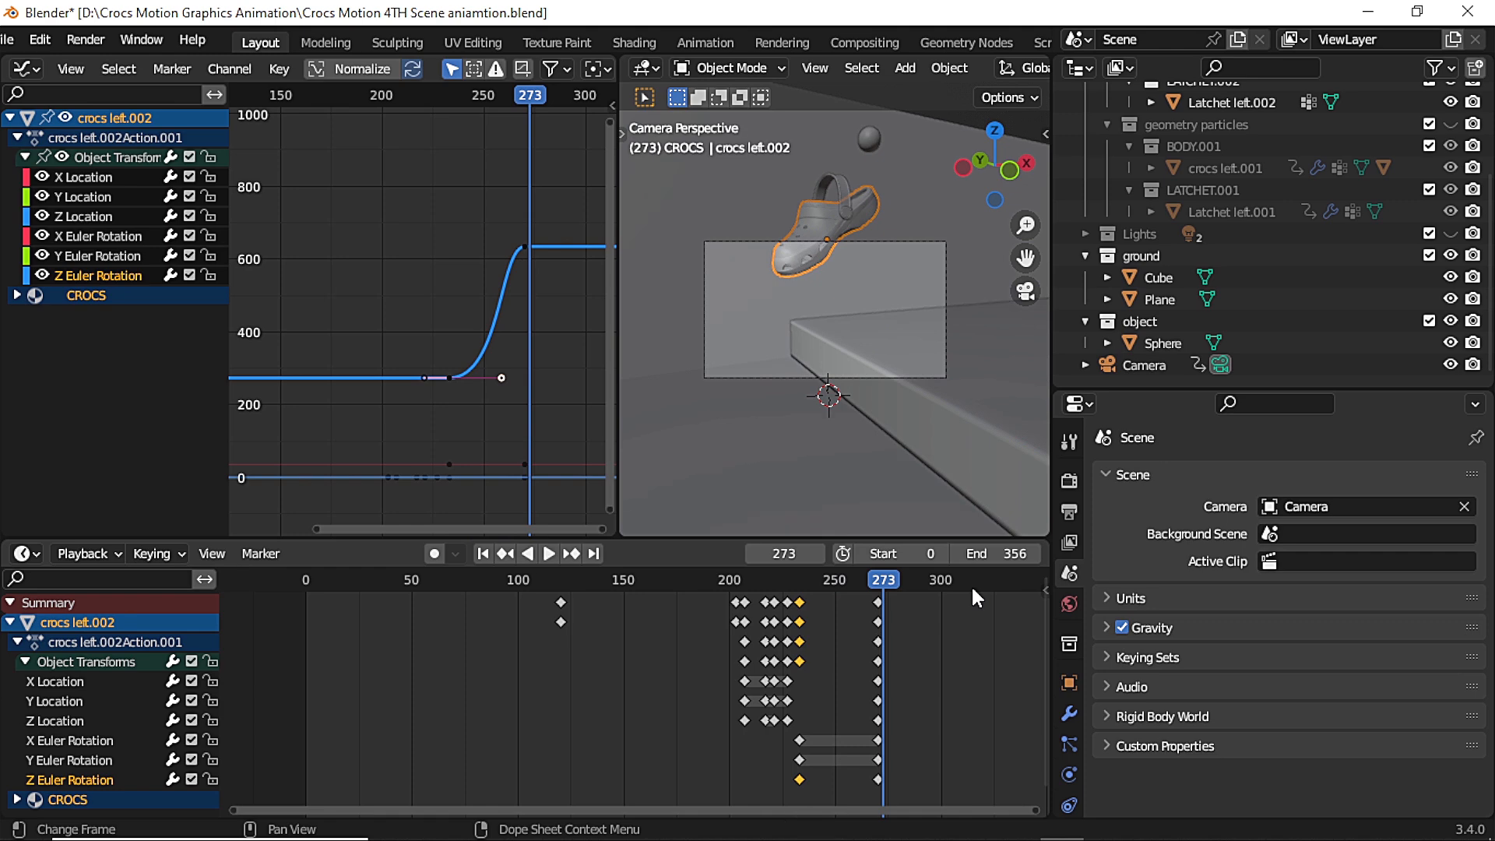
pyautogui.press('space')
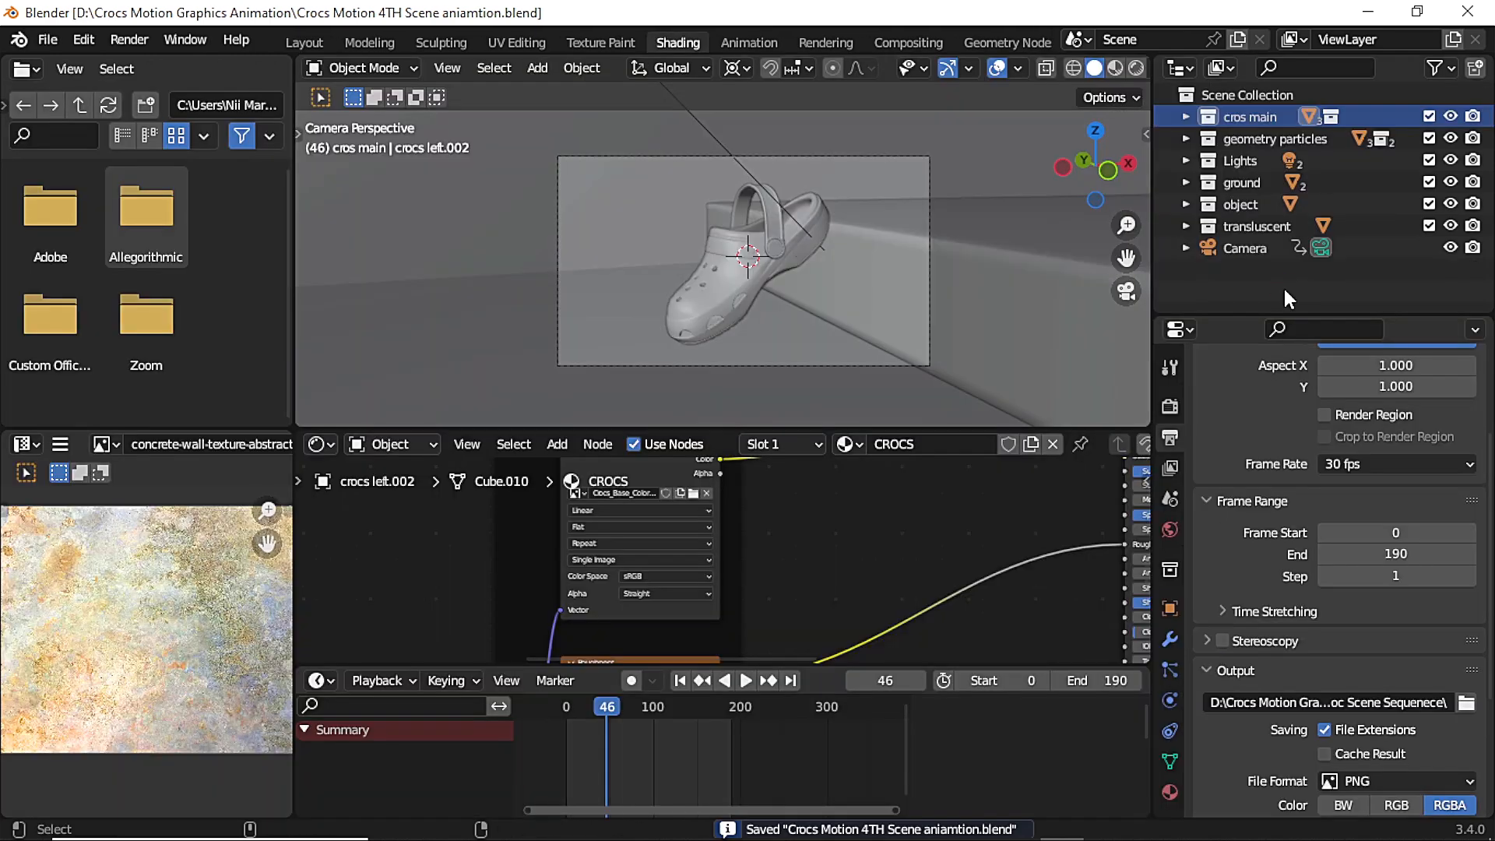
# Set the render output path to the "green particles only" folder inside the 4th Croc scene sequence folder
pyautogui.click(1468, 703)
pyautogui.click(483, 210)
pyautogui.click(1159, 729)
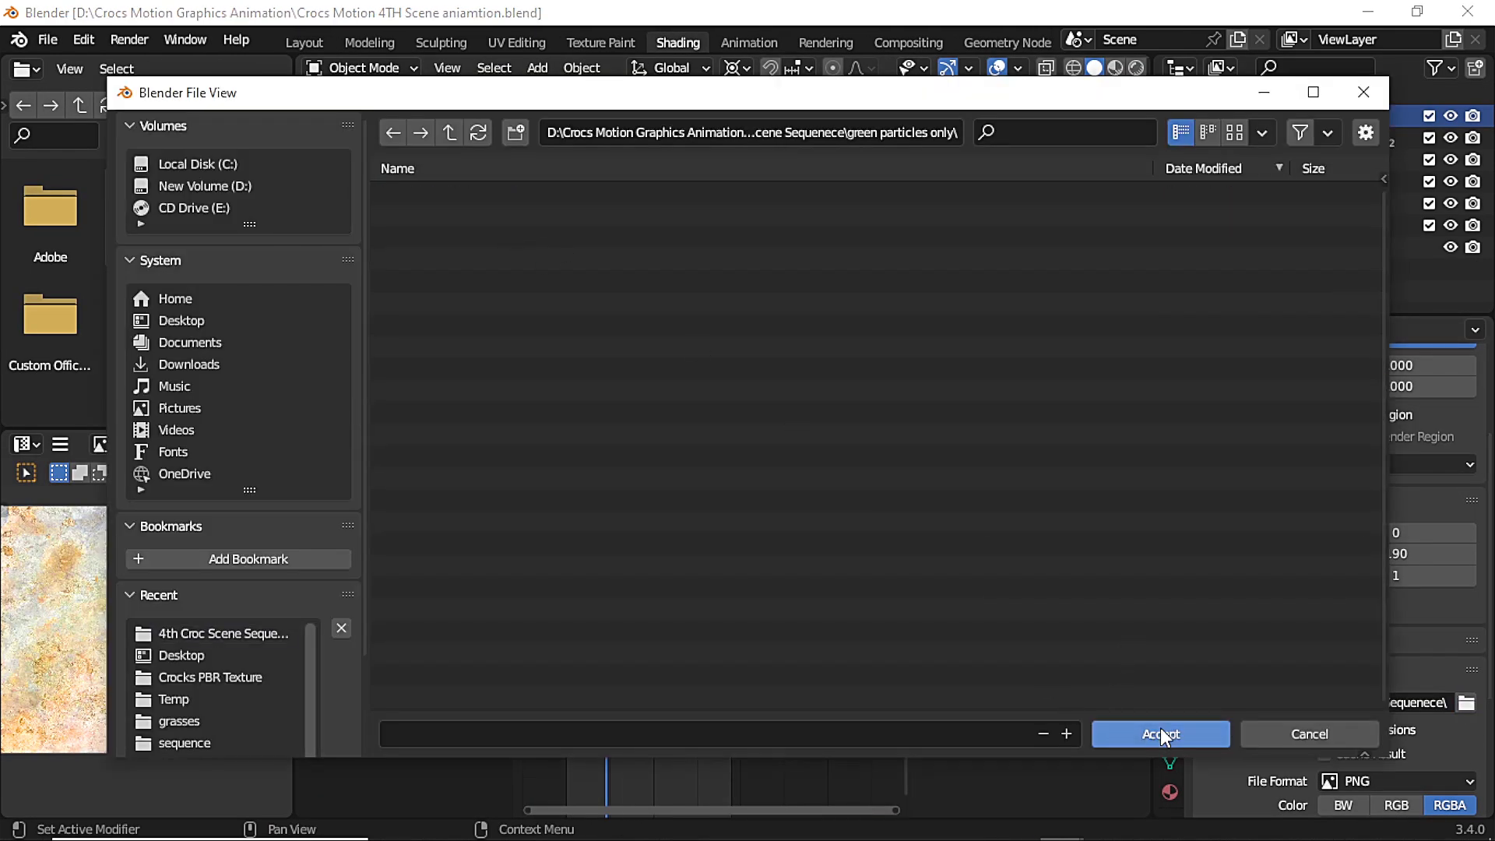
pyautogui.click(1160, 729)
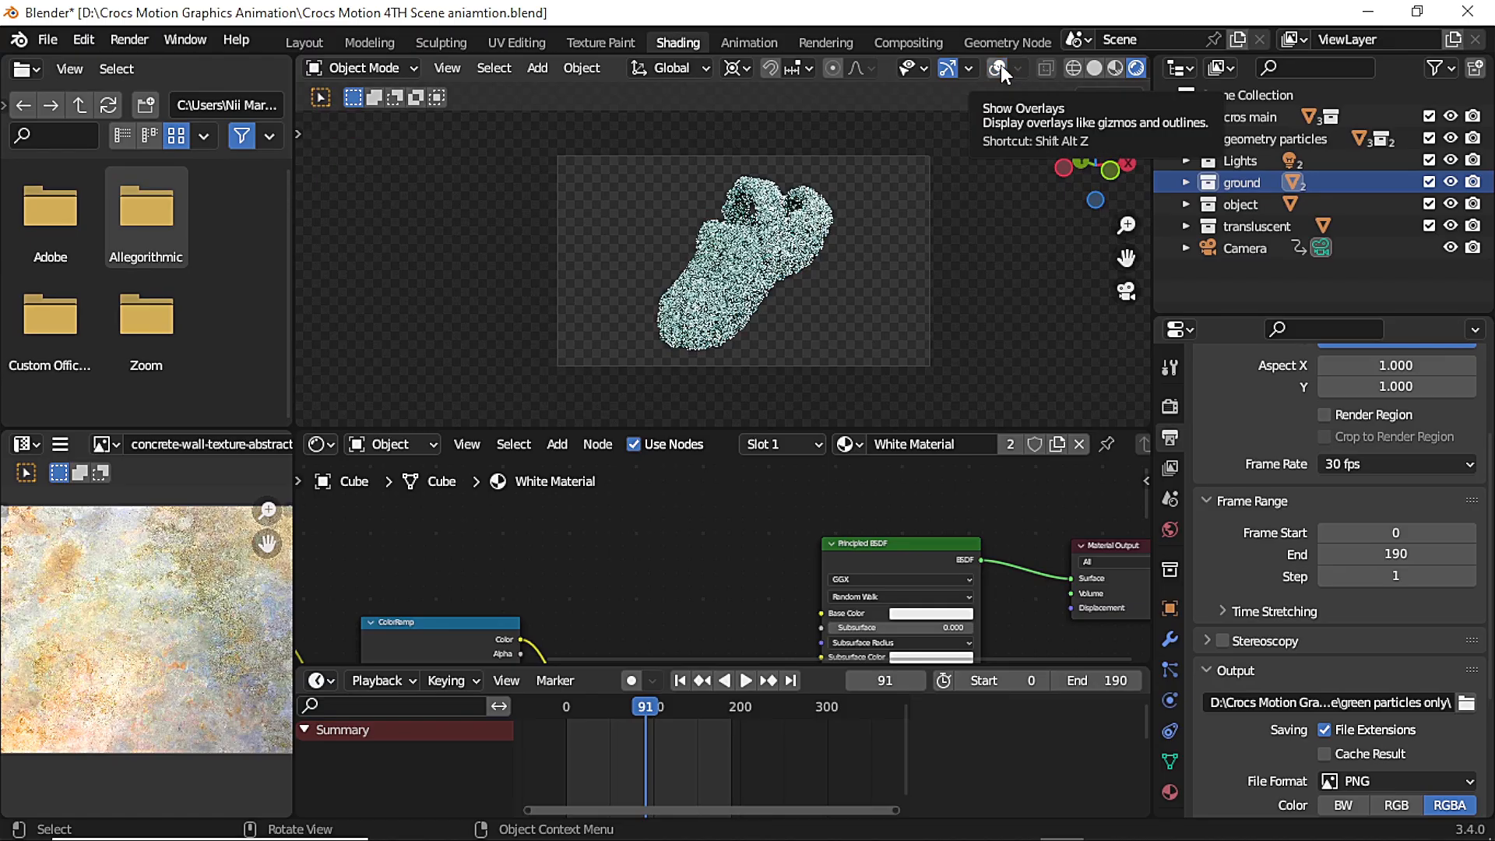
# Hide the viewport overlays and exclude the geometry particles collection from the view layer at frame 86
pyautogui.click(999, 68)
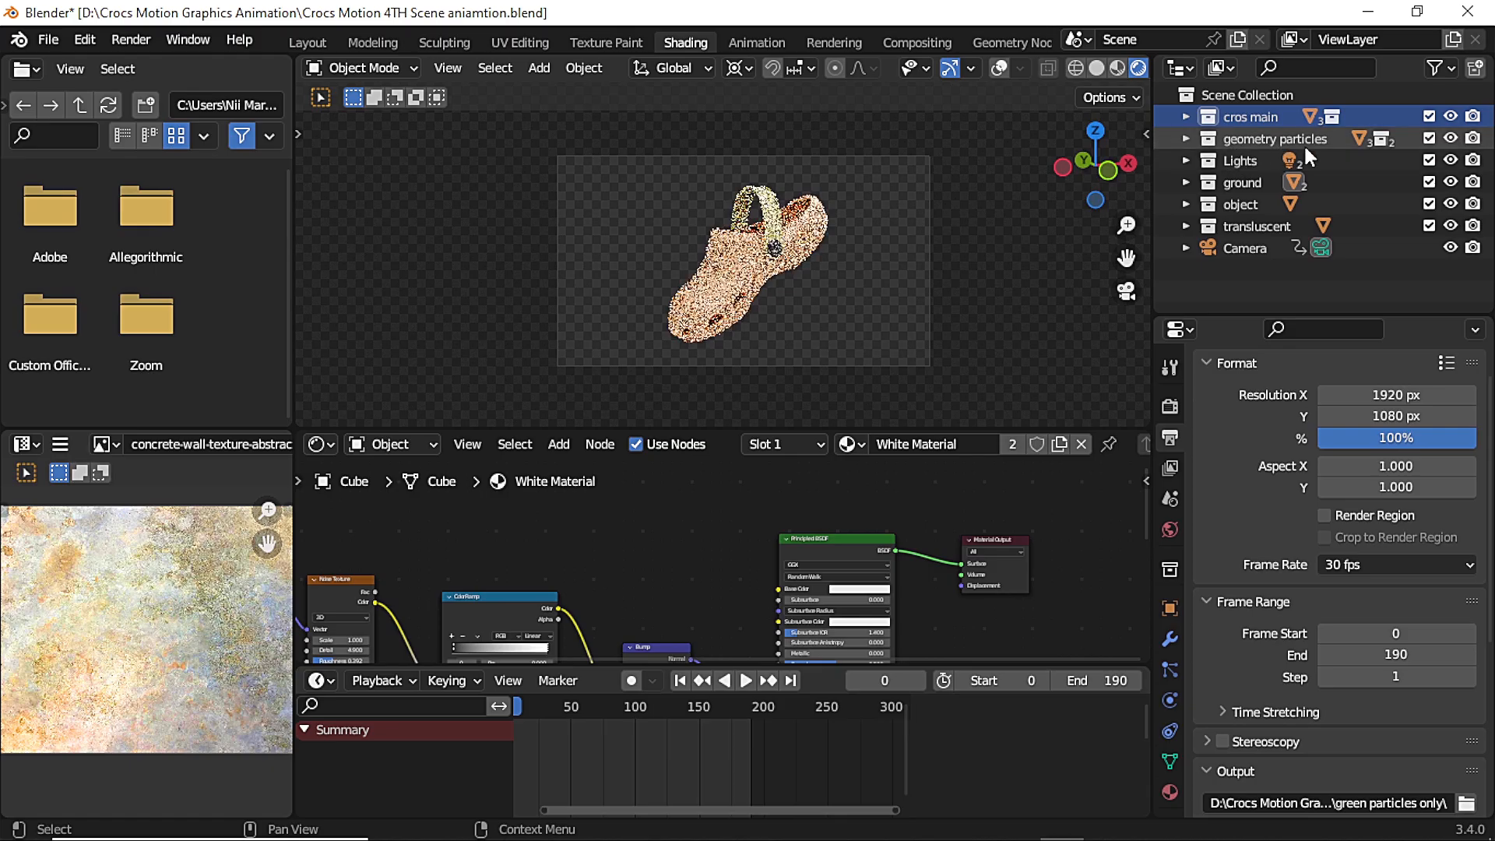
pyautogui.click(617, 704)
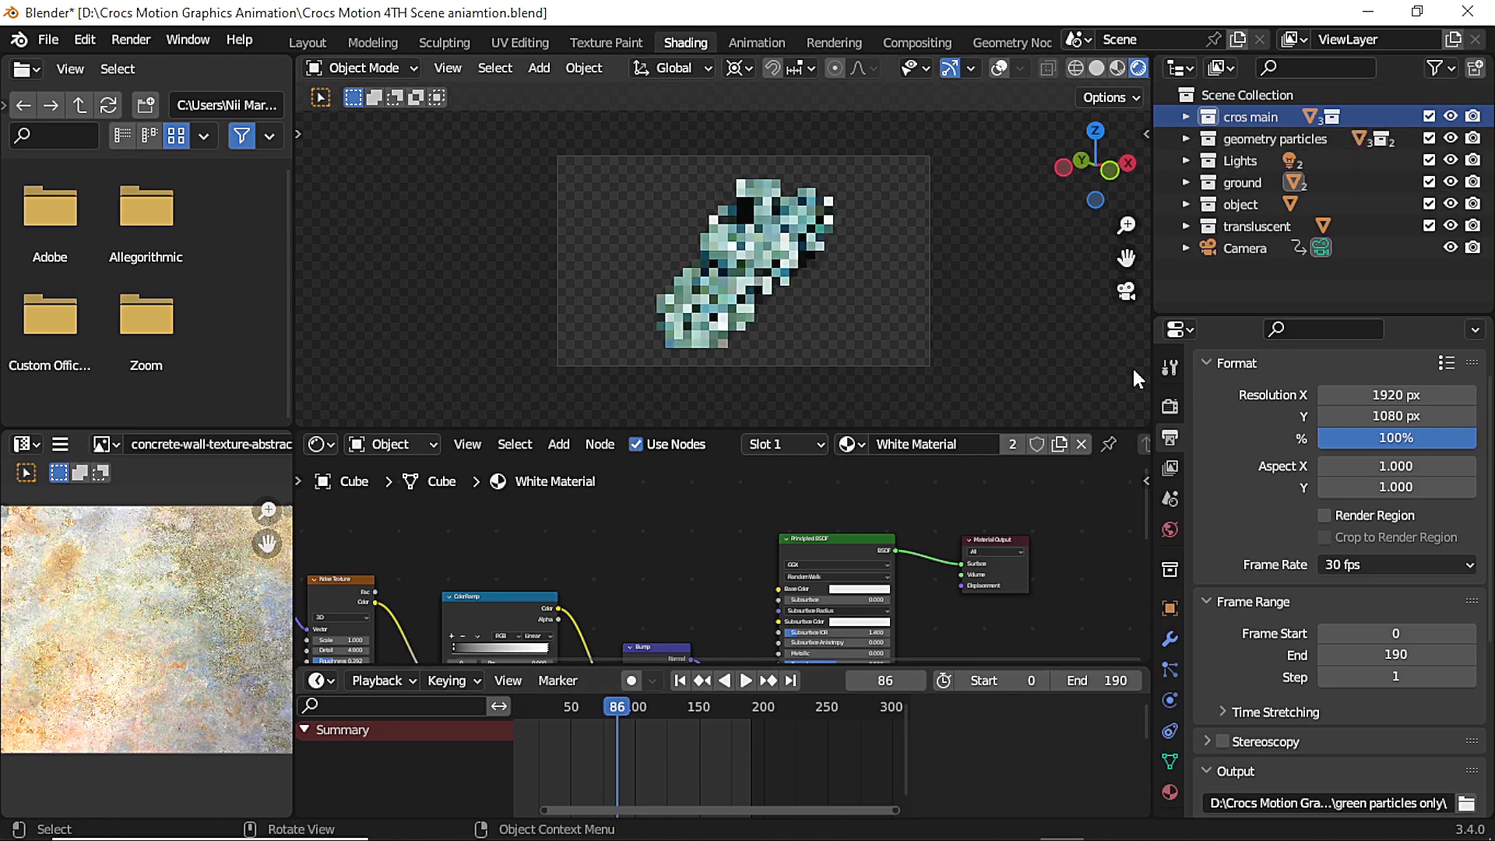
pyautogui.click(1429, 139)
pyautogui.click(1243, 181)
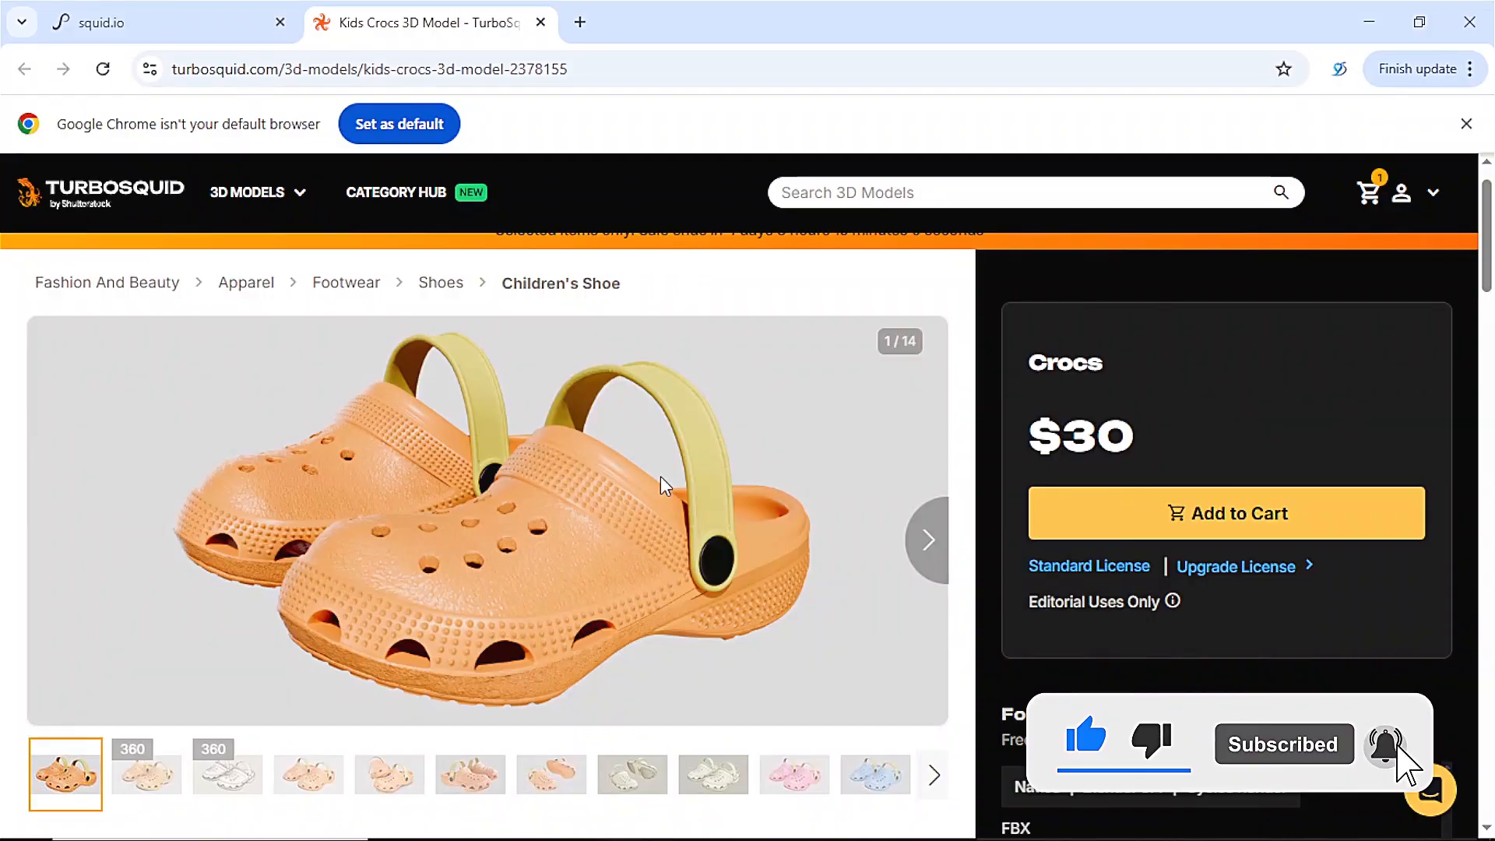
# Browse the Kids Crocs 3D model page on TurboSquid in Chrome, viewing the gallery images of the pink, blue and green pairs
pyautogui.scroll(-3, 672, 495)
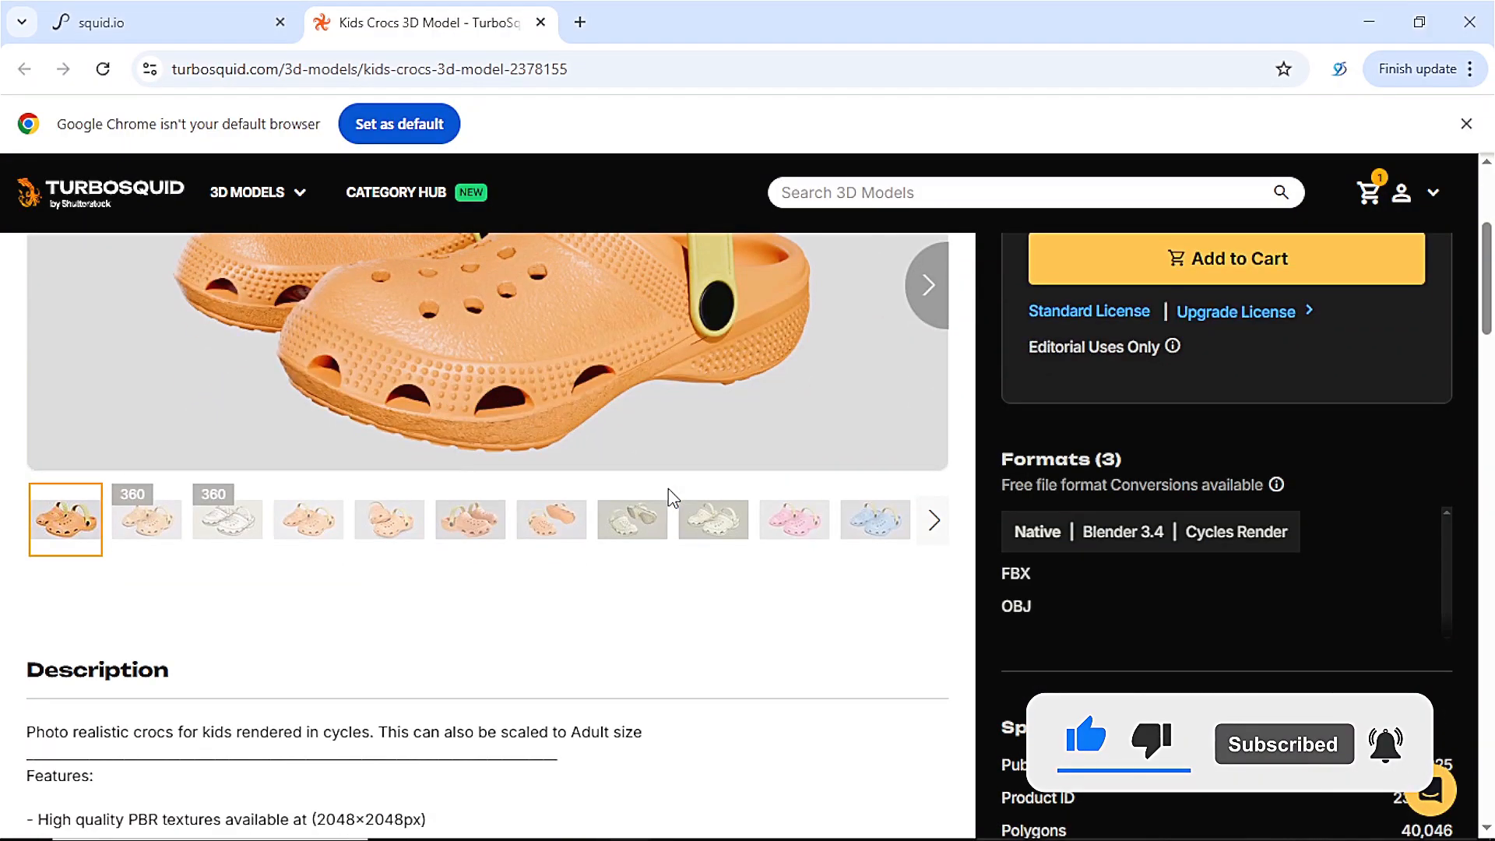
pyautogui.scroll(3, 671, 498)
pyautogui.scroll(-1, 701, 685)
pyautogui.click(808, 734)
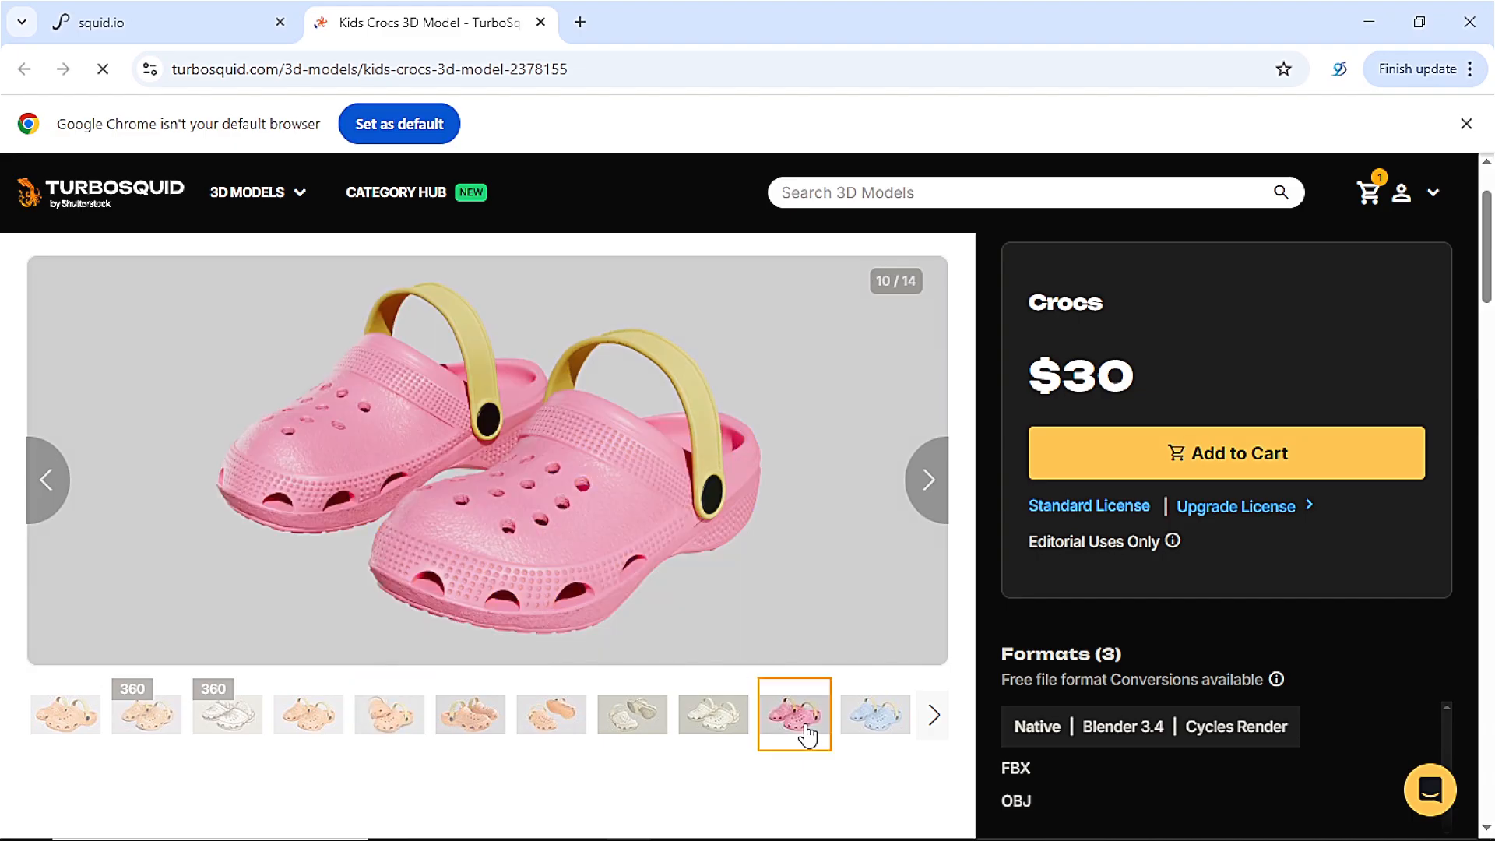
pyautogui.scroll(1, 794, 748)
pyautogui.scroll(-1, 856, 747)
pyautogui.click(876, 735)
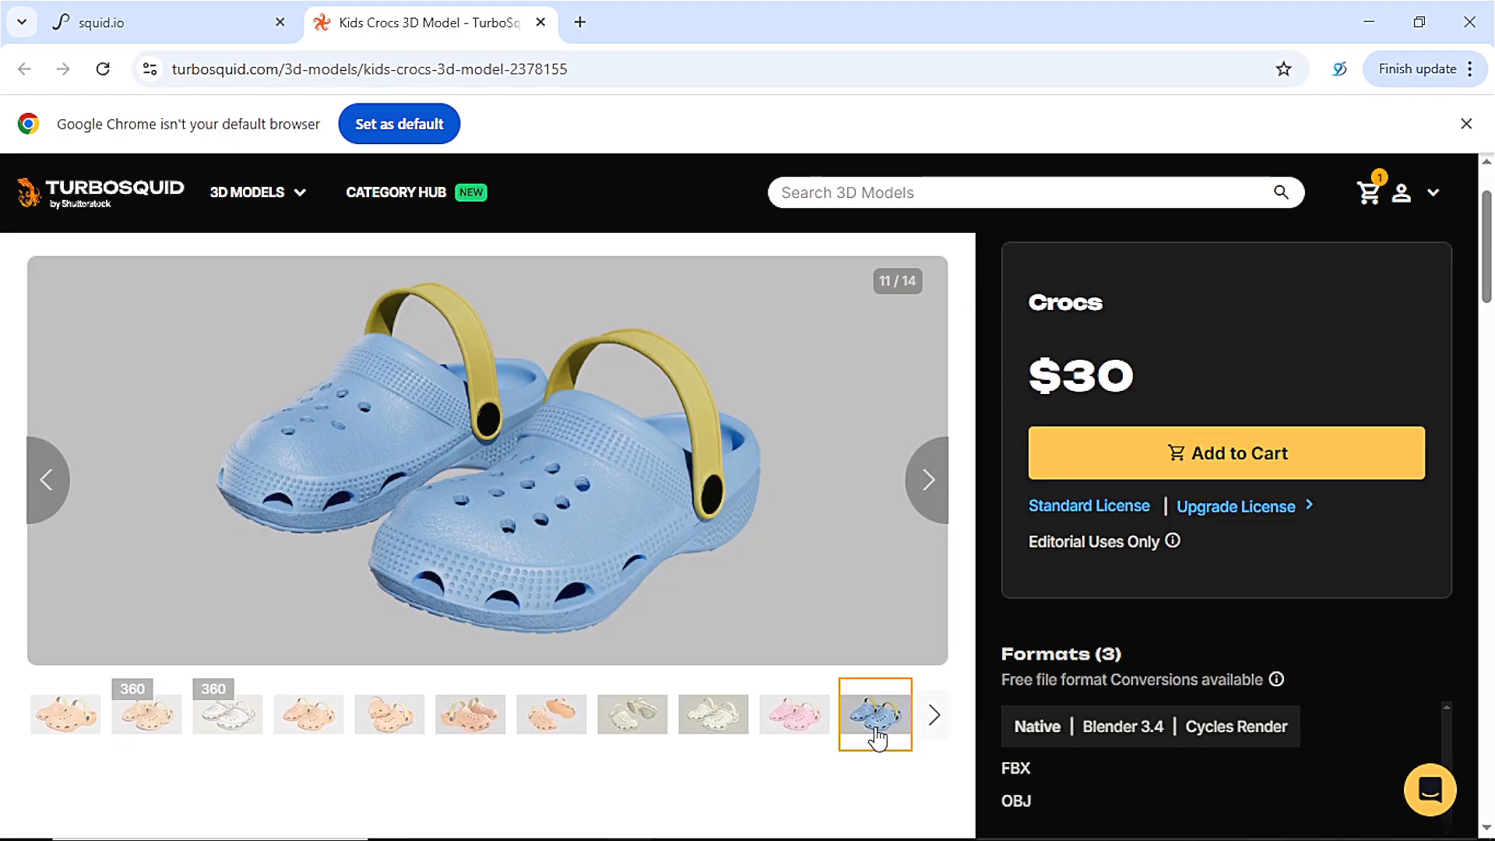
pyautogui.click(933, 721)
pyautogui.click(898, 722)
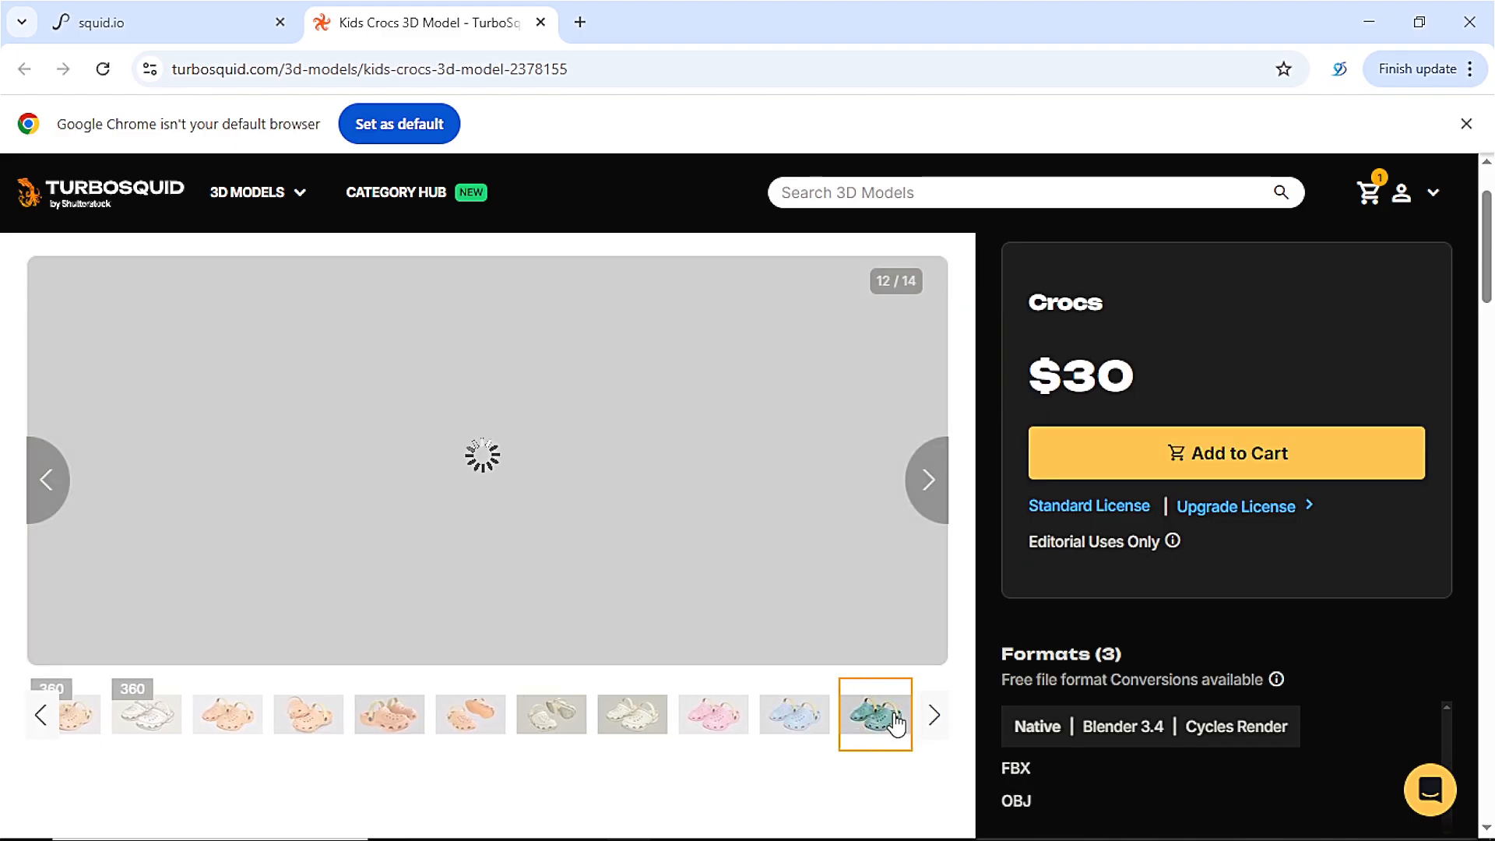